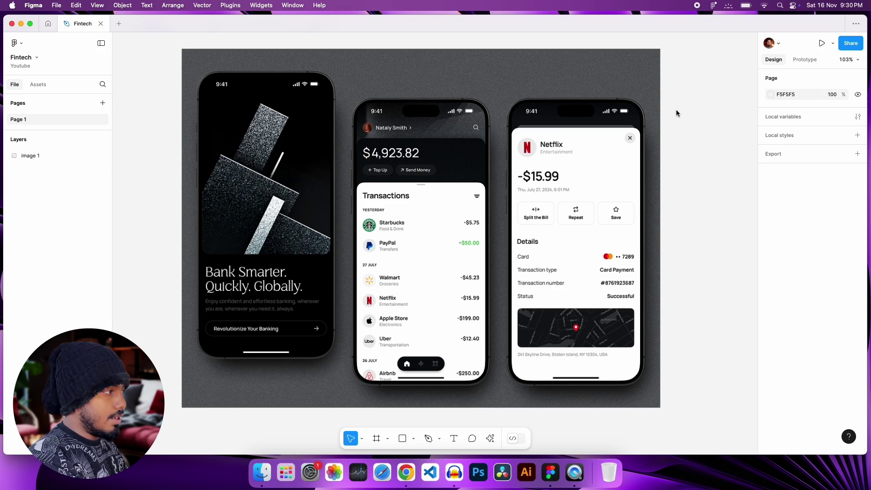
click(48, 23)
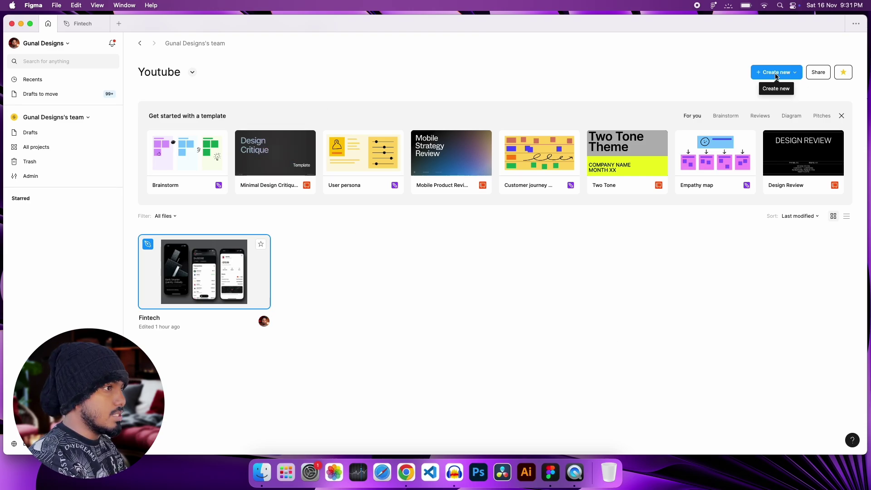
key(Return)
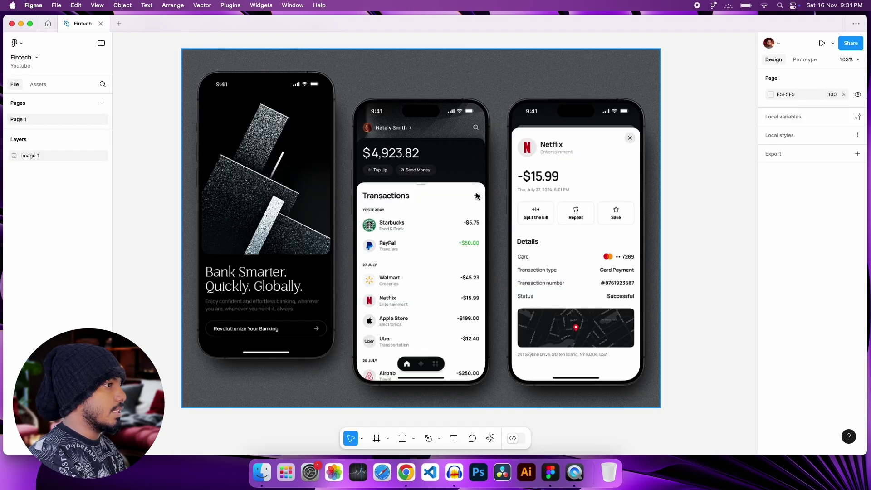
scroll(586, 187, right, 10)
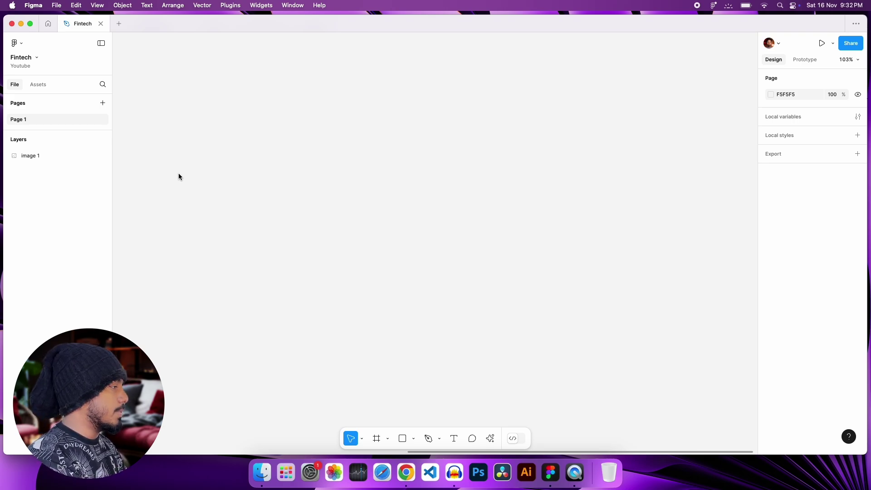
double_click(24, 57)
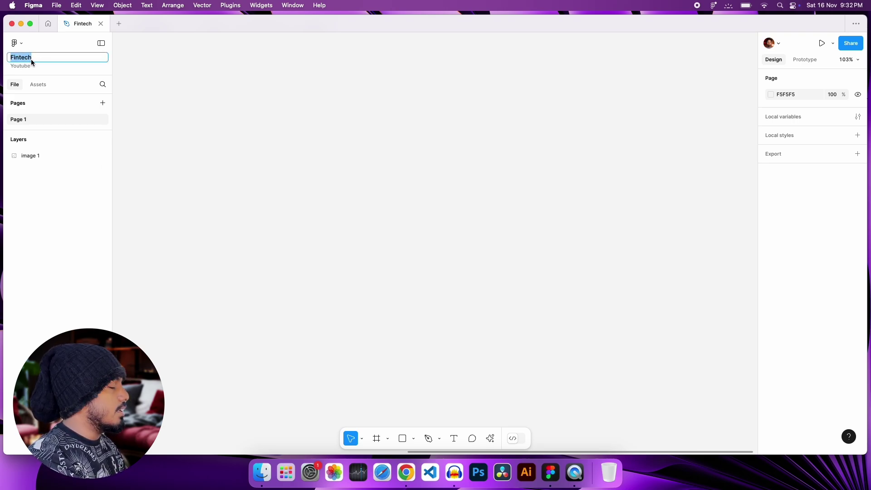
click(255, 106)
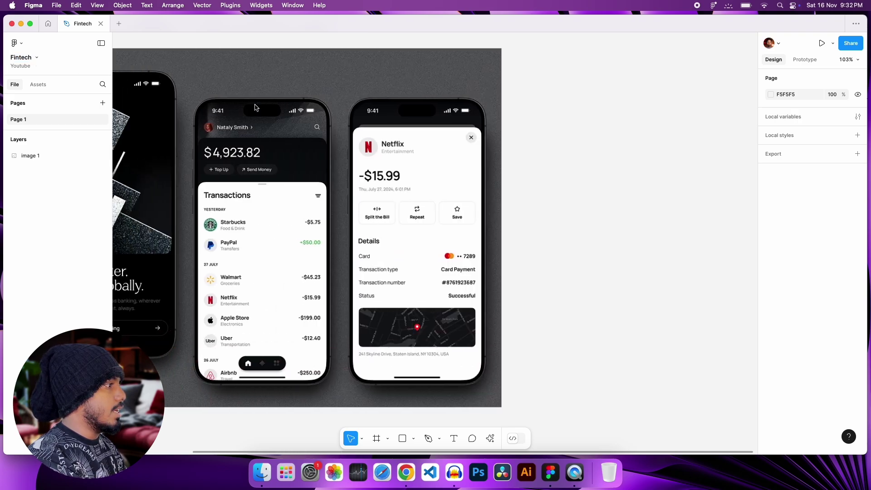
scroll(255, 107, left, 5)
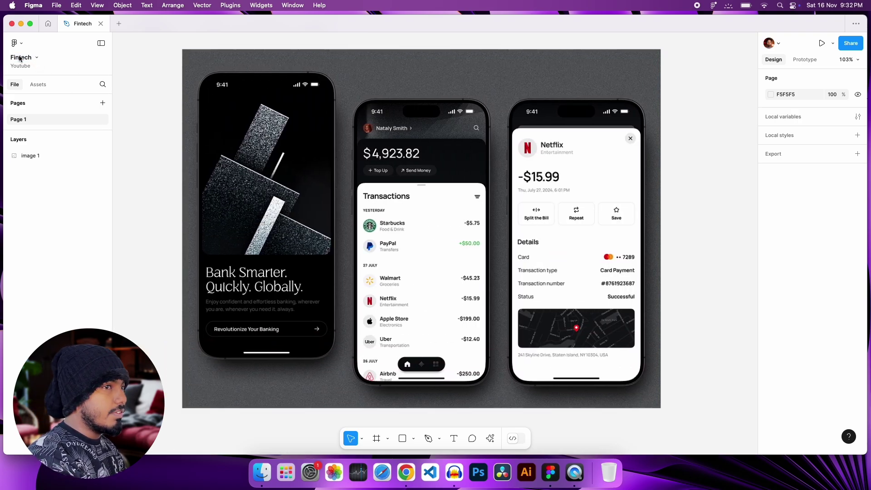
Rename the file as Fintech Application
double_click(20, 57)
click(55, 59)
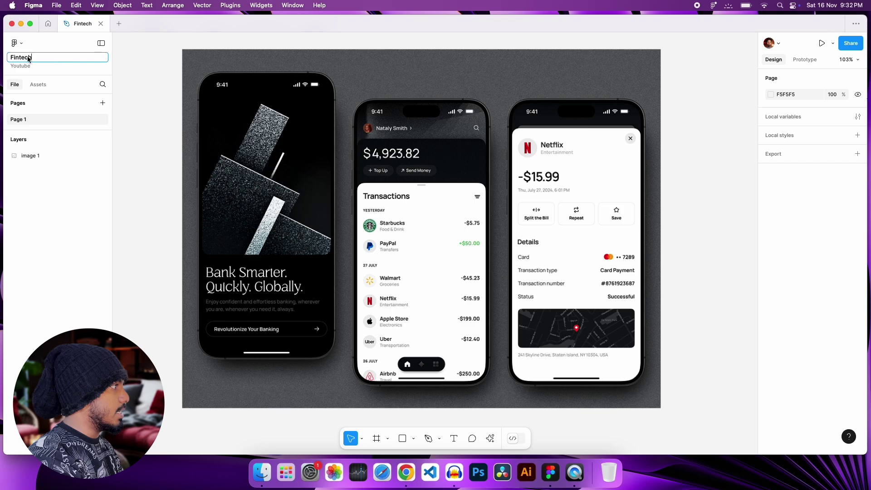
text(App)
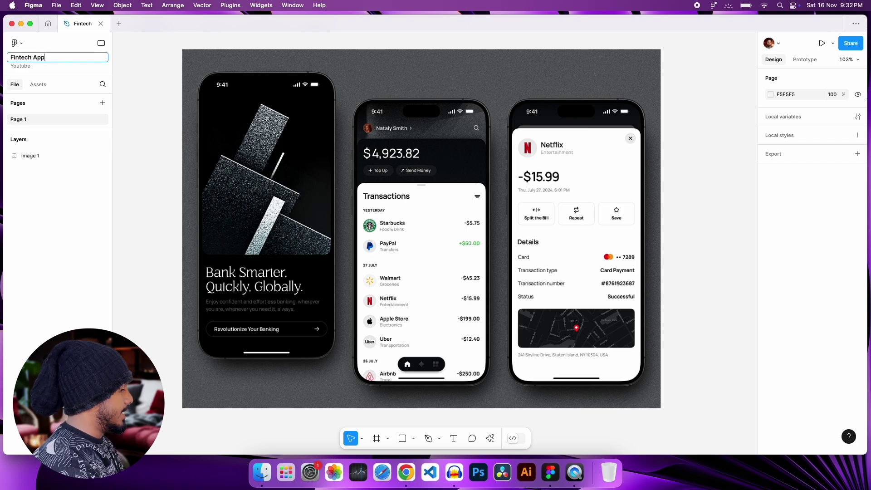
text(lication)
key(Return)
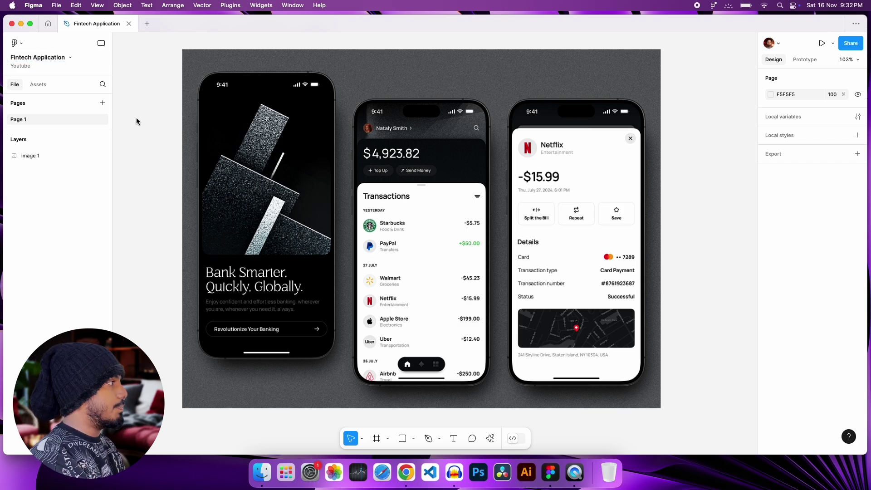
click(38, 84)
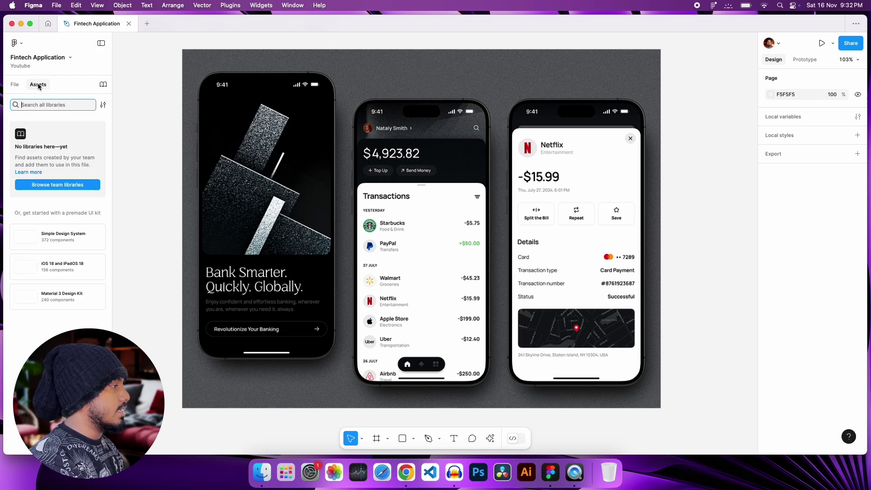
click(15, 85)
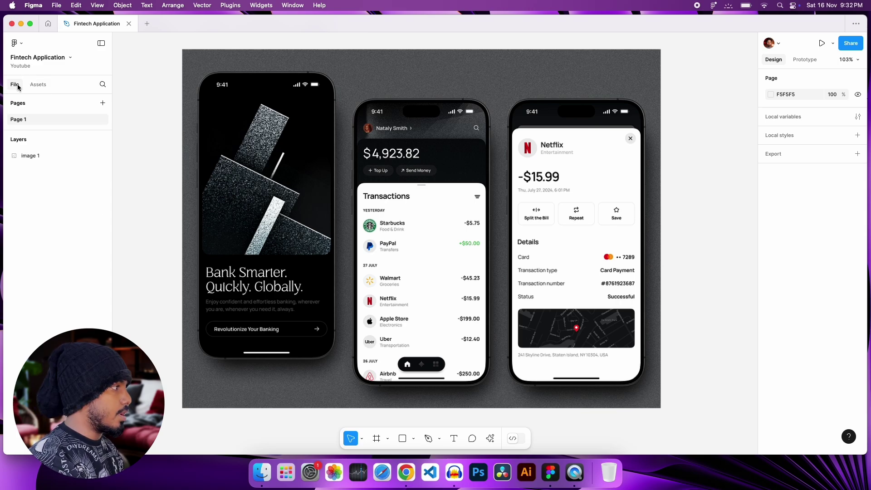
click(38, 85)
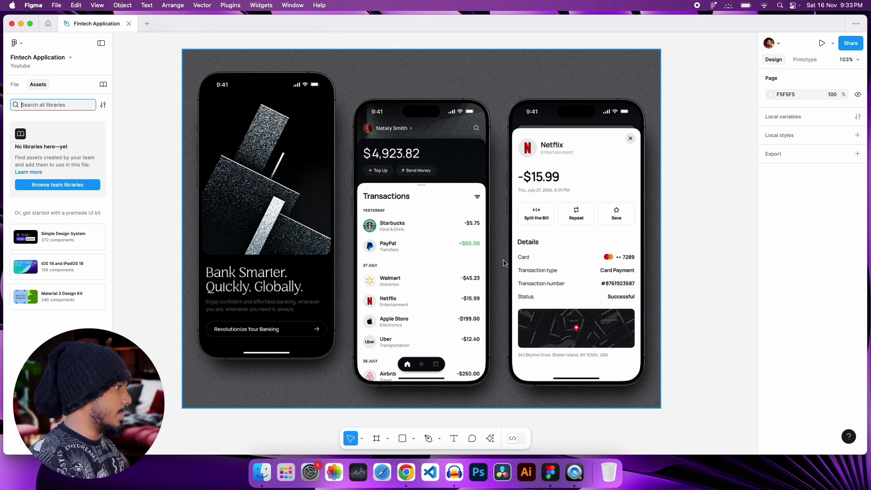
Rename the file's existing page, Page 1, as UI Prototype
click(14, 87)
double_click(23, 119)
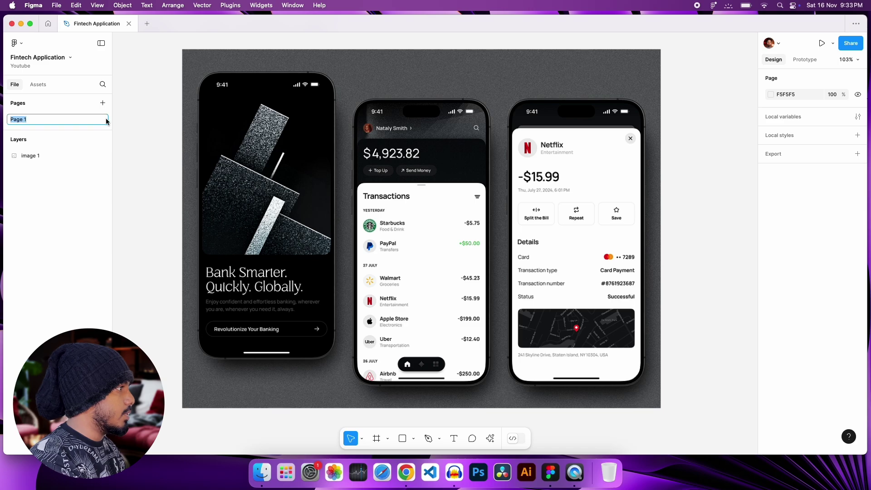
text(U)
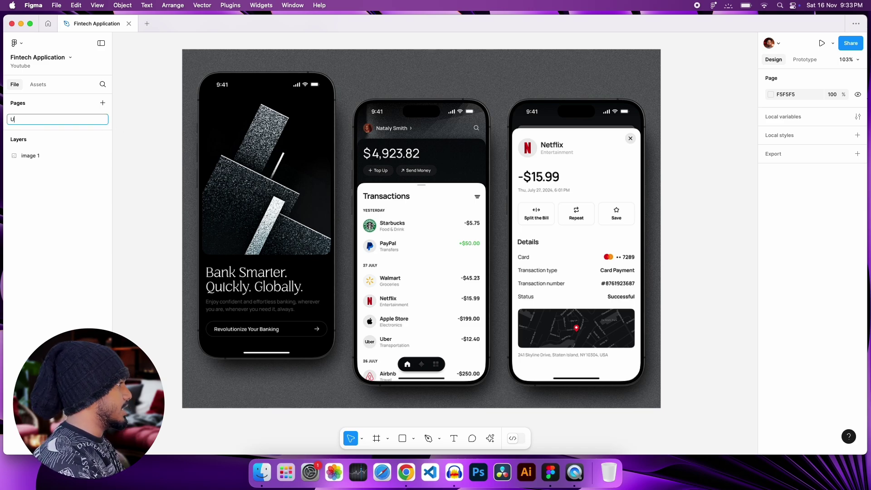
text(I Prot)
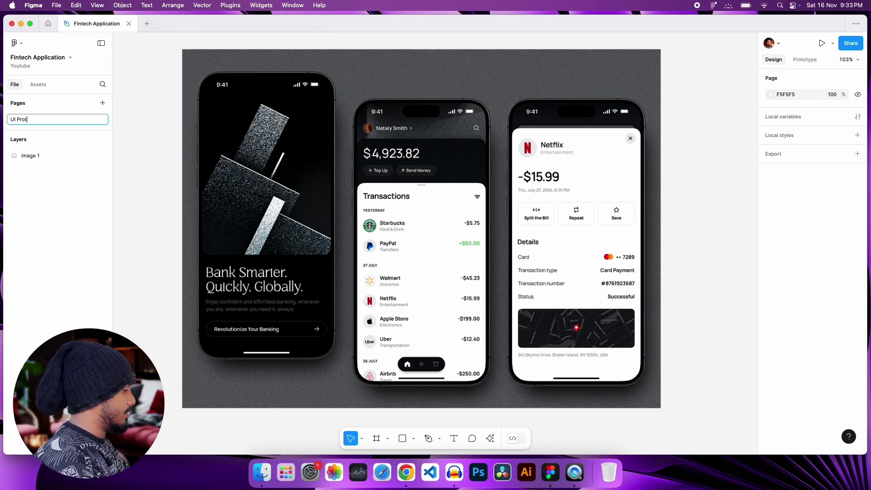
text(otype)
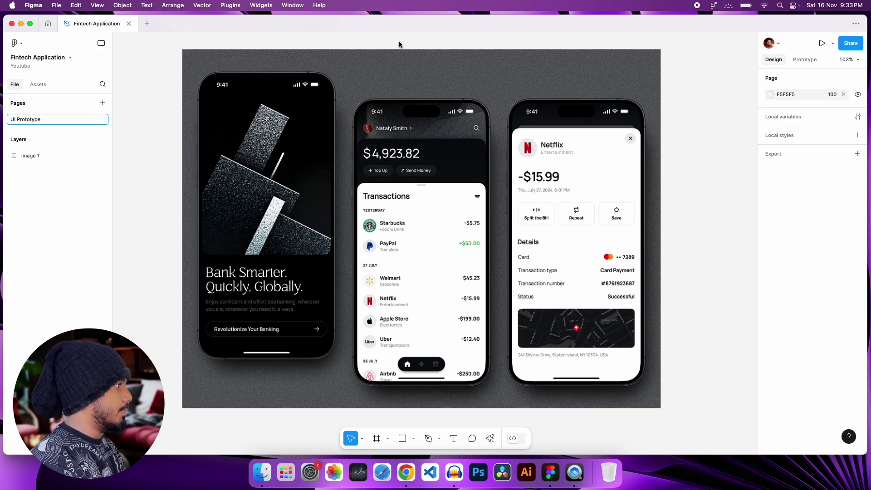
key(Return)
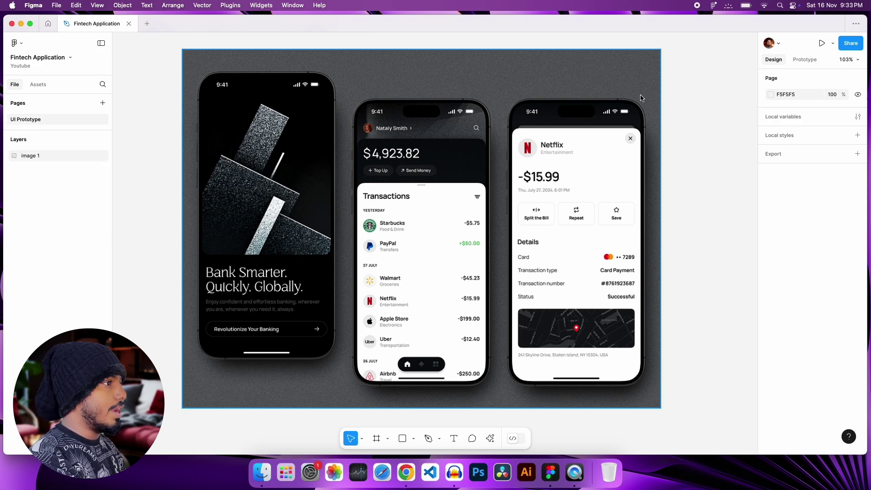
Examine the Frame tool's size presets for phone, tablet, desktop, watch, paper and social media
scroll(677, 228, right, 2)
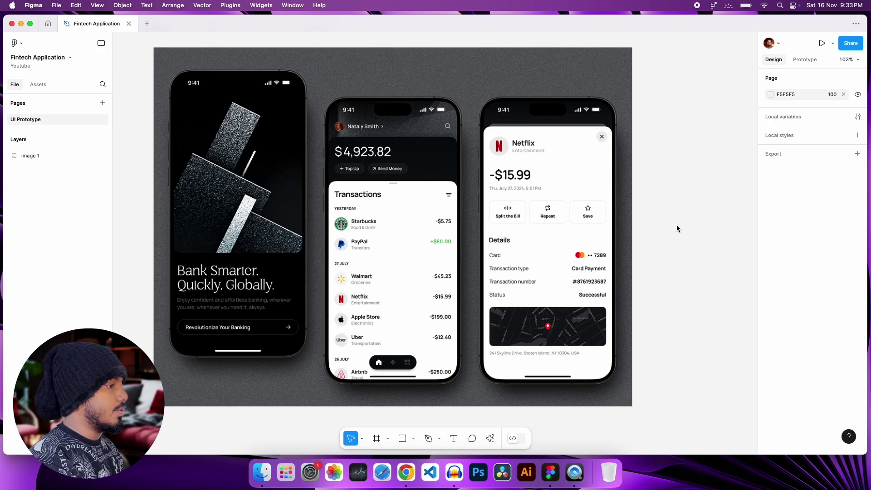
scroll(676, 228, up, 1)
scroll(434, 290, down, 1)
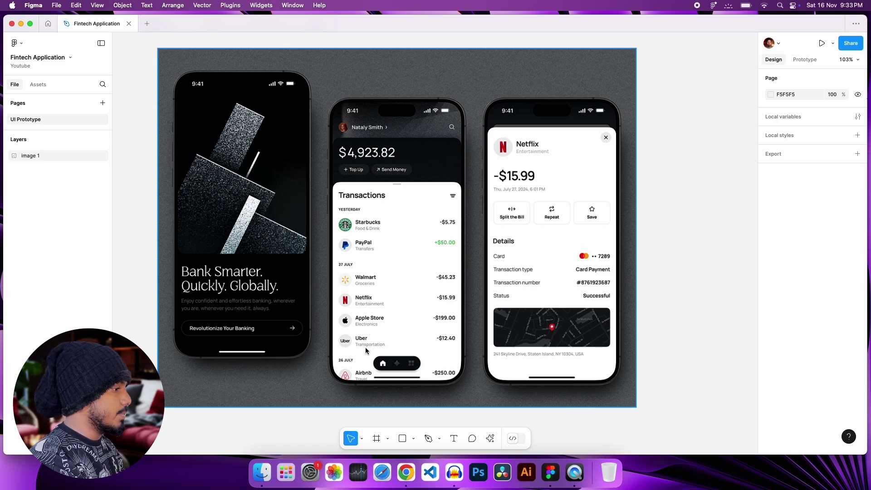
click(376, 439)
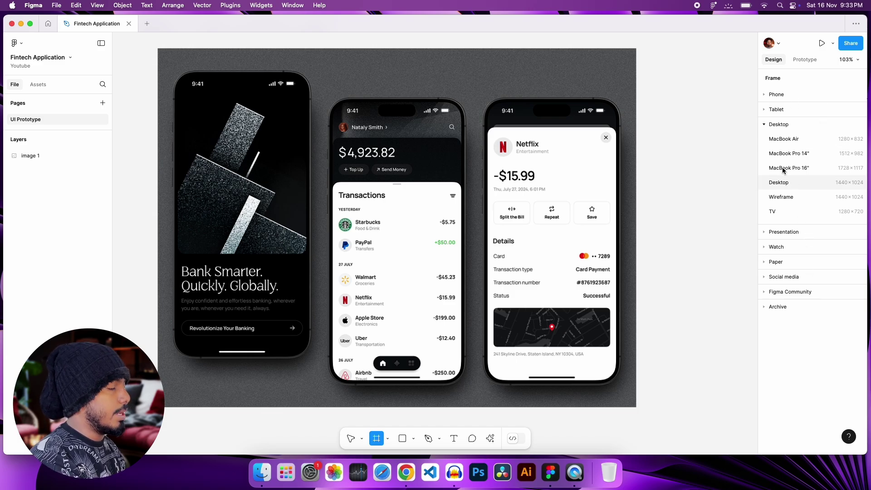
click(766, 96)
click(766, 96)
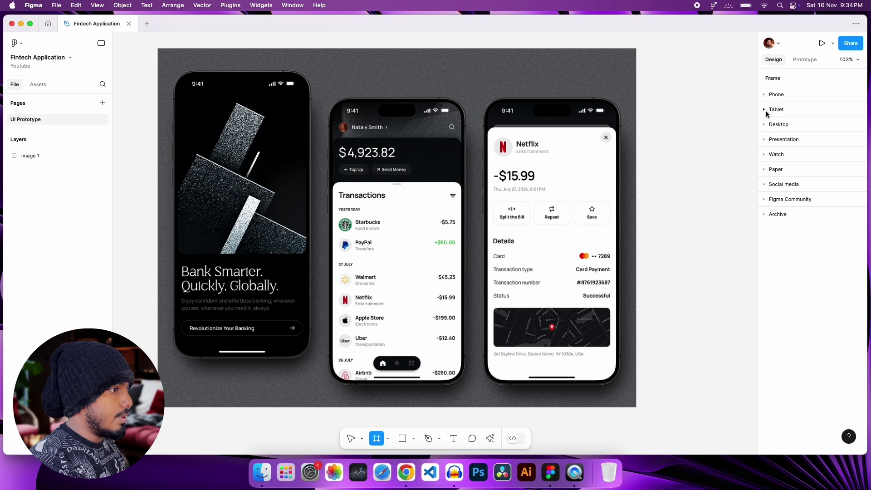
click(765, 111)
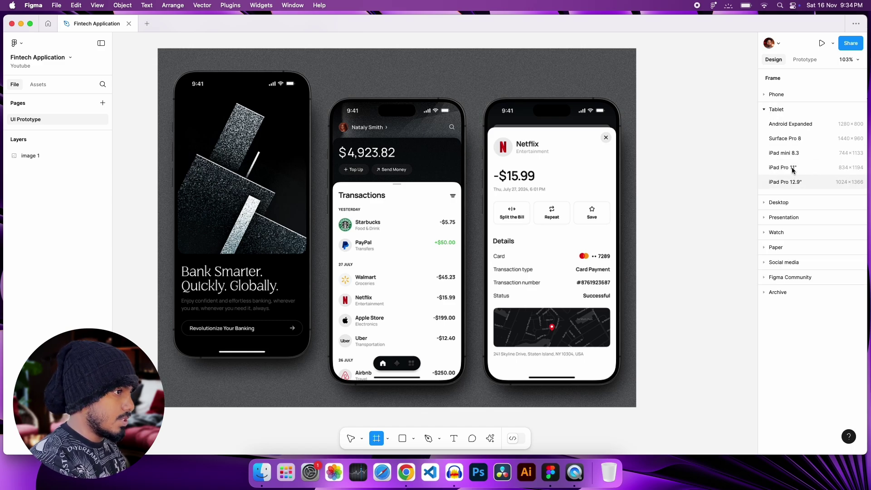
click(765, 109)
click(759, 124)
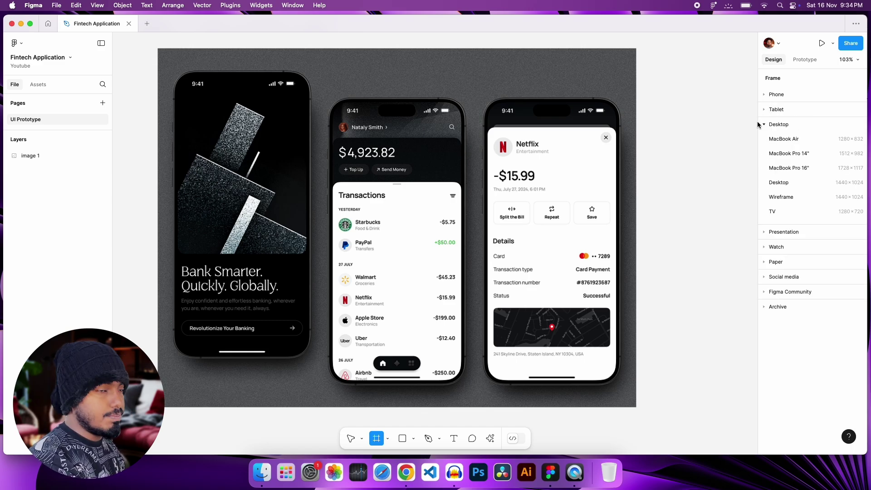
click(758, 124)
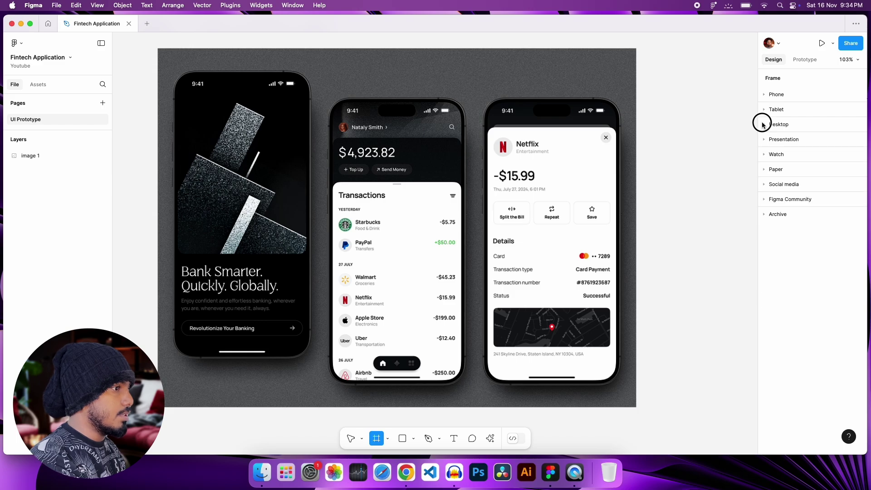
click(766, 155)
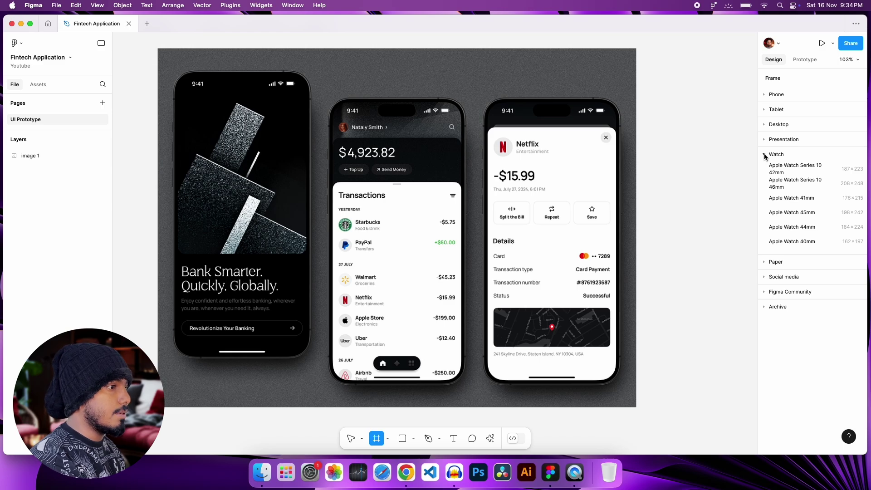
click(765, 156)
click(765, 170)
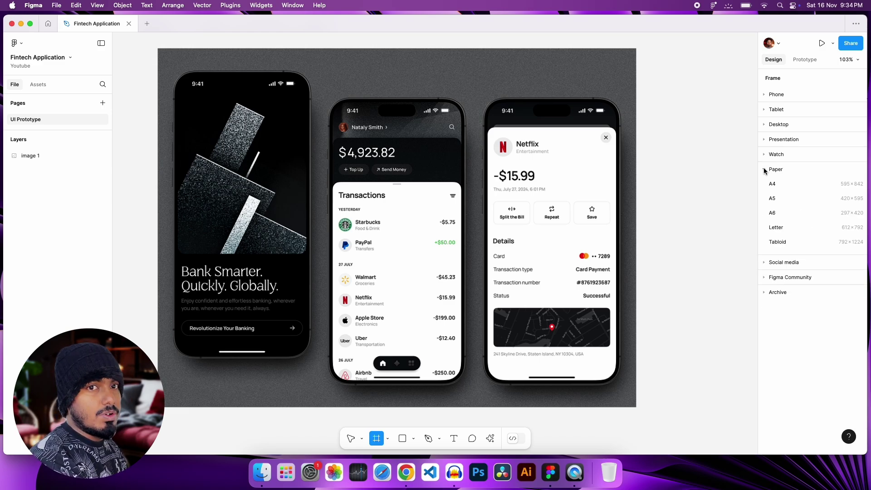
click(765, 170)
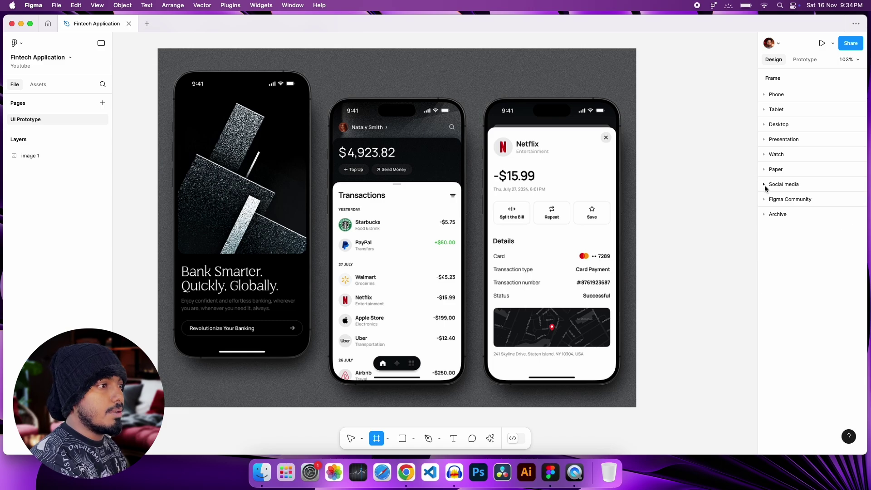
click(766, 185)
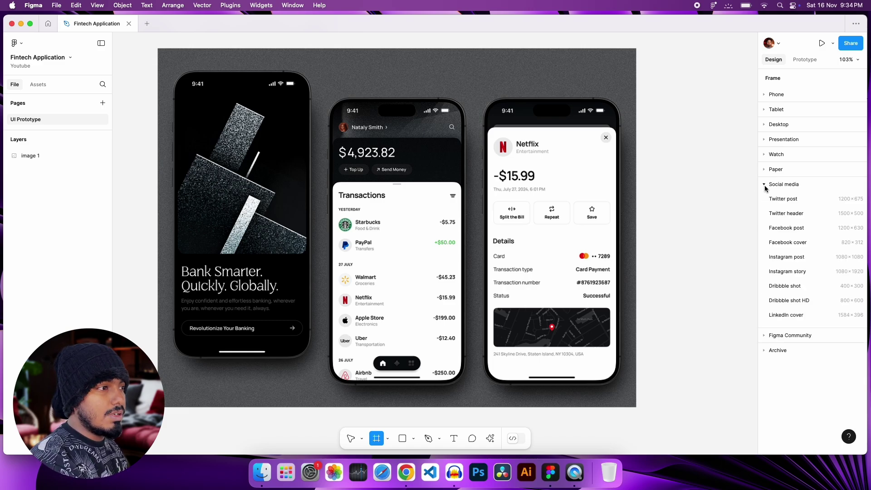
click(765, 185)
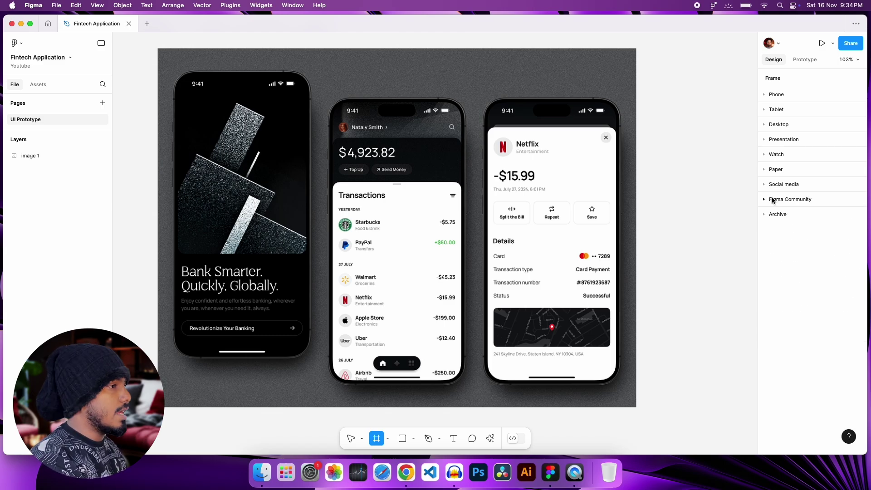
Create an iPhone 16 Pro Max frame (440 × 956) in the empty canvas area beside the reference image, and deselect it
scroll(531, 289, right, 5)
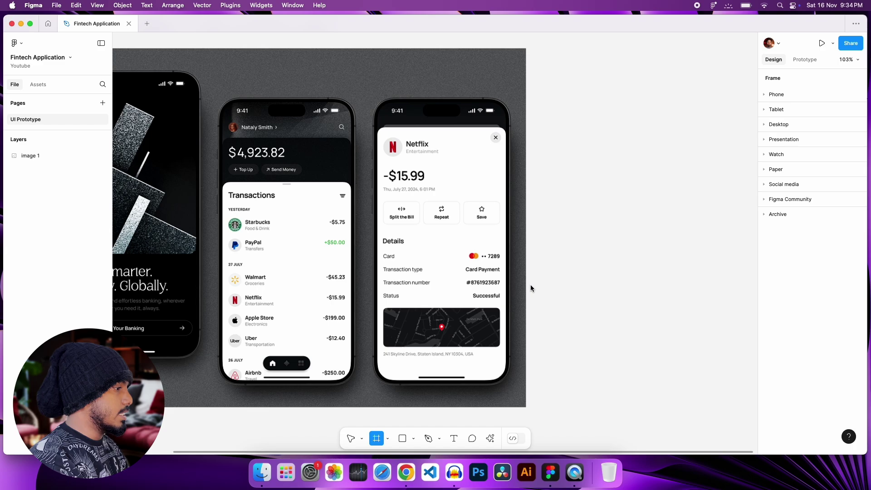
scroll(555, 277, right, 8)
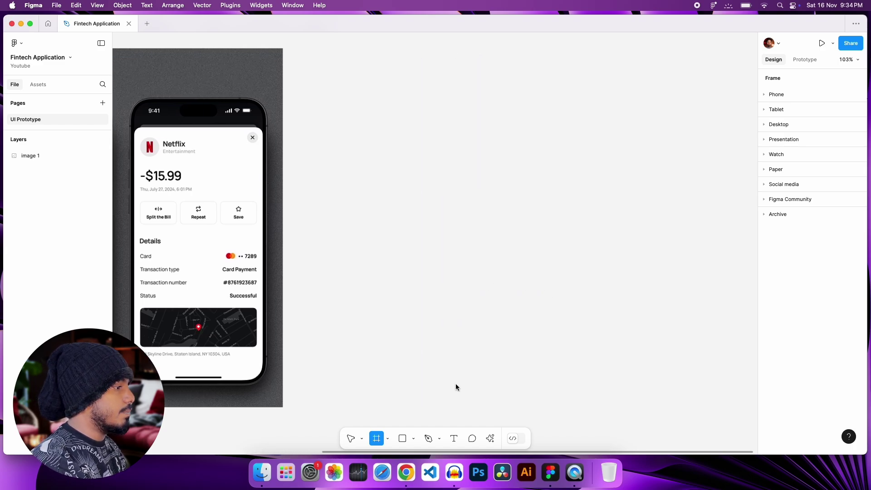
scroll(464, 162, left, 2)
click(776, 95)
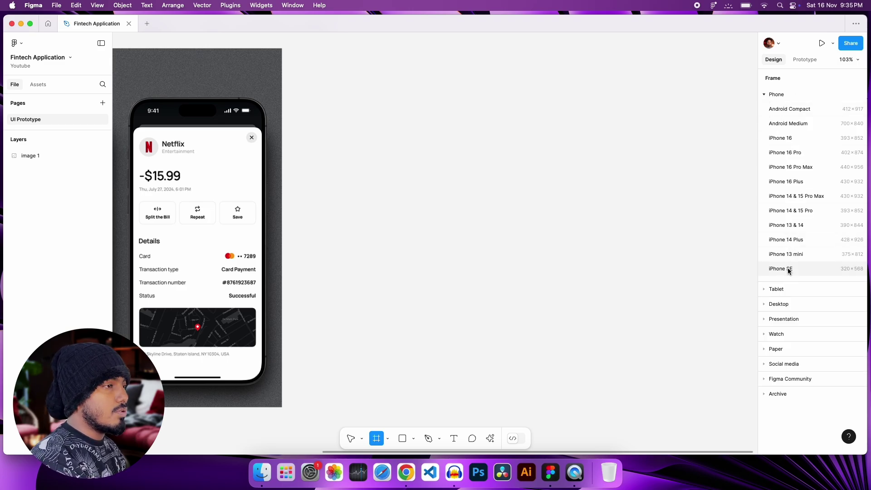
click(797, 167)
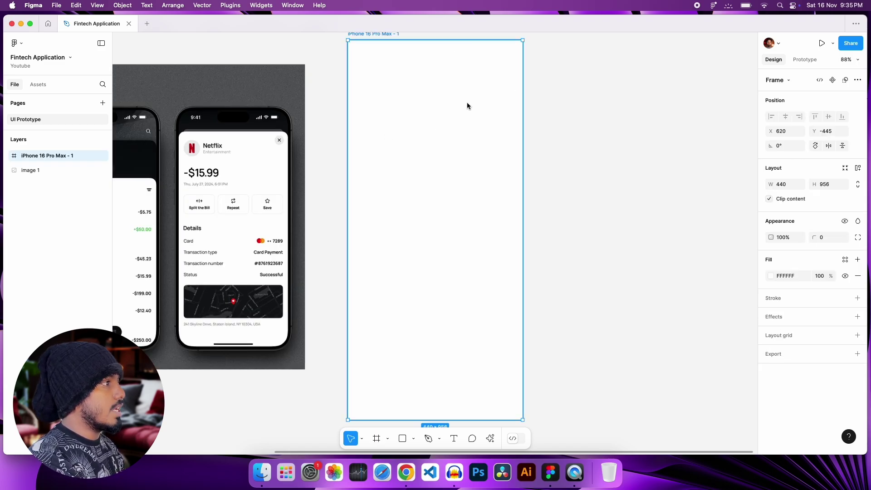
scroll(388, 128, up, 2)
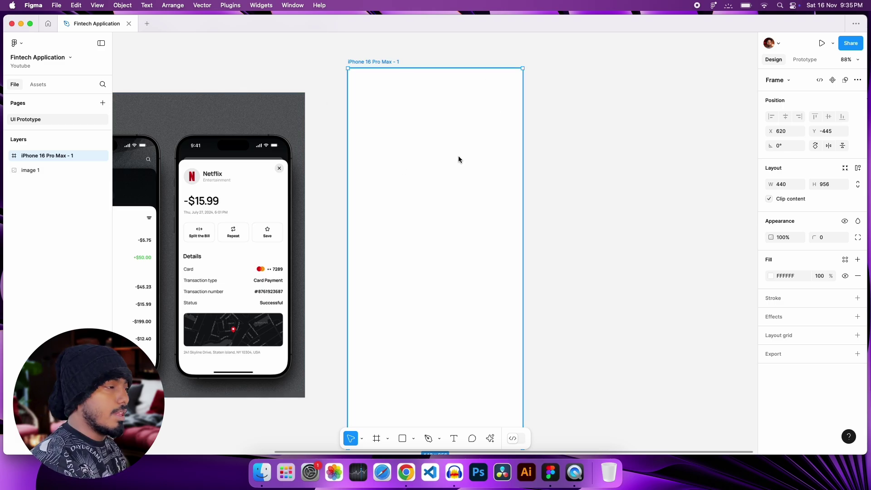
key(Escape)
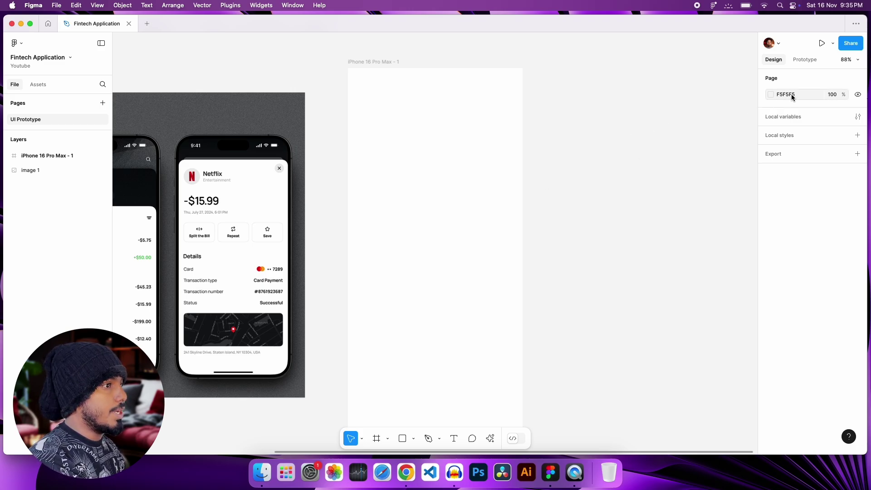
Set the page background colour to dark grey 3C3C3C
click(771, 95)
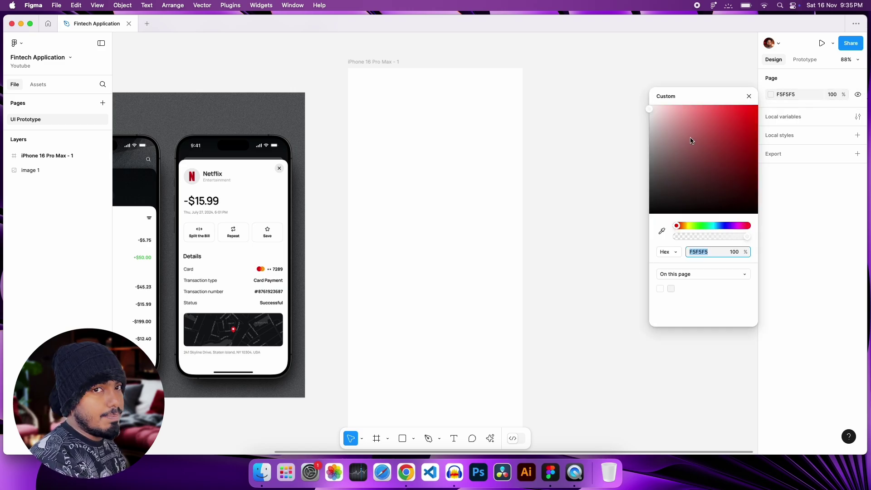
drag(692, 141, 626, 193)
click(749, 96)
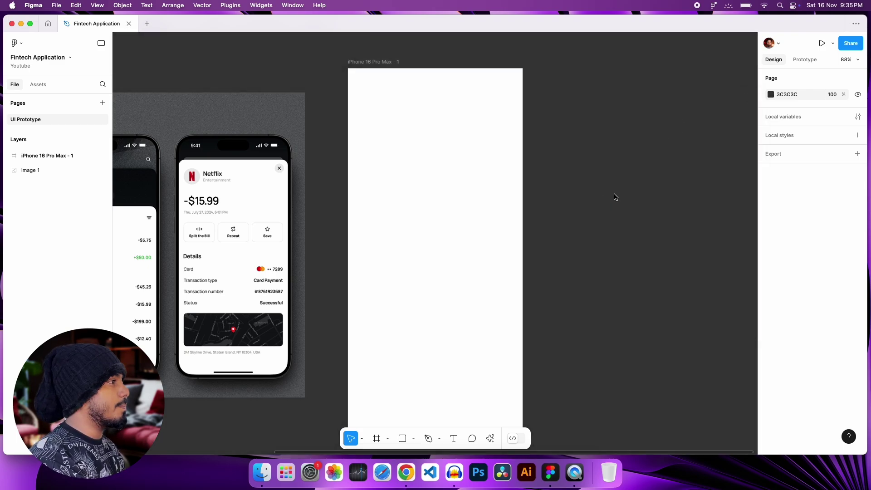
Examine the three reference banking screens, looking closely at the first one's artwork, headline, body text and Revolutionize Your Banking button
scroll(615, 197, left, 10)
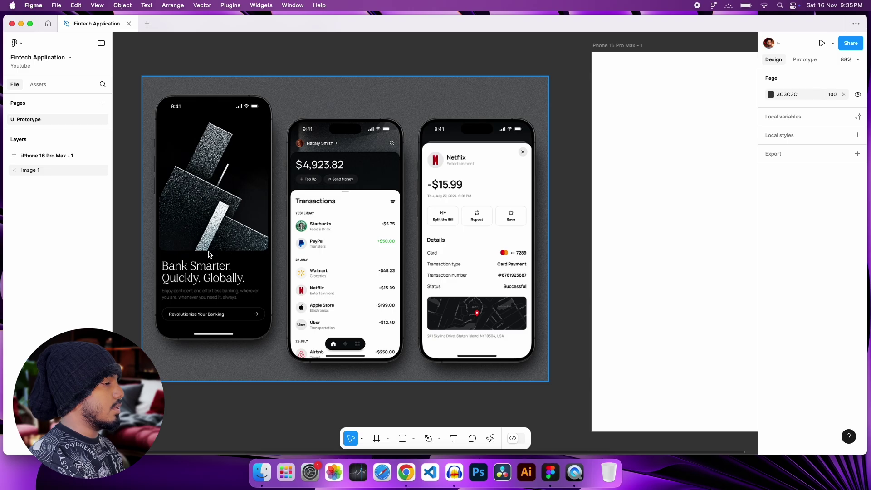
scroll(438, 181, right, 10)
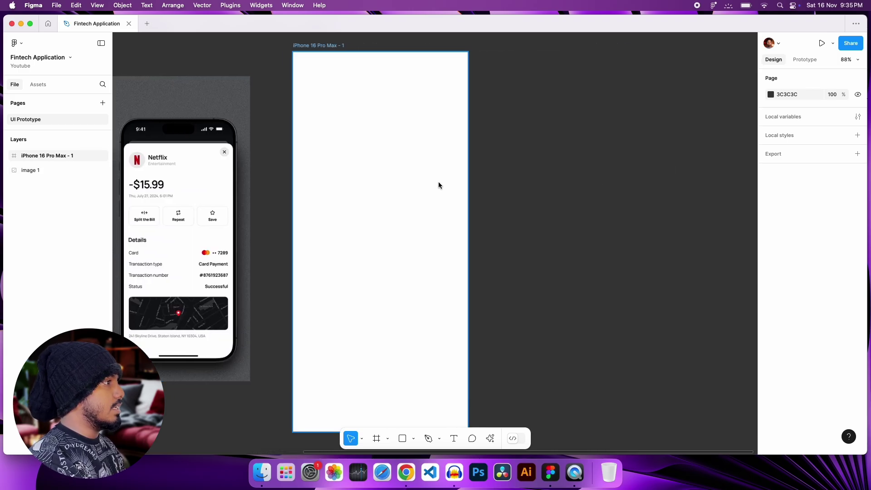
scroll(434, 178, left, 5)
scroll(319, 192, up, 2)
scroll(320, 191, up, 3)
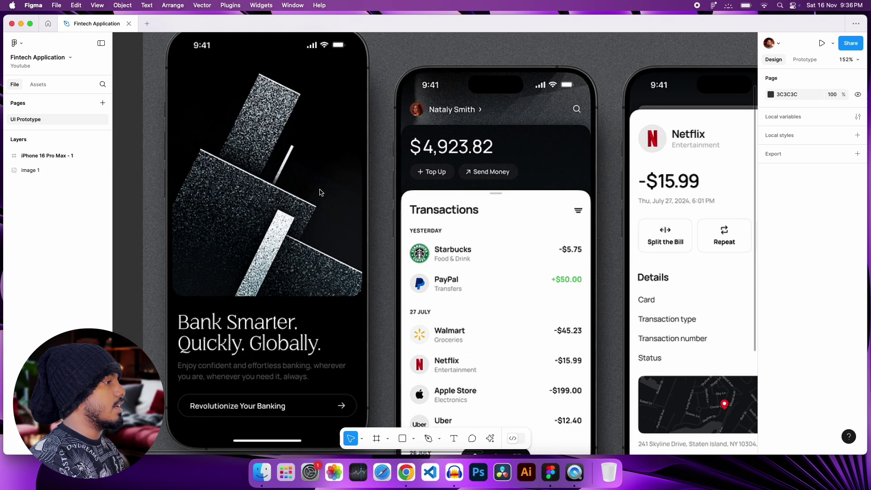
scroll(321, 191, left, 2)
scroll(320, 192, up, 1)
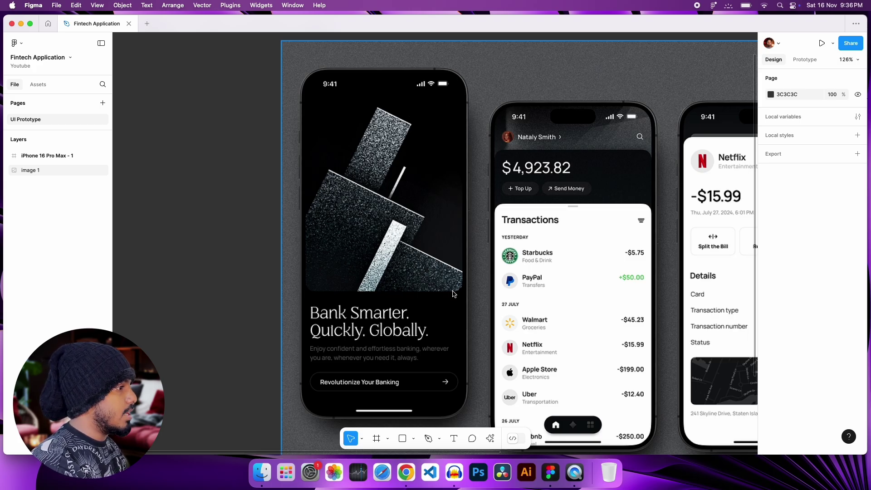
scroll(460, 298, up, 10)
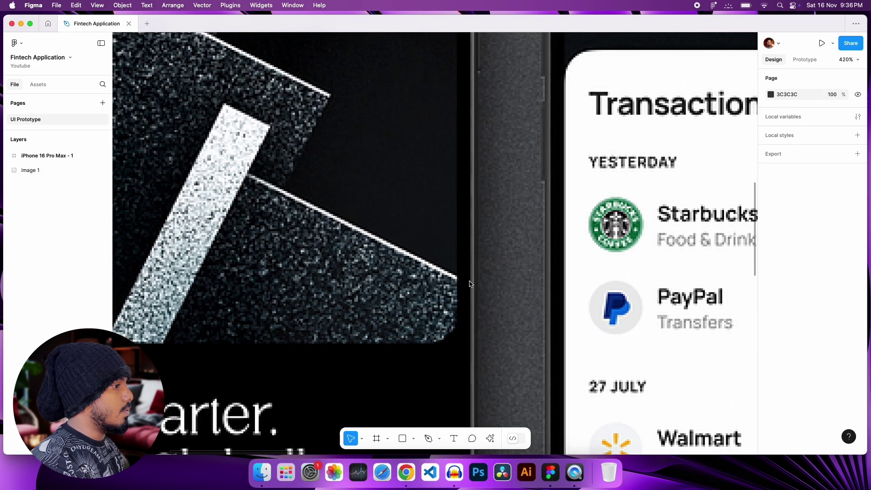
scroll(426, 282, left, 5)
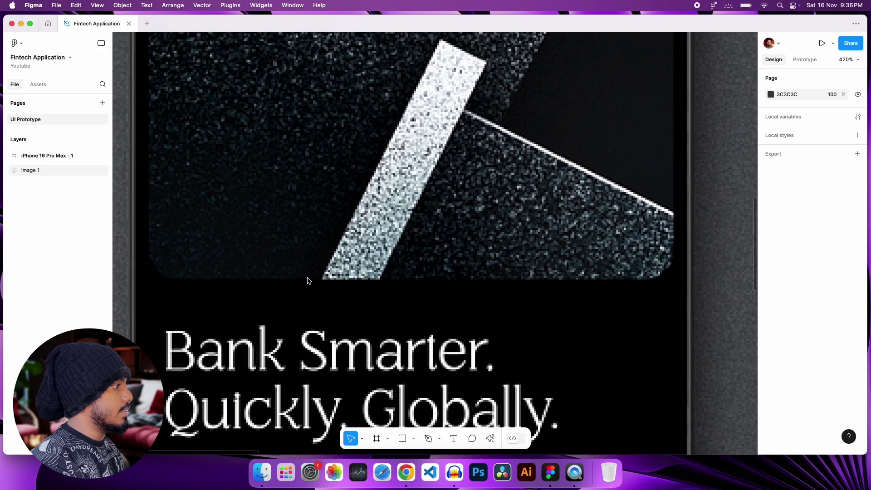
scroll(517, 281, down, 5)
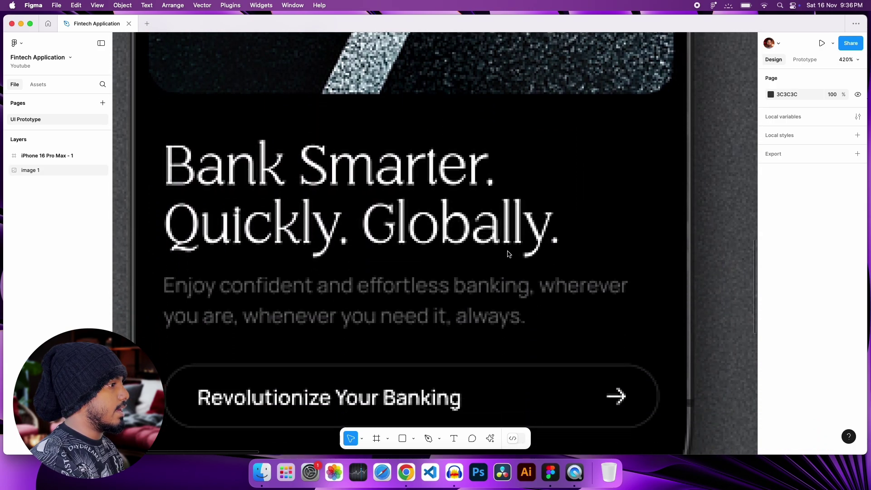
scroll(536, 223, down, 5)
scroll(537, 223, down, 5)
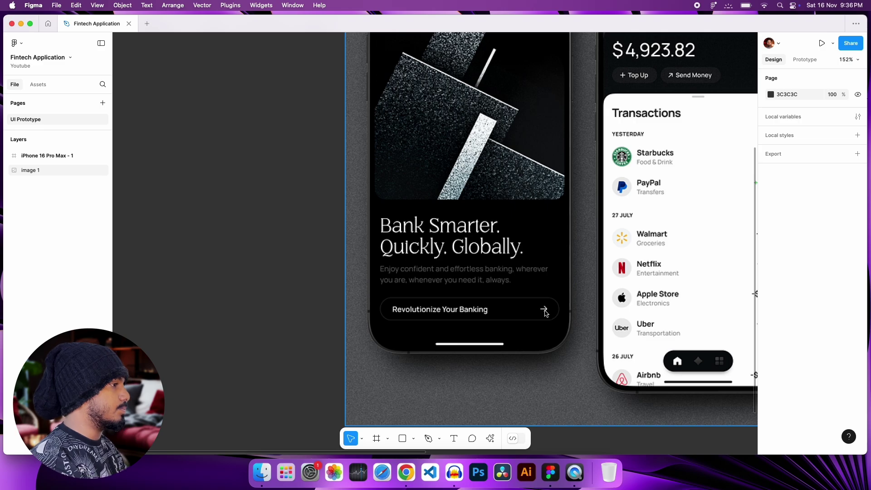
scroll(546, 313, up, 3)
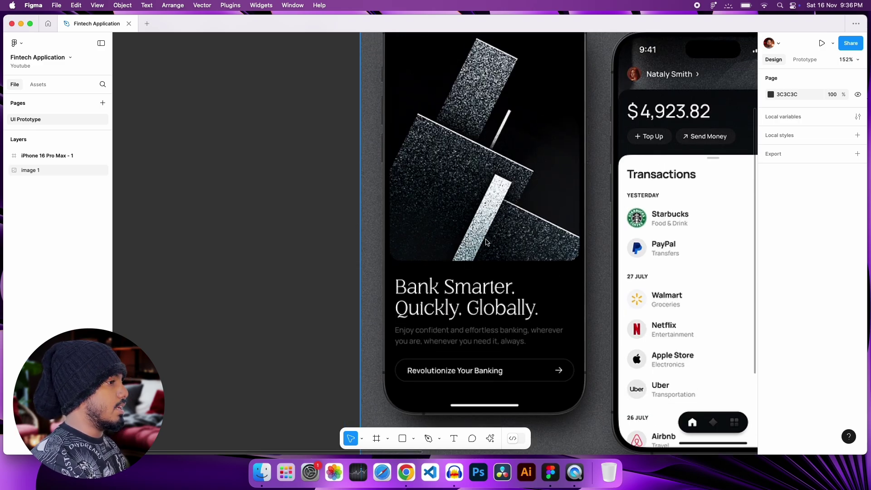
scroll(544, 236, right, 3)
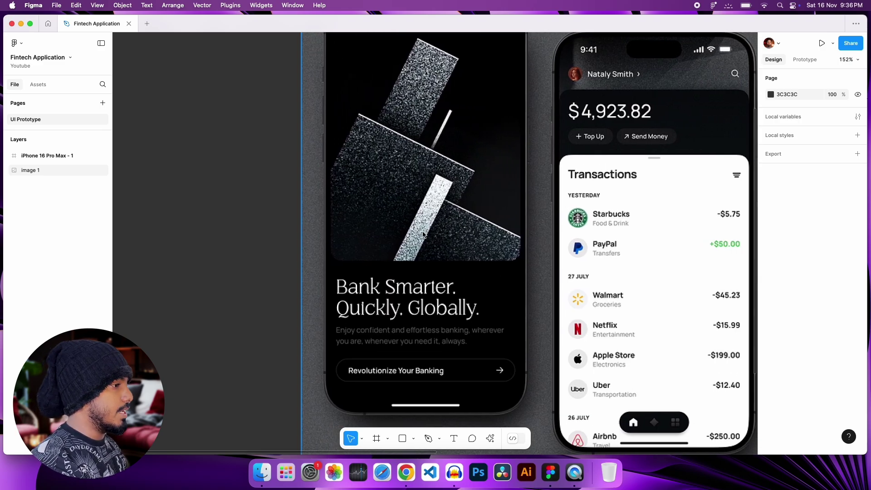
scroll(624, 217, down, 3)
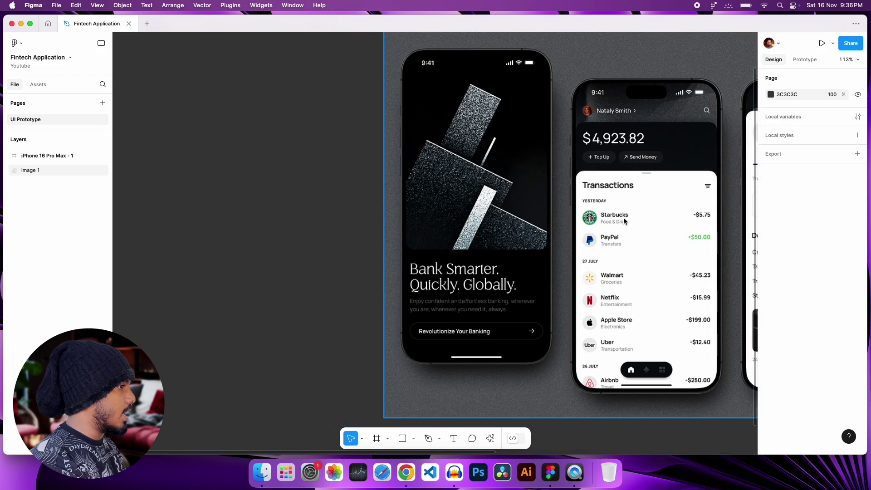
scroll(586, 221, down, 4)
scroll(586, 221, right, 5)
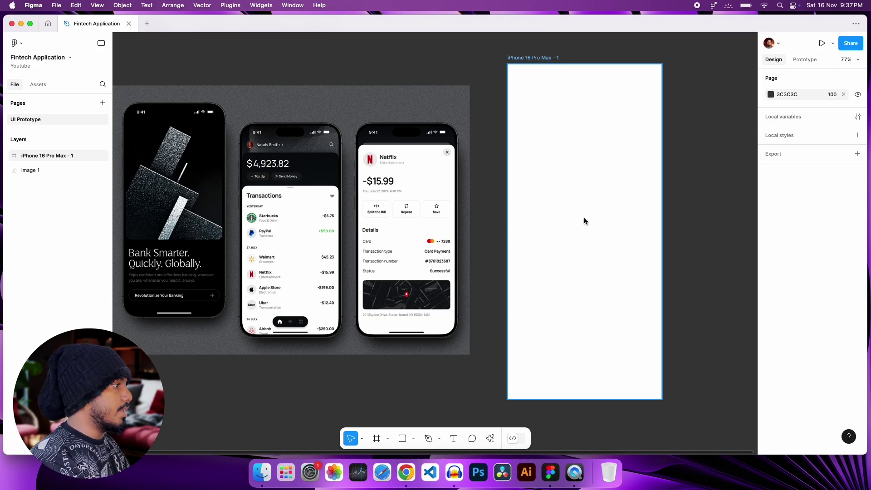
scroll(363, 227, left, 5)
click(225, 260)
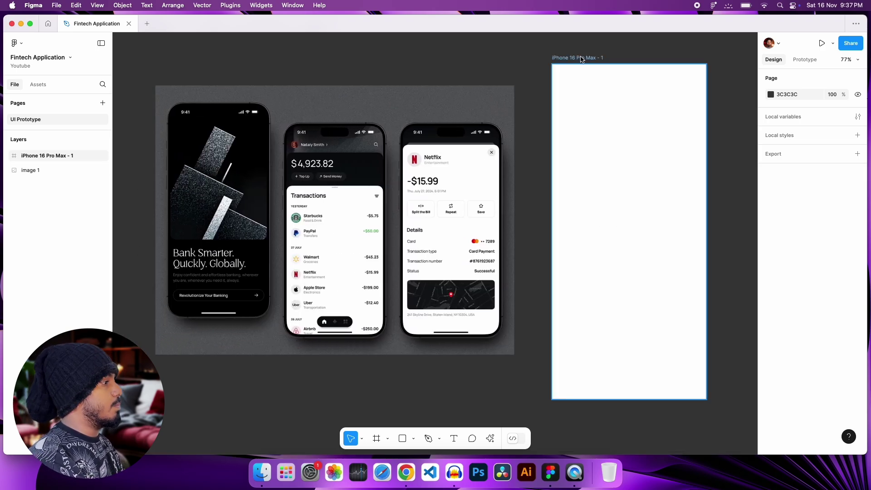
Rename the iPhone 16 Pro Max frame as Onboarding Screen
scroll(634, 78, right, 10)
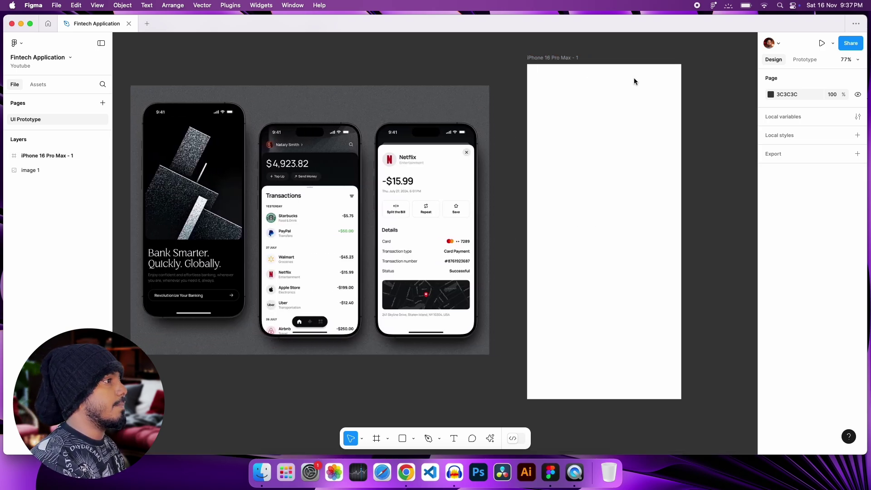
ctrl+scroll(295, 111, up, 5)
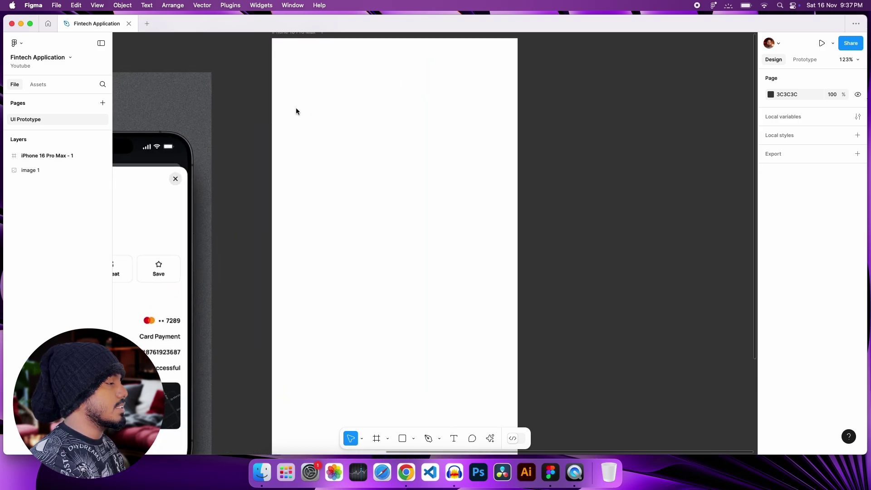
scroll(318, 90, left, 3)
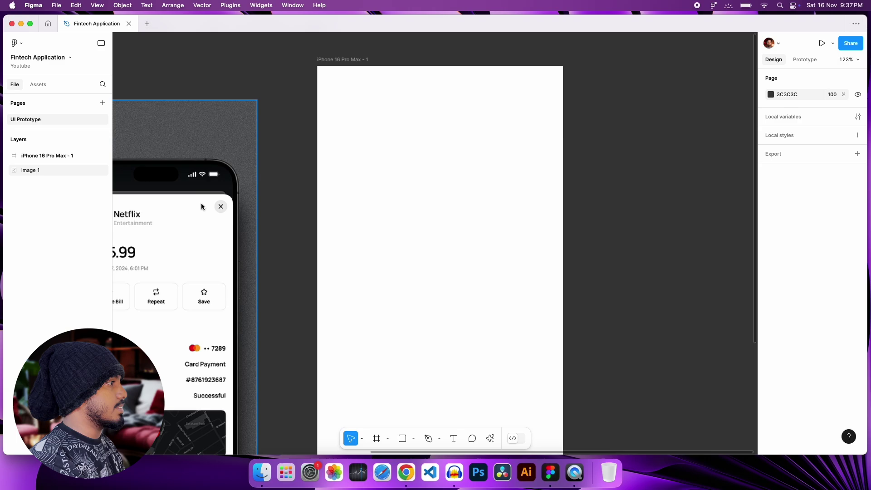
click(358, 61)
click(594, 84)
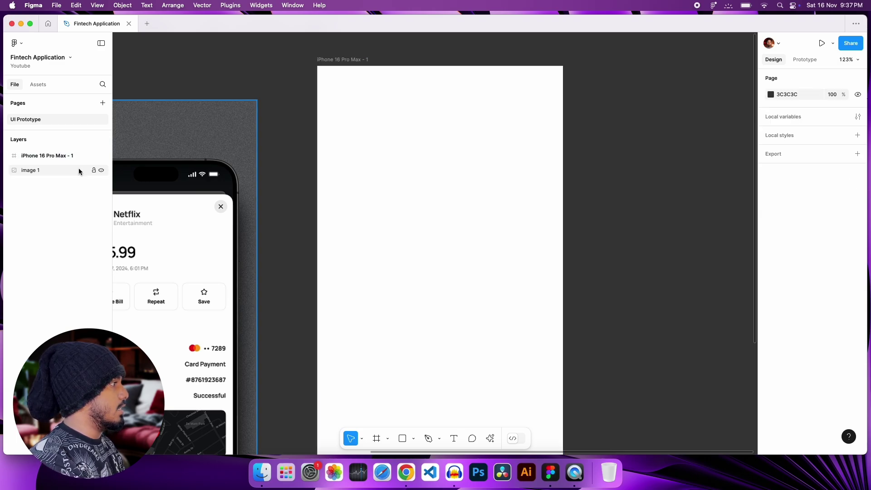
double_click(55, 156)
text(Onboarding Screen)
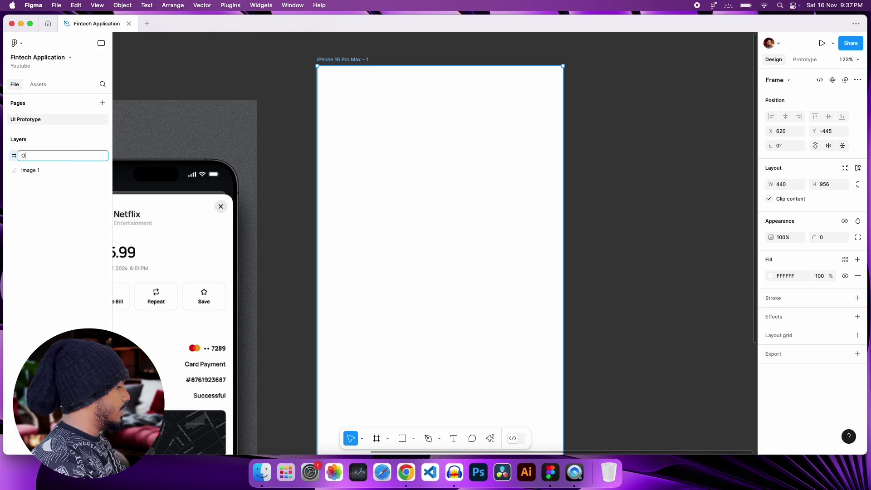
key(Return)
Compare the first reference screen's dark layout with the blank Onboarding Screen frame
scroll(280, 214, down, 5)
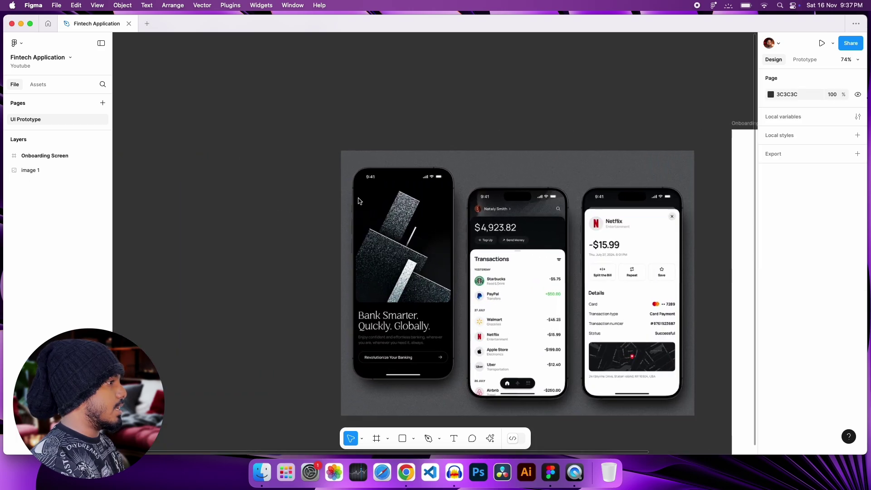
scroll(403, 196, up, 5)
scroll(462, 166, right, 8)
scroll(456, 165, right, 10)
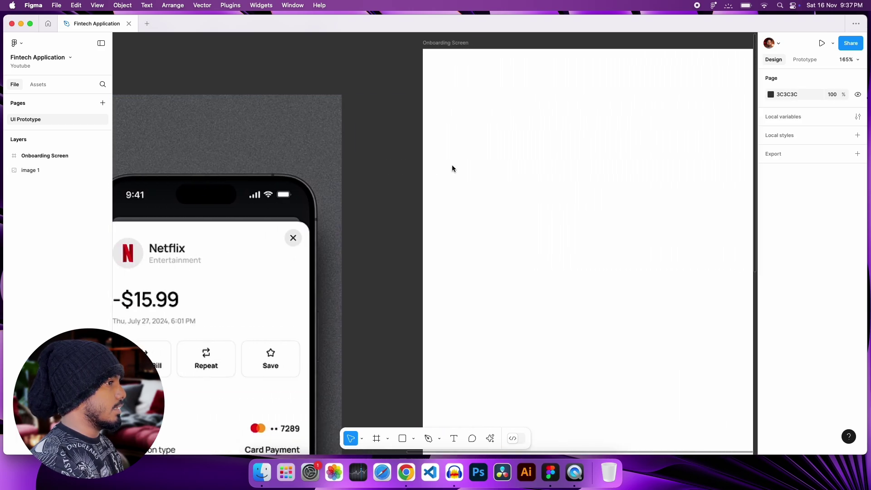
scroll(452, 168, down, 5)
scroll(452, 168, left, 10)
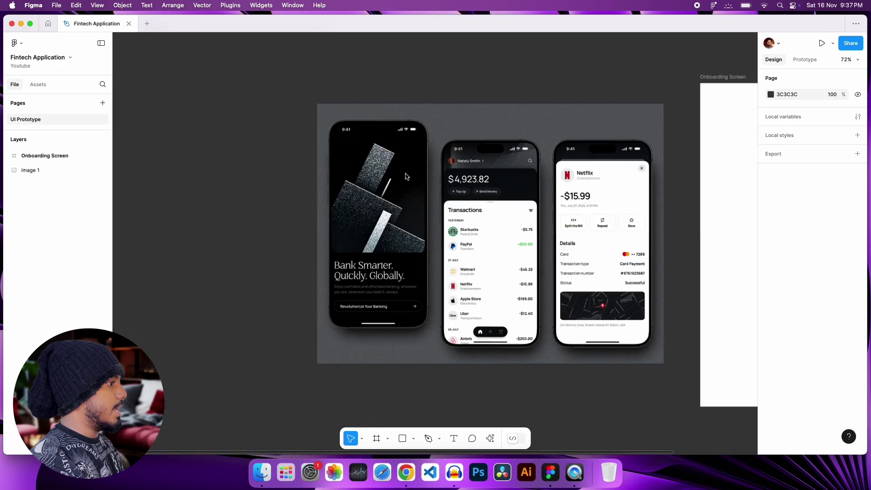
scroll(401, 379, up, 3)
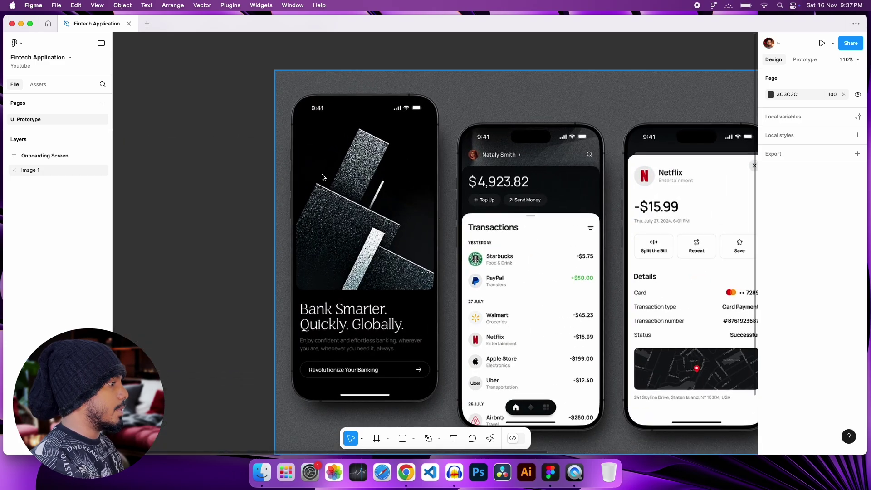
scroll(422, 214, right, 10)
scroll(435, 207, down, 5)
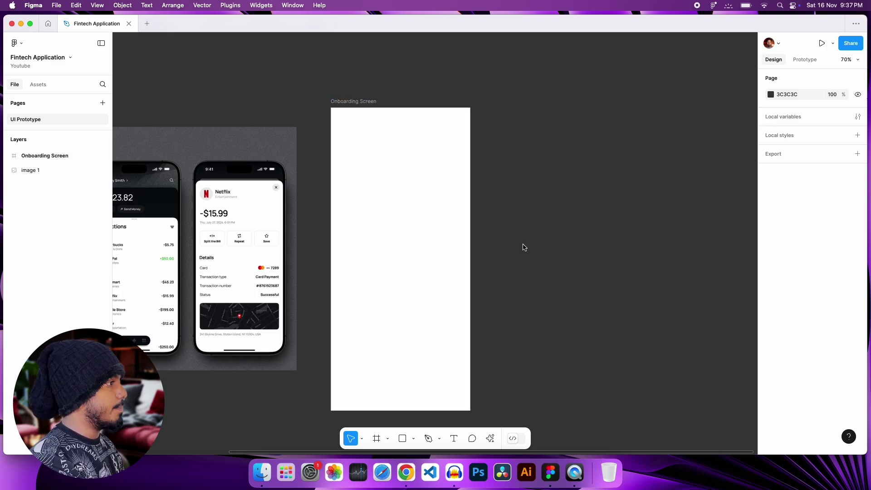
Set the Onboarding Screen frame's fill to black 000000 and deselect the frame
click(418, 207)
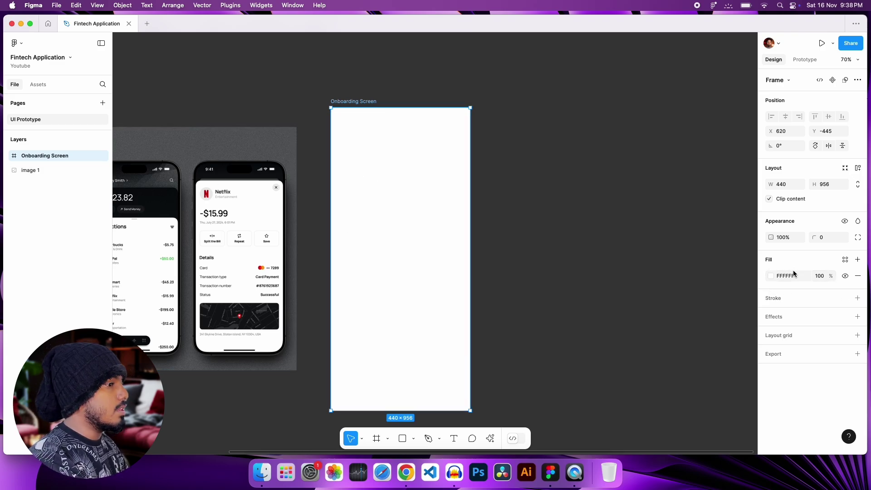
click(771, 280)
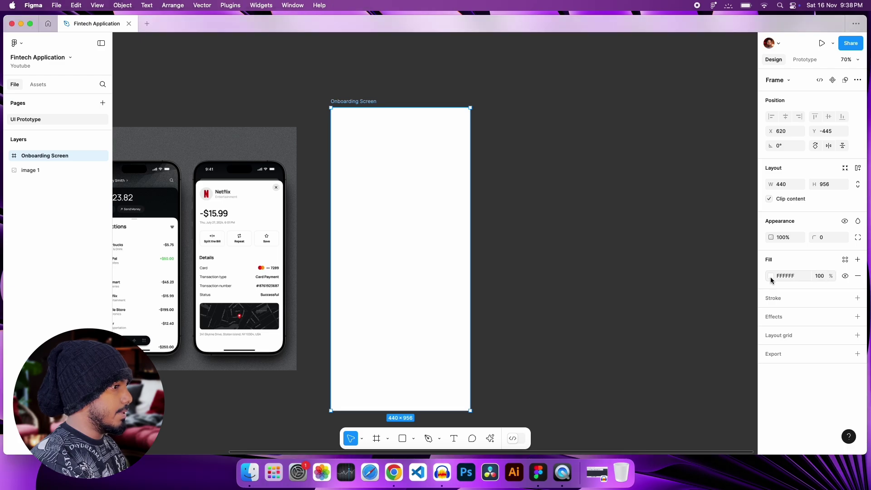
click(770, 277)
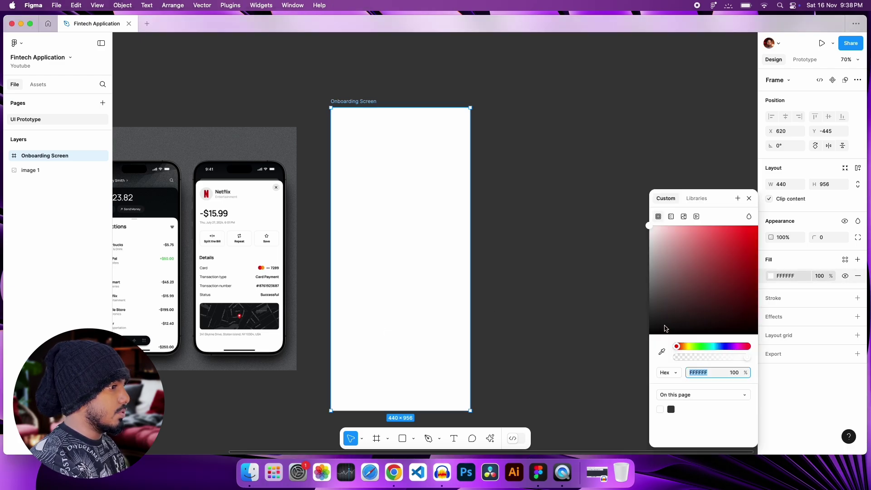
drag(665, 327, 631, 348)
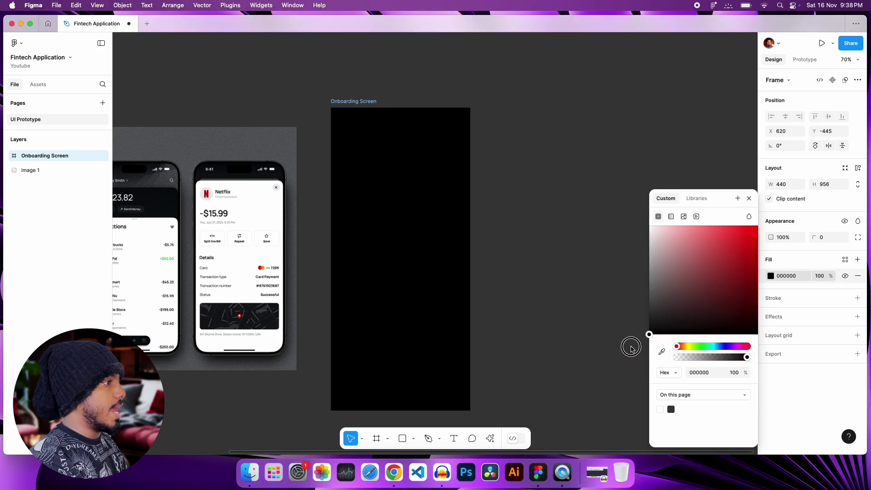
click(749, 198)
key(Escape)
Check the status bar on the first reference screen and add the iOS 18 and iPadOS 18 library to the file
scroll(398, 136, left, 7)
scroll(395, 135, up, 5)
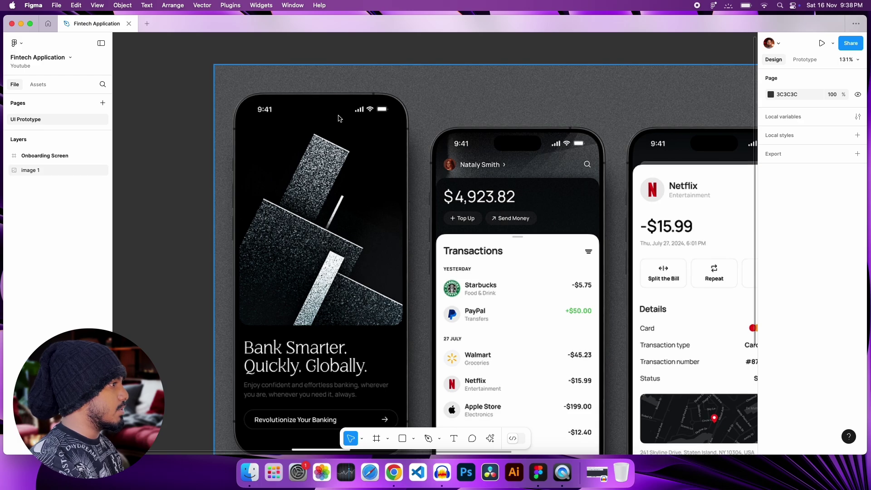
scroll(510, 153, right, 10)
scroll(510, 154, down, 5)
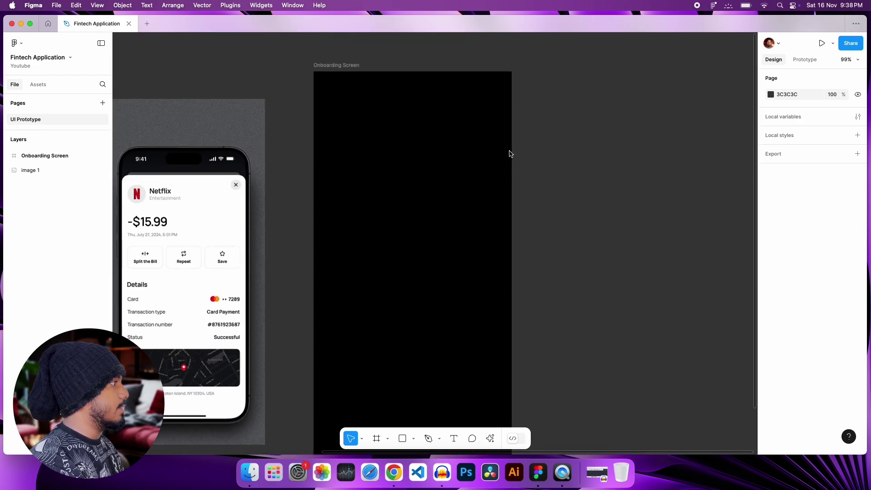
click(31, 85)
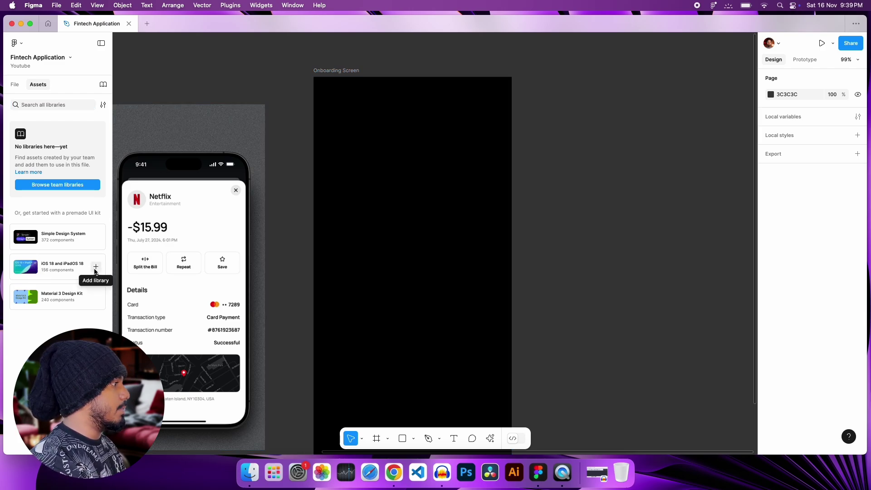
click(96, 268)
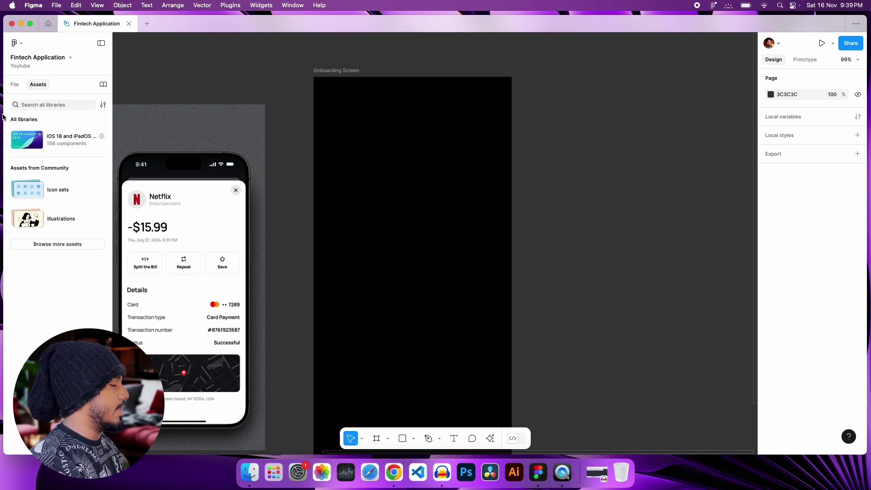
Insert the Status Bar - iPhone component from the iOS 18 and iPadOS 18 library and move it to the middle of the Onboarding Screen frame
click(66, 144)
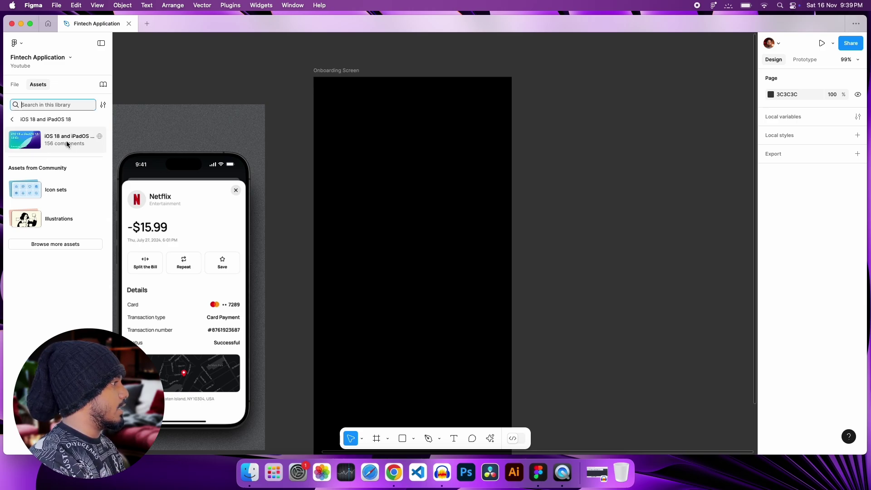
scroll(76, 247, down, 2)
scroll(75, 247, down, 15)
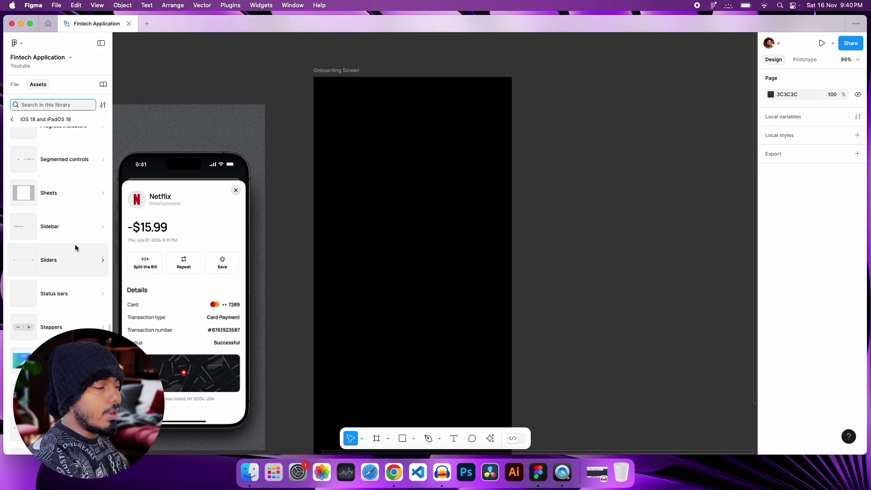
scroll(76, 247, down, 5)
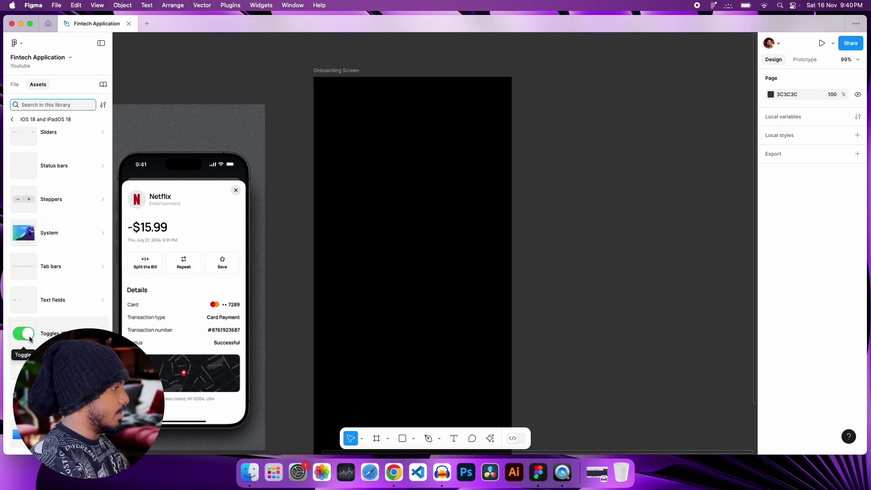
scroll(45, 272, up, 10)
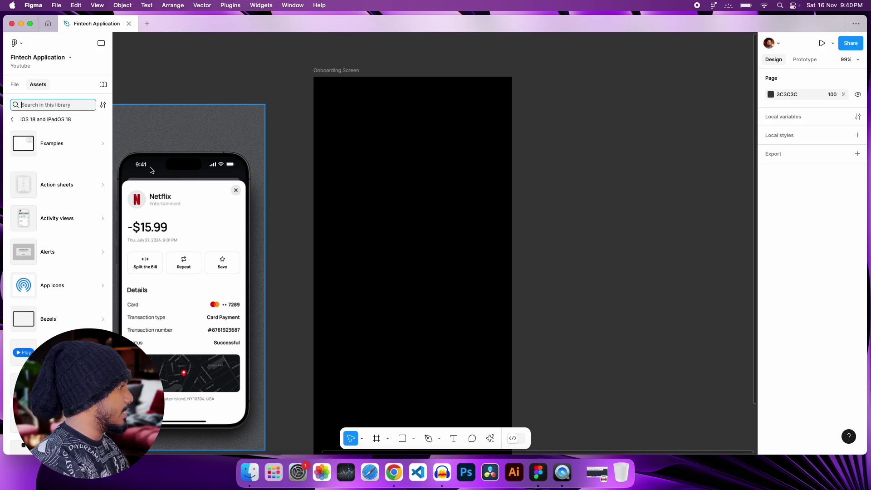
text(stat)
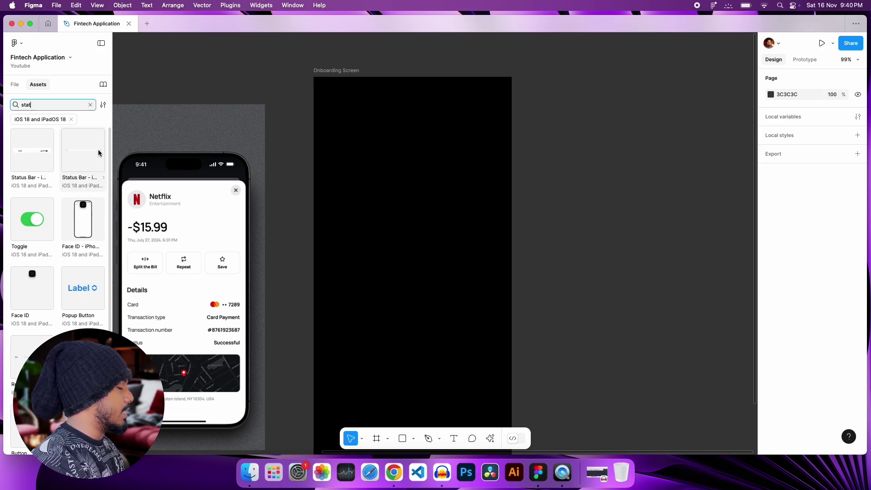
click(31, 160)
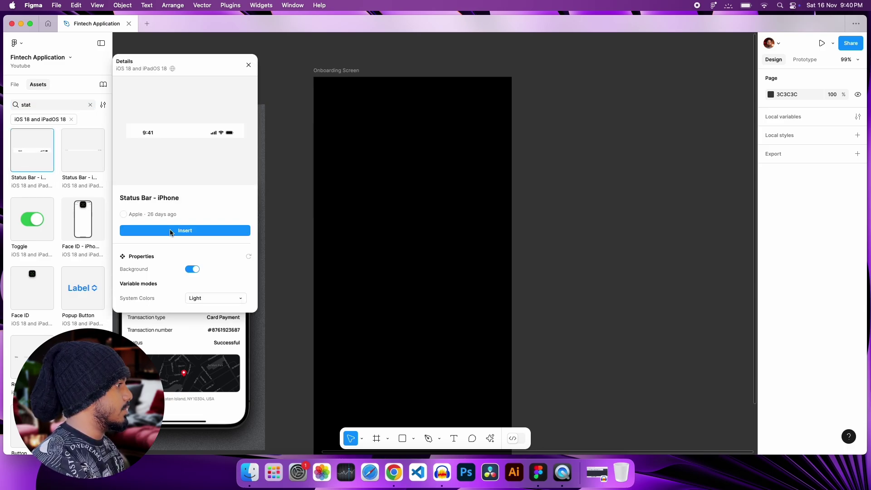
click(171, 233)
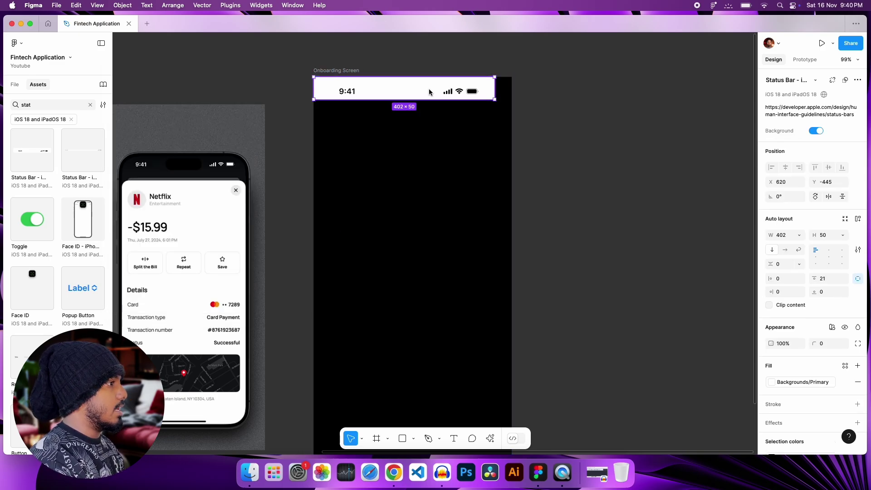
drag(426, 93, 435, 273)
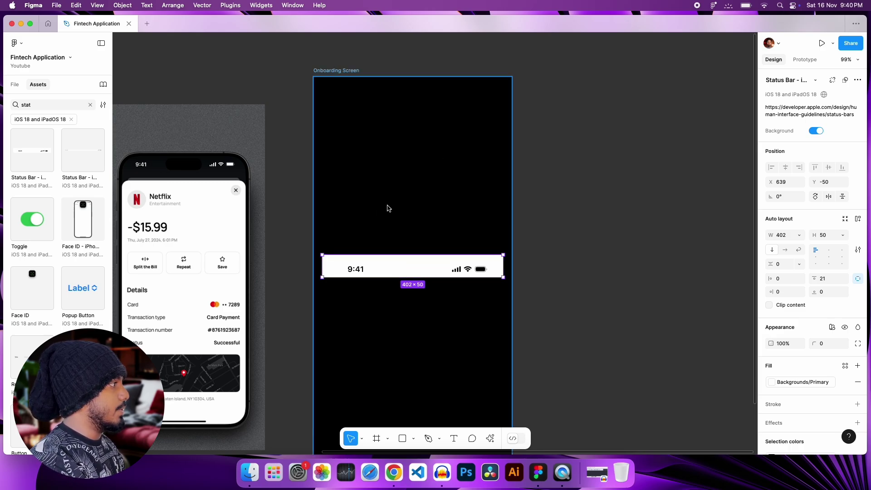
click(15, 85)
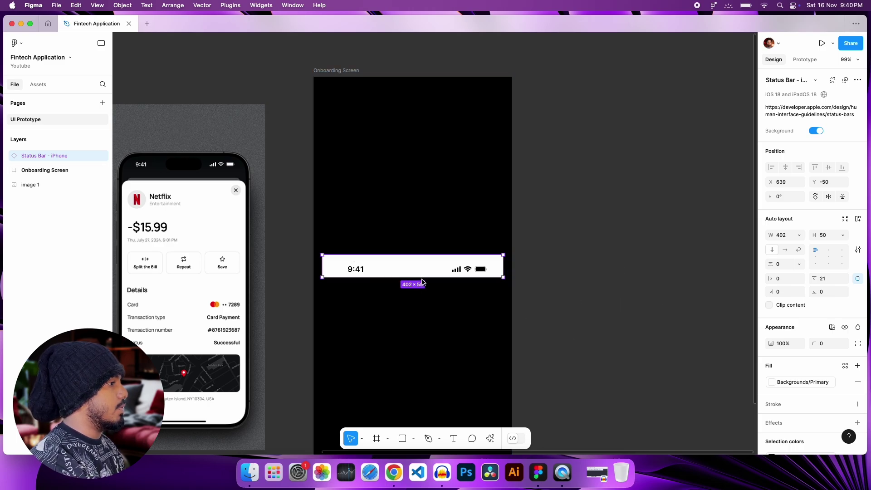
Delete the Onboarding Screen frame and the status bar one at a time, undoing each deletion
click(20, 171)
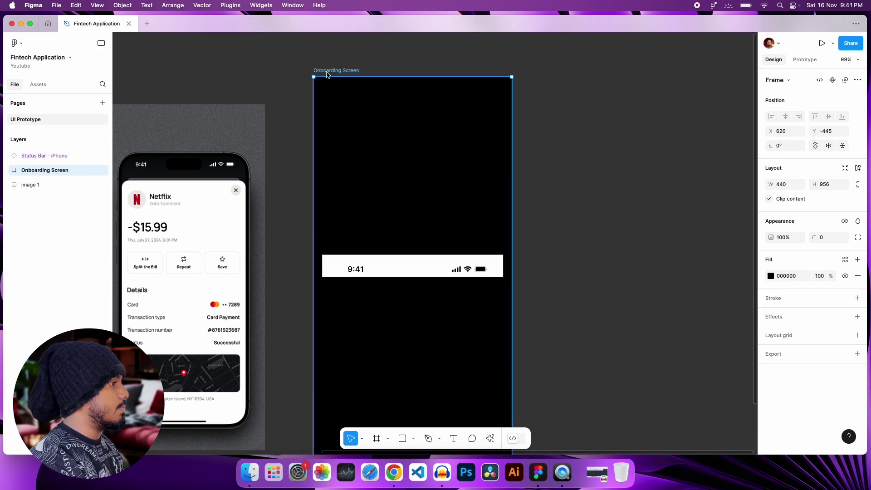
key(BackSpace)
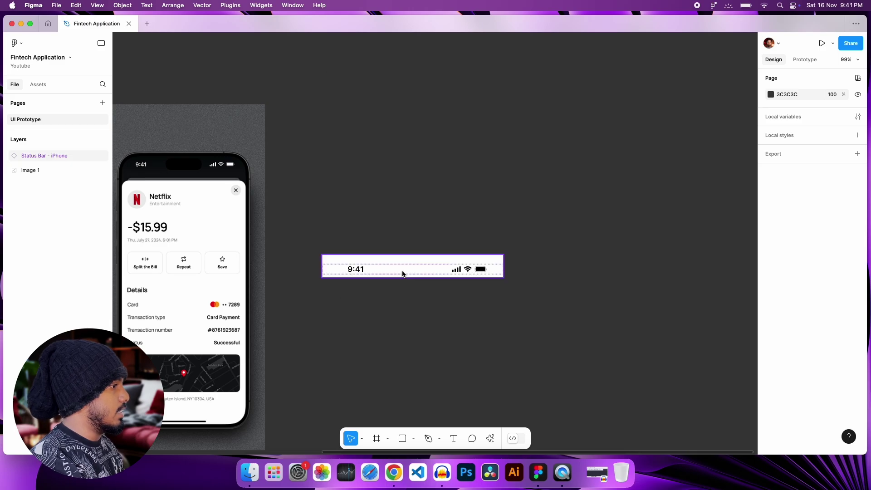
key(super+z)
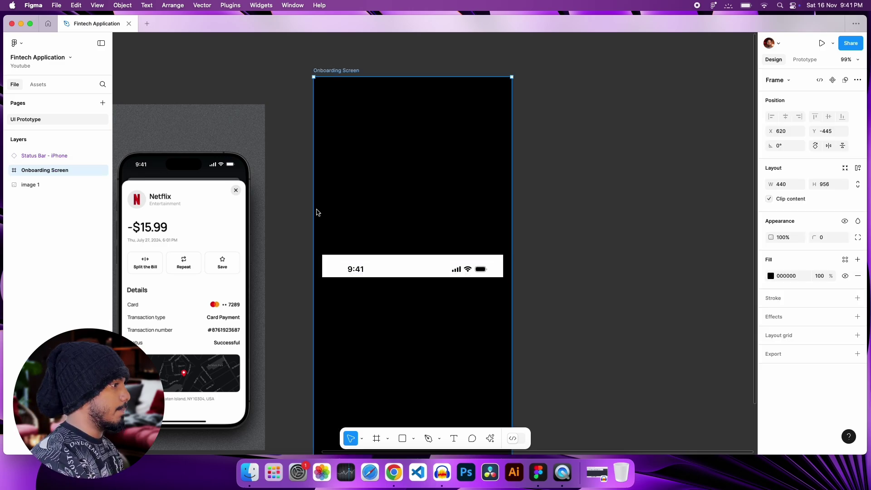
click(357, 265)
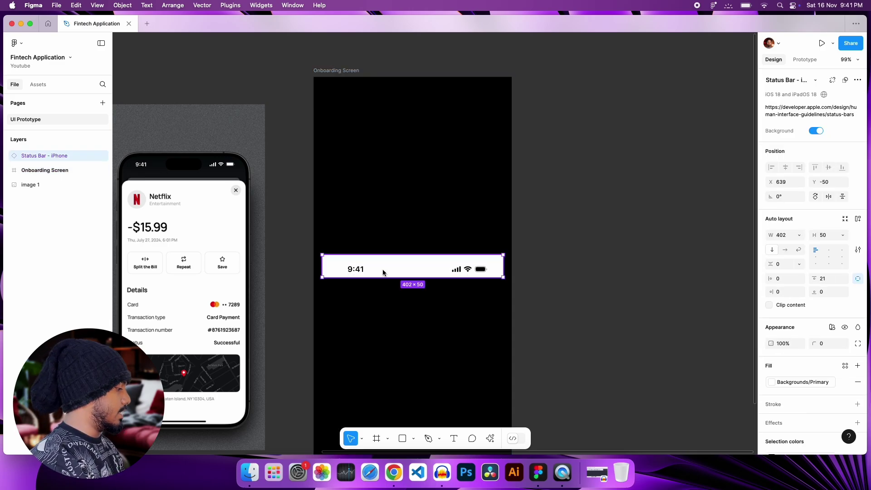
key(BackSpace)
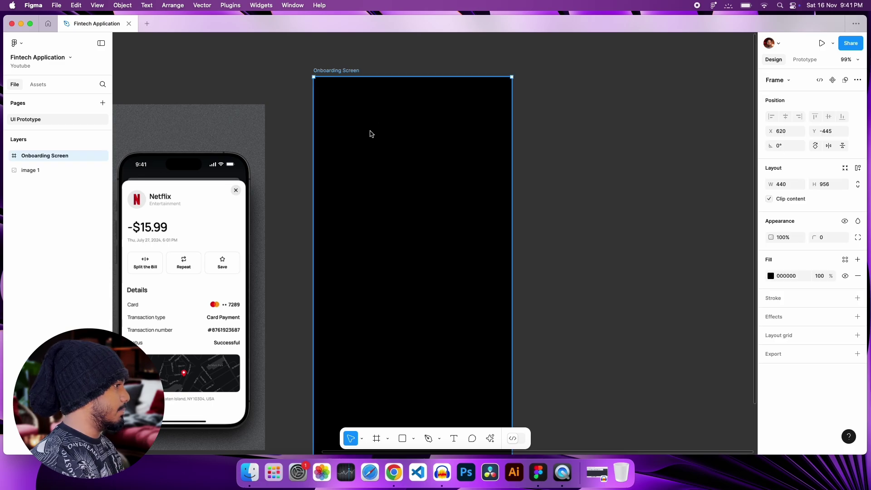
key(super+z)
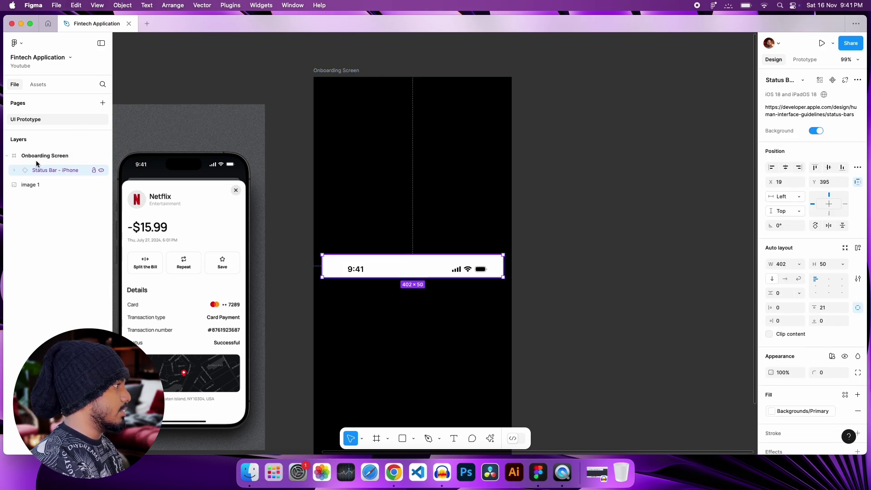
Collapse and expand the Onboarding Screen layer to check that the Status Bar - iPhone layer is nested inside it
click(7, 156)
click(7, 157)
click(7, 157)
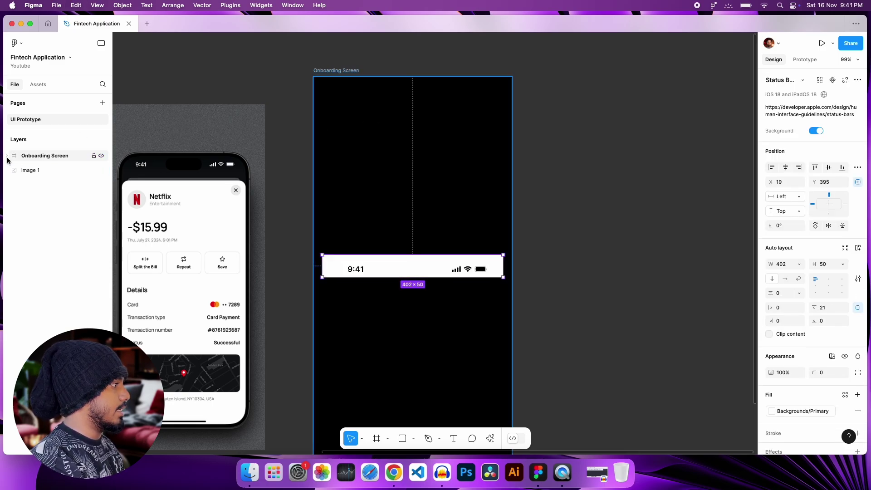
click(7, 157)
click(8, 157)
click(8, 157)
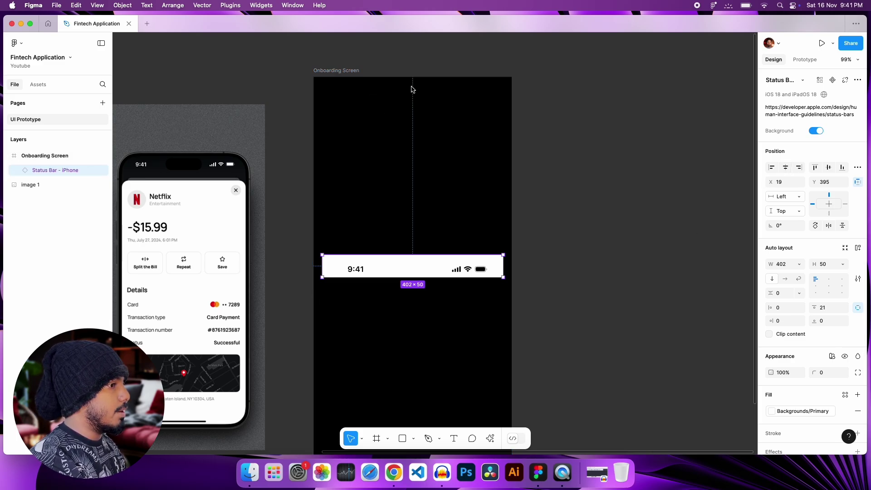
Try left, horizontal centre and right alignment of the status bar within the Onboarding Screen frame
click(772, 168)
click(786, 167)
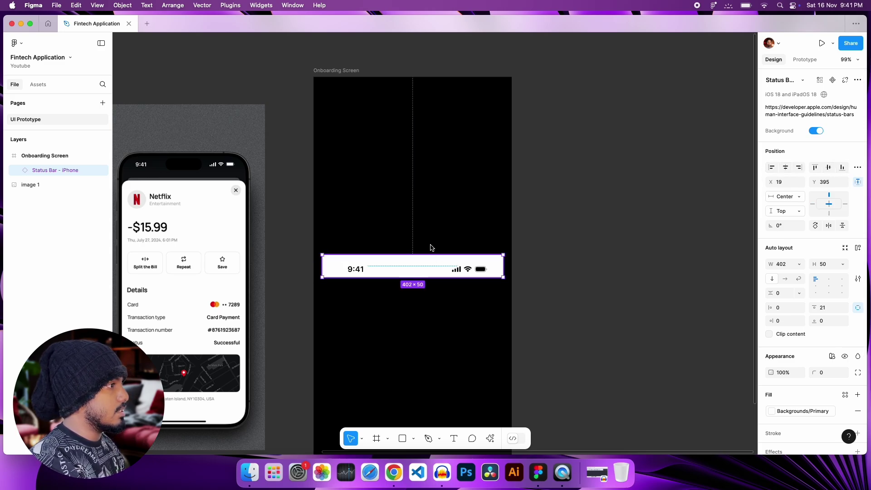
click(799, 167)
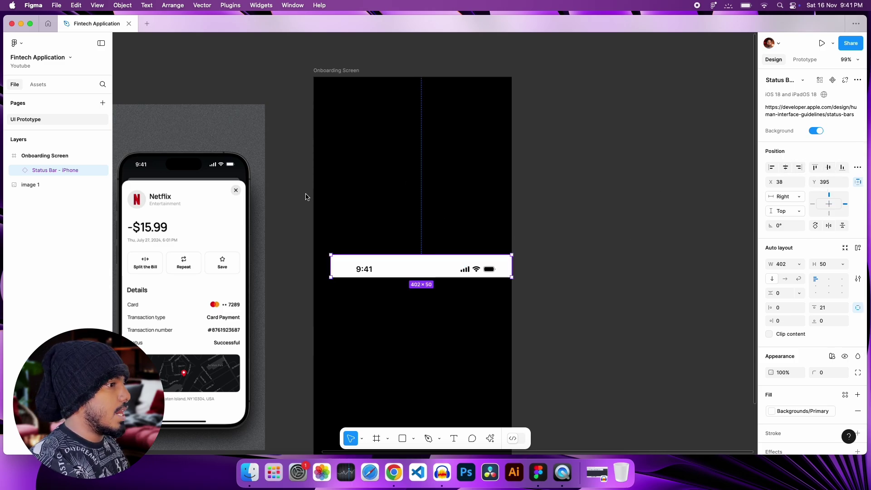
Align the status bar to the Onboarding Screen's top-left corner and stretch it to the frame's full 440 width
click(813, 168)
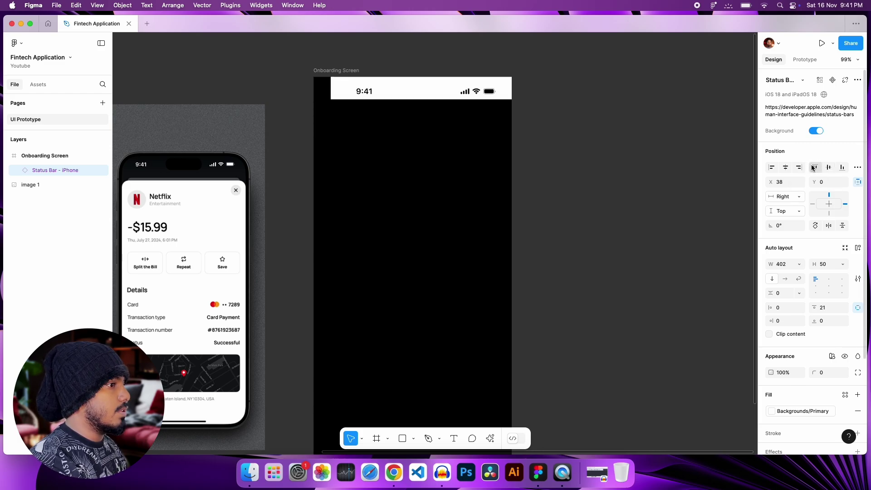
click(771, 167)
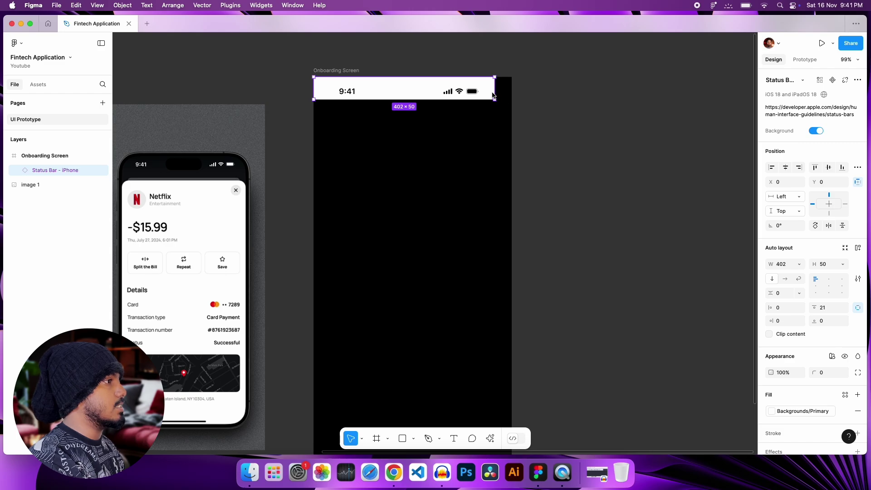
drag(495, 92, 511, 92)
scroll(377, 91, up, 3)
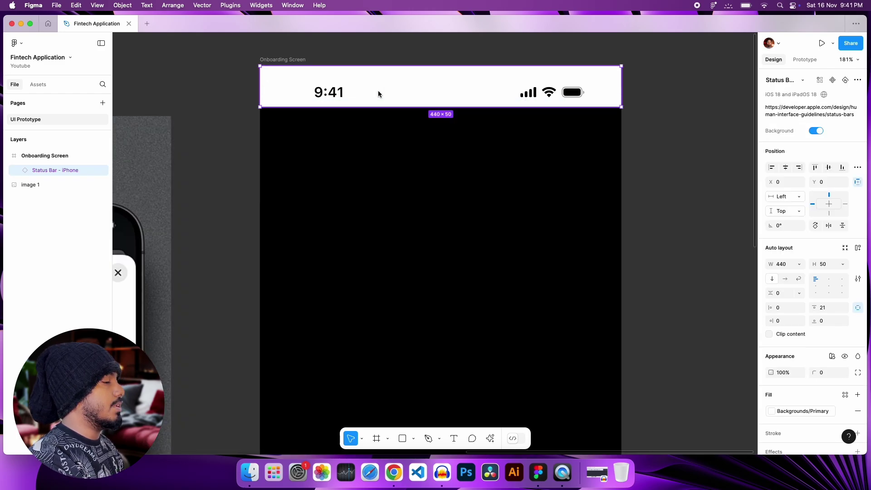
scroll(377, 91, down, 4)
scroll(430, 149, down, 2)
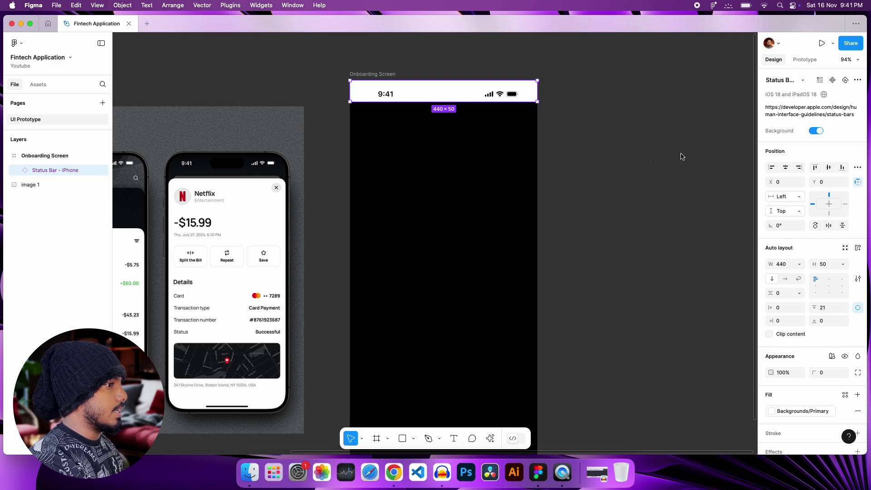
Turn off the status bar's background and detach its Labels/Primary selection color
click(816, 131)
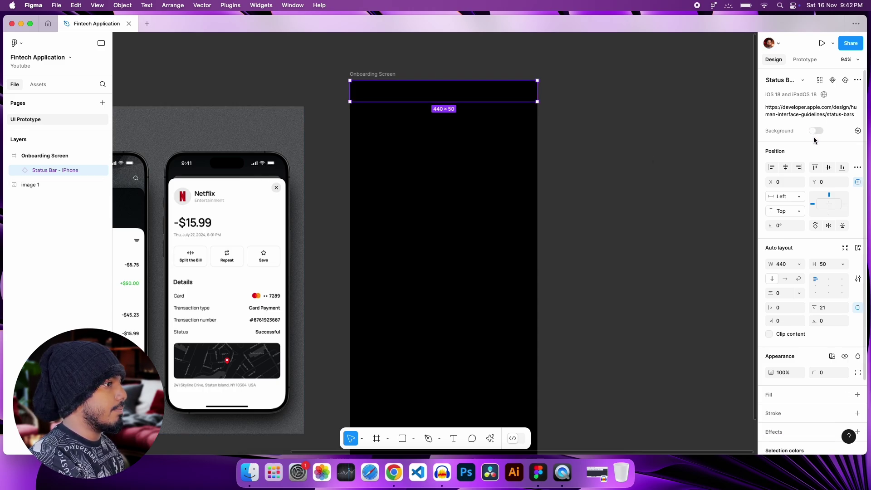
scroll(814, 140, down, 3)
click(771, 382)
click(771, 383)
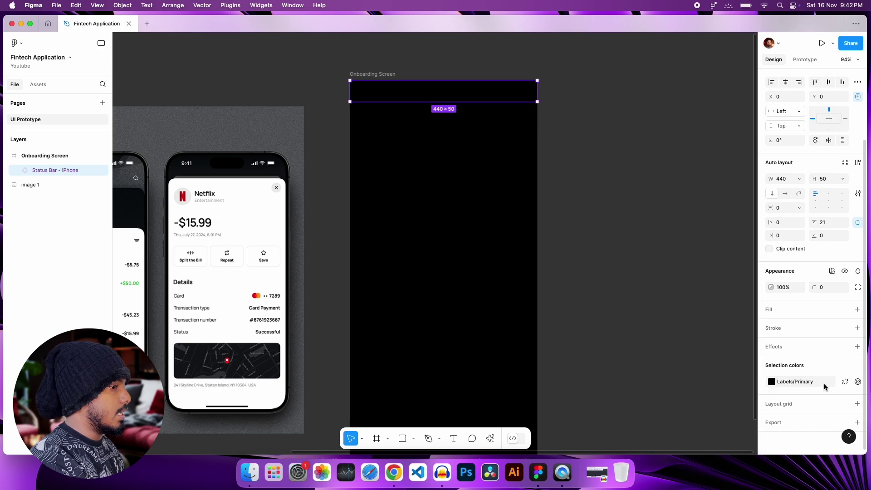
click(845, 382)
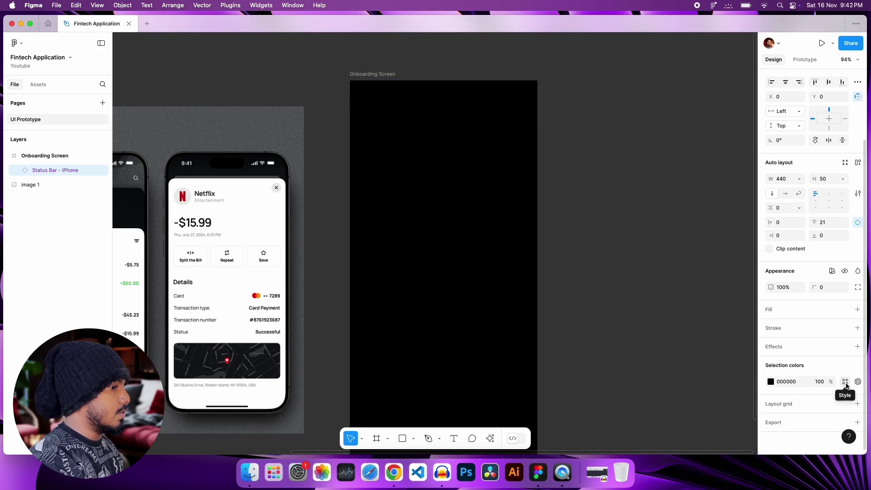
Set the status bar's time and icon color to white FFFFFF and deselect it
click(770, 385)
drag(649, 334, 648, 225)
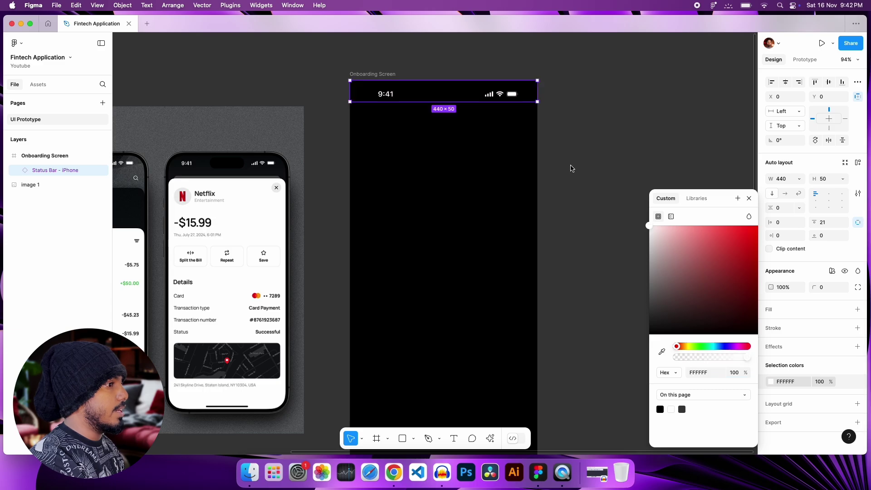
click(748, 198)
click(679, 219)
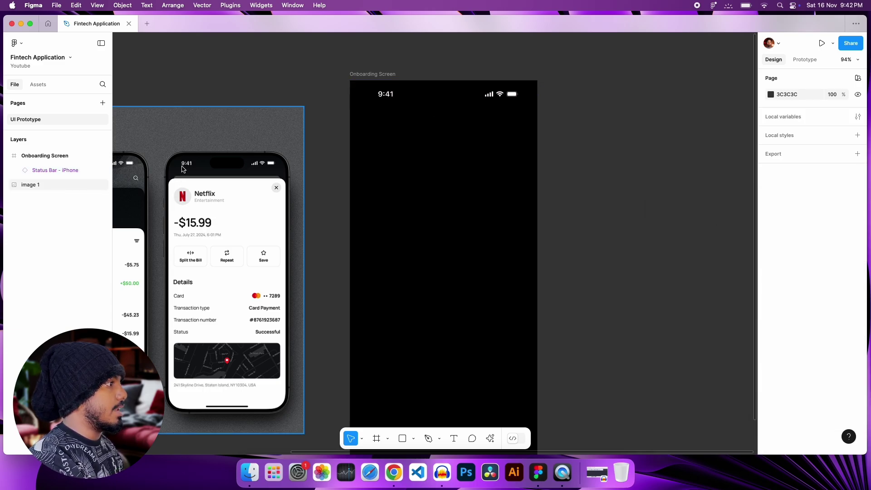
Examine the first reference screen's image area and text layout and compare it with the Onboarding Screen frame
scroll(628, 188, left, 10)
scroll(561, 195, down, 2)
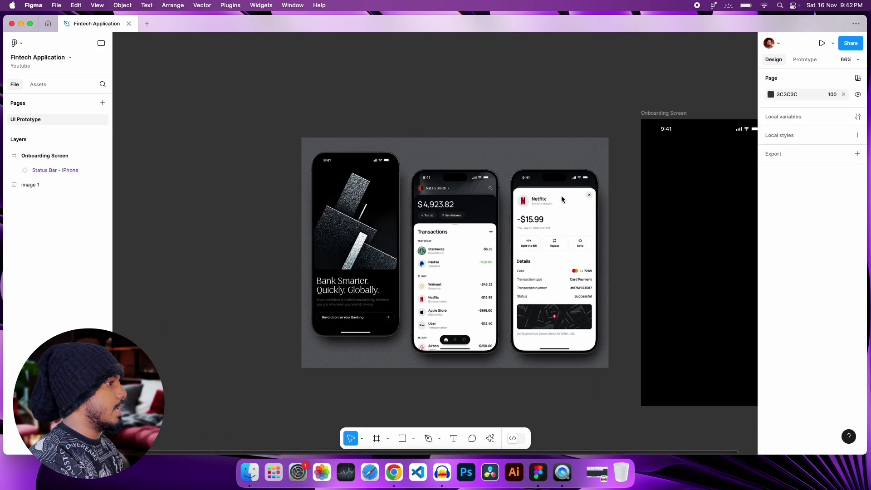
scroll(308, 213, up, 4)
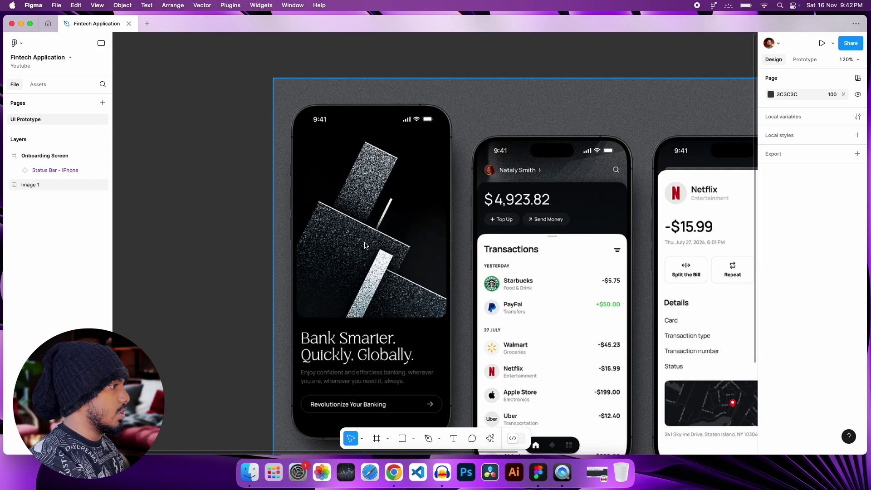
scroll(622, 243, right, 15)
scroll(622, 243, left, 3)
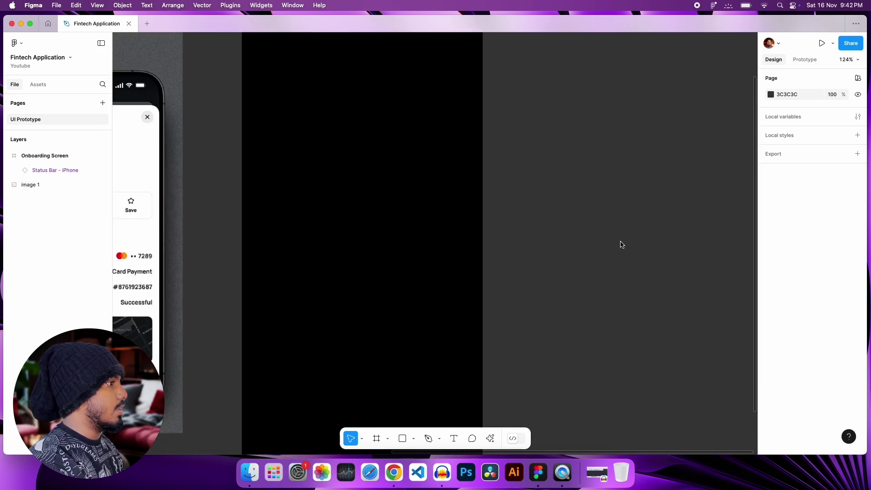
scroll(624, 243, down, 4)
scroll(419, 141, left, 5)
scroll(230, 198, up, 5)
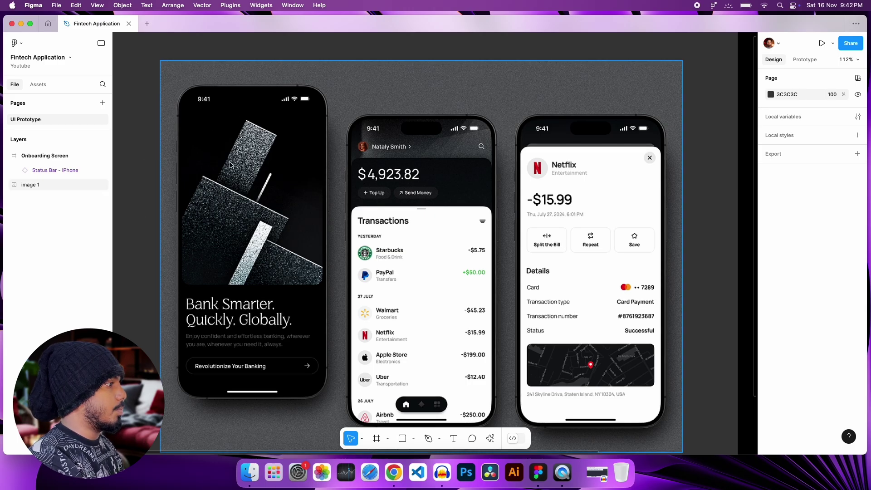
scroll(506, 205, right, 10)
scroll(506, 204, down, 3)
scroll(505, 204, up, 2)
scroll(506, 205, down, 1)
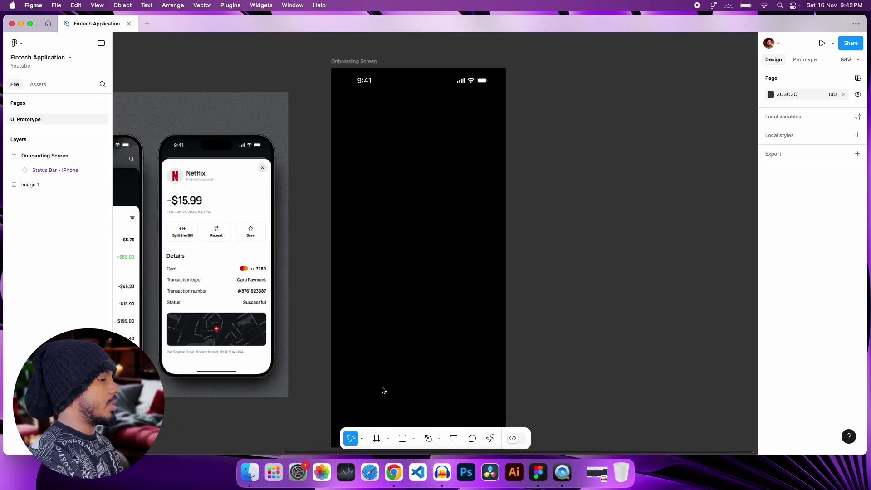
Draw a frame of about 440 × 590 inside the Onboarding Screen, starting at its top-left corner and spanning its full width
click(376, 437)
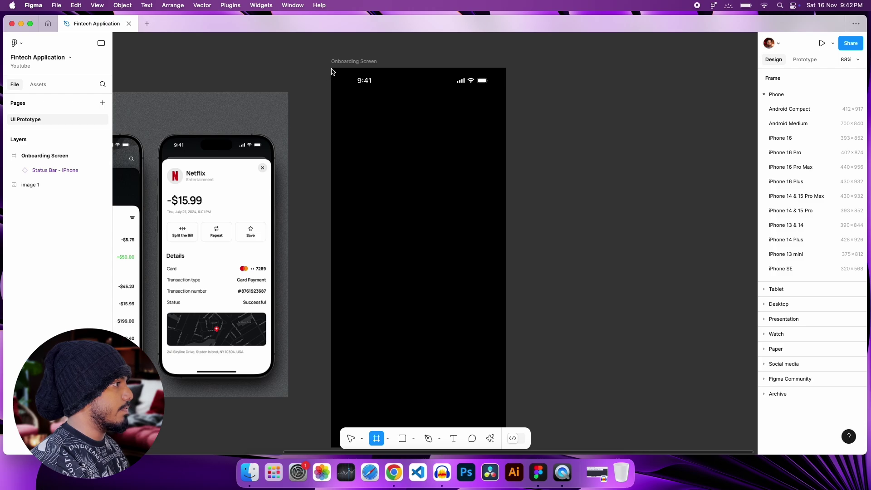
mouse_move(331, 71)
mouse_down()
mouse_move(373, 109)
mouse_move(466, 239)
mouse_move(496, 301)
mouse_up()
scroll(496, 302, down, 2)
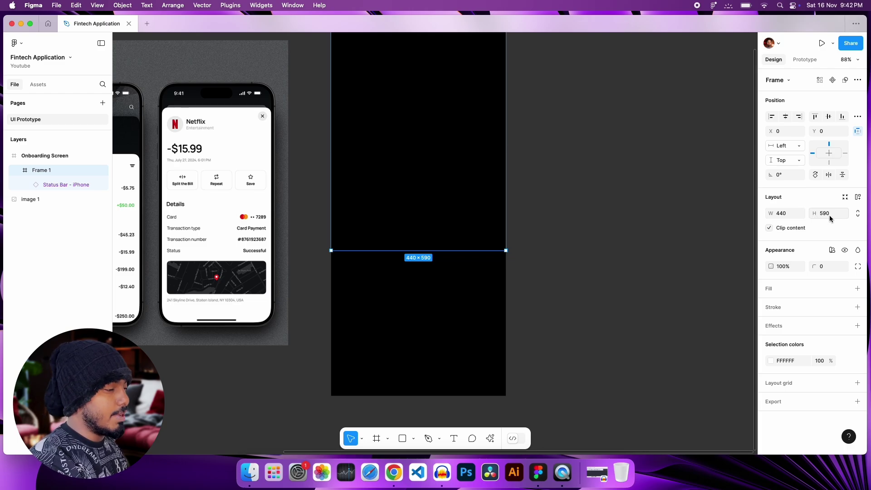
click(575, 225)
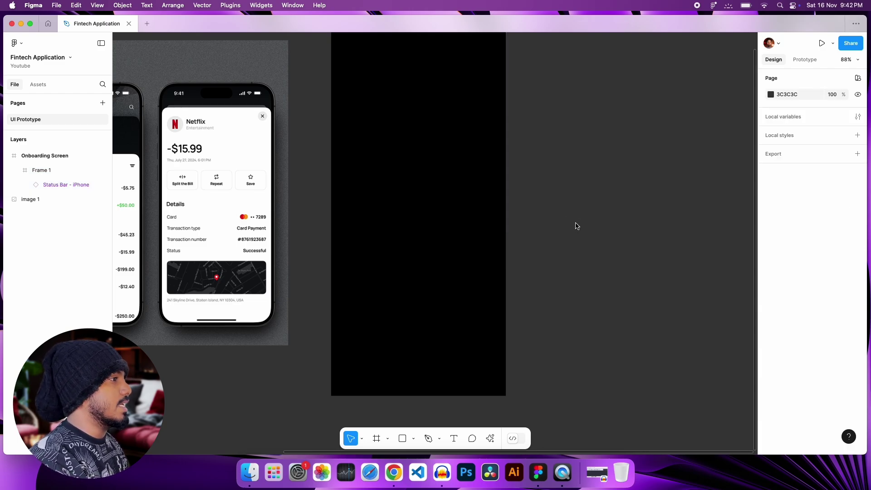
scroll(450, 221, up, 2)
click(450, 222)
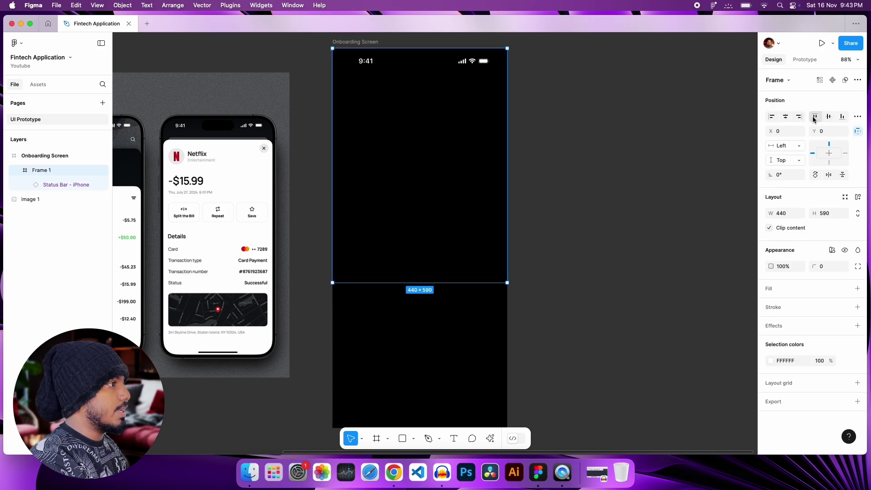
click(554, 286)
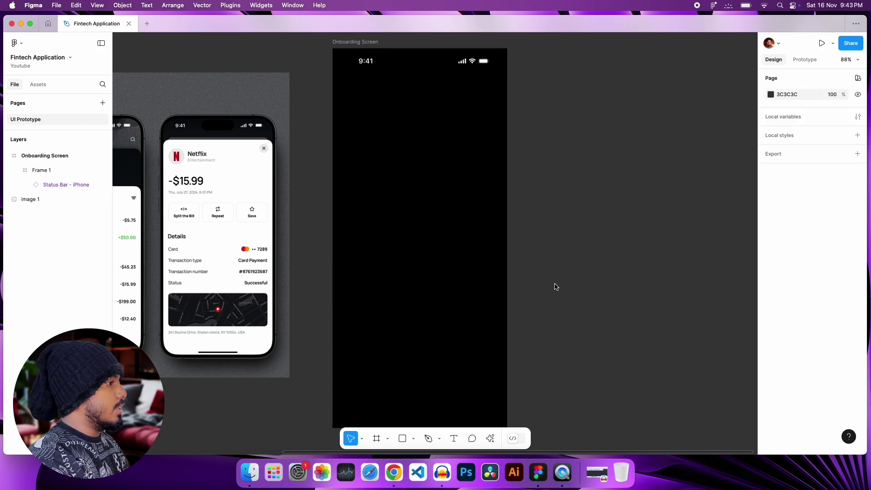
click(423, 249)
scroll(423, 249, left, 10)
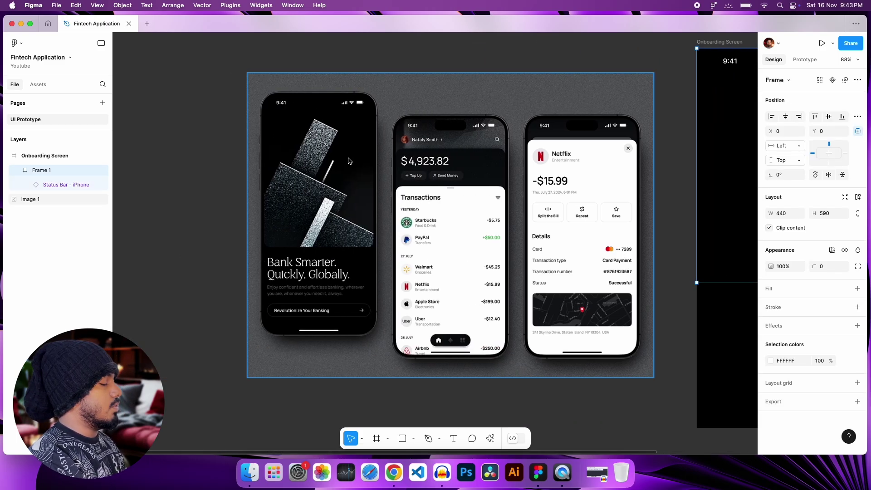
Open freepik.com in Chrome and recheck the abstract artwork on the first reference screen in Figma before returning to Freepik
click(394, 473)
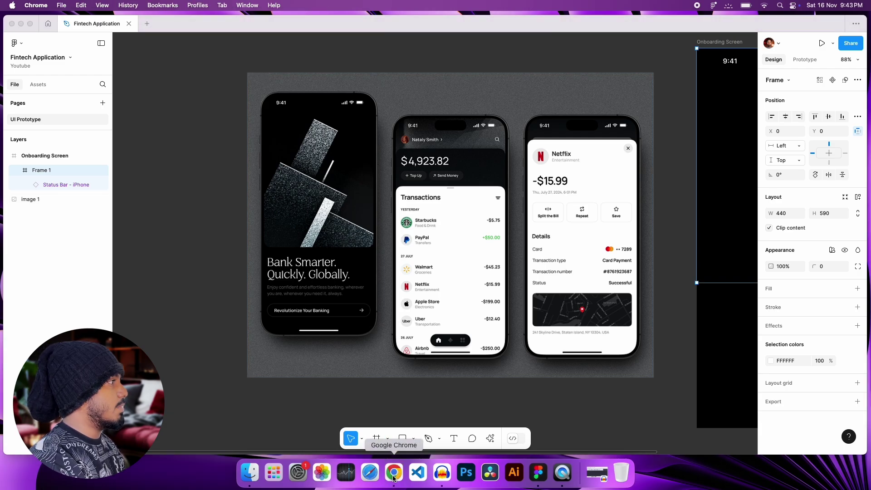
text(freepik.com)
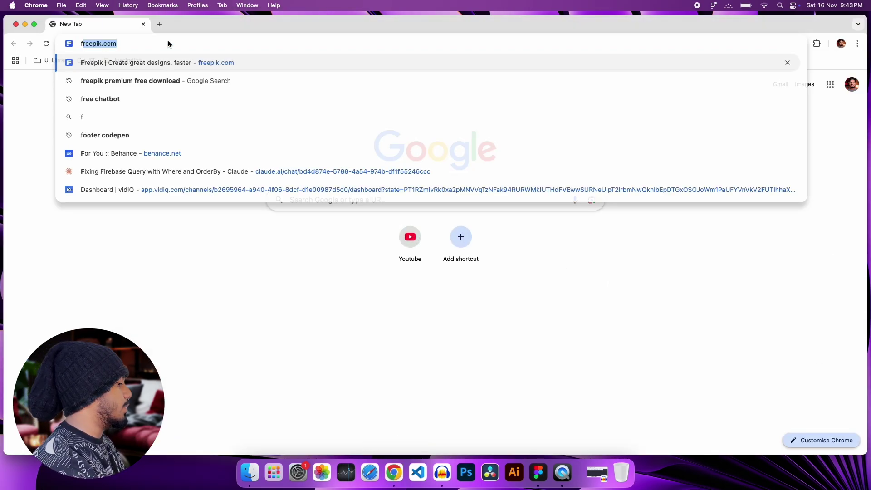
key(Return)
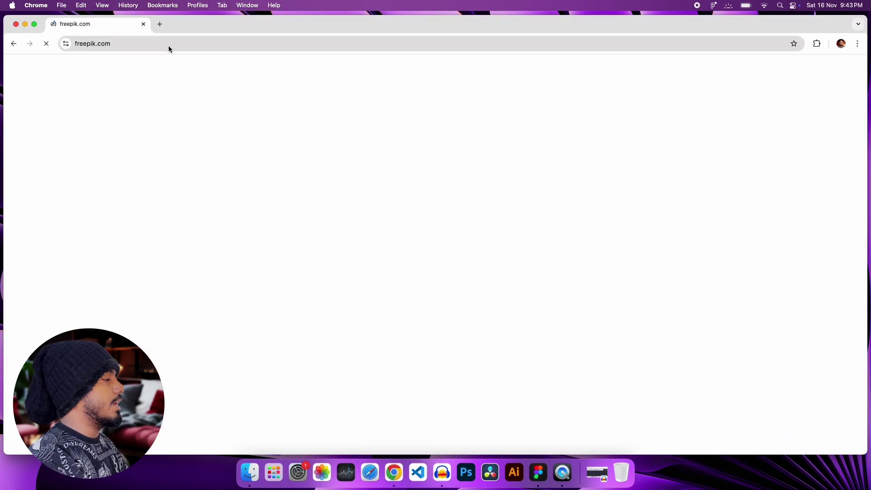
key(super+Tab)
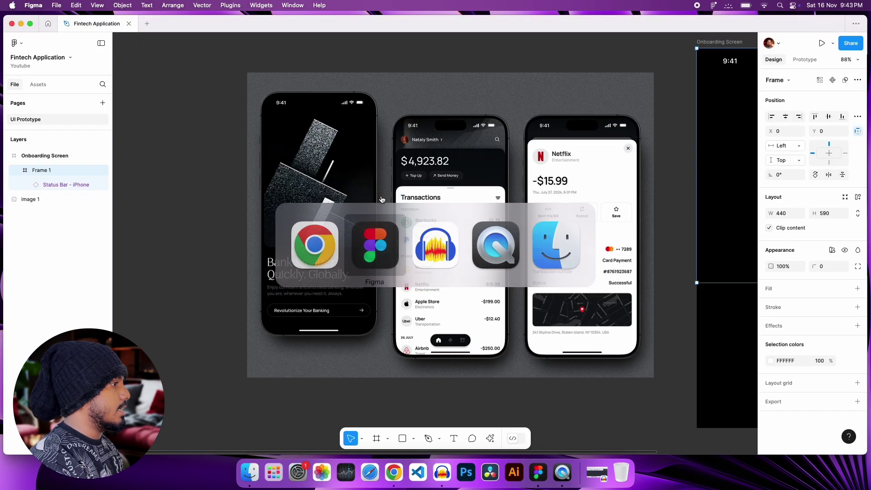
scroll(317, 201, up, 5)
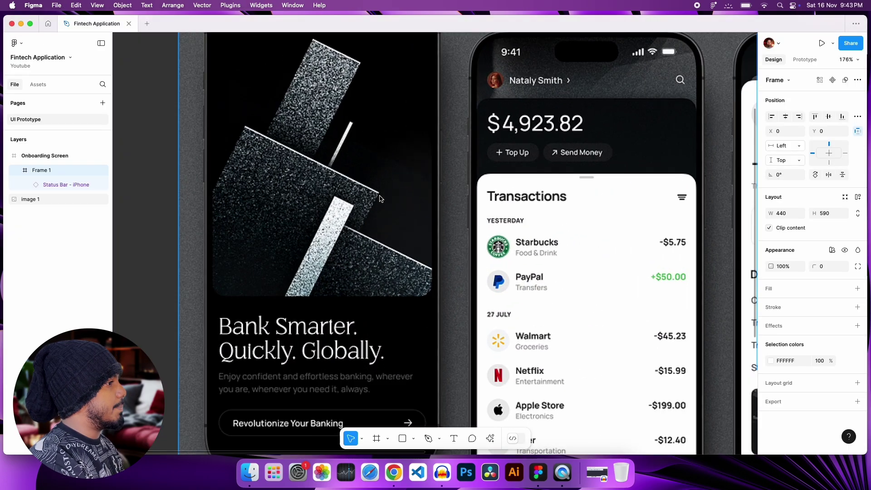
key(super+Tab)
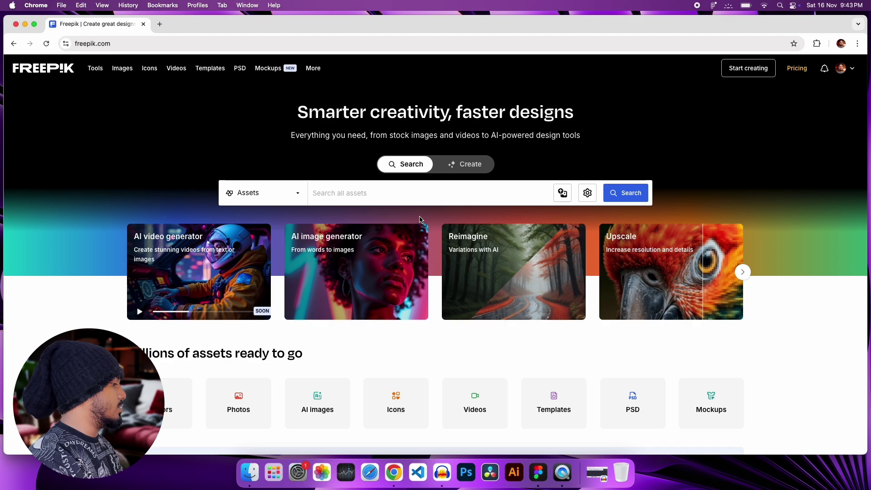
Search Freepik's assets for "bank abstract 3d" and browse the results for artwork similar to the reference
text(ba)
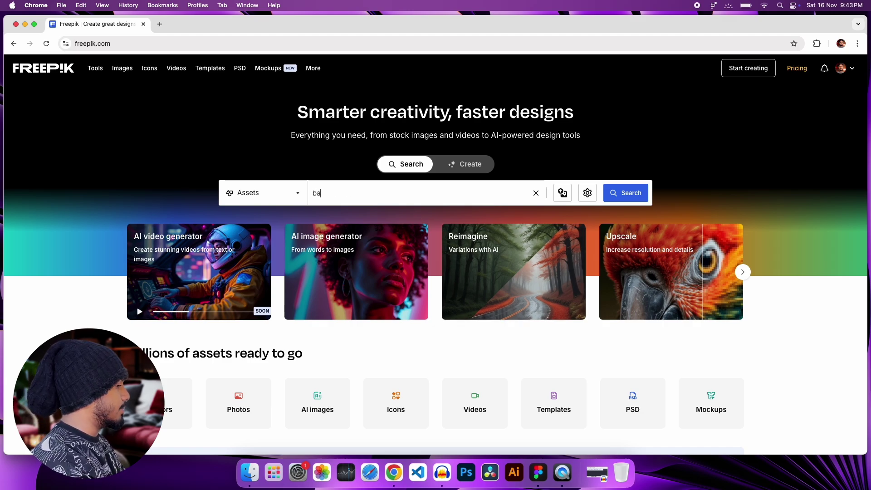
text(nk abstract 3d)
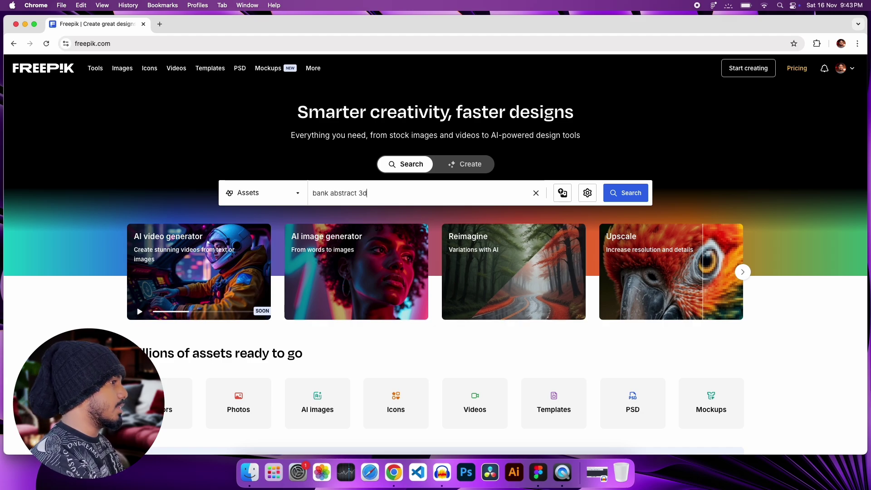
key(Return)
scroll(412, 261, down, 10)
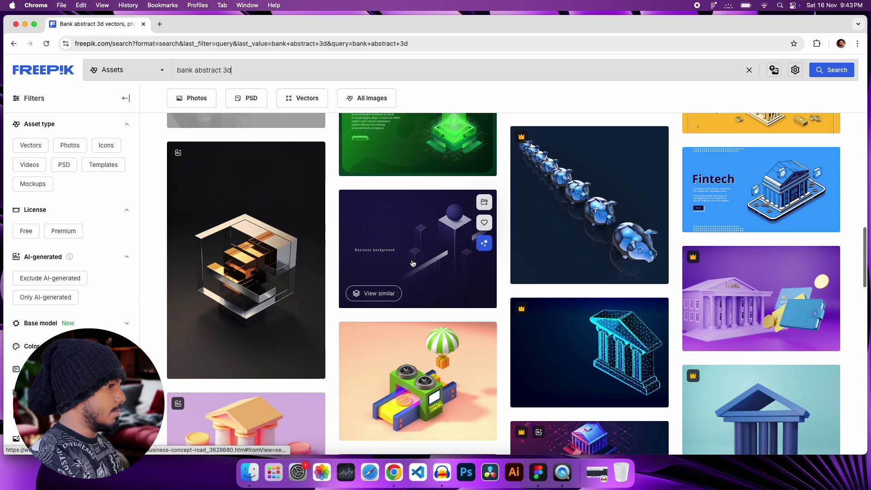
Examine the abstract metallic cube image and its related black-and-white geometric cubes image, closing the preview to return to the search results
scroll(411, 263, down, 3)
click(263, 246)
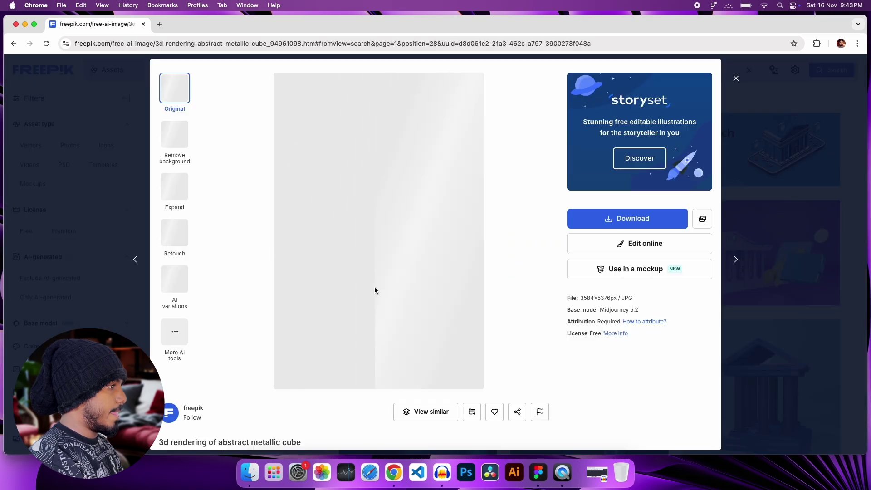
scroll(500, 348, down, 8)
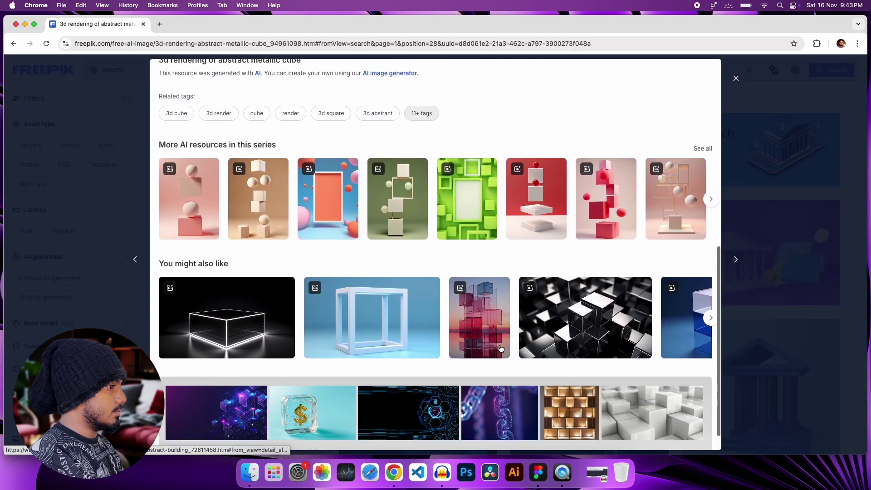
scroll(454, 335, right, 5)
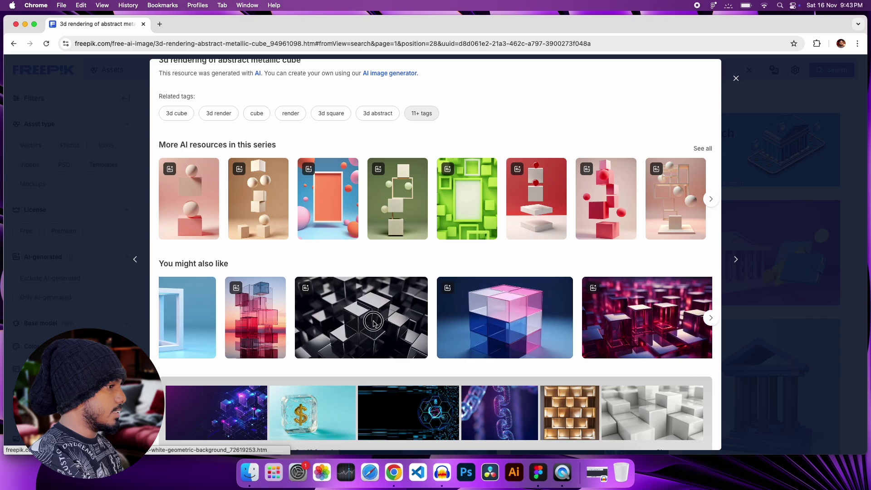
click(373, 323)
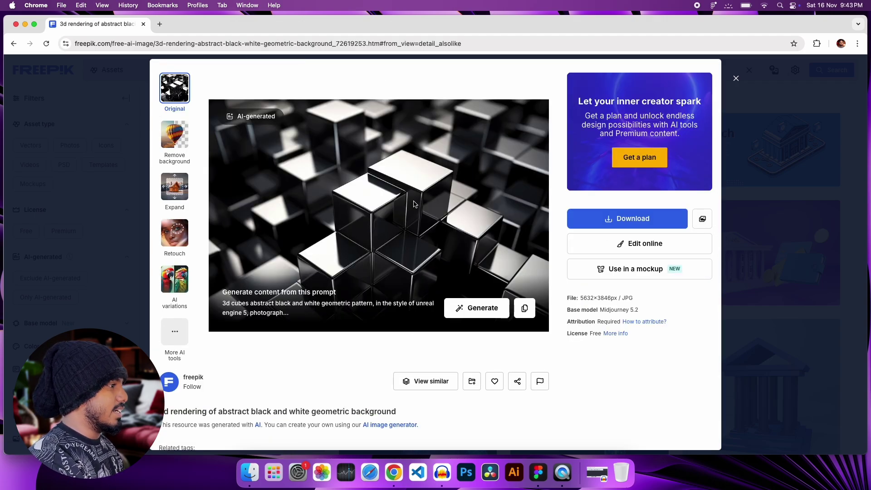
key(Escape)
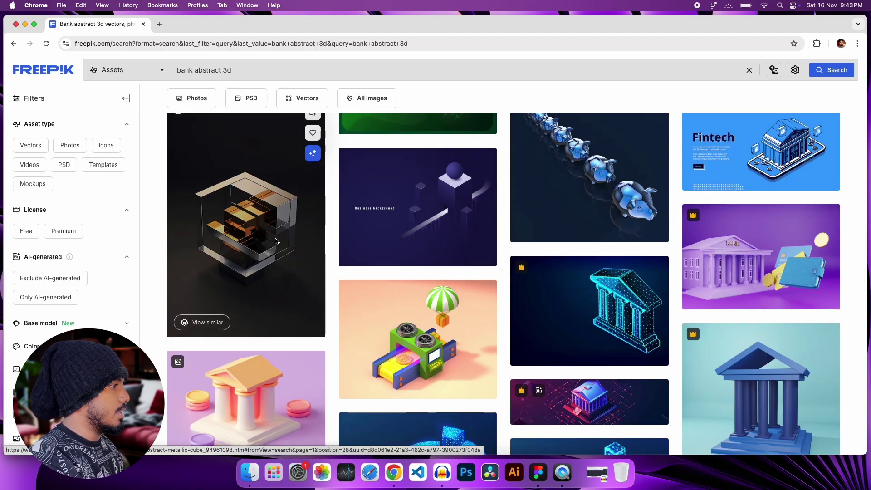
Download the free abstract metallic cube image from Freepik in the Small 667 × 1000px size
click(255, 196)
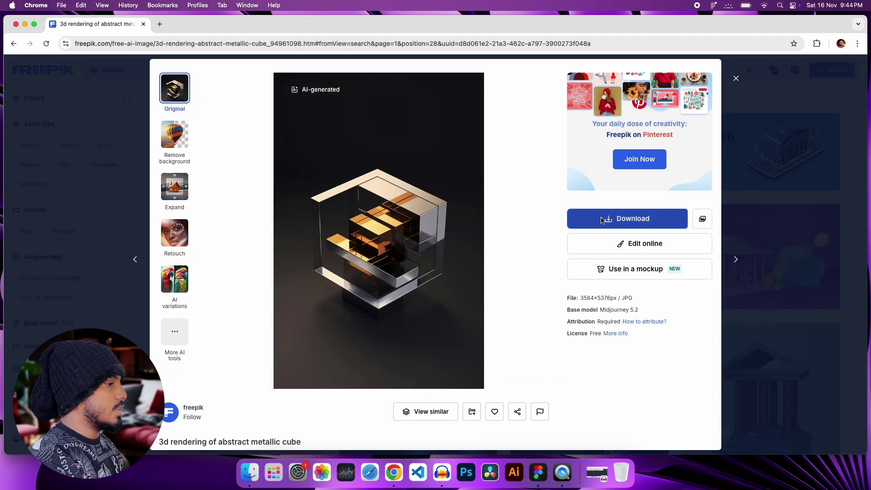
click(635, 218)
click(696, 339)
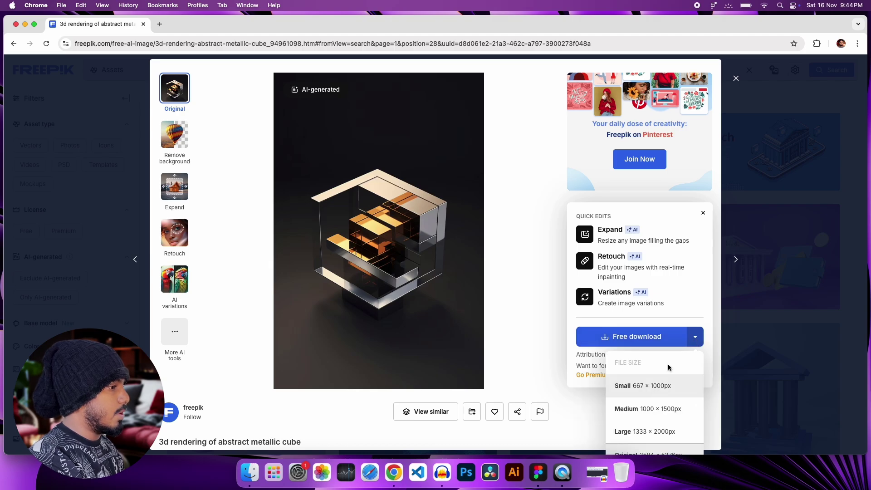
click(640, 406)
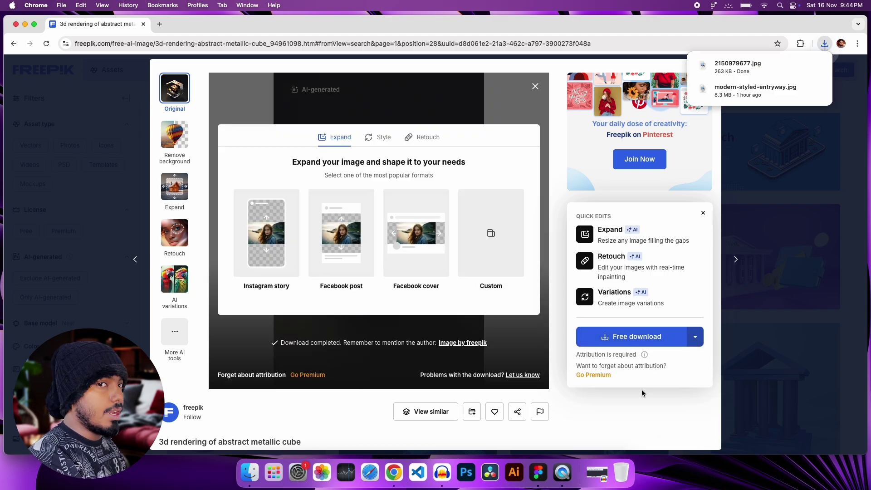
click(761, 127)
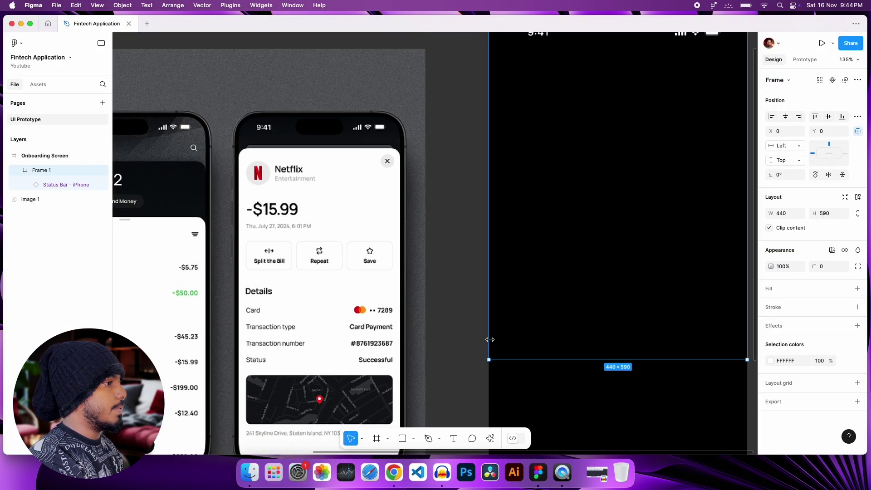
Try placing 2150979677.jpg from the Downloads folder directly into the 440 × 590 frame of the Onboarding Screen in Figma
scroll(490, 340, down, 3)
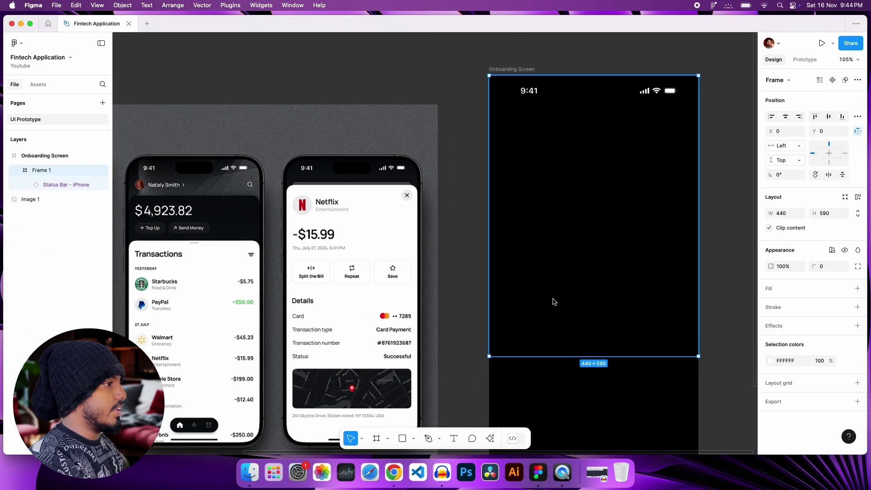
scroll(716, 305, right, 3)
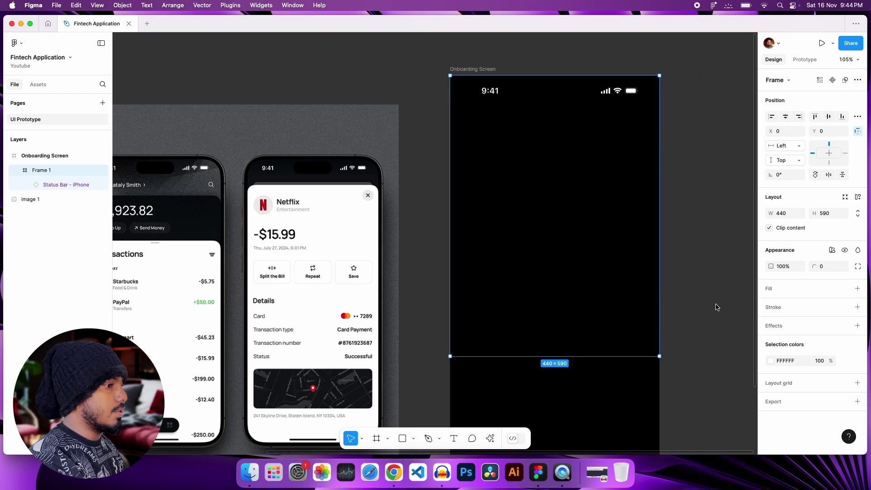
click(249, 472)
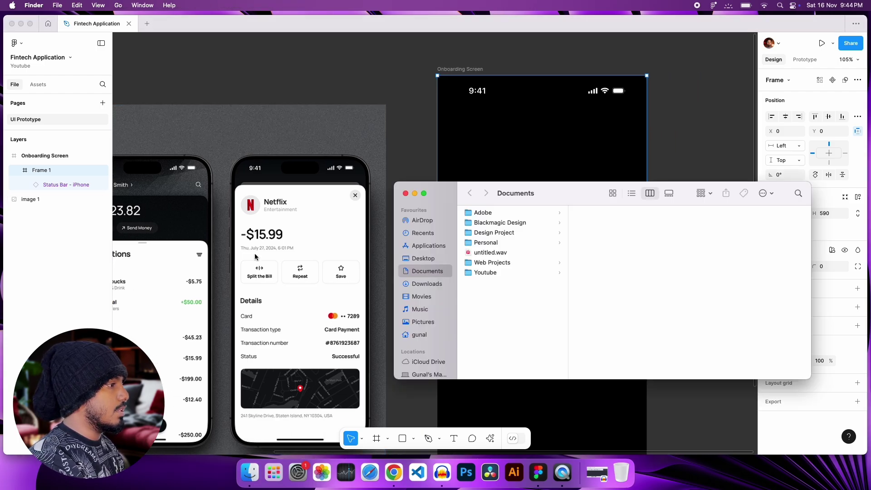
click(423, 258)
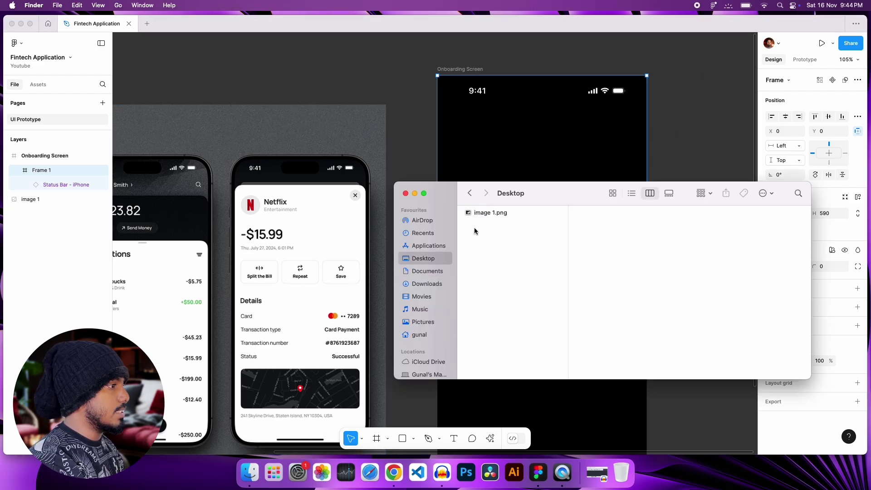
click(440, 283)
click(498, 213)
drag(503, 196, 652, 245)
drag(644, 262, 516, 216)
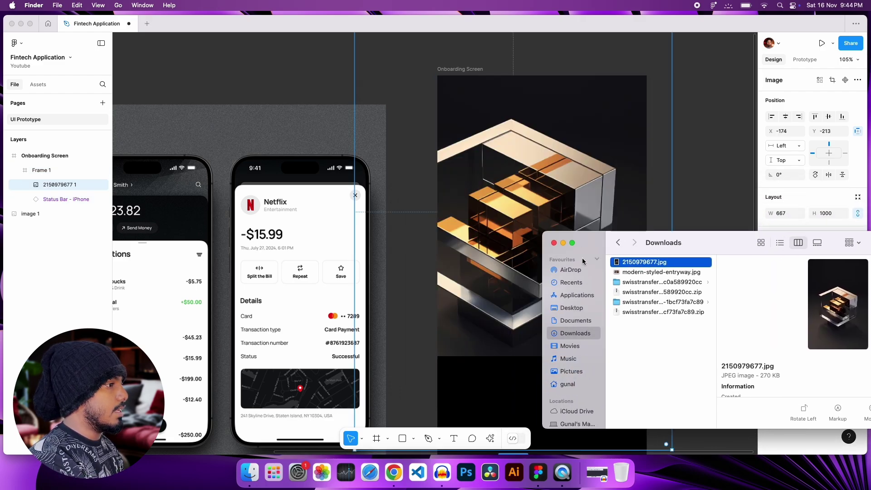
Close the Finder window and delete the placed cube image from the frame
click(553, 242)
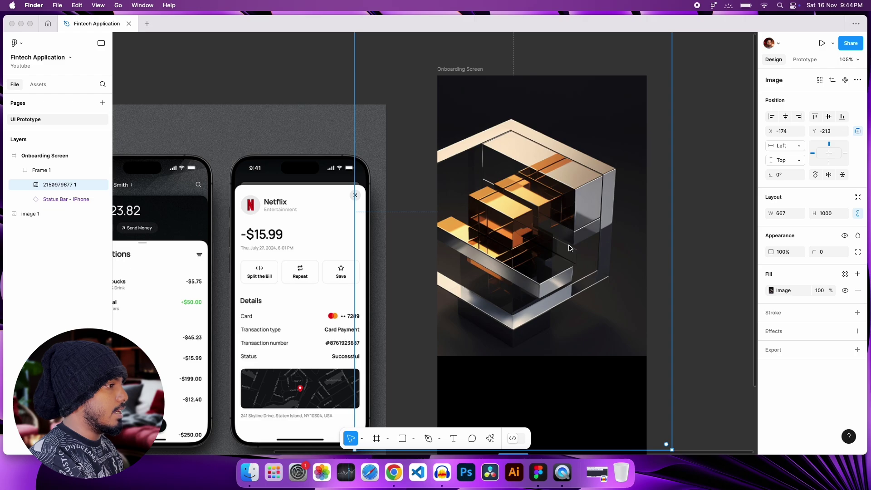
click(571, 248)
key(Delete)
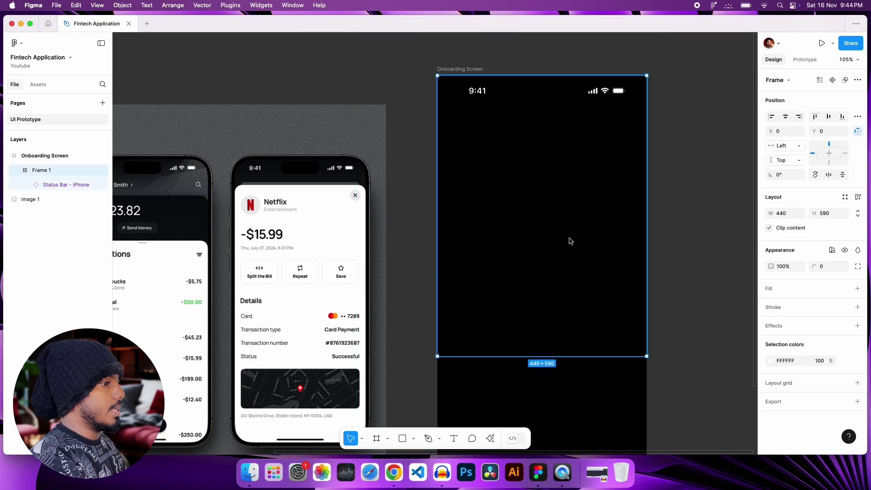
Give the 440 × 590 frame an image fill using 2150979677.jpg from the Downloads folder
click(769, 289)
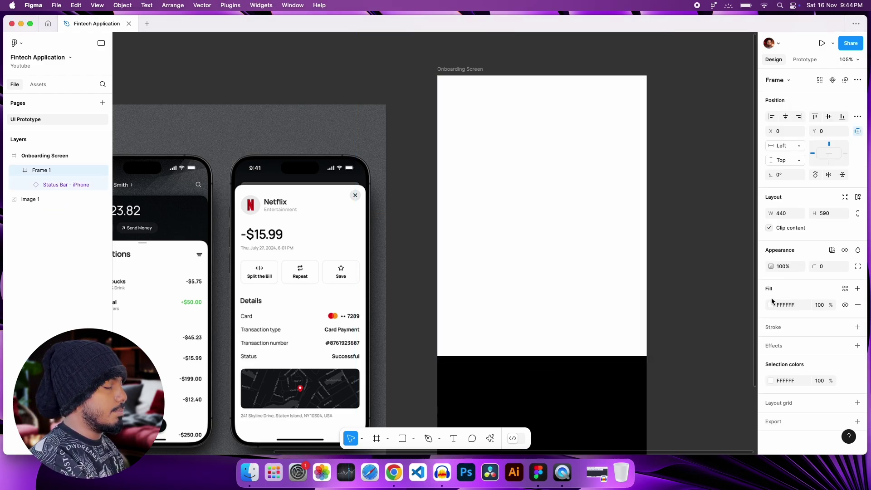
click(770, 305)
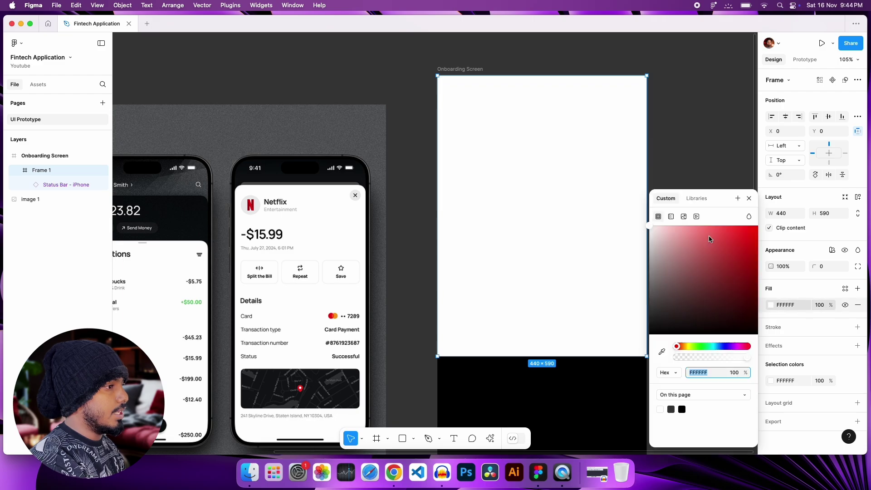
click(685, 217)
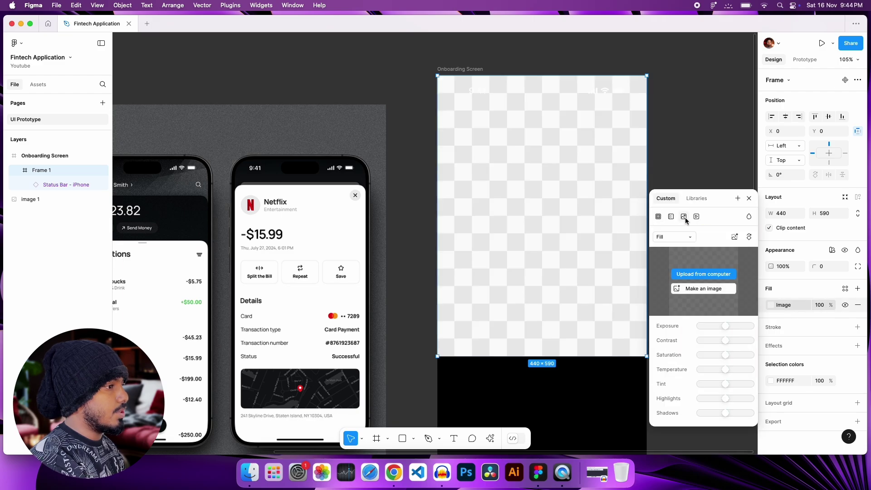
click(704, 277)
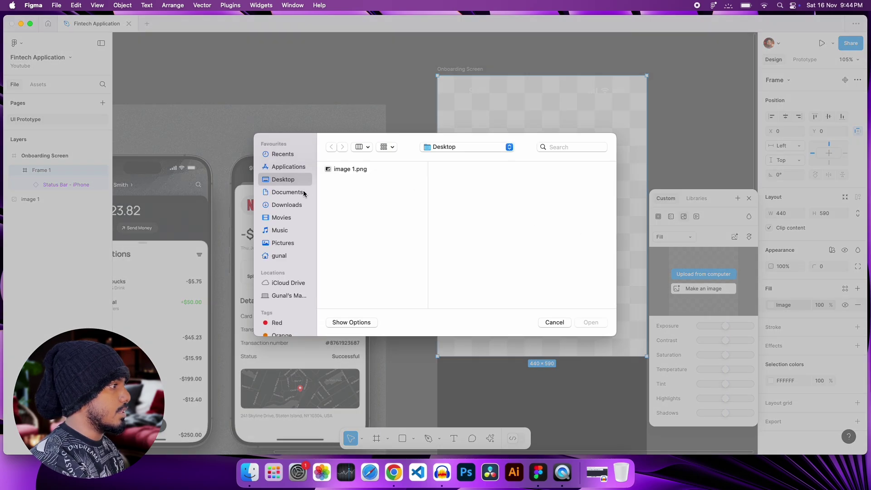
click(287, 204)
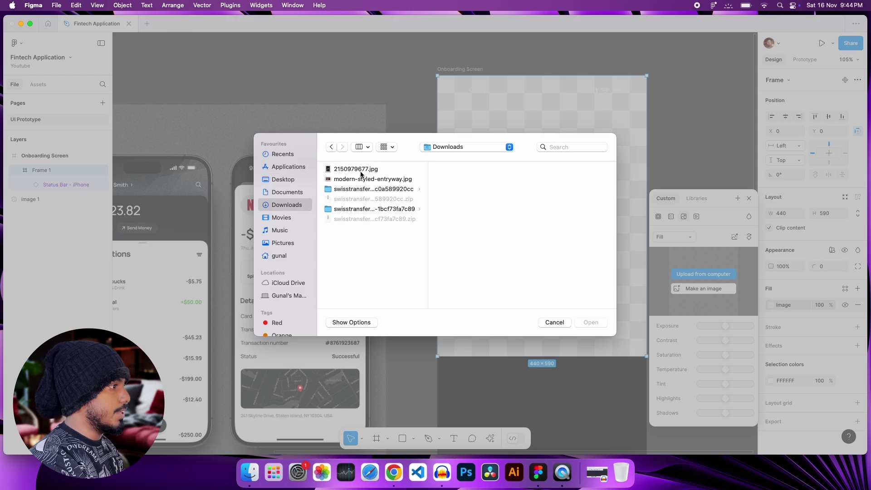
click(359, 169)
click(591, 323)
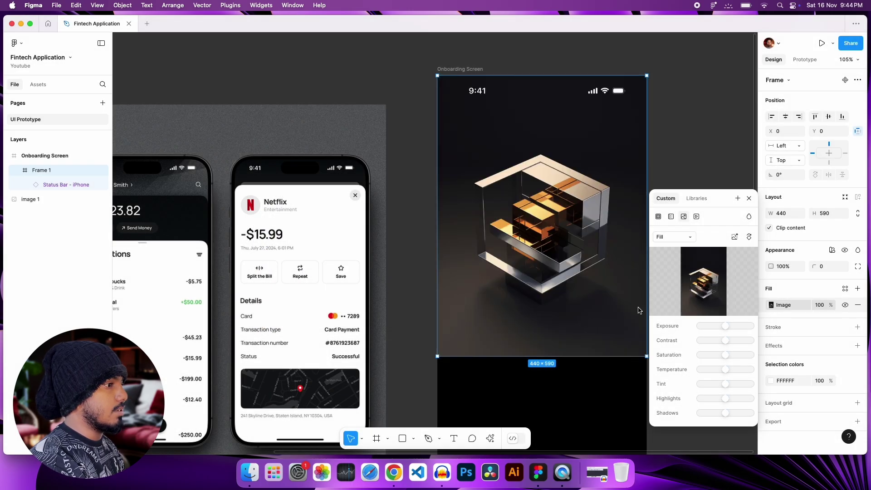
Try the Fit, Crop and Tile modes on the frame's image fill and set it back to Fill
click(674, 237)
click(679, 248)
click(681, 237)
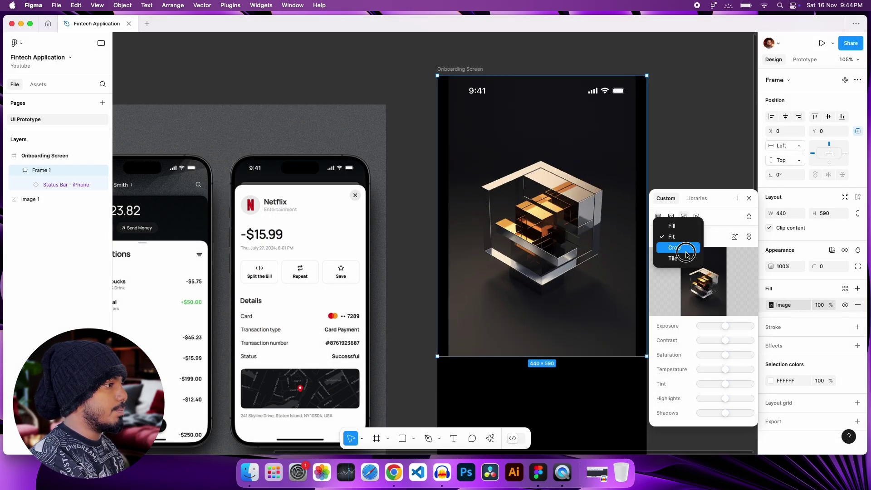
click(681, 248)
click(683, 237)
click(679, 248)
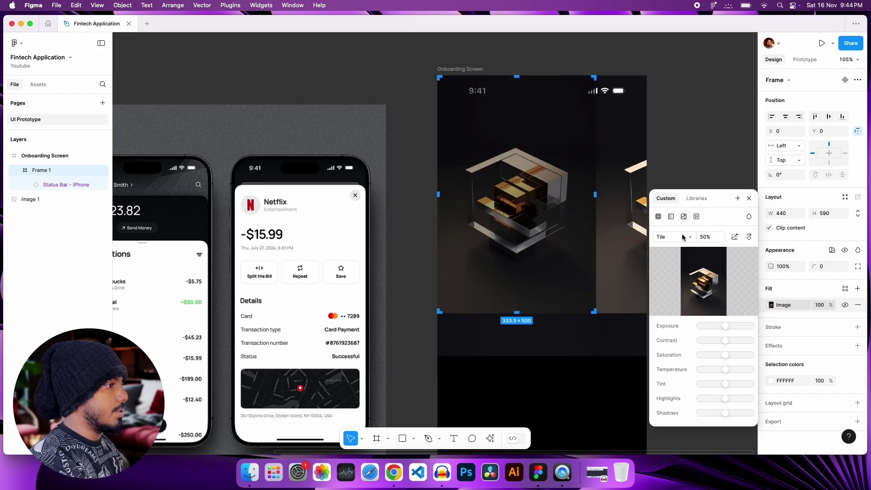
click(683, 237)
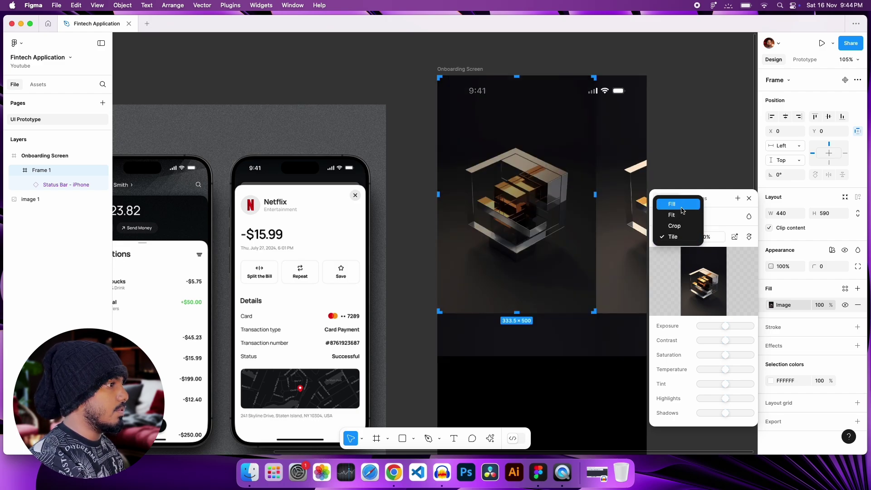
click(668, 201)
click(748, 198)
click(731, 200)
scroll(721, 254, down, 5)
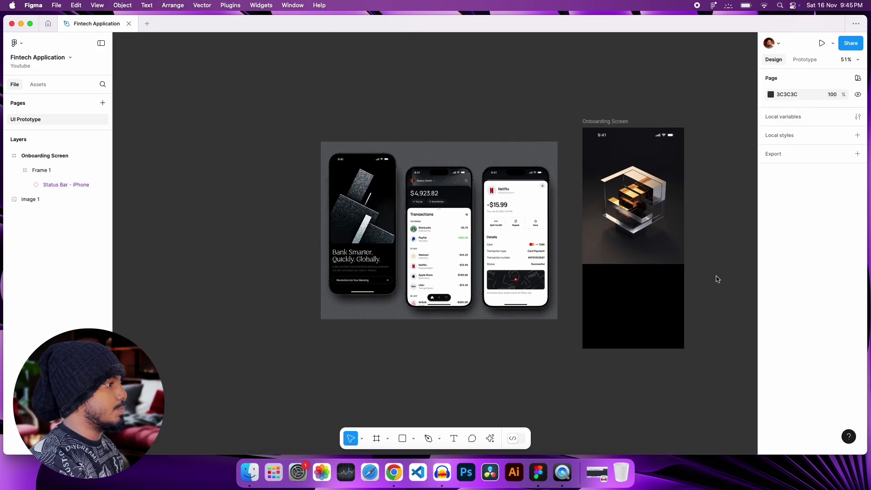
scroll(715, 278, up, 2)
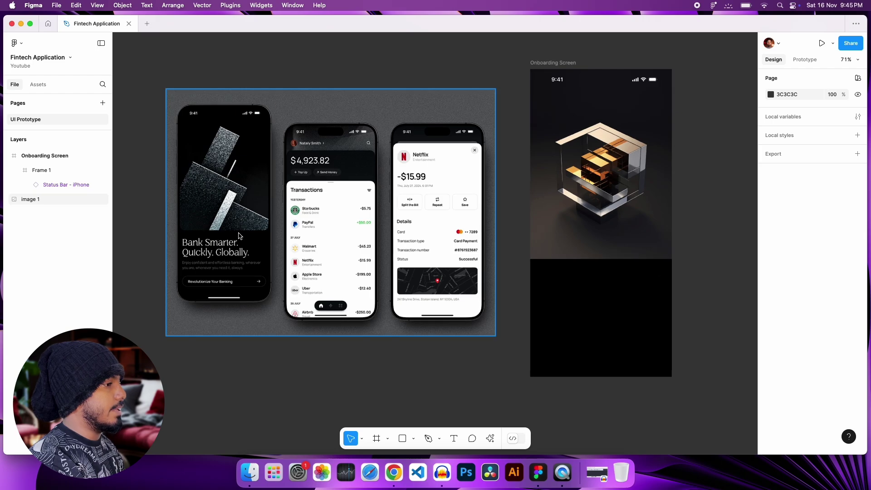
Switch to Freepik in Chrome and download the free abstract black and white geometric background related to the metallic cube image
key(super+Tab)
key(super+Tab)
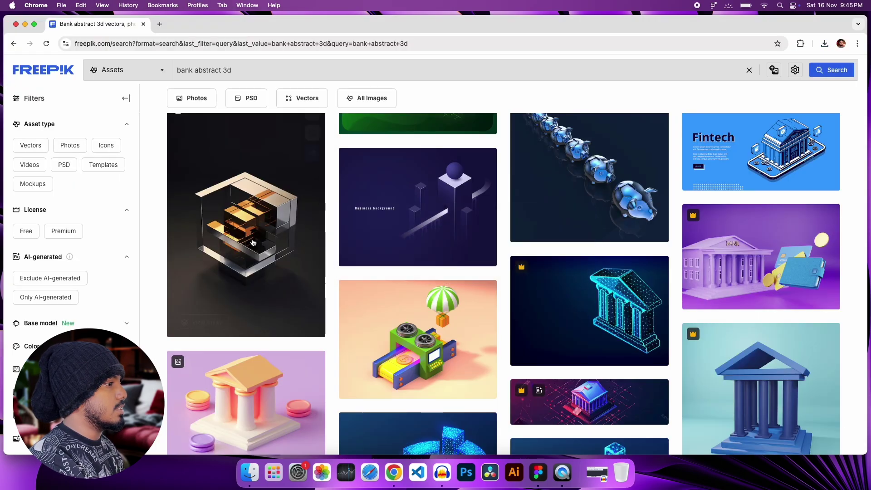
click(278, 187)
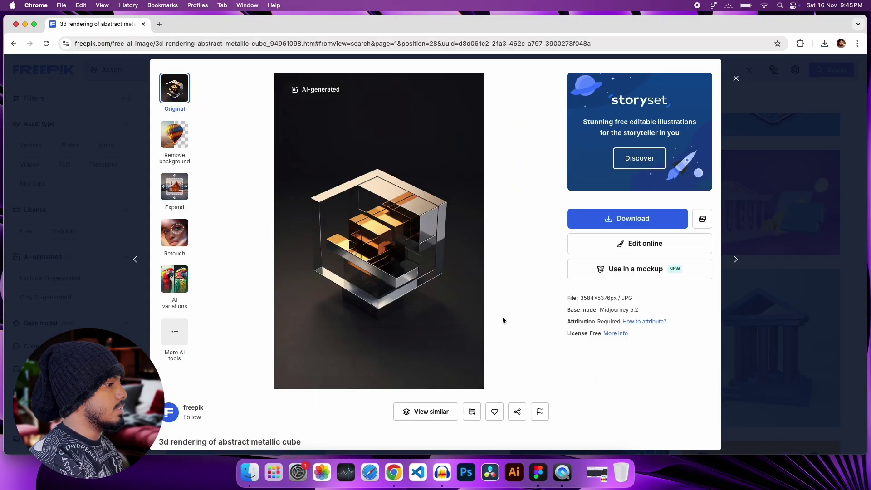
scroll(502, 317, down, 8)
click(544, 306)
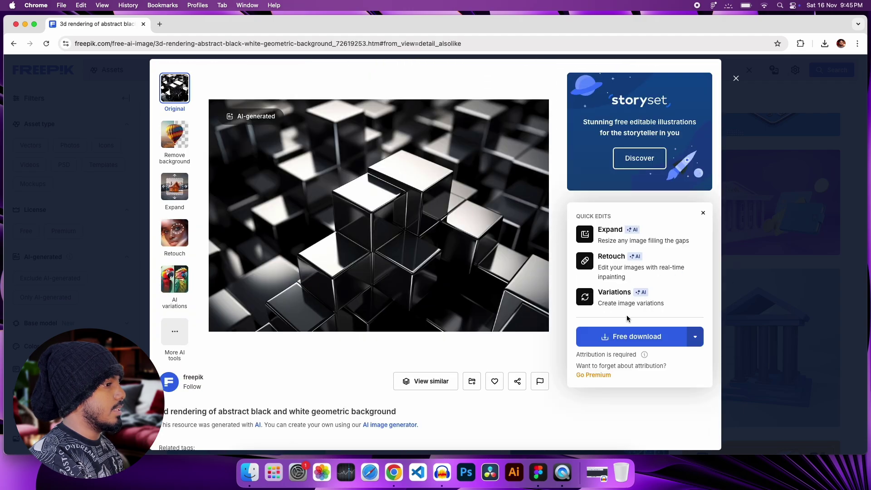
click(696, 335)
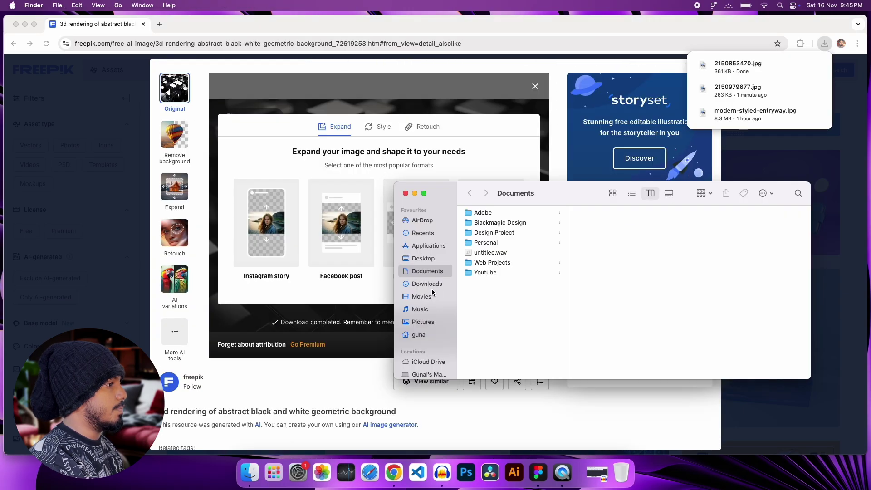
Copy 2150853470.jpg from the Downloads folder and switch to Figma
click(429, 284)
click(490, 212)
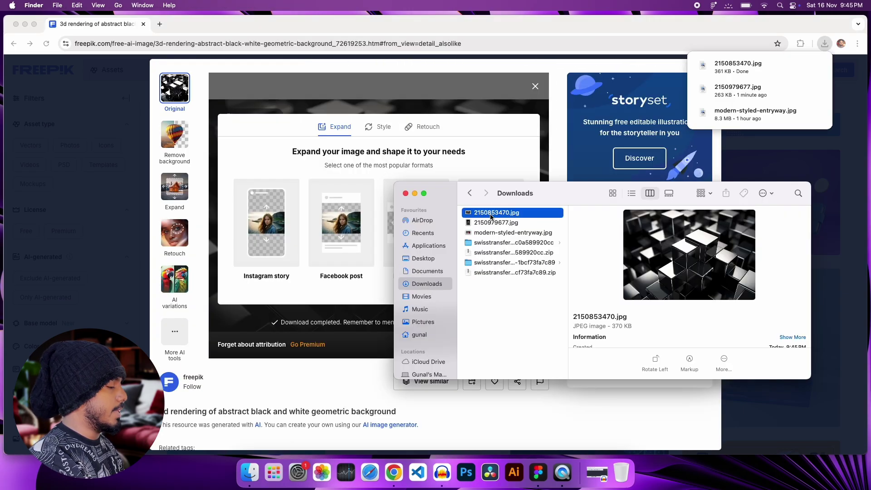
click(538, 472)
Try replacing the 440 × 590 frame with the copied image file, and undo the replacement
click(579, 201)
right_click(580, 200)
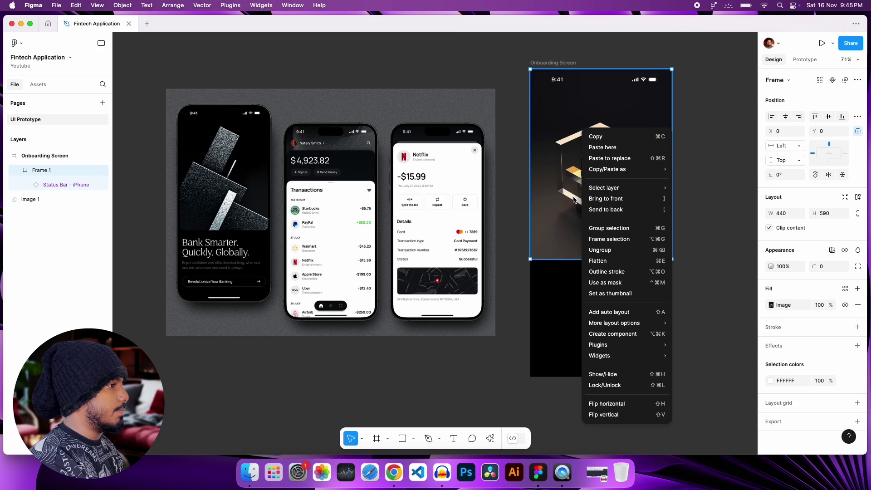
click(599, 103)
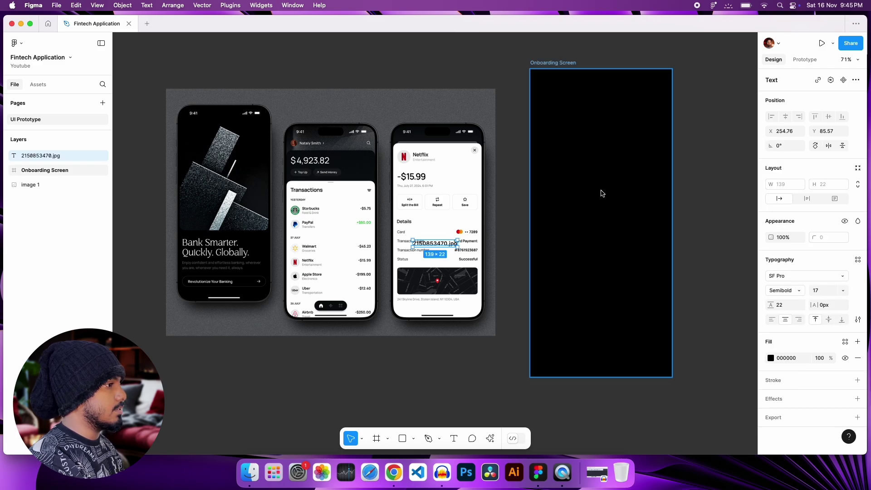
key(super+z)
Try pasting the image onto the canvas and aligning it to the Onboarding Screen's upper-left corner, and undo the move and paste
key(super+v)
scroll(690, 224, right, 5)
drag(211, 258, 469, 191)
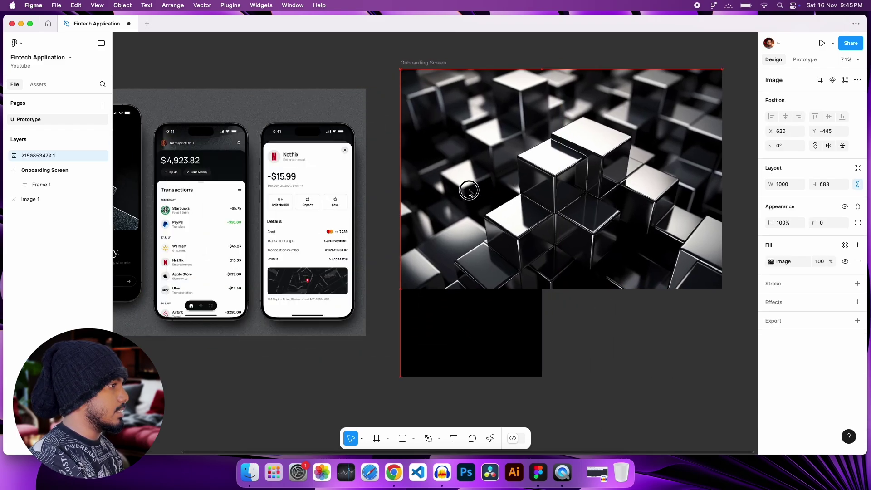
key(super+z)
key(super+z)
Paste the copied image into the 440 × 590 frame and remove the frame's own image fill
key(super+v)
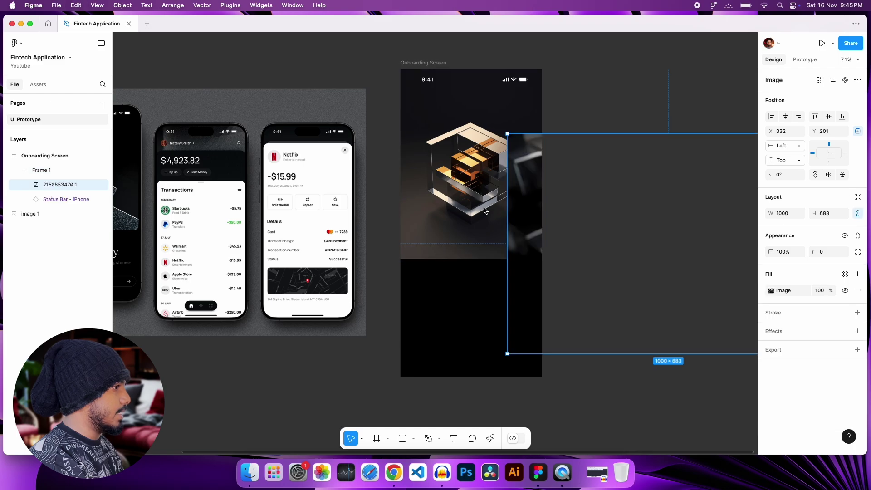
click(484, 210)
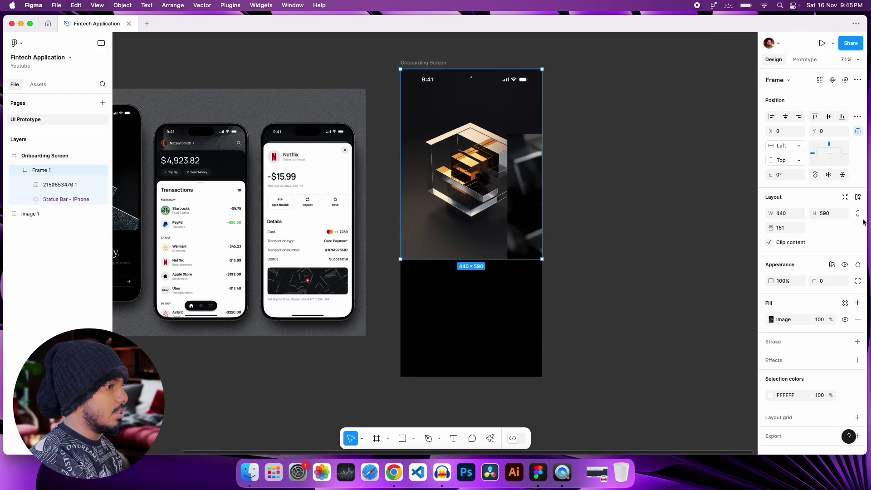
click(858, 320)
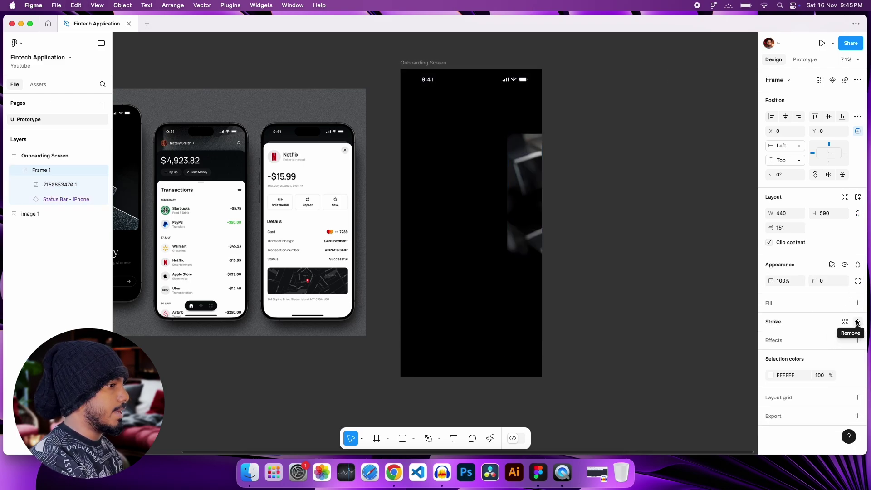
Center the geometric cubes image horizontally and vertically inside the 440 × 590 frame
click(525, 204)
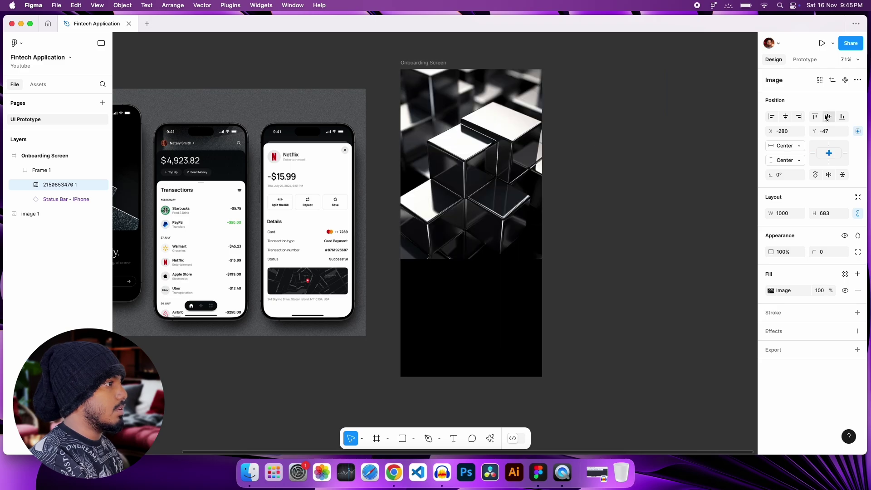
key(alt+h)
key(alt+v)
click(546, 136)
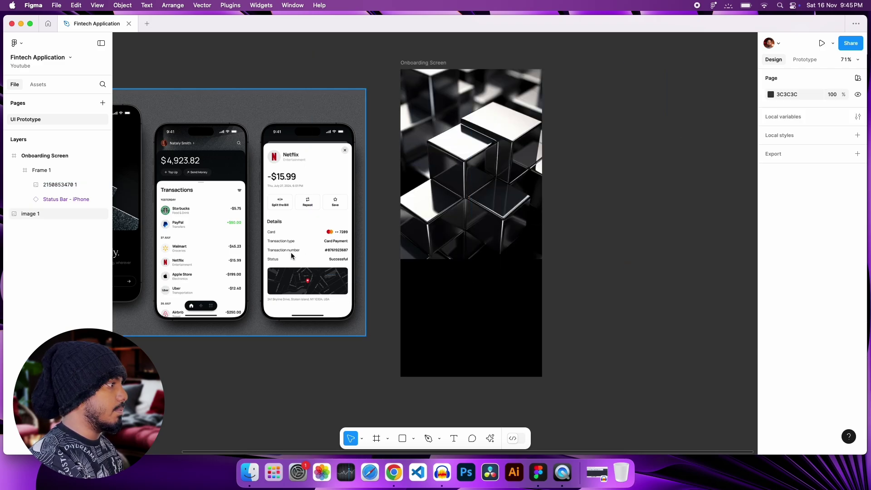
scroll(272, 249, left, 2)
scroll(268, 252, left, 1)
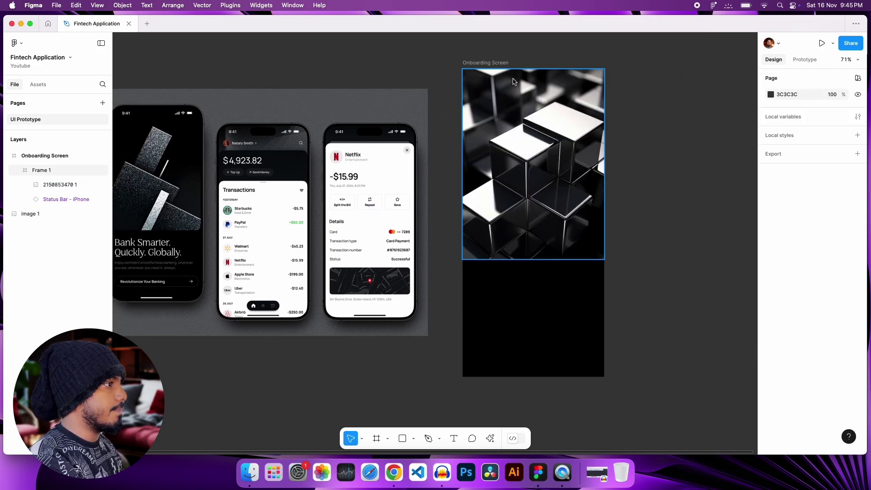
scroll(590, 118, up, 5)
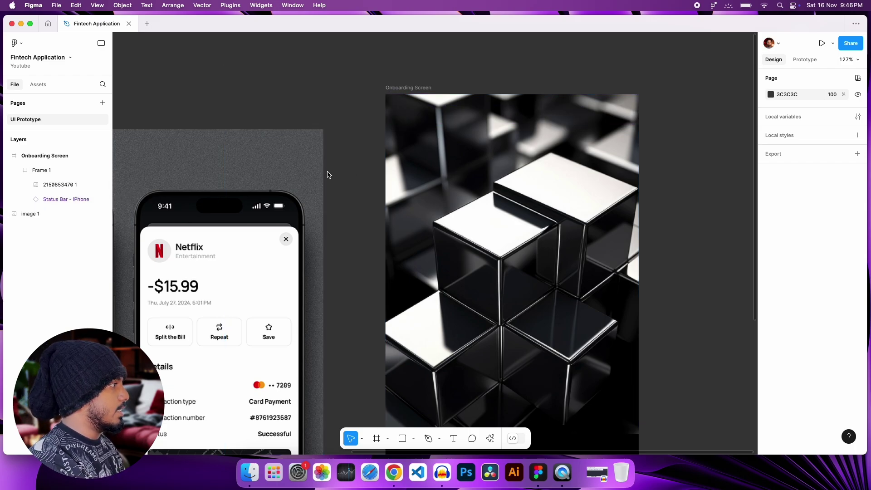
click(48, 184)
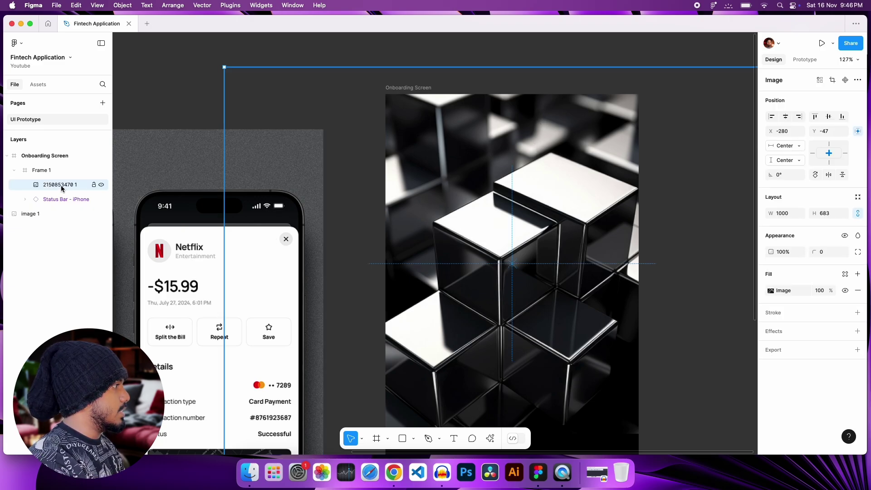
drag(62, 188, 63, 208)
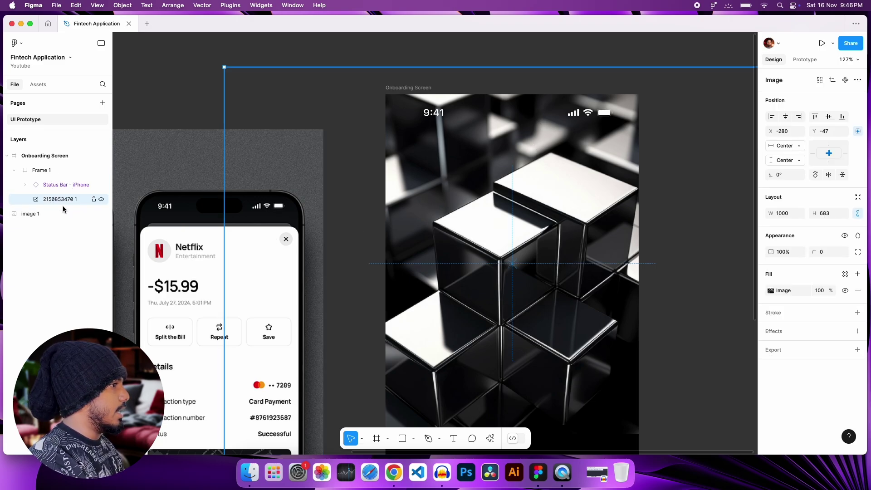
click(670, 156)
Compare the Onboarding Screen's image area with the reference app's onboarding screen
scroll(679, 184, down, 3)
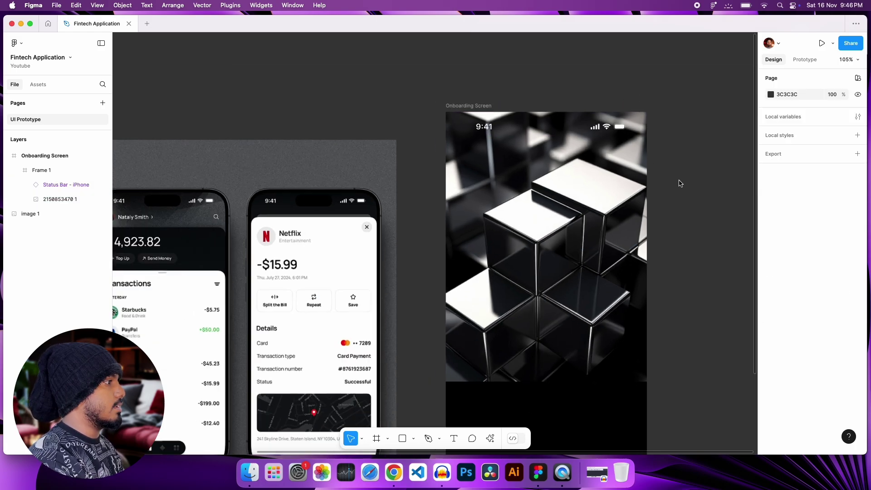
scroll(679, 184, down, 3)
key(shift+1)
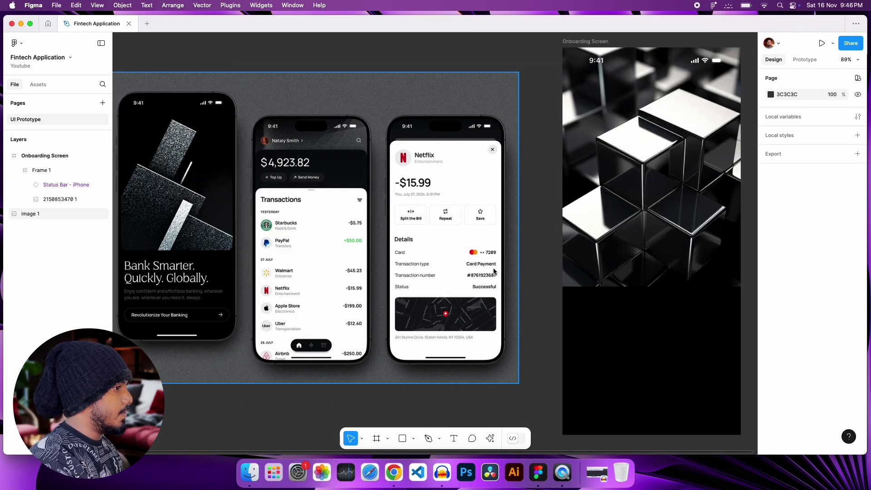
scroll(494, 271, right, 3)
click(547, 261)
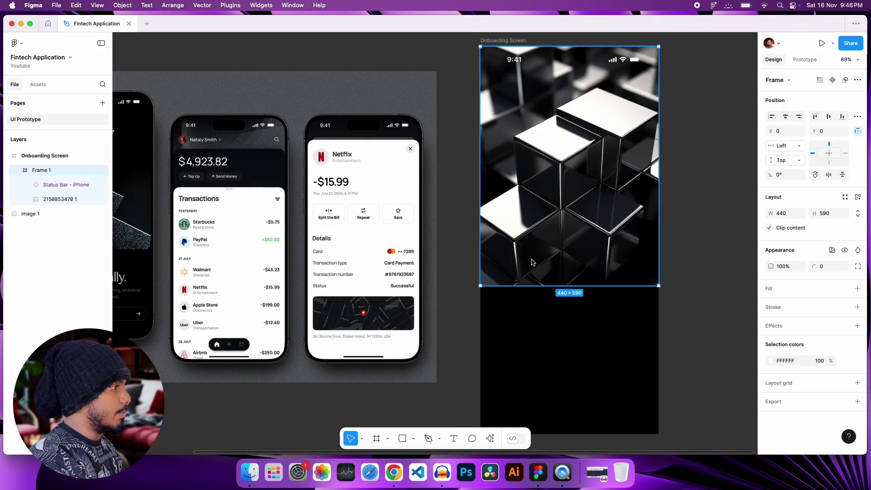
scroll(526, 262, right, 1)
scroll(290, 273, left, 5)
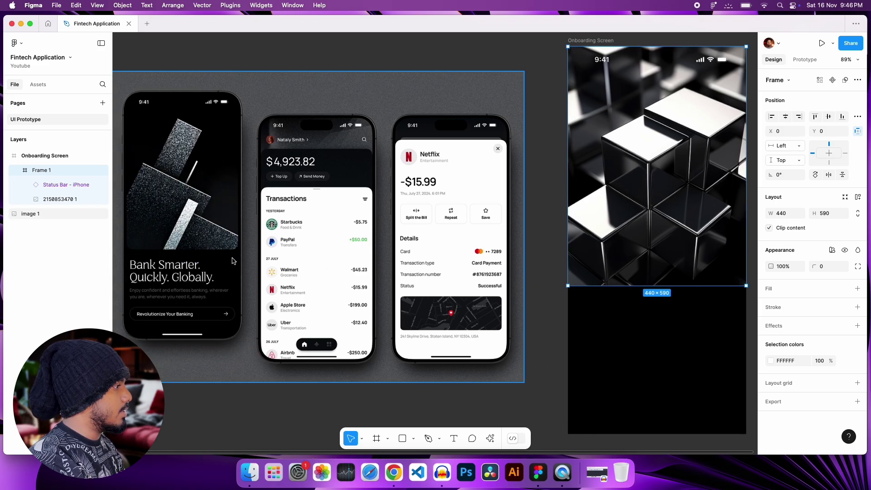
scroll(438, 302, right, 2)
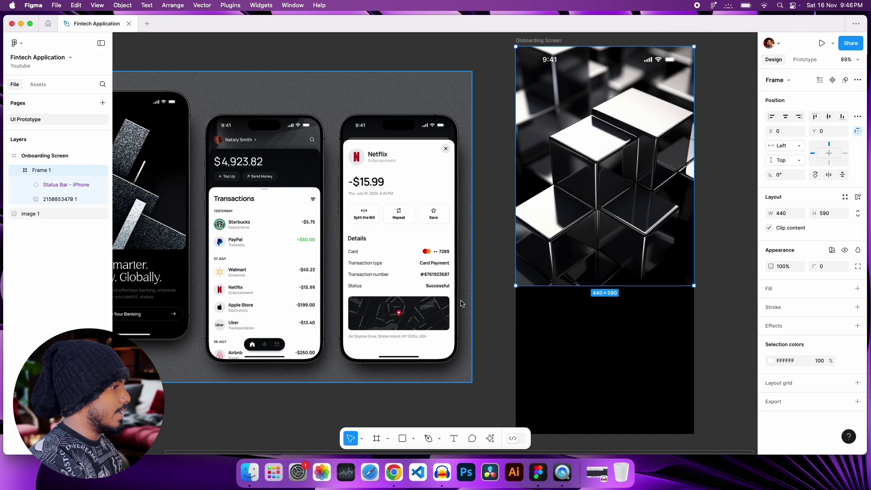
Shift the cubes image to the left and slightly up within the 440 × 590 frame
click(521, 291)
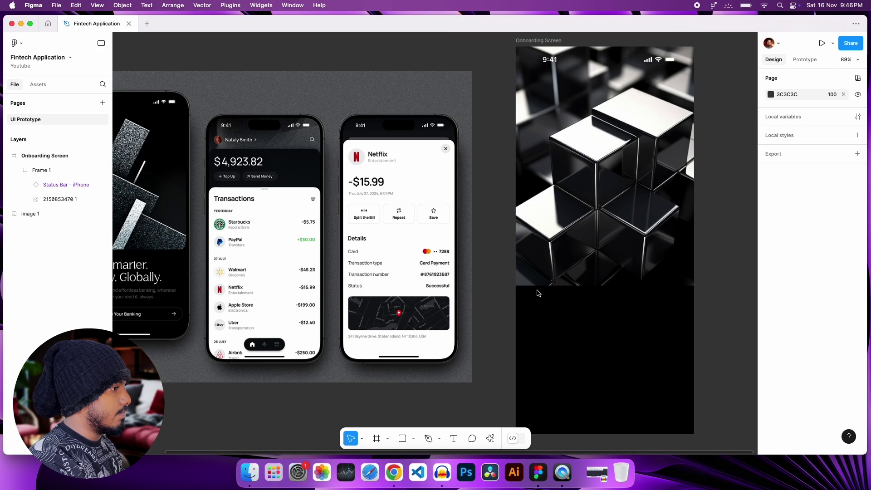
drag(630, 255, 545, 272)
click(502, 317)
Set the corner radius of the 440 × 590 frame's two bottom corners to 16, leaving the top corners square
click(685, 274)
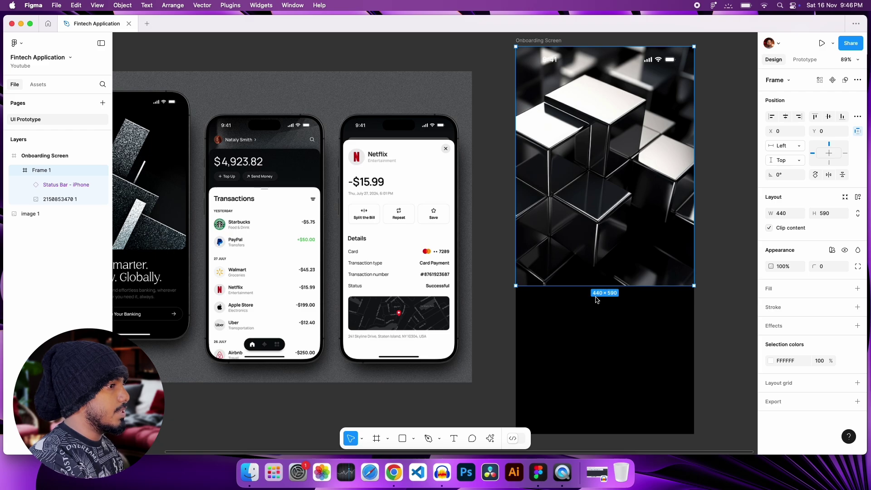
click(823, 269)
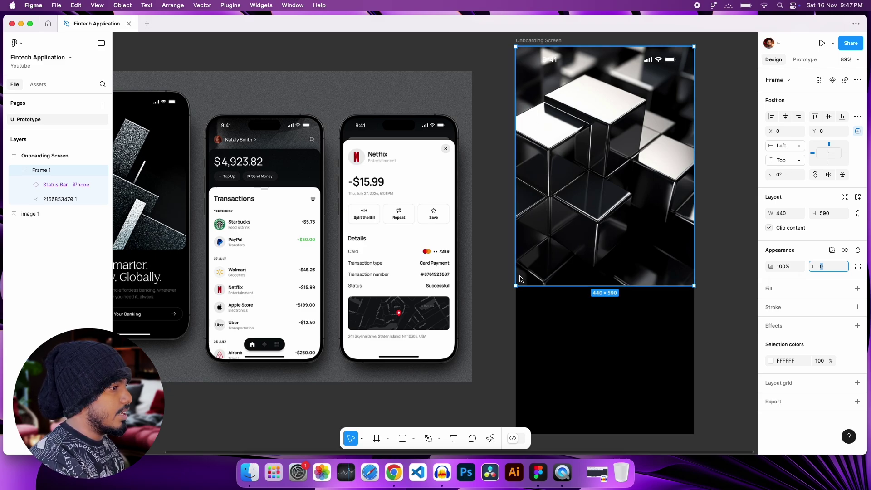
click(858, 267)
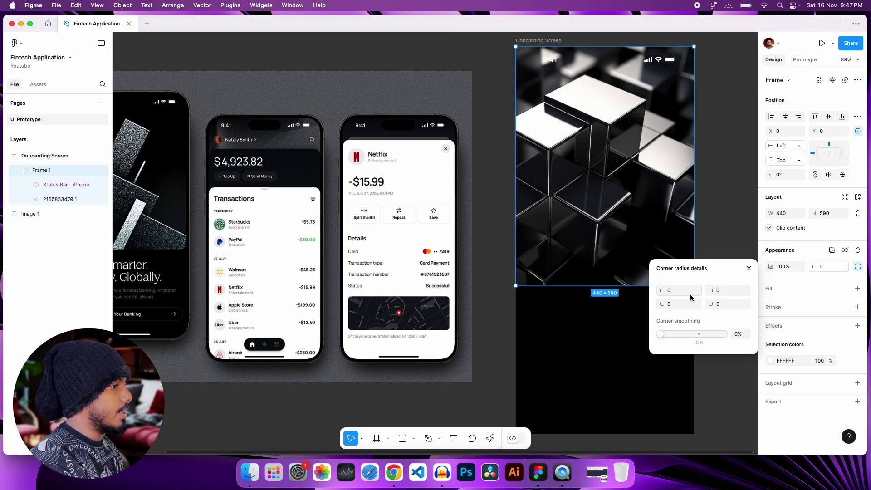
click(676, 306)
text(16)
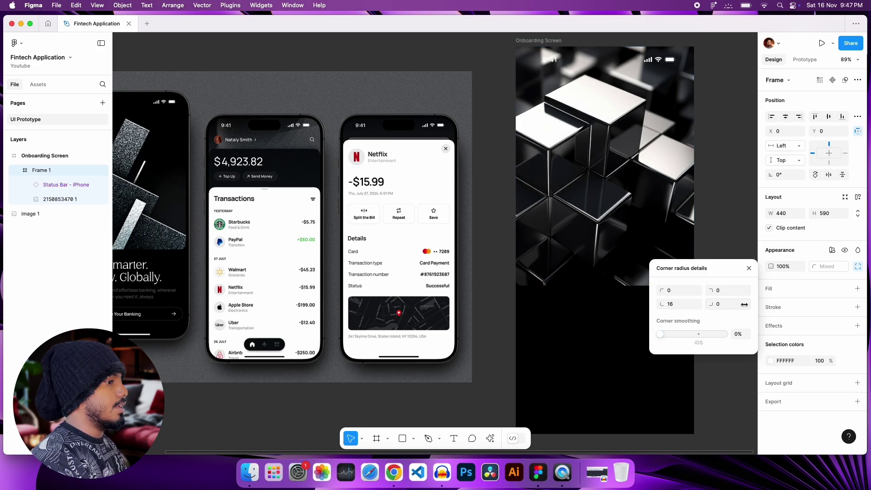
click(731, 312)
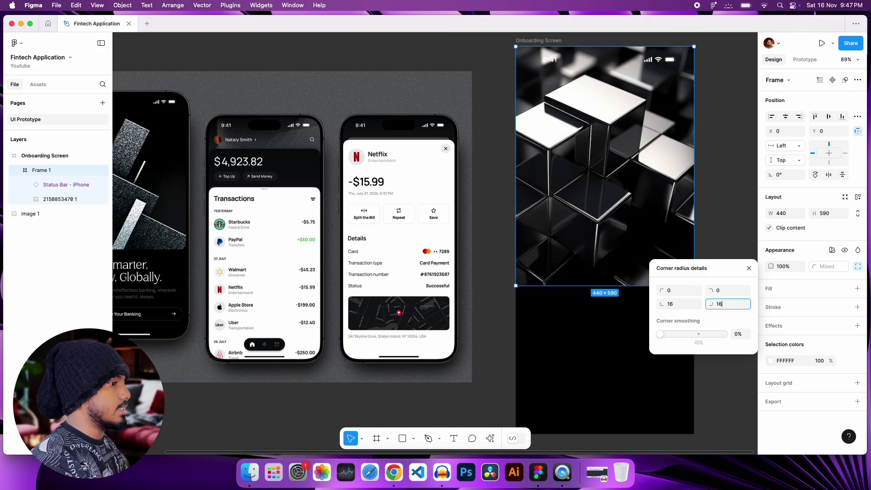
text(16)
click(749, 268)
scroll(674, 296, up, 5)
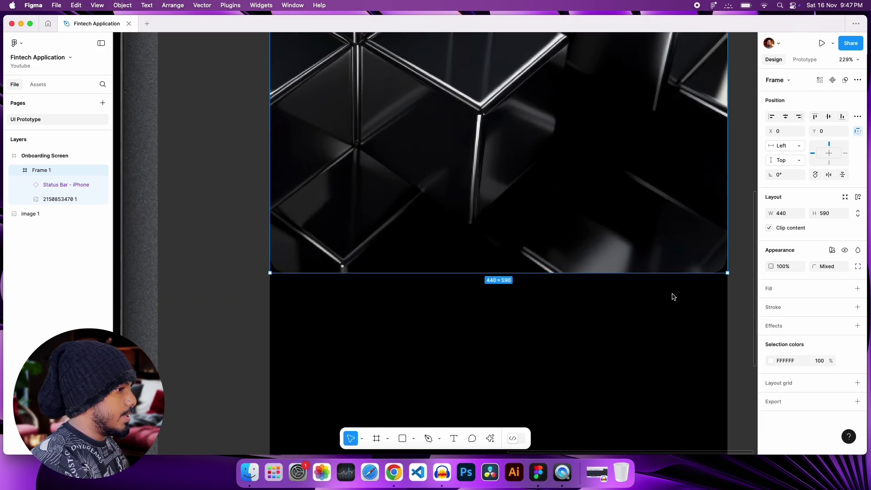
scroll(674, 297, up, 4)
click(675, 296)
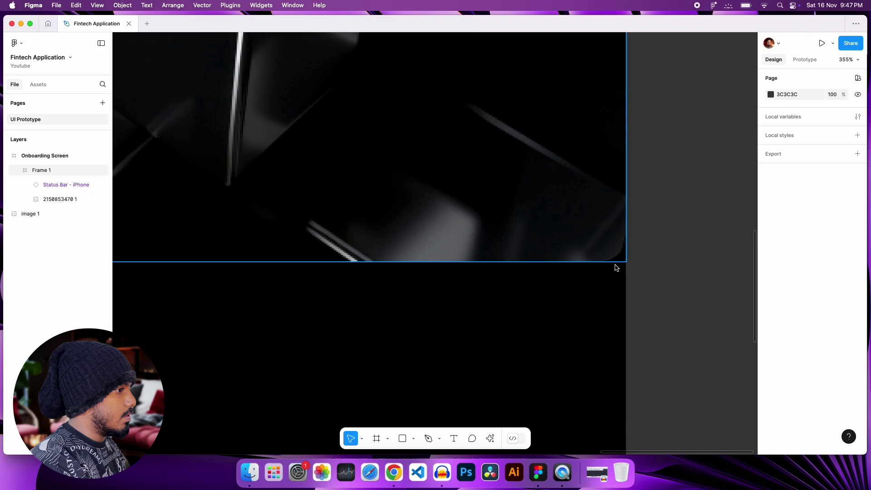
Examine the heading, description and button below the image in the reference onboarding screen
scroll(649, 307, down, 8)
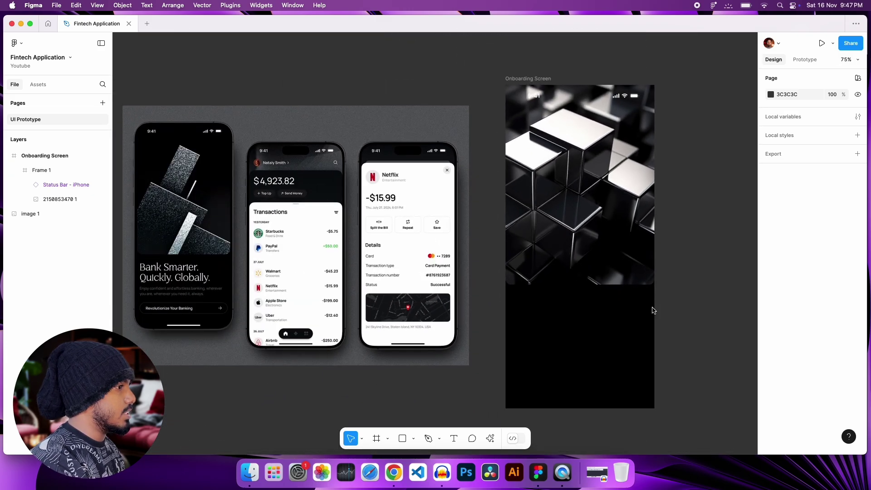
scroll(653, 311, down, 2)
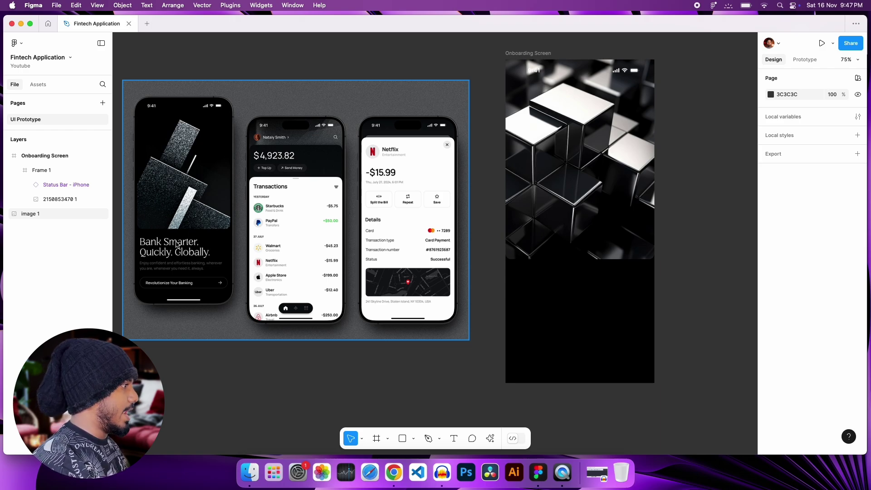
scroll(449, 274, up, 5)
scroll(449, 274, right, 5)
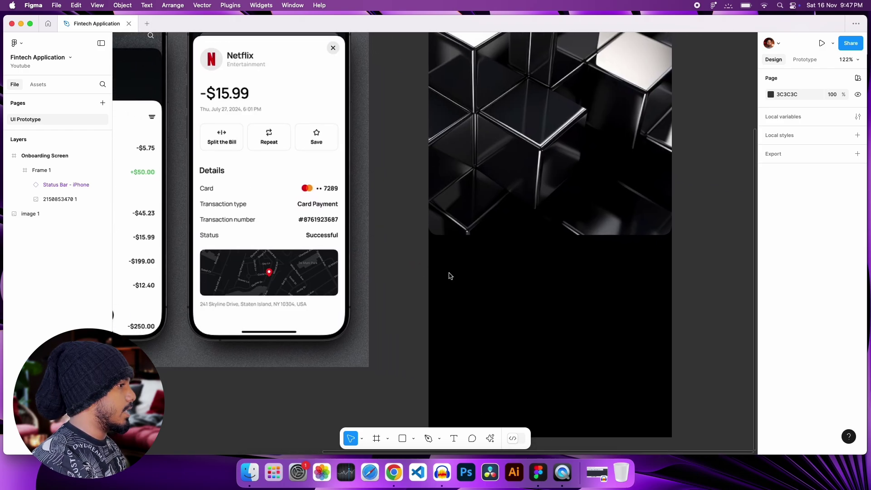
scroll(452, 275, left, 6)
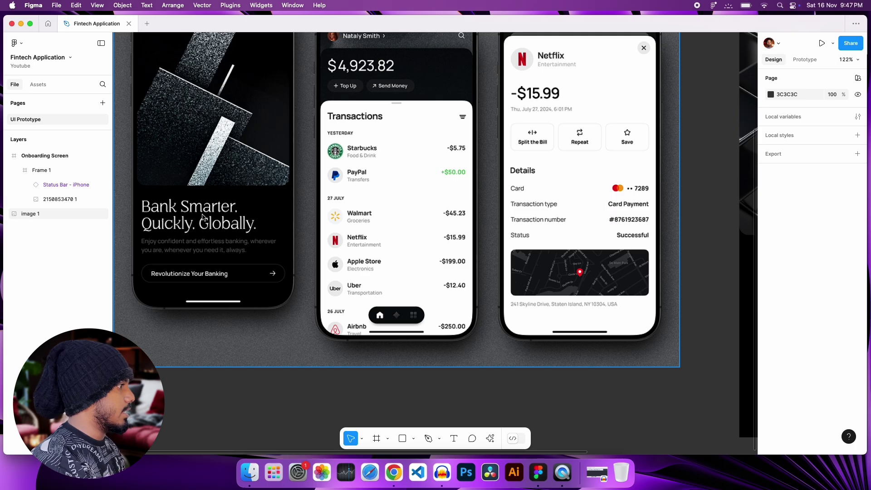
scroll(202, 217, up, 5)
scroll(421, 278, down, 4)
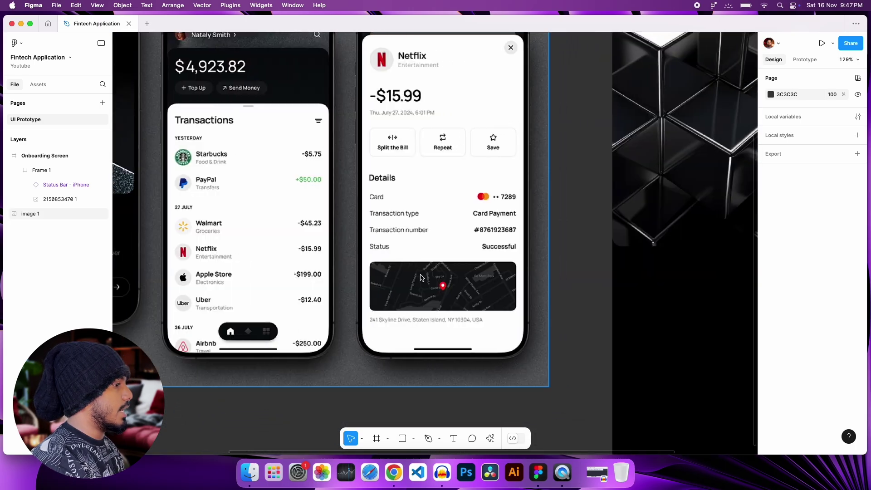
scroll(421, 277, right, 5)
scroll(483, 408, down, 4)
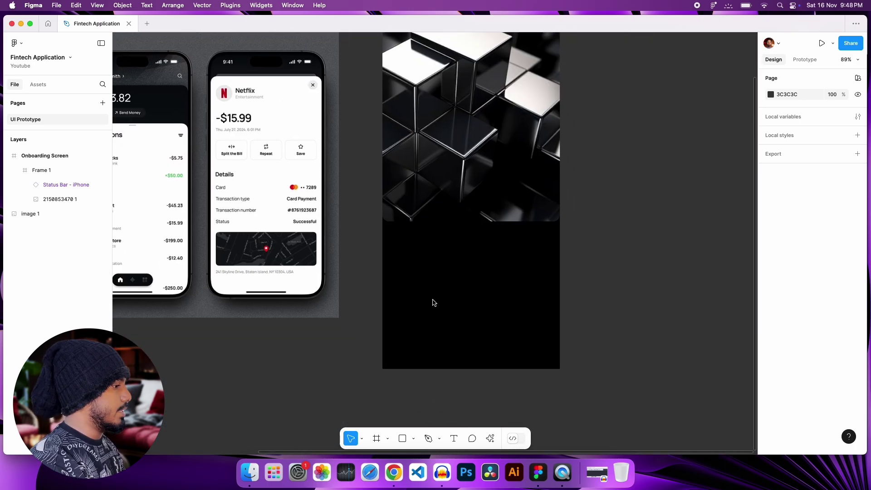
Draw a frame about 400 × 352 in the black area below the image frame of the Onboarding Screen
scroll(513, 194, left, 5)
key(f)
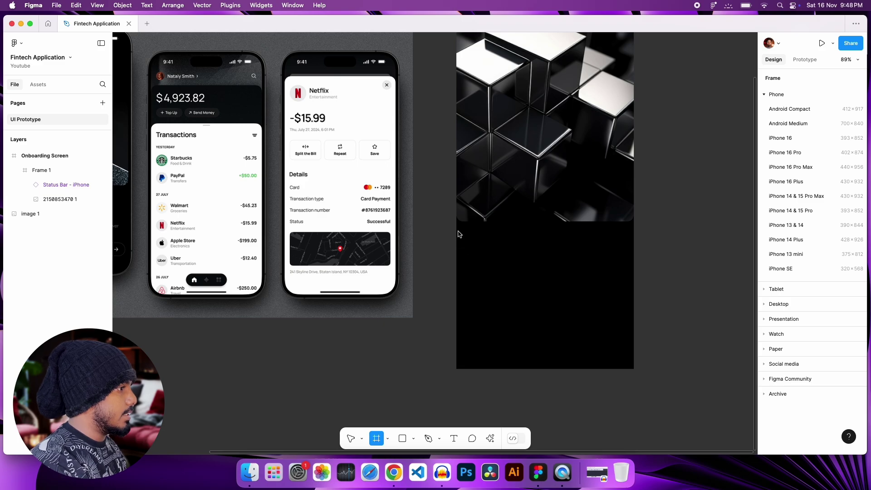
drag(457, 225, 634, 382)
scroll(593, 317, up, 5)
scroll(587, 317, up, 1)
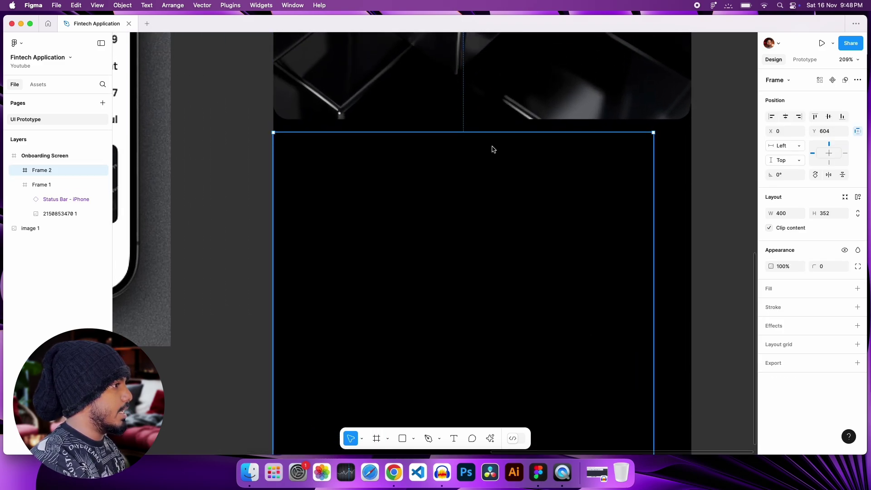
Move the new frame up against the image frame at Y 590 and resize it to 440 × 366
drag(491, 246, 490, 237)
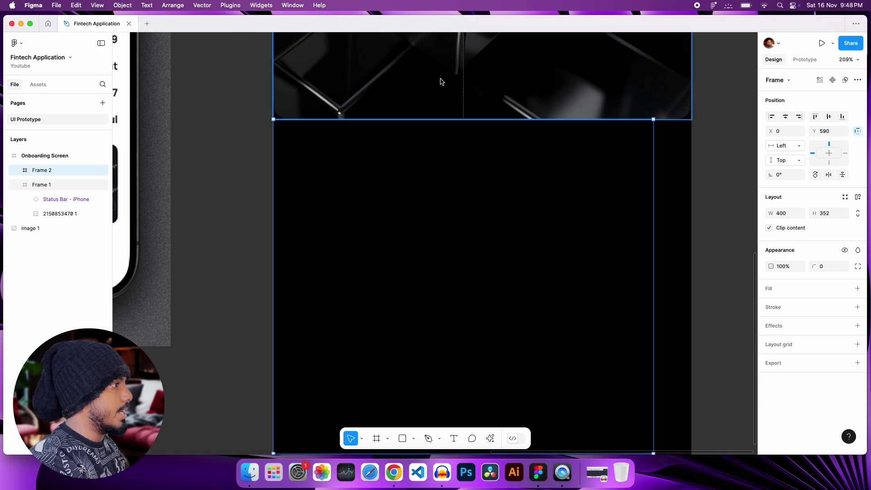
scroll(493, 235, down, 3)
drag(599, 244, 621, 247)
key(shift+1)
click(527, 326)
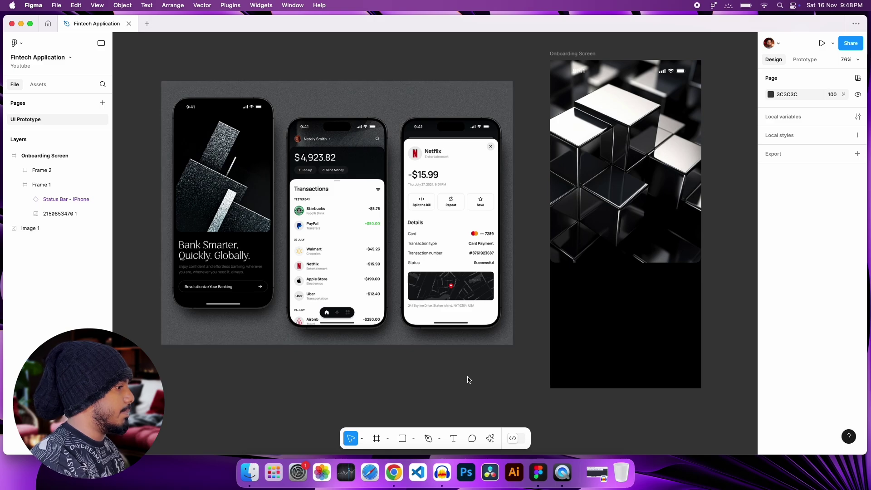
Add the white text "Bank Smarter" near the upper left of the 440 × 366 frame
scroll(469, 409, right, 3)
scroll(500, 267, up, 5)
click(522, 269)
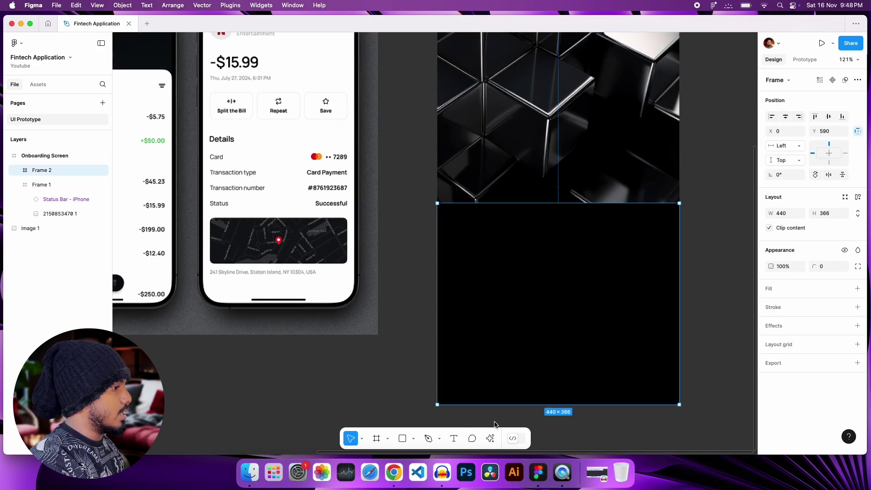
click(454, 439)
click(458, 226)
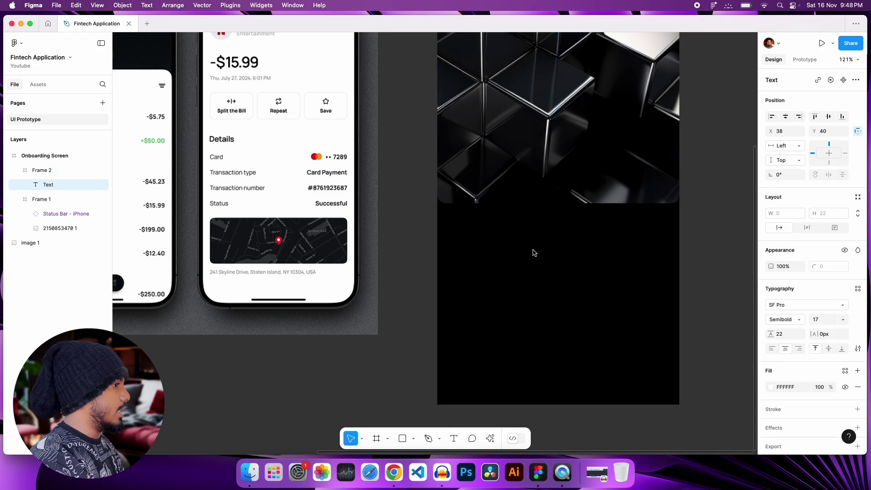
text(Bank)
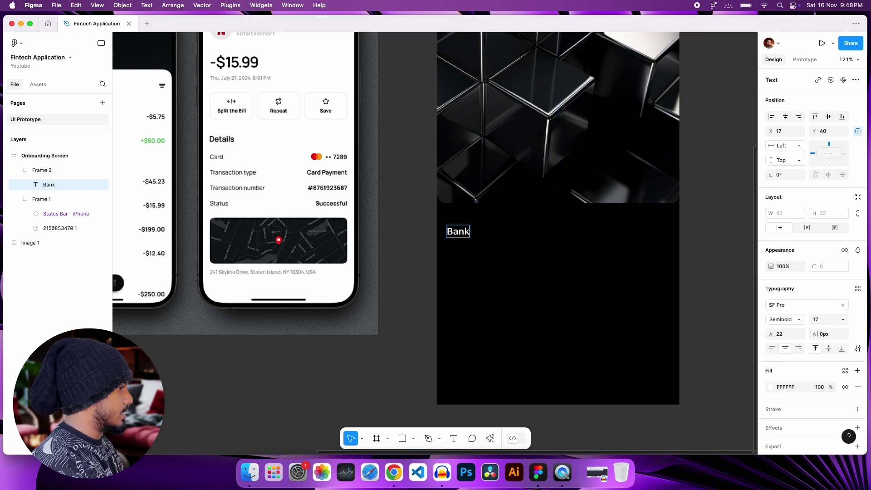
text( Smarter)
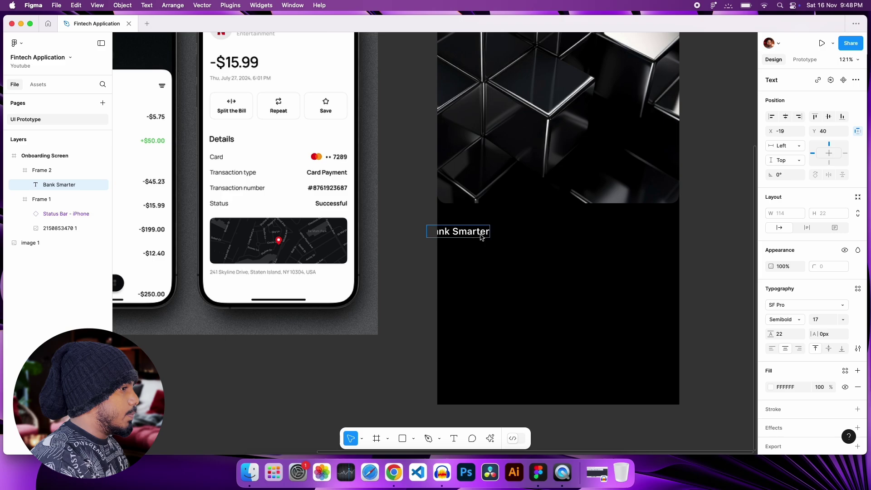
key(Escape)
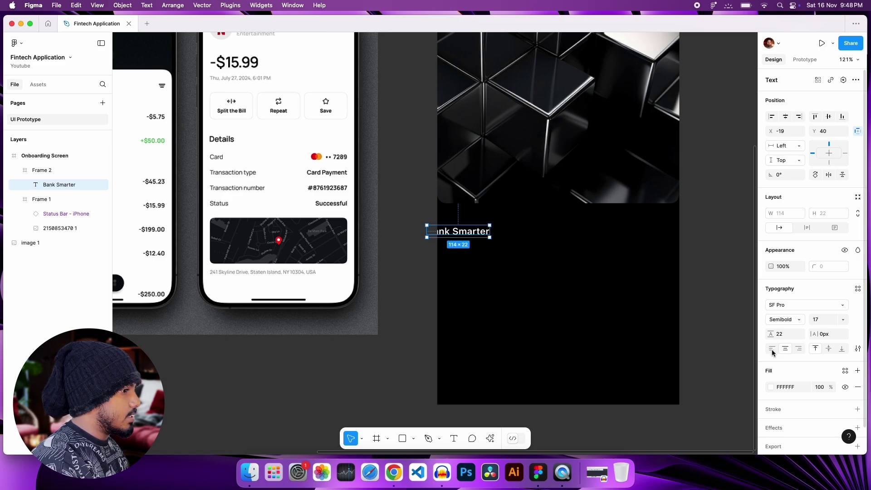
Left-align the Bank Smarter text and position it at X 24, Y 24 inside its frame
click(771, 348)
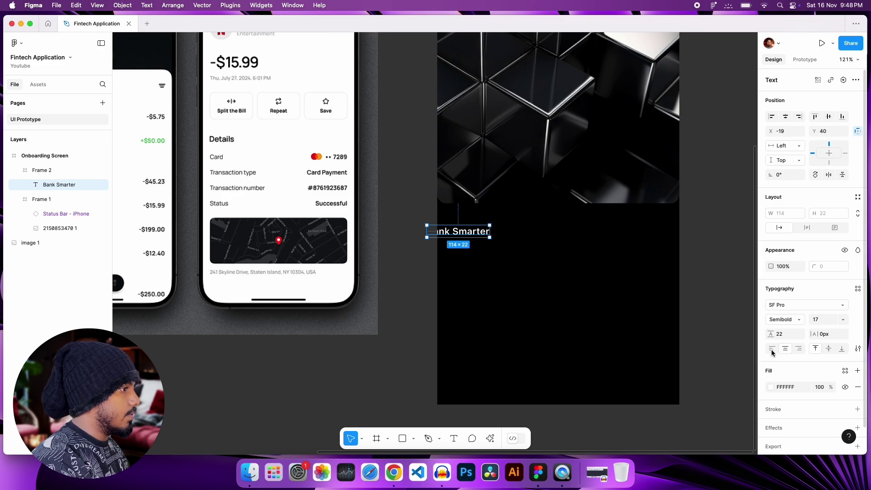
drag(467, 231, 486, 223)
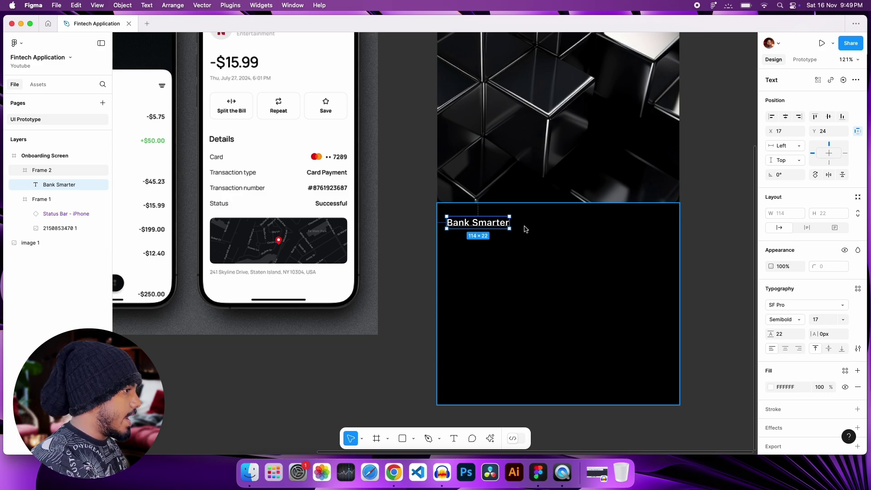
key(alt)
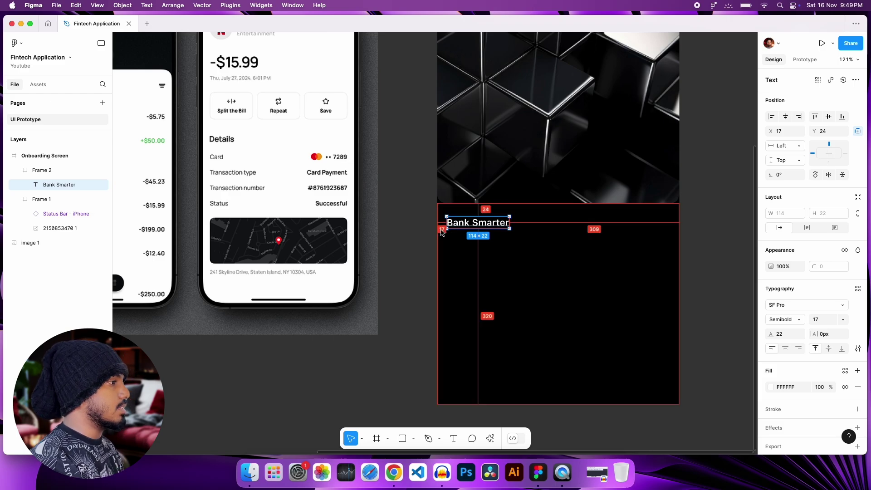
key(shift+Right)
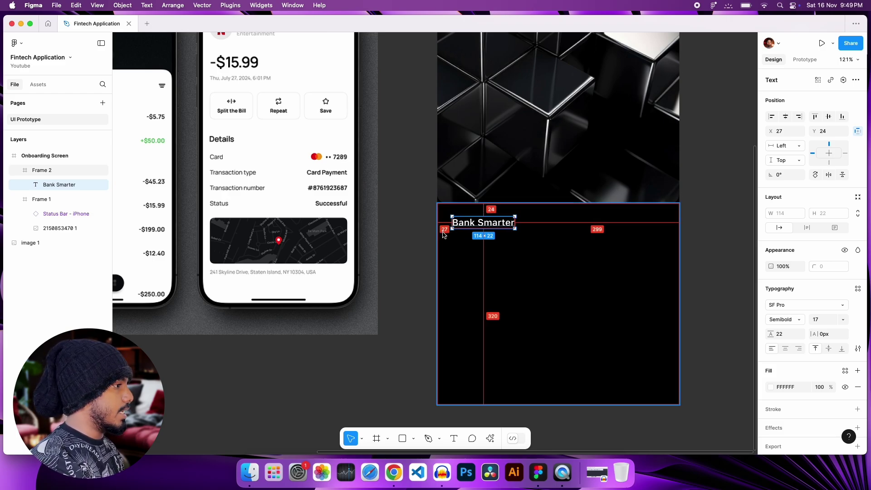
key(Left)
key(Left)
key(Left)
key(Left)
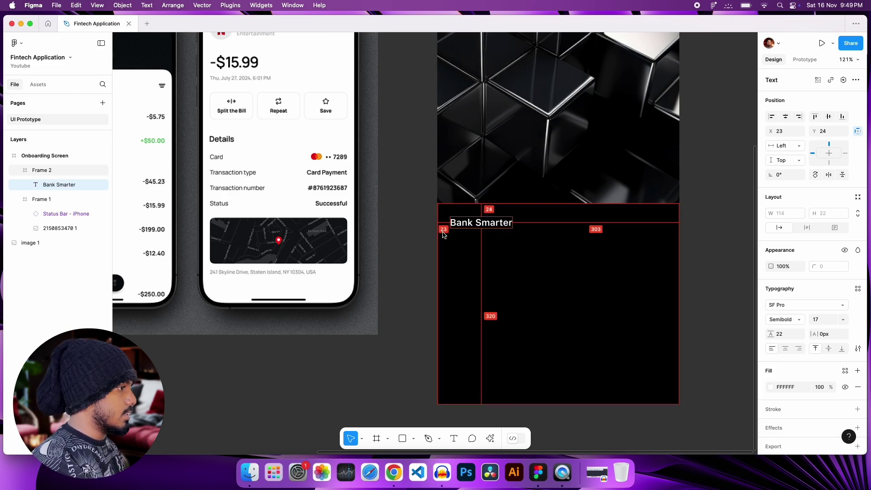
key(Right)
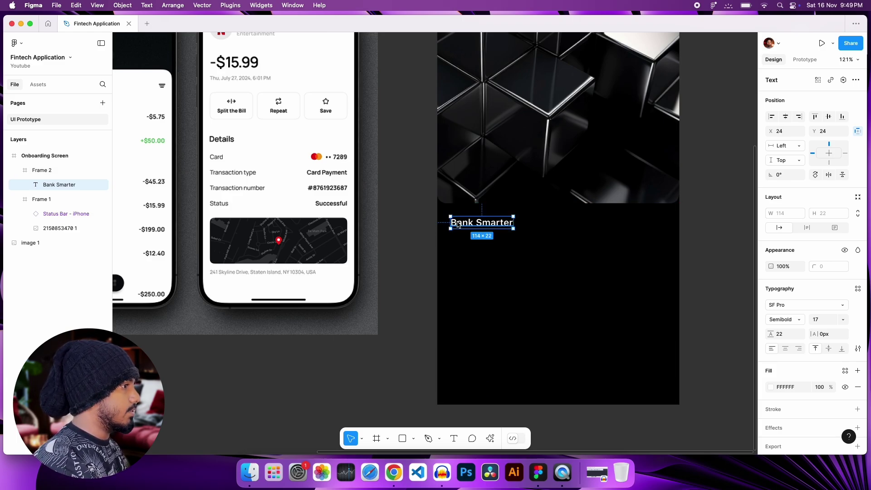
click(511, 260)
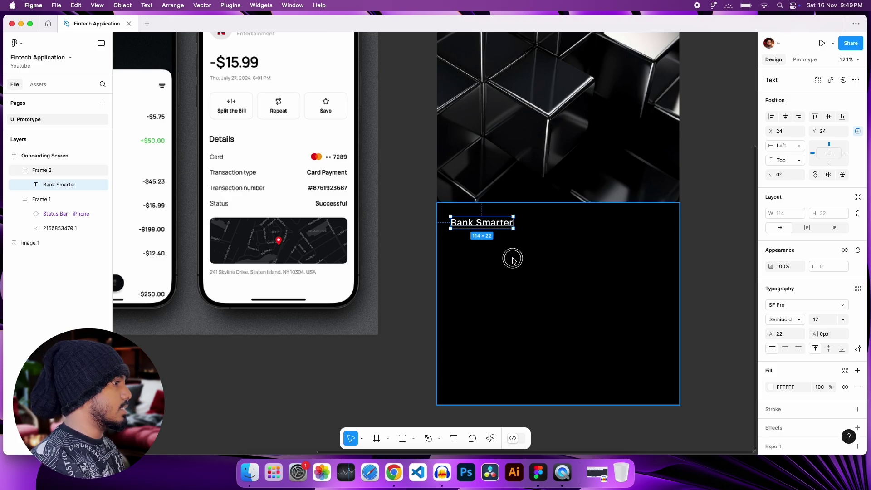
key(shift+a)
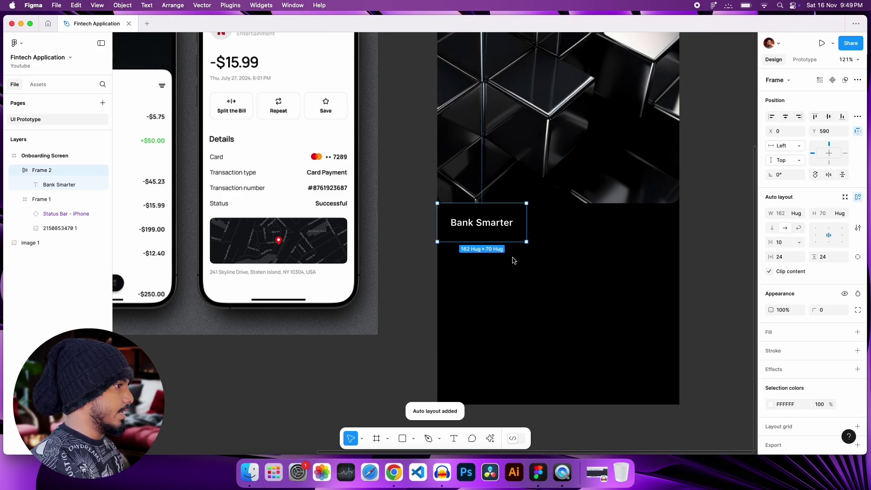
key(ctrl+z)
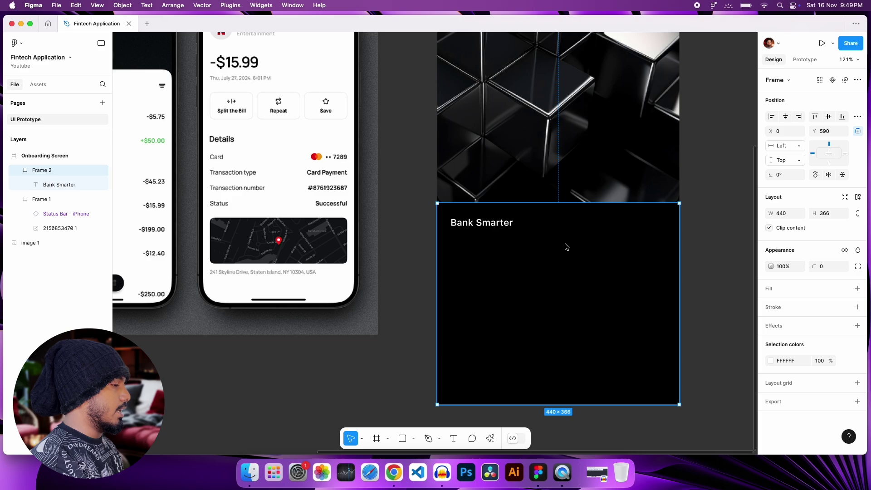
Add auto layout to the frame containing the Bank Smarter text and resize that frame back to 440 × 366
scroll(582, 255, down, 3)
scroll(143, 224, left, 3)
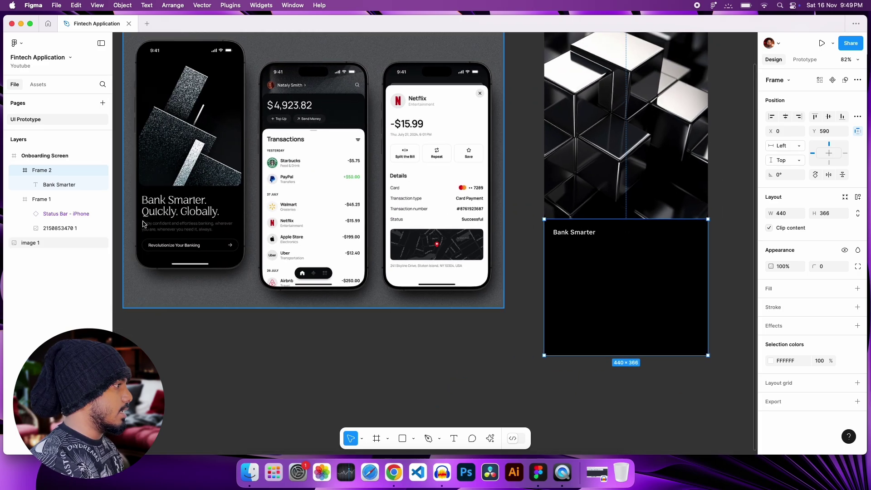
scroll(570, 249, up, 5)
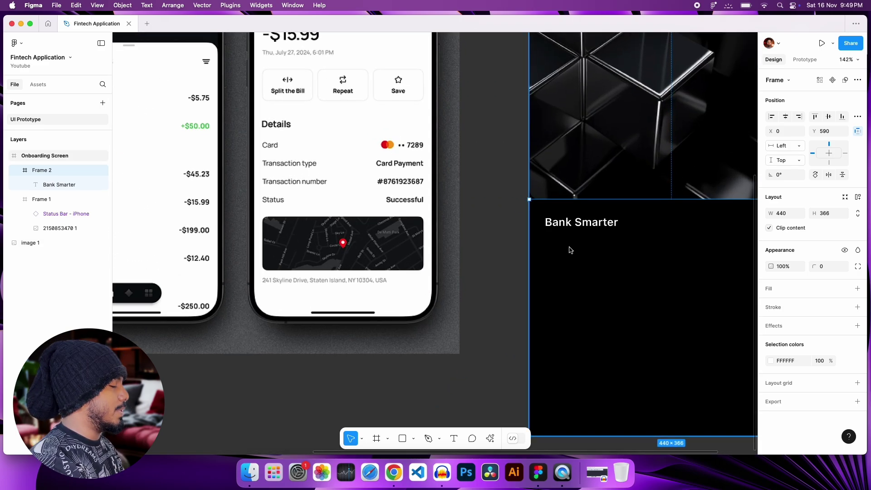
scroll(574, 249, down, 2)
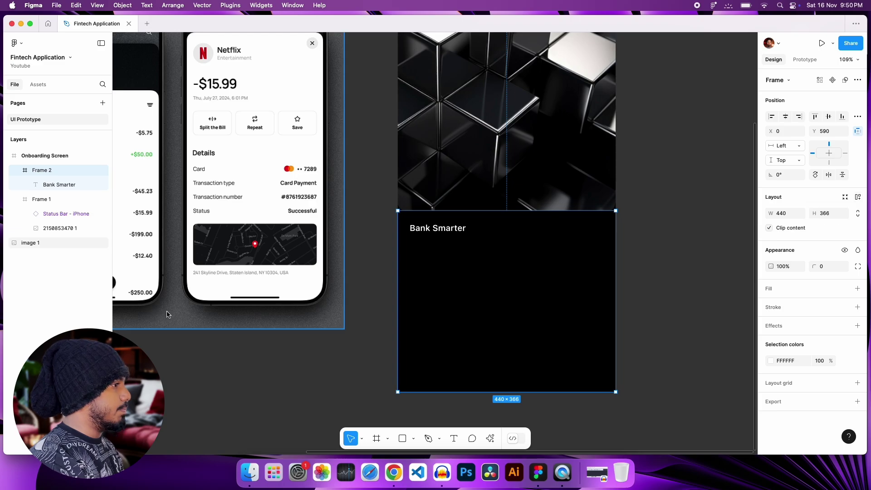
key(shift+a)
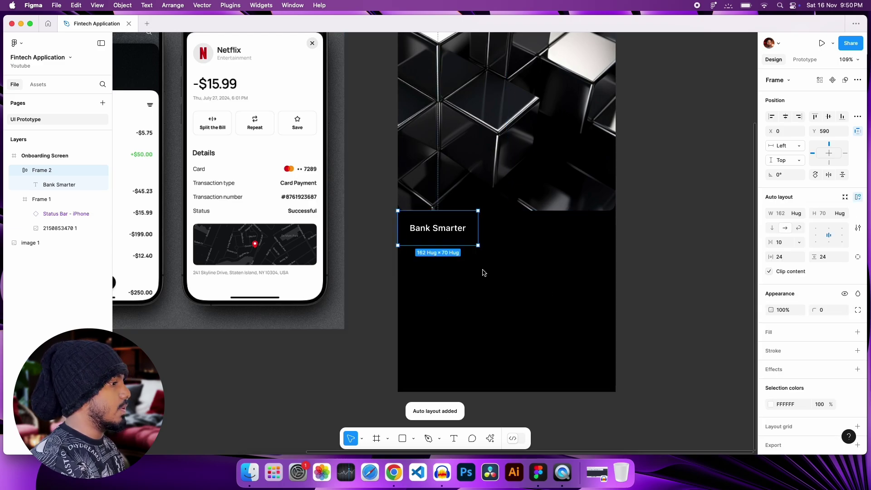
drag(478, 228, 615, 228)
drag(561, 245, 561, 394)
scroll(561, 390, down, 1)
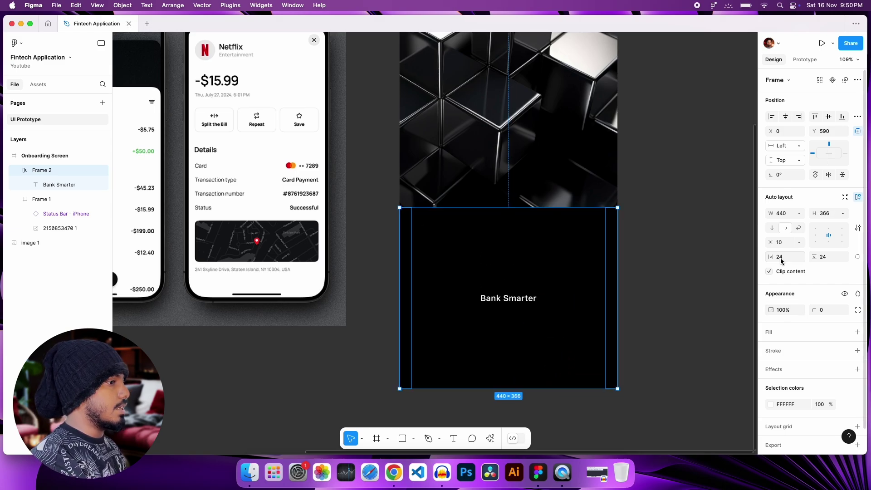
Try the top-left, top-right, bottom-left and center content alignments on the auto layout frame
click(816, 230)
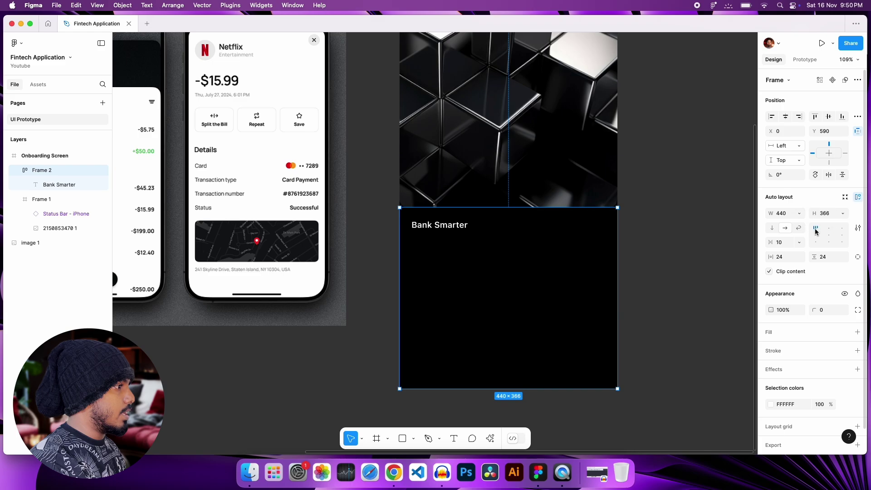
click(842, 229)
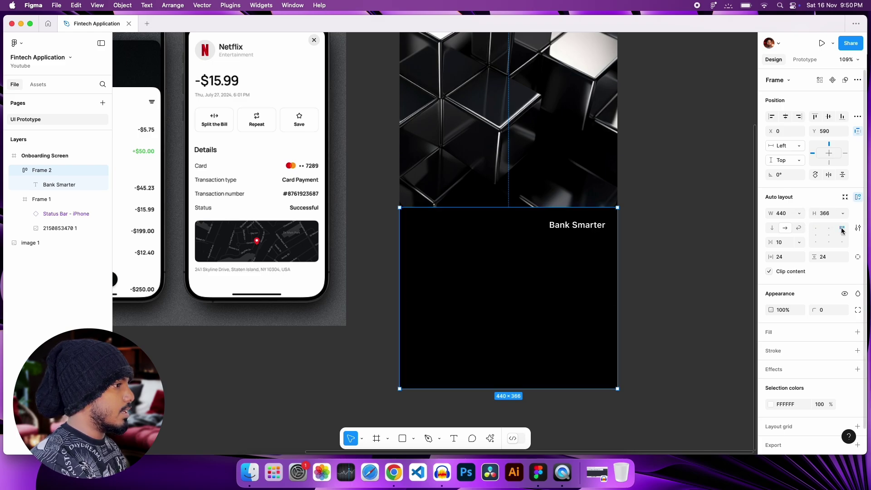
click(814, 241)
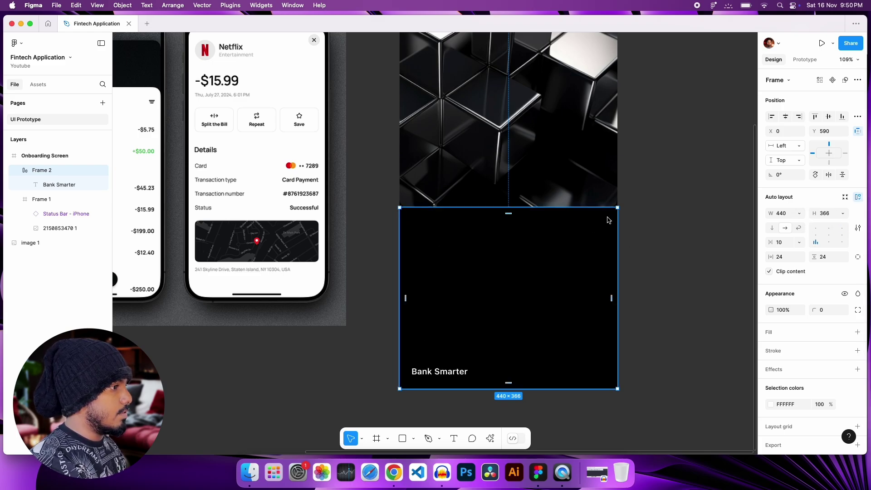
click(829, 236)
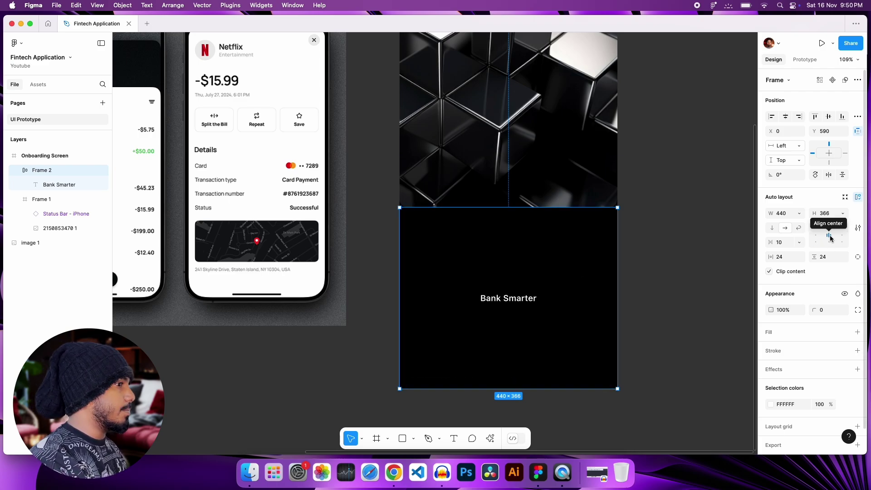
Set the auto layout frame's content alignment to top left, then deselect the frame
click(817, 230)
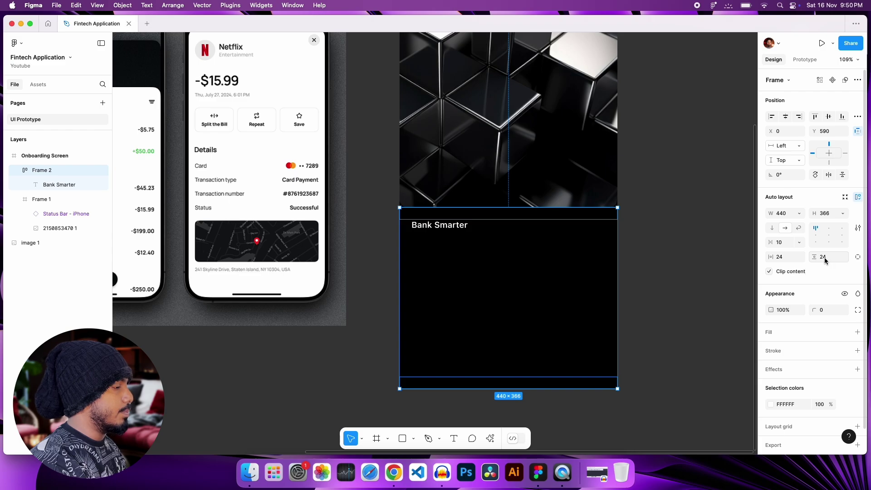
key(Escape)
scroll(448, 229, left, 10)
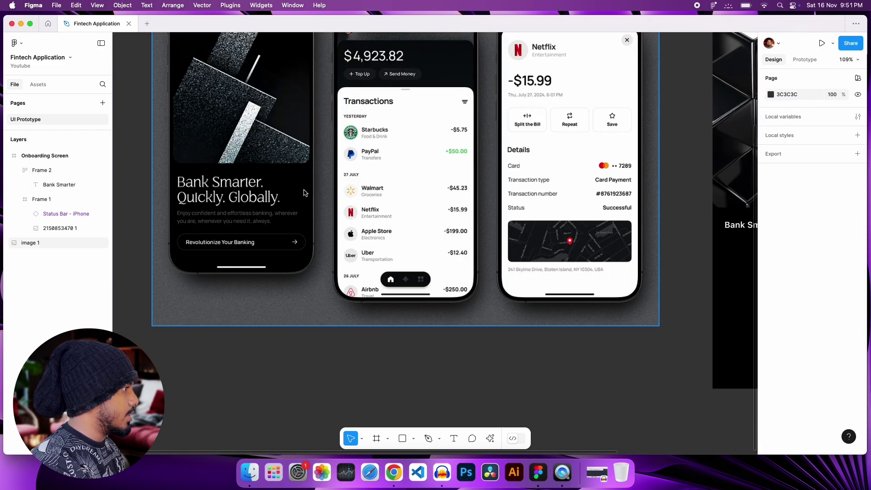
Extend the Bank Smarter text to read "Bank Smarter." on the first line and "Quickly. Globally" on the second
scroll(374, 229, right, 5)
scroll(412, 236, left, 3)
scroll(413, 236, right, 5)
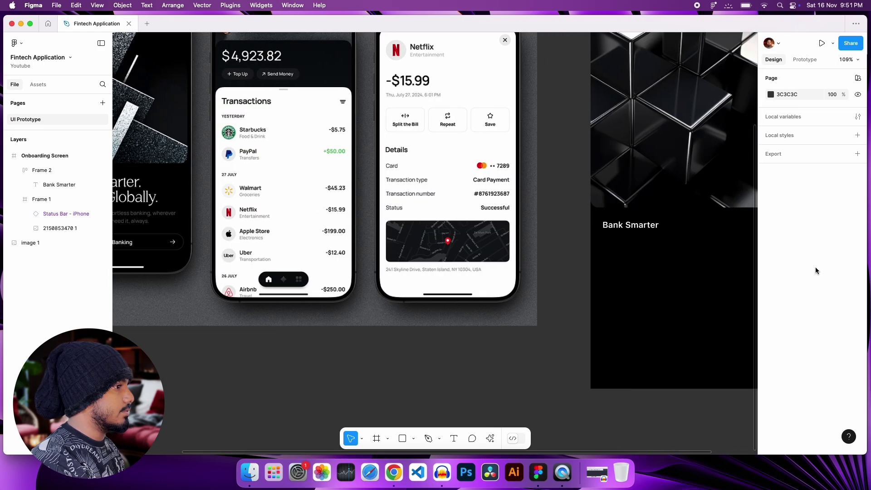
scroll(531, 236, up, 5)
scroll(547, 233, up, 1)
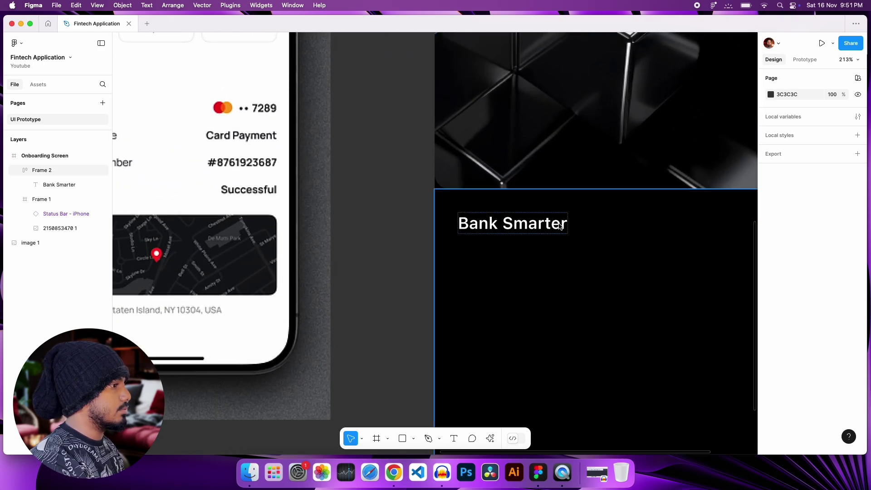
click(544, 227)
double_click(544, 226)
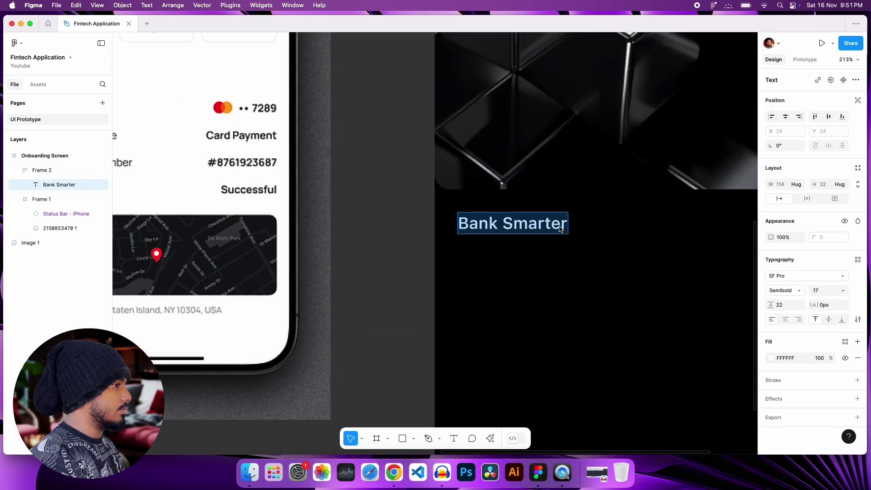
key(Right)
text(.)
key(Return)
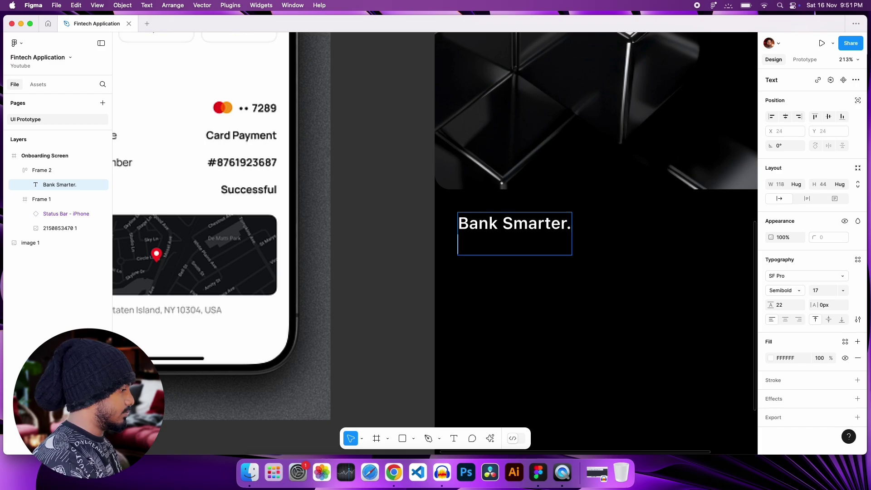
text(Quic)
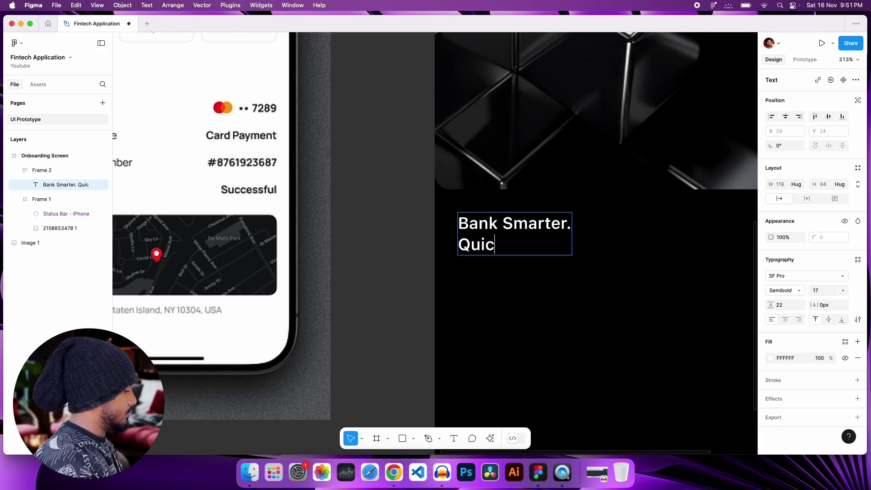
text(kly. )
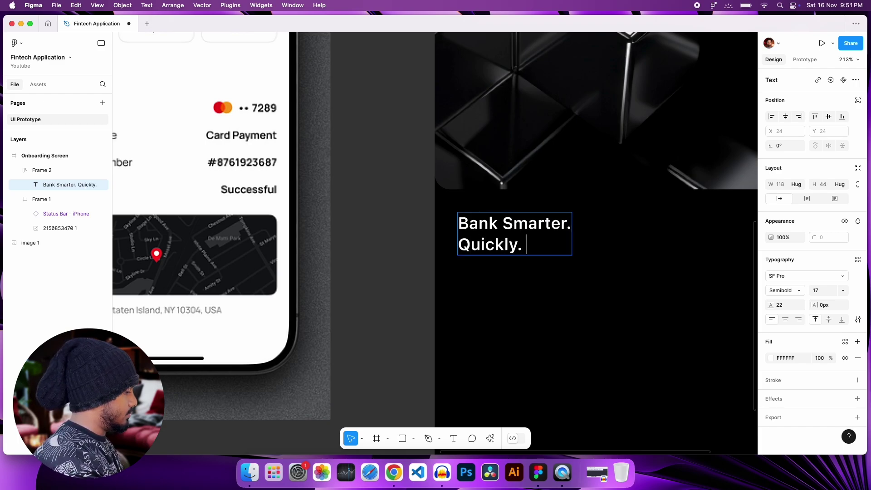
text(Globa)
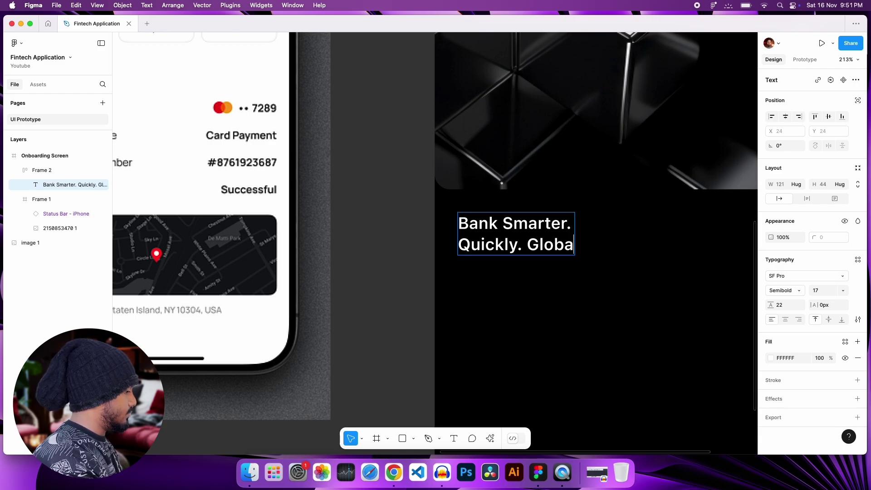
text(lly)
key(Escape)
Change the heading text's font to Clash Display with the Medium weight
scroll(416, 276, down, 5)
scroll(355, 260, left, 5)
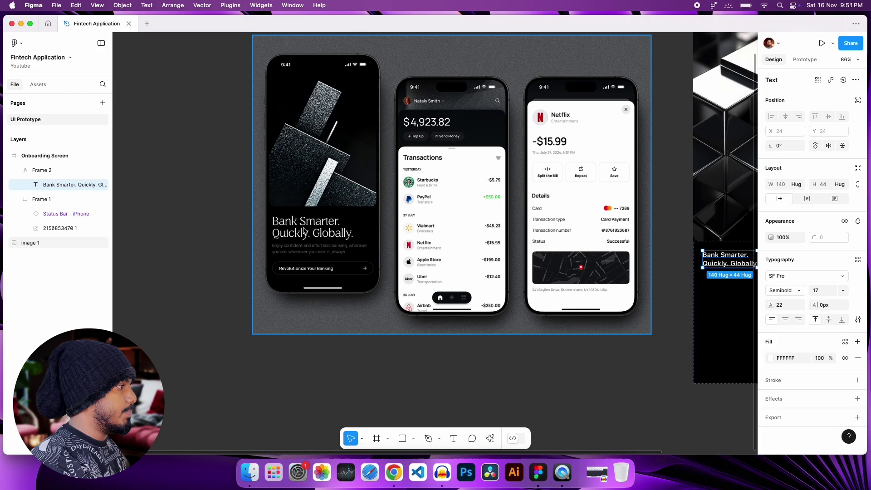
scroll(601, 286, right, 5)
scroll(513, 280, up, 8)
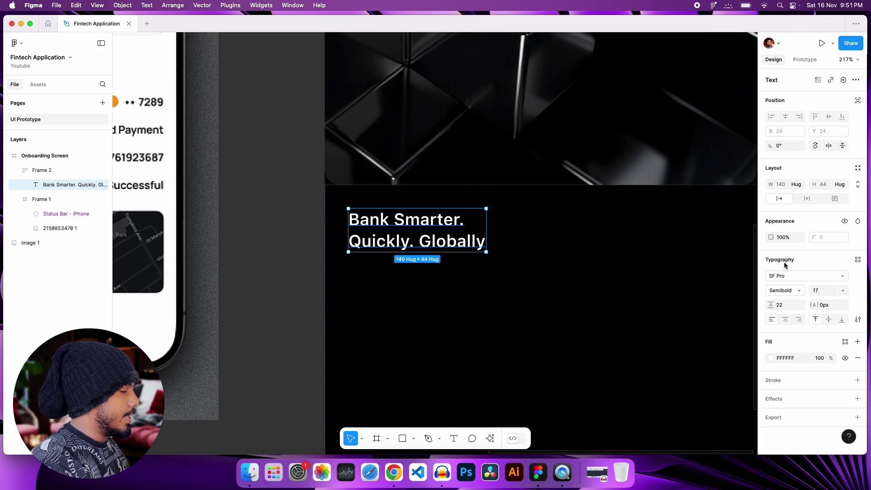
click(789, 279)
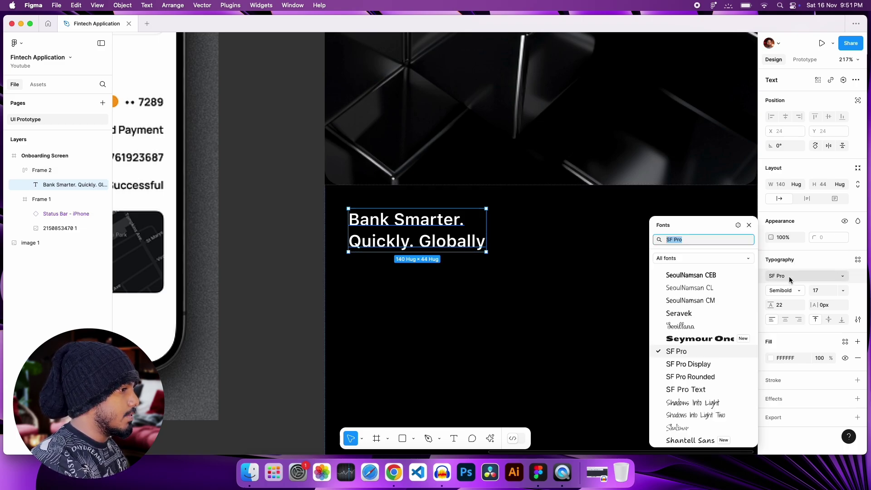
text(cla)
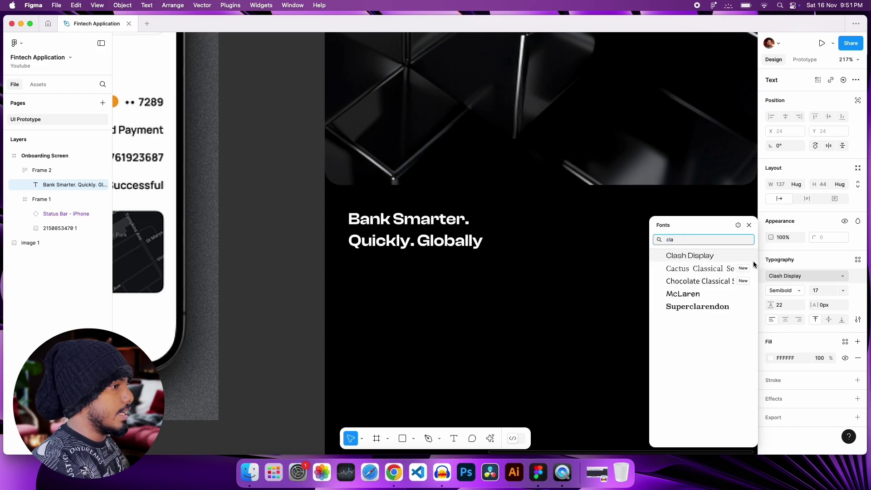
click(729, 256)
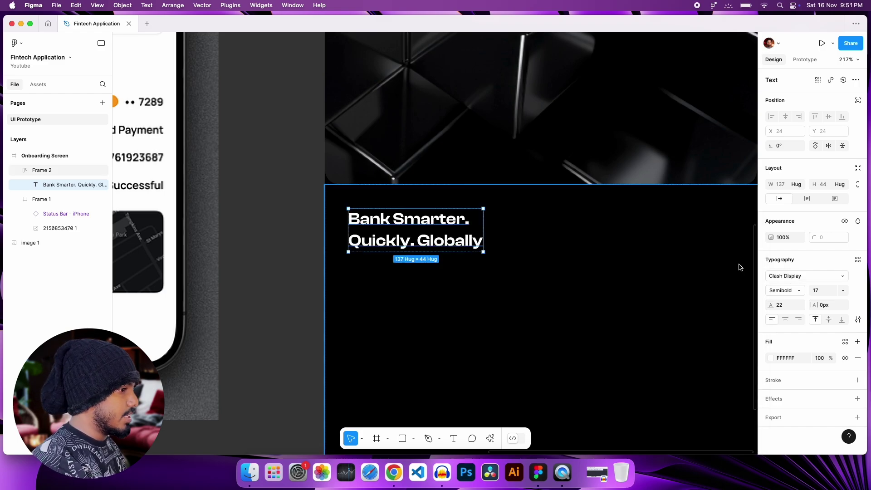
click(784, 290)
click(789, 279)
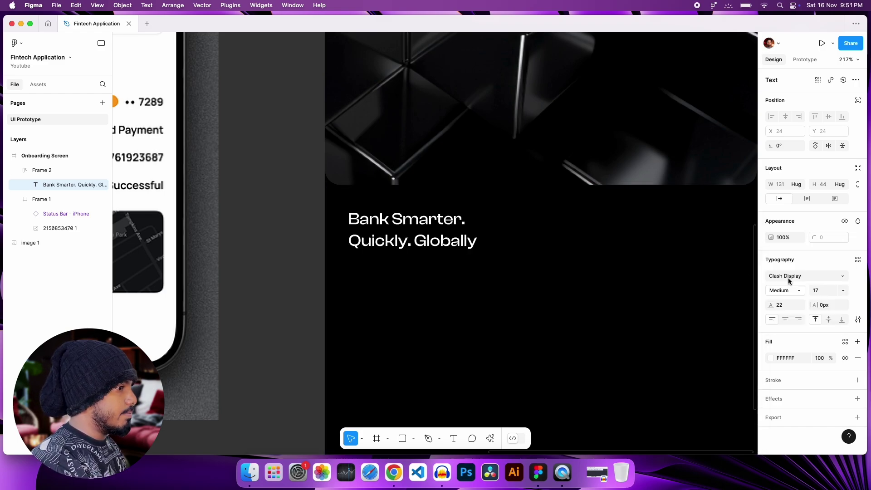
Set the heading's font size to 32 and its weight to Regular, then deselect the text
click(818, 295)
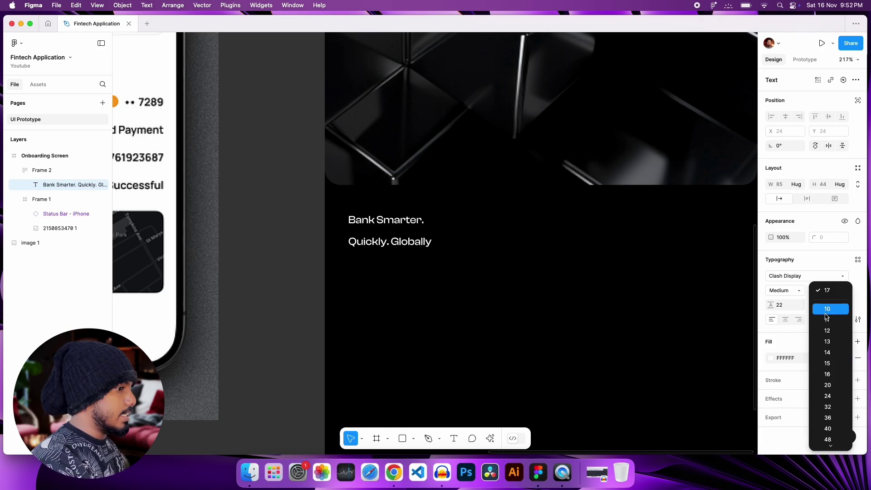
click(800, 293)
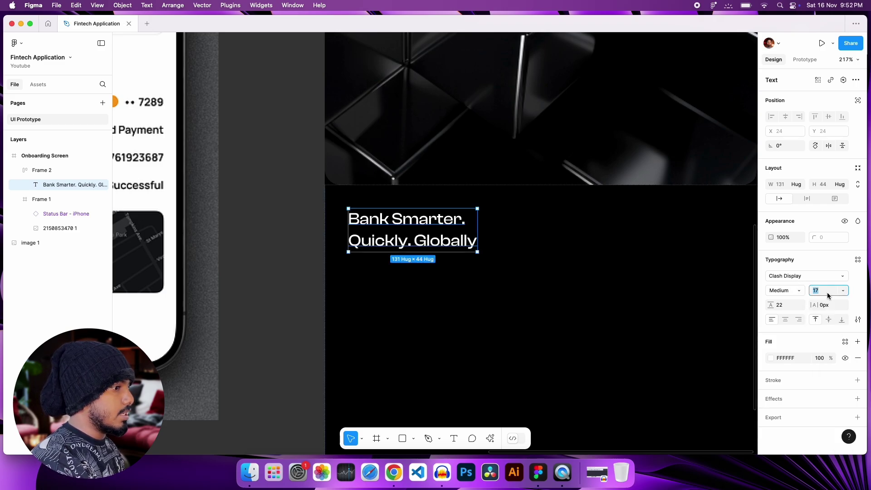
click(843, 291)
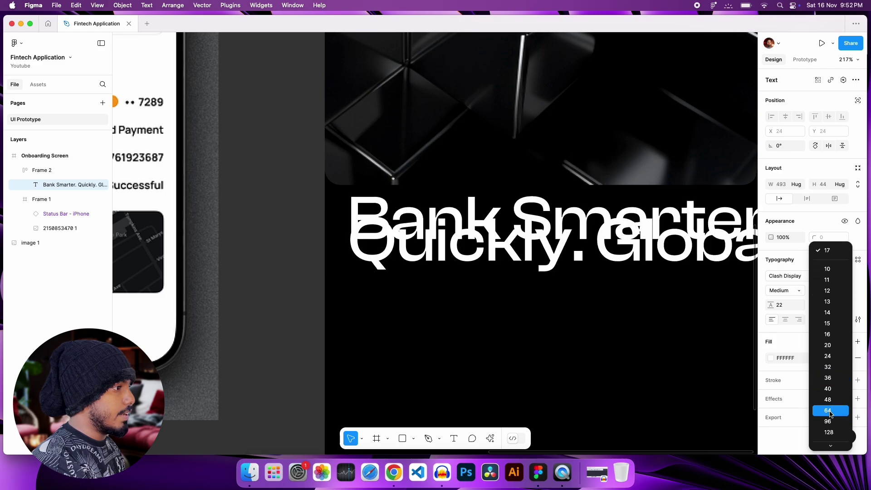
click(828, 366)
scroll(615, 333, down, 3)
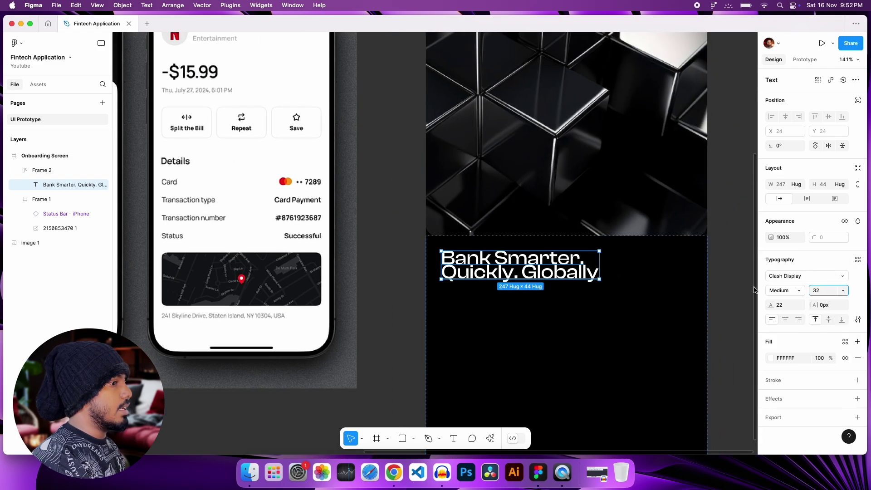
click(785, 291)
click(781, 282)
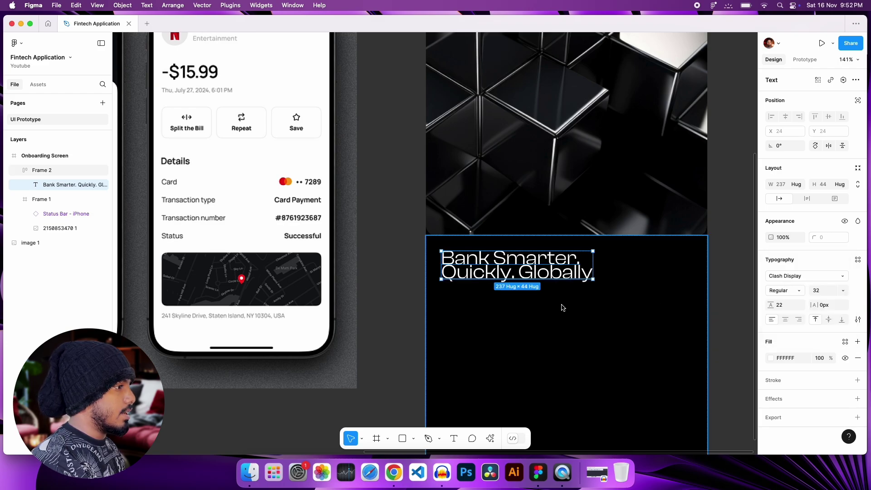
click(408, 276)
Compare the heading with the reference design and set its line height to 32
scroll(362, 264, left, 10)
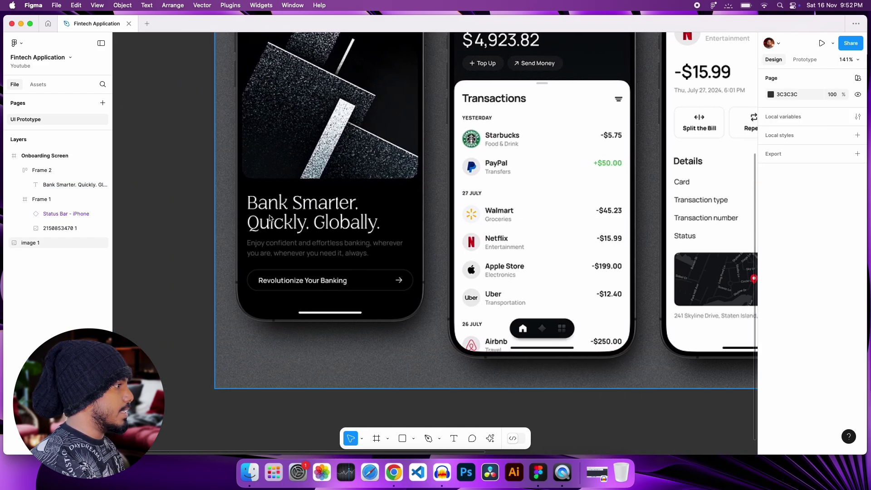
scroll(554, 271, right, 10)
scroll(554, 271, up, 5)
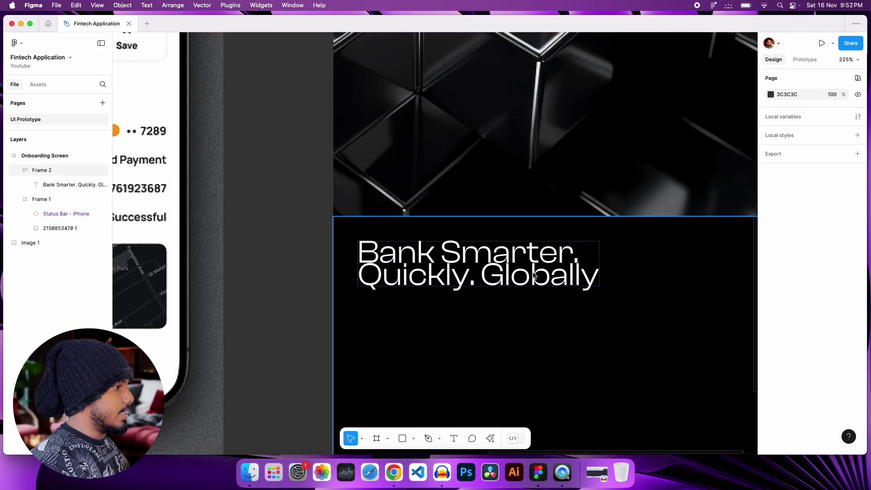
double_click(535, 276)
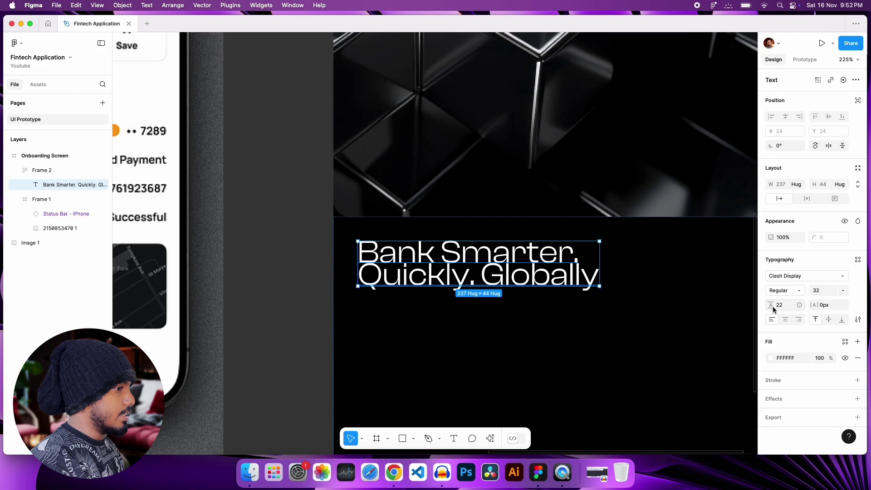
click(781, 307)
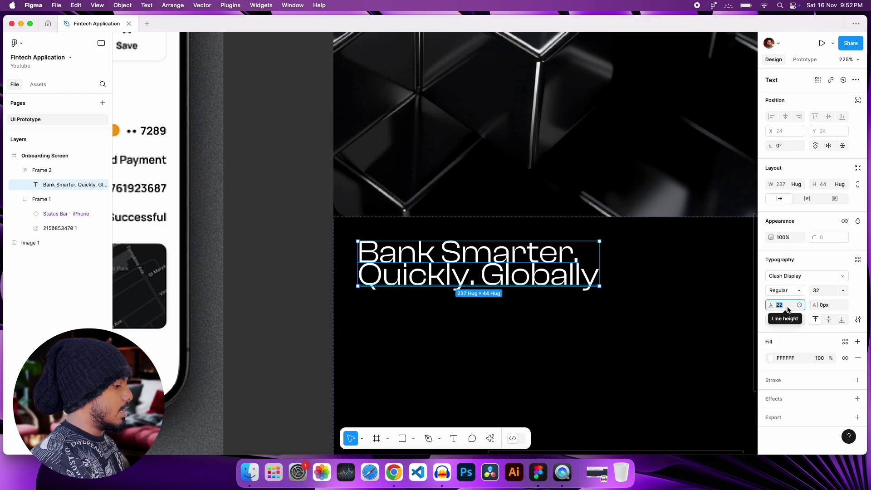
key(Up)
key(Up)
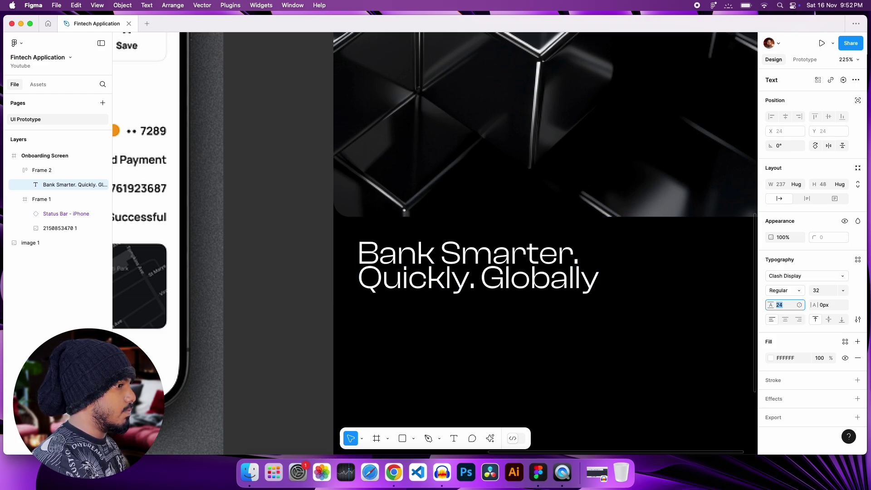
key(Down)
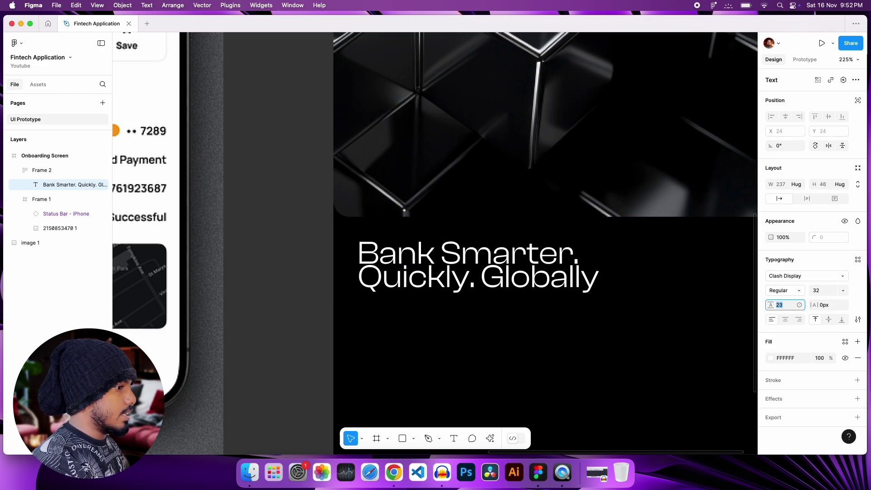
key(Down)
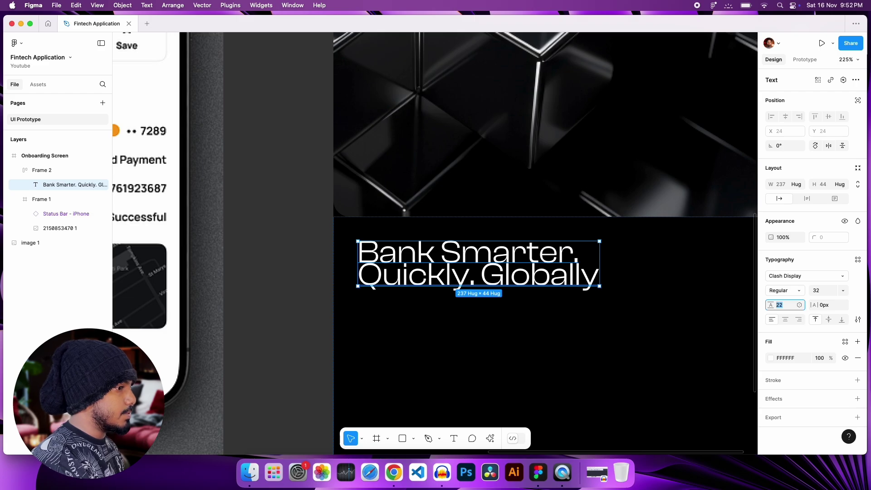
key(shift+Up)
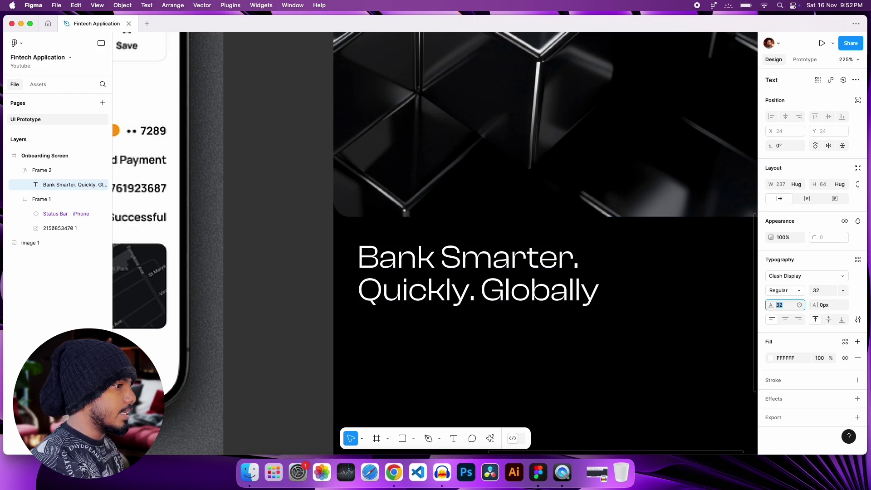
key(shift+Up)
key(shift+Down)
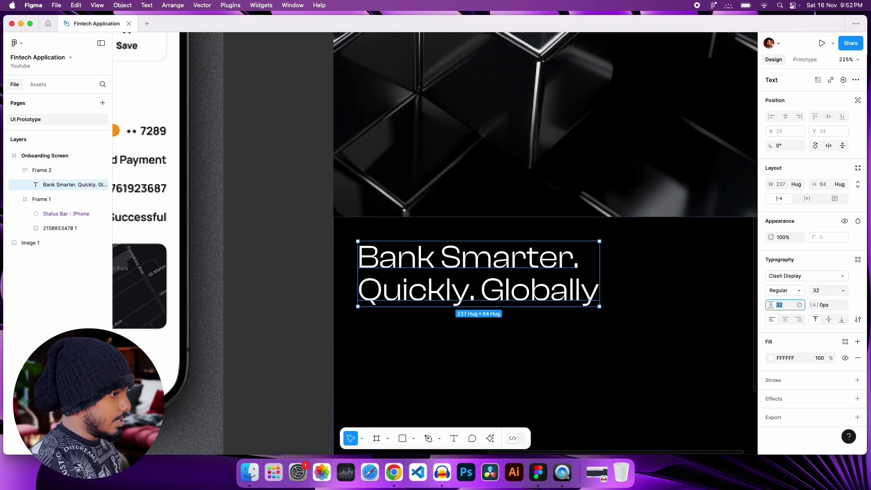
Enlarge the heading to font size 42 and set its line height to 52
click(272, 306)
scroll(293, 318, down, 5)
click(295, 303)
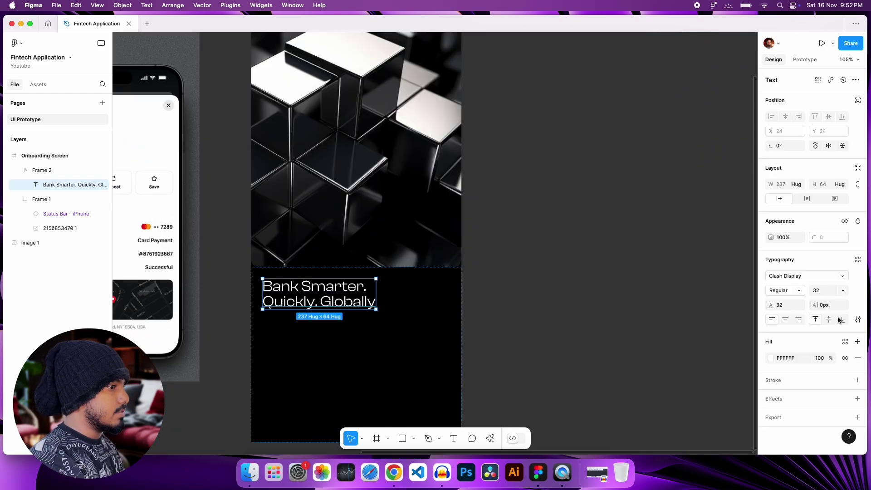
click(825, 294)
key(shift+Up)
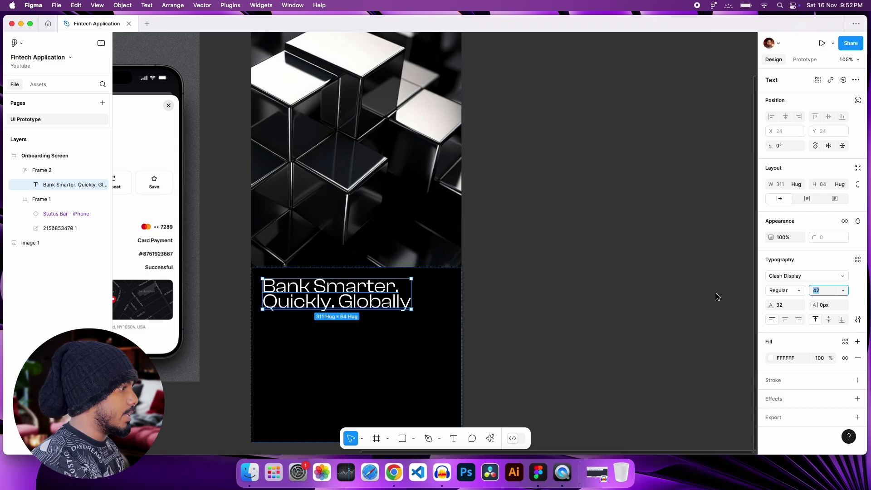
click(784, 307)
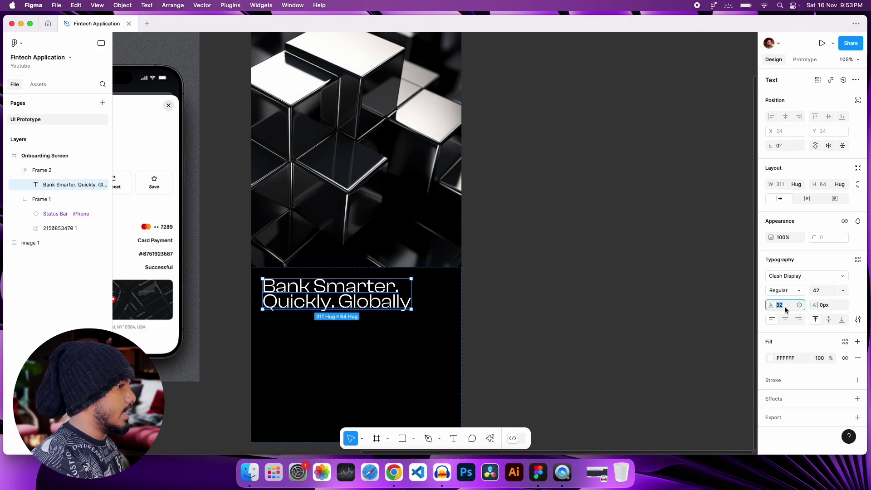
key(shift+Up)
key(shift+Up)
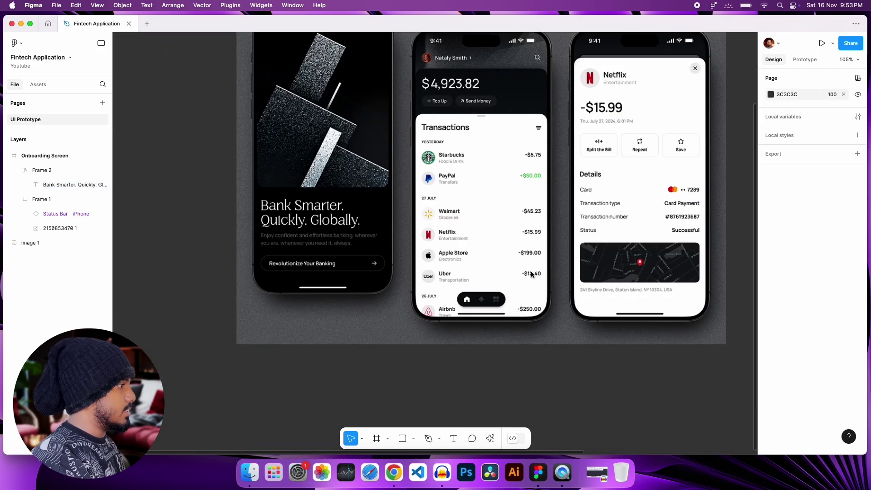
Check the description text in the reference onboarding screen and duplicate the heading text in the new screen
click(276, 261)
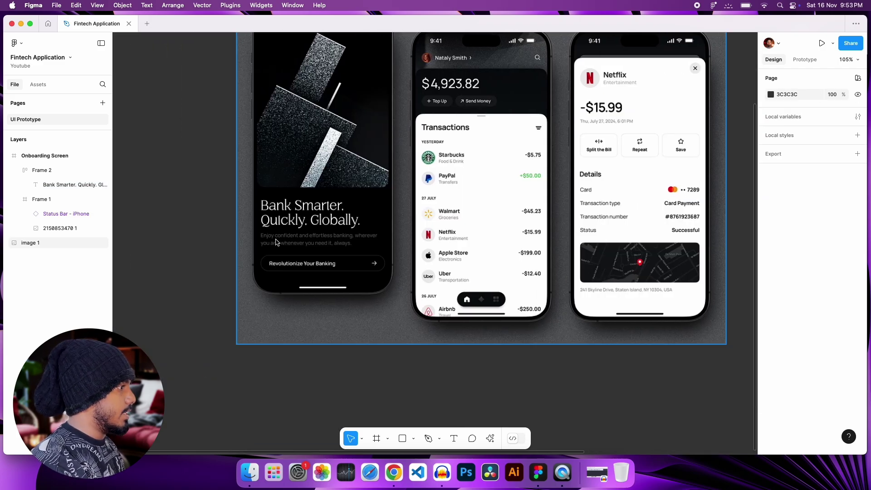
scroll(278, 241, up, 5)
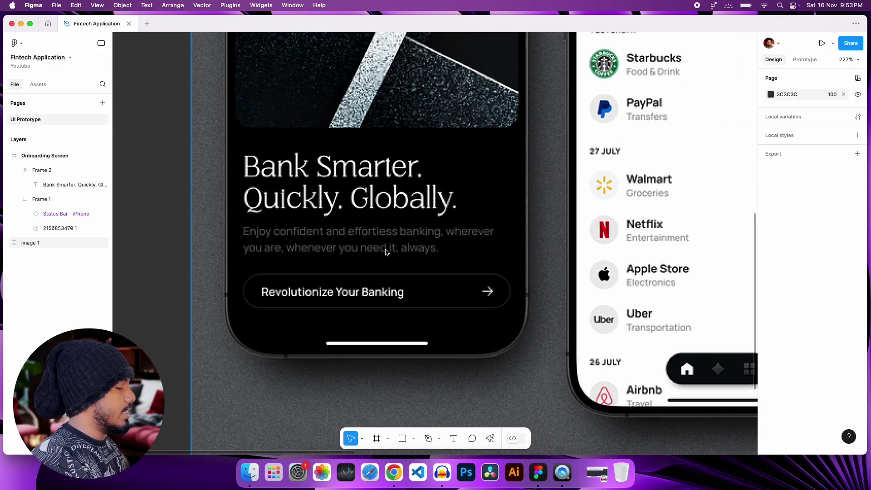
scroll(416, 251, right, 3)
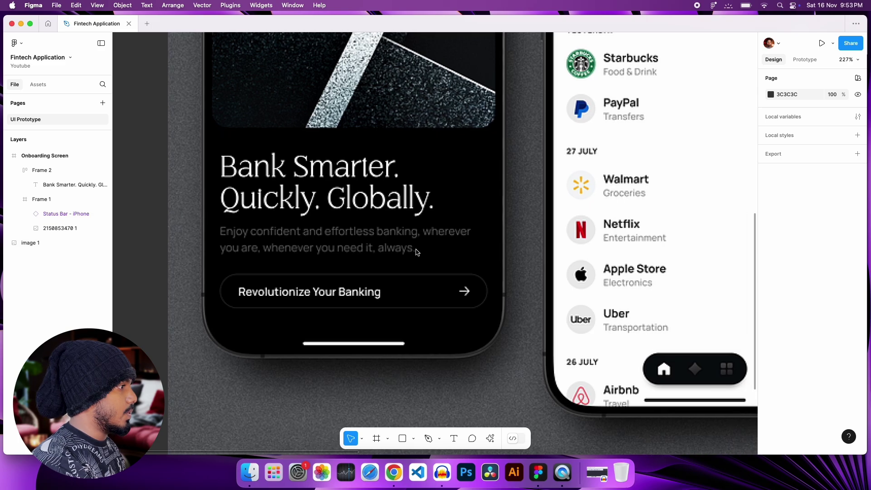
scroll(574, 281, down, 5)
click(498, 250)
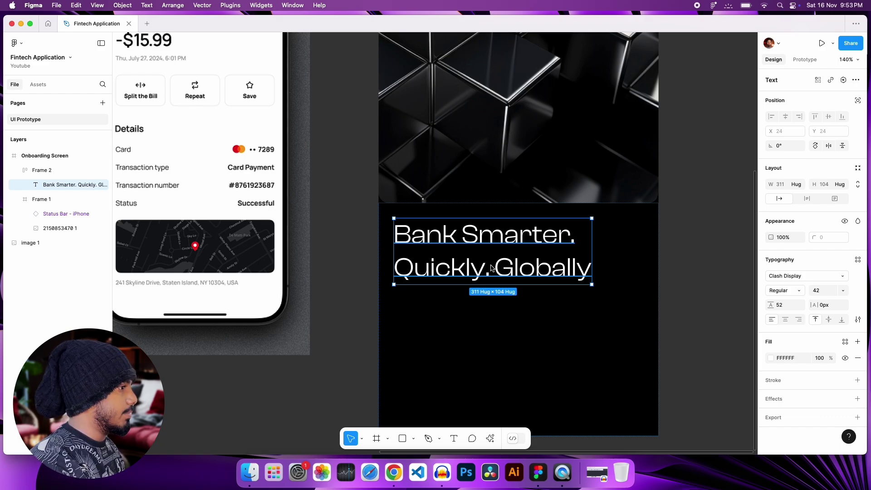
key(super+d)
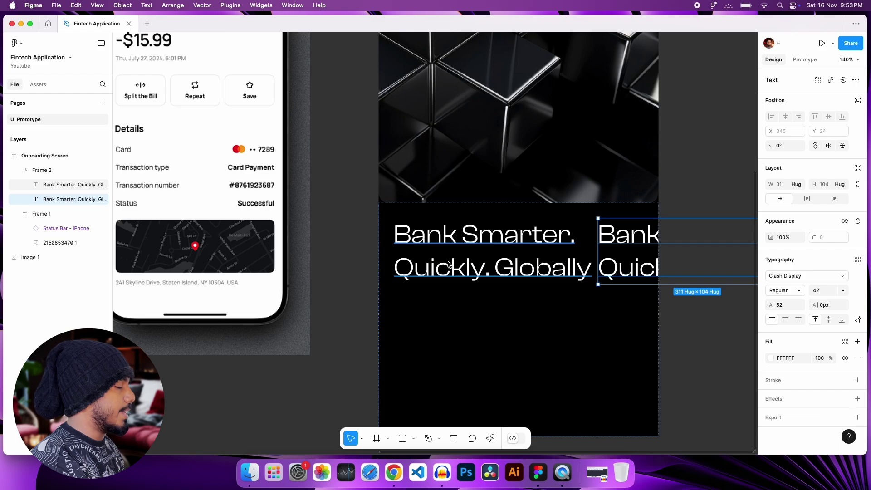
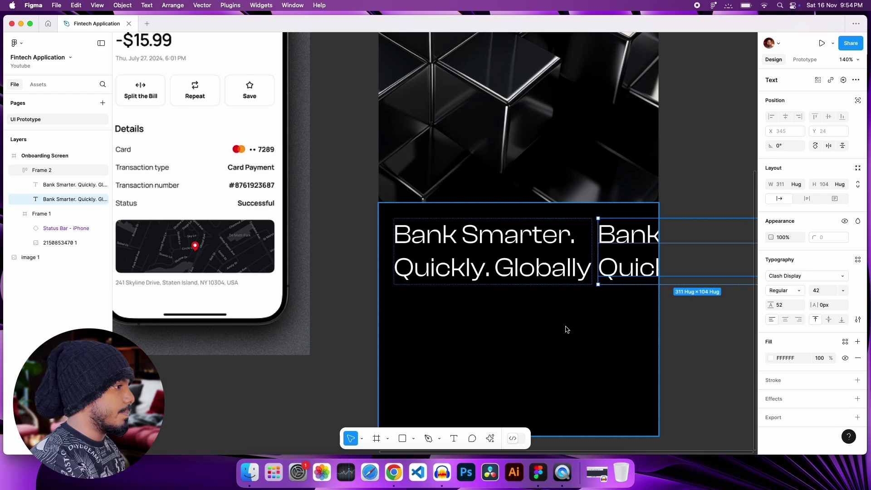
Change the text frame's auto layout direction to vertical so the two text blocks stack
click(388, 214)
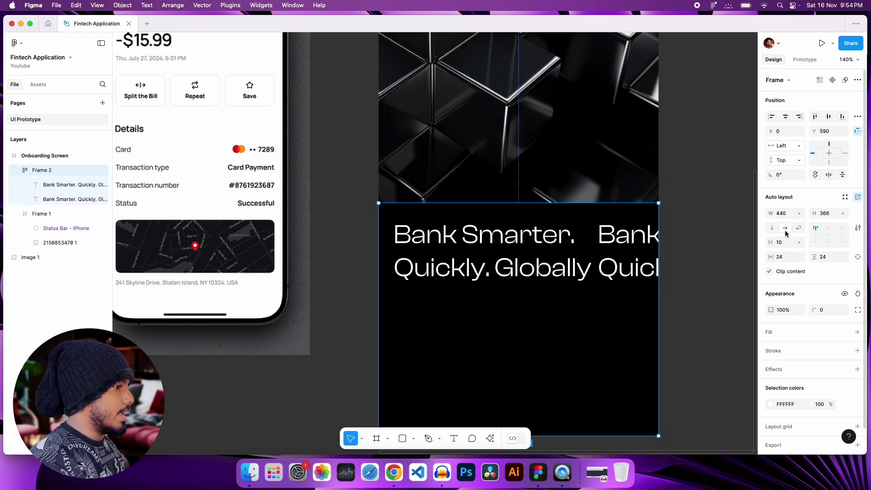
click(533, 247)
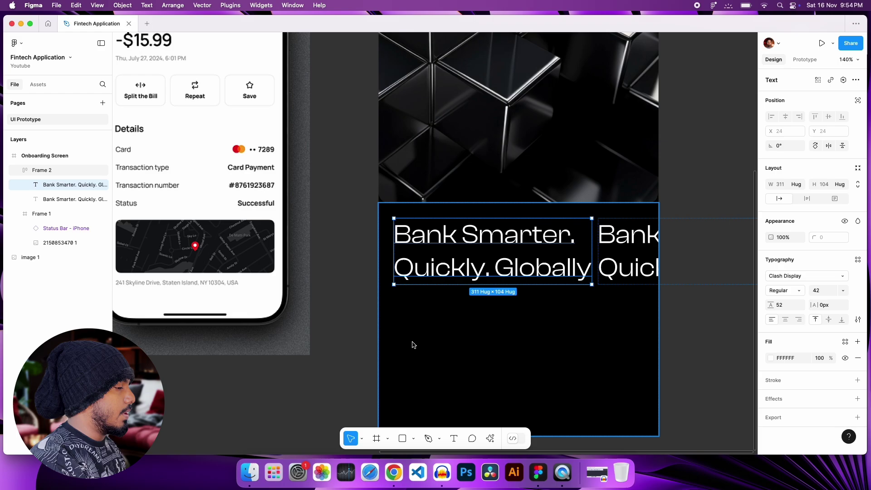
click(476, 348)
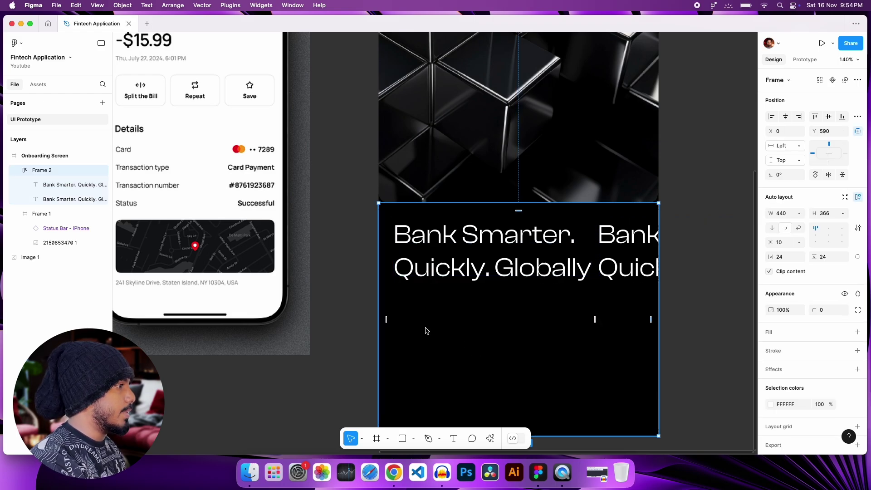
click(772, 229)
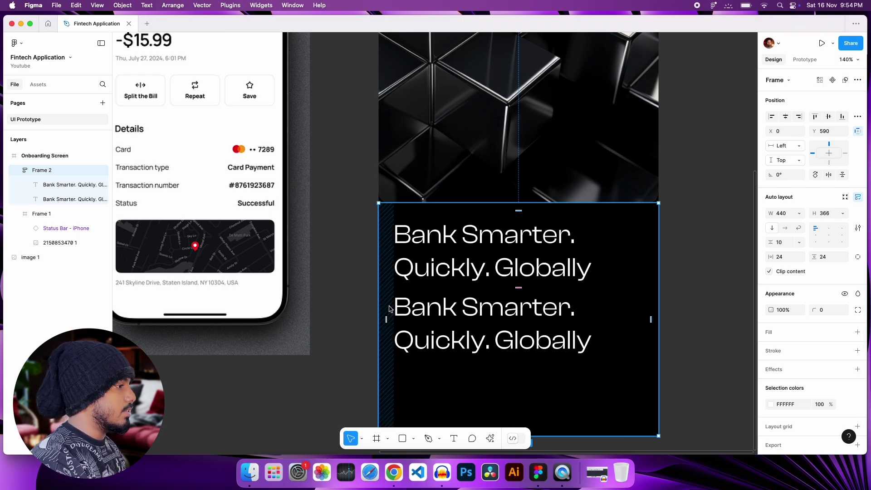
Set the duplicated text's font size to 16 and its line height to 22, keeping the Regular weight
click(451, 316)
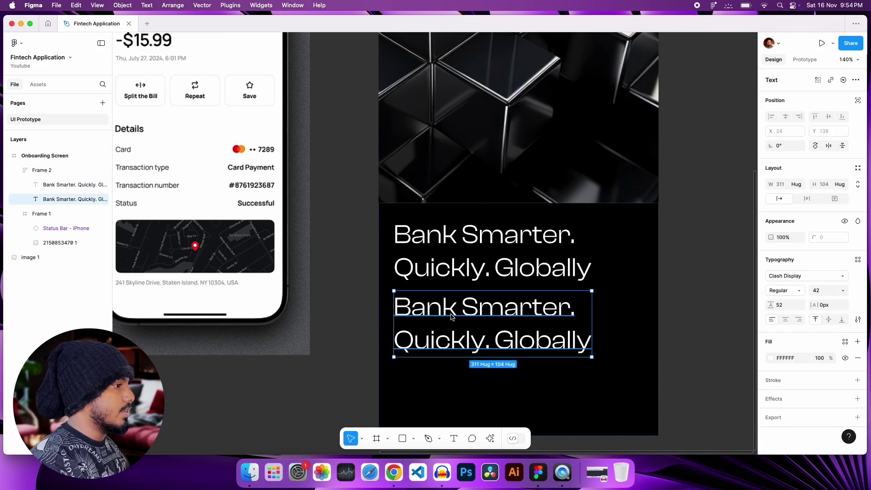
click(818, 292)
text(16)
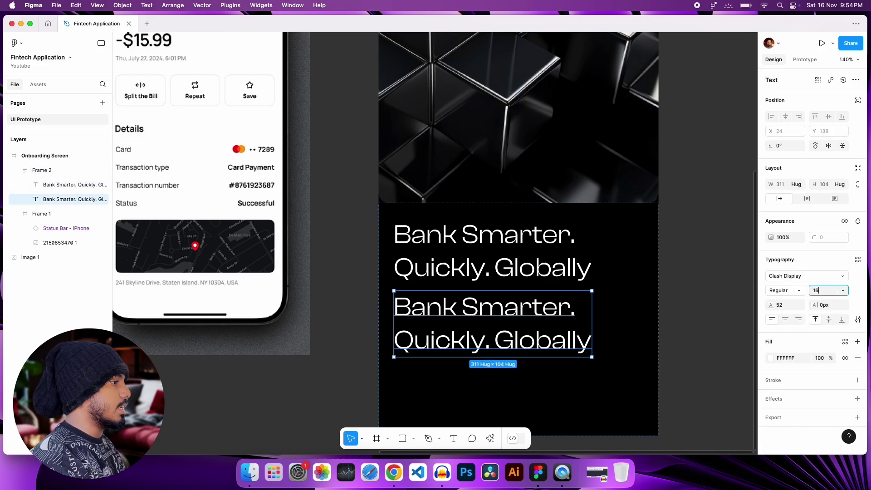
key(Return)
click(794, 292)
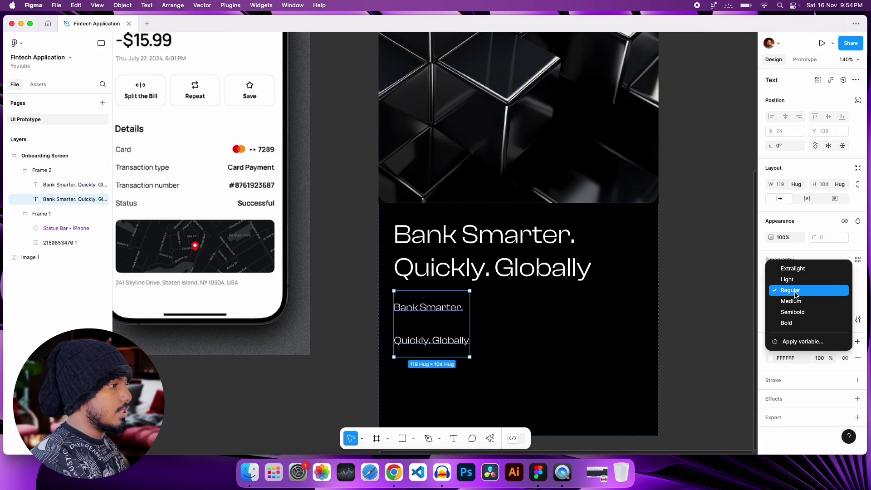
click(794, 292)
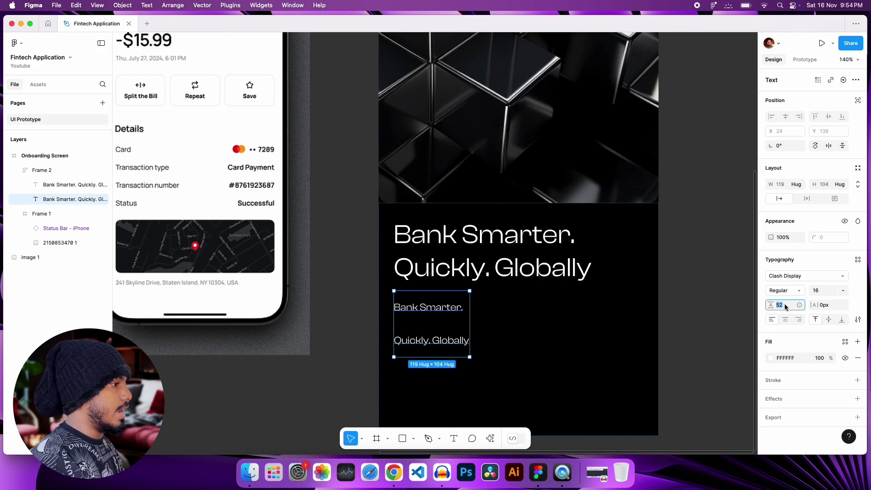
text(22)
key(Return)
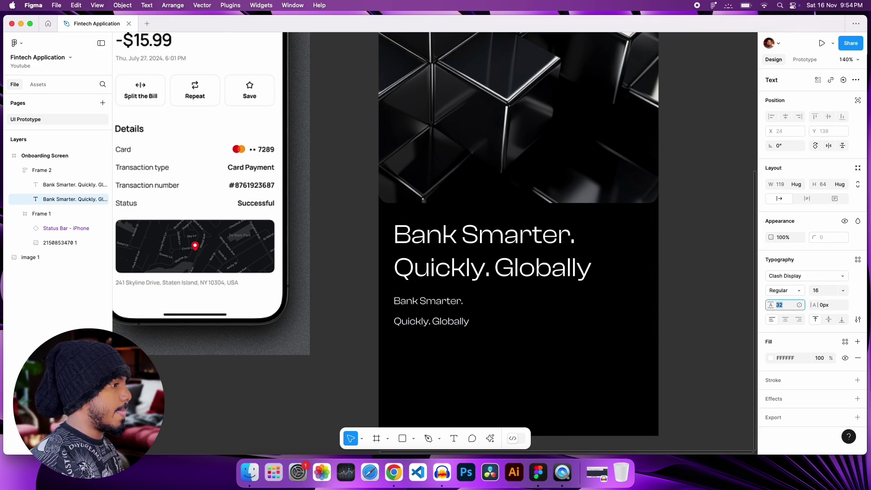
Reduce the duplicated text's font size to 14 and clear its wording
click(823, 290)
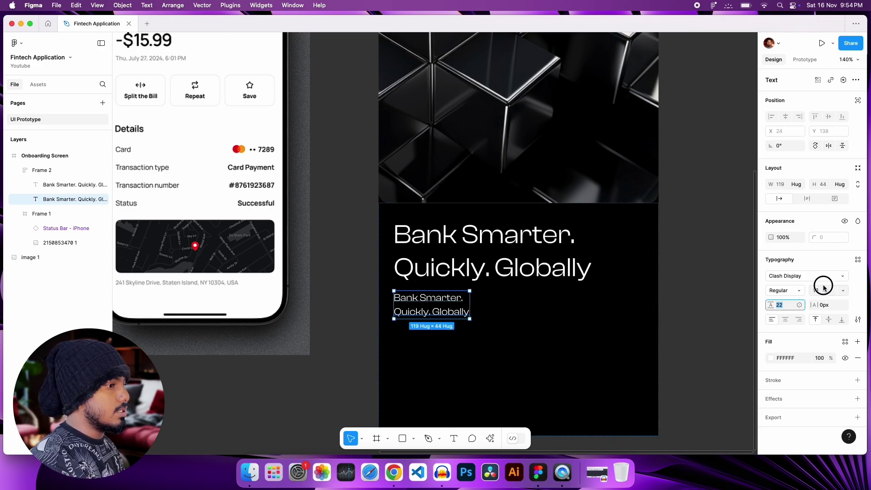
text(14)
key(Return)
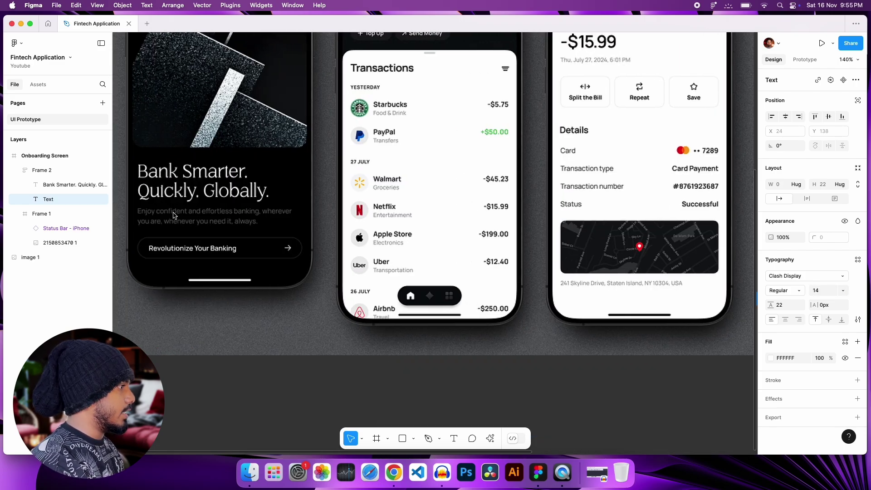
Generate the empty text's wording with the AI rewrite prompt "Short two line description for fintech application" and dismiss the completion notice
scroll(565, 351, right, 10)
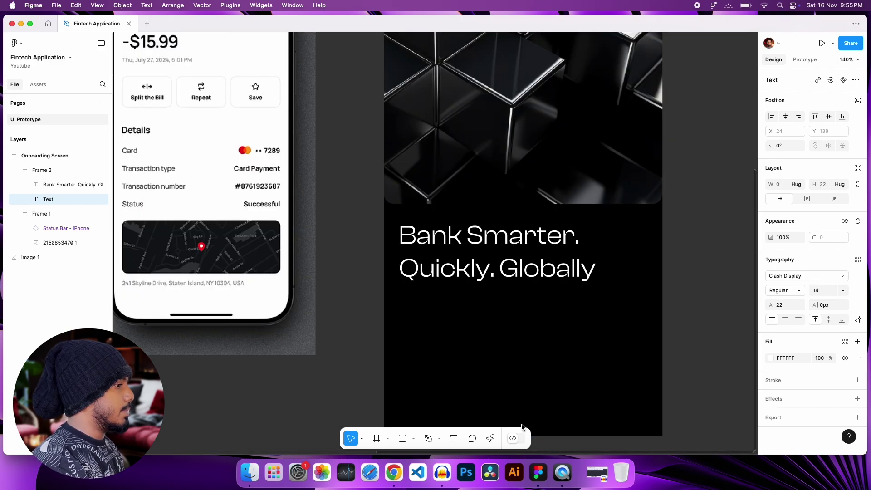
click(491, 437)
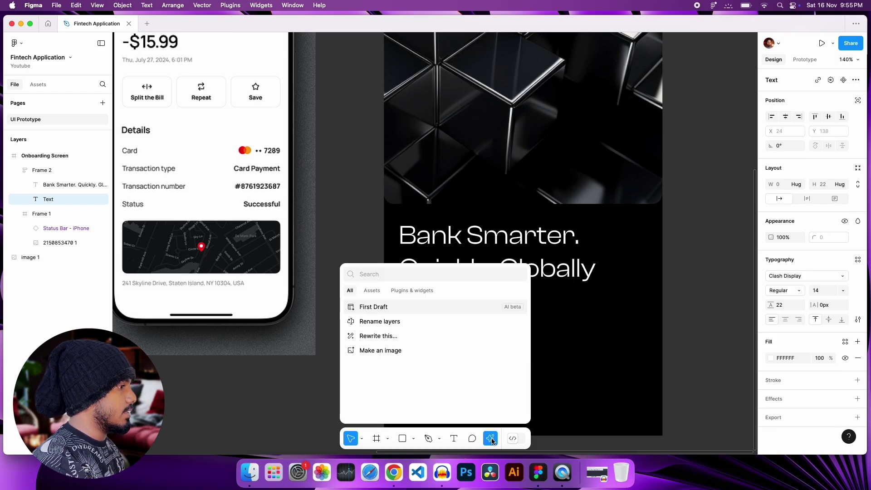
click(399, 338)
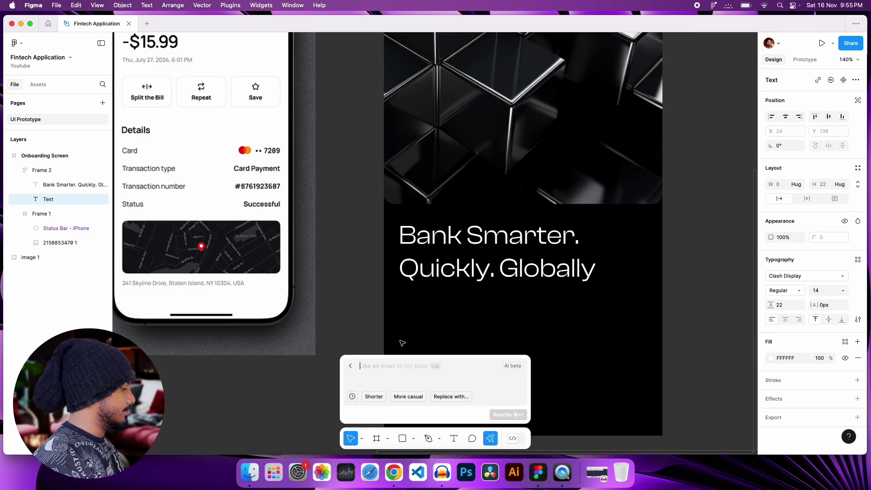
text(Short two l)
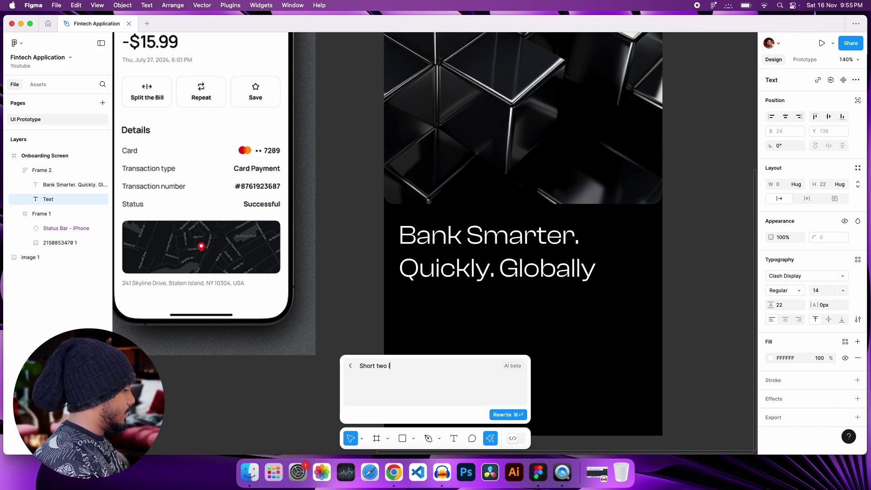
key(BackSpace)
key(BackSpace)
key(BackSpace)
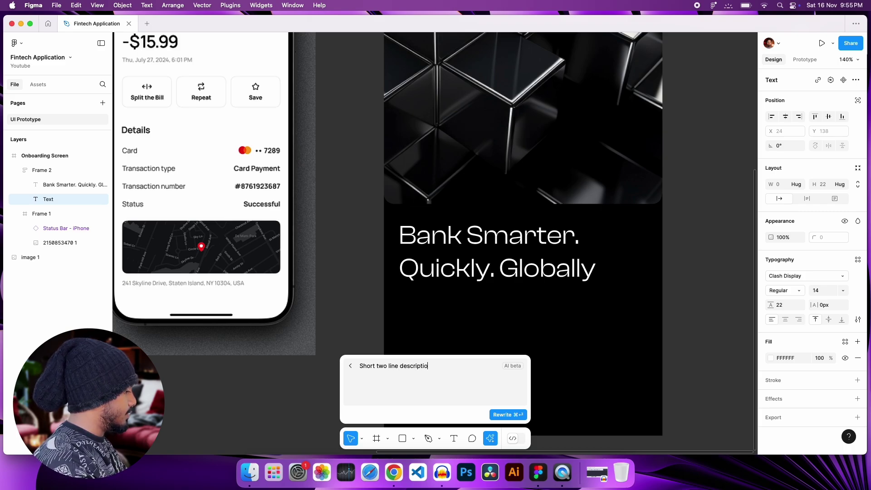
text(intech app)
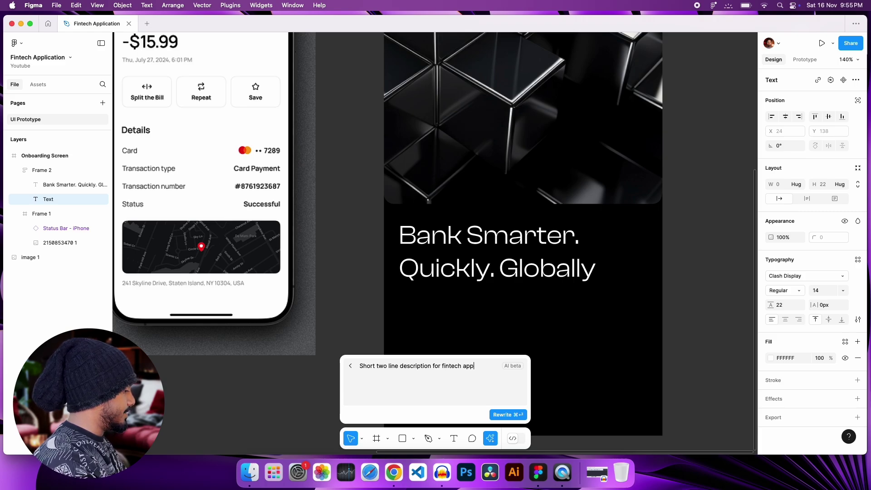
text(tion)
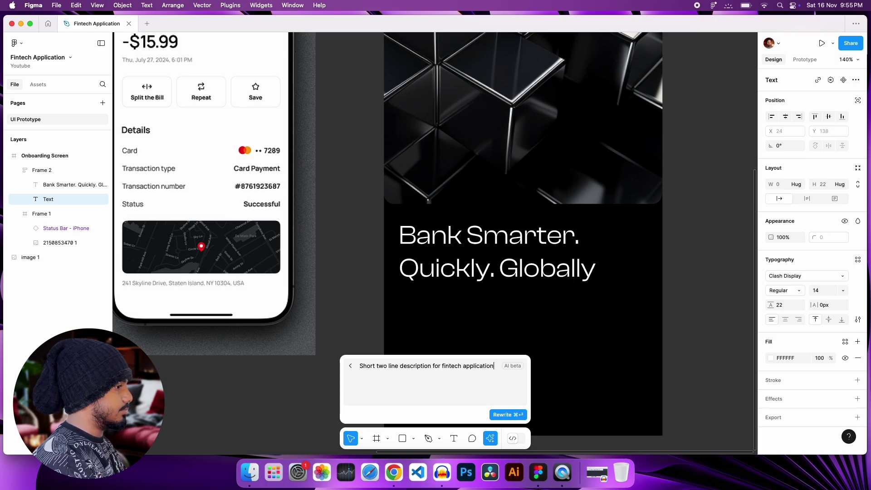
click(503, 414)
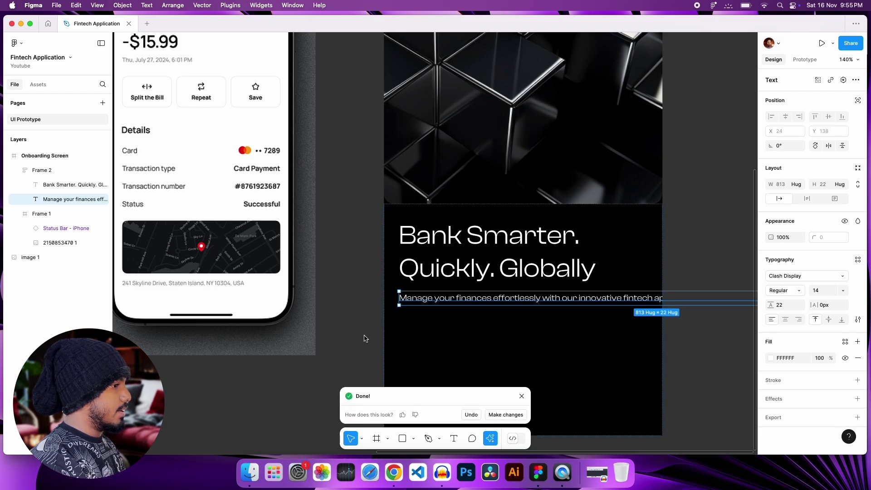
scroll(401, 340, right, 5)
scroll(399, 340, down, 2)
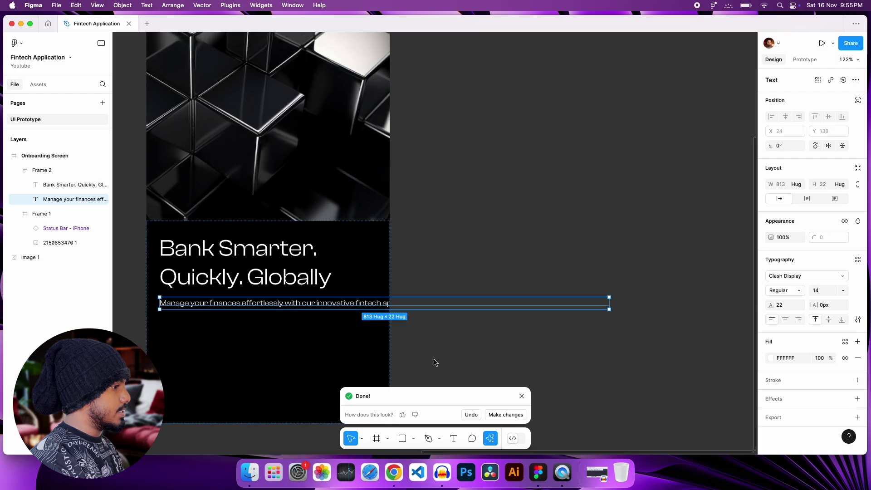
click(522, 396)
scroll(283, 366, left, 3)
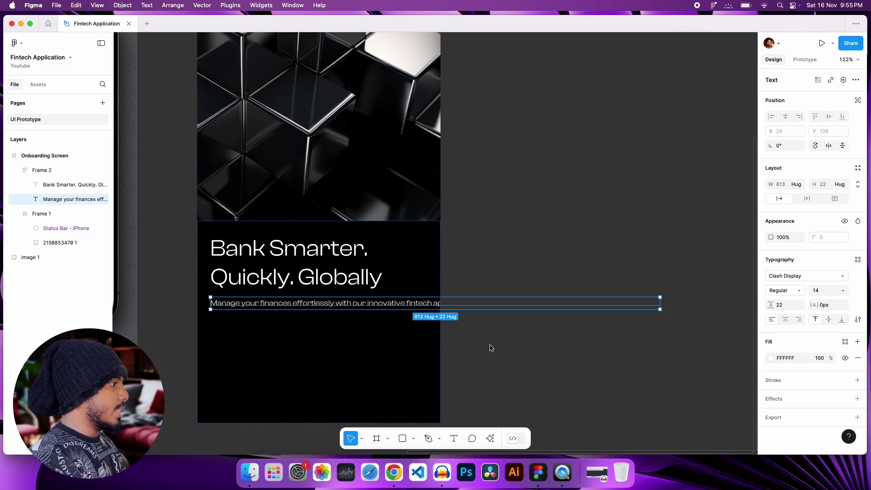
Inspect the cut-off description line and turn off content clipping for the Onboarding Screen frame
scroll(488, 349, left, 5)
click(355, 350)
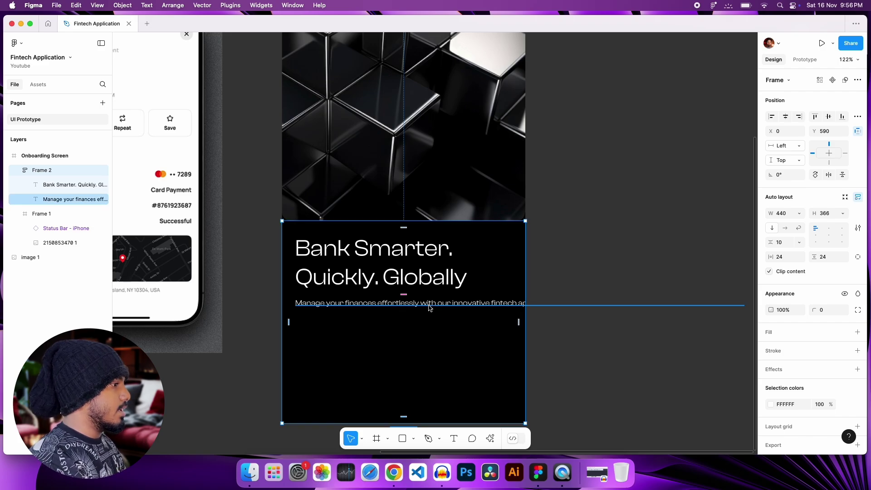
scroll(430, 308, up, 5)
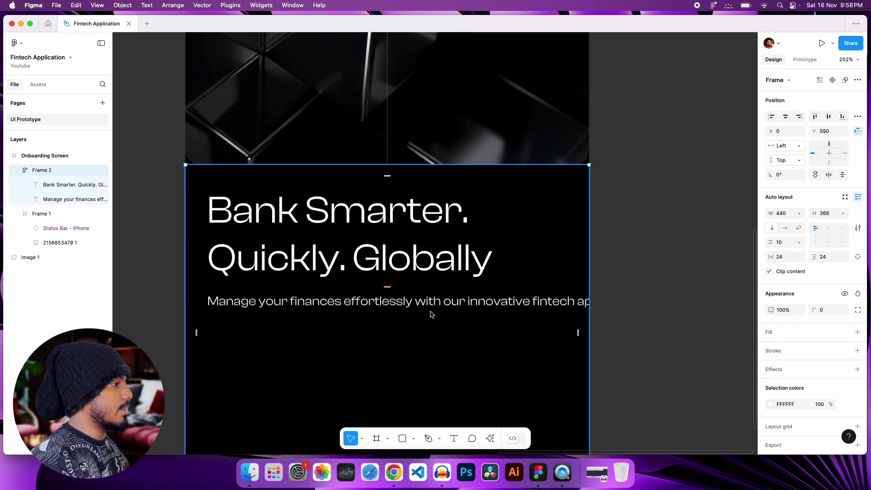
click(421, 304)
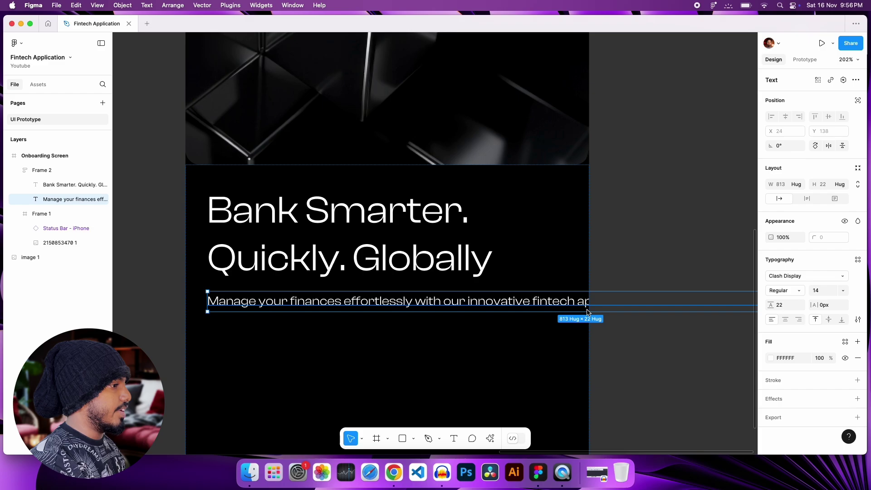
scroll(683, 313, down, 5)
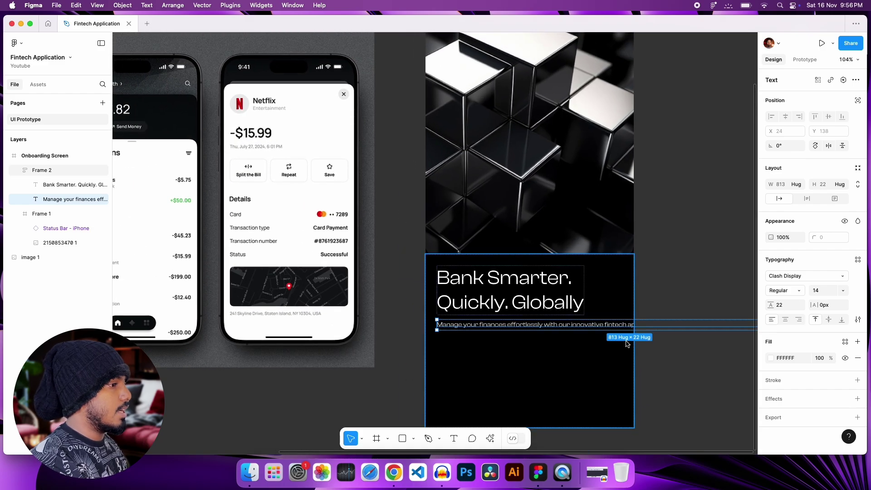
scroll(424, 91, up, 4)
click(431, 81)
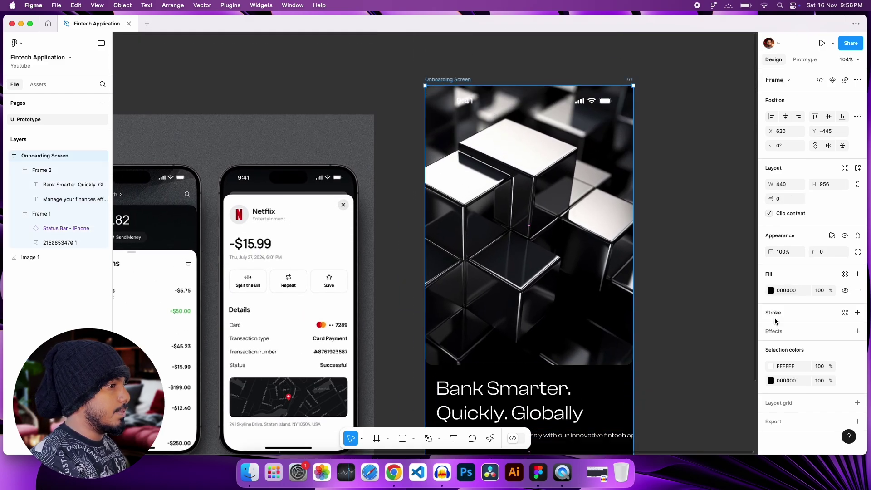
click(769, 213)
Turn off content clipping for the auto layout frame that holds the heading and description
scroll(725, 267, down, 3)
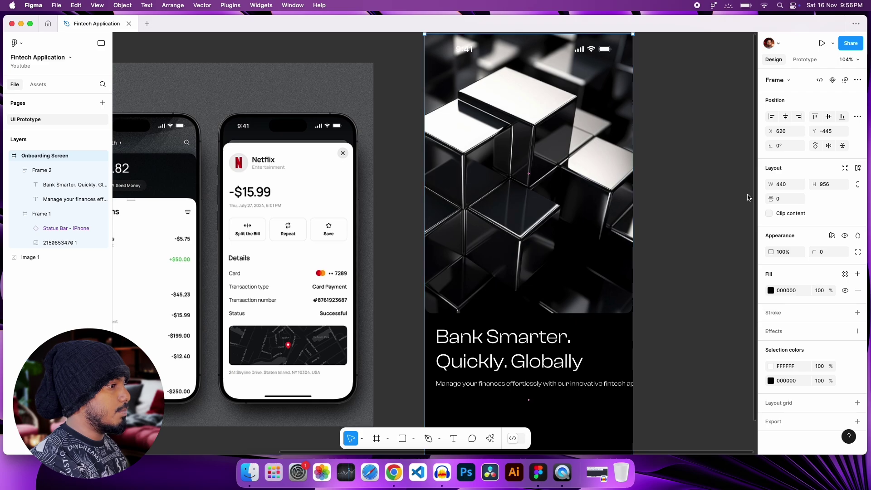
click(543, 388)
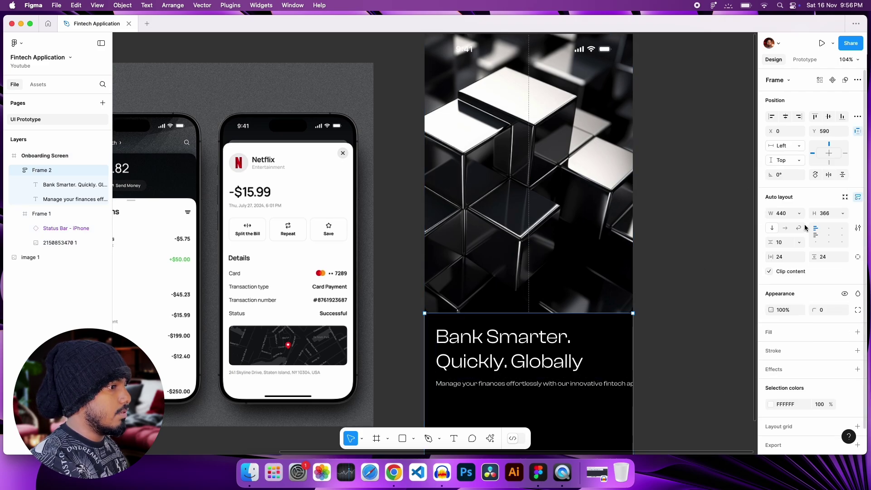
click(769, 272)
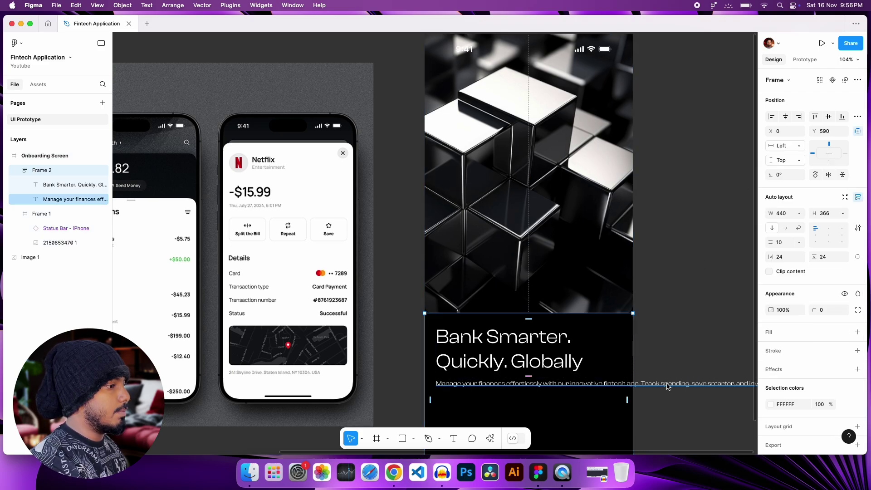
Turn content clipping back on for both the heading-and-description auto layout frame and the Onboarding Screen frame
scroll(667, 388, right, 5)
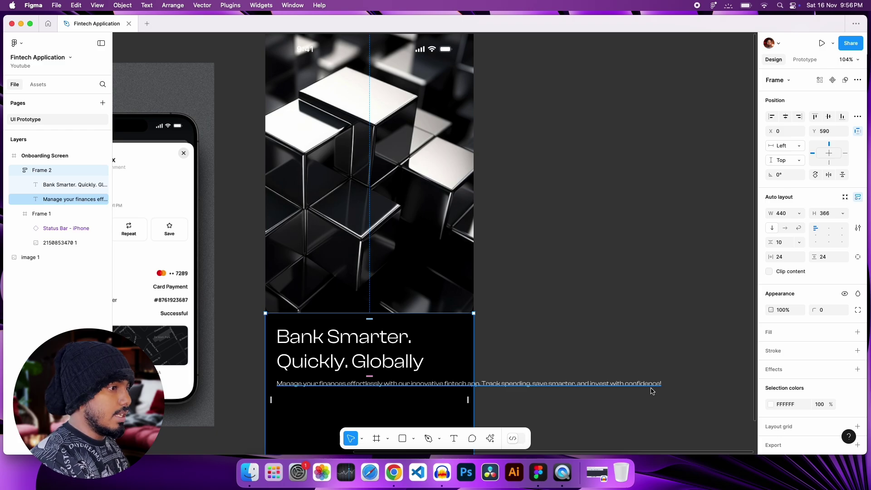
click(769, 271)
scroll(511, 238, up, 5)
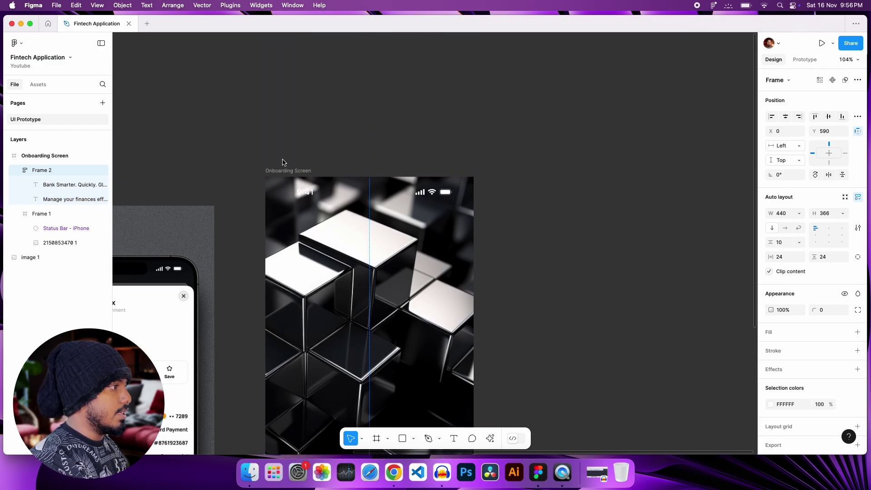
click(283, 170)
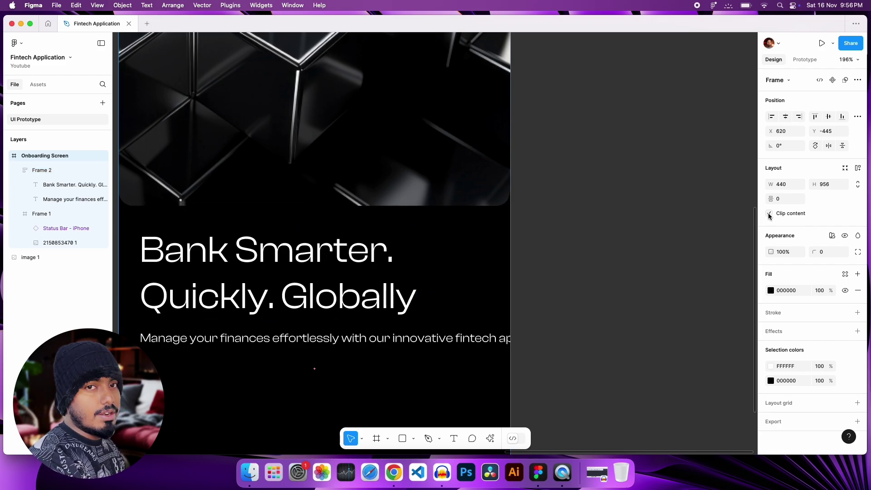
scroll(408, 272, down, 2)
scroll(409, 272, left, 2)
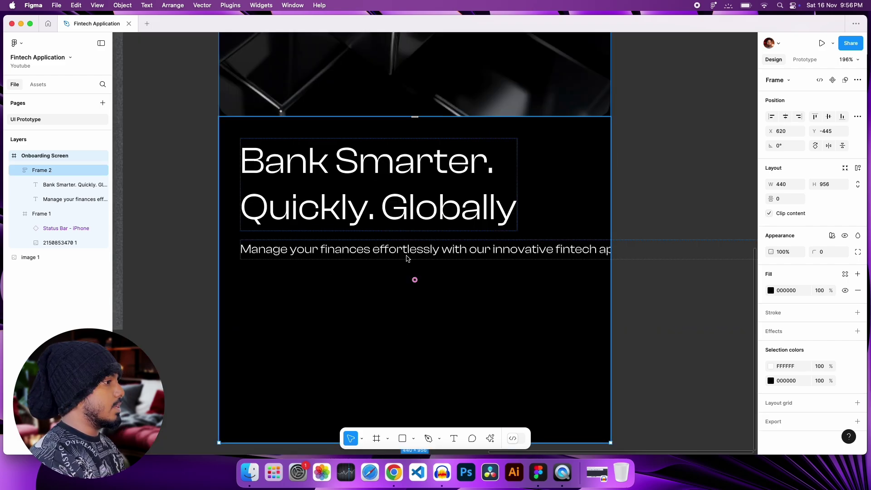
Set the description text's width to Fill container so it wraps inside the frame, and check its side margins
click(403, 253)
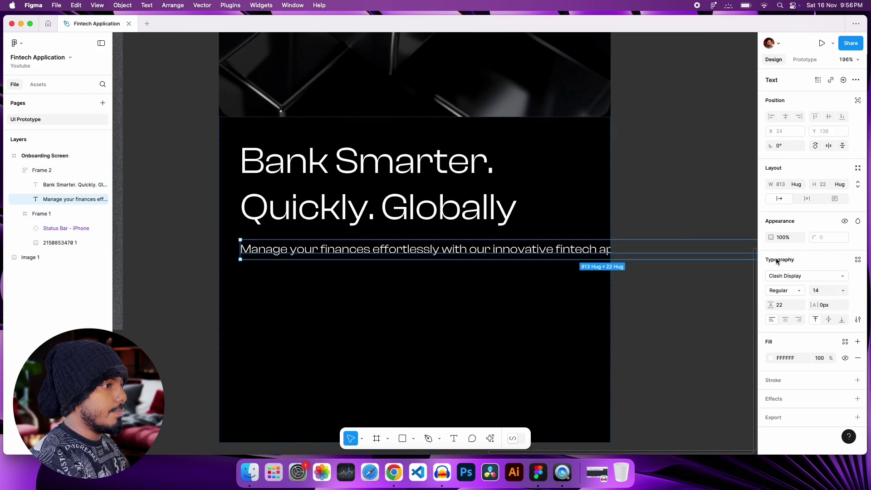
click(798, 184)
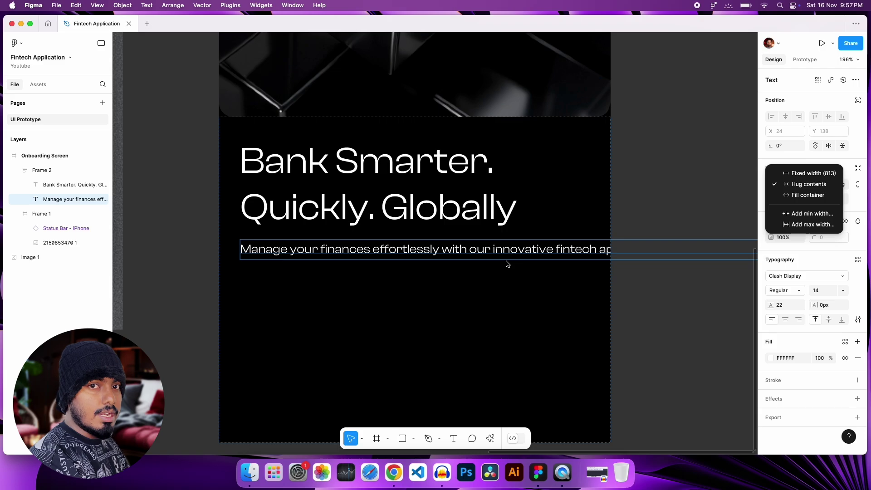
click(805, 195)
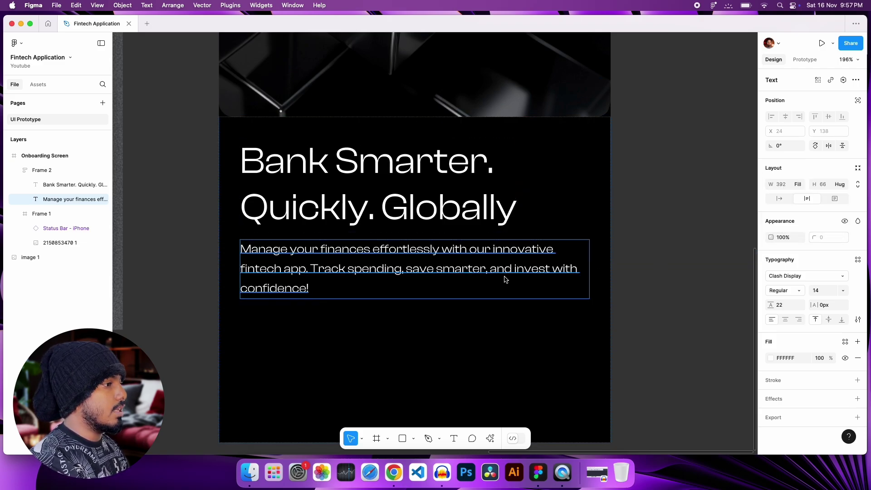
key(alt)
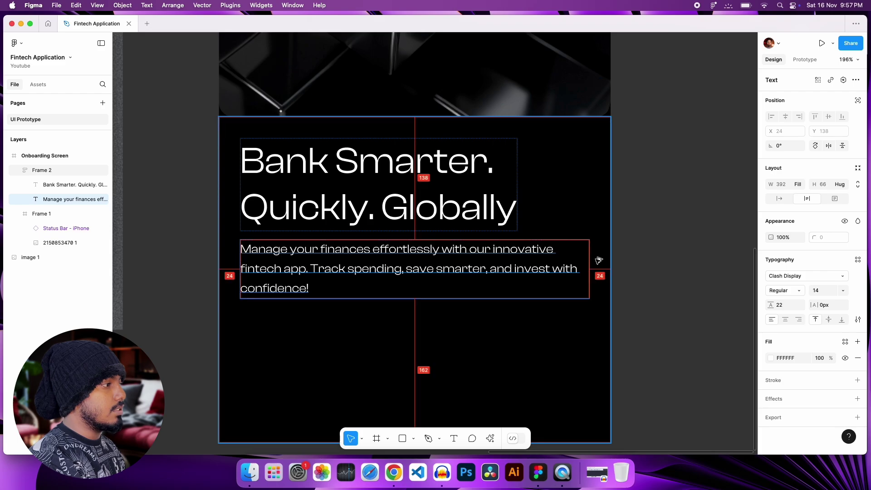
Recolor the description text from white to a dark gray like the description in the reference screen
click(655, 311)
scroll(488, 331, down, 5)
scroll(416, 257, up, 10)
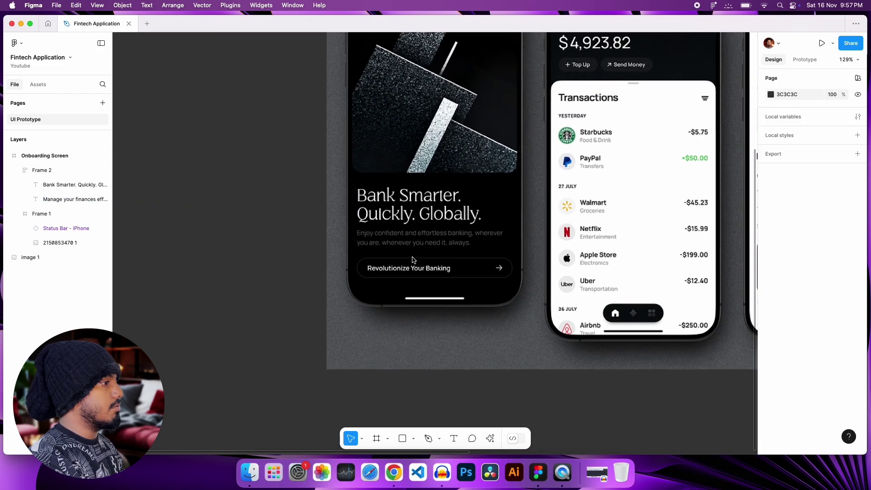
scroll(418, 217, up, 1)
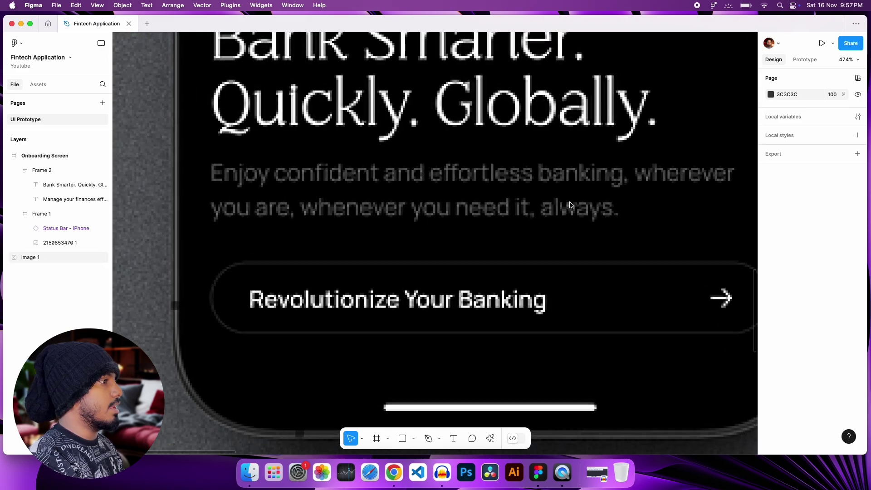
scroll(574, 204, right, 15)
scroll(569, 208, down, 2)
scroll(570, 207, down, 5)
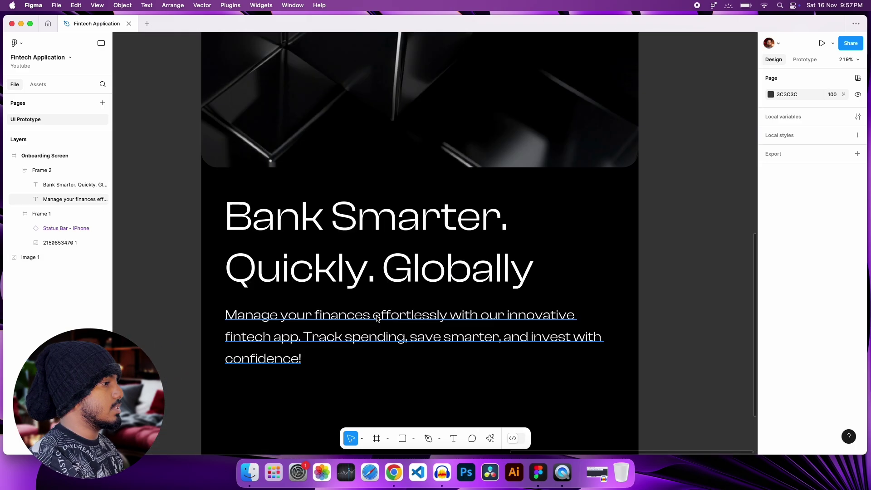
click(585, 338)
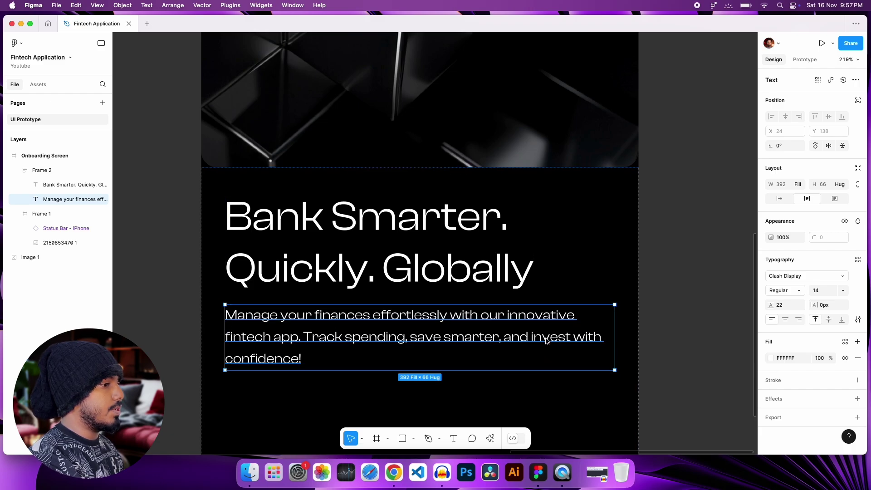
click(771, 358)
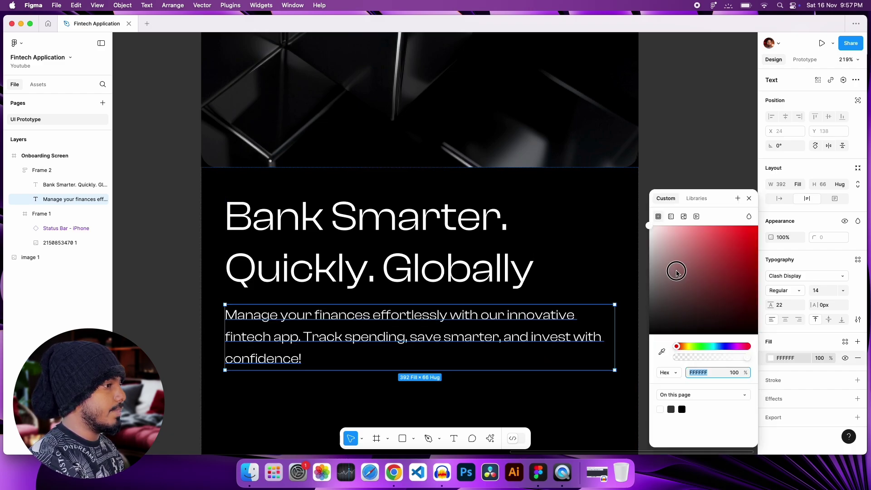
drag(677, 268, 604, 286)
key(Escape)
key(shift+1)
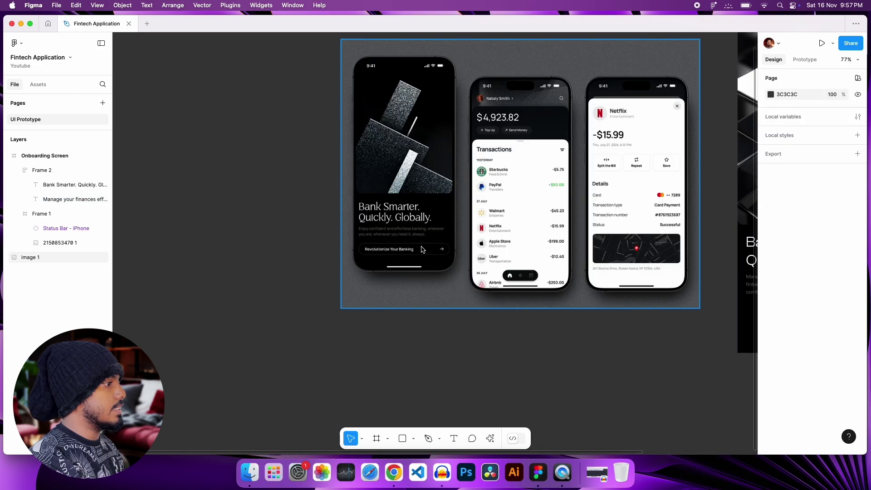
Add a text line reading "Revolutionise Your Banking" below the description in the auto layout frame, following the reference button's label
scroll(422, 249, up, 10)
scroll(589, 276, down, 5)
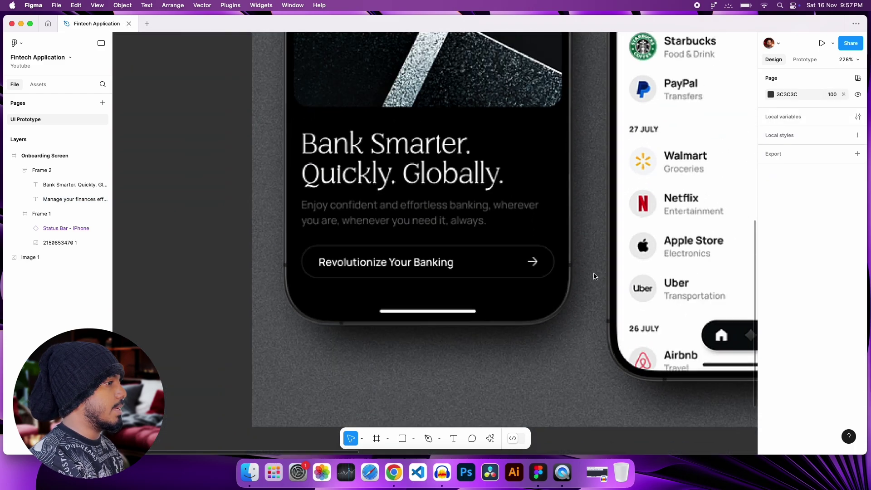
scroll(594, 275, right, 10)
scroll(596, 276, down, 4)
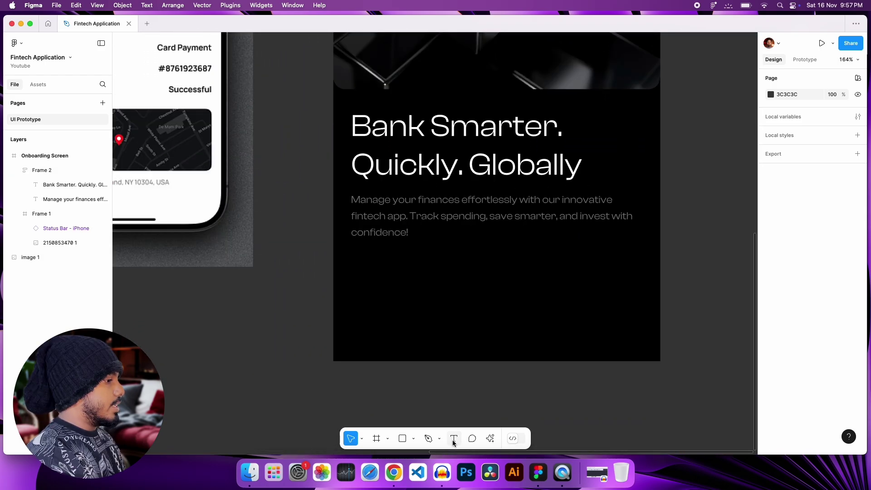
click(454, 438)
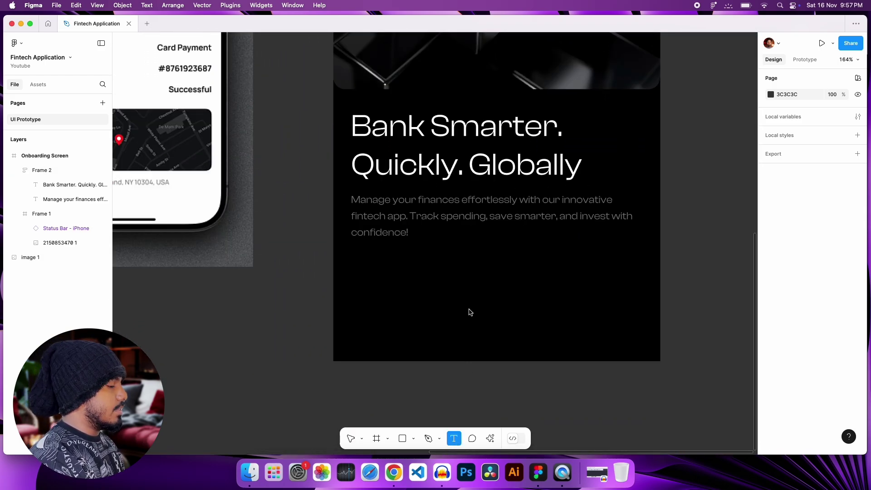
scroll(470, 313, down, 3)
scroll(476, 312, right, 5)
scroll(385, 229, up, 6)
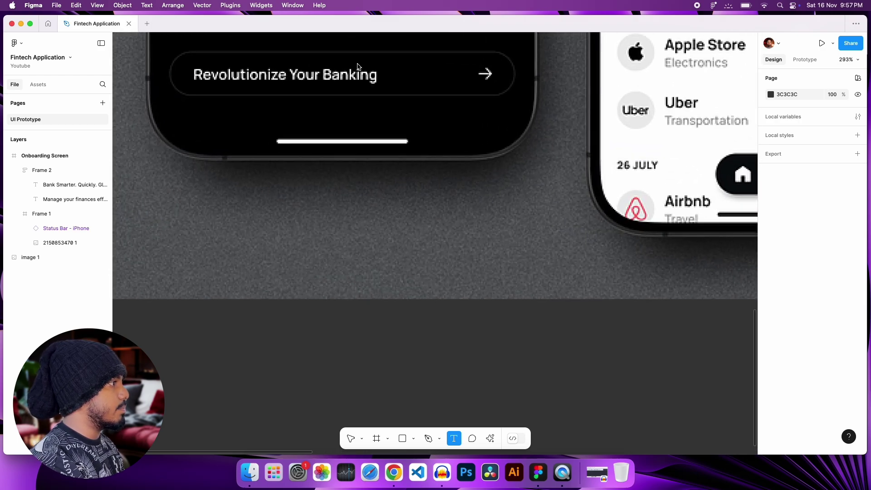
scroll(623, 214, down, 6)
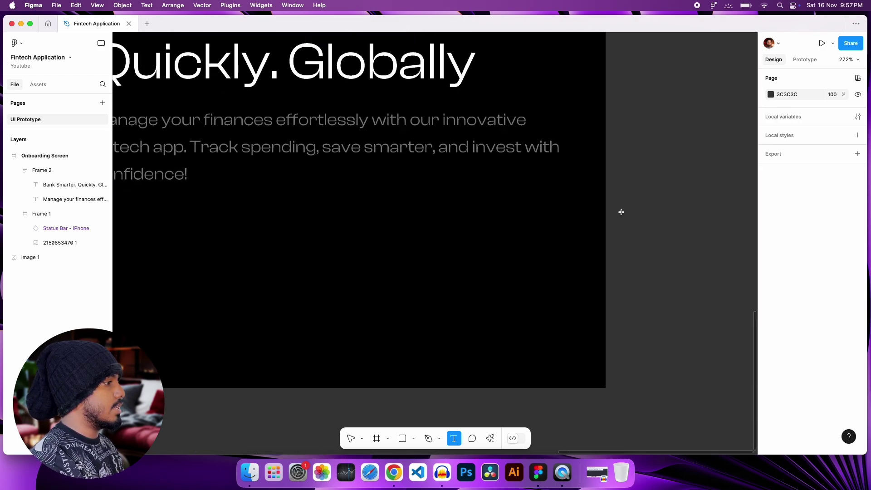
scroll(410, 243, up, 5)
click(492, 266)
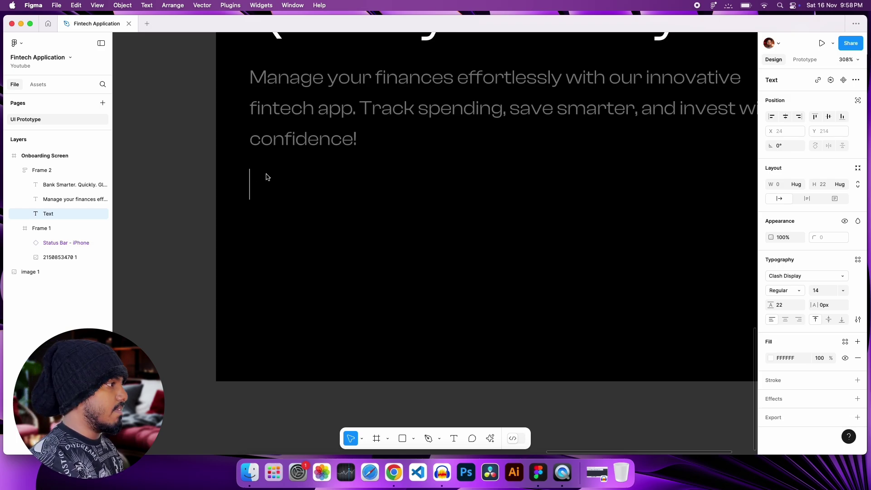
text(R)
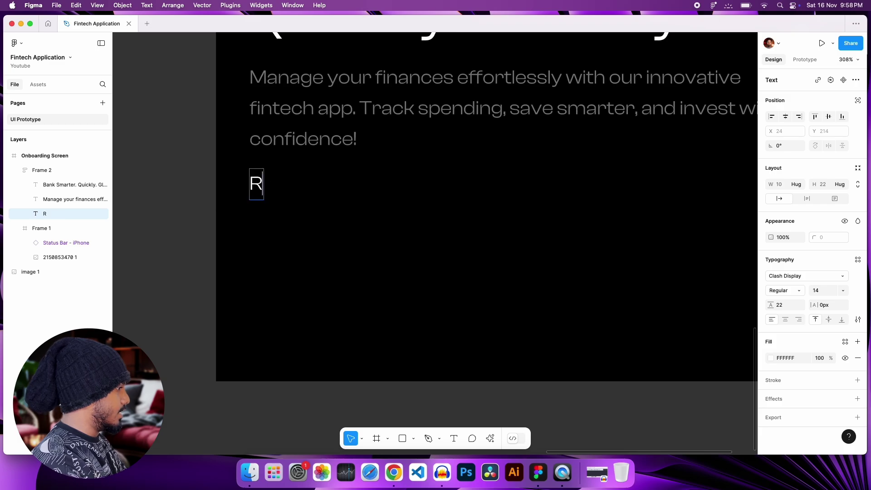
text(evo)
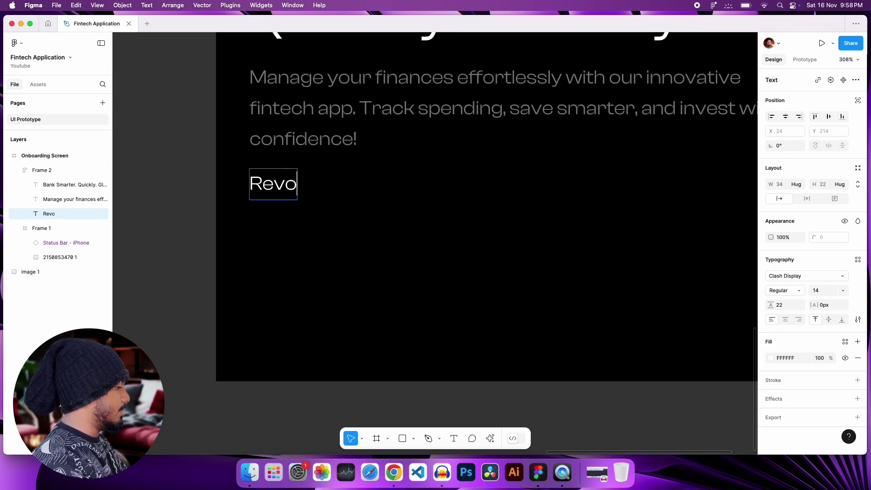
text(lutioniz)
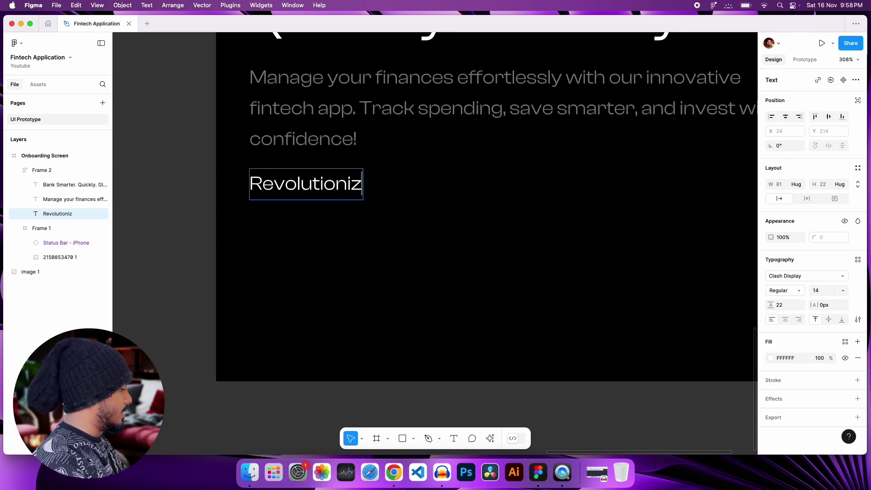
text(e Yo)
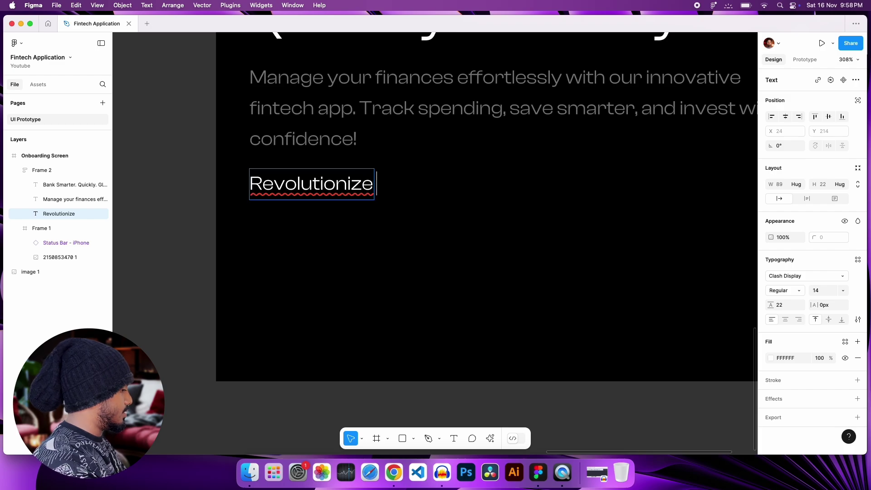
text(ur B)
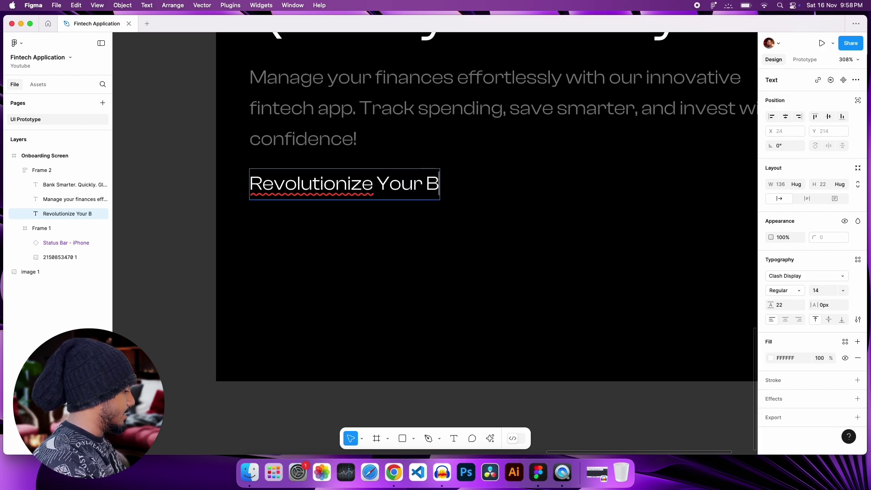
text(anking)
Replace the wording of the new text line below the description with "Get Started"
scroll(182, 189, down, 5)
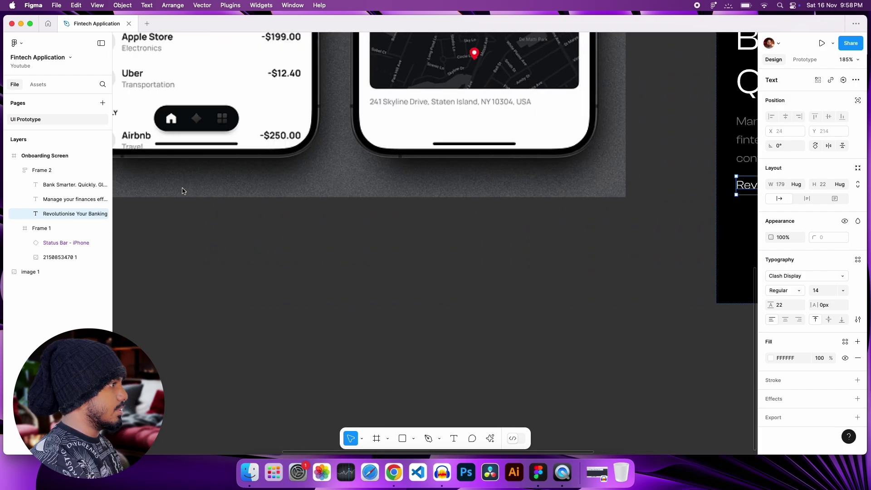
scroll(183, 189, down, 10)
scroll(182, 190, down, 3)
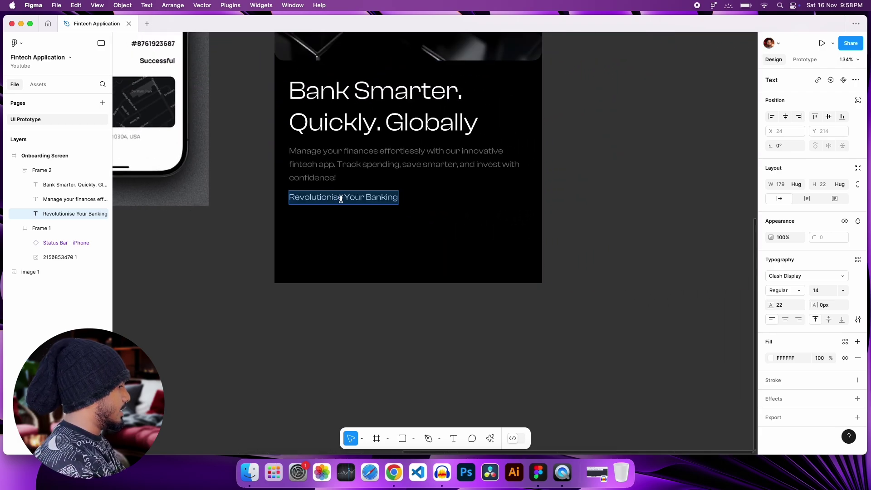
text(Get Started)
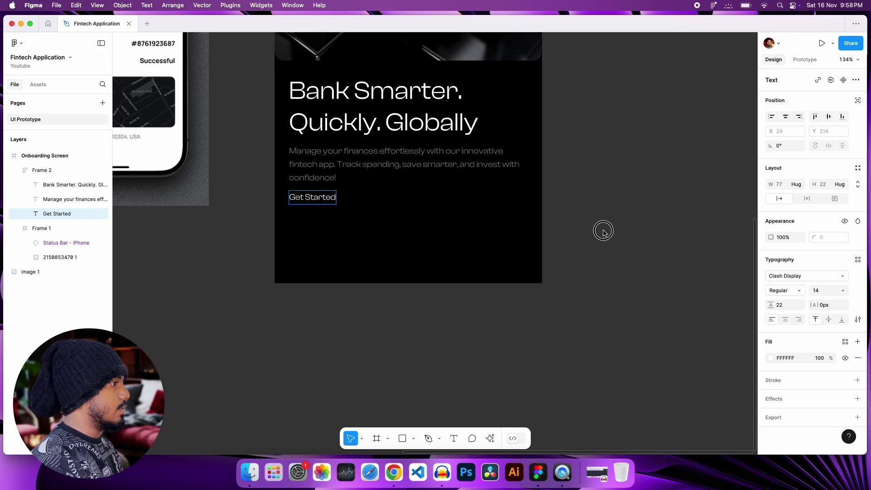
key(Escape)
scroll(603, 231, up, 3)
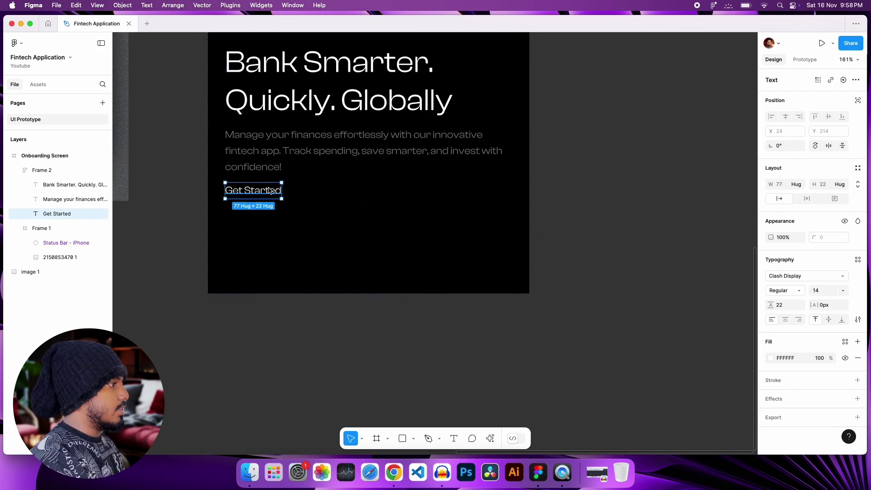
scroll(302, 247, up, 5)
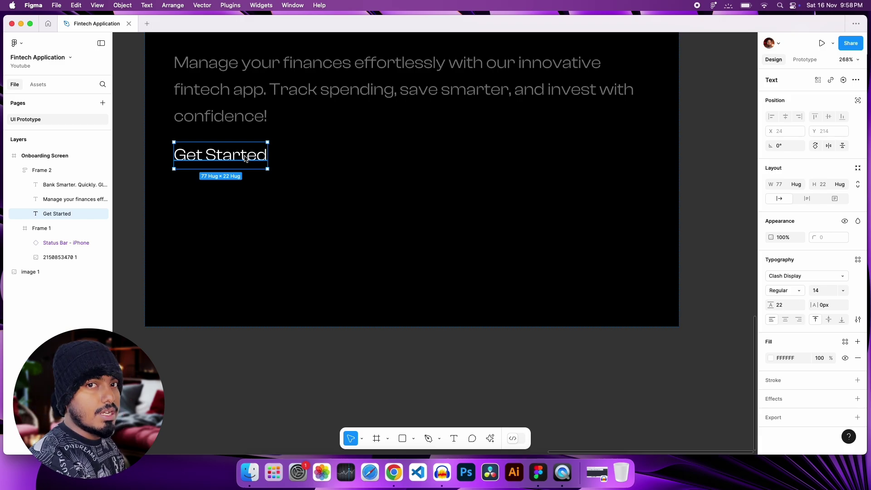
Wrap the "Get Started" text in its own auto layout frame as the base of the button
scroll(390, 239, down, 5)
scroll(334, 234, left, 5)
scroll(334, 233, up, 3)
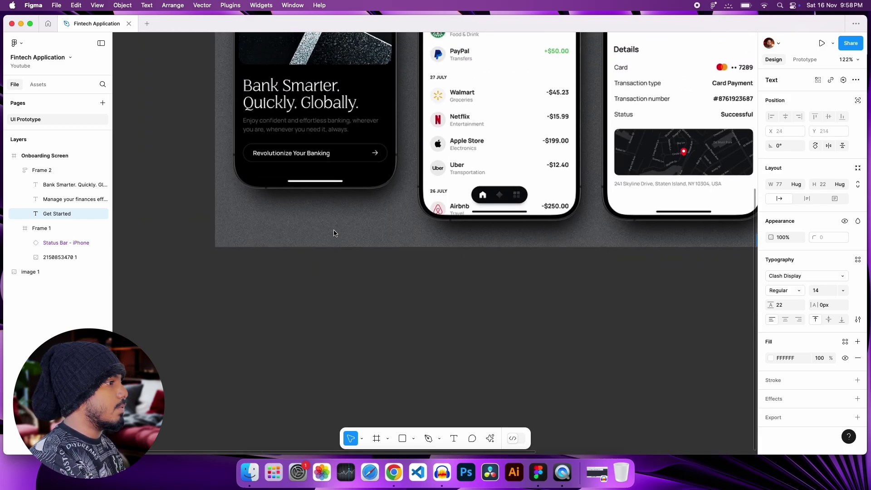
scroll(567, 195, right, 10)
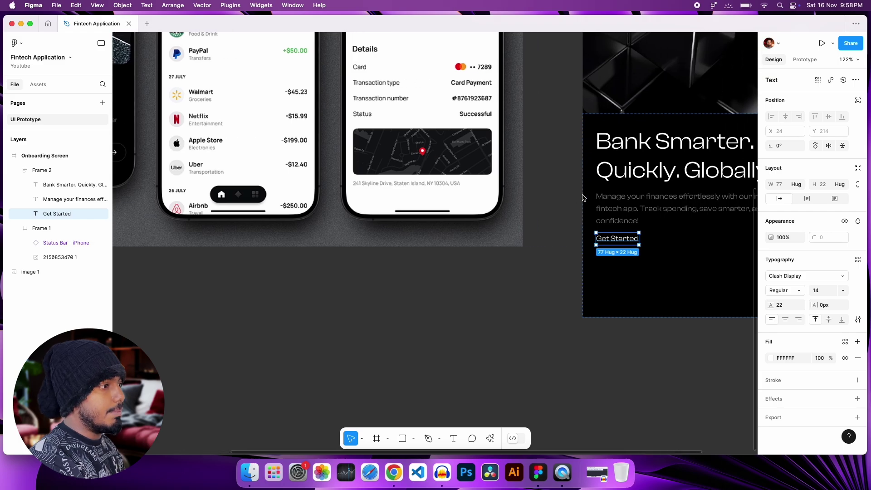
scroll(371, 223, up, 5)
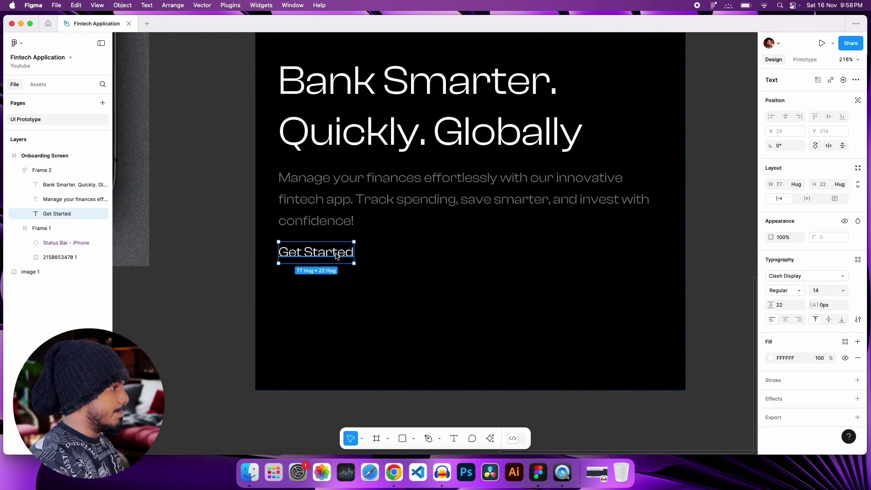
key(shift+a)
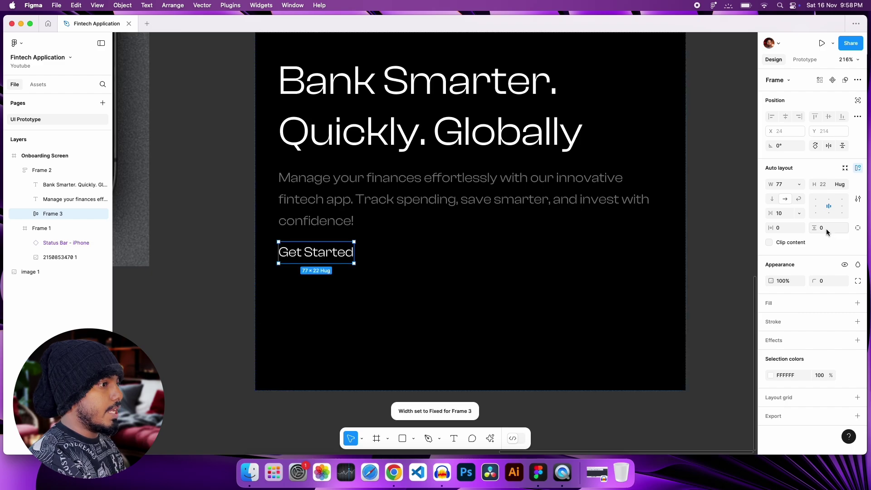
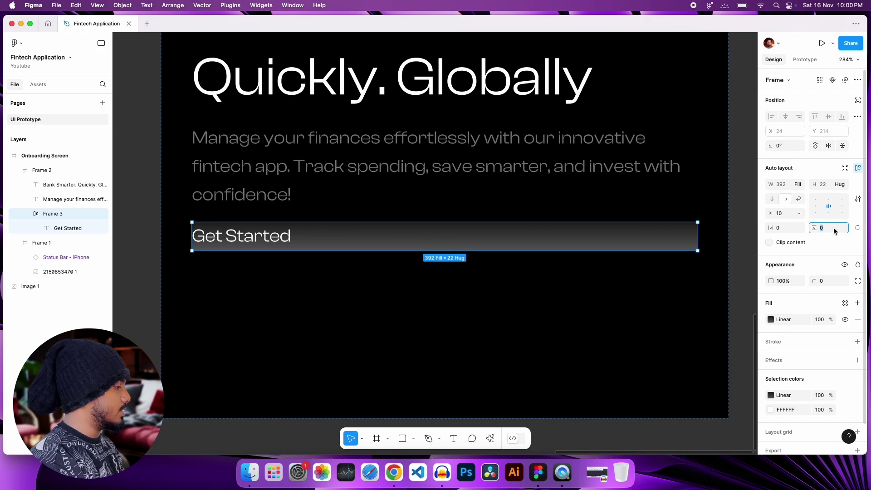
Set the vertical padding of the "Get Started" button frame to 12 and compare it with the reference screens
text(12)
key(Return)
scroll(679, 296, down, 3)
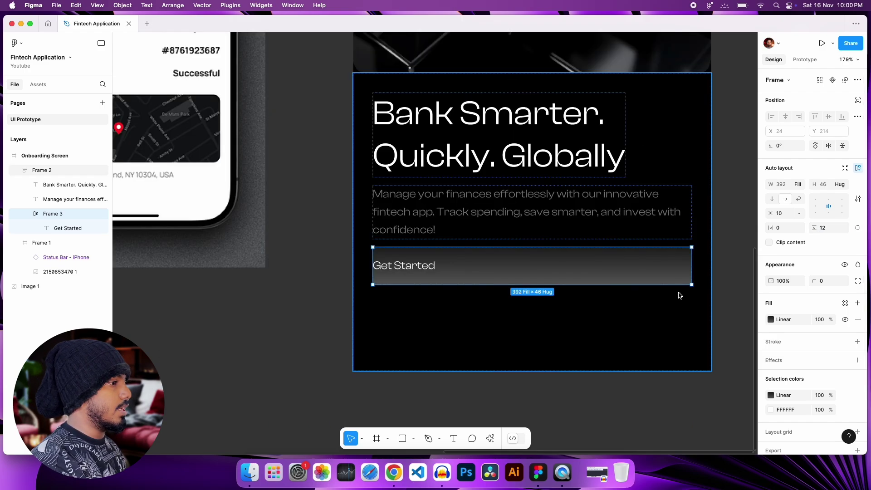
scroll(681, 296, down, 5)
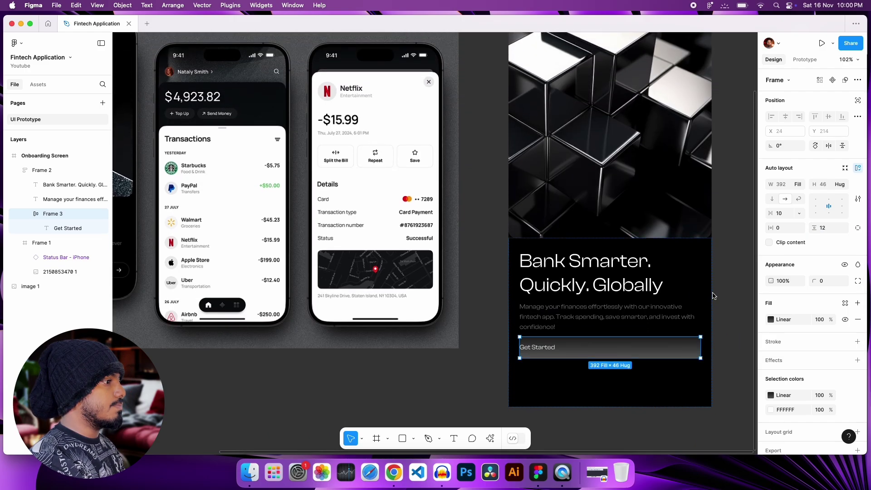
scroll(637, 299, down, 5)
scroll(574, 256, up, 3)
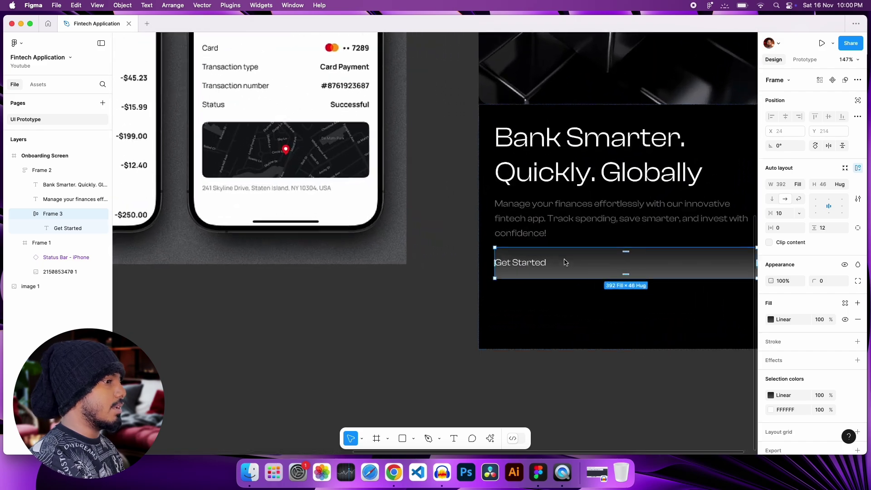
Try replacing the "Get Started" button's linear gradient fill with a solid white fill, and undo the fill changes
click(857, 320)
click(857, 303)
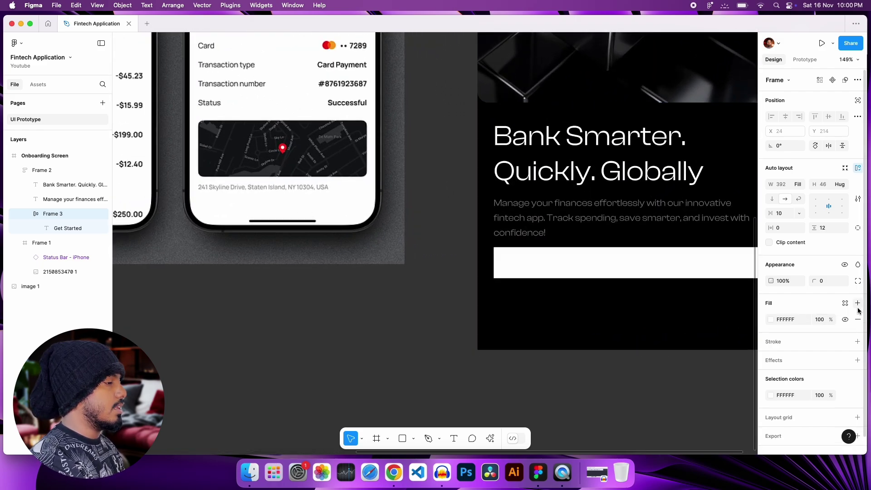
scroll(681, 313, right, 3)
key(super+z)
key(super+z)
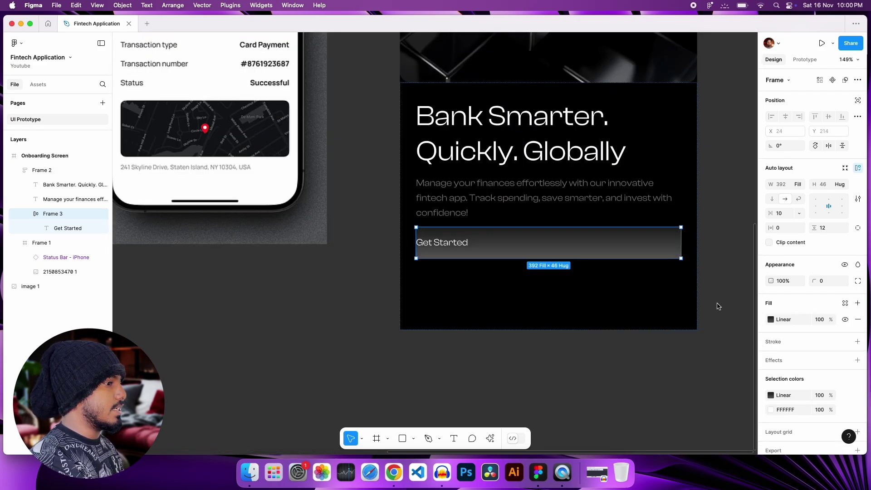
Darken the end colour of the Get Started button's linear gradient and set the button's vertical padding to 14
click(771, 319)
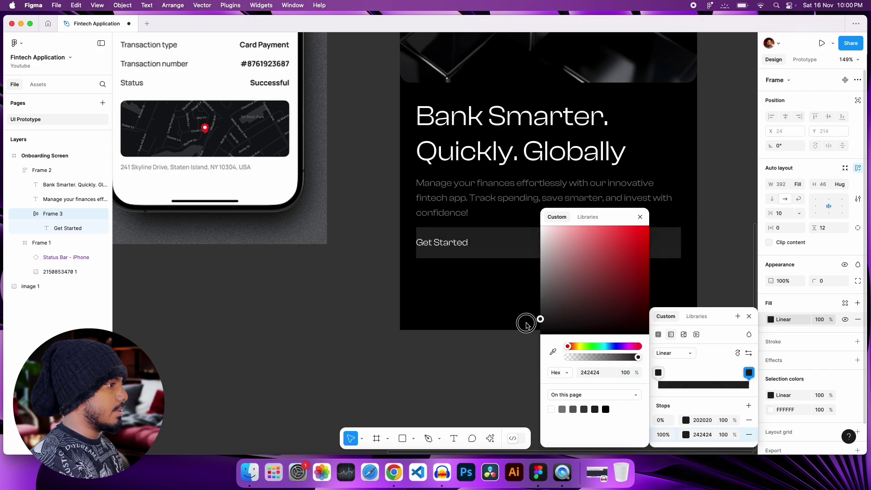
key(Escape)
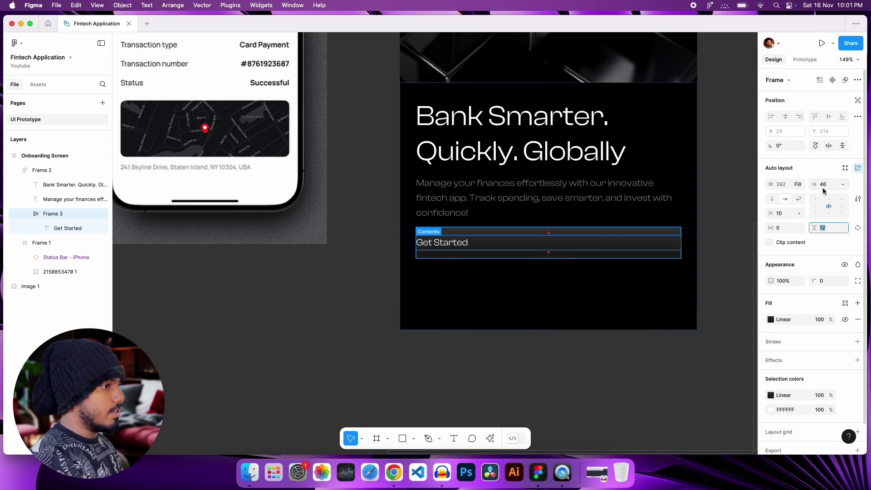
key(Up)
key(Up)
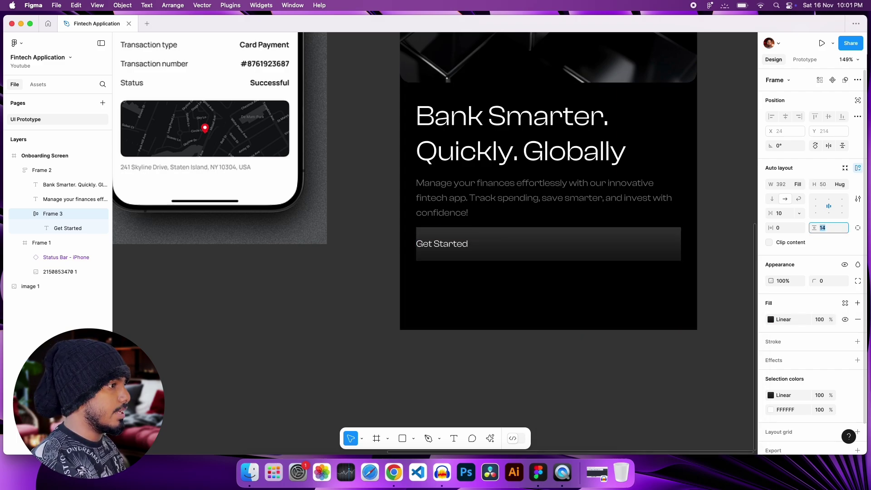
Set the "Get Started" text layer's width to hug its contents instead of filling the button
scroll(515, 245, left, 3)
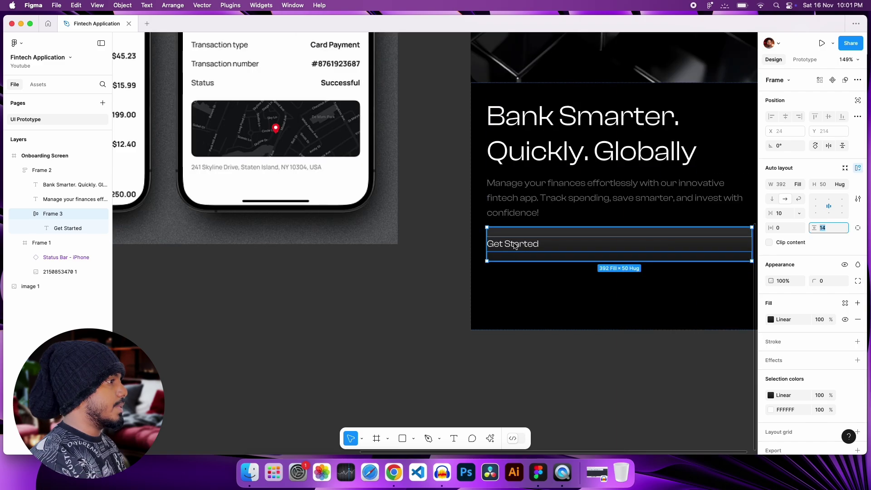
scroll(505, 249, left, 10)
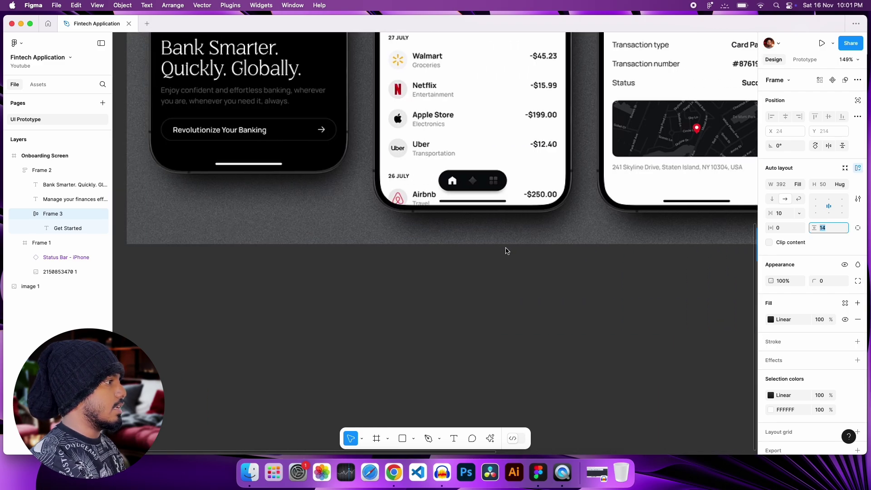
scroll(661, 247, right, 10)
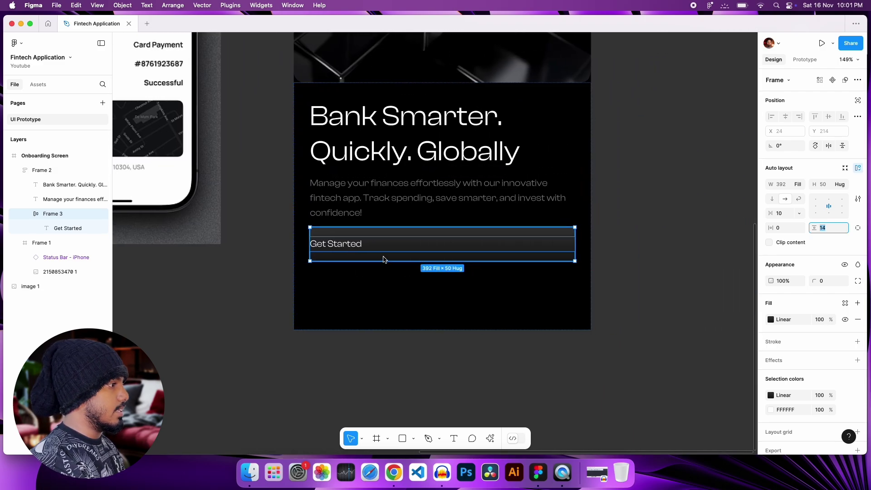
click(343, 247)
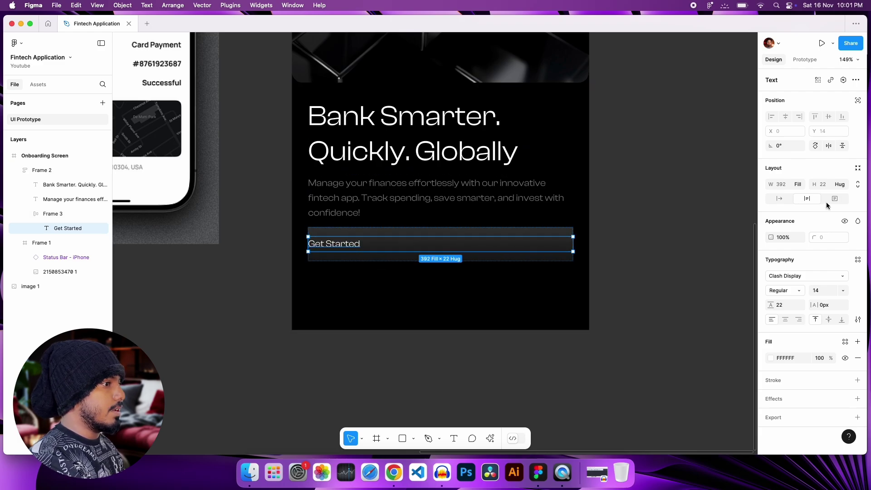
click(799, 186)
click(800, 174)
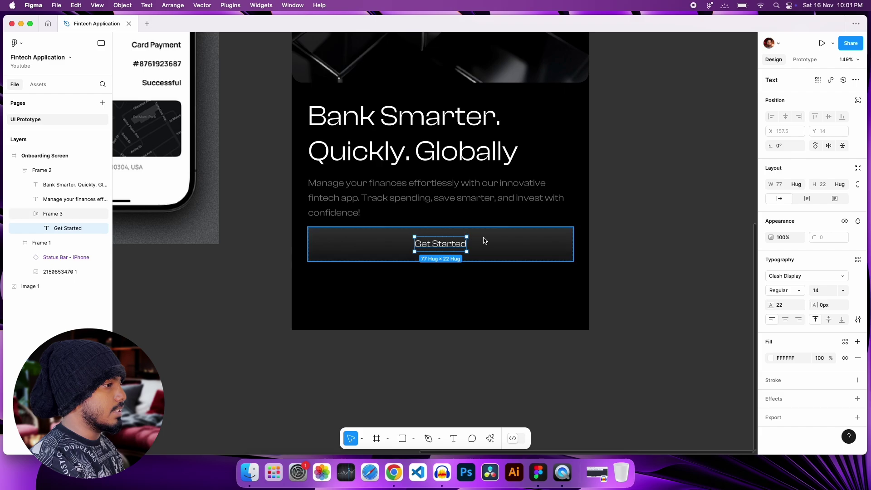
Try left and right alignment for the Get Started button's contents, and return them to centre alignment
click(528, 253)
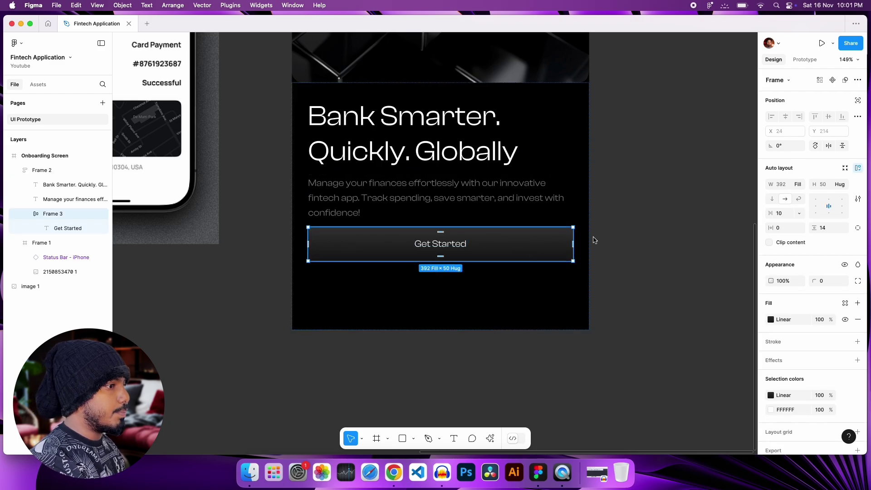
click(816, 207)
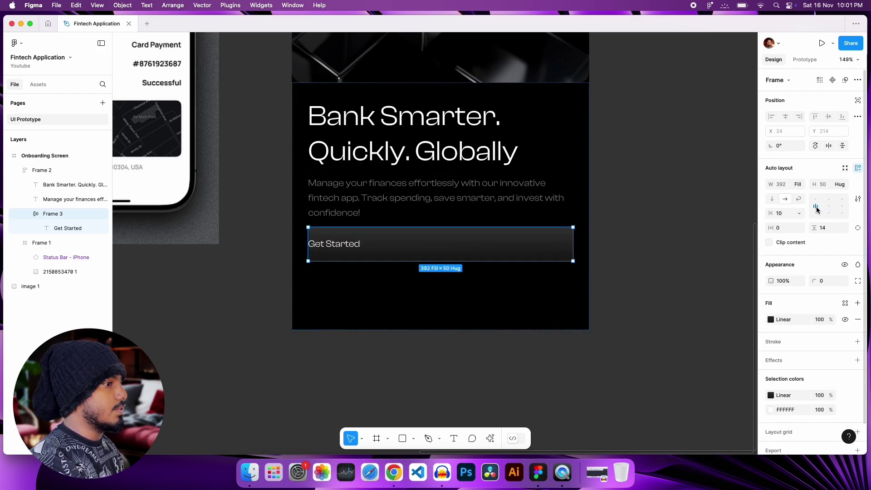
click(842, 207)
click(828, 200)
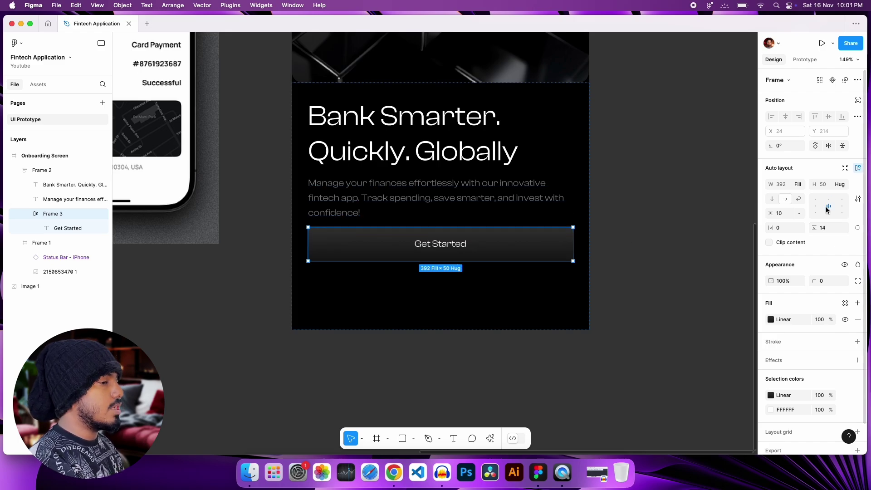
click(686, 247)
Round the Get Started button's corners, trying a radius of 12 and settling on 6
scroll(496, 263, down, 3)
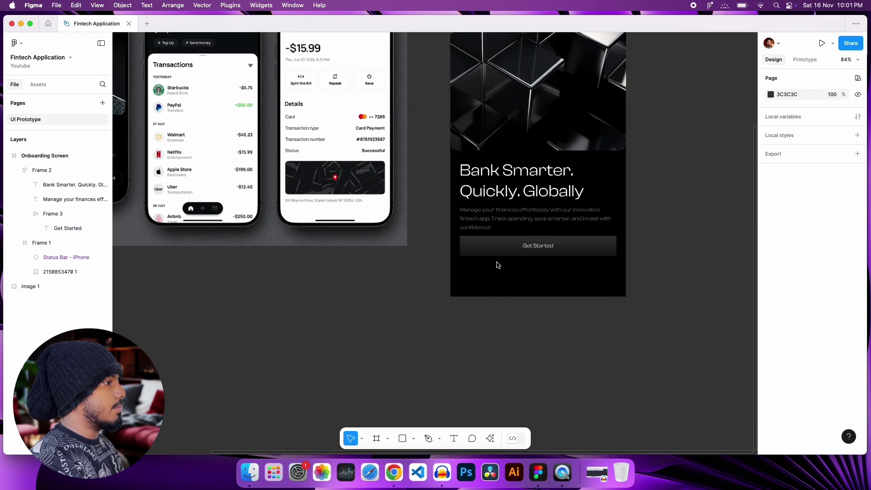
scroll(496, 262, up, 8)
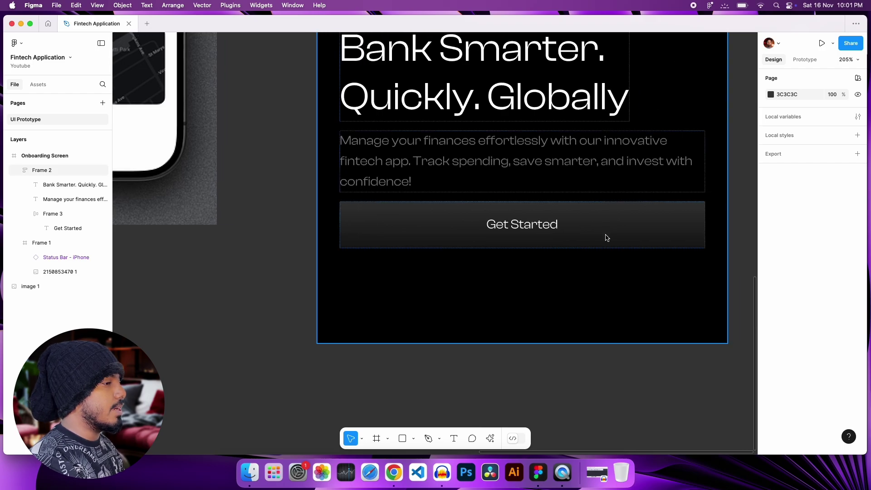
click(616, 232)
click(616, 232)
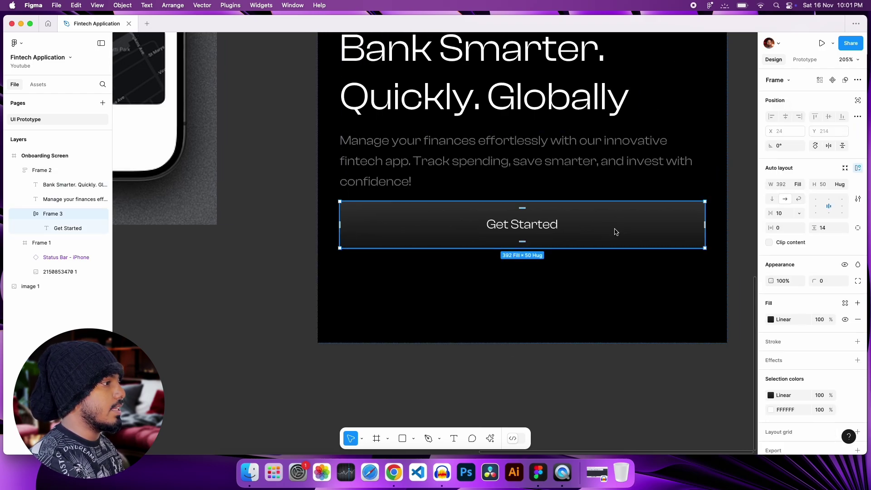
click(825, 285)
text(12)
key(Return)
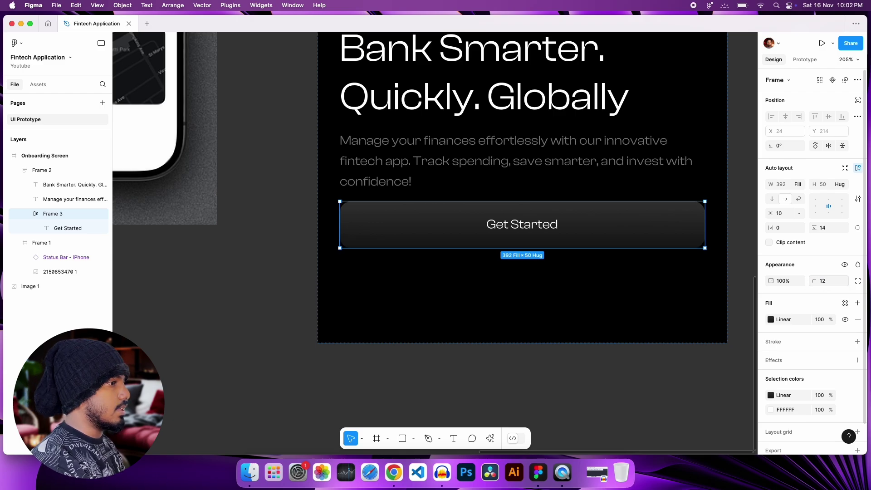
scroll(732, 265, up, 3)
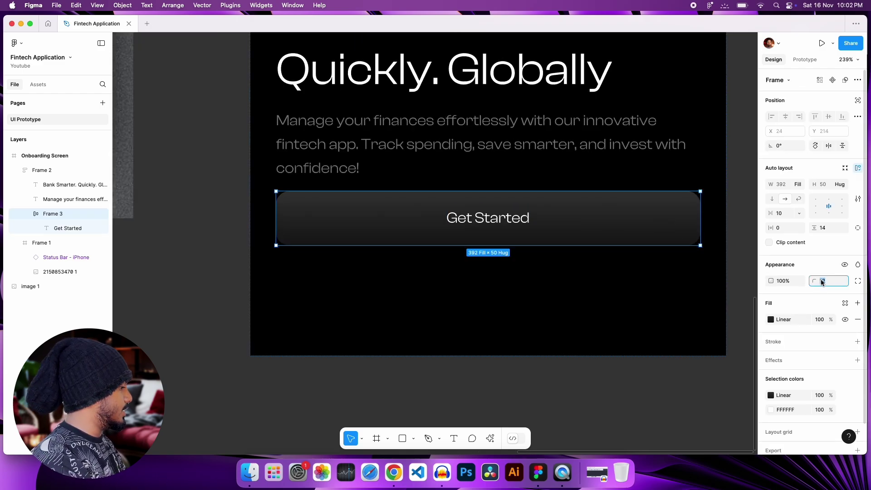
text(6)
key(Return)
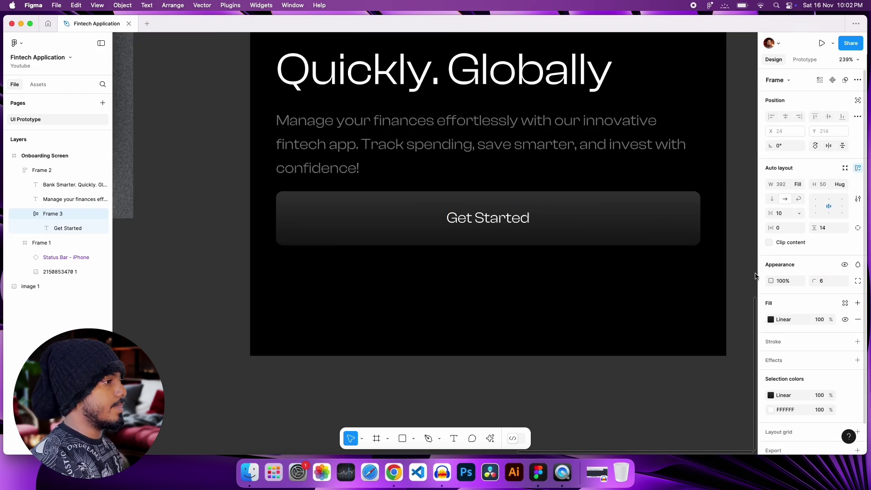
Increase the Get Started button's vertical padding to 16
scroll(649, 265, down, 5)
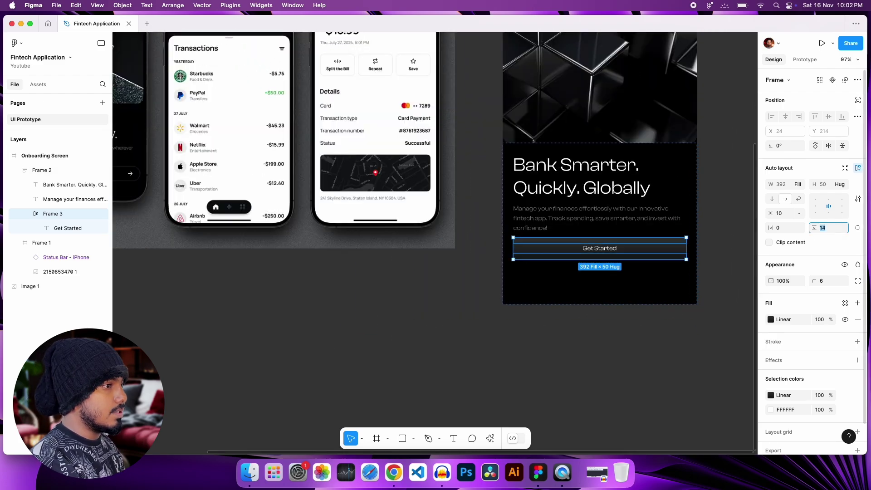
text(16)
key(Return)
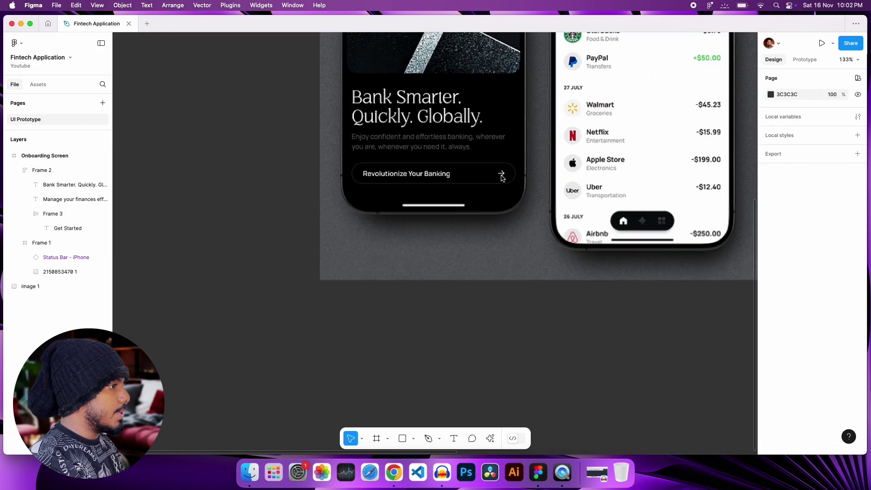
Check the arrow on the reference design's button, search the plugins for "huge" and run Hugeicons Pro - Icon Library
scroll(501, 178, down, 3)
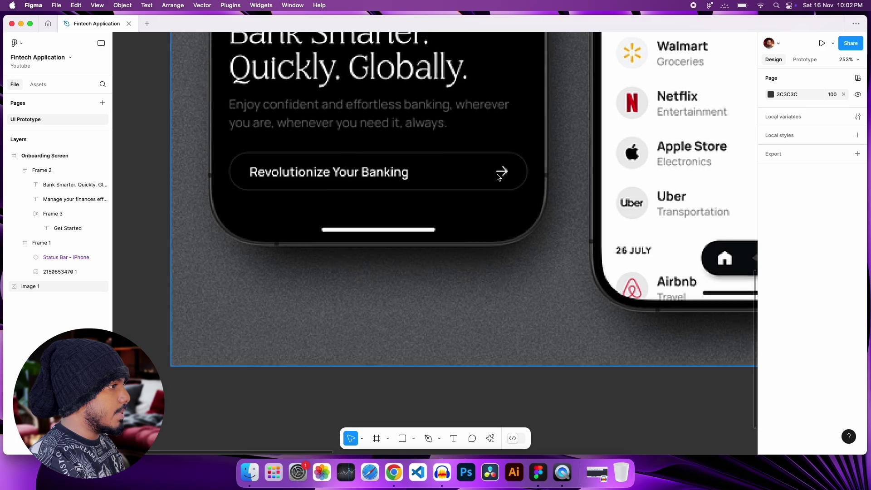
scroll(687, 265, right, 10)
scroll(686, 265, up, 5)
scroll(687, 265, down, 5)
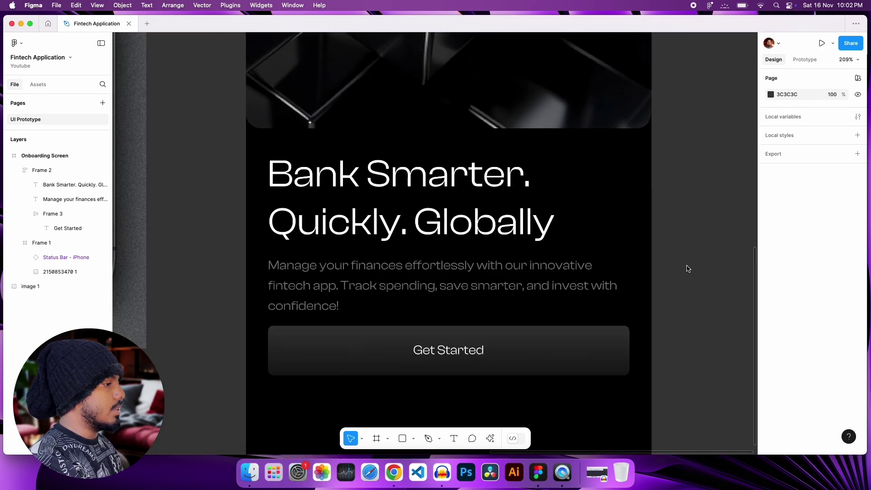
click(488, 436)
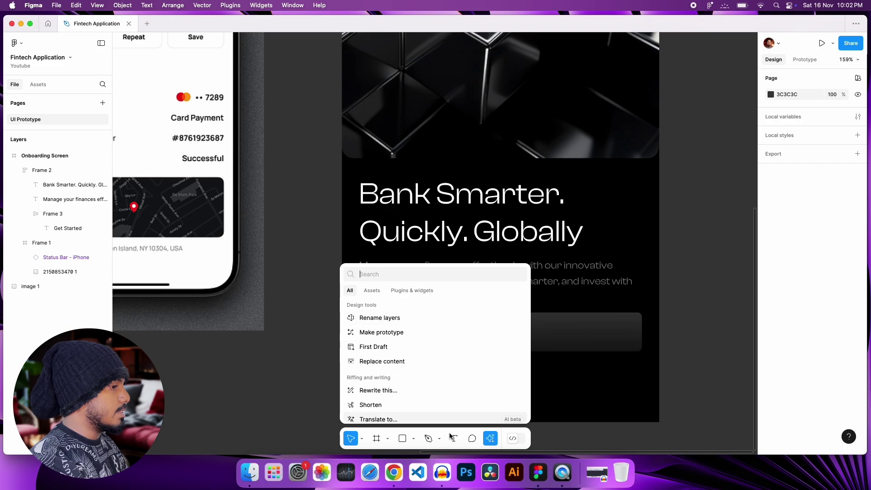
click(676, 410)
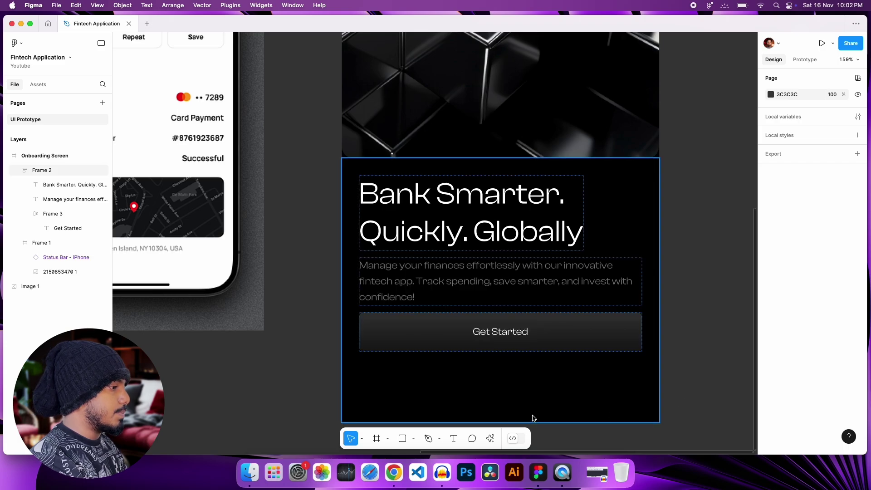
click(489, 441)
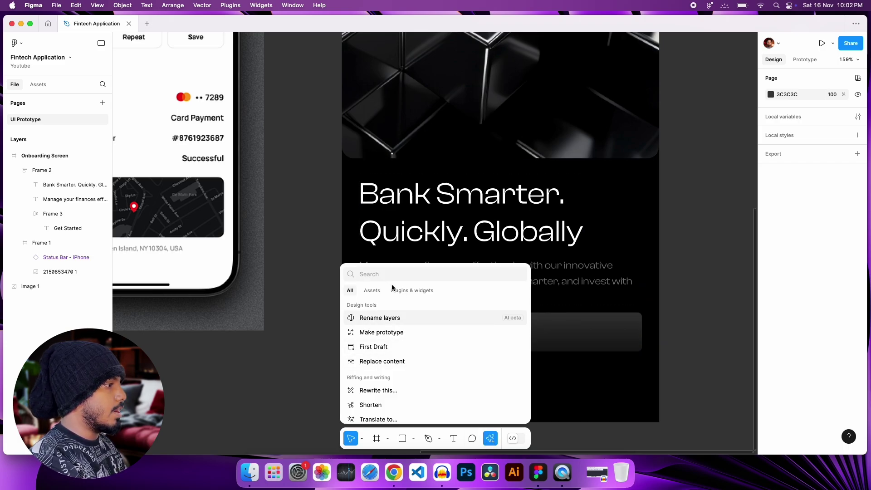
click(410, 291)
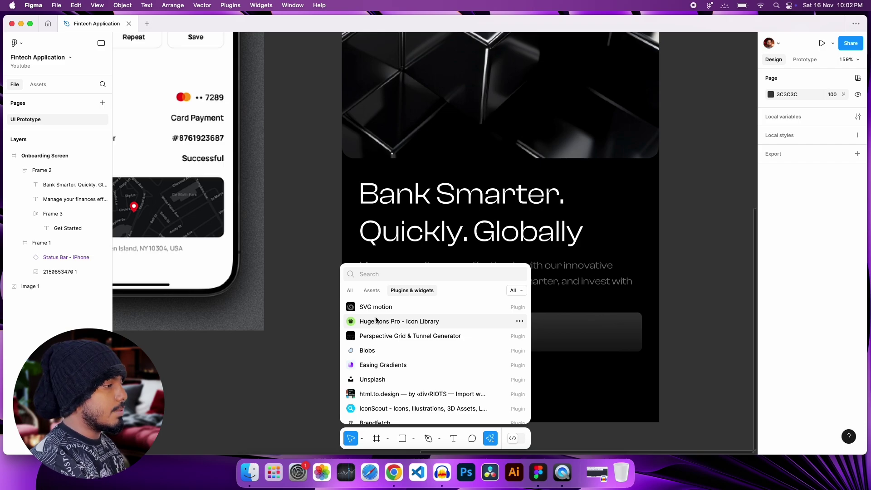
text(huge)
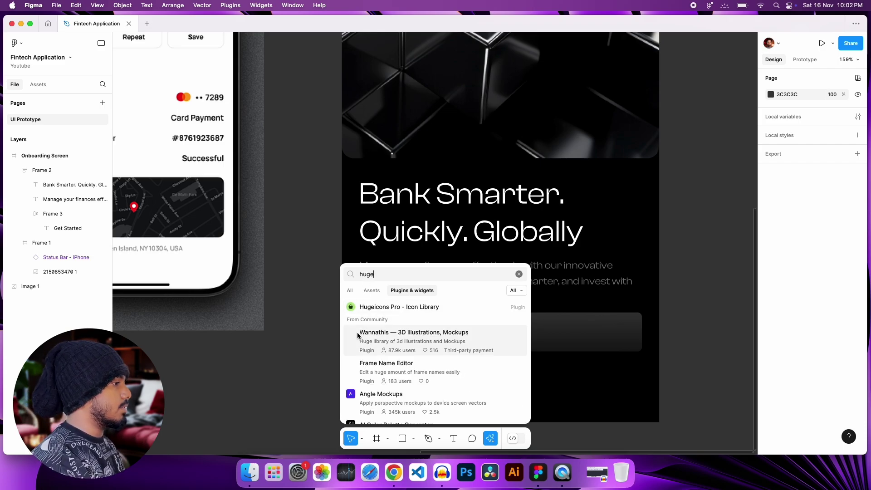
click(393, 309)
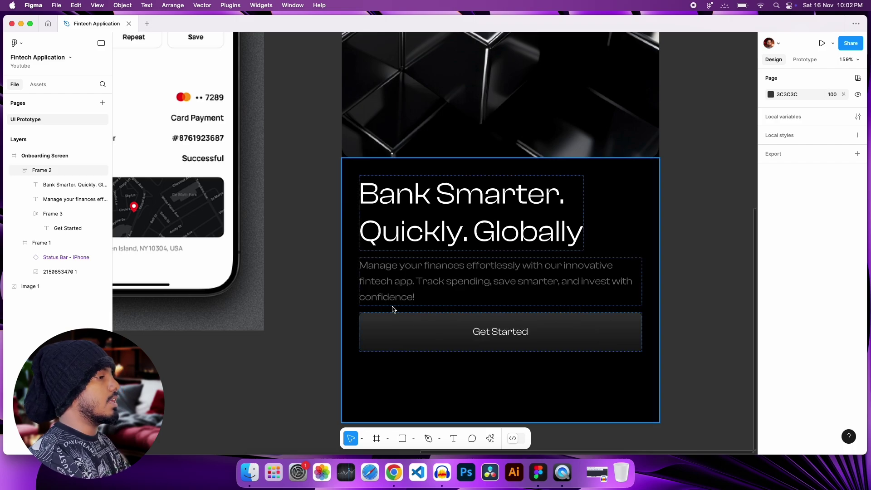
Search the icon library for "next", place the arrow-right-02 icon below the onboarding frame and close the plugin
key(shift+0)
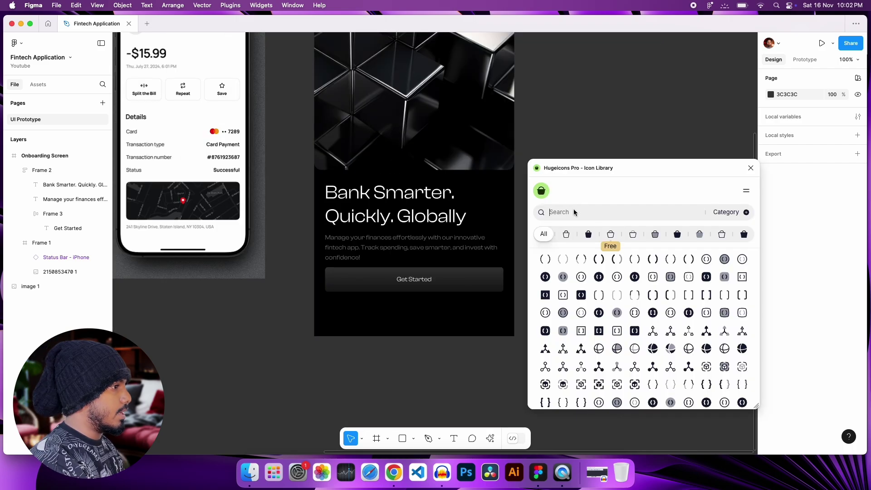
text(next)
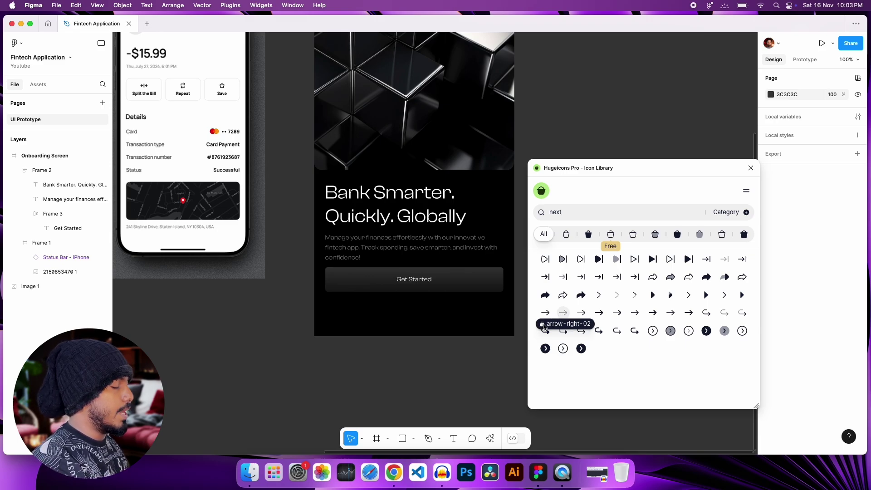
drag(545, 313, 429, 370)
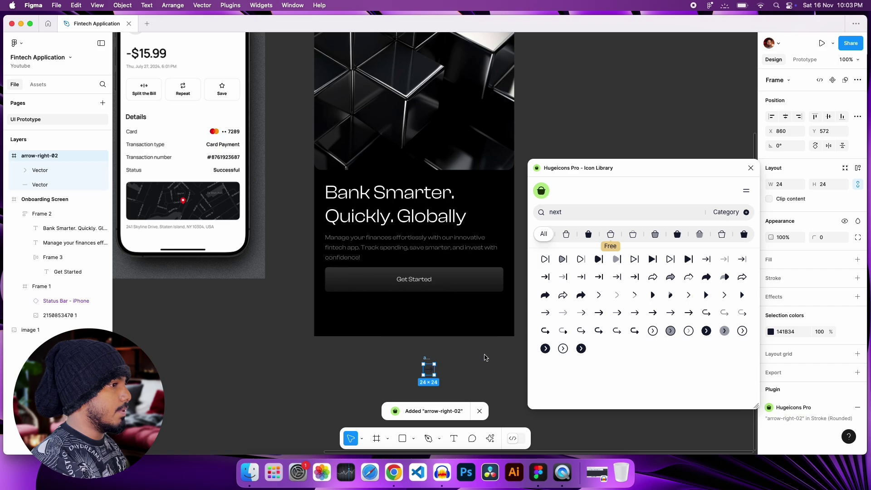
click(751, 168)
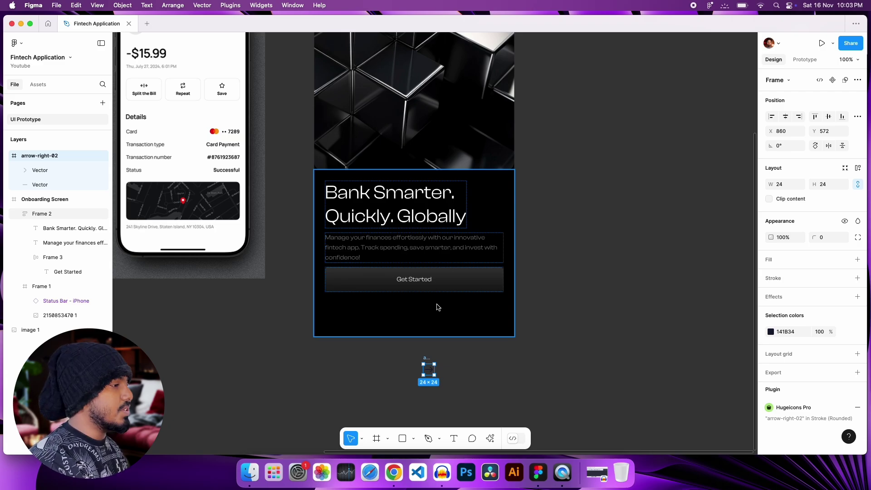
Move the arrow-right-02 icon into the Get Started button, after its text
key(Delete)
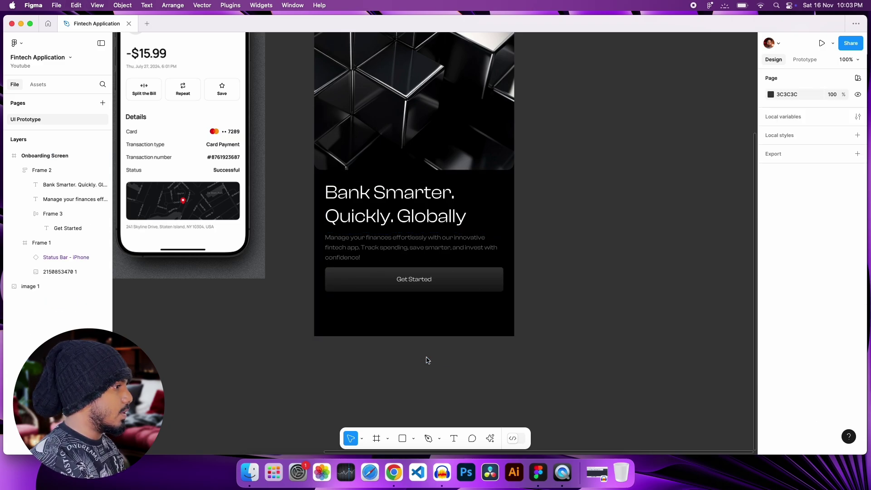
double_click(452, 285)
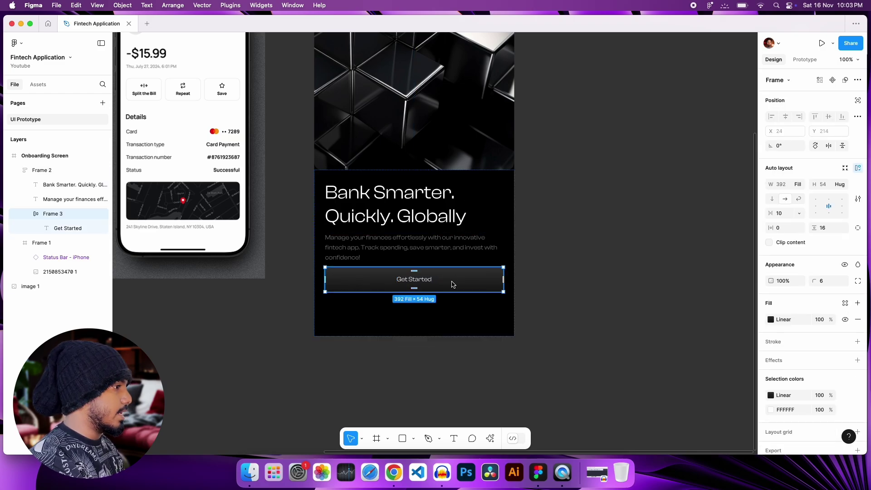
key(super+v)
Recolour the arrow-right-02 icon in the Get Started button to white (FFFFFF)
scroll(449, 287, up, 10)
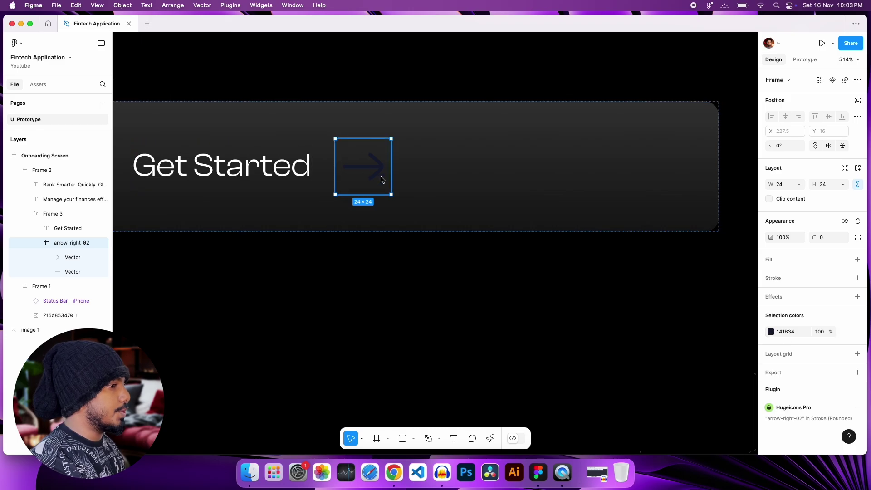
click(770, 331)
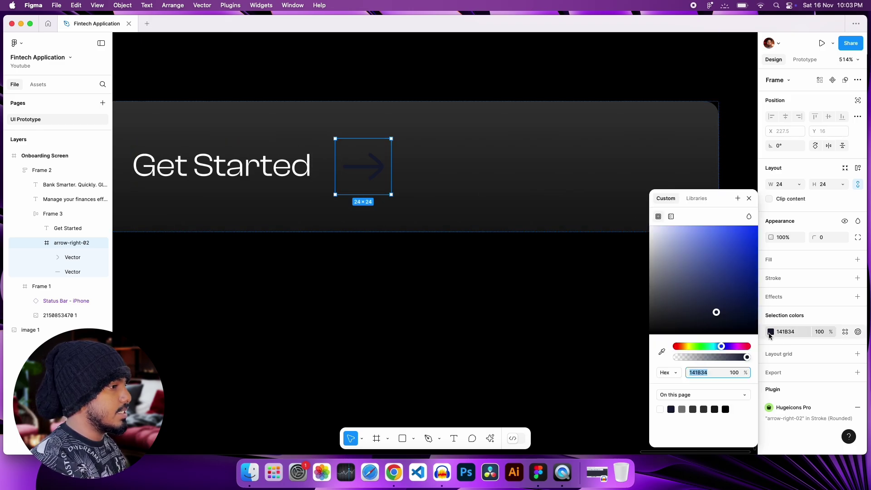
click(698, 283)
drag(698, 283, 540, 179)
click(622, 337)
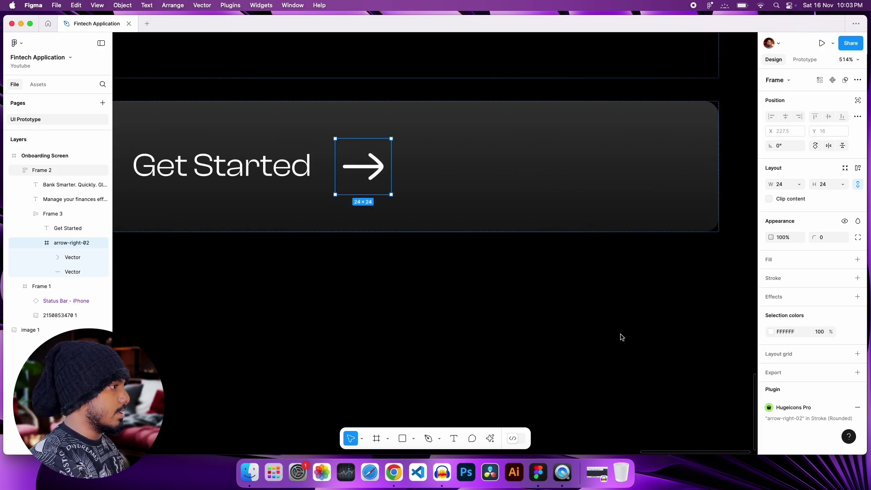
scroll(596, 349, down, 5)
scroll(596, 349, down, 5)
scroll(570, 353, up, 5)
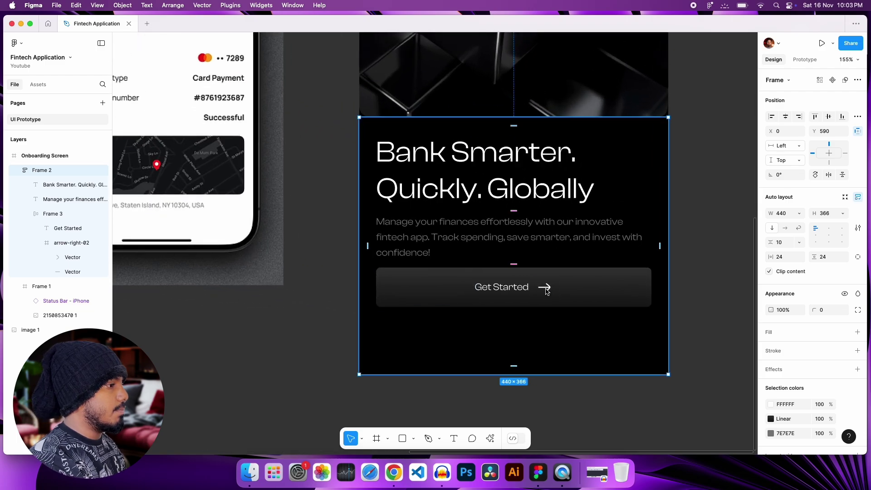
Resize the button's arrow icon to 19 × 19 with its proportions constrained
double_click(546, 288)
key(Escape)
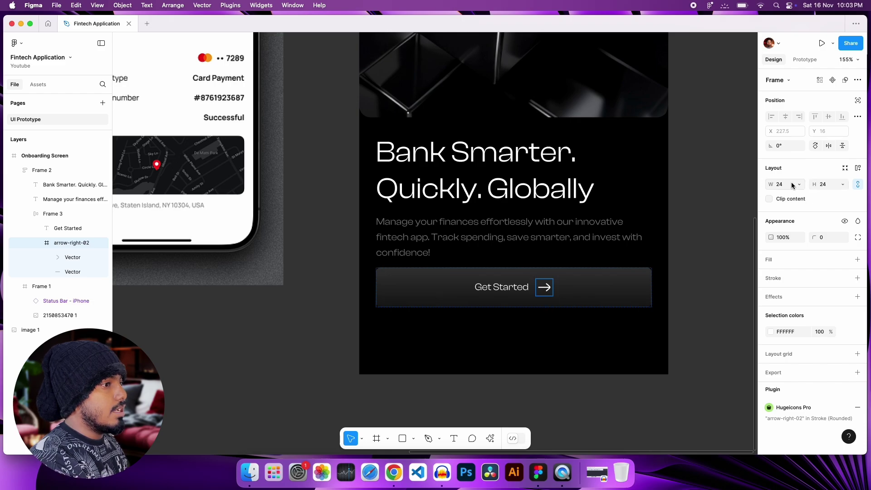
click(858, 185)
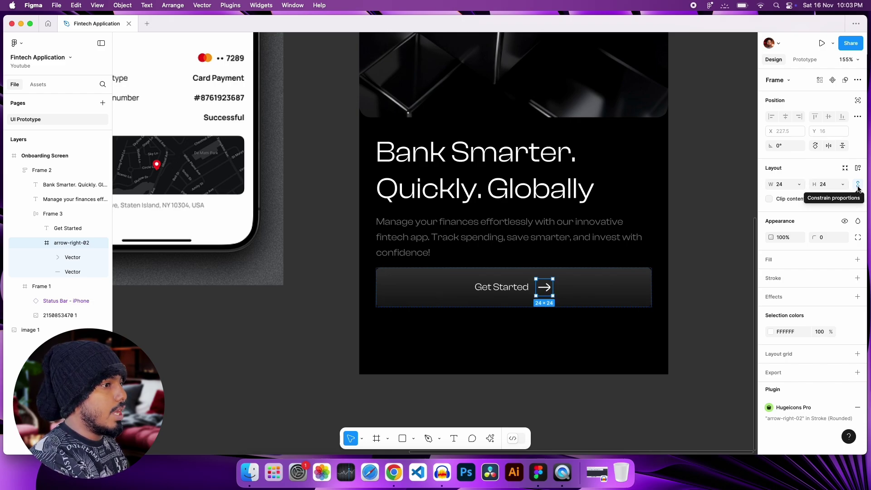
click(858, 189)
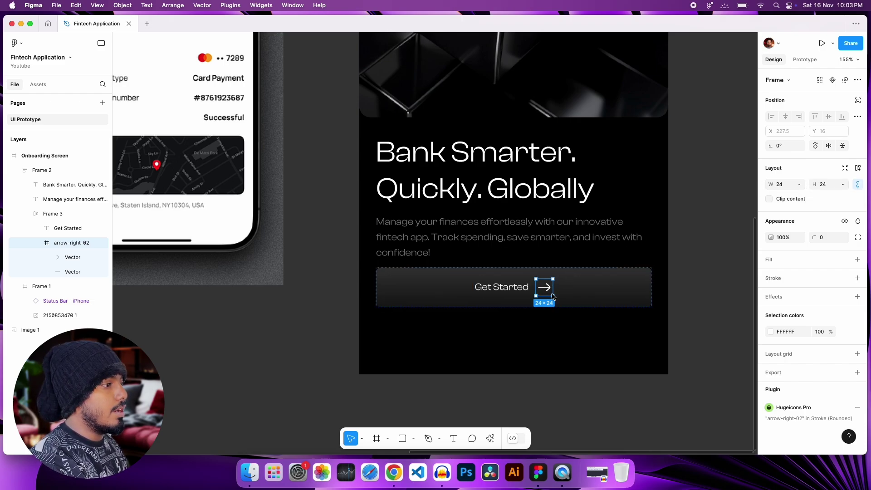
click(785, 184)
text(19)
key(Return)
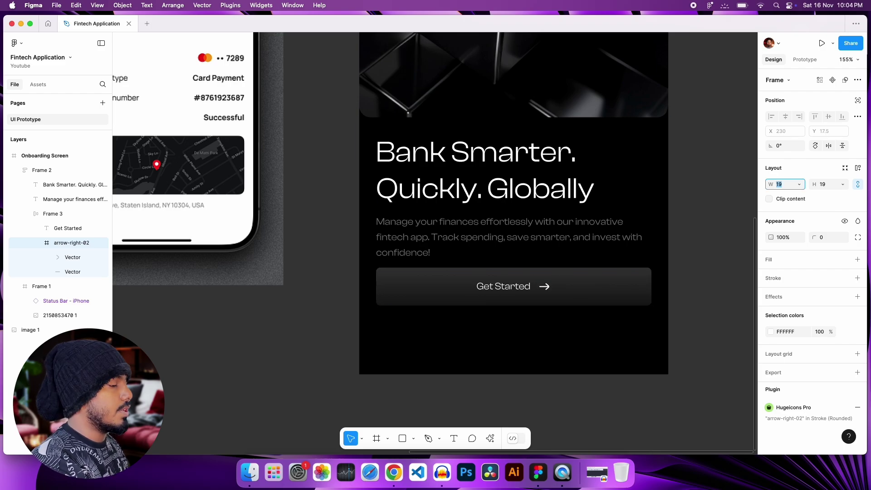
click(729, 292)
scroll(573, 292, down, 5)
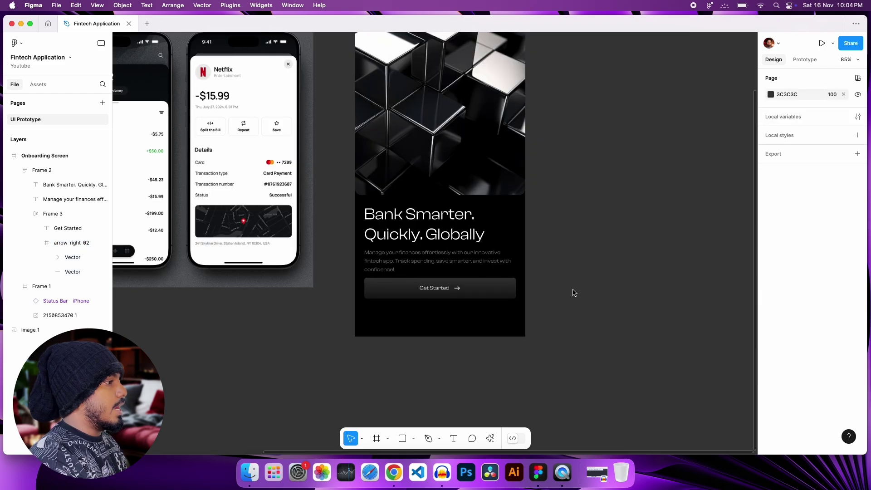
scroll(573, 291, up, 1)
scroll(418, 302, up, 6)
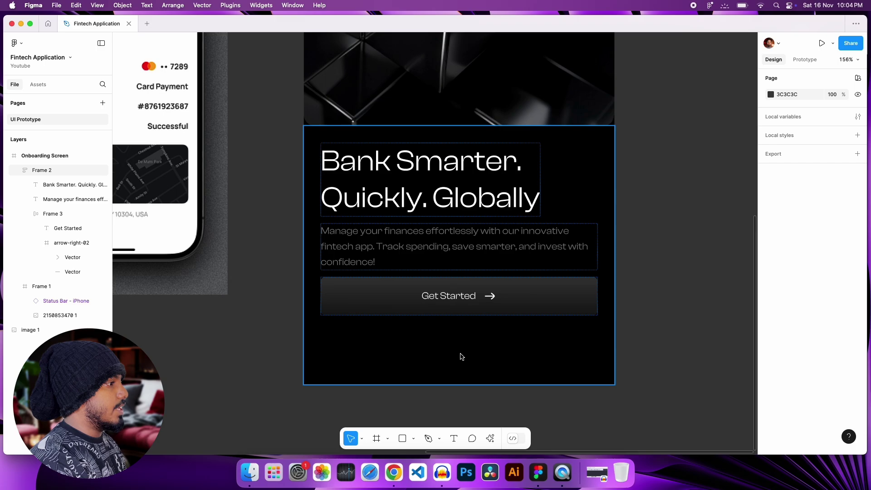
Group the "Bank Smarter. Quickly. Globally" heading and the description text below it into one auto layout frame
click(312, 278)
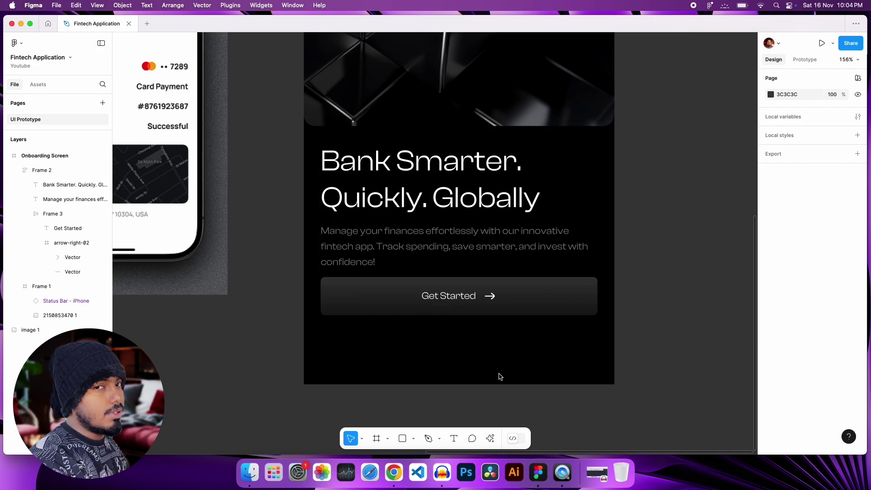
double_click(475, 251)
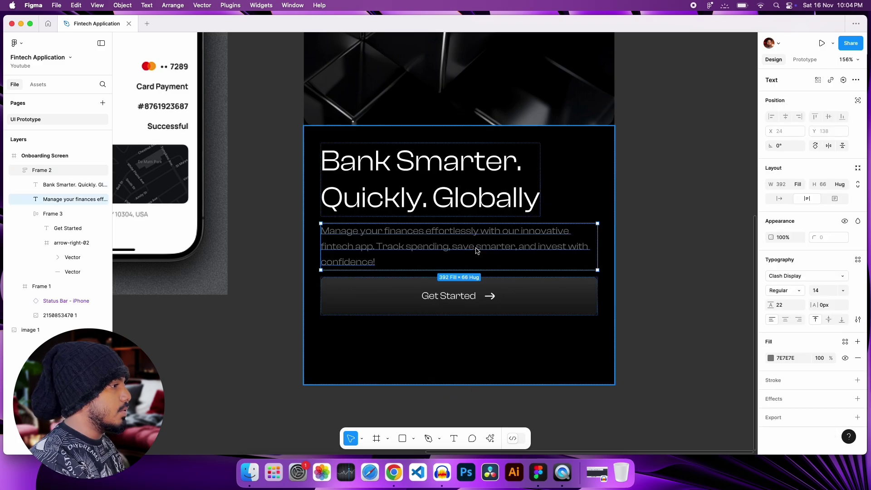
shift+click(457, 206)
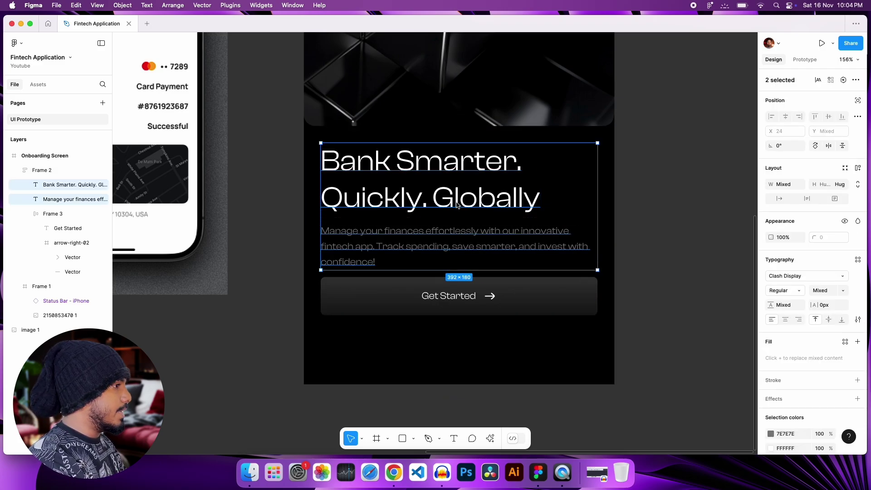
key(shift+a)
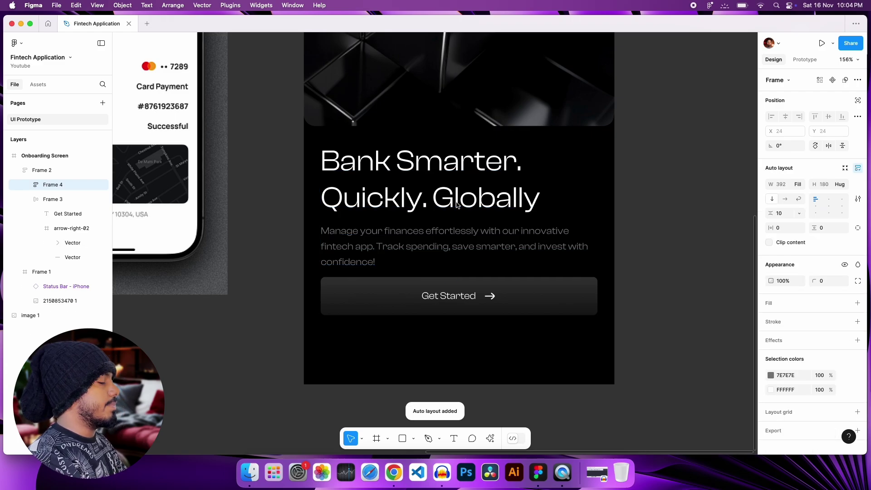
Set the vertical gap of Frame 2, which holds the text block and the Get Started button, to Auto
click(453, 325)
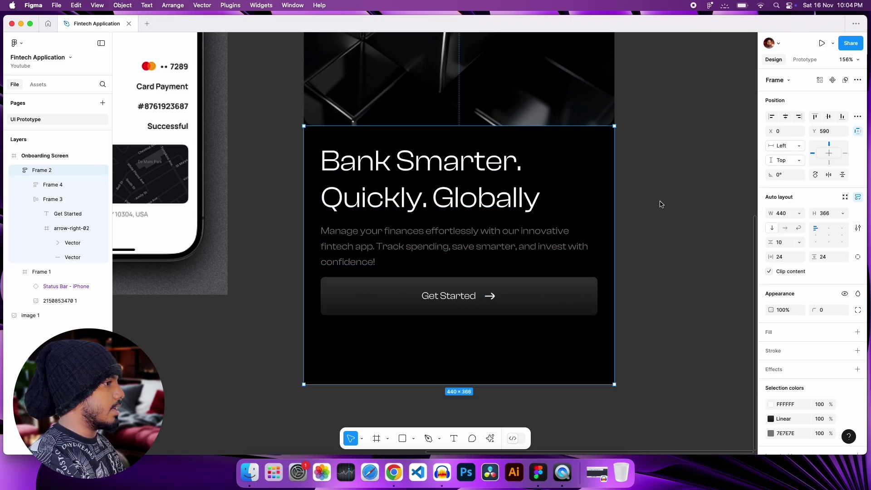
click(28, 200)
click(431, 191)
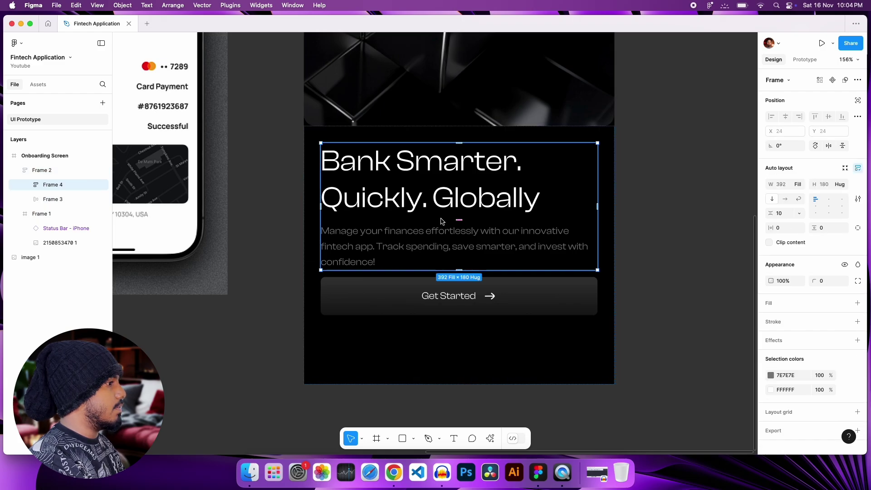
click(431, 297)
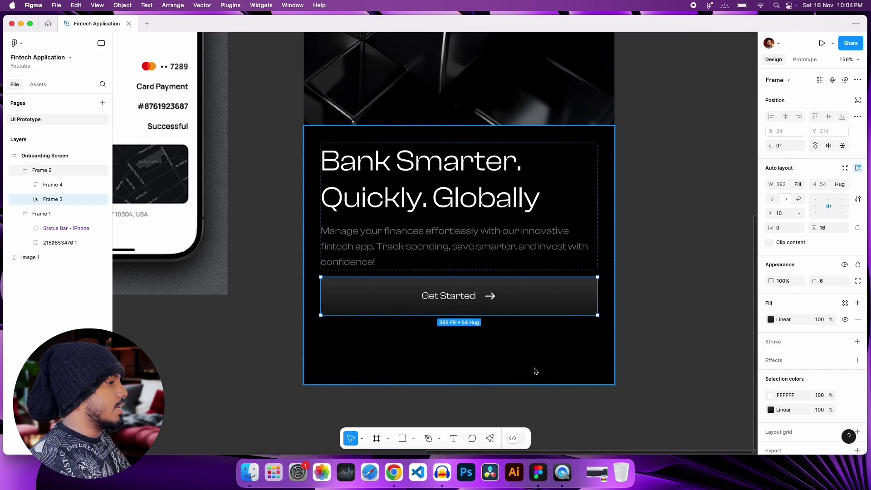
click(77, 170)
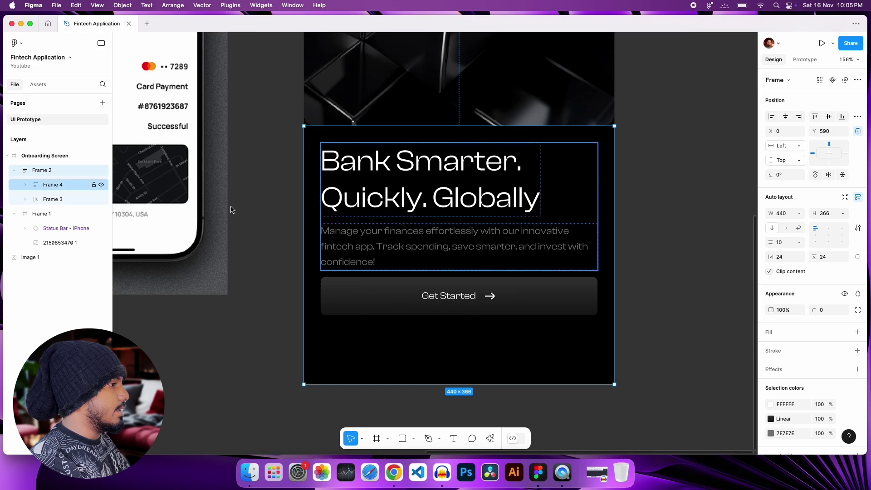
click(780, 246)
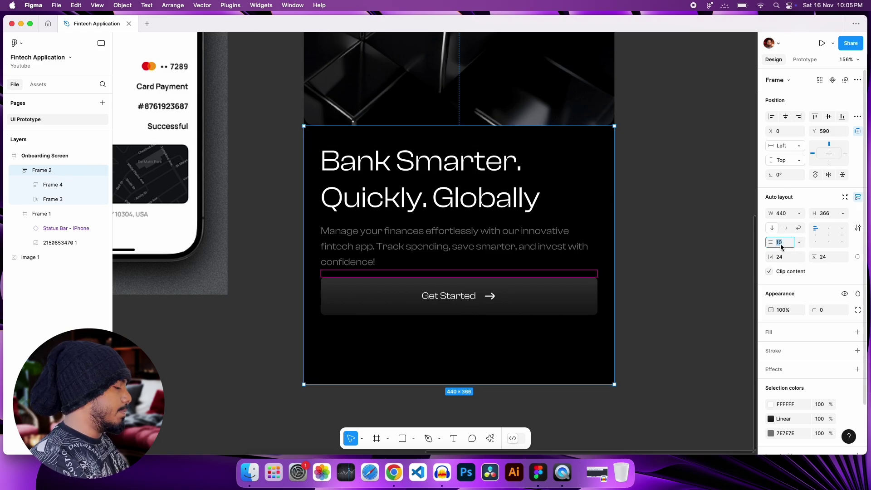
text(a)
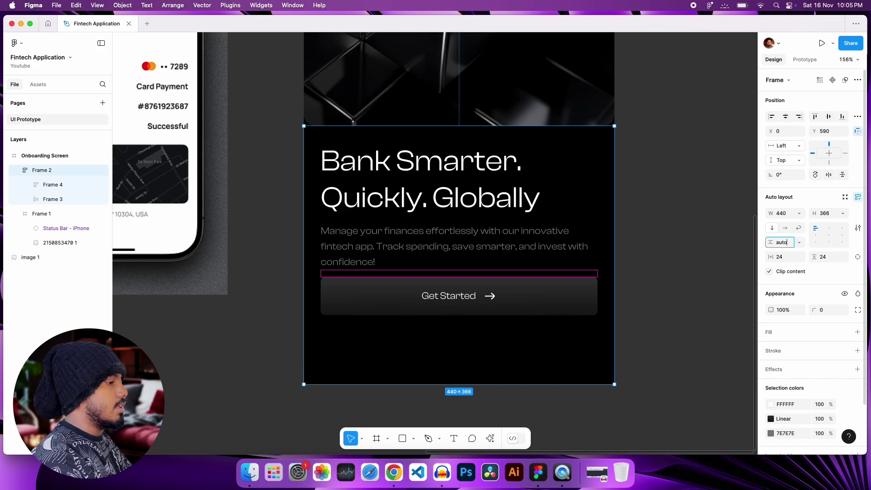
text(uto)
key(Return)
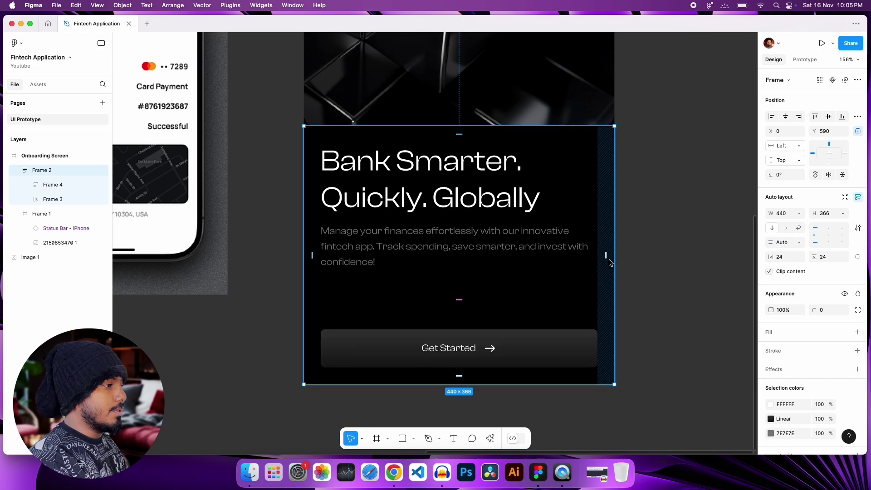
click(633, 307)
scroll(631, 306, down, 5)
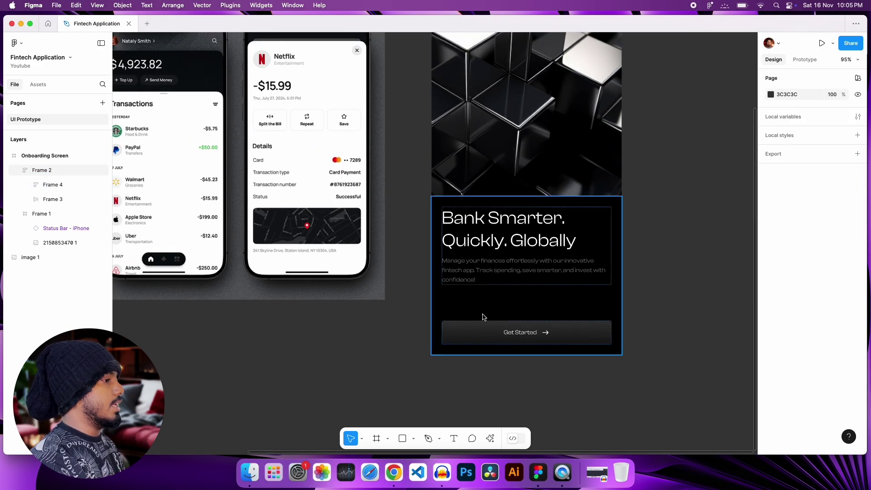
Check the bottom of the reference onboarding screen, then search the Figma Community for "status bar"
scroll(516, 317, left, 10)
scroll(409, 276, up, 2)
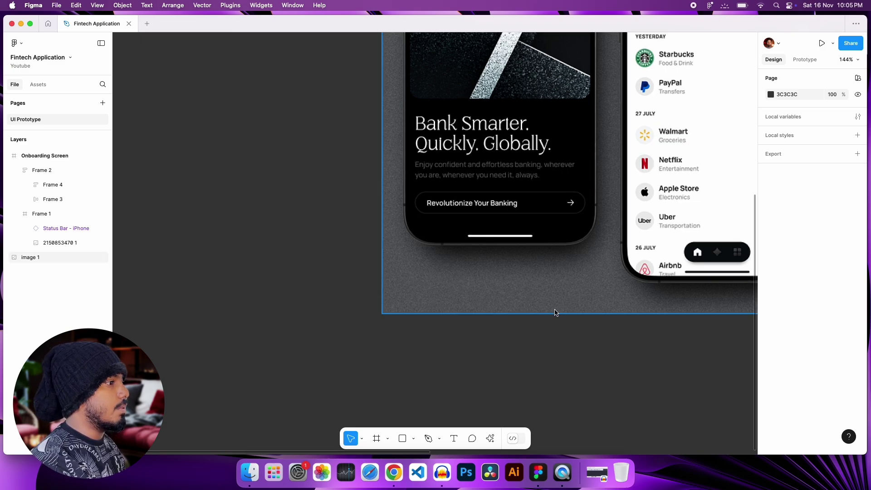
scroll(554, 313, right, 15)
scroll(590, 318, down, 2)
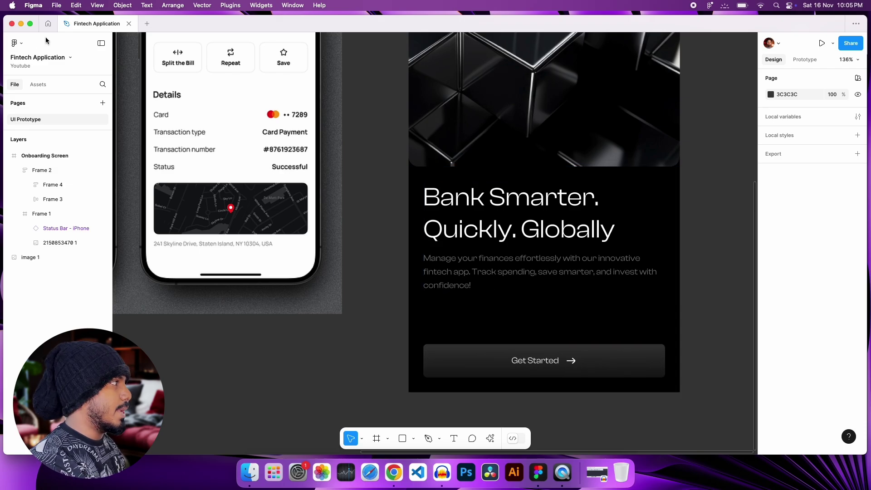
click(47, 25)
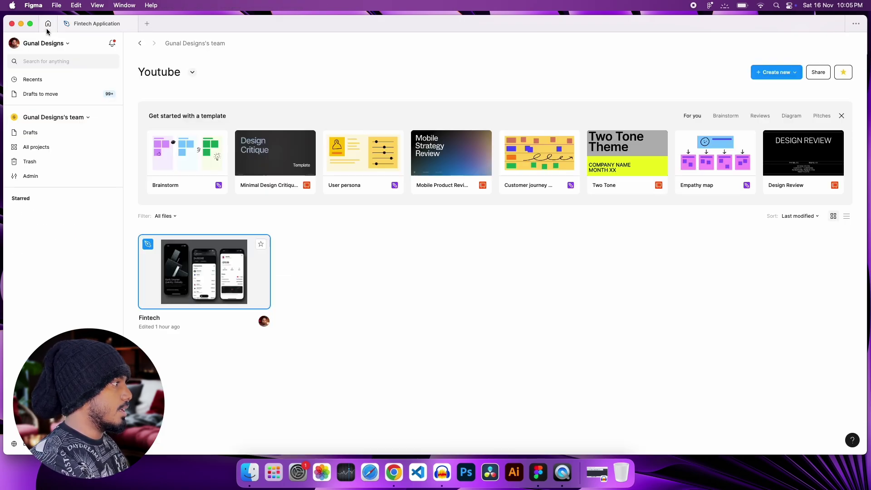
click(111, 62)
click(27, 444)
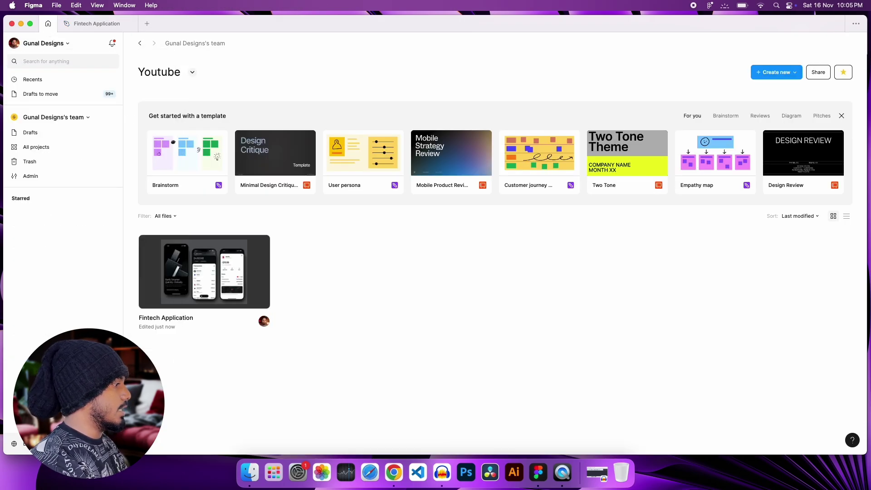
click(439, 155)
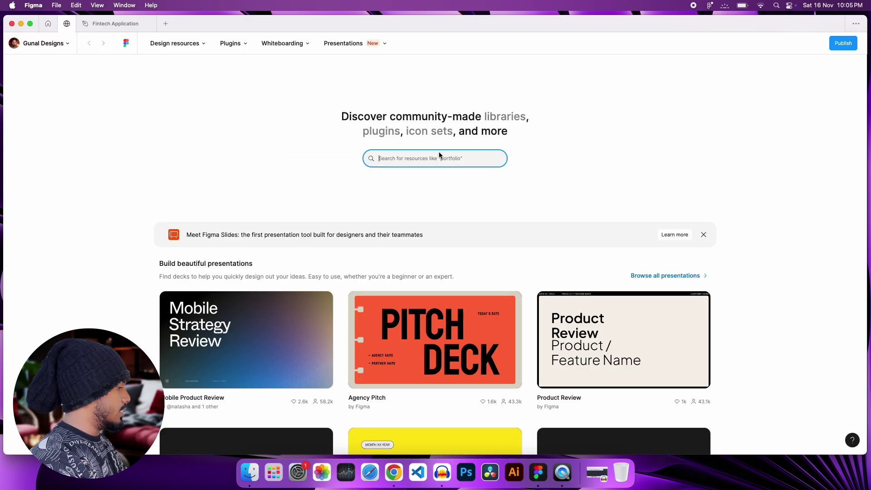
text(status )
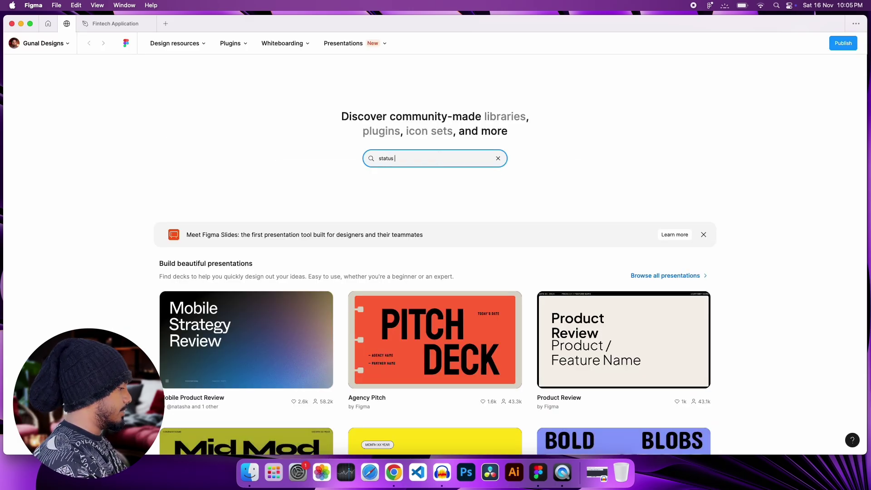
text(bar)
key(Return)
scroll(505, 271, down, 10)
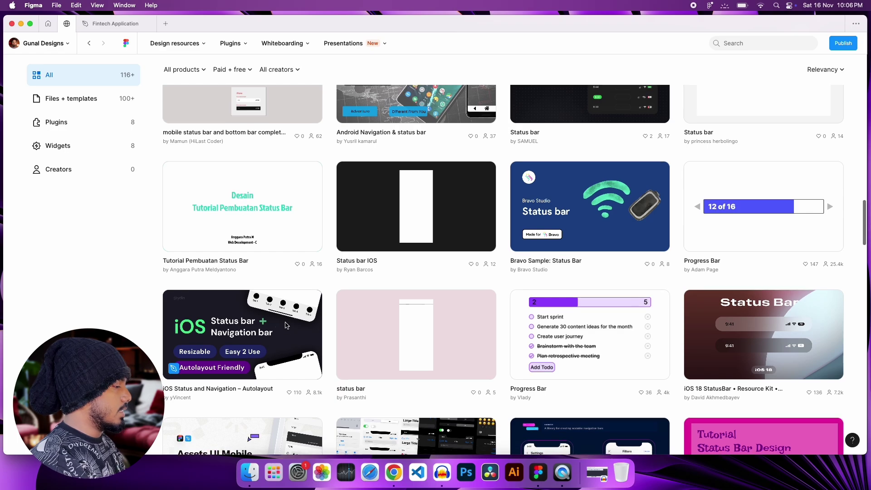
Open the iOS Status and Navigation – Autolayout file and copy the Home bar from the light BottomNav on the "copy here" page
click(287, 323)
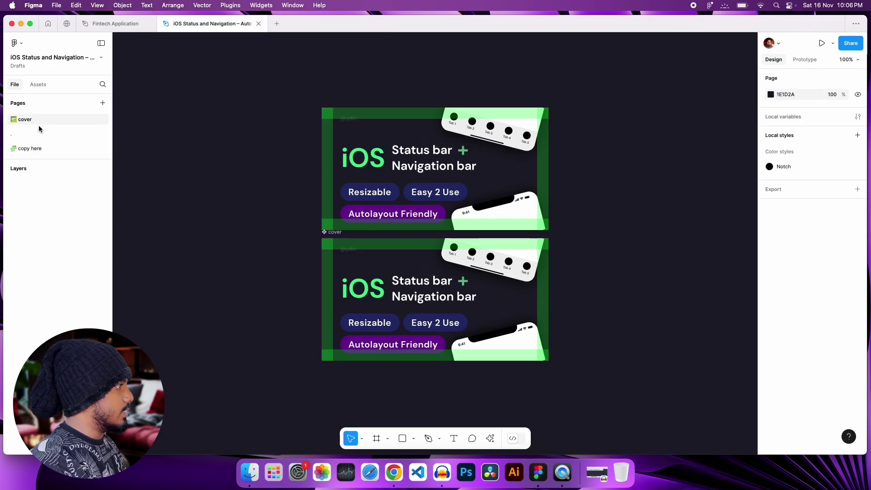
click(33, 148)
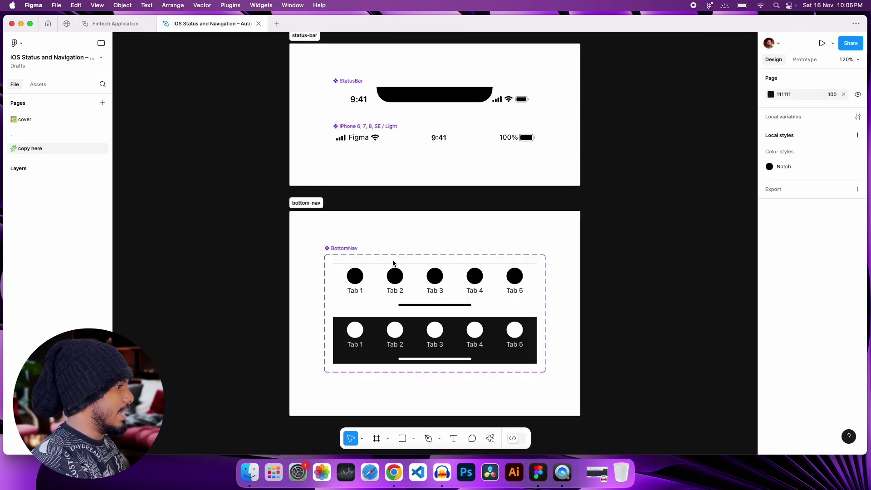
click(439, 308)
click(439, 308)
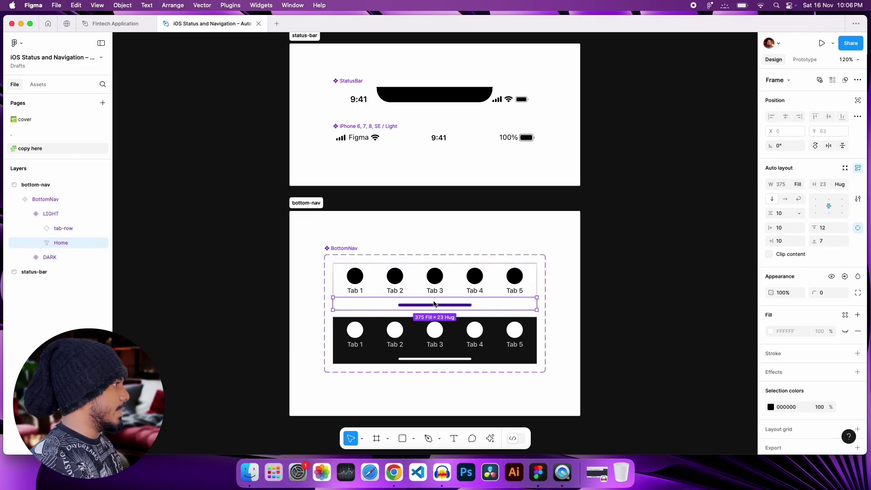
click(268, 193)
Return to the Fintech Application file and paste the copied Home bar into the Onboarding Screen frame
click(116, 23)
click(535, 284)
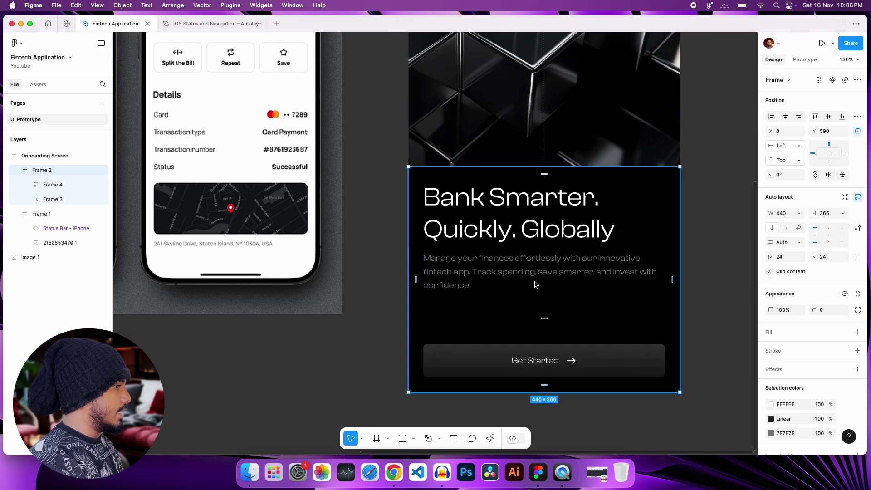
click(708, 278)
scroll(708, 278, down, 5)
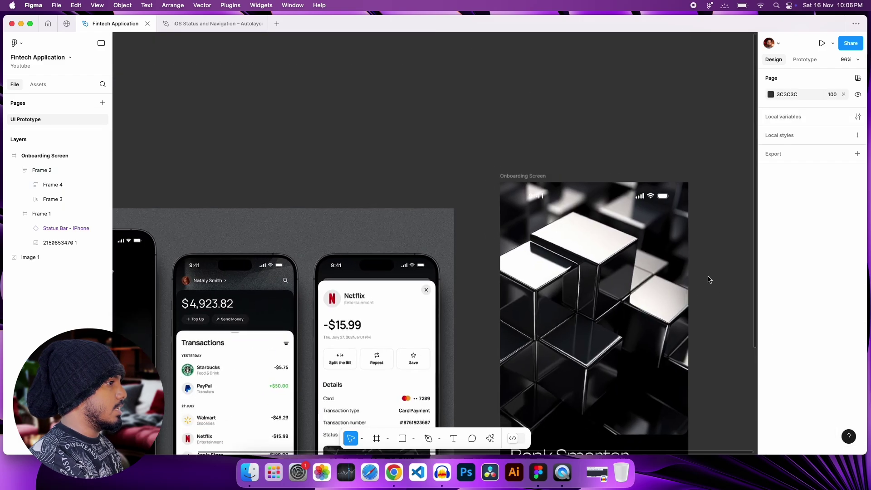
click(576, 189)
key(cmd+v)
scroll(590, 227, down, 3)
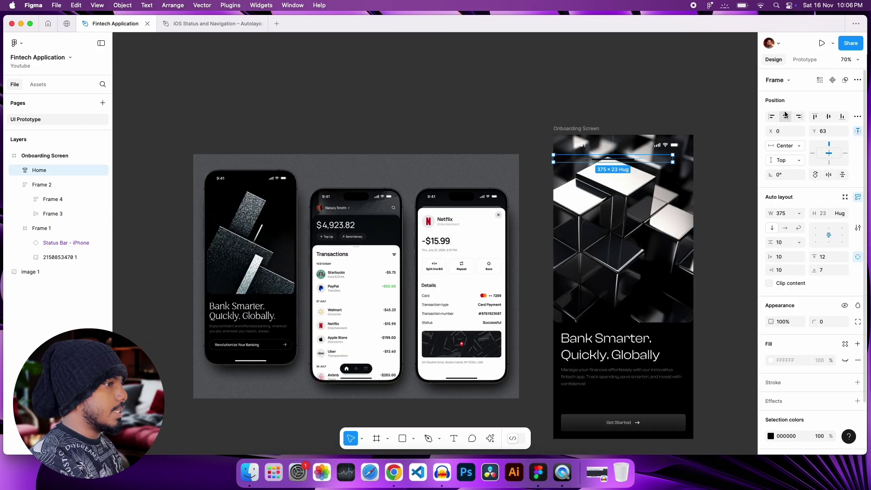
Align the Home bar to the bottom centre of the Onboarding Screen and change its colour to white
click(842, 116)
scroll(598, 368, down, 2)
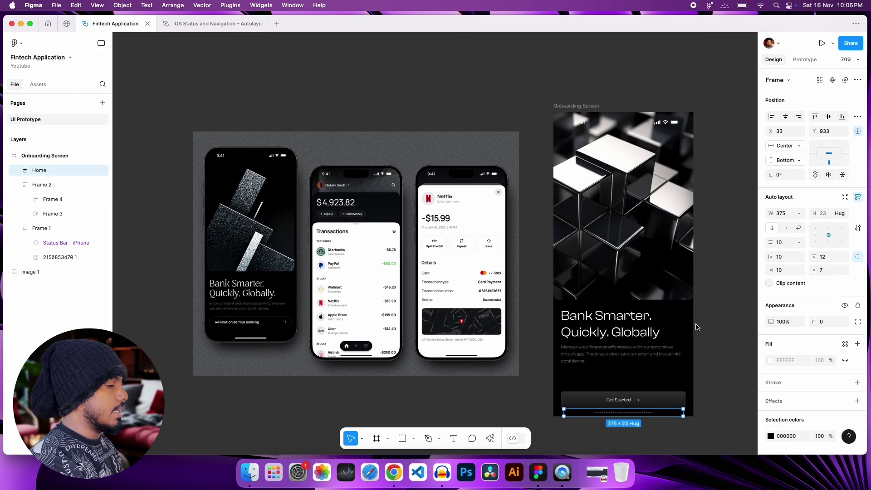
scroll(598, 367, up, 5)
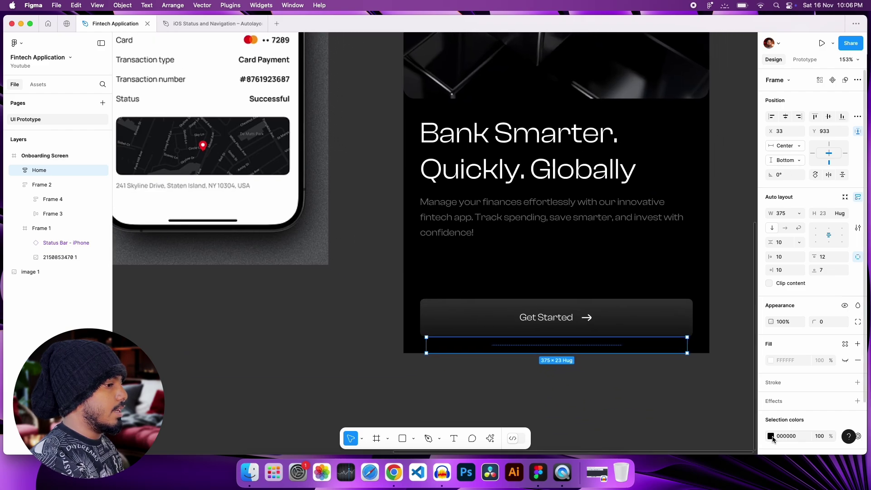
click(771, 436)
click(652, 228)
click(644, 379)
click(667, 418)
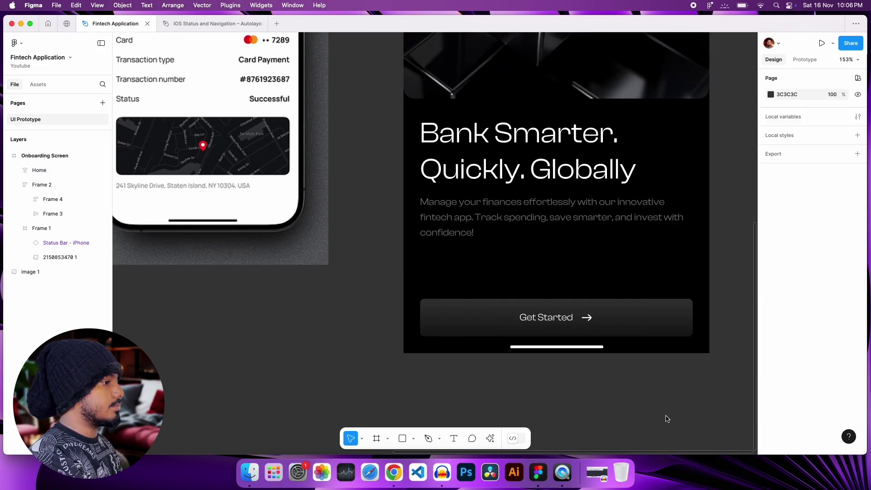
Shorten Frame 2, which holds the text block and Get Started button, to a height of 342 so it ends above the Home bar
scroll(667, 418, down, 5)
scroll(334, 282, up, 4)
scroll(550, 340, right, 8)
scroll(550, 353, down, 2)
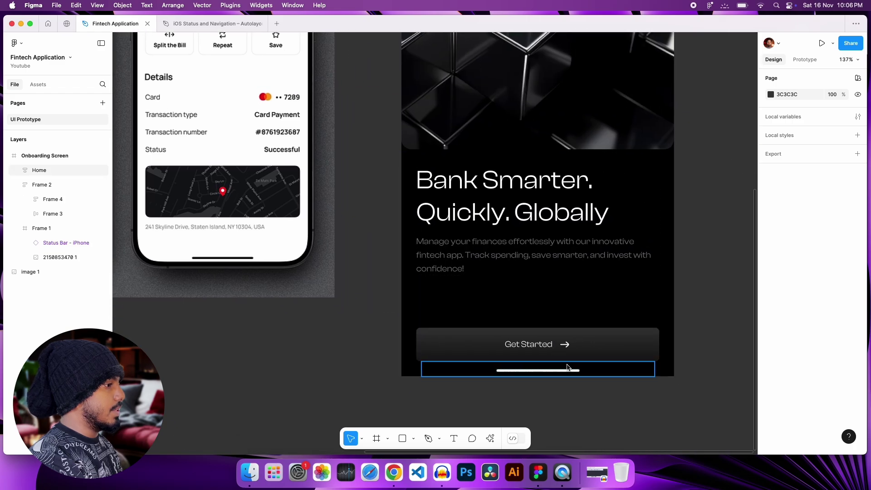
click(570, 293)
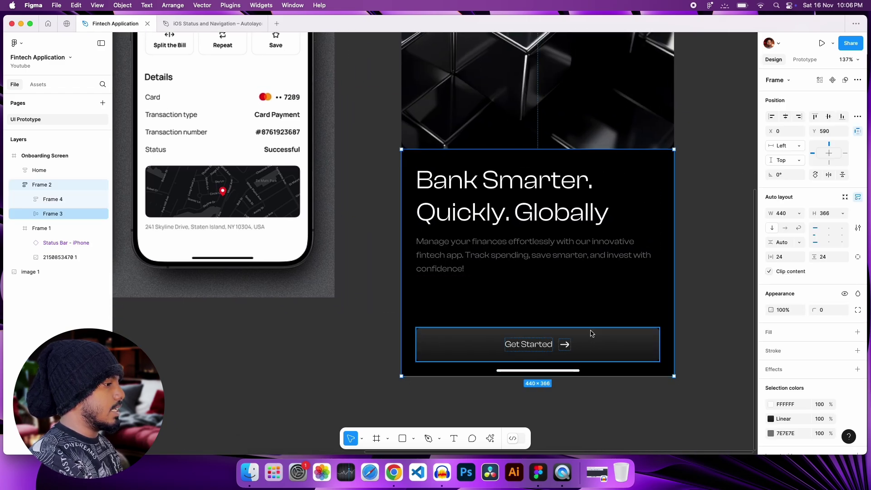
scroll(590, 334, up, 3)
drag(560, 392, 562, 373)
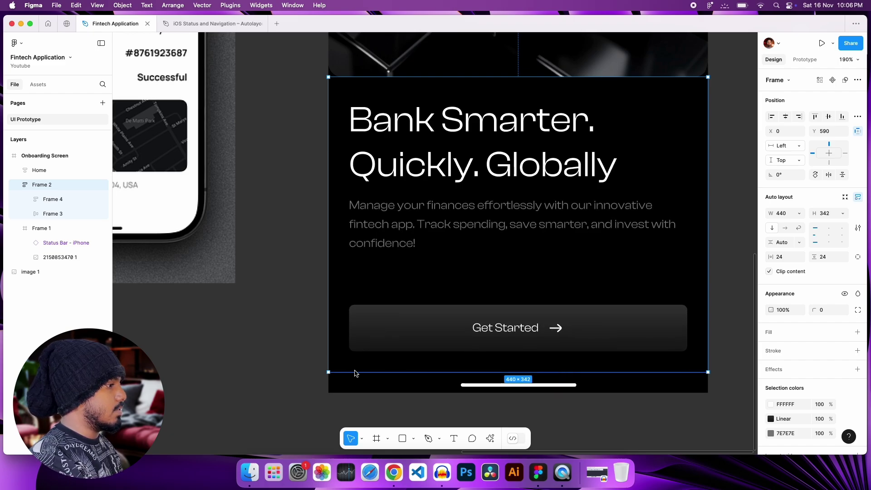
click(524, 412)
scroll(529, 411, down, 5)
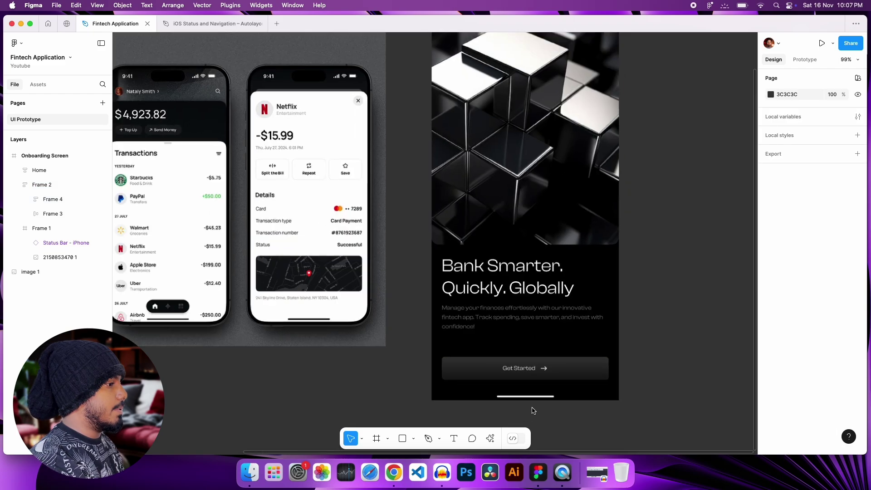
scroll(534, 410, down, 2)
scroll(657, 370, left, 8)
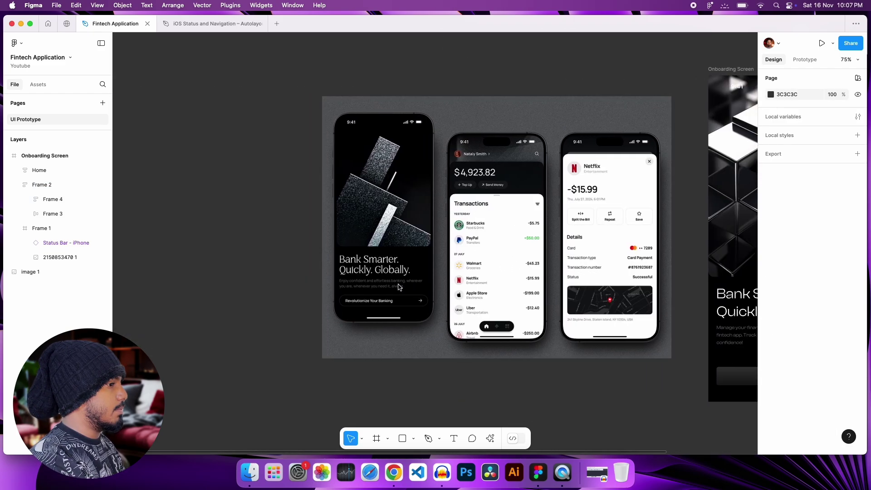
scroll(546, 301, right, 10)
click(547, 301)
scroll(547, 303, up, 2)
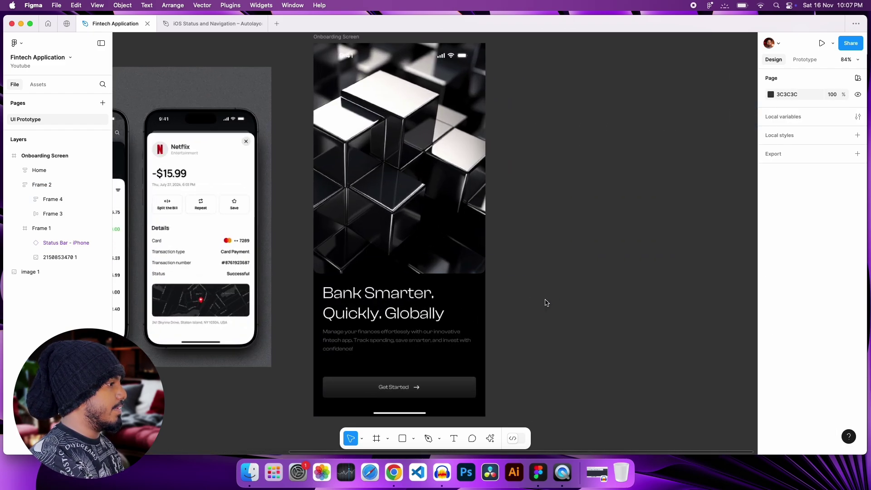
scroll(547, 302, down, 2)
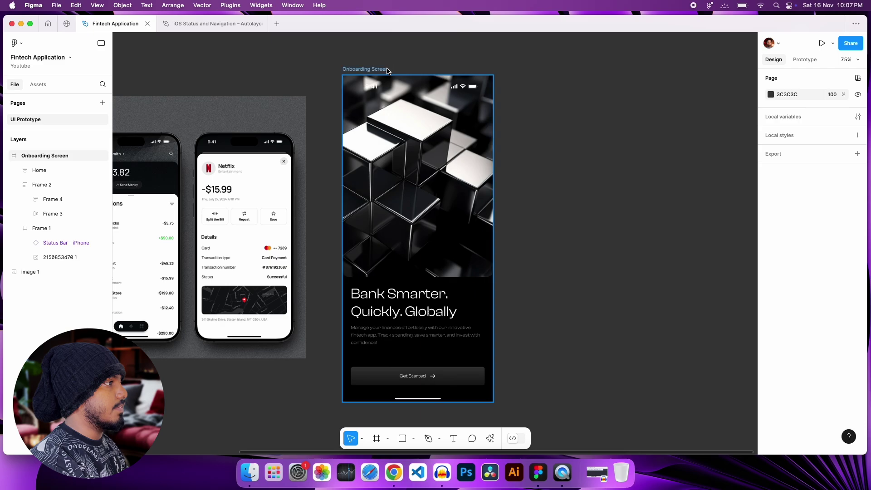
Check the prototype device settings, preview the Onboarding Screen as a prototype, then close the preview and return to the design properties
click(372, 69)
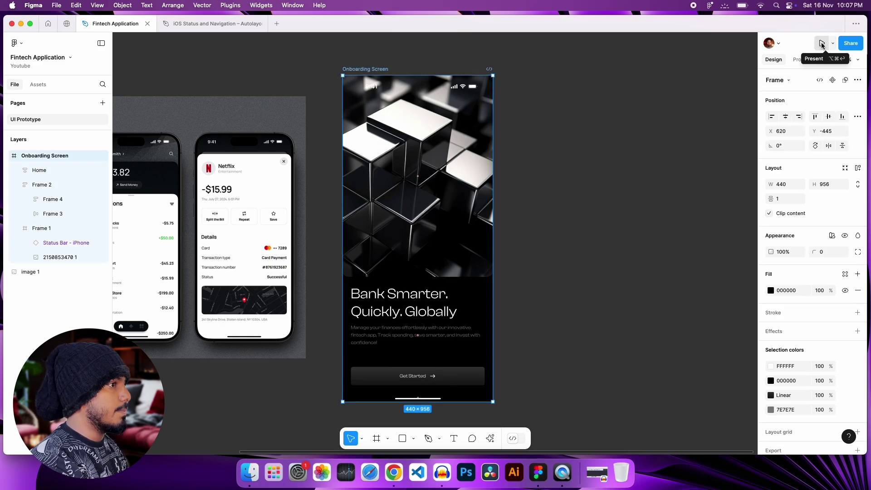
click(800, 61)
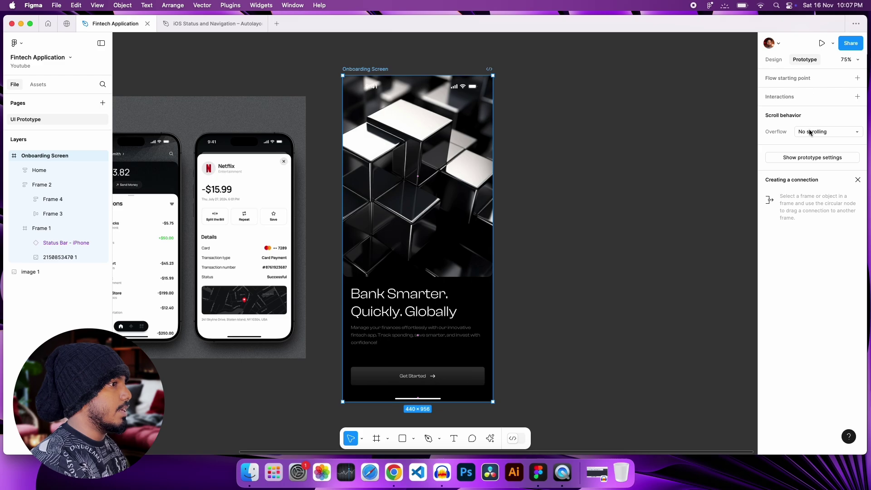
click(797, 157)
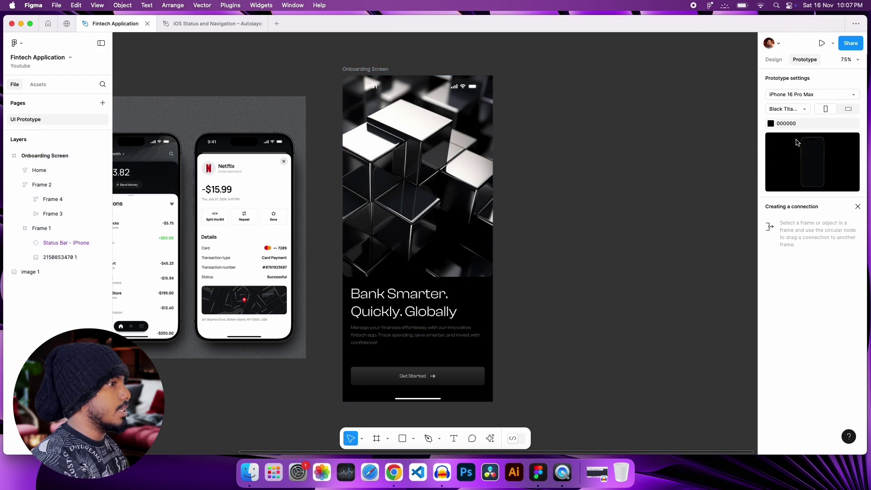
click(801, 95)
click(807, 94)
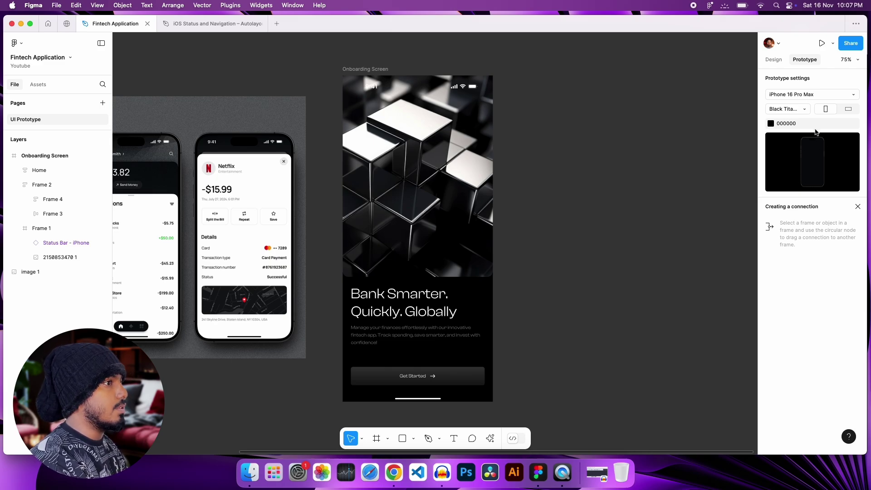
click(822, 44)
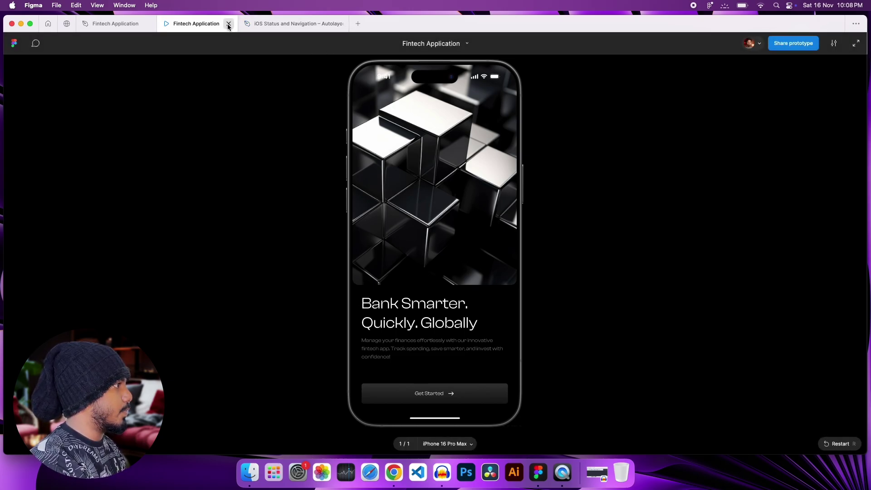
click(229, 24)
click(780, 63)
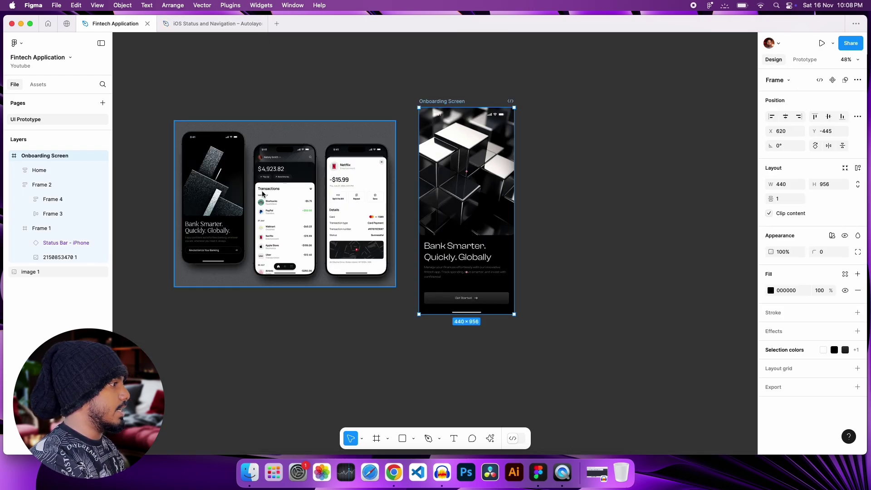
Add an iPhone 16 Pro Max frame beside the Onboarding Screen, aligned with its upper edge, and name it "Dashboard Screen"
scroll(292, 236, right, 5)
click(377, 439)
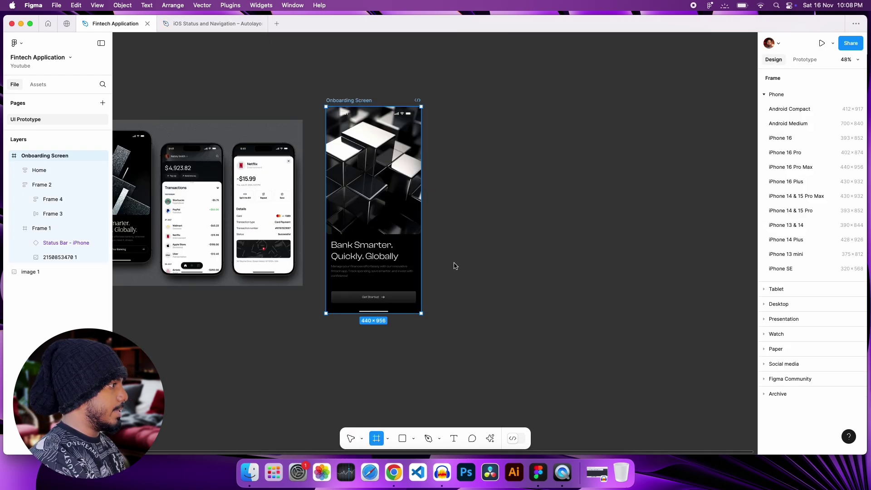
click(799, 167)
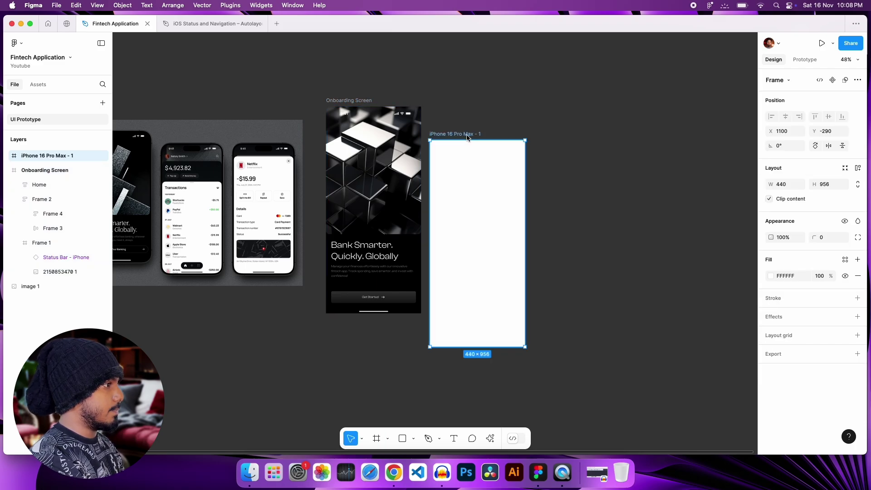
scroll(467, 136, up, 5)
double_click(448, 116)
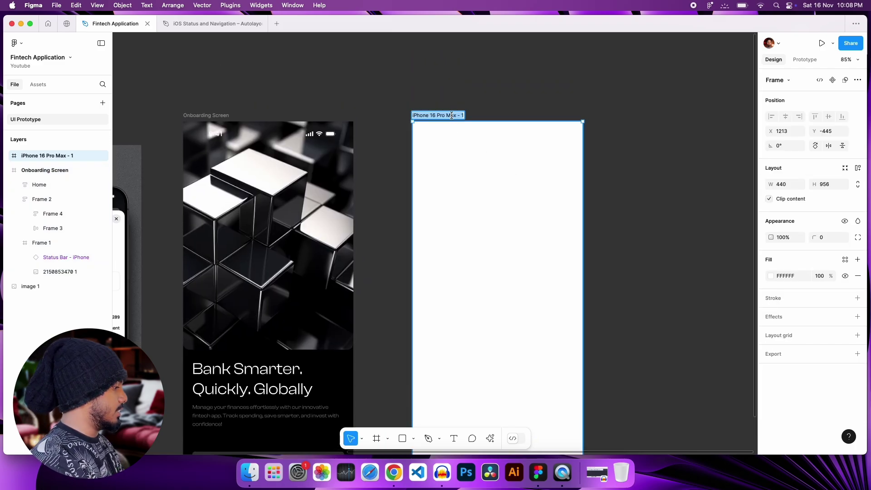
text(Dashboard Screen)
key(Return)
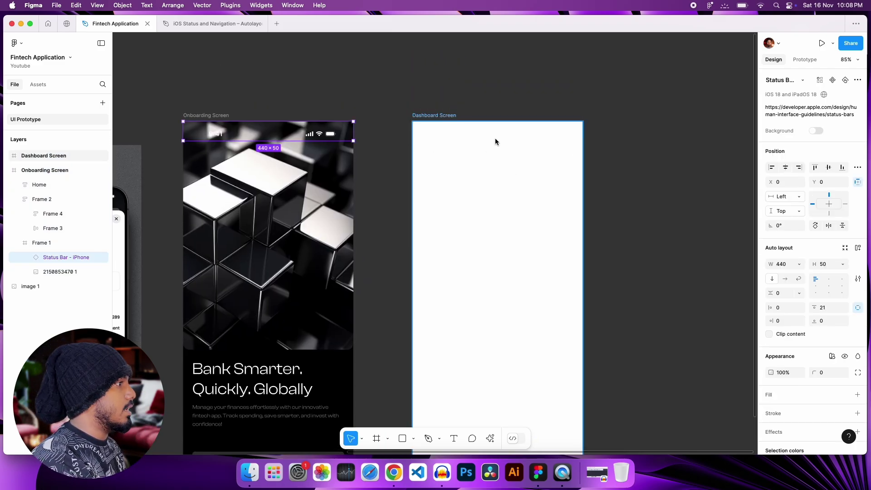
Paste a copy of the onboarding status bar into the Dashboard Screen frame
scroll(394, 162, down, 3)
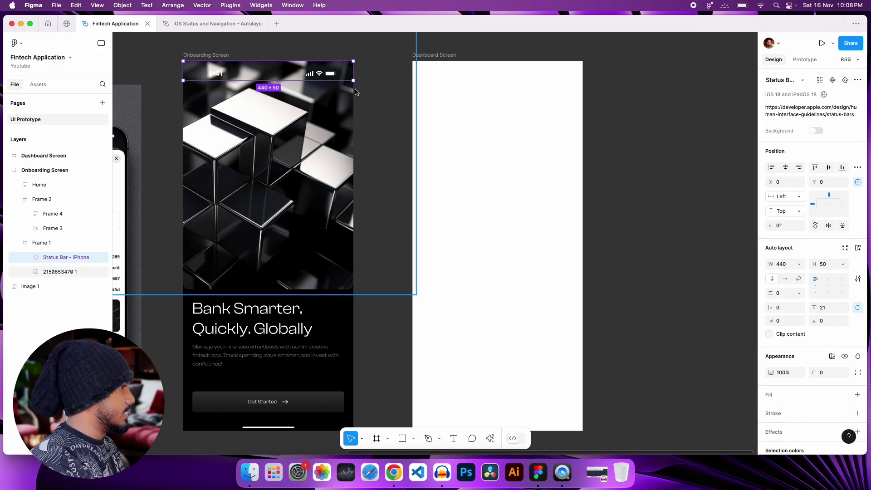
click(436, 55)
key(cmd+v)
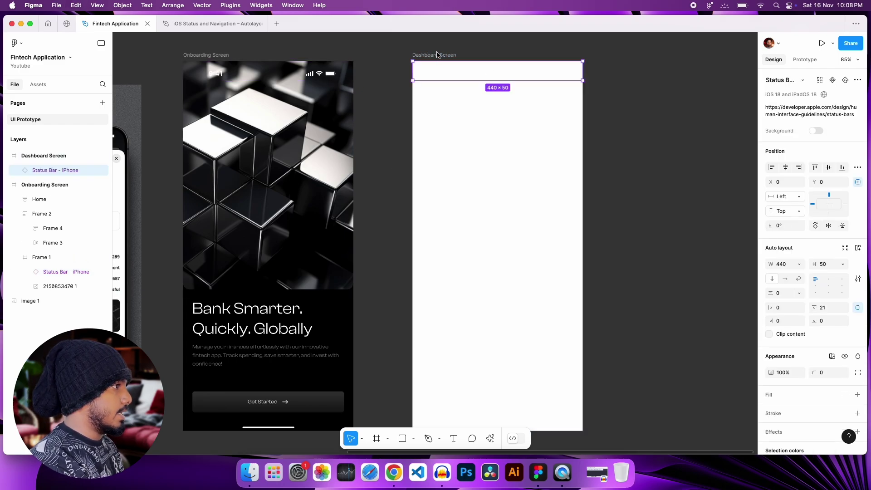
Copy the Onboarding Screen's Home bar into the Dashboard Screen and set its colour to 000000
scroll(165, 200, down, 5)
scroll(165, 201, left, 5)
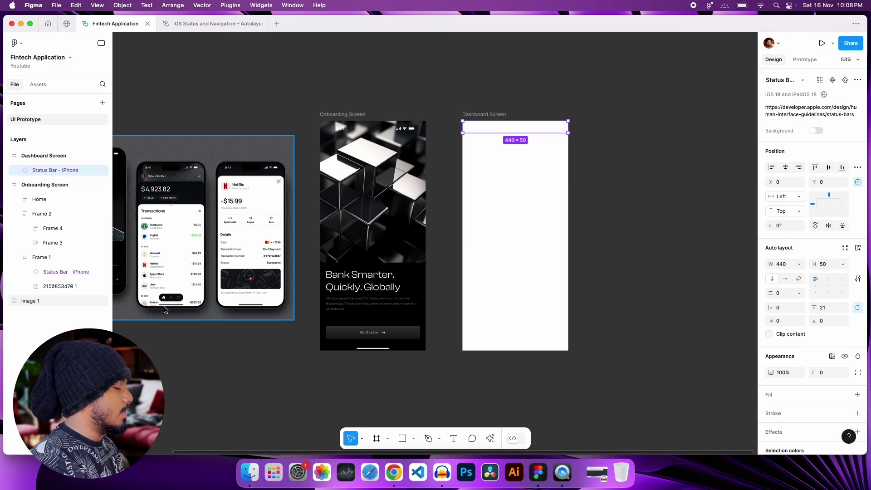
scroll(206, 304, left, 3)
scroll(317, 272, right, 3)
click(373, 347)
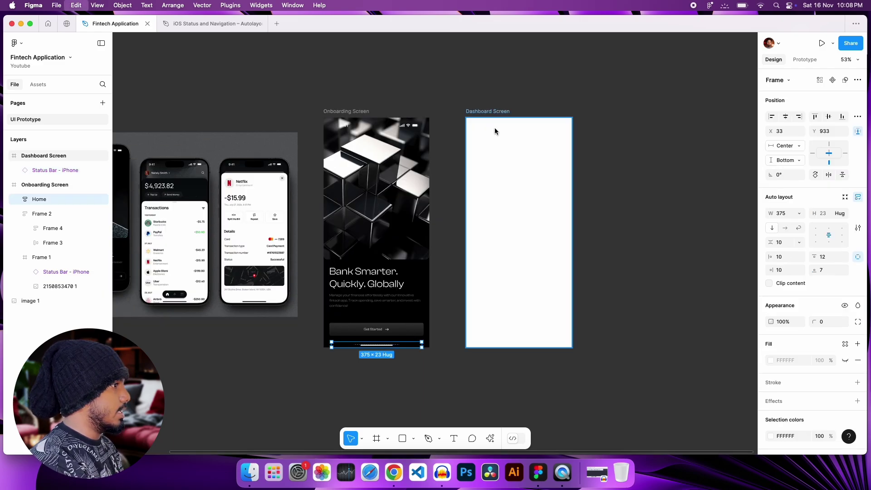
click(497, 111)
key(cmd+v)
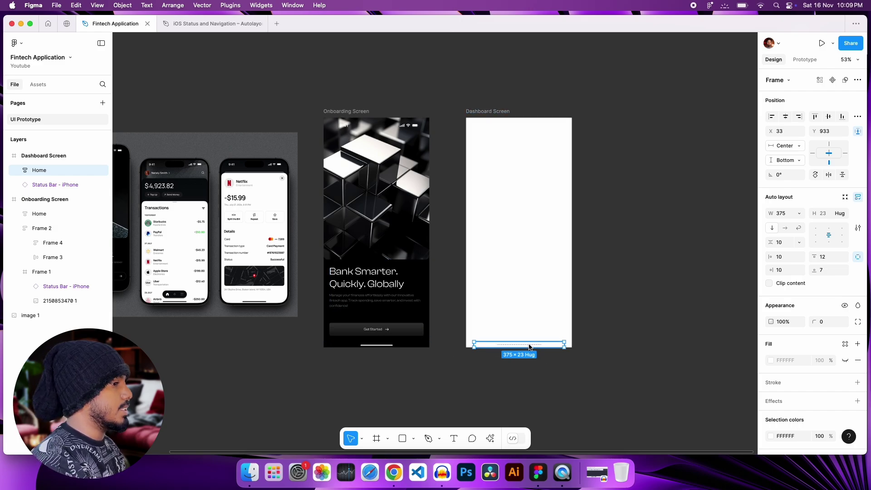
click(770, 436)
drag(674, 274, 609, 360)
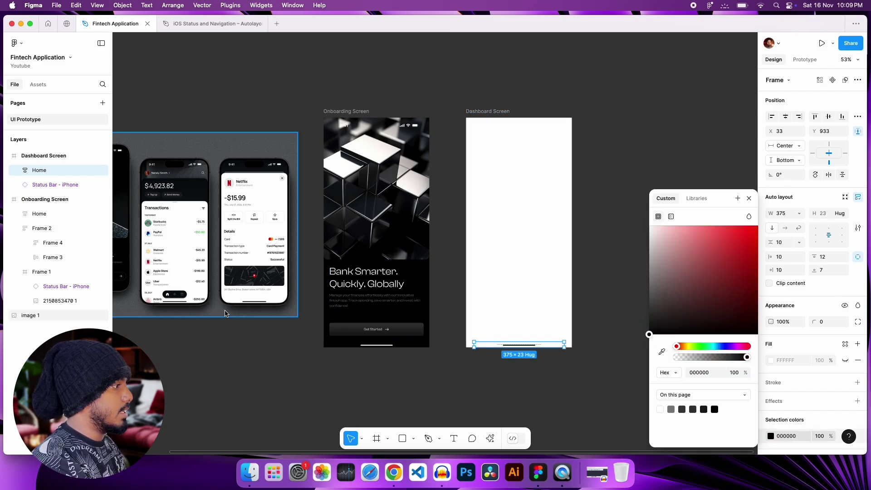
click(749, 198)
Examine the header, balance area and transactions list of the dashboard in the reference image
scroll(335, 199, left, 5)
scroll(335, 198, up, 6)
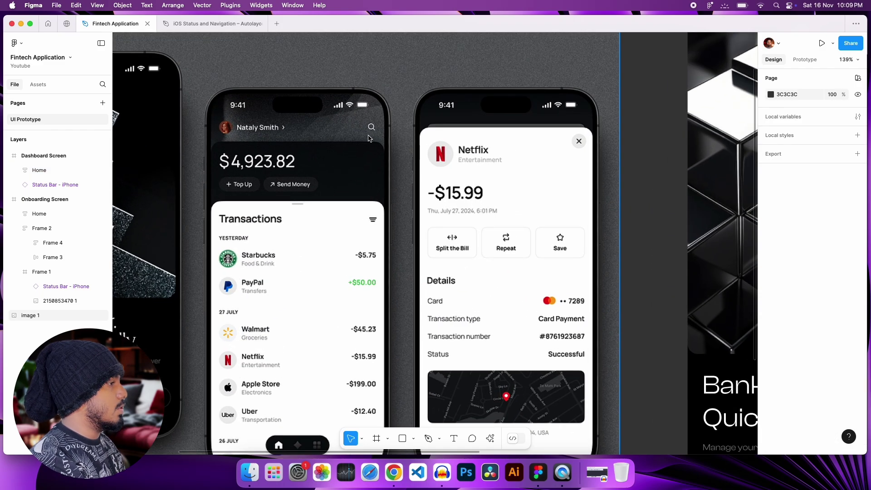
scroll(481, 207, left, 2)
scroll(481, 207, down, 6)
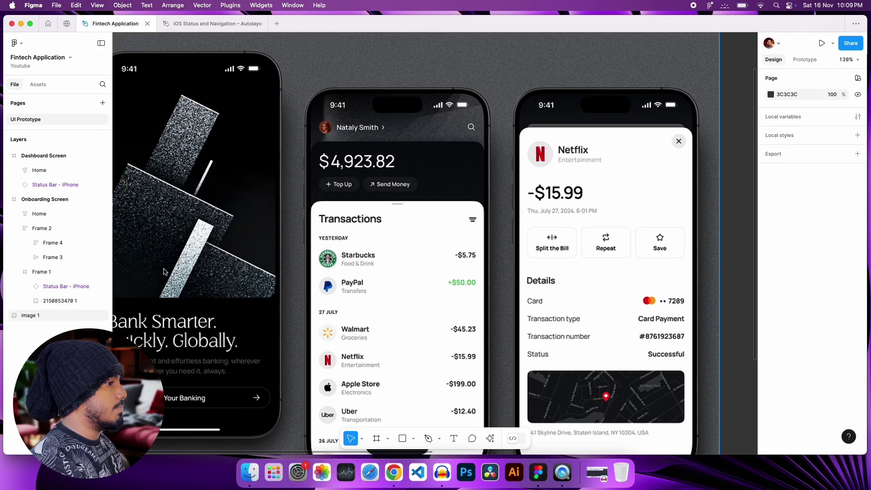
scroll(463, 316, down, 2)
scroll(564, 270, right, 6)
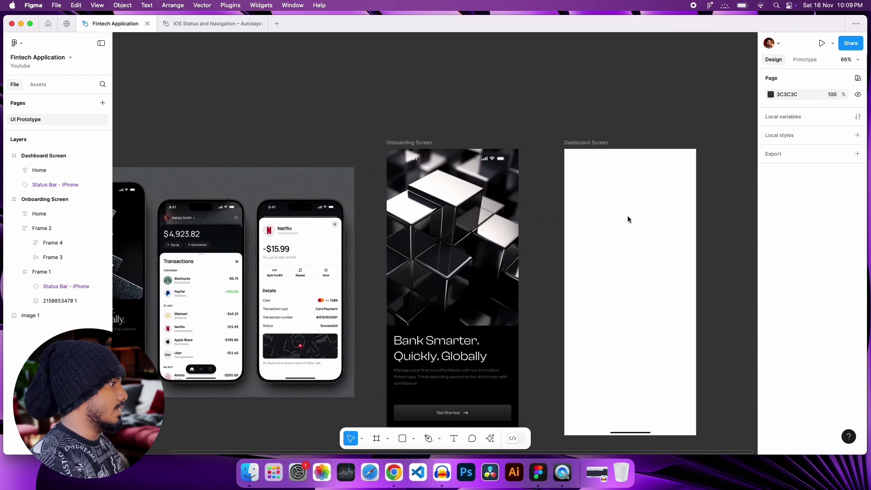
Draw a 440 × 956 frame covering the whole Dashboard Screen
scroll(658, 239, right, 5)
scroll(654, 236, down, 3)
scroll(653, 236, up, 1)
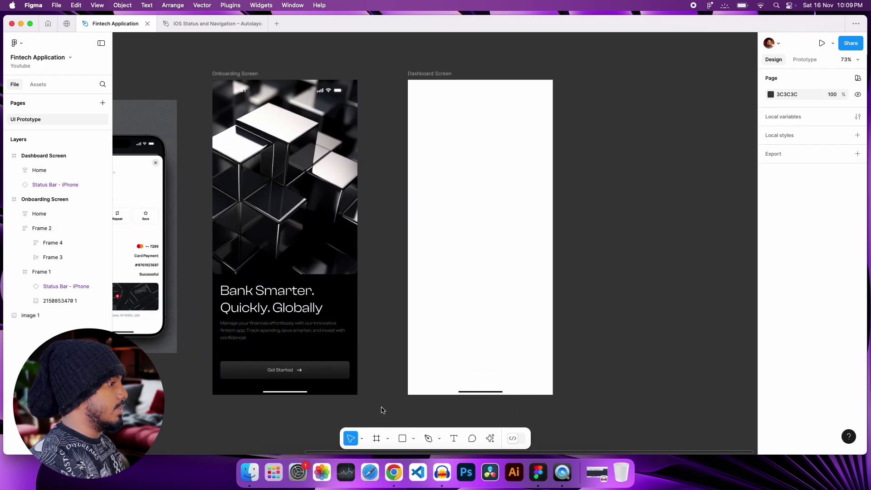
click(376, 438)
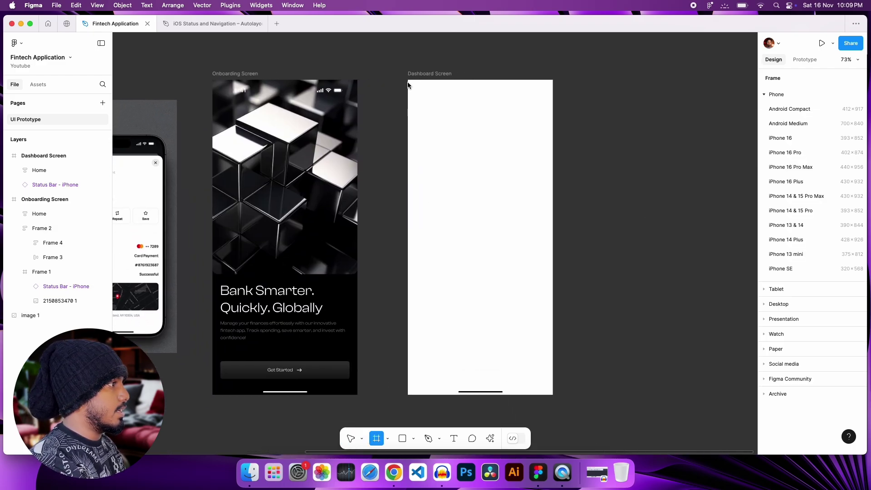
drag(408, 84, 552, 395)
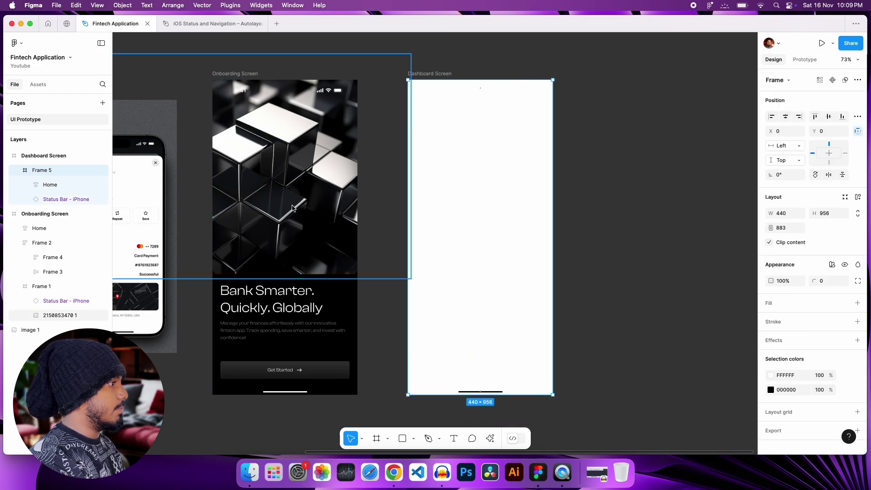
Copy the cube image from the Onboarding Screen into the Dashboard Screen and enlarge it to about 2164 × 1478
click(293, 208)
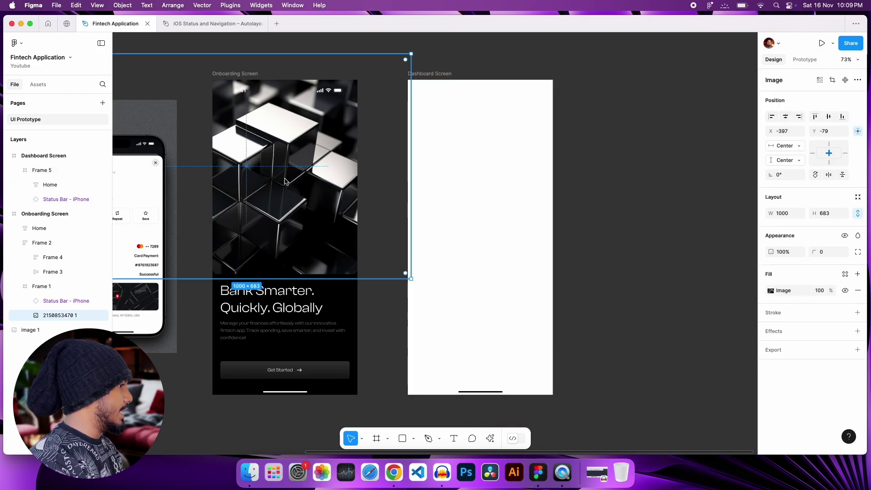
click(459, 211)
key(super+v)
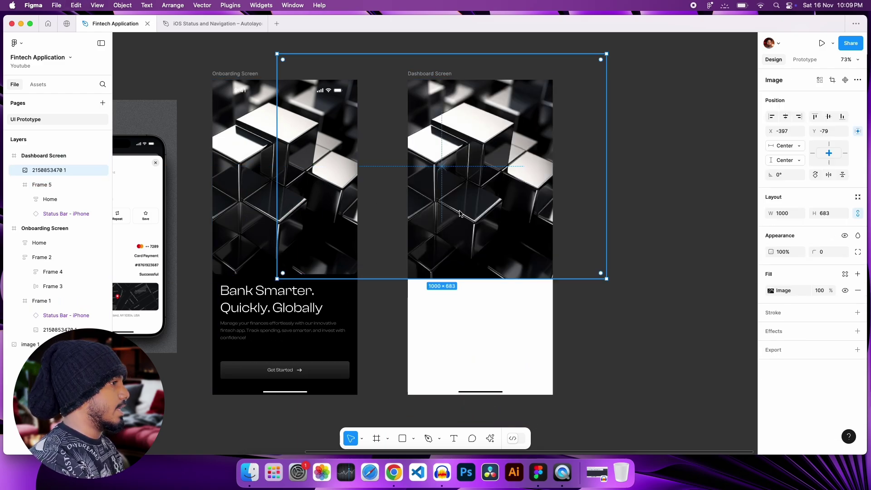
drag(505, 281, 472, 208)
drag(482, 307, 494, 367)
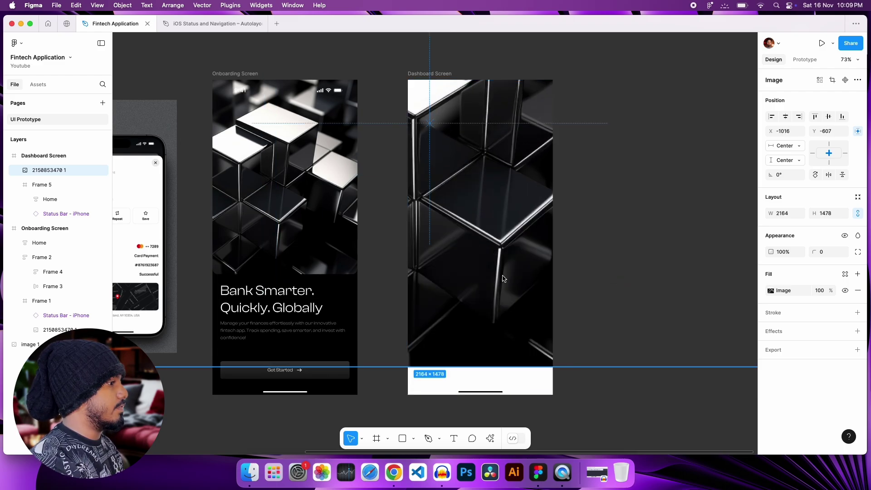
Move the cube image beneath Frame 5 in the Dashboard Screen's layer order and shift it to about X -1064, Y -679
click(590, 407)
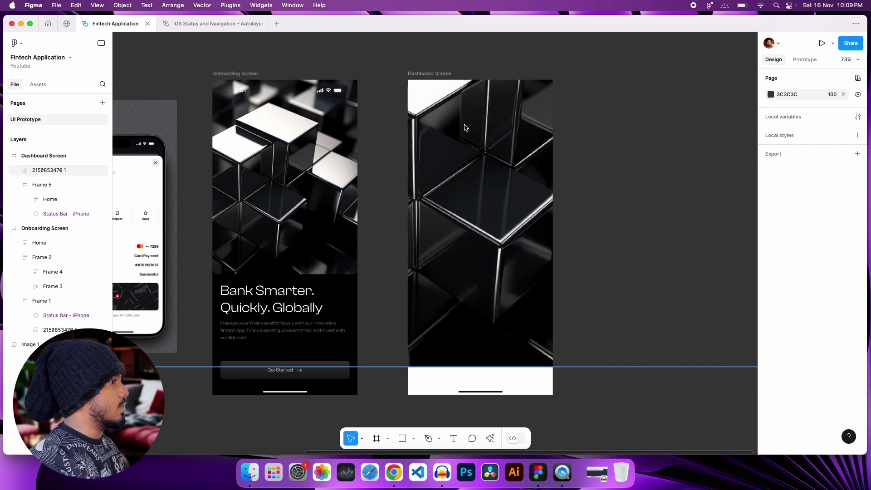
click(480, 275)
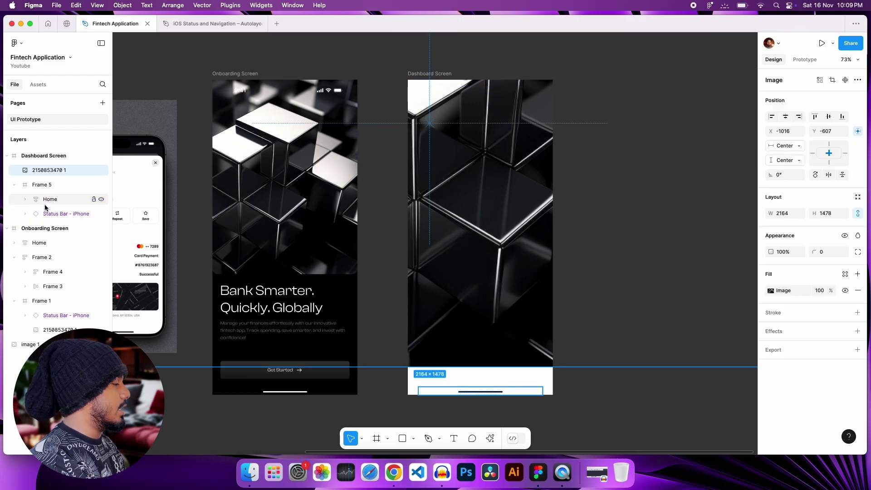
drag(52, 177, 51, 217)
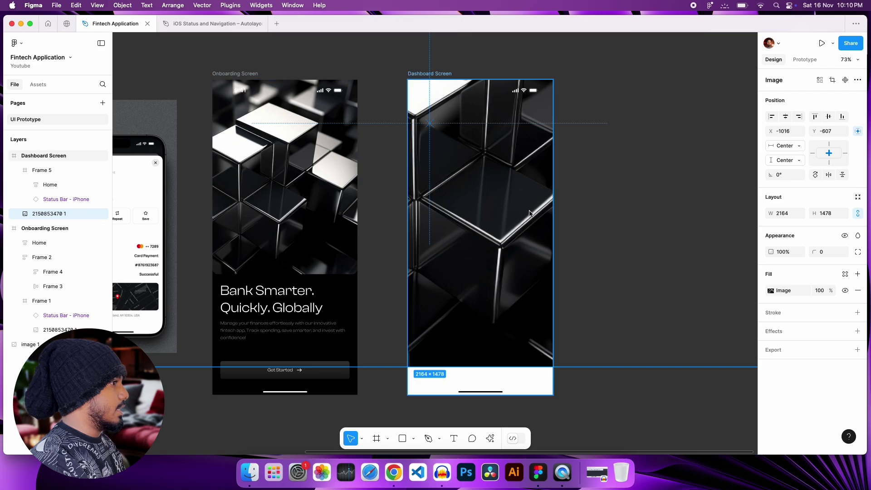
drag(530, 214, 513, 193)
click(656, 185)
Examine the profile header and balance area of the dashboard in the reference image
scroll(653, 187, left, 5)
scroll(192, 272, up, 3)
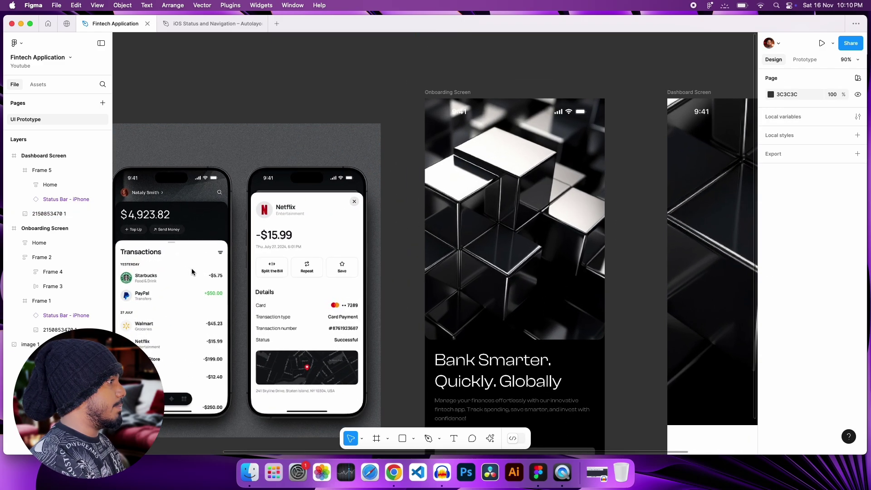
scroll(203, 310, right, 6)
scroll(364, 187, left, 6)
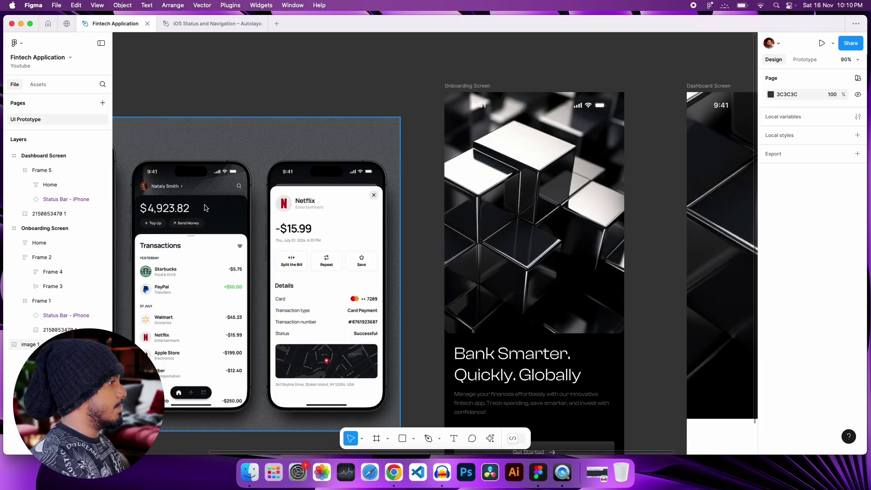
scroll(204, 208, up, 5)
scroll(205, 209, left, 3)
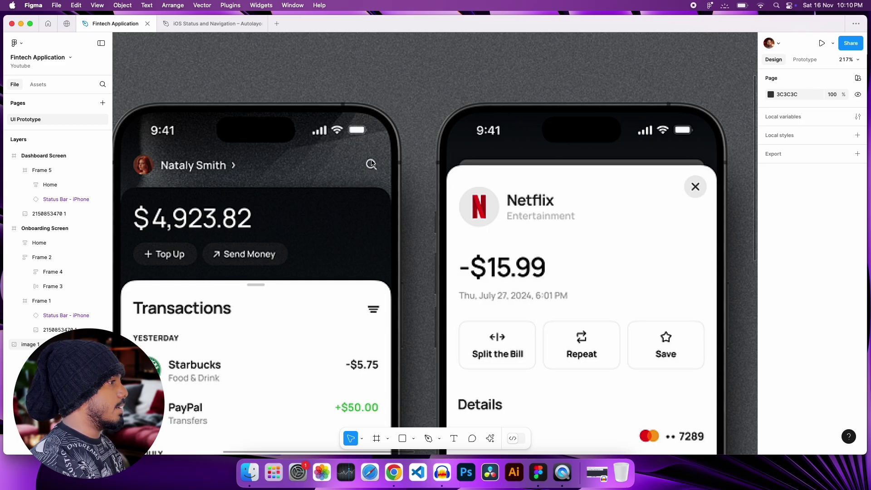
scroll(361, 175, right, 1)
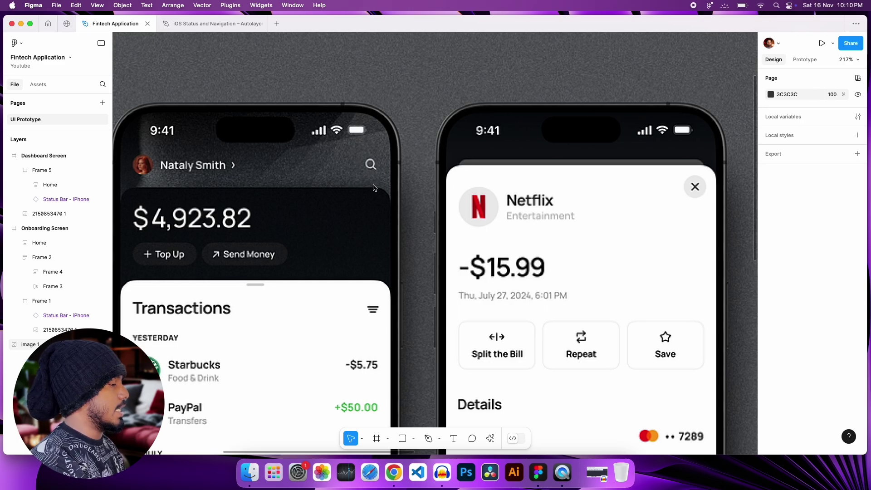
click(420, 212)
Move the cube image up so that it covers only about the upper third of the Dashboard Screen
scroll(420, 212, down, 10)
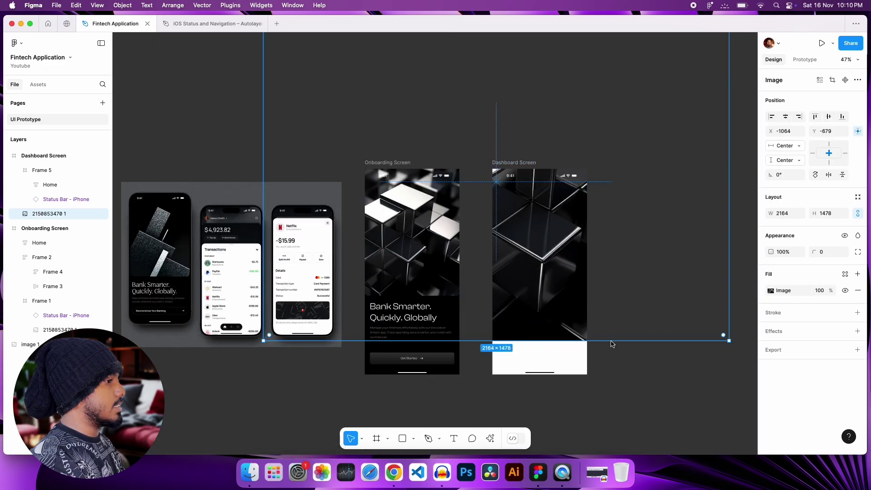
drag(612, 344, 590, 209)
drag(555, 115, 554, 151)
click(659, 272)
Draw a full-width header frame of about 440 × 87 just below the Dashboard Screen's status bar
scroll(426, 216, up, 5)
scroll(426, 220, right, 5)
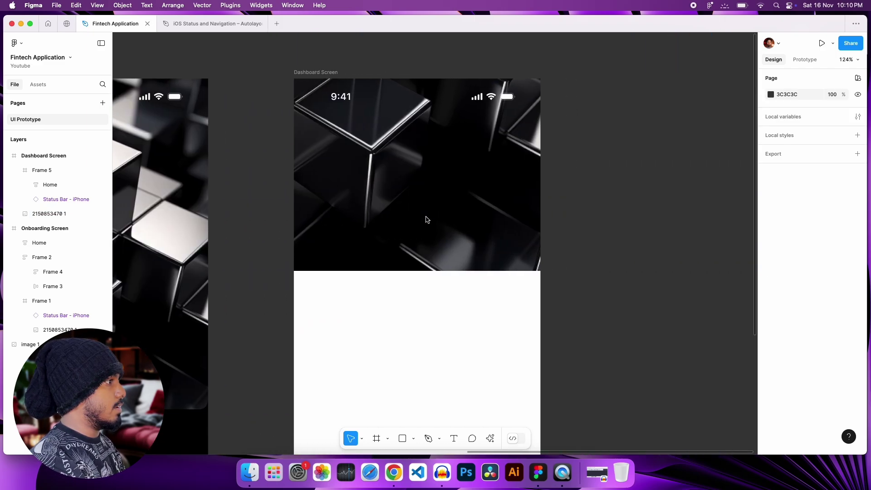
click(377, 439)
drag(289, 121, 535, 170)
scroll(410, 156, up, 5)
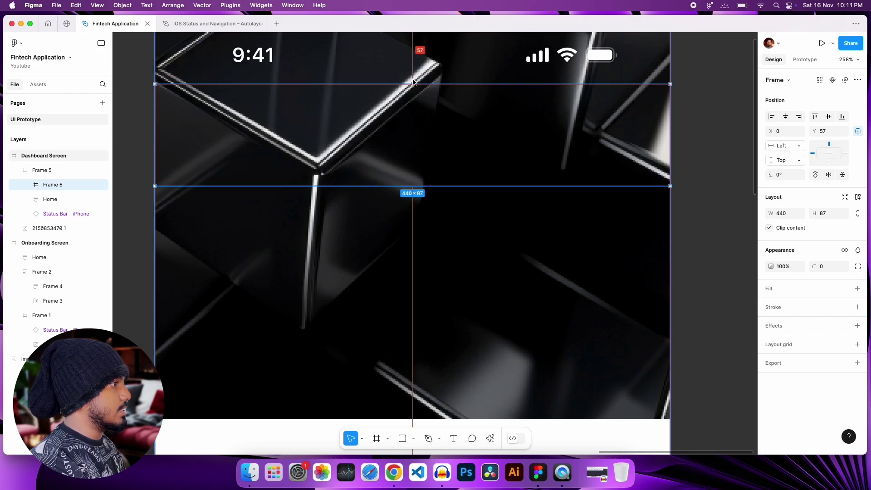
Move the header frame up to Y 50 and set its height to 80
drag(419, 116, 418, 108)
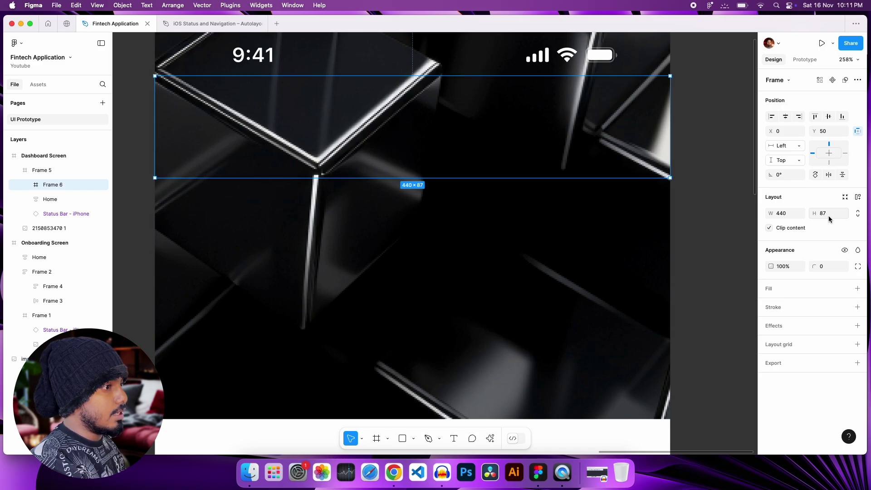
click(432, 178)
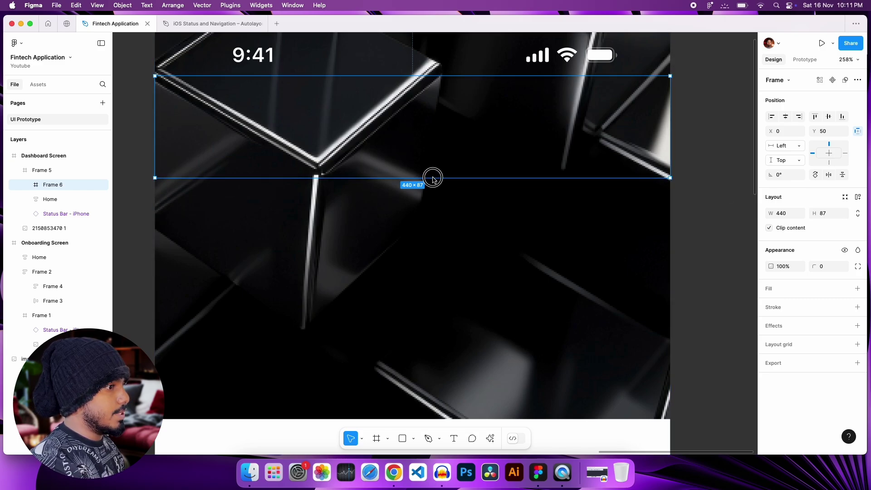
drag(433, 178, 431, 172)
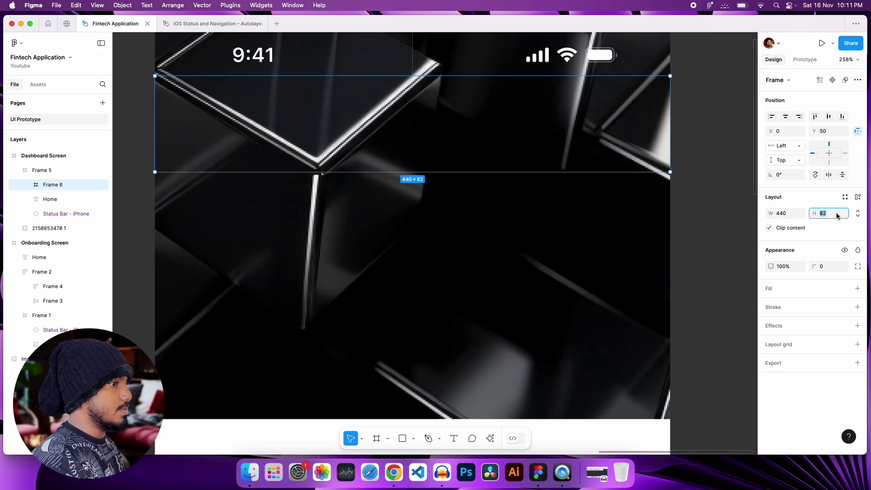
text(80)
key(Return)
Compare the new header frame with the avatar, name and search icon row in the reference image
scroll(481, 247, down, 5)
scroll(481, 248, left, 5)
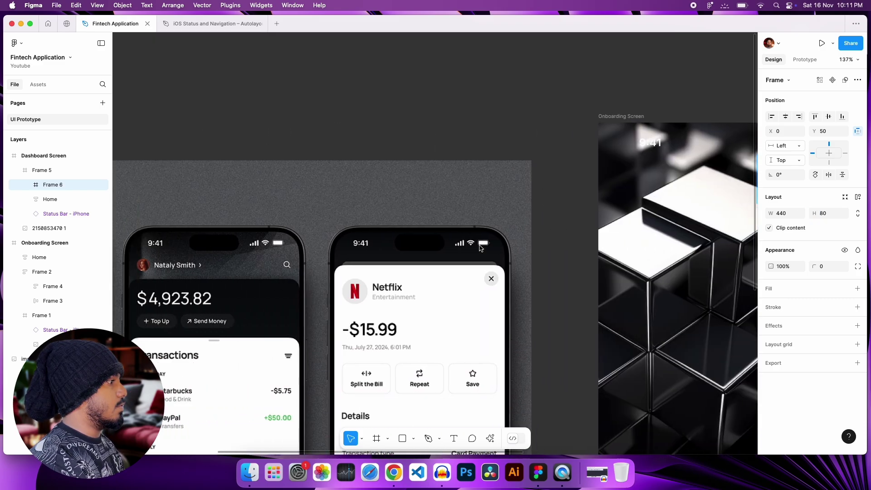
scroll(481, 247, left, 4)
scroll(481, 259, right, 10)
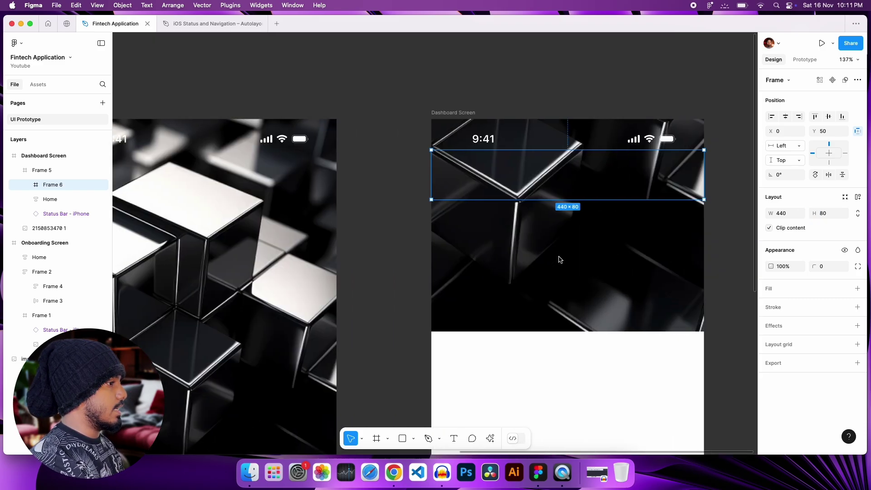
scroll(557, 262, down, 3)
scroll(557, 262, left, 10)
scroll(426, 210, up, 5)
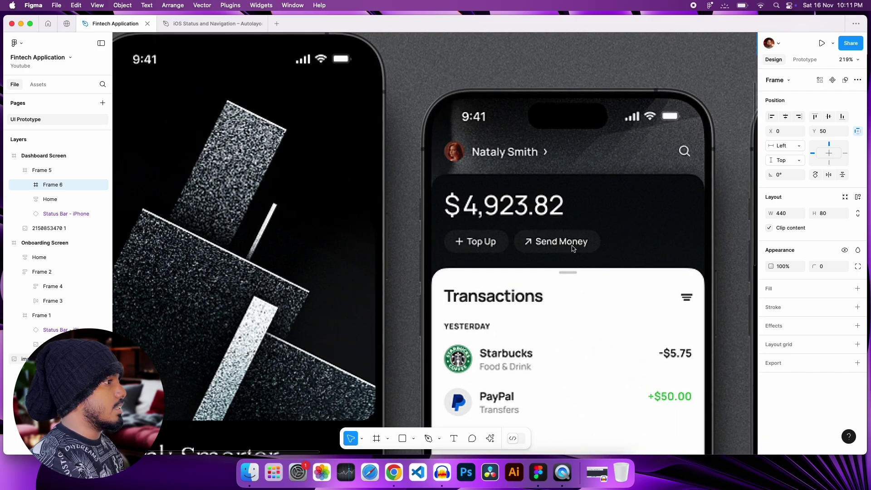
Draw an avatar frame of about 51 × 51 at X 20 in the header frame, filled FFFFFF and centred vertically
scroll(573, 248, down, 10)
scroll(569, 249, up, 5)
click(376, 438)
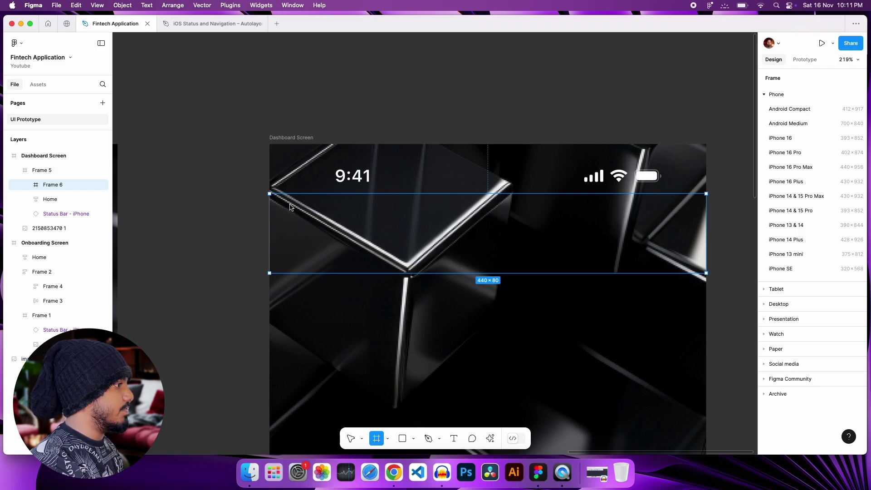
drag(290, 205, 341, 256)
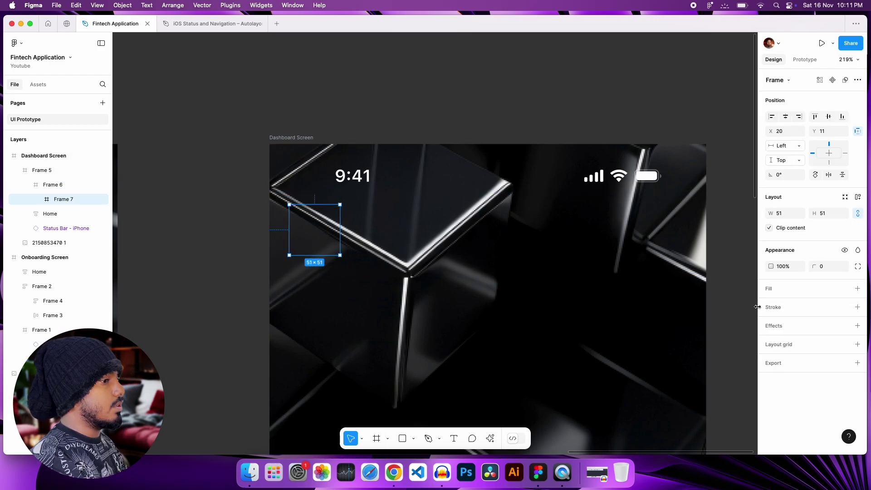
click(857, 289)
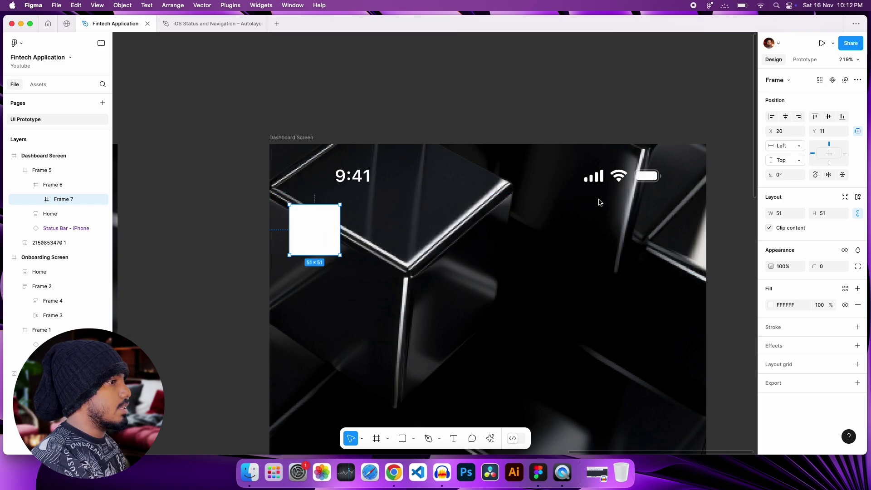
click(829, 117)
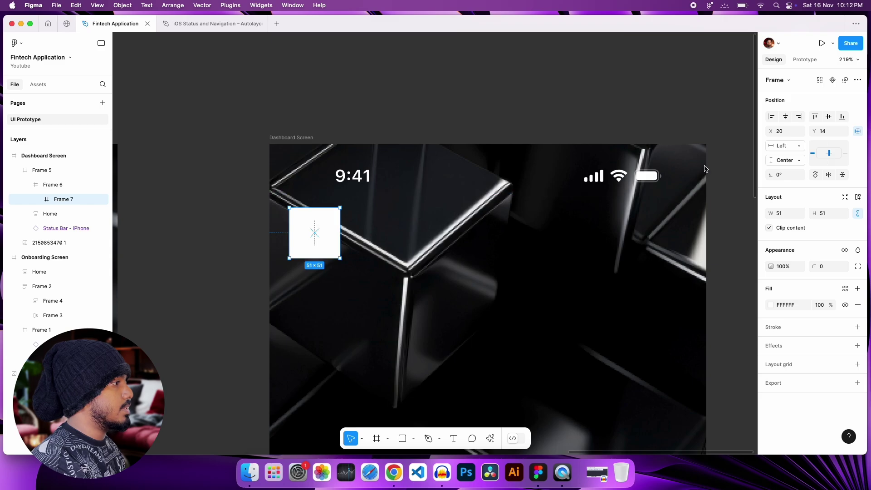
Set the white avatar frame's size to 60 × 60
click(826, 216)
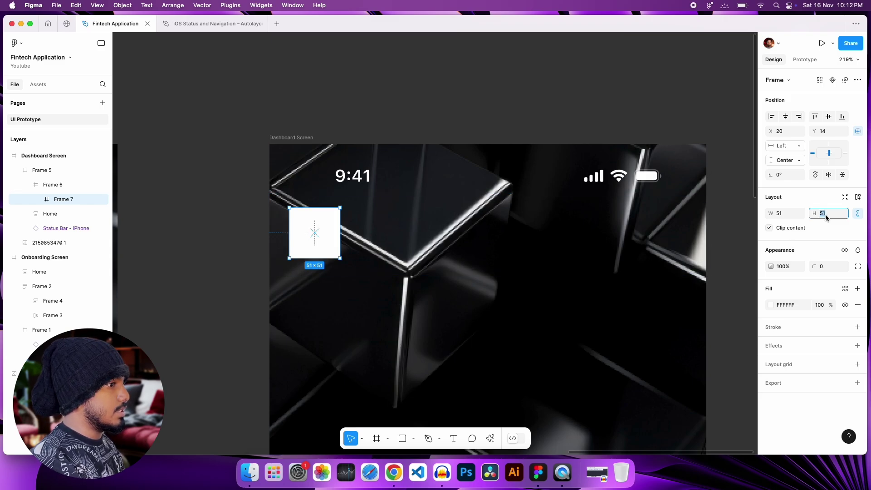
key(Up)
key(Up)
key(Up)
key(Up)
key(Up)
key(Up)
key(Up)
key(Up)
key(Up)
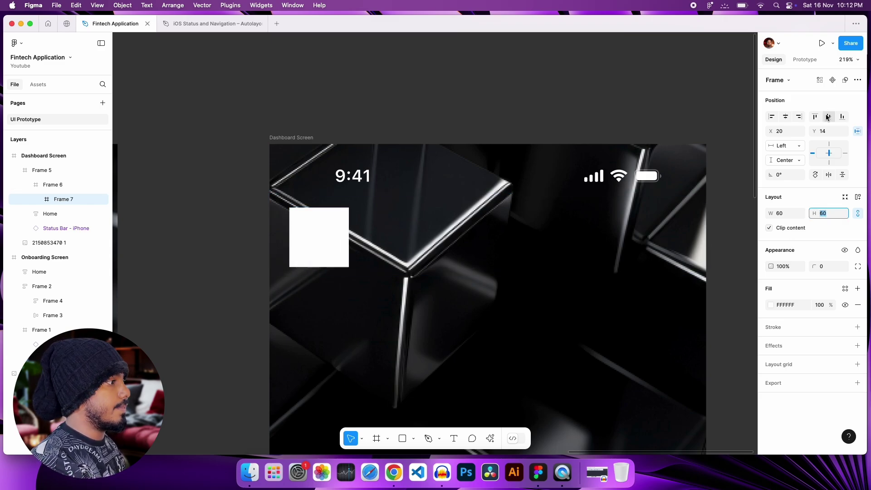
Recentre the avatar frame vertically in the header and round its corners with a radius of 30
click(827, 117)
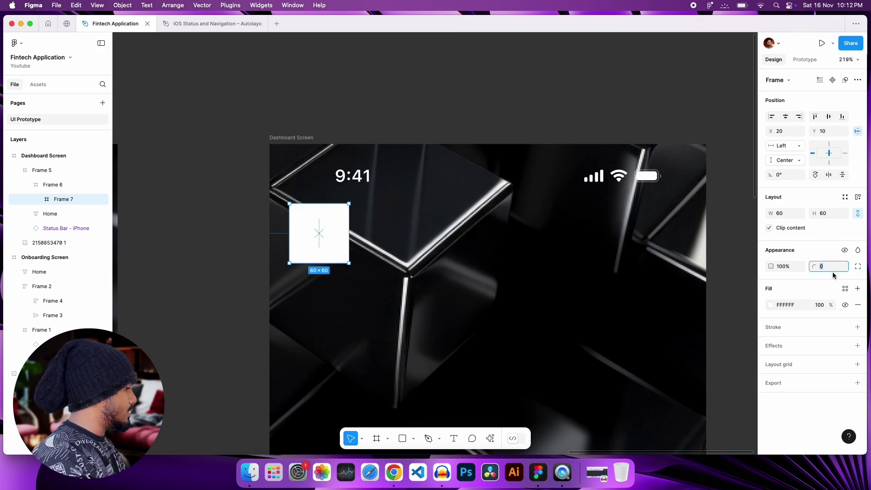
text(30)
key(Return)
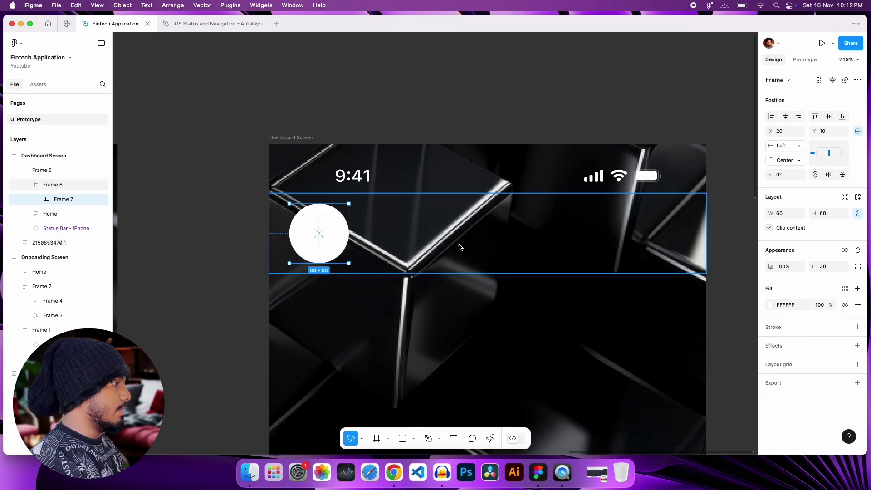
Search the plugins for "indian p" and run the Indian Persona plugin with the avatar frame selected
scroll(459, 247, left, 2)
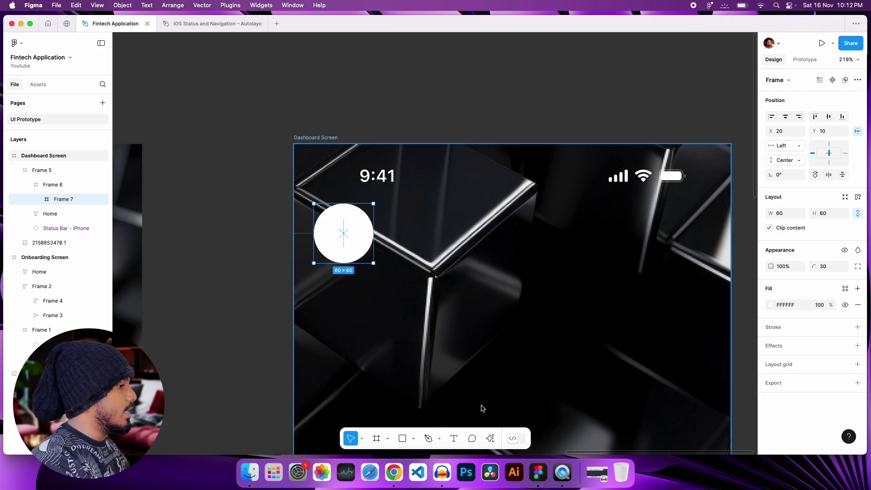
click(490, 438)
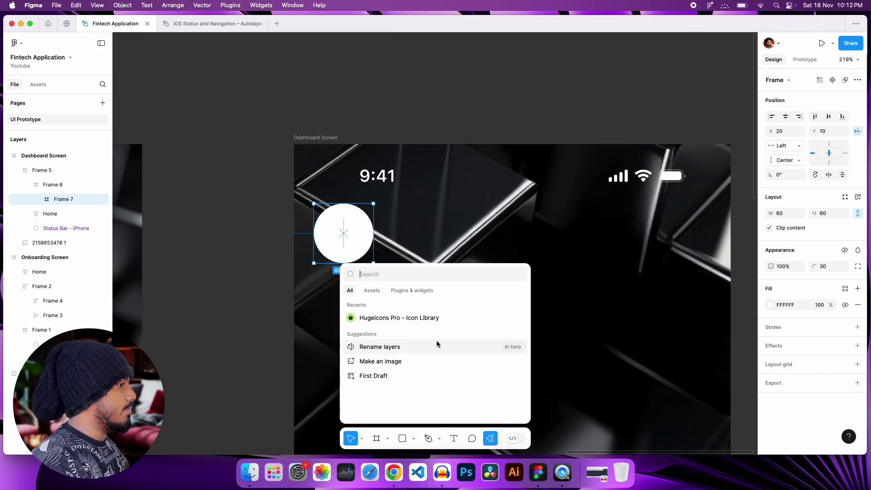
click(418, 290)
click(418, 275)
text(indian p)
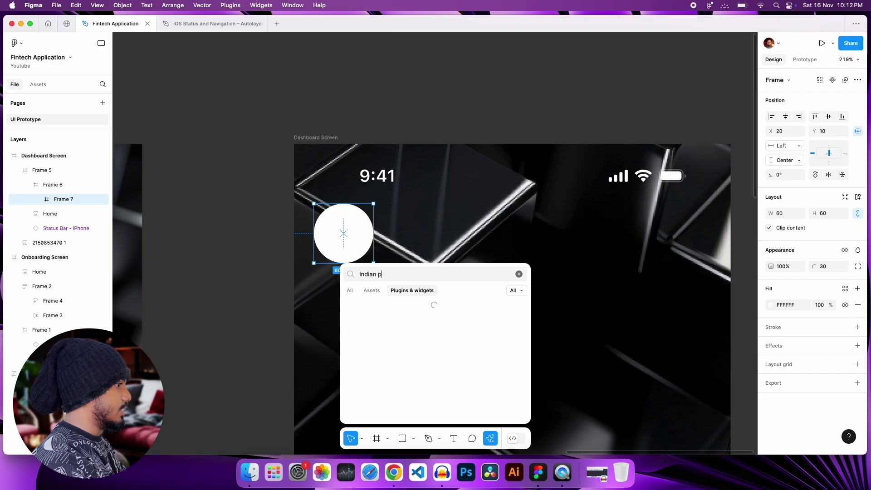
key(Return)
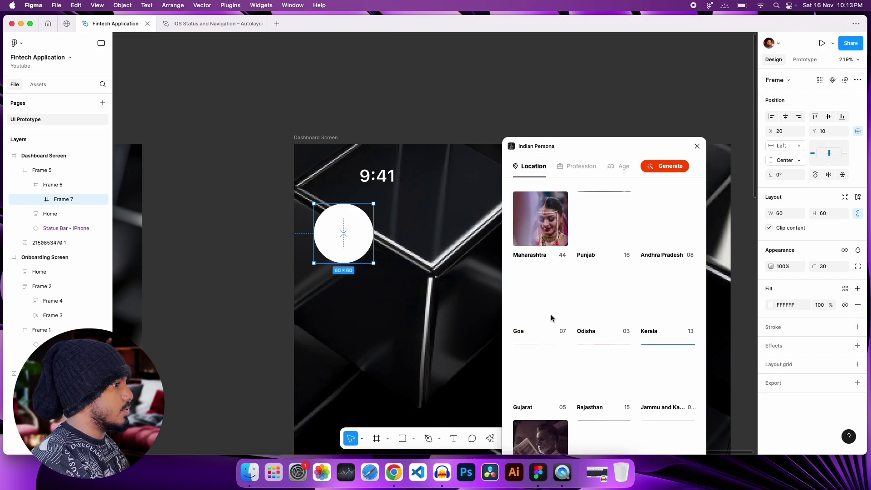
Insert the portrait of the grey-haired man with glasses from the plugin's Karnataka collection into the avatar frame and close the plugin
scroll(587, 314, down, 2)
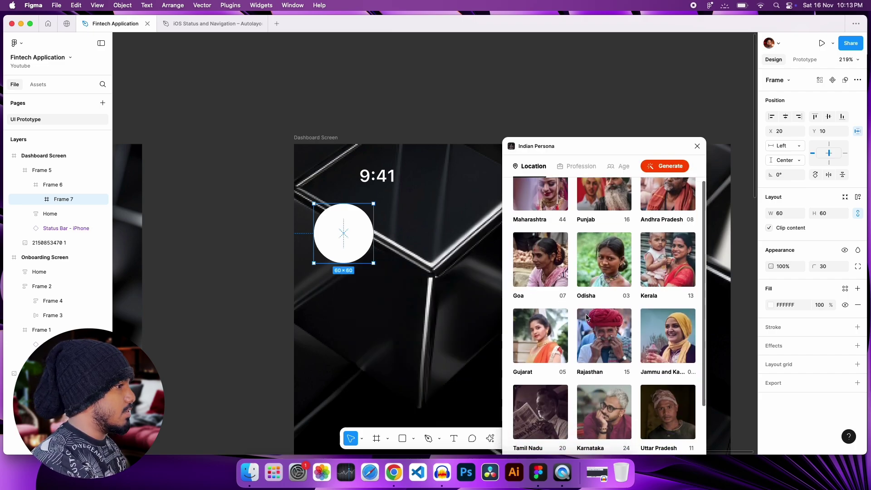
scroll(657, 327, down, 4)
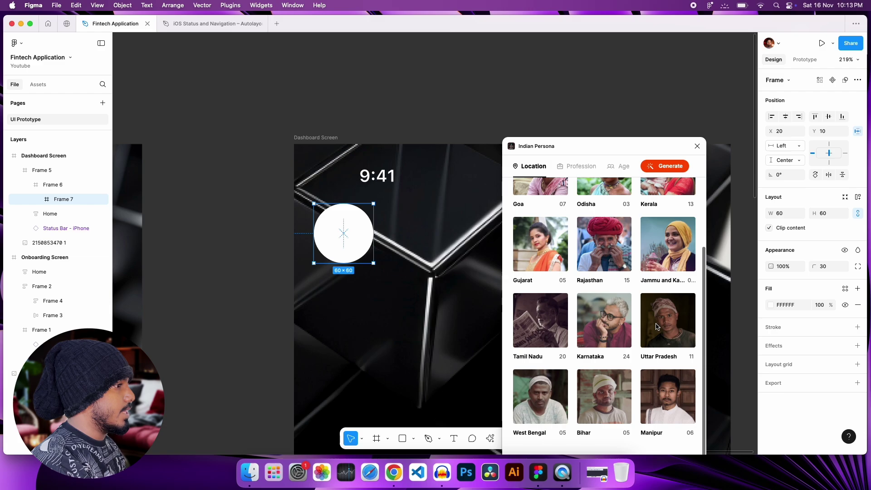
click(602, 333)
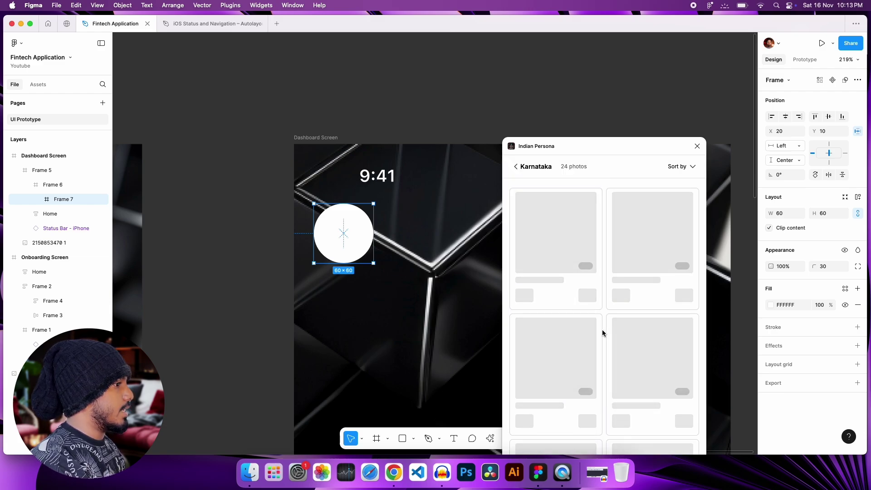
scroll(645, 344, down, 4)
scroll(644, 344, down, 15)
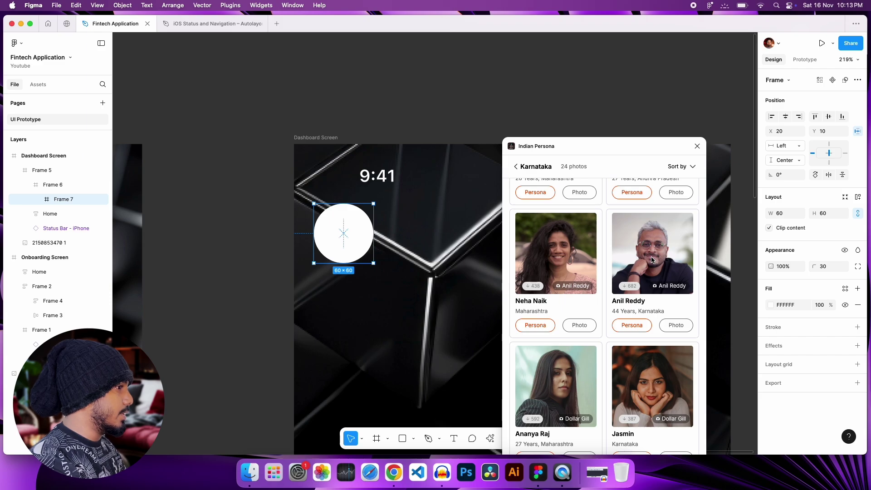
click(652, 259)
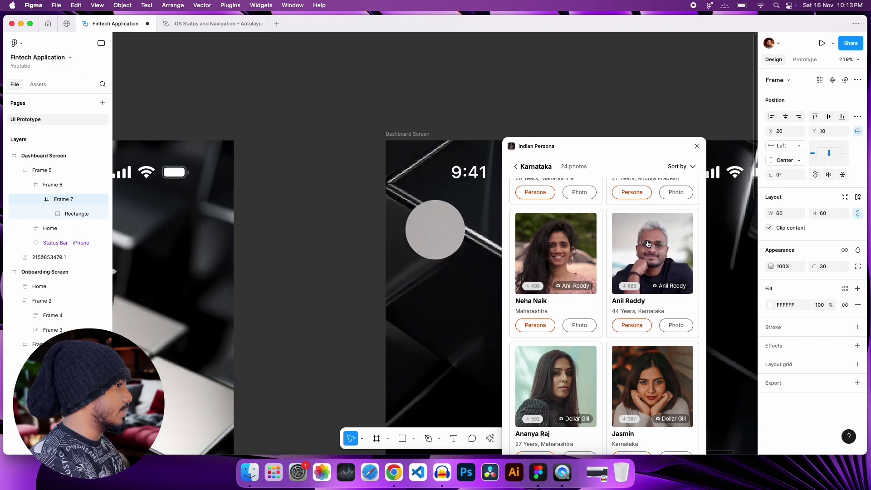
click(697, 146)
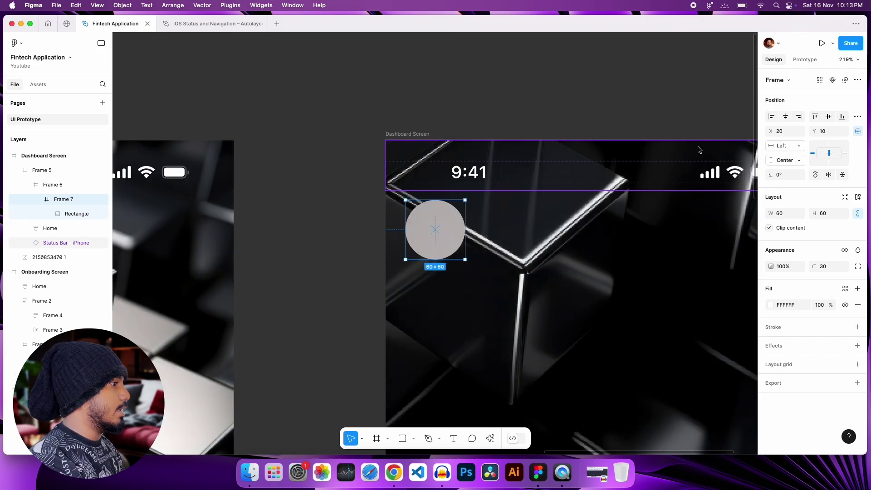
Scale the portrait image inside the avatar frame down to 60 × 60 so it fills the circular frame
double_click(435, 234)
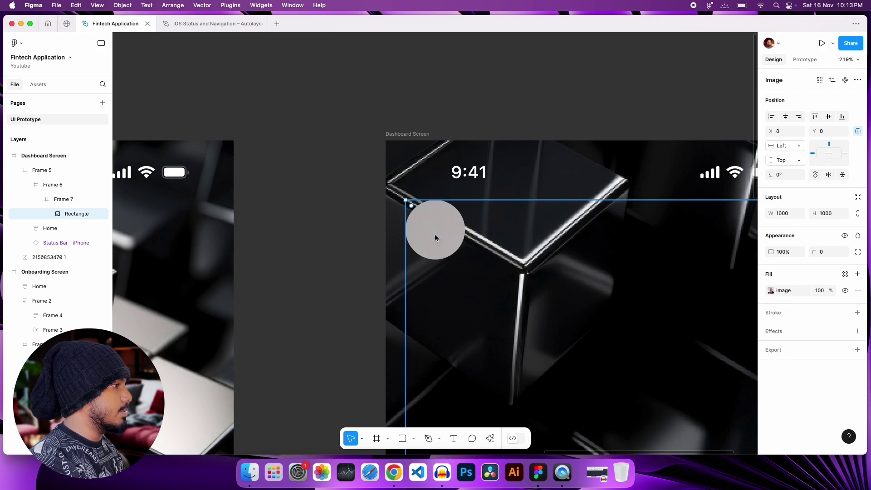
scroll(417, 261, down, 5)
scroll(477, 289, down, 5)
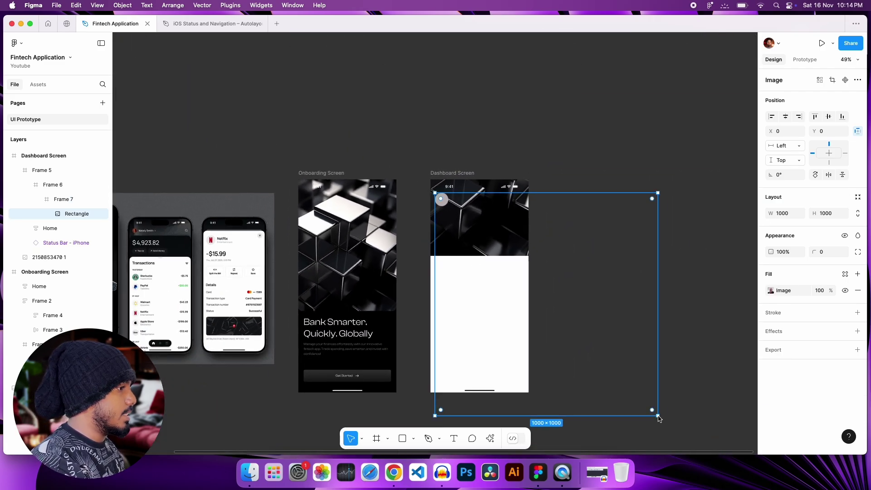
drag(659, 417, 448, 206)
scroll(507, 241, up, 10)
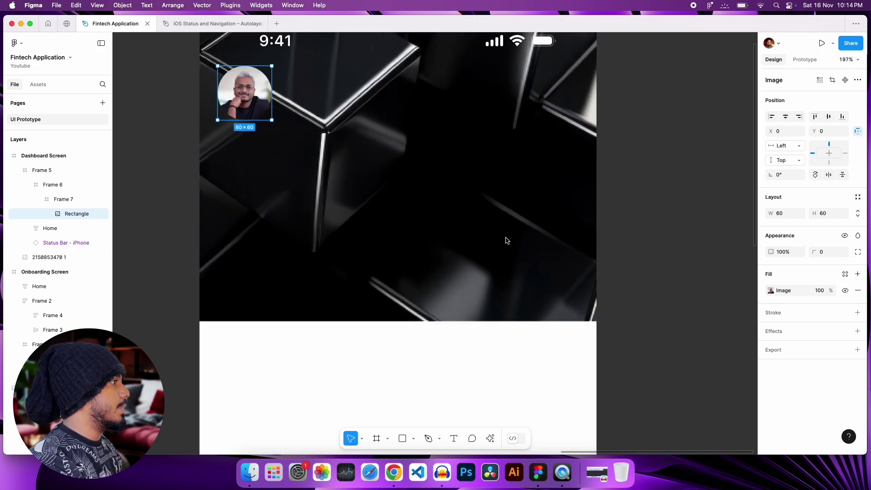
click(646, 341)
Move the Dashboard Screen's cube background image straight up so its lower edge sits a short distance below the header
scroll(646, 341, down, 5)
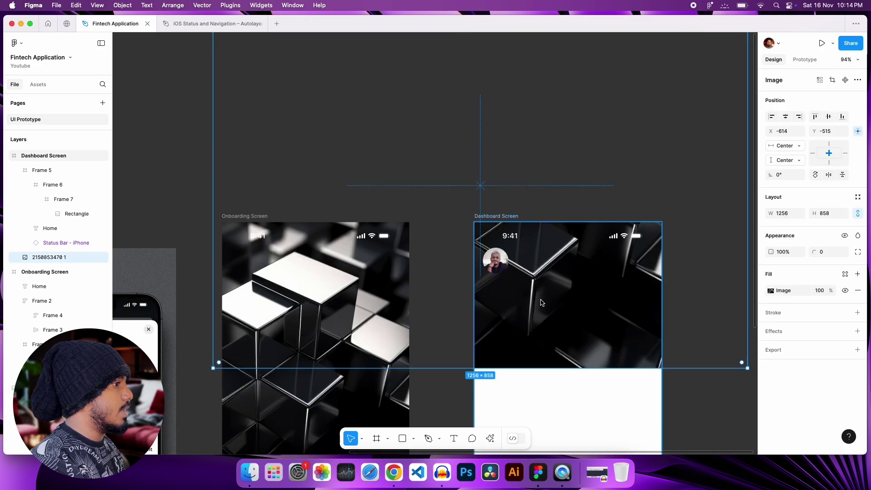
drag(543, 319, 541, 303)
key(shift+Up)
key(shift+Up)
key(shift+Up)
key(shift+Up)
key(shift+Up)
key(shift+Up)
key(shift+Up)
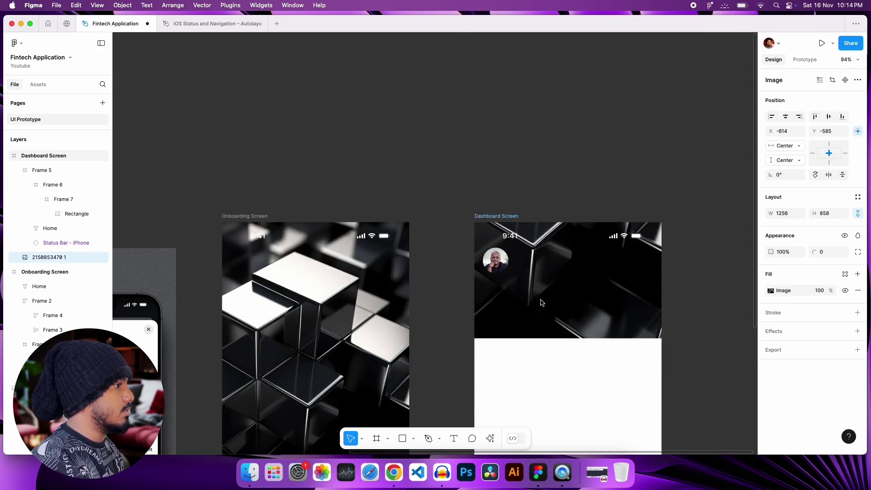
Add auto layout to the header frame holding the avatar and stretch it to the full screen width of 440
click(498, 264)
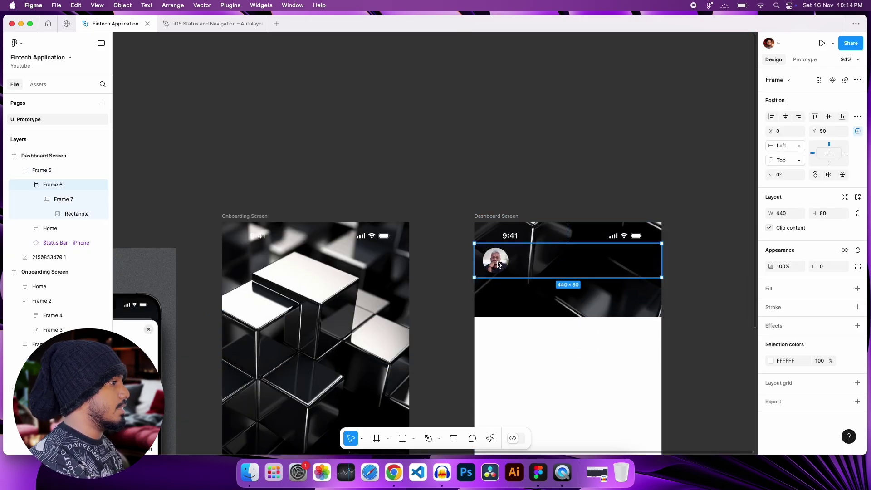
scroll(522, 286, up, 5)
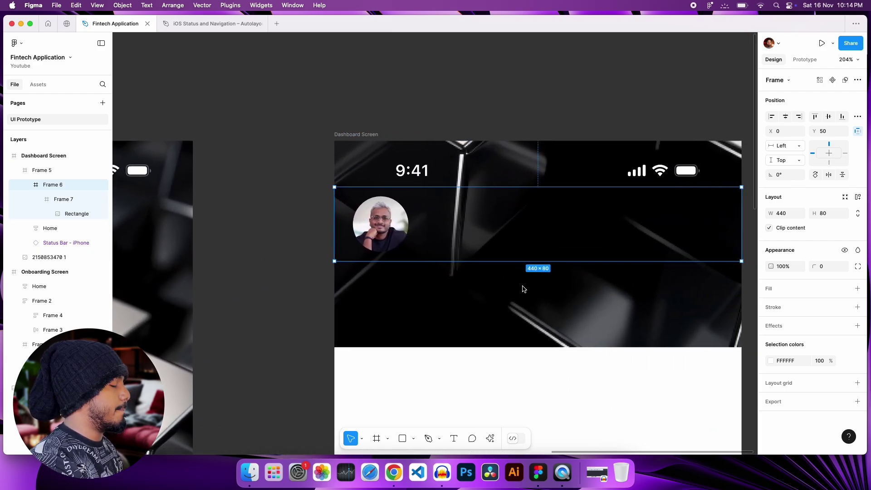
key(shift+a)
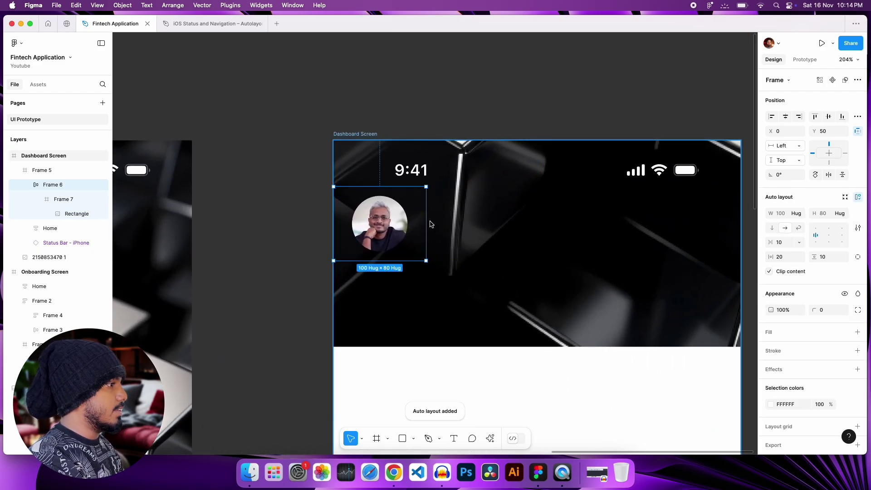
drag(426, 225, 741, 240)
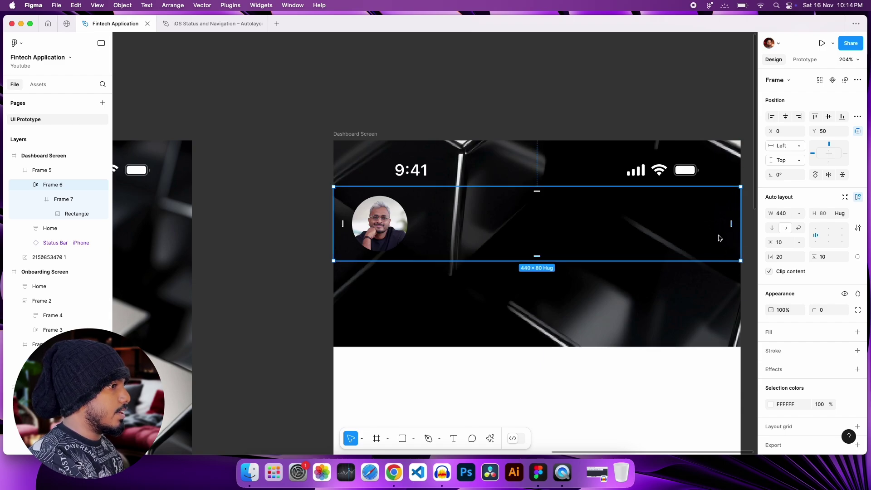
key(Escape)
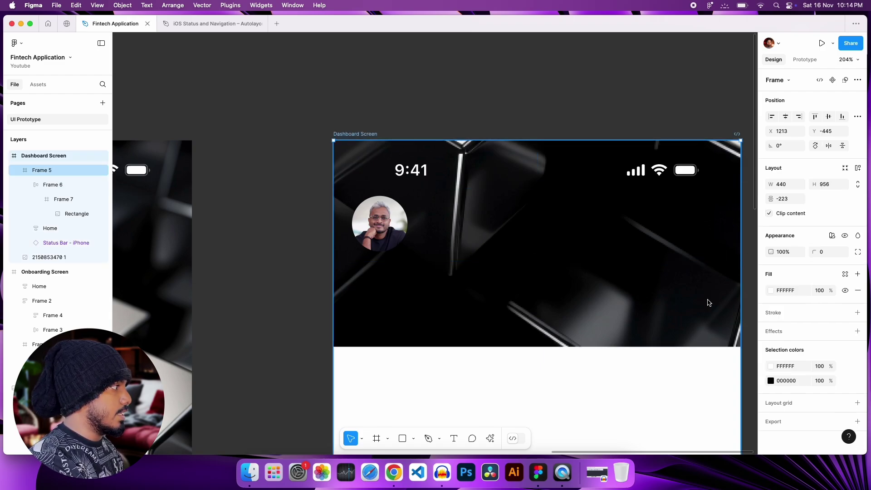
Keep the header frame at fixed width and set its vertical padding to 16
click(392, 214)
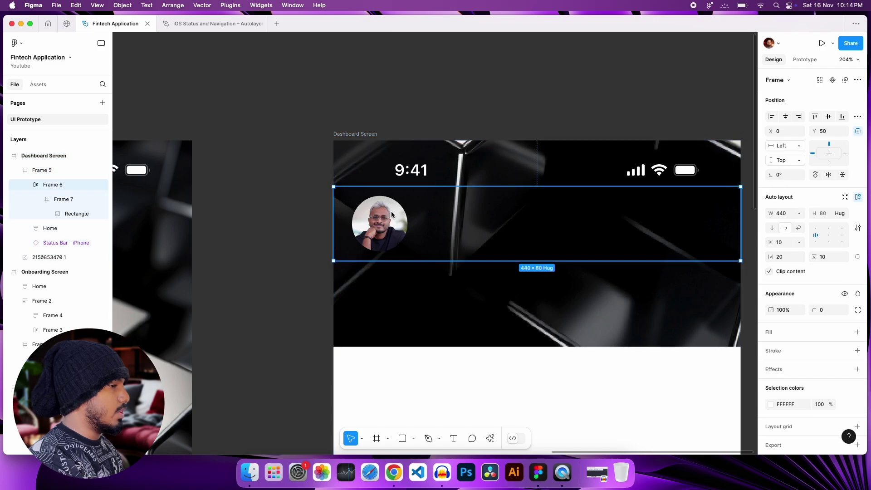
click(797, 217)
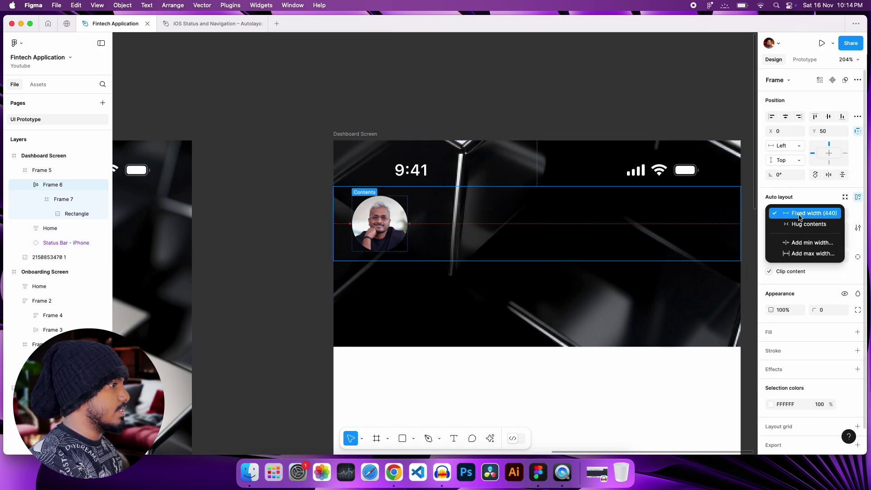
click(498, 214)
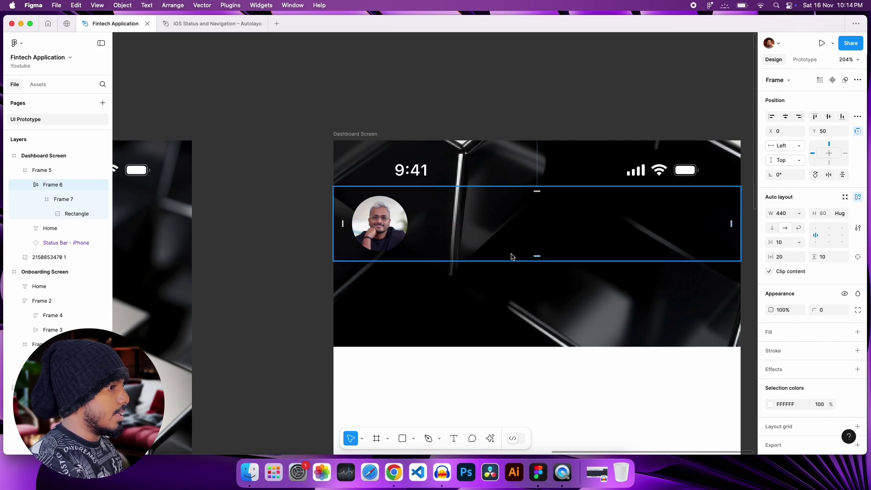
text(16)
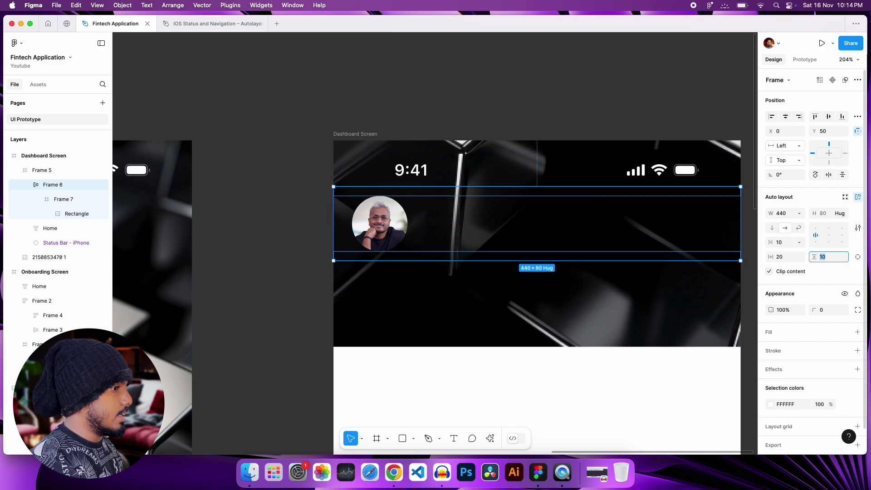
key(Return)
Enter the account holder's full name as a white text layer beside the avatar in the header
click(494, 94)
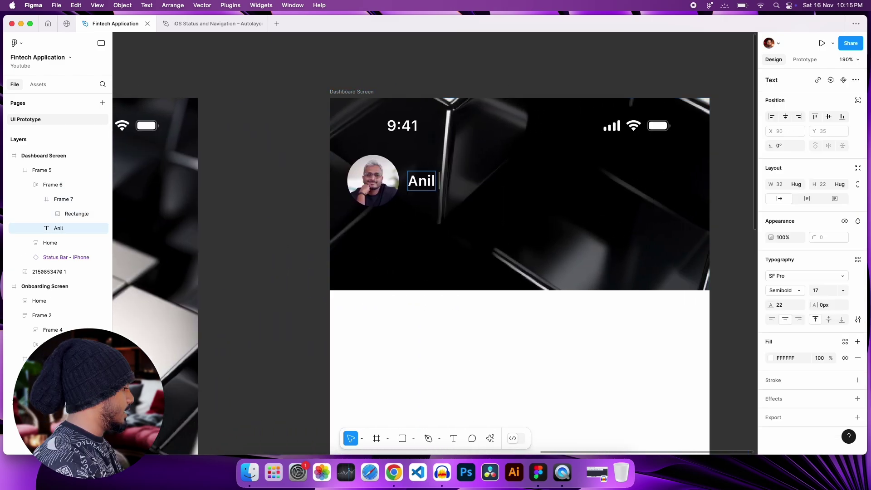
text(Kumar)
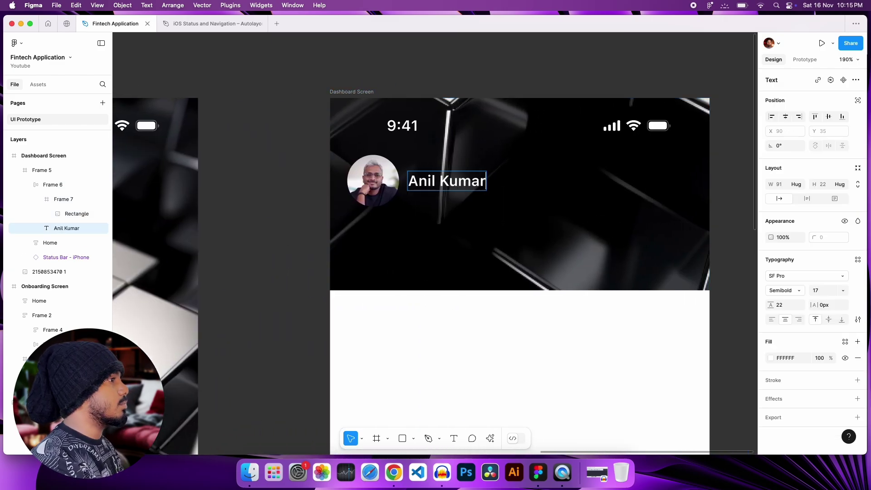
key(Escape)
Set the header name text to Clash Display, Medium weight, size 16
click(807, 276)
text(clas)
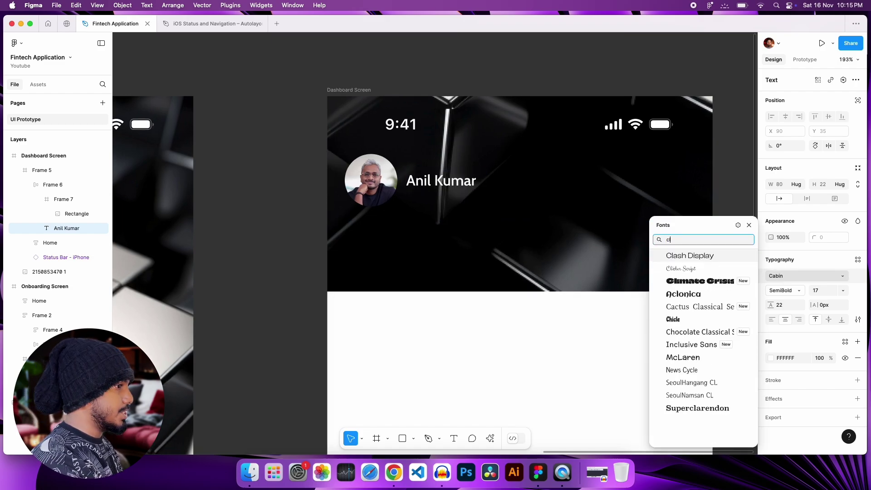
click(720, 255)
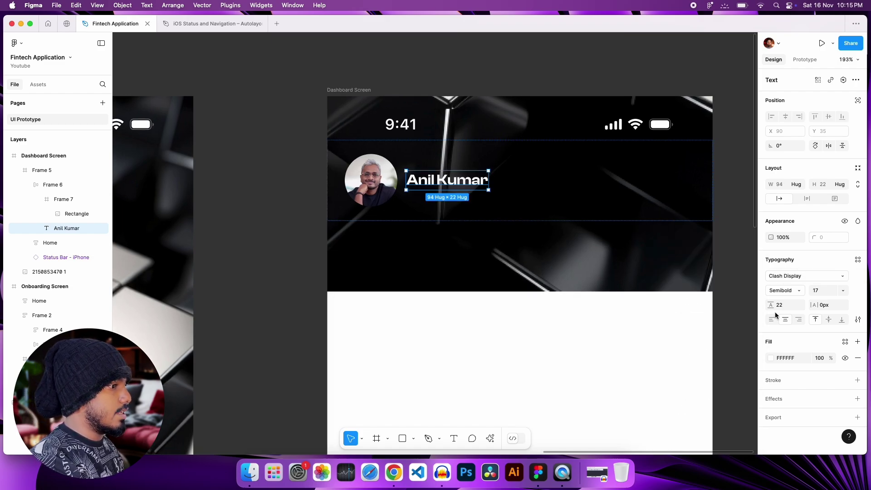
click(785, 291)
click(792, 279)
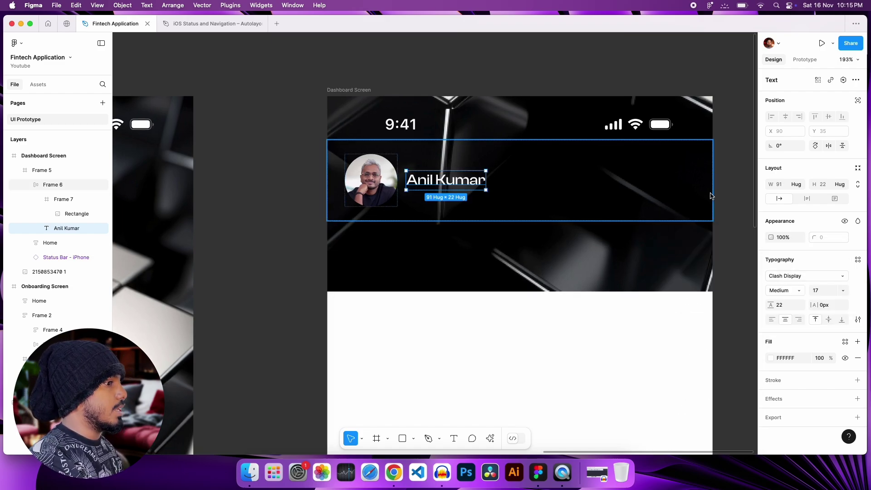
click(820, 293)
click(547, 196)
scroll(548, 196, down, 3)
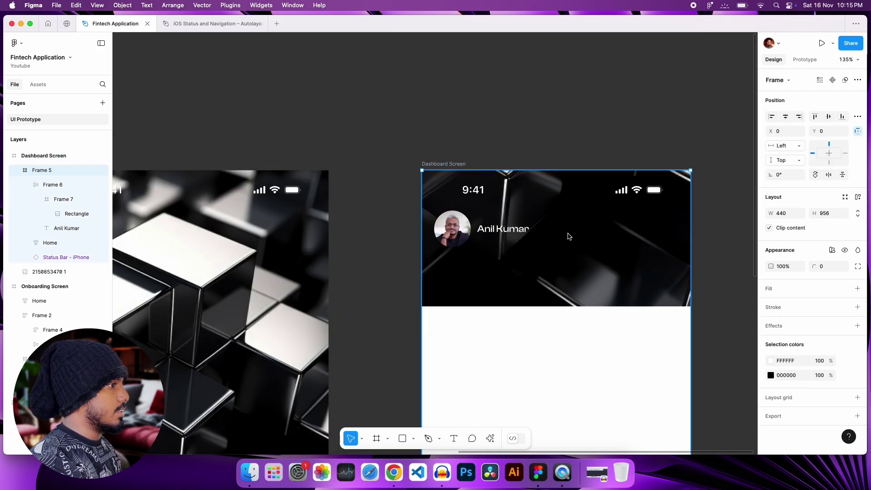
key(Escape)
Following the reference mockup, run Hugeicons Pro, search for "right", insert the arrow-right-01 icon onto the canvas and close the plugin
scroll(569, 237, up, 2)
scroll(587, 243, down, 4)
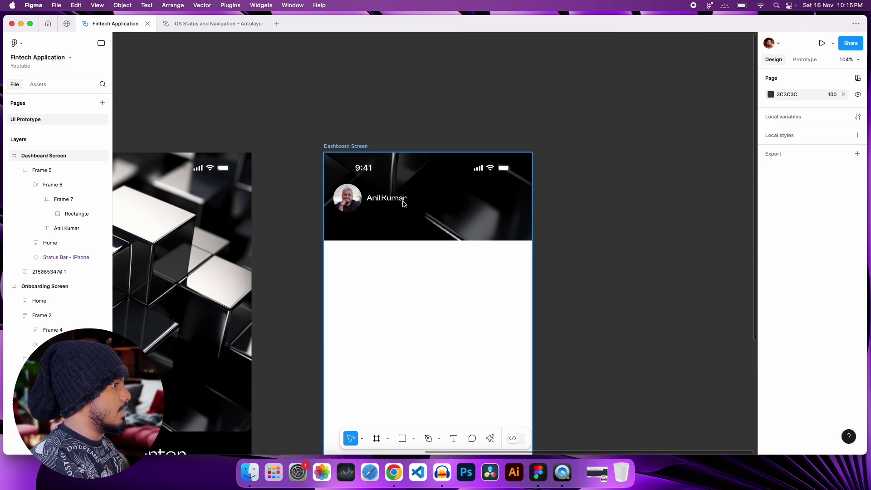
scroll(402, 204, left, 15)
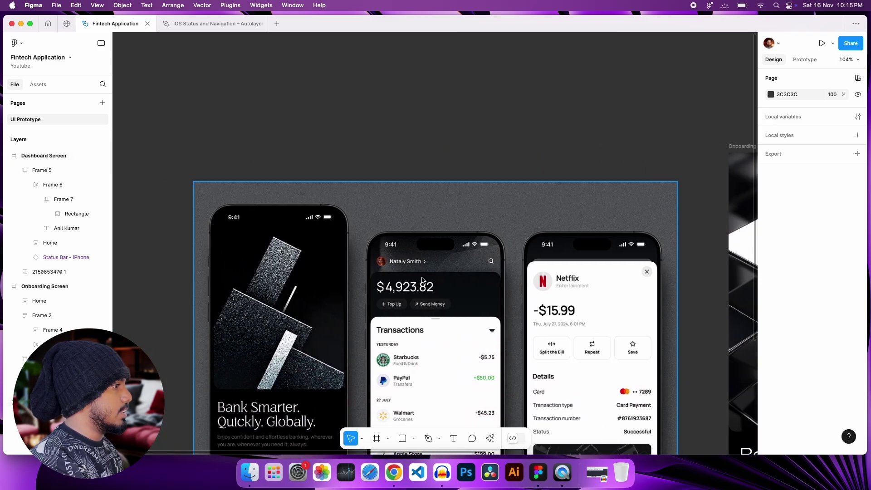
scroll(409, 206, up, 5)
scroll(465, 288, left, 15)
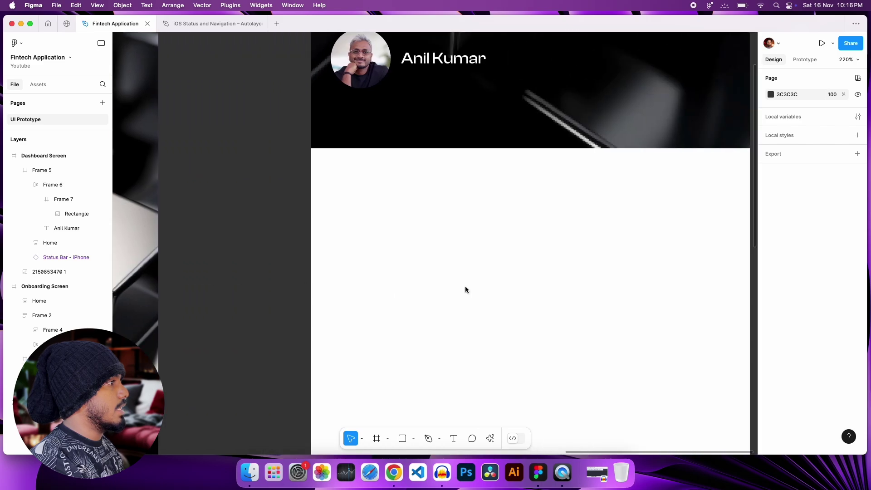
scroll(466, 289, up, 2)
scroll(466, 289, up, 1)
key(super+k)
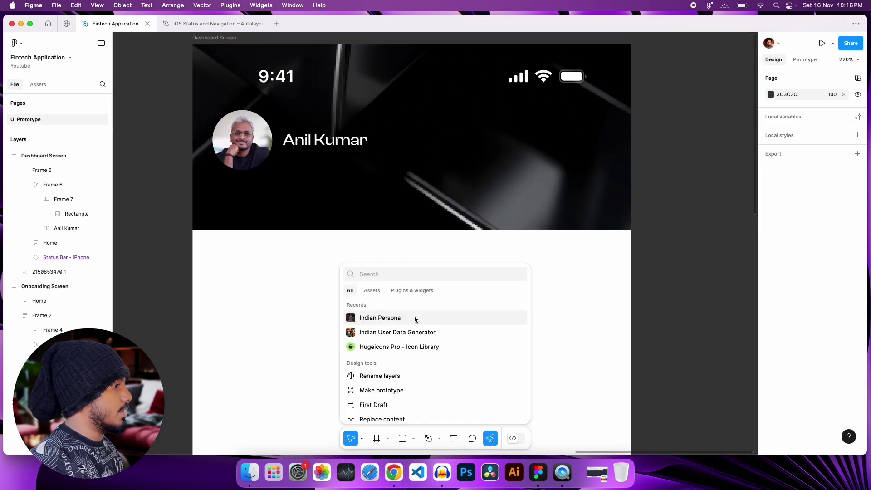
click(398, 347)
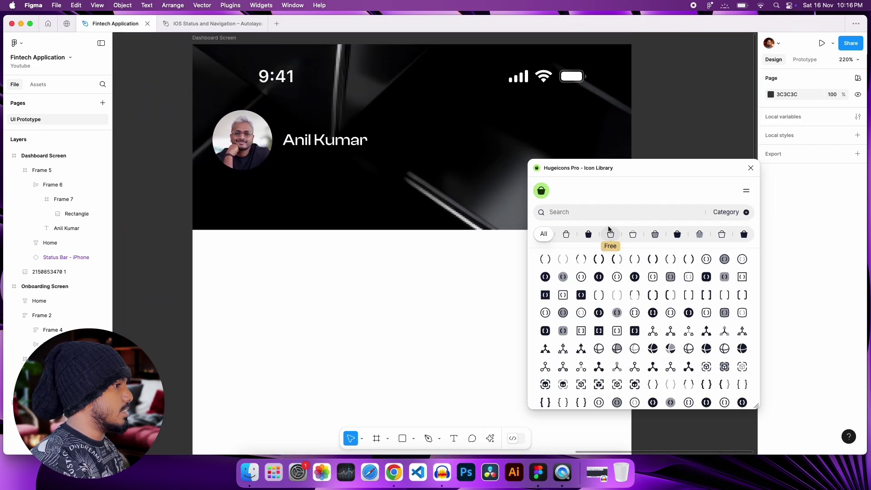
text(right)
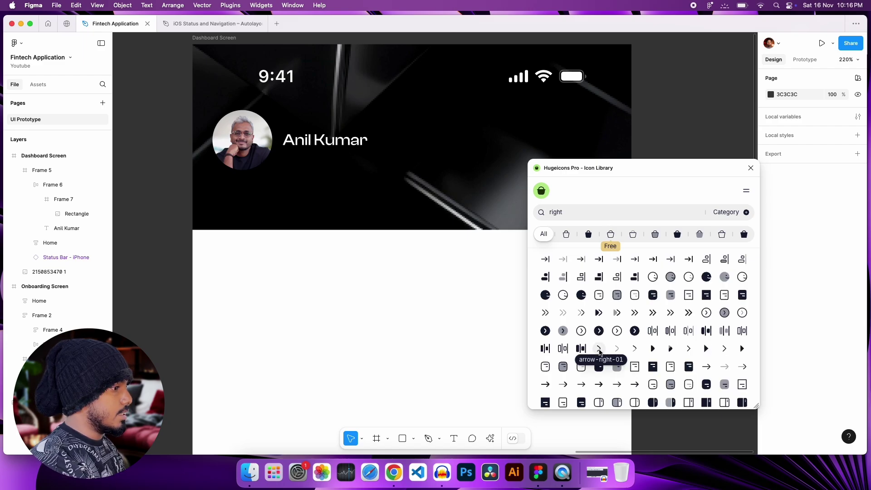
click(600, 355)
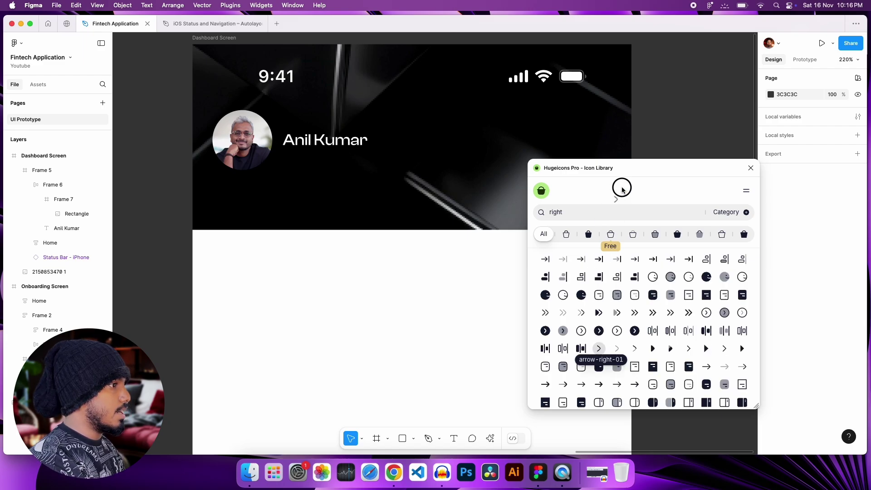
click(750, 168)
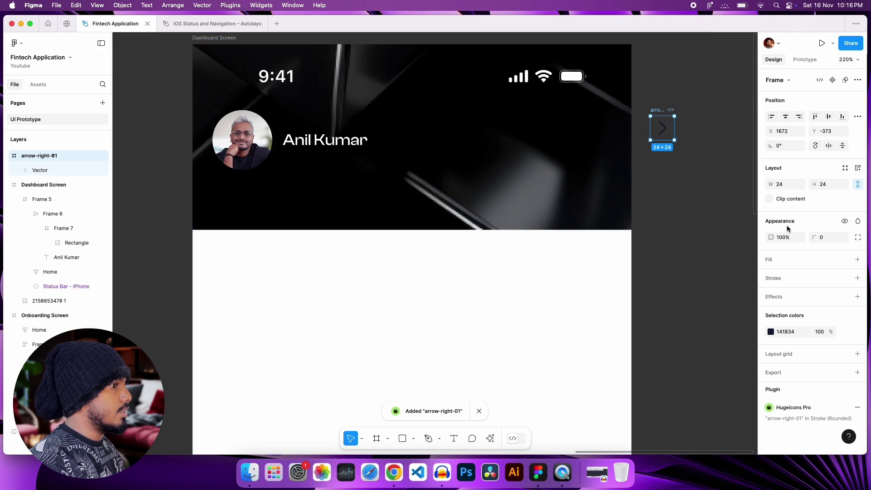
Set the arrow-right-01 icon's size to 16 × 16
click(787, 184)
text(16)
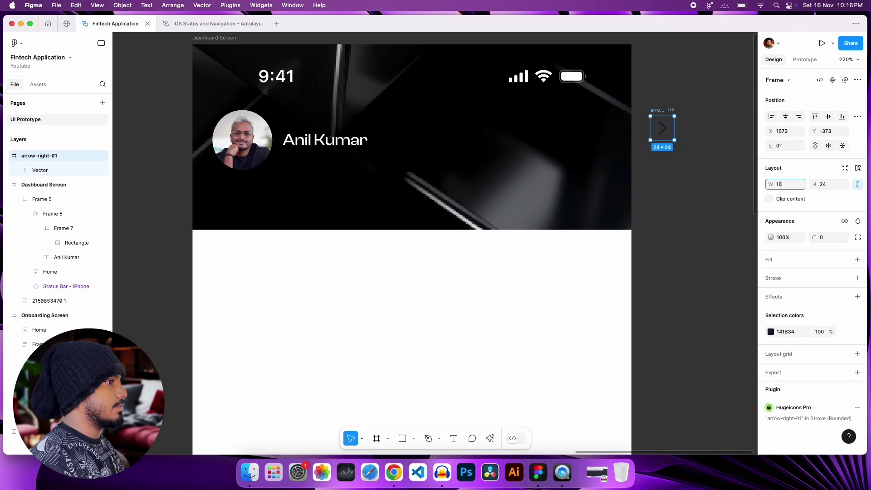
key(Return)
Move the arrow icon into the header directly after the name text and colour it white
key(ctrl+x)
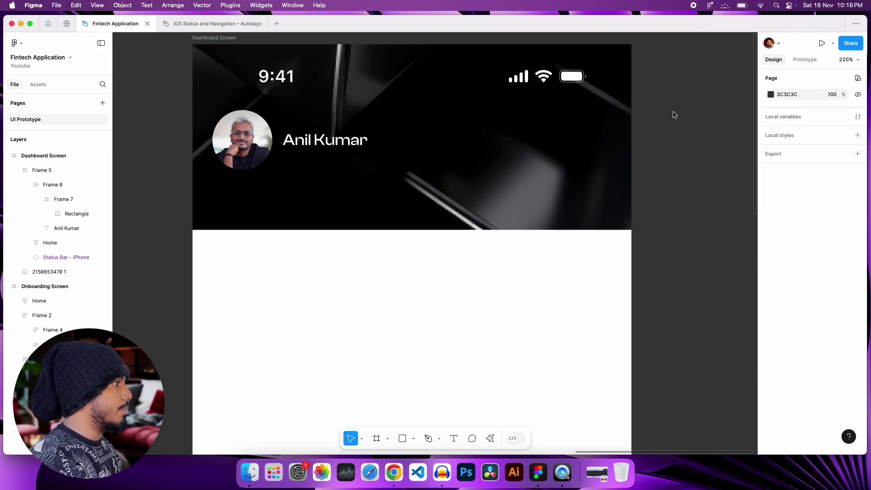
double_click(343, 140)
key(ctrl+v)
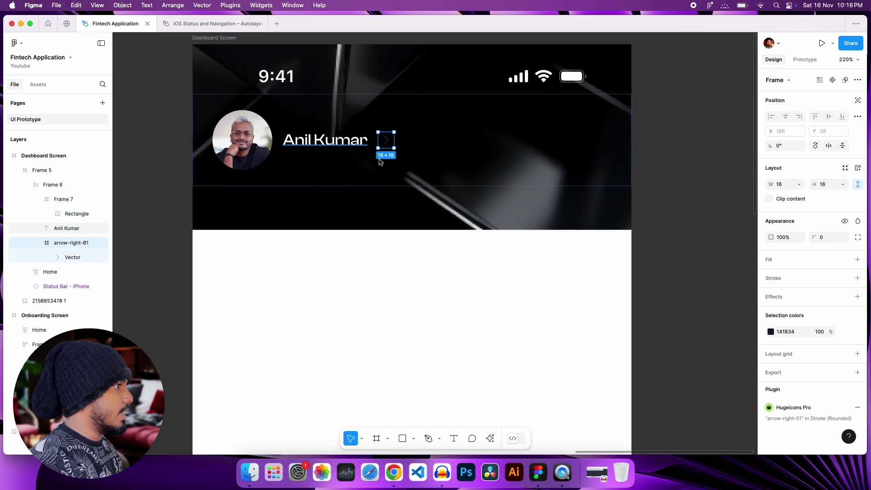
click(771, 332)
drag(716, 312, 650, 226)
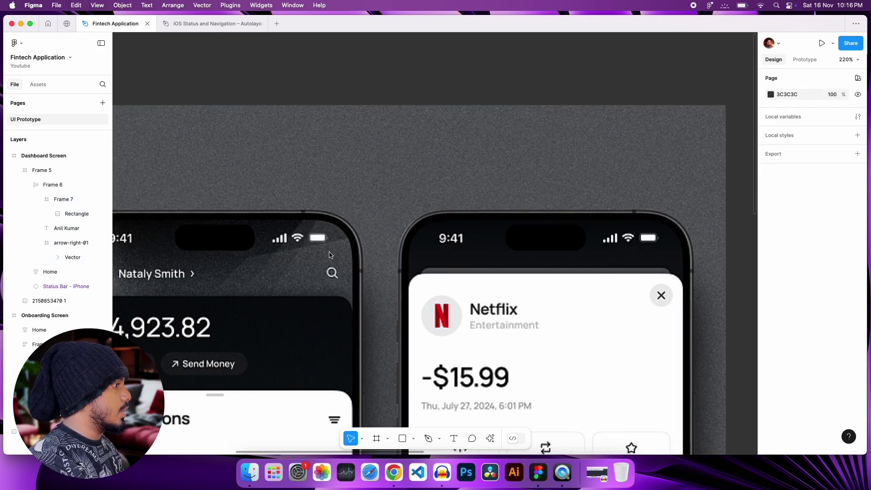
Following the reference mockup's header, wrap the name text and arrow icon together in an auto-layout frame
scroll(287, 291, up, 3)
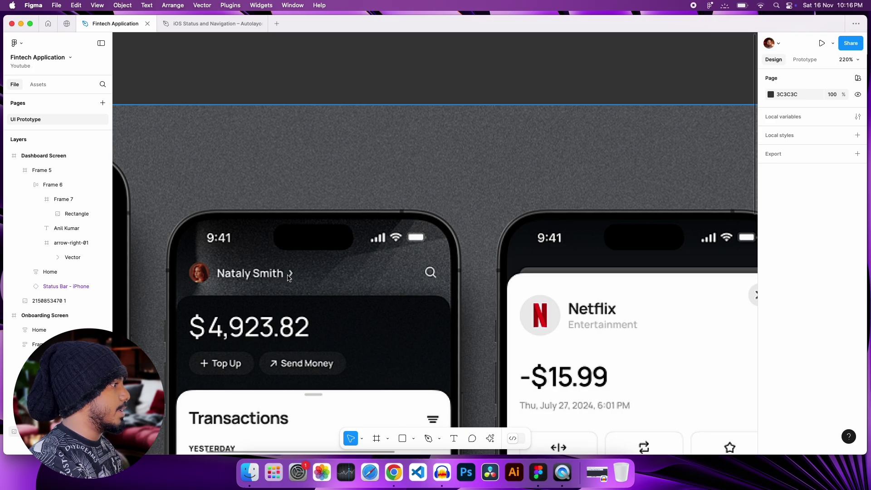
scroll(470, 297, right, 15)
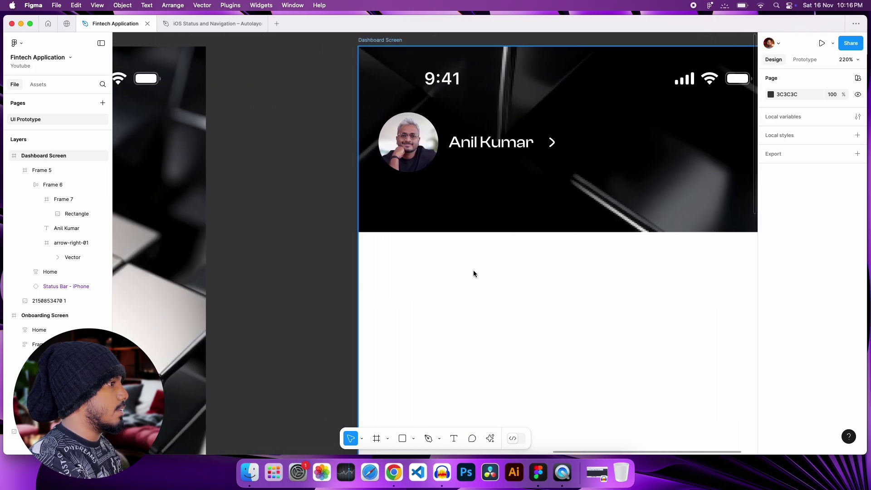
click(505, 150)
double_click(505, 150)
shift+click(550, 145)
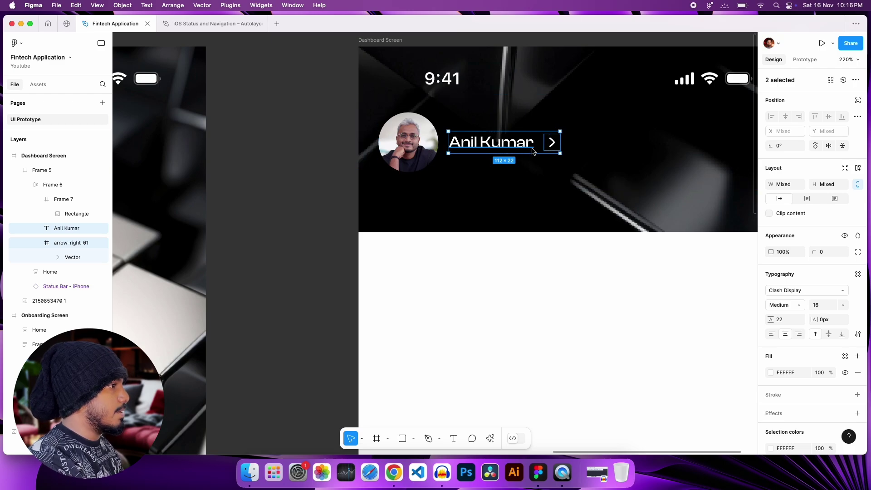
key(shift+a)
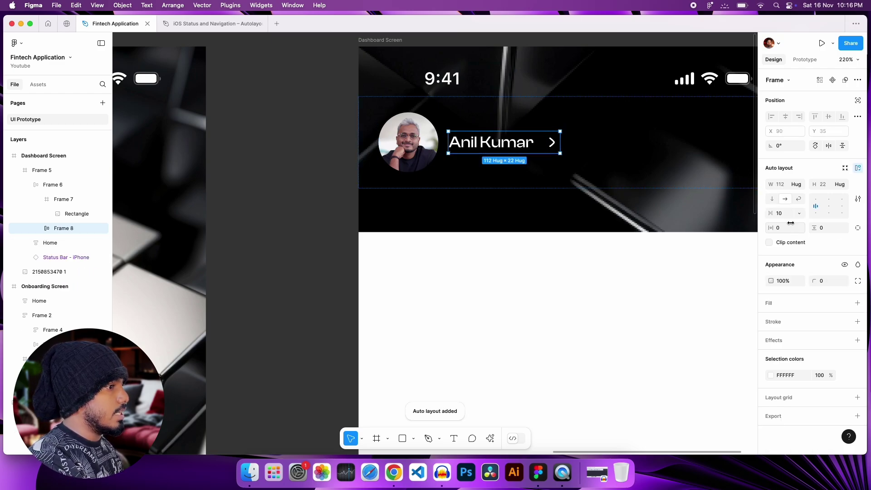
Set the spacing between the name text and arrow icon to 4
mouse_move(773, 215)
mouse_down()
mouse_move(796, 216)
mouse_move(781, 216)
mouse_up()
text(12)
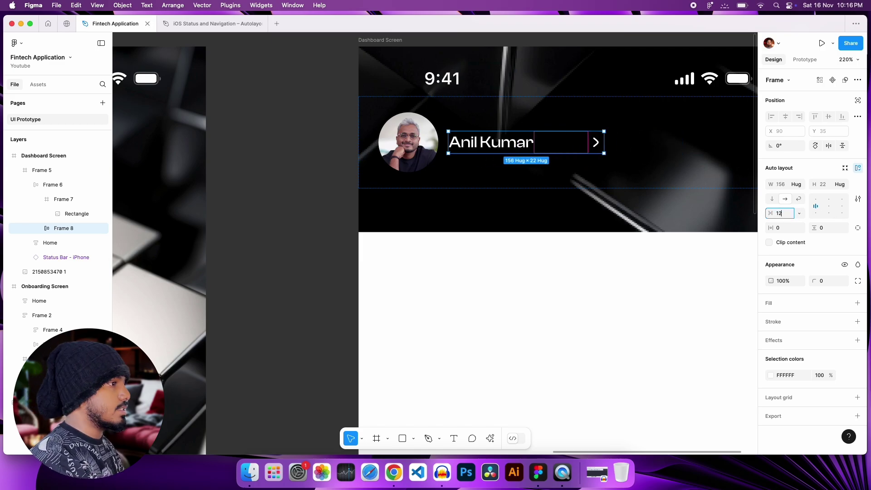
key(Return)
click(781, 217)
text(4)
key(Return)
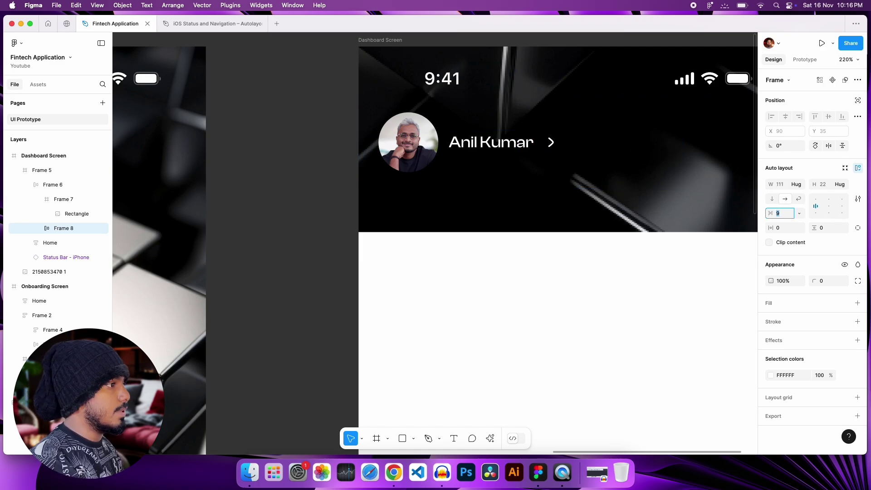
key(Escape)
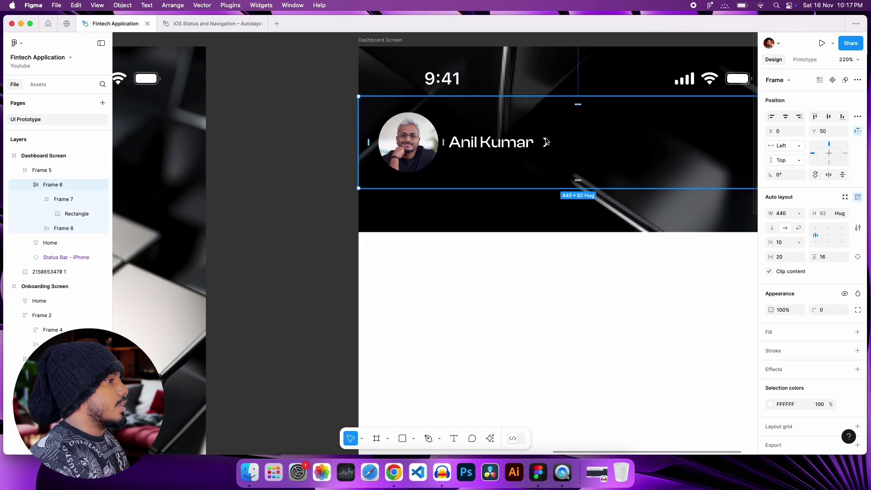
Set the header row's spacing between the avatar and the name group to 14
click(539, 143)
click(417, 144)
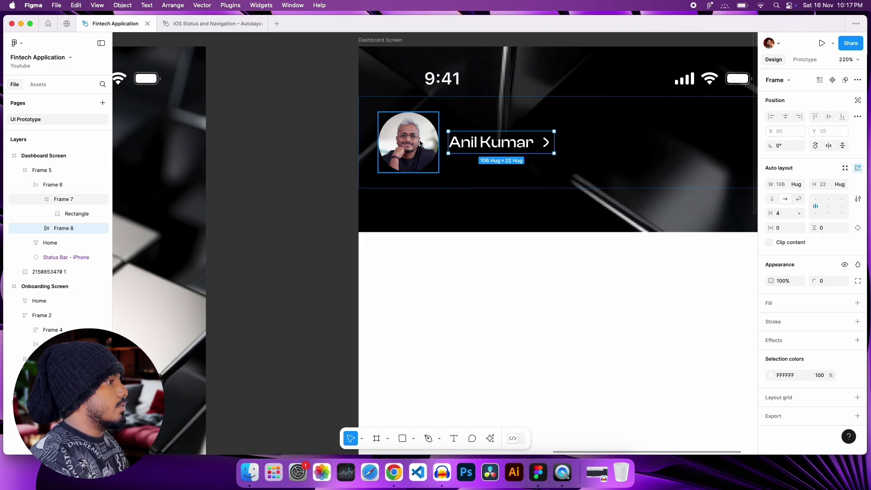
click(451, 166)
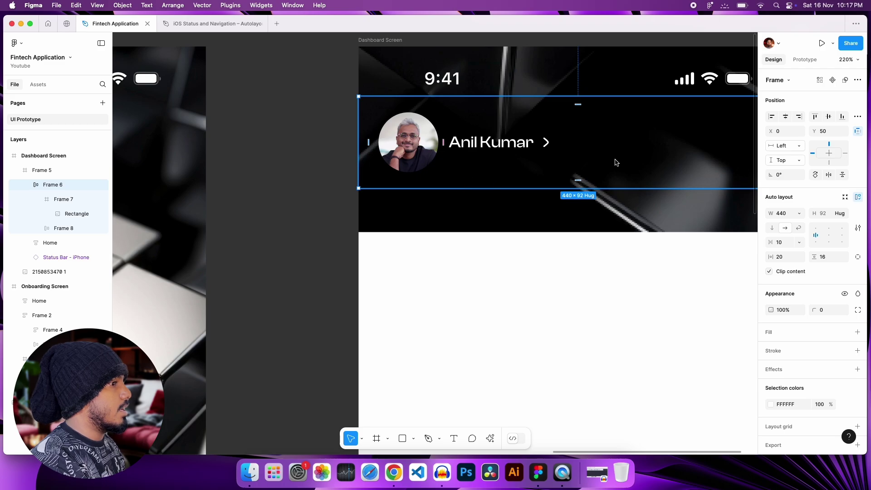
drag(783, 243, 775, 266)
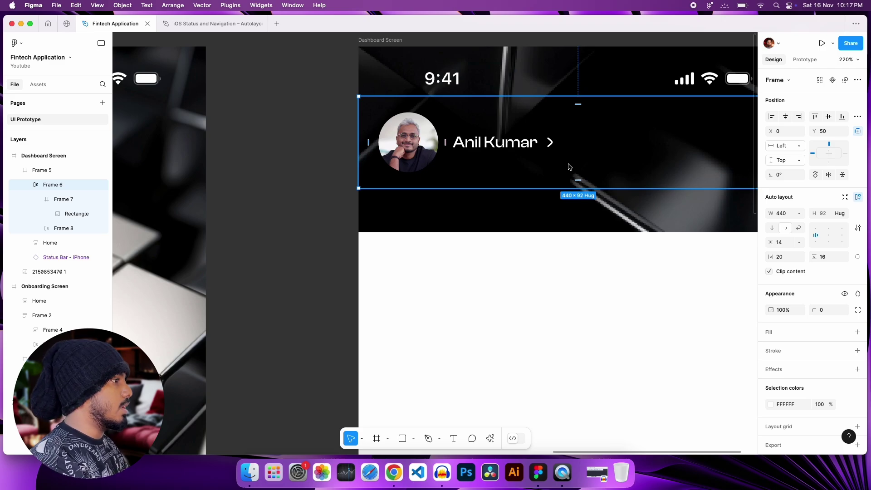
Duplicate the 60 × 60 avatar frame in the header and move the copy after the name group
click(323, 188)
scroll(454, 186, down, 5)
scroll(468, 186, left, 3)
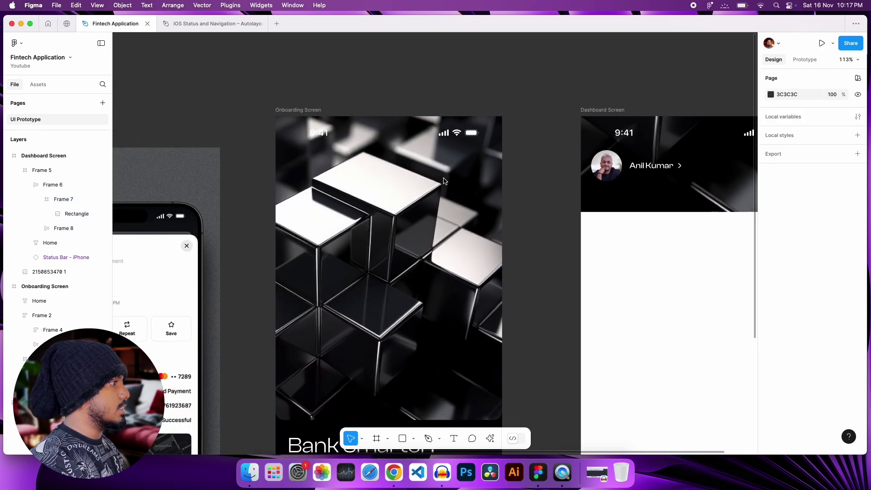
scroll(445, 181, left, 8)
scroll(405, 236, right, 10)
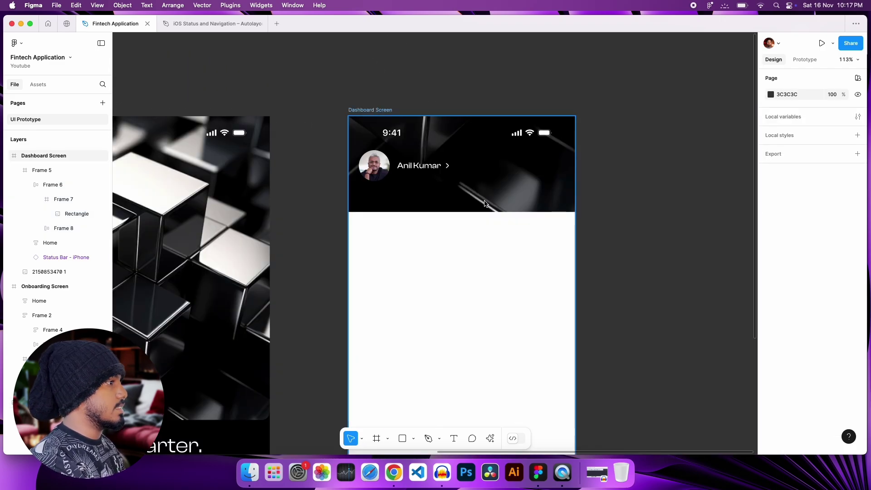
scroll(453, 204, up, 3)
click(332, 149)
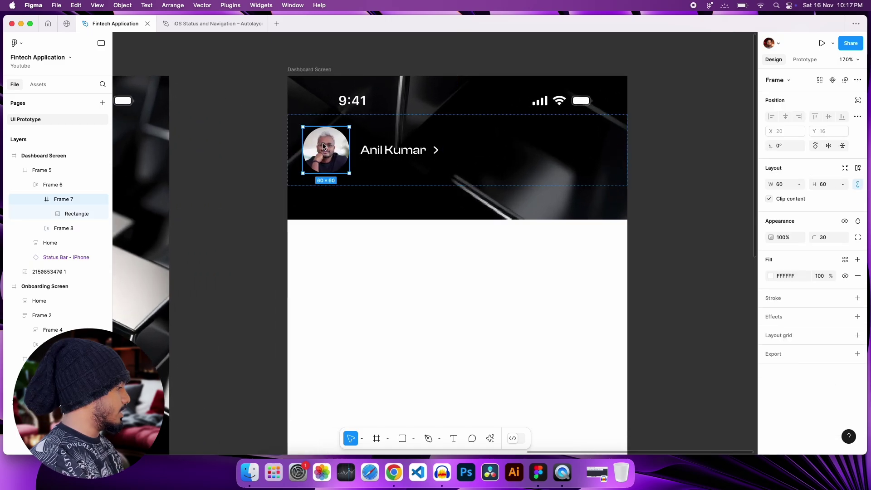
key(super+d)
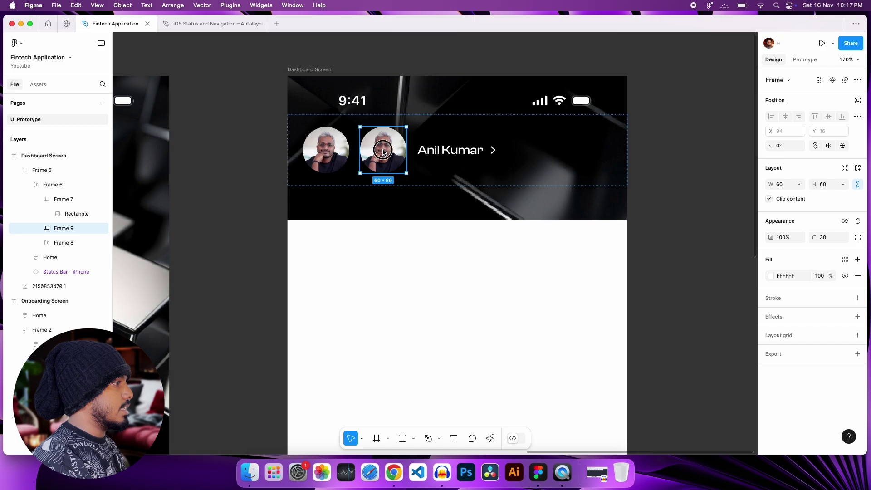
key(Right)
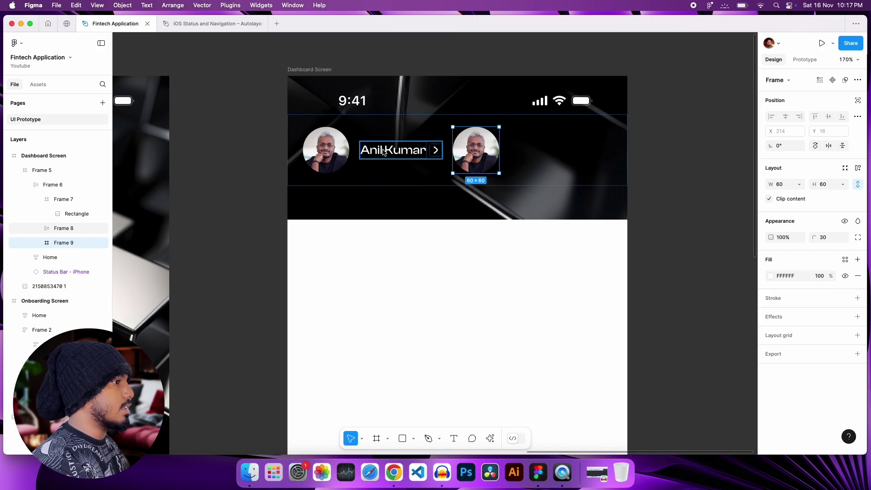
key(Escape)
Wrap the first avatar and the name group together in a nested auto-layout frame
scroll(440, 162, up, 2)
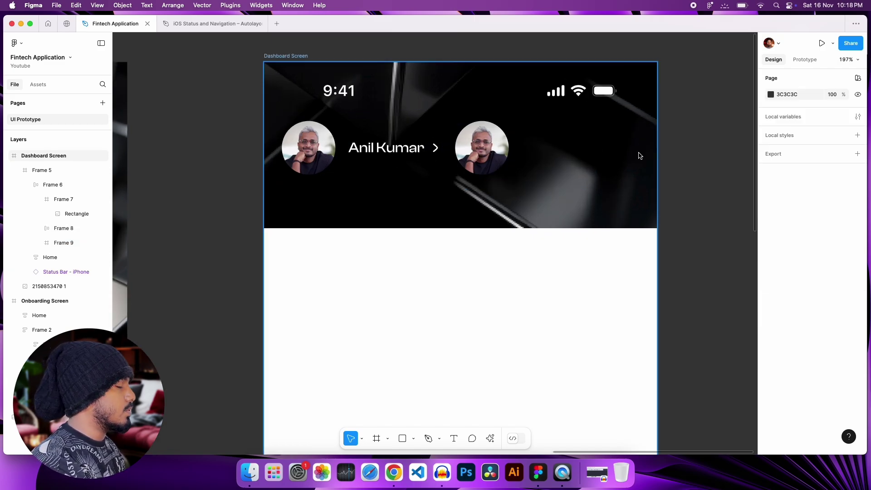
click(391, 152)
click(393, 153)
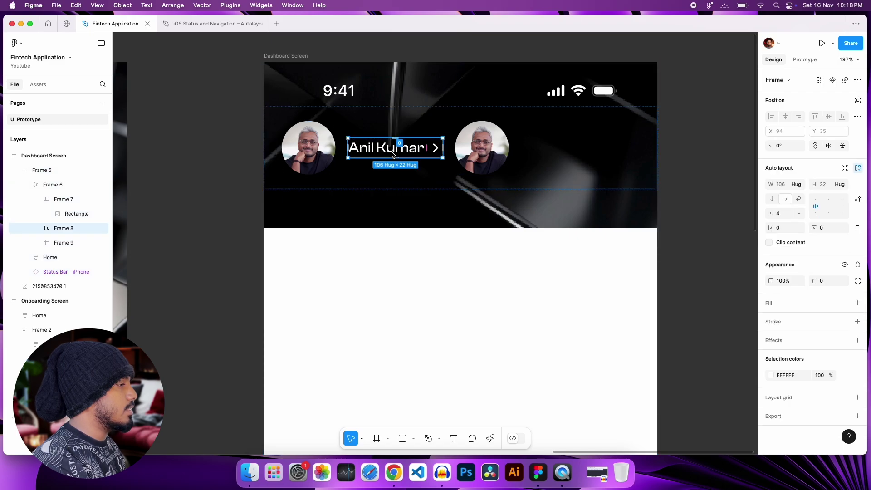
shift+click(325, 151)
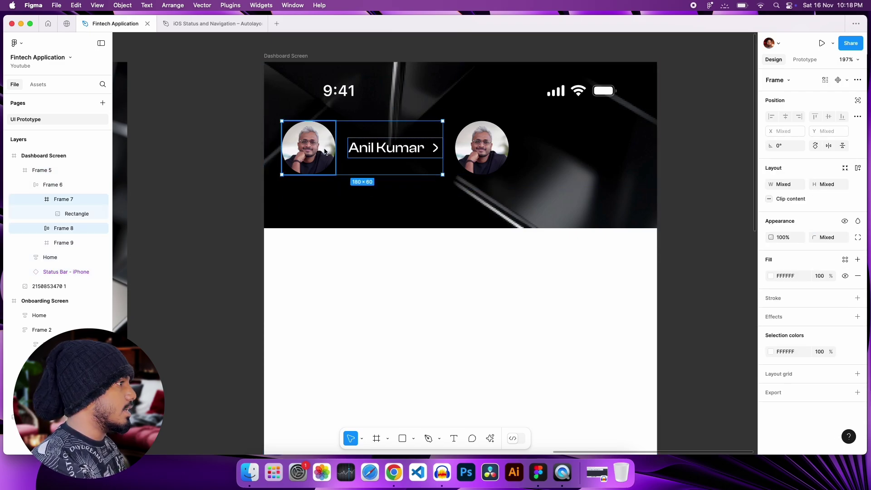
key(shift+a)
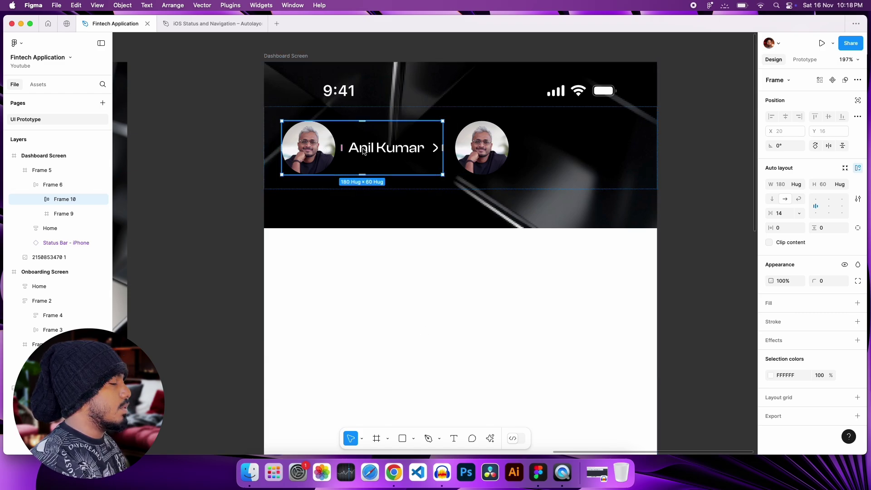
Set the header row's item spacing to Auto so the duplicated avatar sits at the far end
click(474, 146)
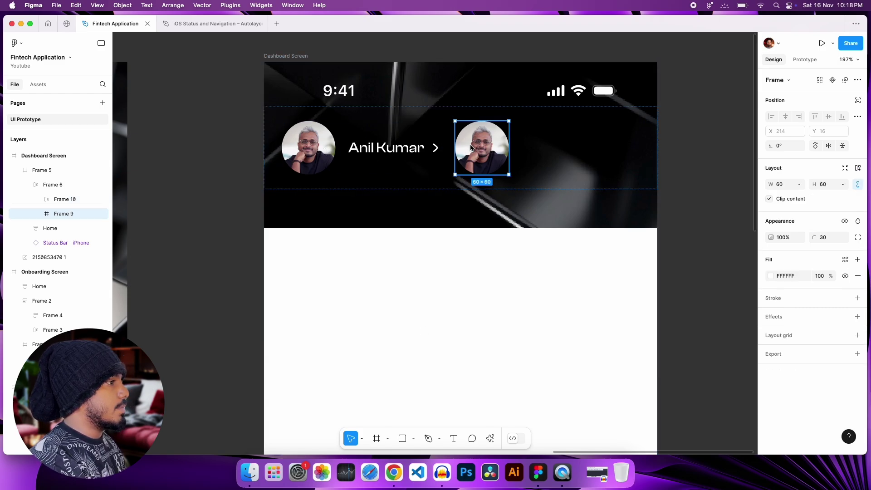
click(567, 149)
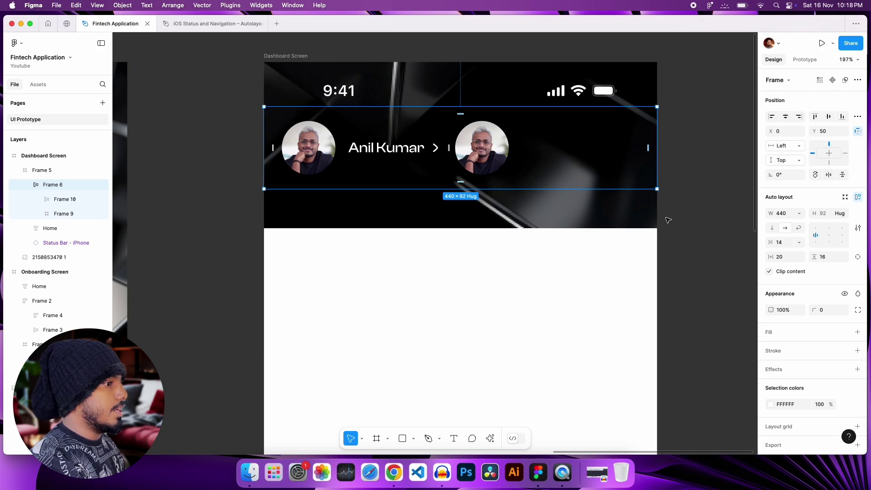
mouse_move(770, 247)
mouse_down()
mouse_move(840, 245)
mouse_move(22, 245)
mouse_move(853, 245)
mouse_move(783, 247)
mouse_up()
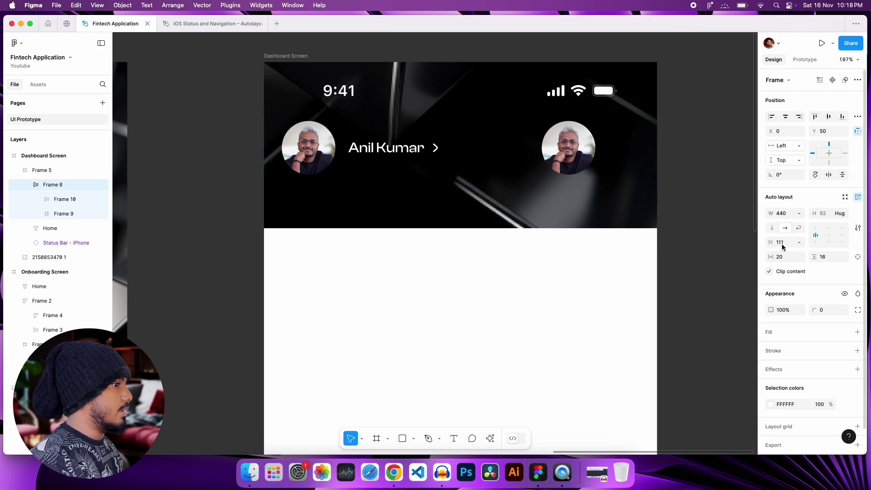
click(781, 243)
text(auto)
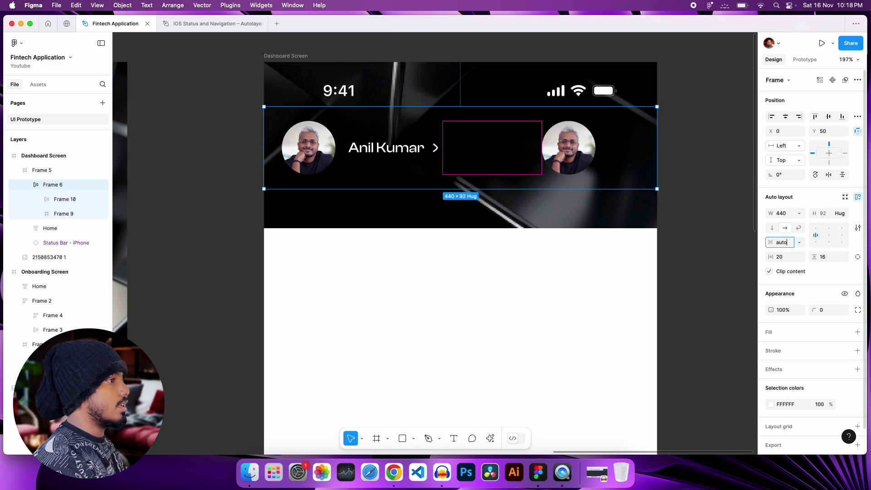
key(Return)
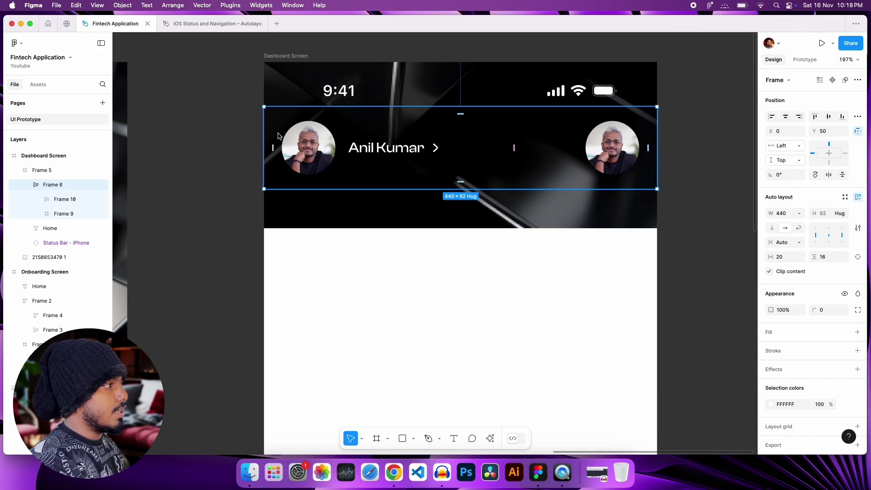
Set the header row's horizontal padding to 16
click(779, 257)
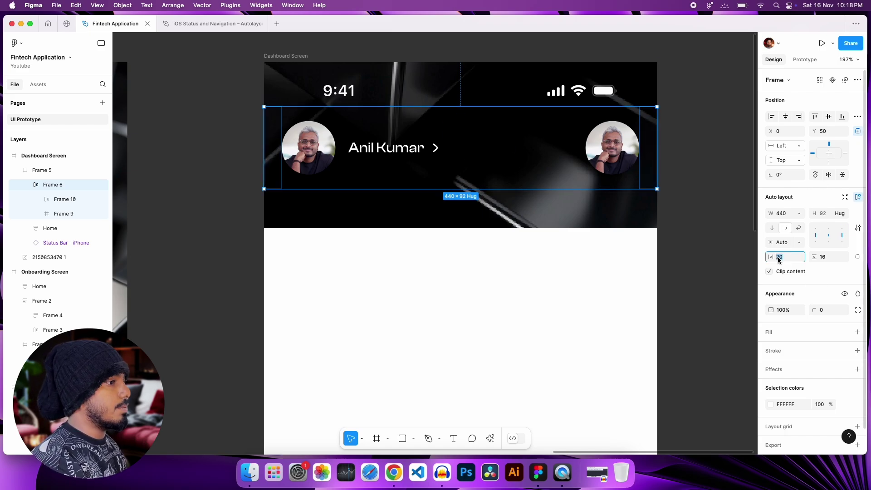
key(Up)
key(Up)
key(Up)
key(Up)
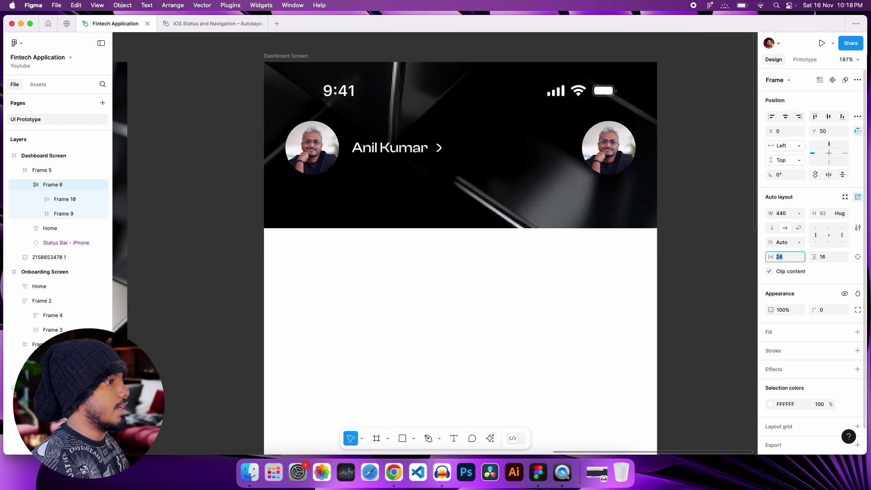
key(Down)
key(Down)
key(Down)
key(Down)
key(Down)
key(Down)
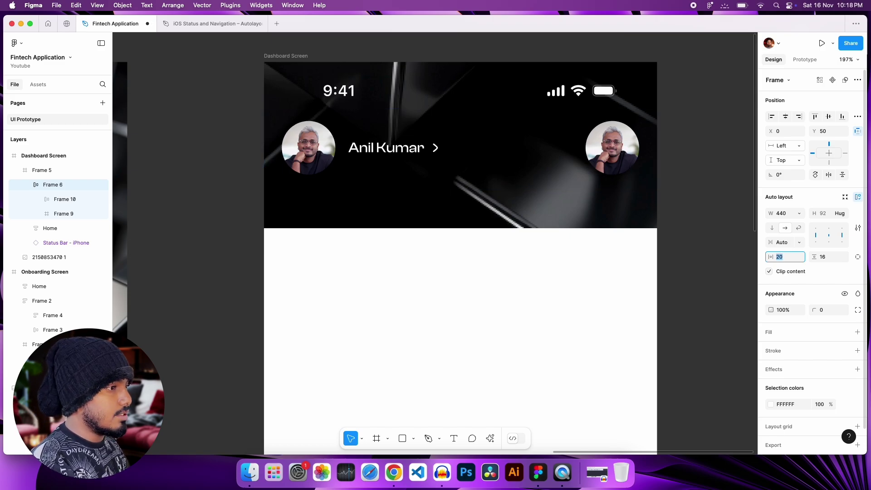
key(Down)
key(Down)
Delete the photo inside the duplicated avatar, keeping its empty circular frame
click(632, 160)
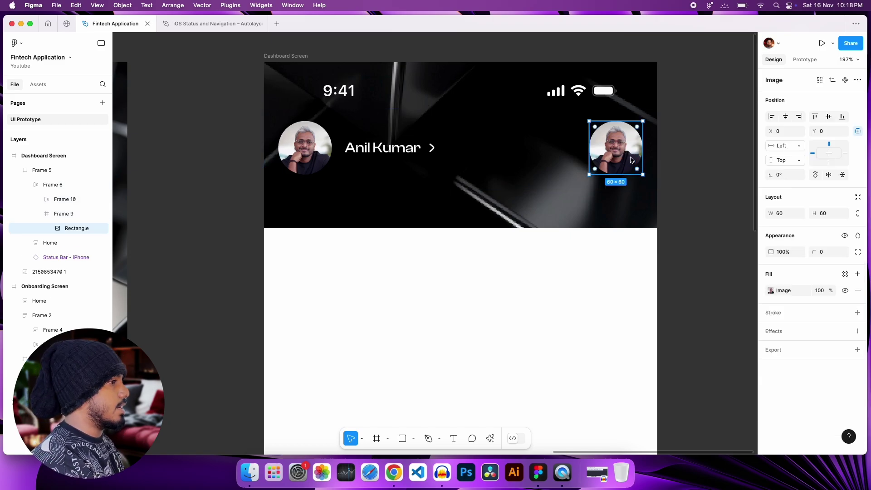
key(Delete)
click(630, 157)
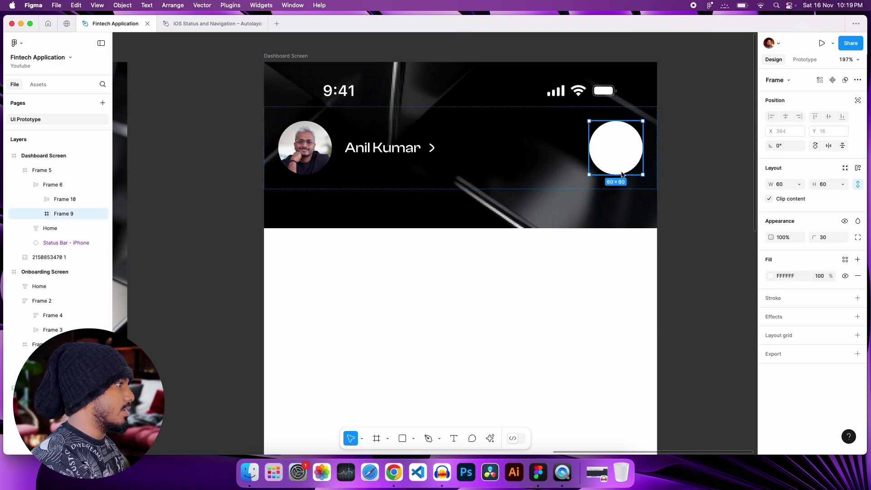
Check the reference's search icon area, and lower the empty circle's white fill opacity to 21%
scroll(622, 175, down, 5)
scroll(486, 190, left, 10)
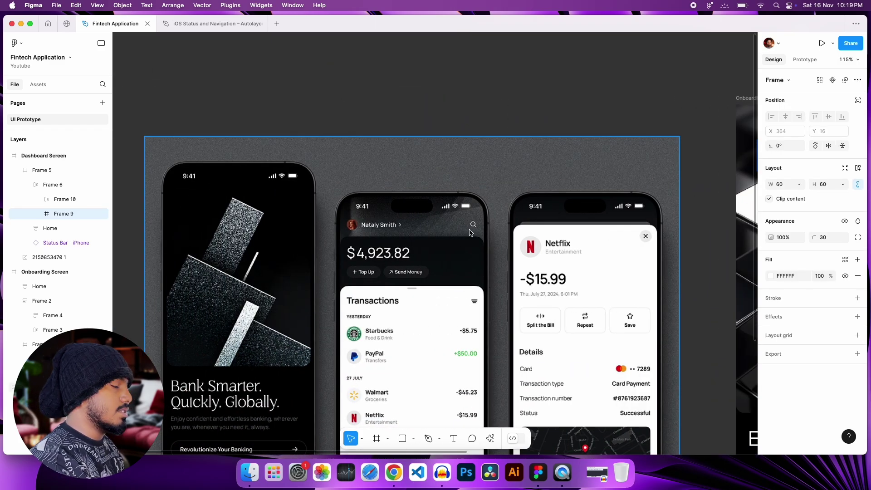
scroll(470, 233, right, 10)
scroll(613, 211, up, 5)
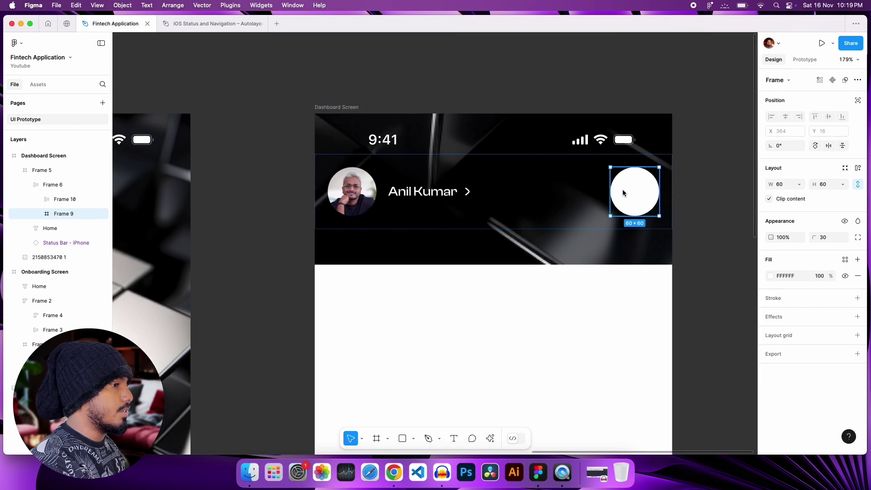
click(770, 276)
drag(654, 248, 606, 190)
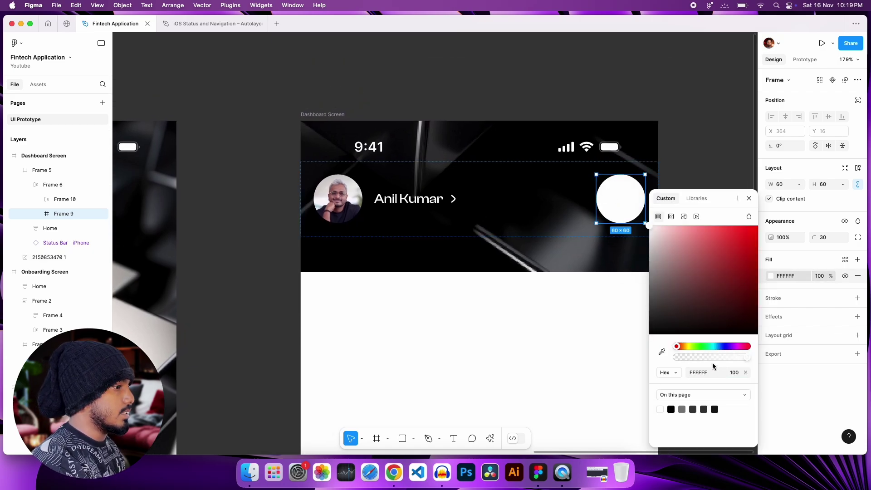
drag(715, 358, 691, 363)
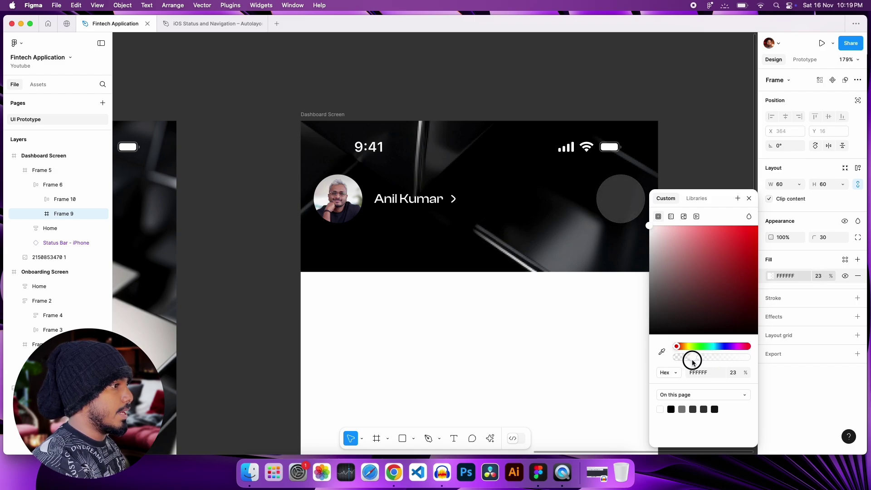
key(Escape)
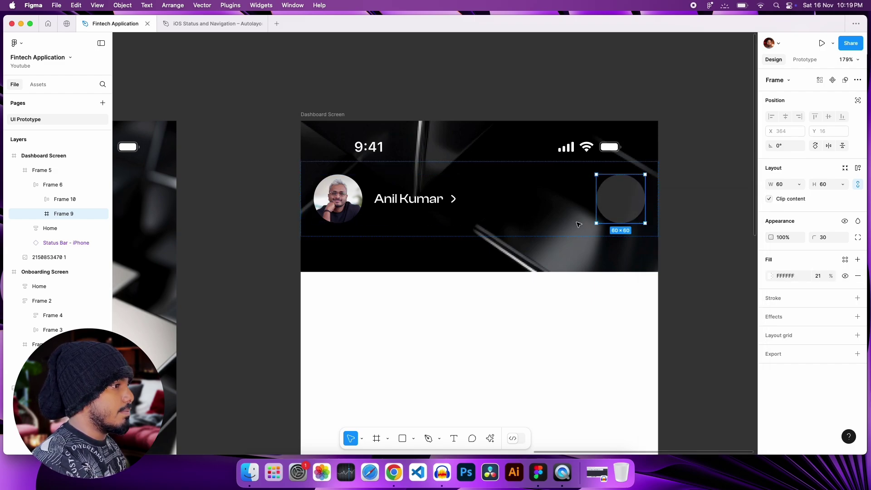
ctrl+scroll(626, 221, up, 5)
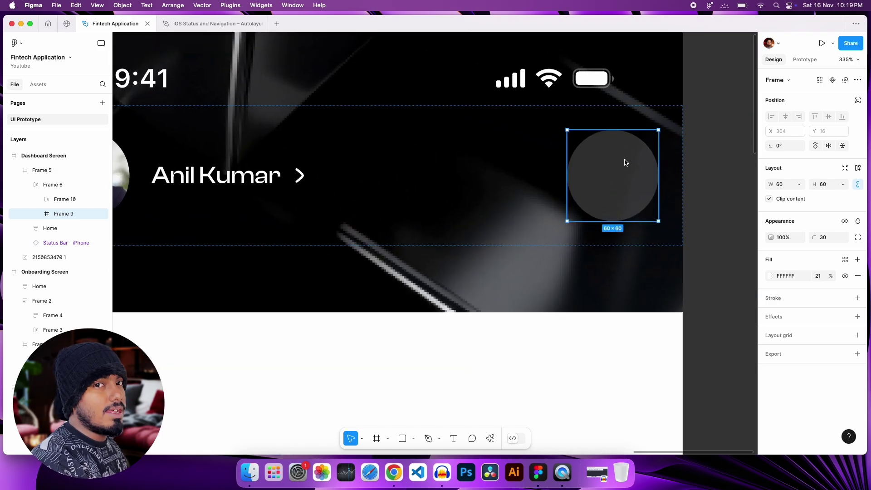
Insert the outlined search-01 icon from the Hugeicons Pro plugin into the header's empty circular frame
click(719, 218)
ctrl+scroll(719, 220, down, 5)
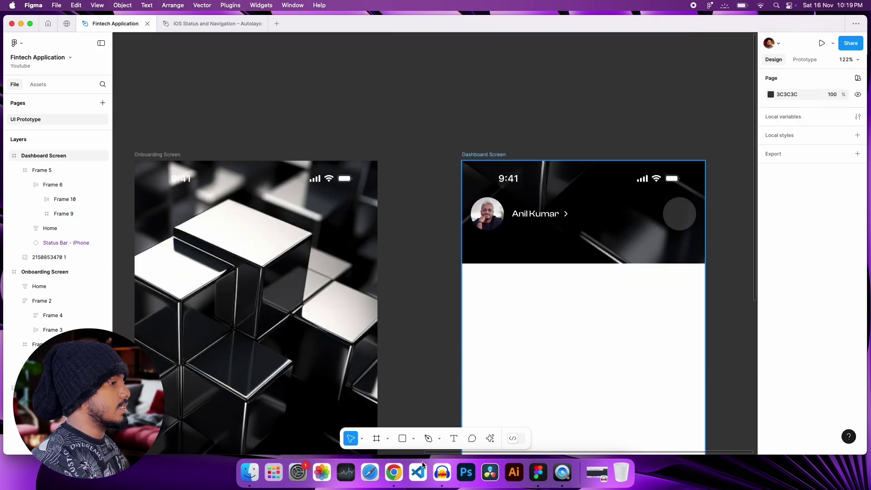
click(490, 438)
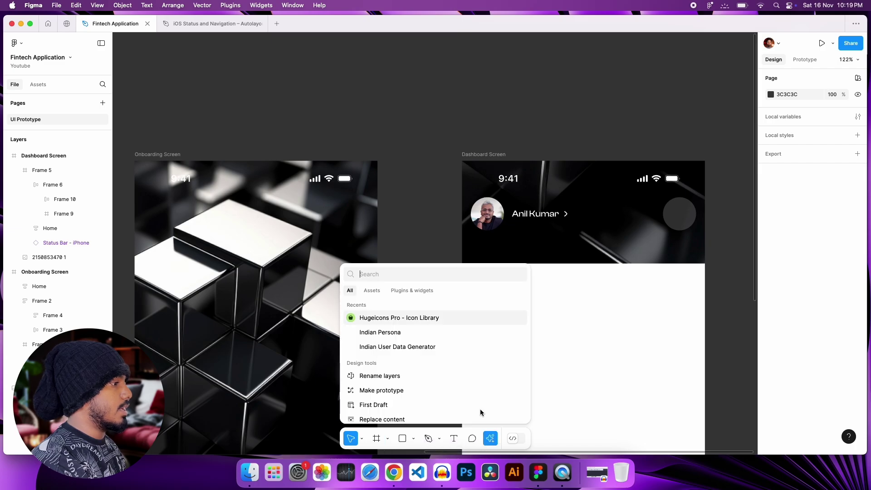
click(409, 318)
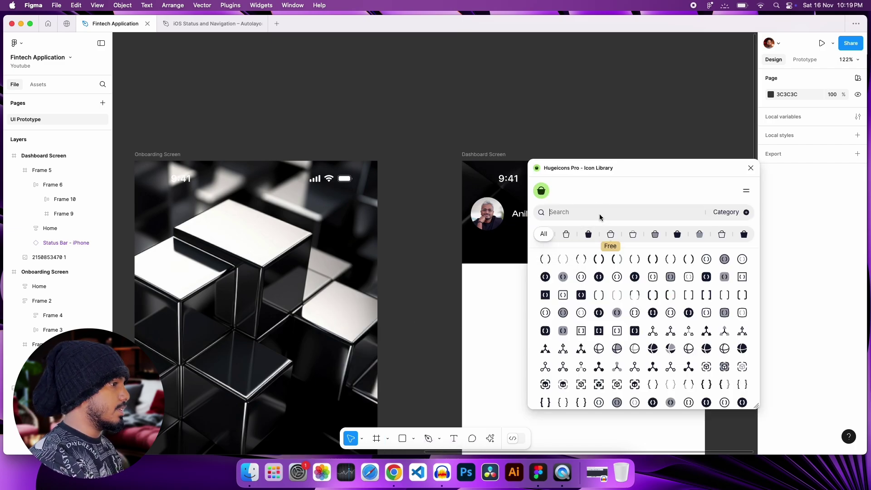
click(600, 218)
text(search)
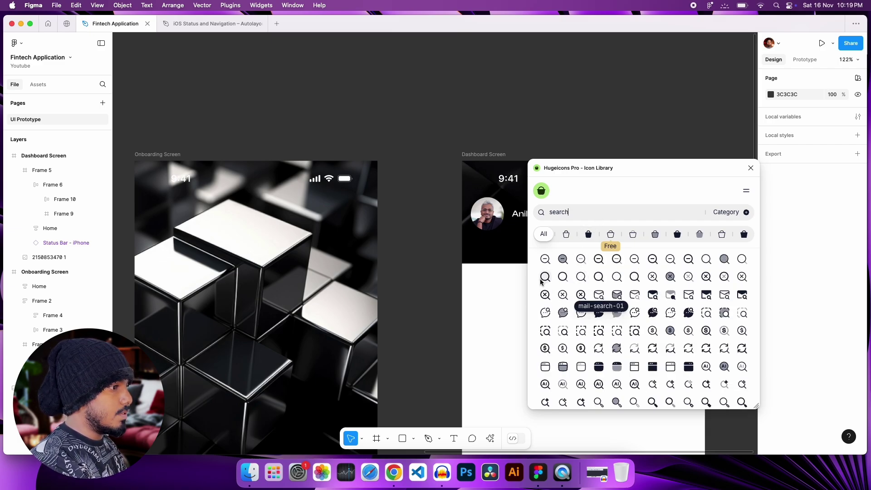
drag(744, 265, 679, 204)
click(750, 167)
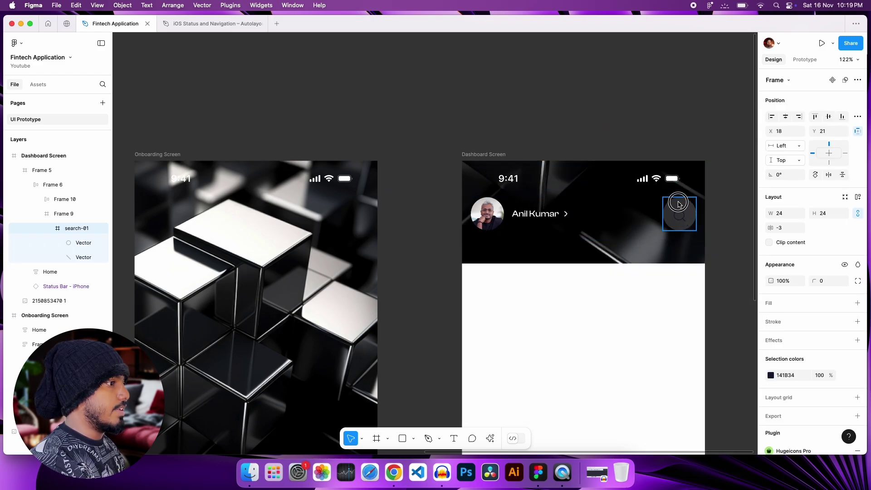
Centre the search icon horizontally and vertically in its circle, and recolour it to white FFFFFF
click(785, 118)
click(829, 118)
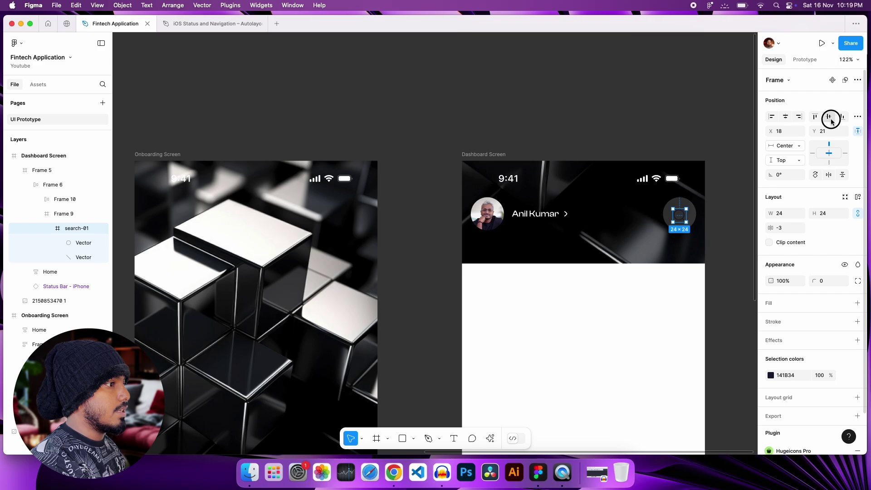
scroll(719, 211, up, 3)
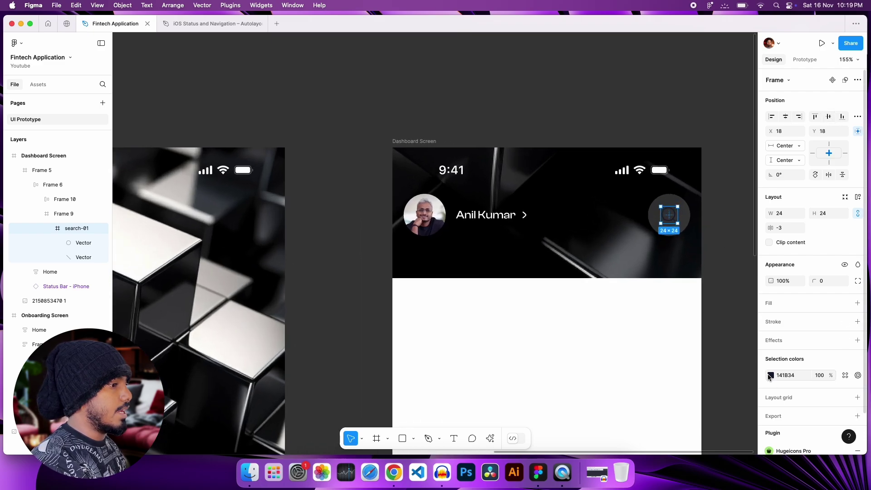
click(770, 376)
drag(717, 312, 605, 200)
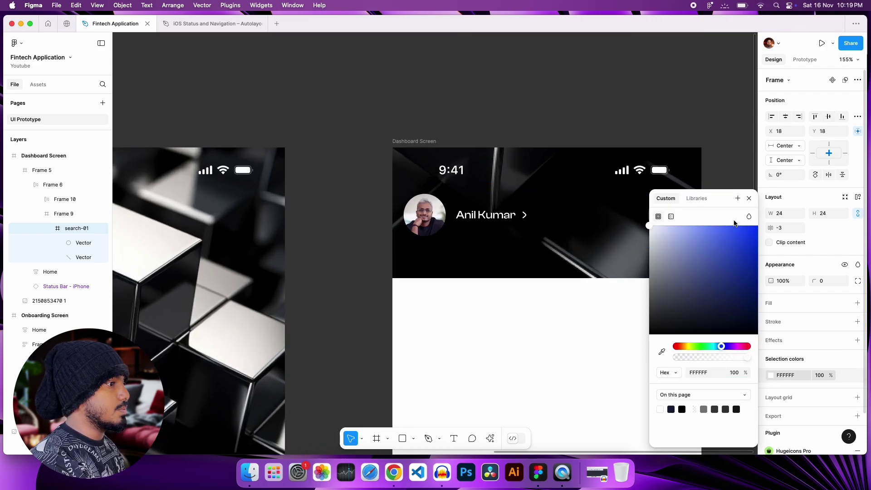
click(749, 198)
click(657, 320)
Examine the balance and transactions area of the reference's dashboard screen against the current Dashboard Screen
scroll(657, 320, down, 5)
scroll(657, 320, left, 8)
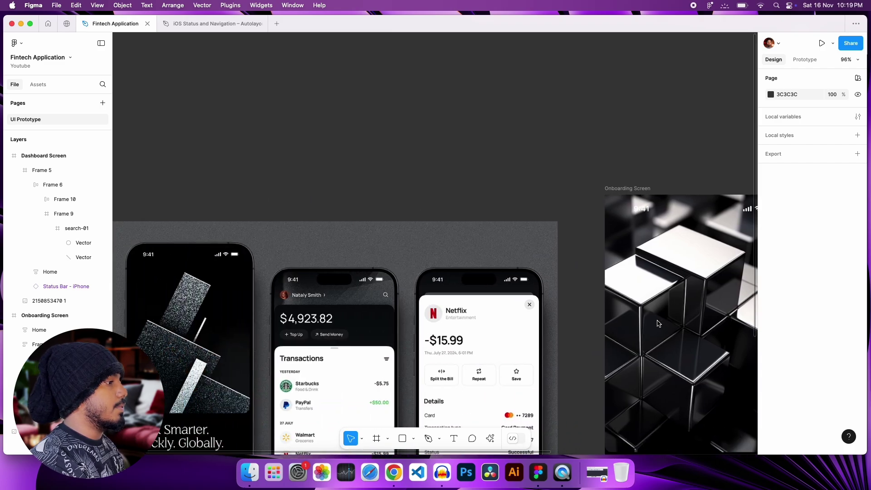
scroll(488, 238, down, 5)
scroll(488, 237, right, 3)
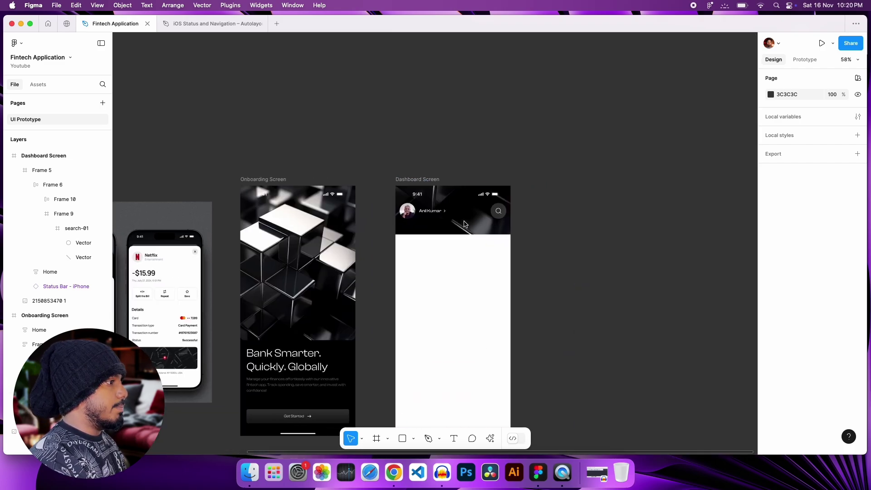
scroll(465, 259, down, 3)
scroll(357, 284, left, 6)
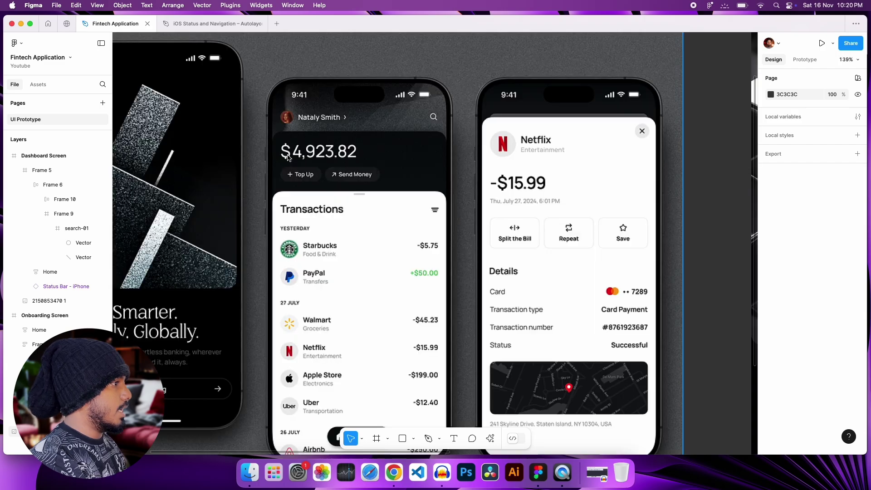
scroll(339, 334, up, 8)
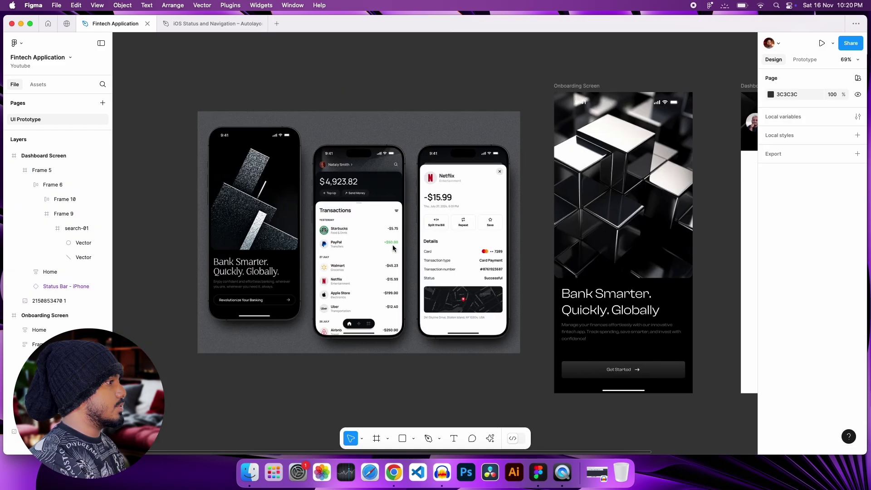
scroll(393, 248, left, 2)
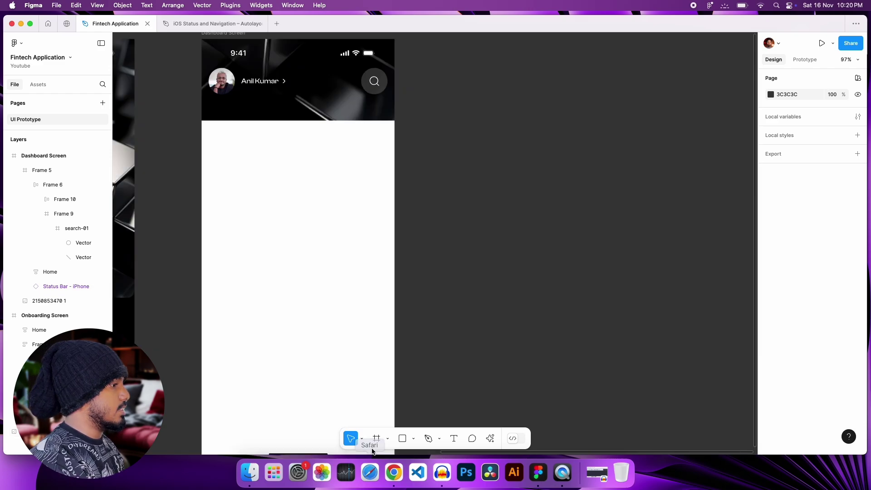
Draw a 440 × 808 frame filling the Dashboard Screen below the header, starting at Y 148
click(377, 439)
scroll(316, 378, left, 3)
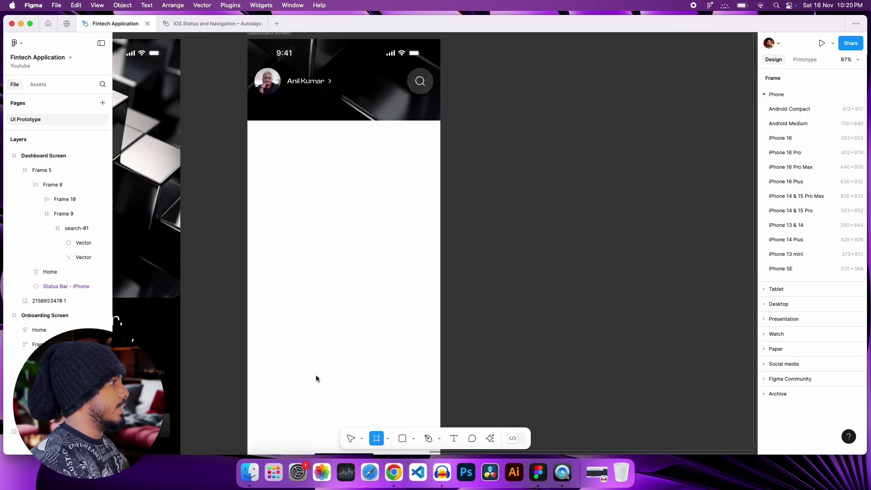
scroll(316, 378, left, 1)
mouse_move(254, 108)
mouse_down()
mouse_move(369, 263)
mouse_move(432, 396)
mouse_move(446, 452)
mouse_up()
Give the content frame below the header a solid black 000000 fill
click(856, 289)
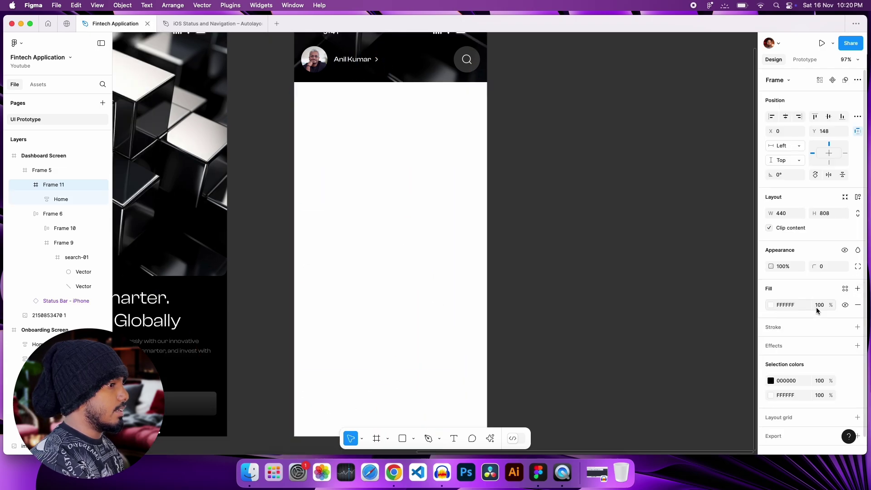
click(771, 305)
drag(662, 251, 628, 366)
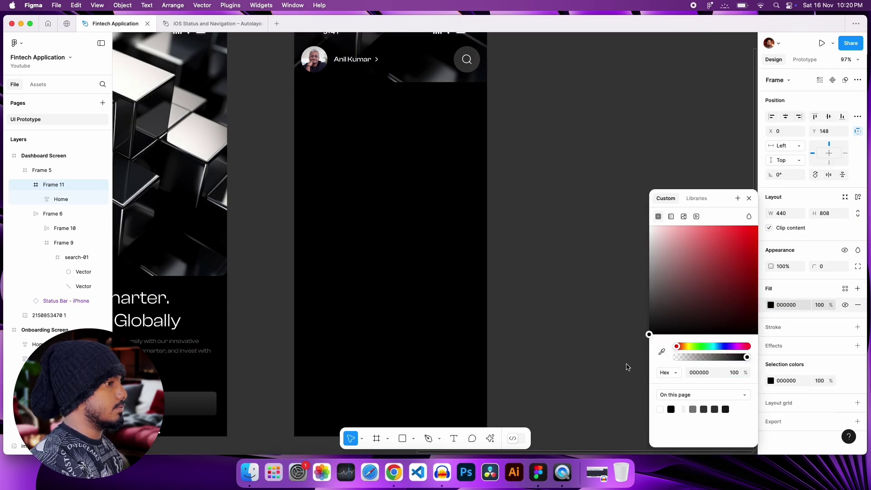
scroll(572, 213, down, 5)
scroll(570, 213, right, 10)
scroll(590, 204, up, 5)
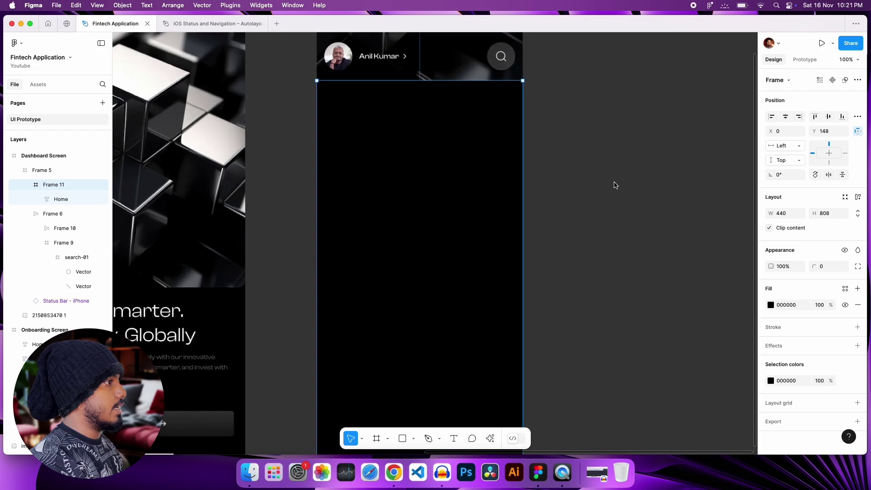
scroll(612, 186, up, 5)
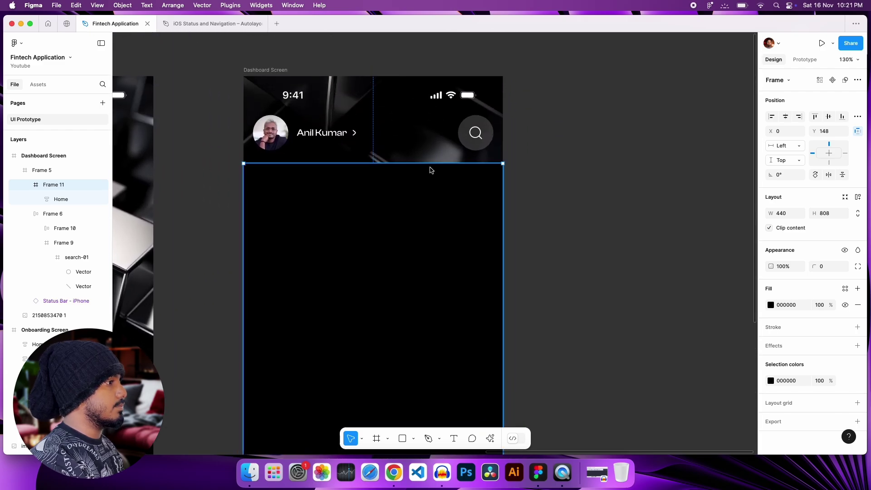
Round only the two upper corners of the black content frame with a radius of 24
click(681, 206)
click(462, 186)
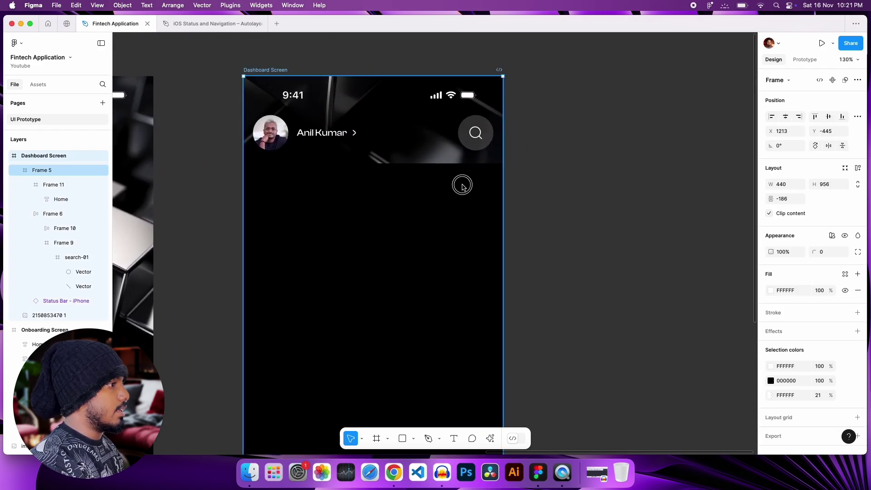
click(462, 186)
click(858, 266)
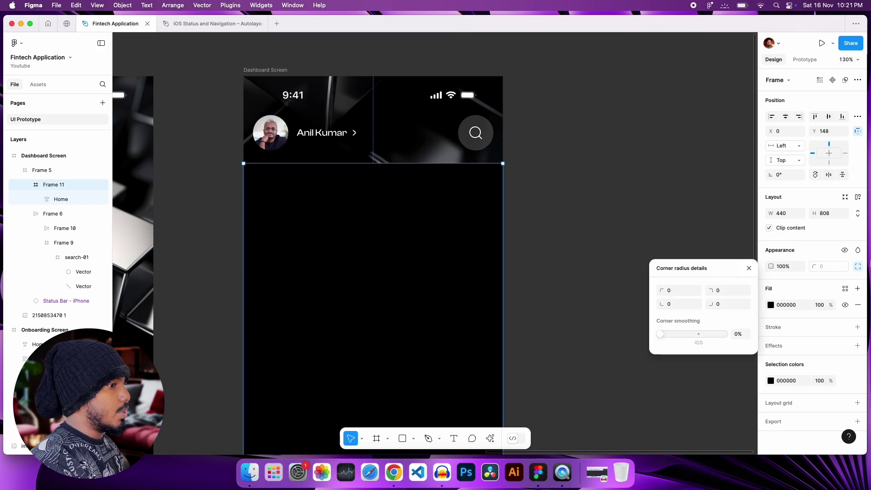
click(679, 290)
text(24)
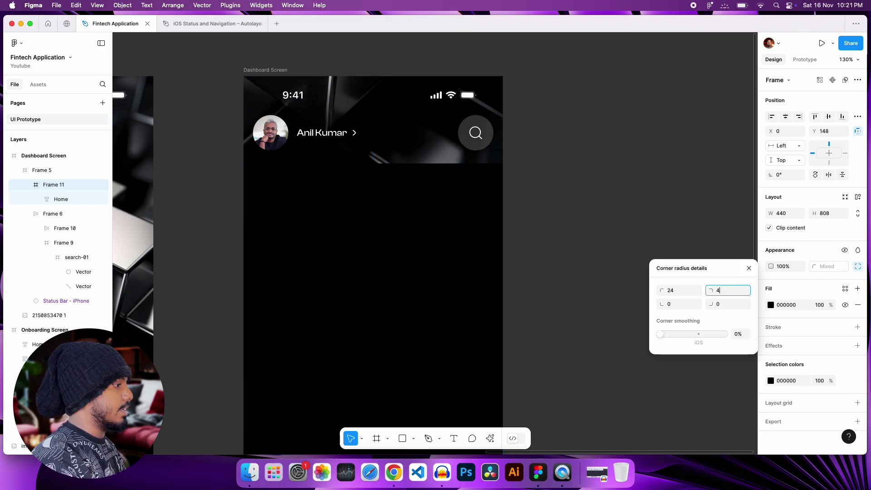
click(578, 215)
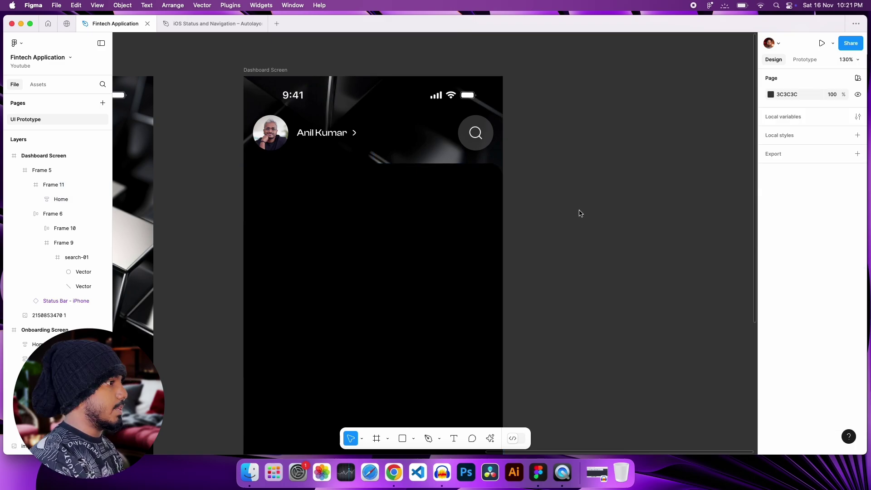
Move the header's background image to about X -646, Y -839 so a brighter area lies behind the rounded corner
scroll(486, 185, up, 10)
scroll(487, 185, down, 10)
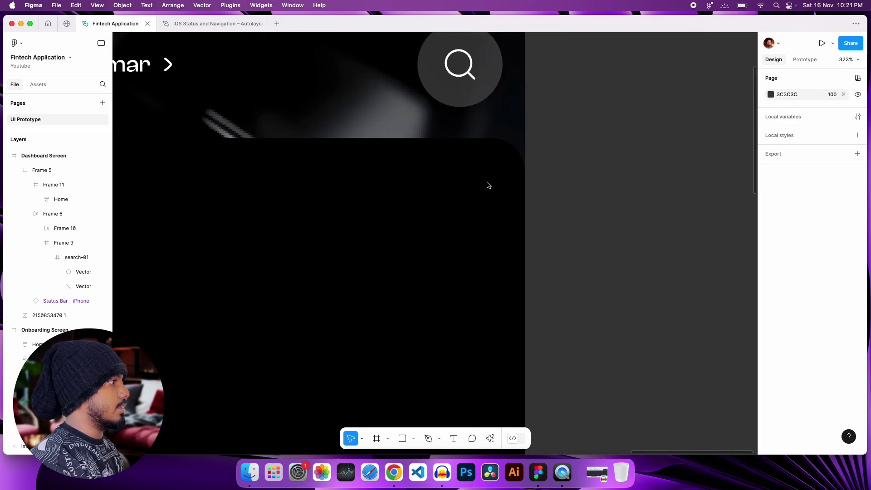
double_click(407, 137)
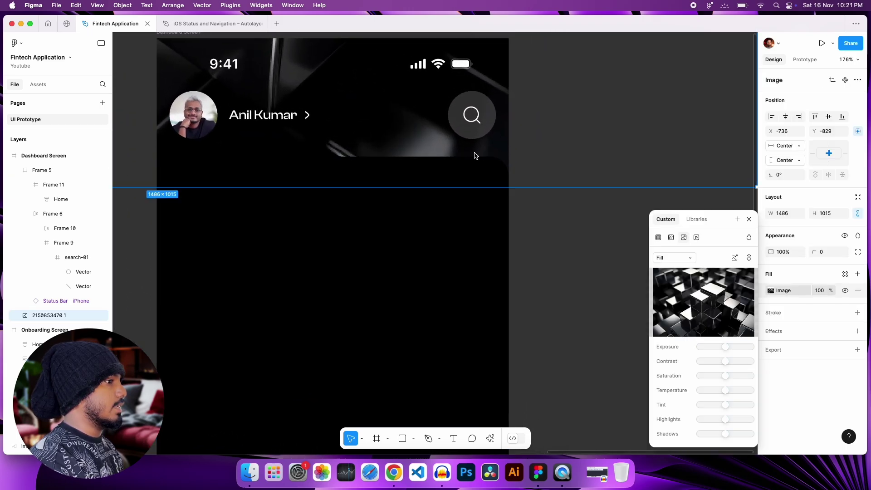
drag(419, 150, 490, 142)
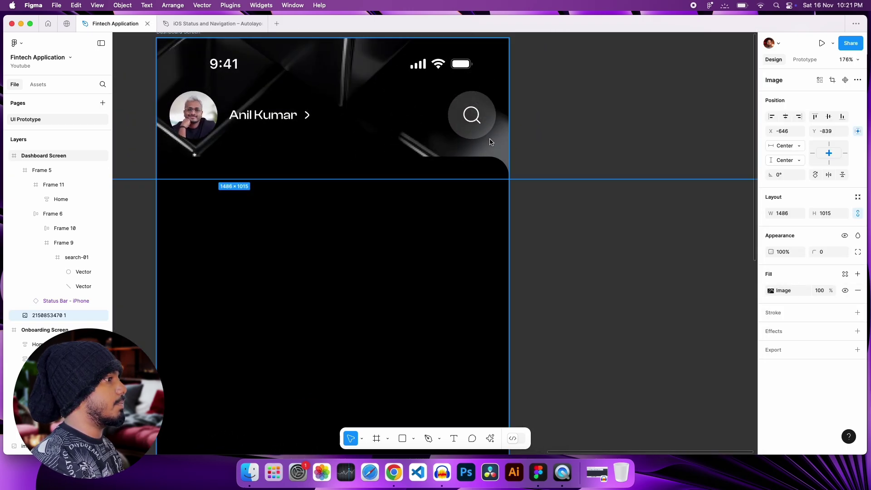
click(547, 234)
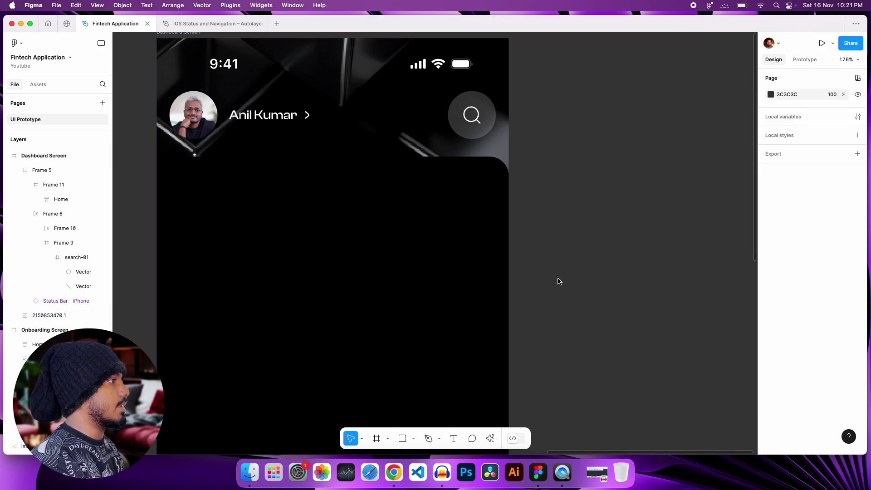
Check the reference's balance area, and add the text $4932.87 near the top of the black content frame
scroll(561, 283, down, 5)
scroll(563, 284, down, 2)
scroll(563, 284, left, 3)
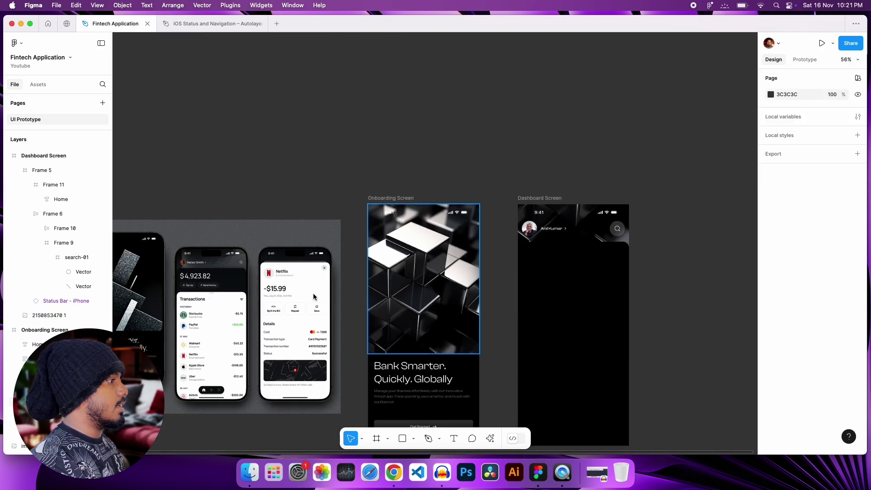
scroll(192, 283, up, 8)
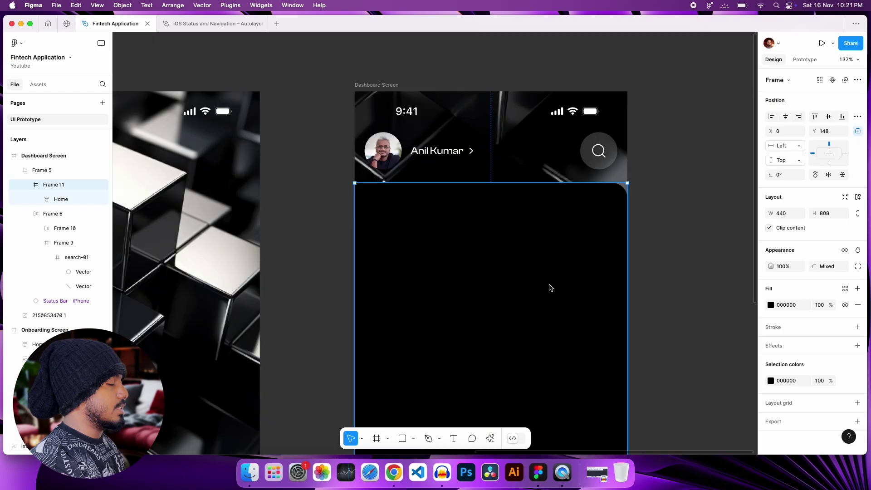
scroll(550, 287, down, 2)
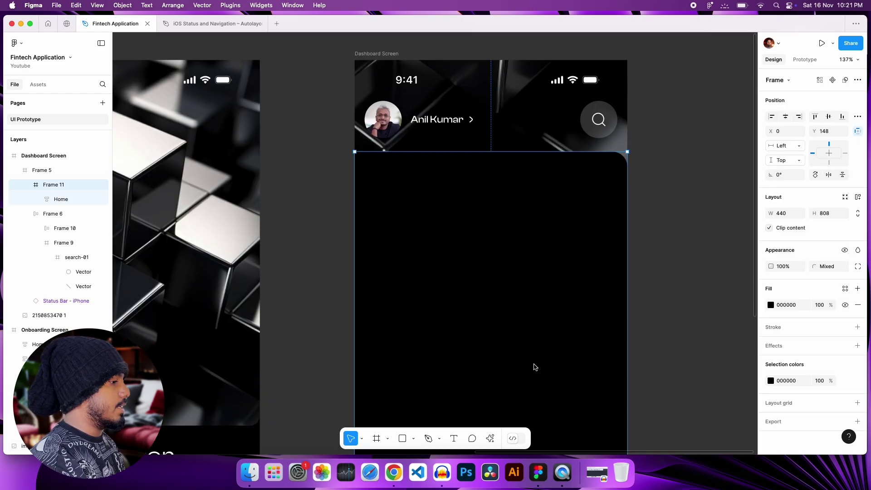
click(455, 439)
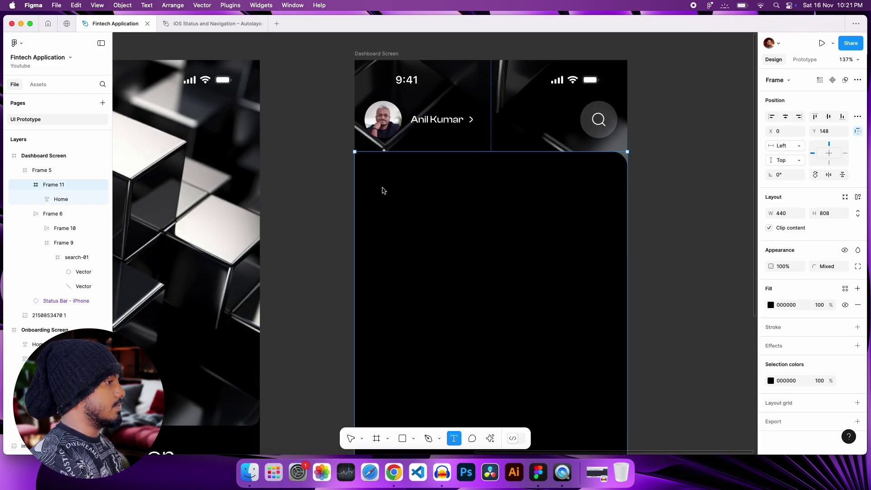
Set the balance text's font size to 30 and move it to about X 39, Y 35 in the content frame
click(820, 320)
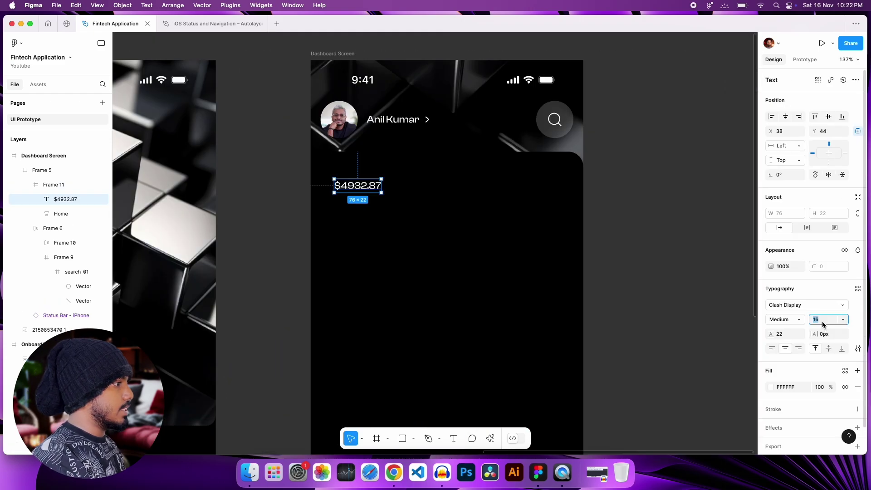
text(26)
key(Return)
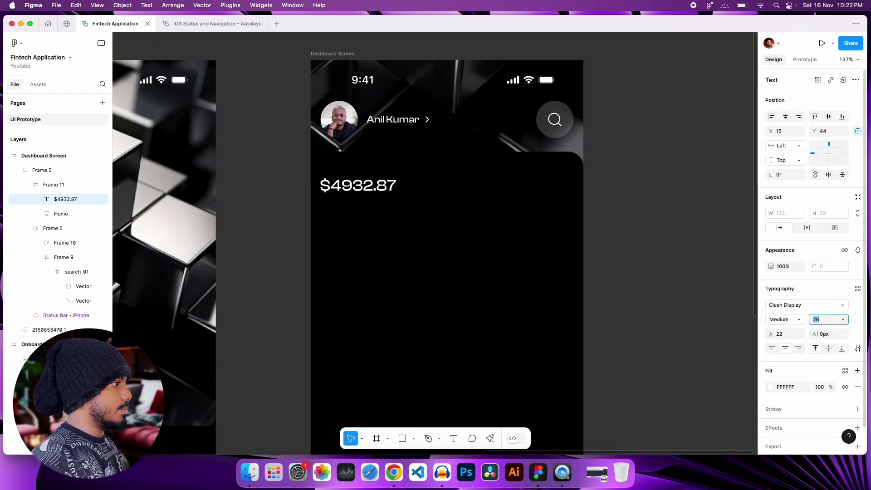
scroll(404, 301, left, 5)
scroll(458, 307, right, 7)
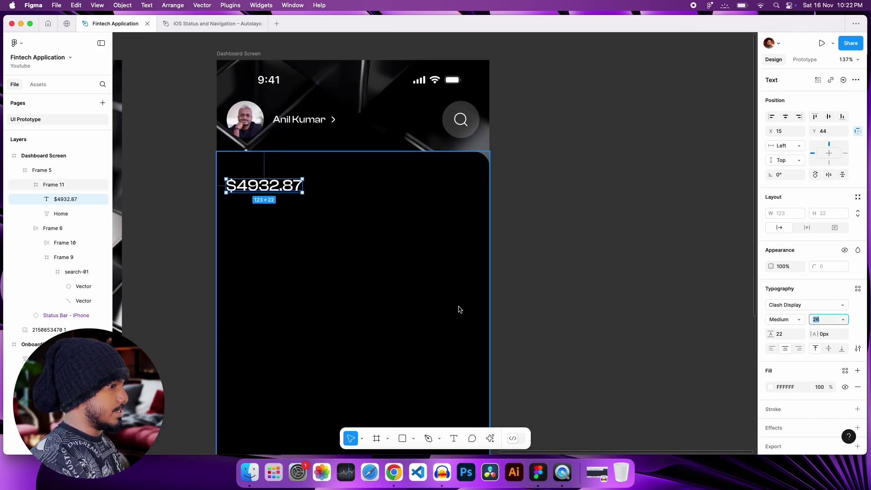
text(30)
key(Return)
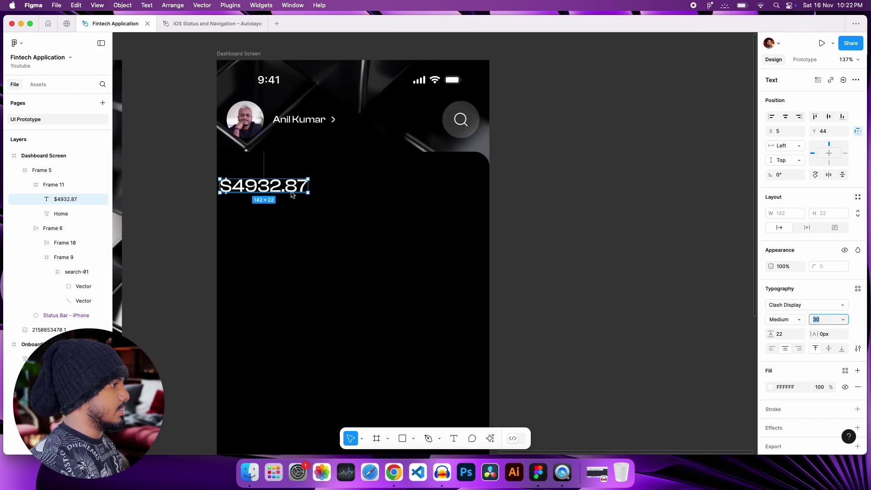
drag(291, 189, 311, 183)
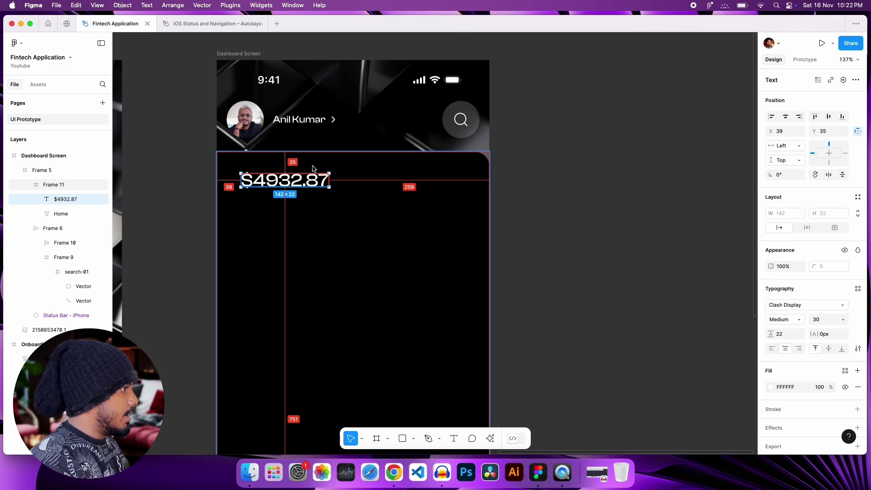
Nudge the balance text to X 16, Y 28 within the black content frame
key(Up)
key(Up)
key(Up)
key(Up)
key(Up)
key(Up)
key(Up)
key(Up)
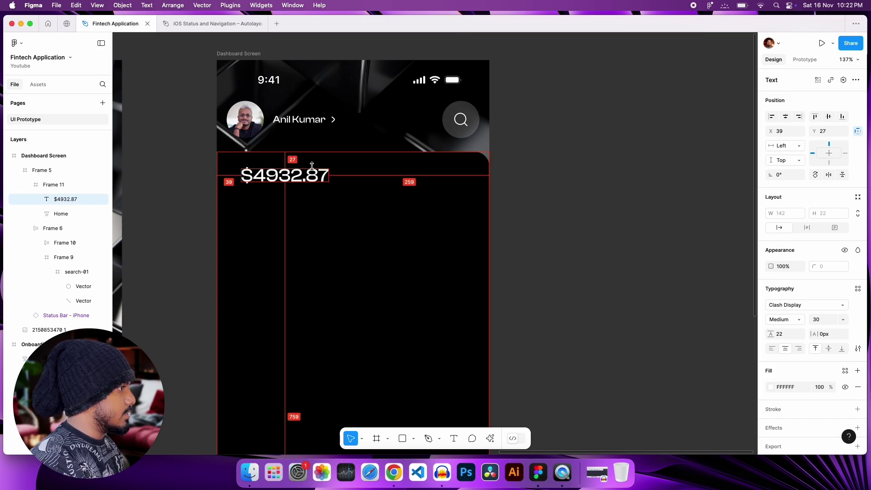
key(Down)
key(Left)
key(Left)
key(Left)
key(Left)
key(Left)
key(Left)
key(Left)
key(Left)
key(Left)
key(Left)
key(Left)
key(Left)
key(Left)
key(Left)
key(Left)
key(Left)
key(Left)
key(Left)
key(Left)
key(Left)
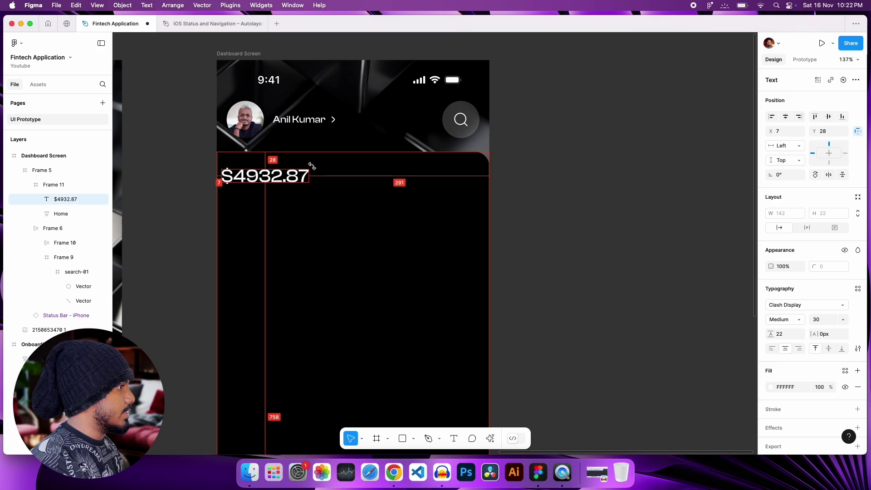
key(Right)
key(Right)
key(Right)
key(Right)
key(Right)
key(Right)
key(Right)
key(Right)
key(Right)
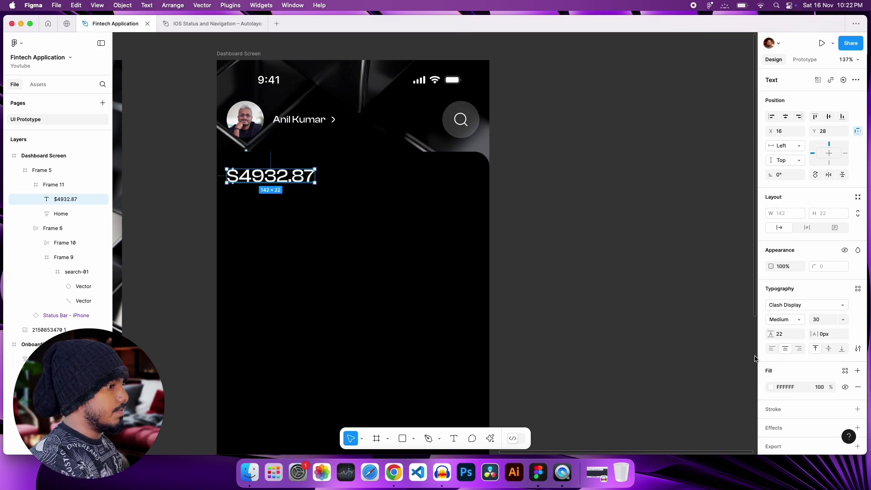
Insert a space after the dollar sign in the balance text, and examine the reference's balance area
double_click(254, 177)
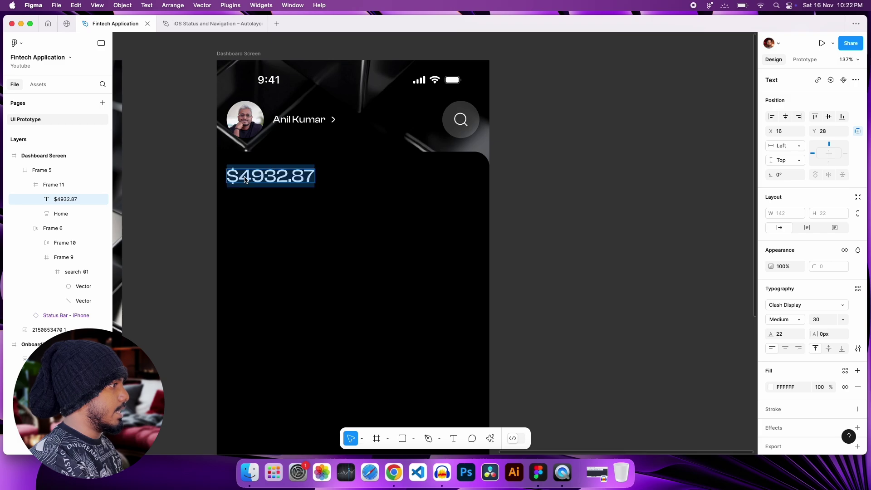
click(242, 180)
scroll(586, 187, down, 5)
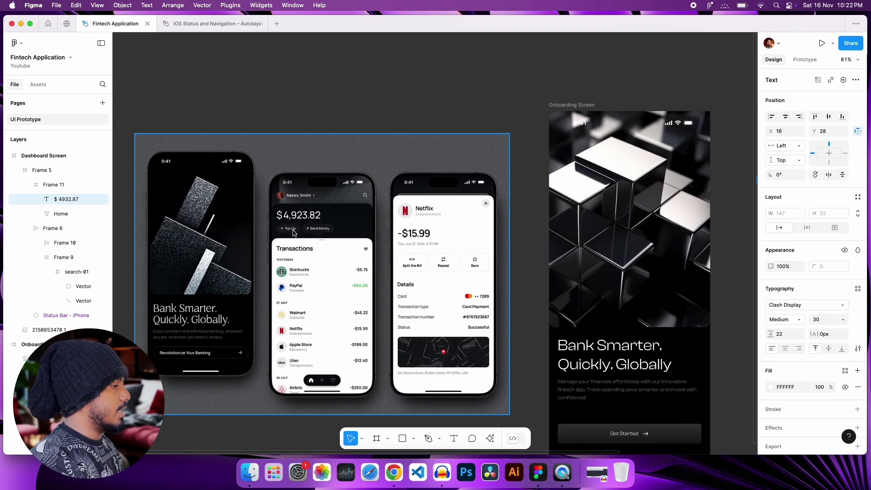
scroll(296, 233, up, 8)
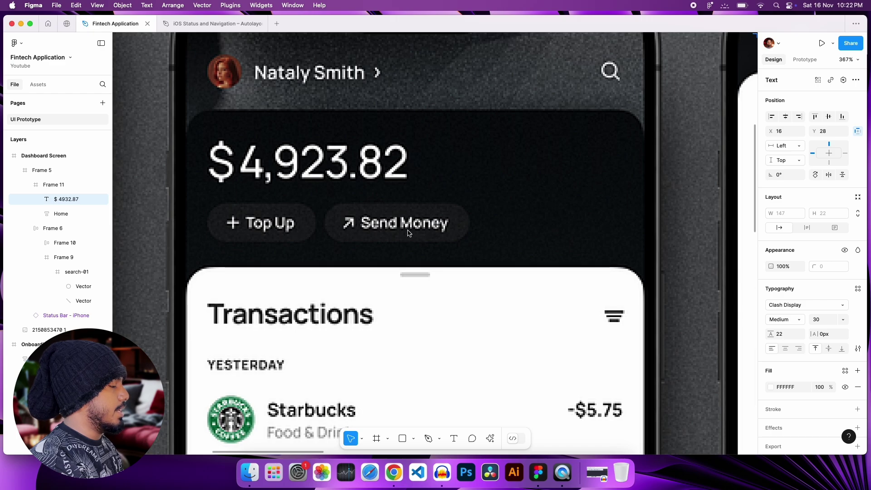
scroll(521, 244, right, 20)
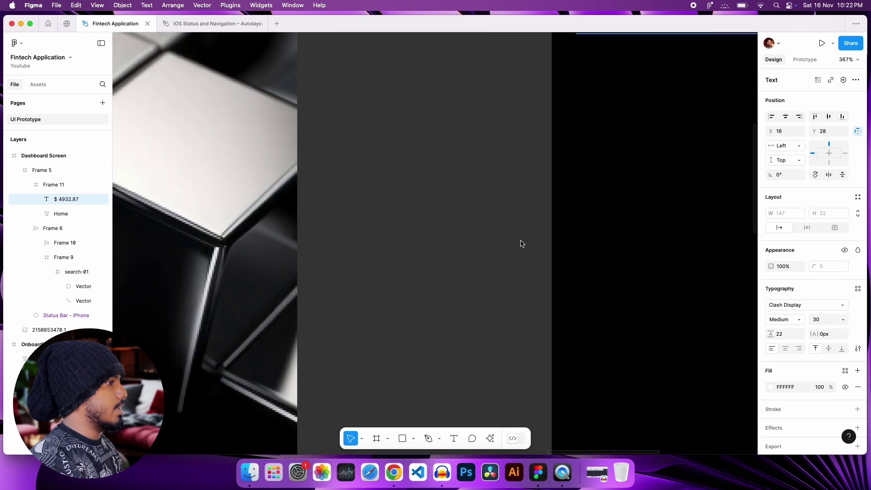
Apply auto layout to the black content frame that holds the balance
key(shift+2)
click(448, 212)
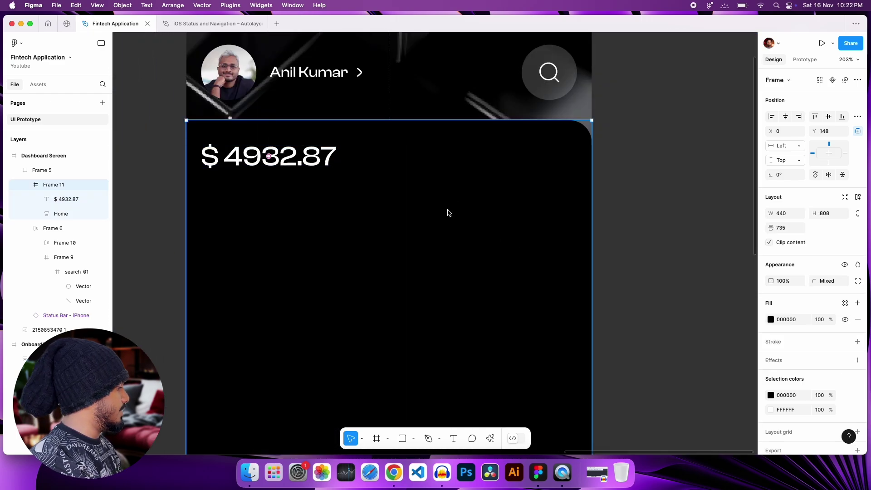
key(shift+a)
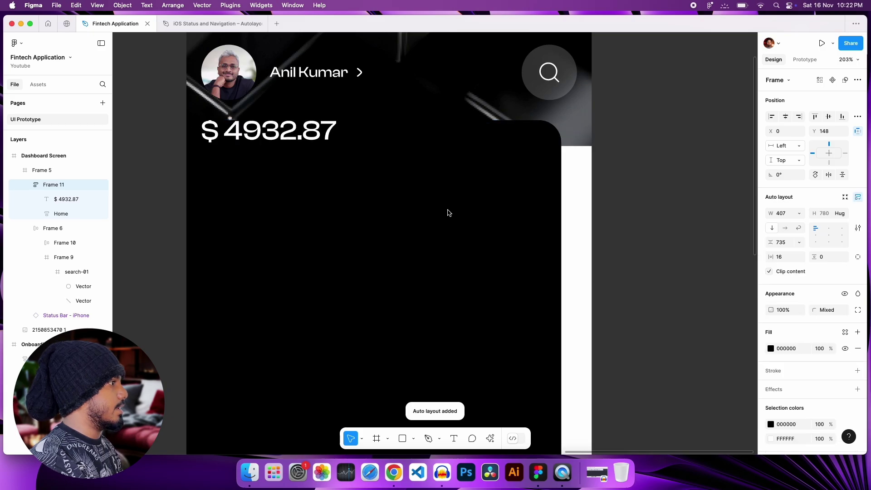
Move the content frame to Y 157 and resize it to 440 × 799 so it fills the screen's lower part
click(412, 206)
mouse_move(413, 207)
mouse_down()
mouse_move(418, 220)
mouse_move(413, 214)
mouse_up()
drag(561, 231, 591, 238)
scroll(588, 243, down, 3)
scroll(499, 272, down, 10)
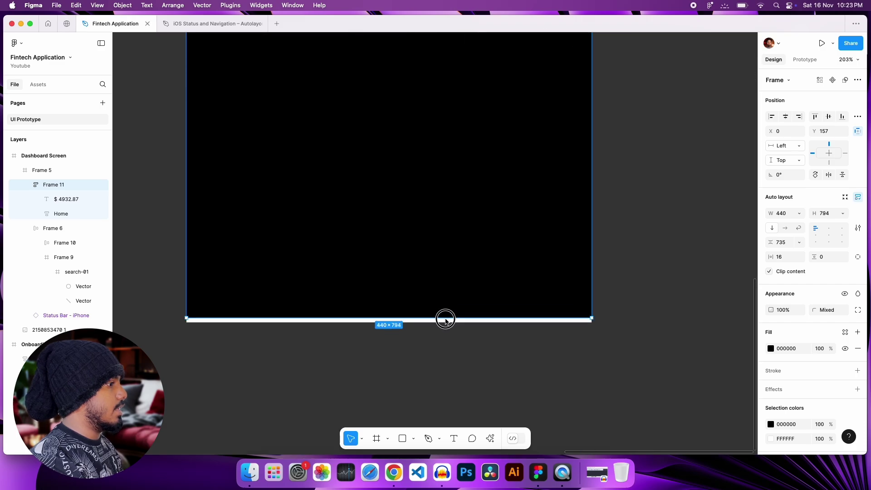
drag(445, 320, 445, 323)
Set the content frame's vertical padding to 24
scroll(363, 295, up, 15)
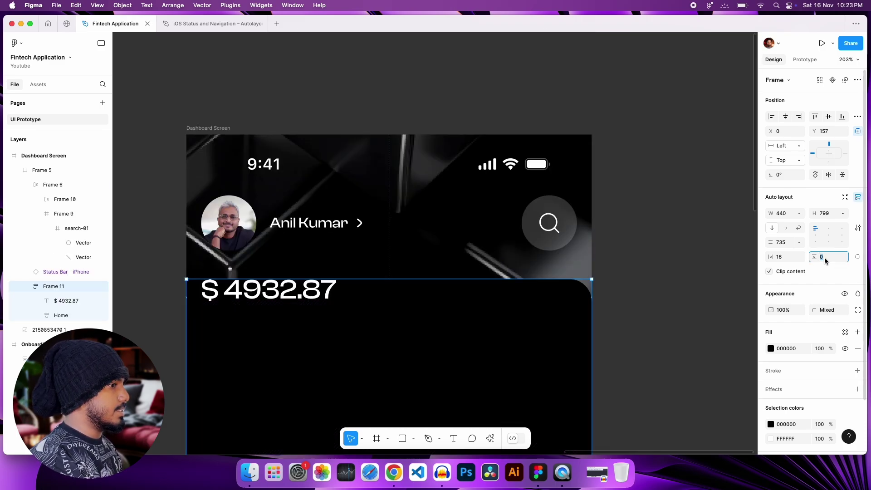
text(11)
key(Return)
text(22)
key(Return)
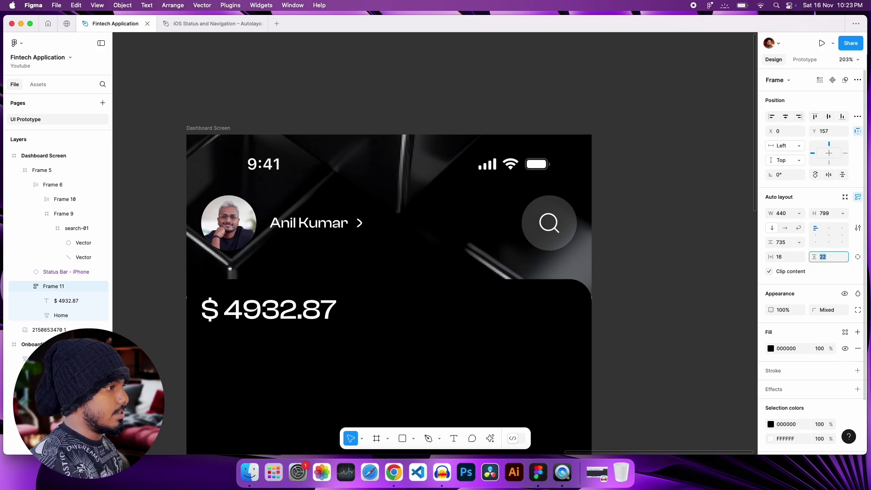
text(24)
key(Return)
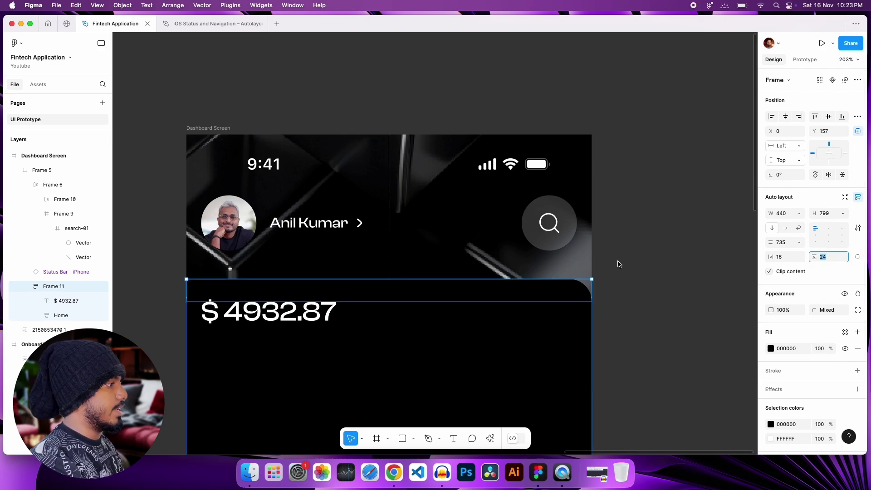
click(673, 253)
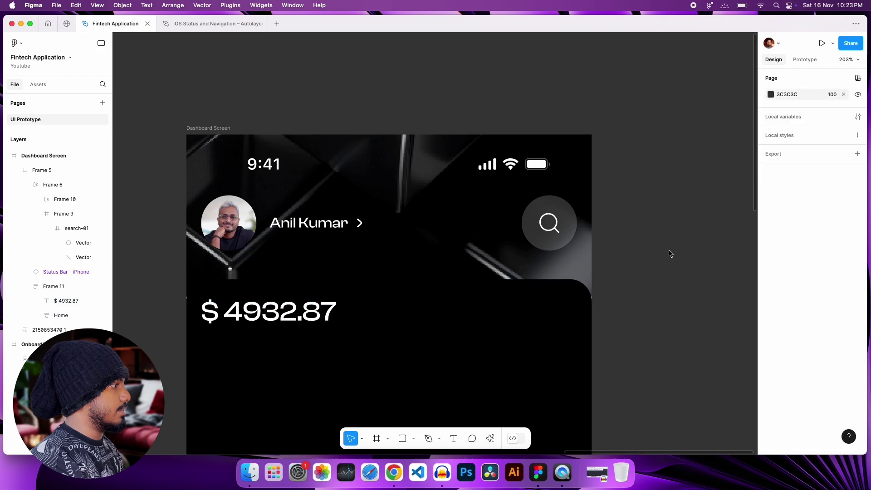
Shift the header's background image down to Y -836
click(460, 255)
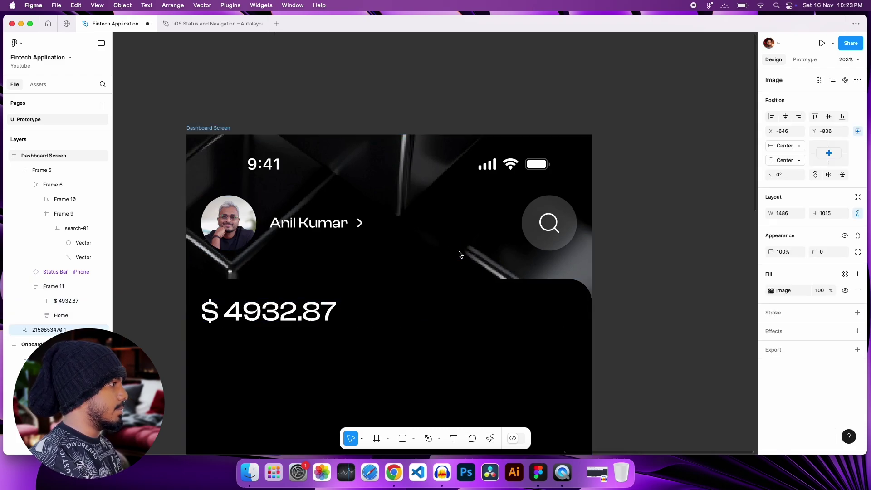
scroll(459, 254, down, 5)
key(Escape)
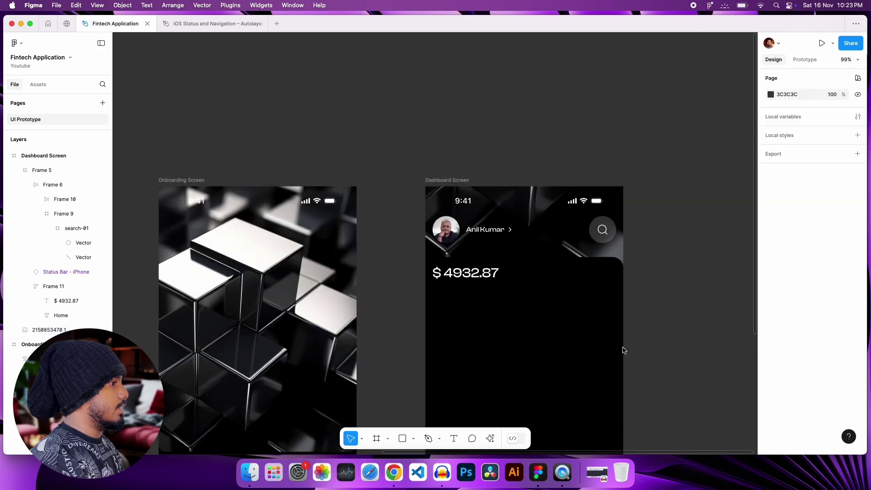
Check the reference's action buttons, and paste a copy of the balance text directly below the original
scroll(465, 318, left, 5)
scroll(463, 347, up, 5)
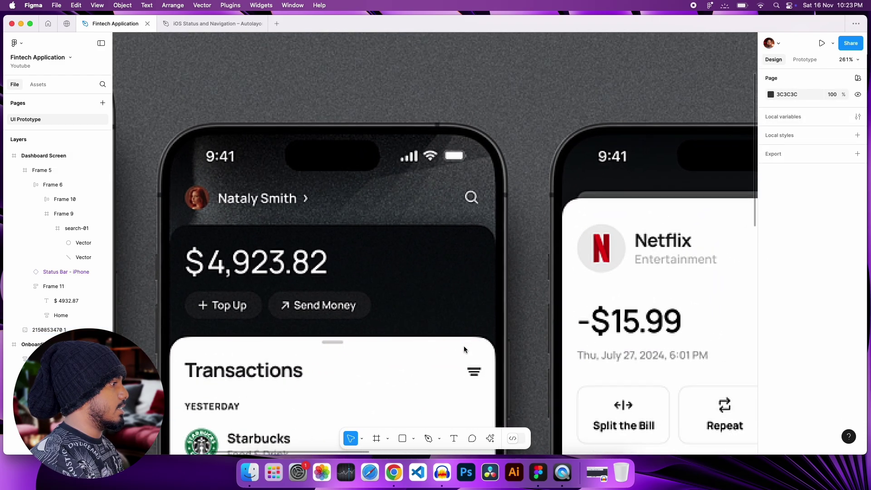
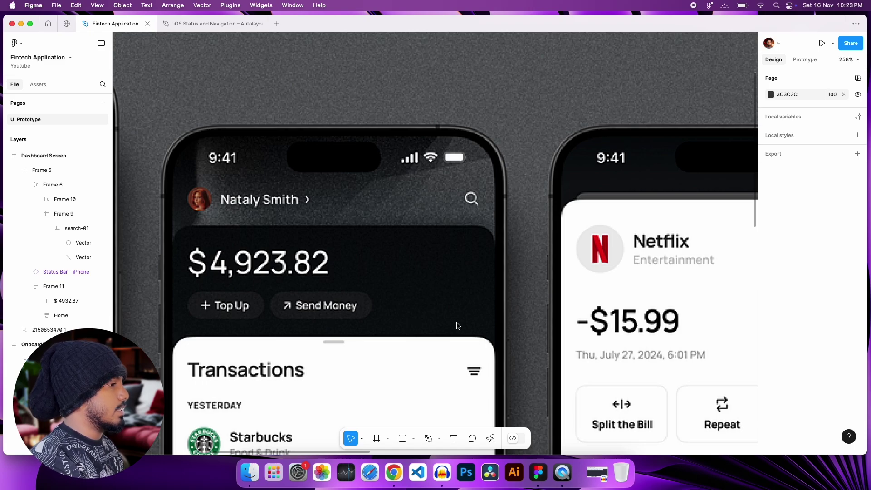
scroll(457, 326, right, 15)
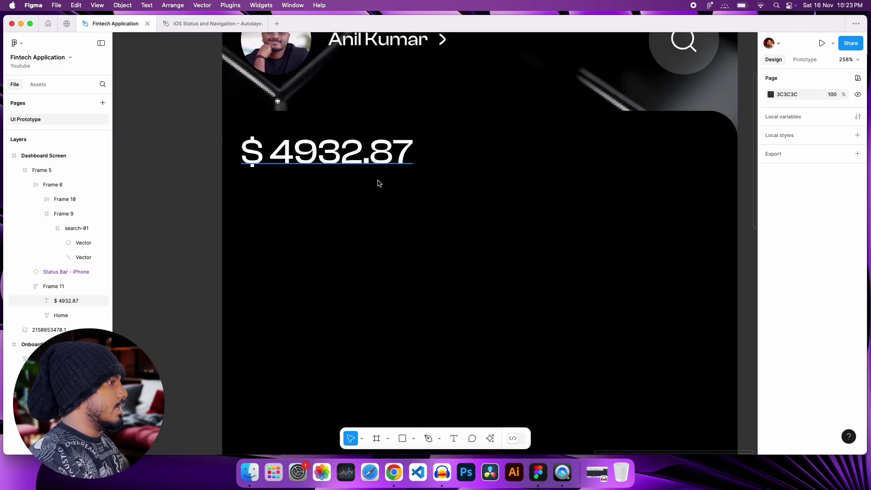
click(360, 158)
key(super+d)
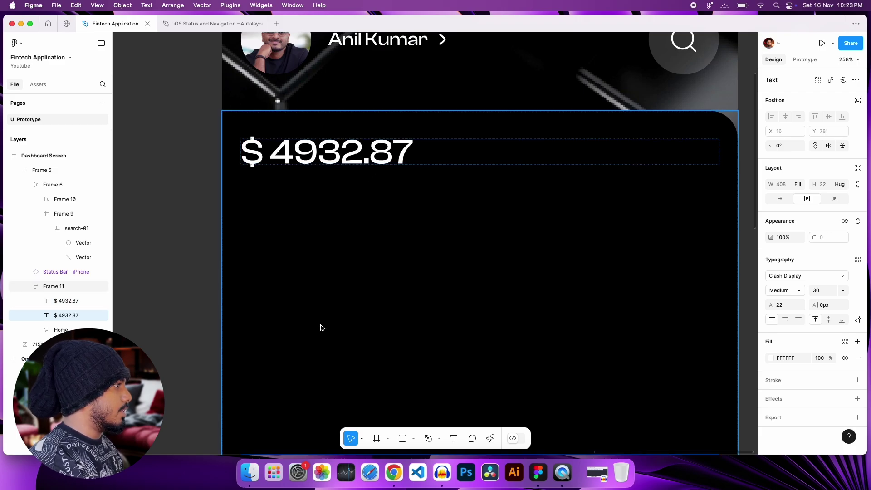
key(super+z)
click(330, 213)
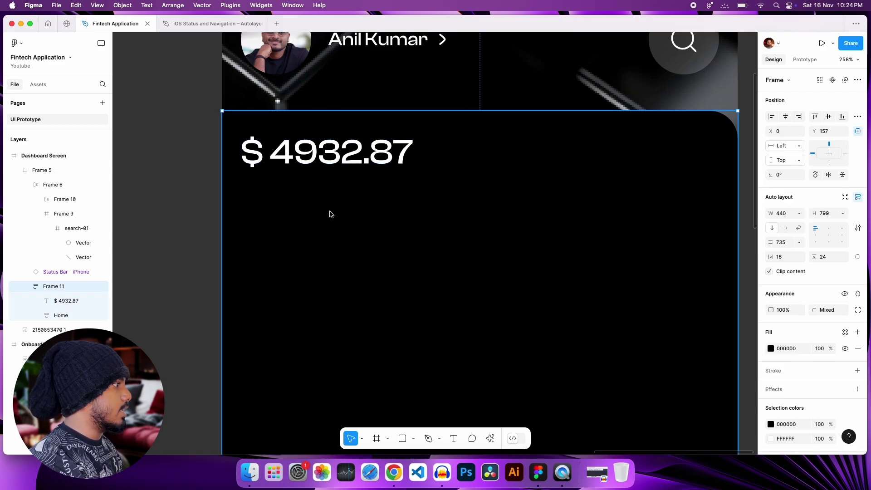
key(super+v)
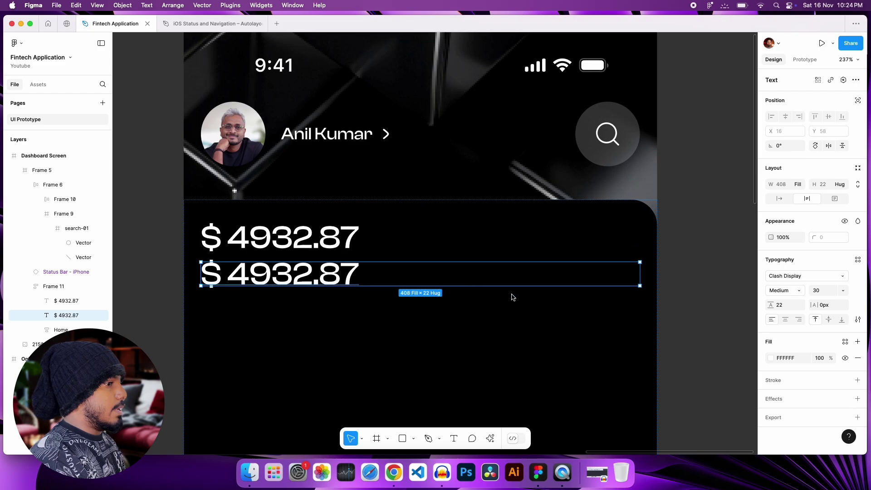
Set the copied text's font size to 14 and its weight to Regular
click(819, 296)
text(16)
key(Return)
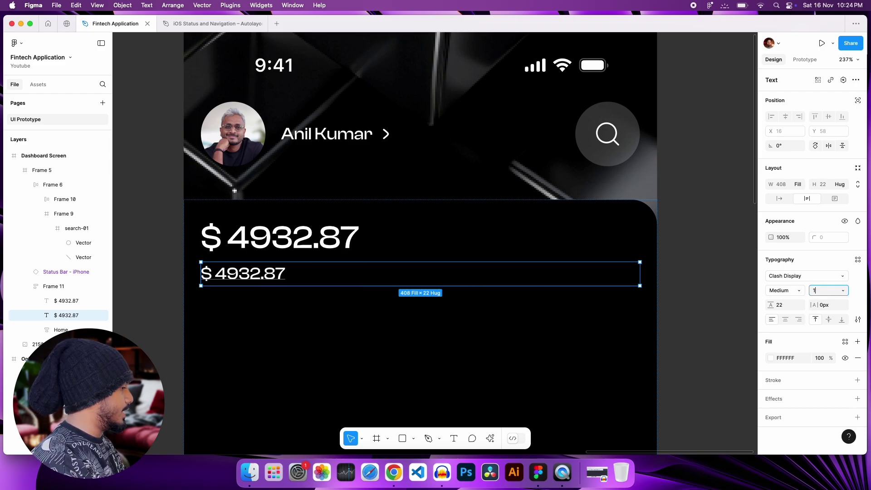
click(784, 291)
click(785, 280)
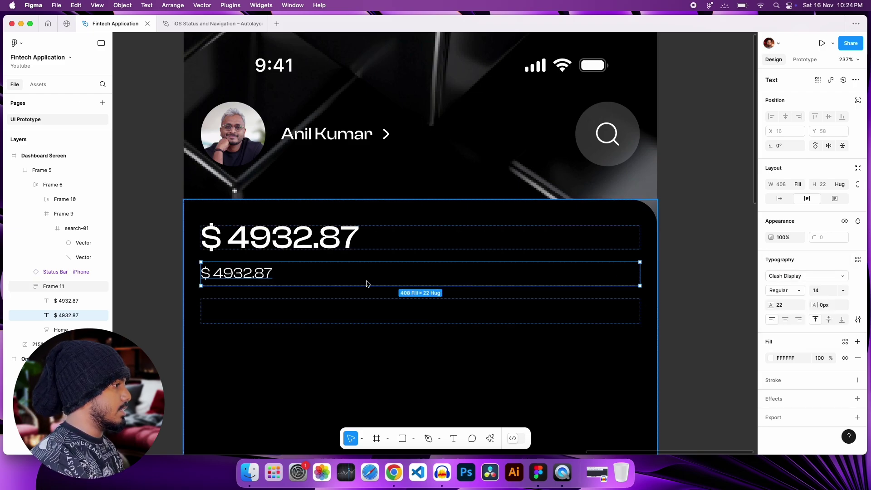
Replace the copied text with "Top Up" and set its width to hug the contents
double_click(248, 274)
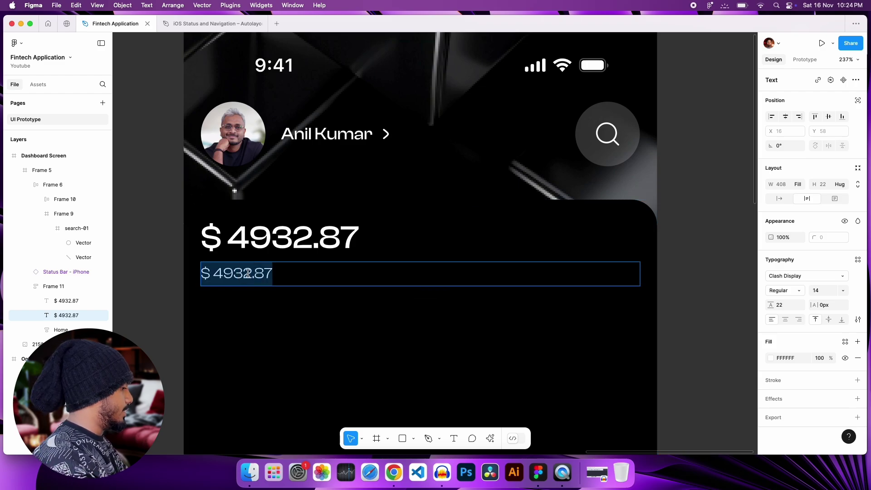
text(Top Up)
key(Escape)
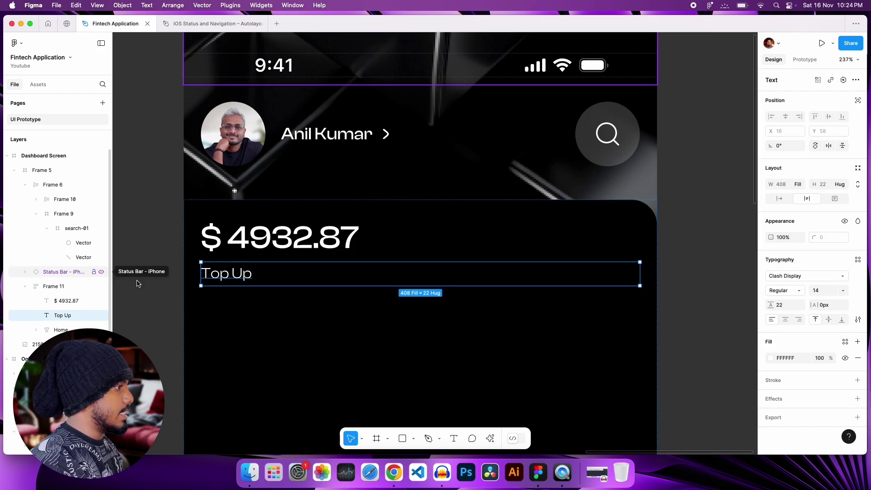
click(798, 185)
click(801, 174)
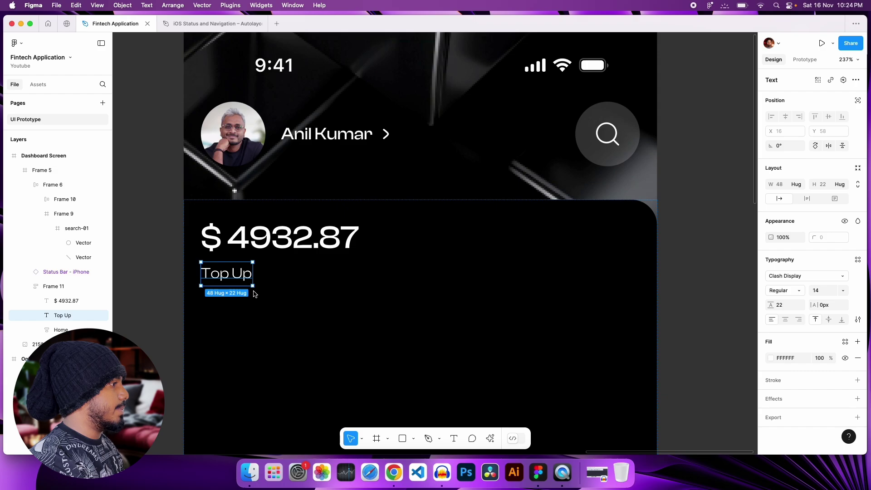
Wrap the Top Up text in its own auto layout frame, and examine the Top Up button in the reference
scroll(253, 294, up, 2)
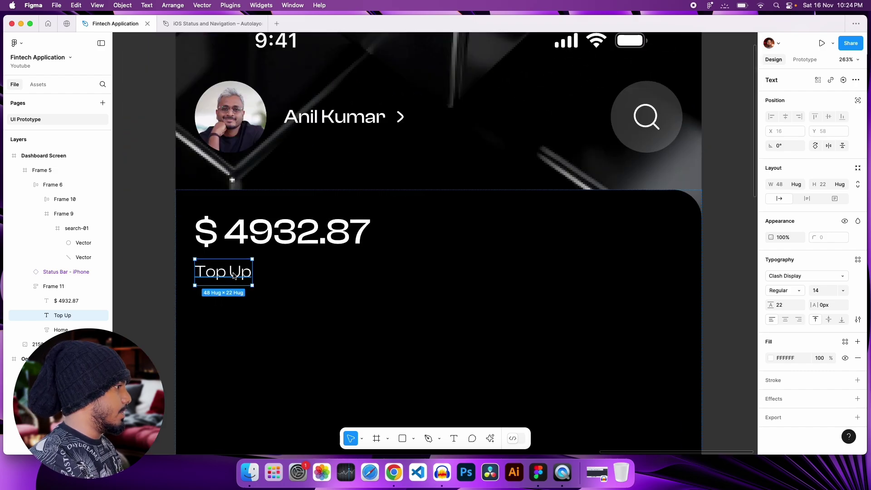
key(shift+a)
scroll(233, 275, down, 3)
scroll(227, 287, left, 5)
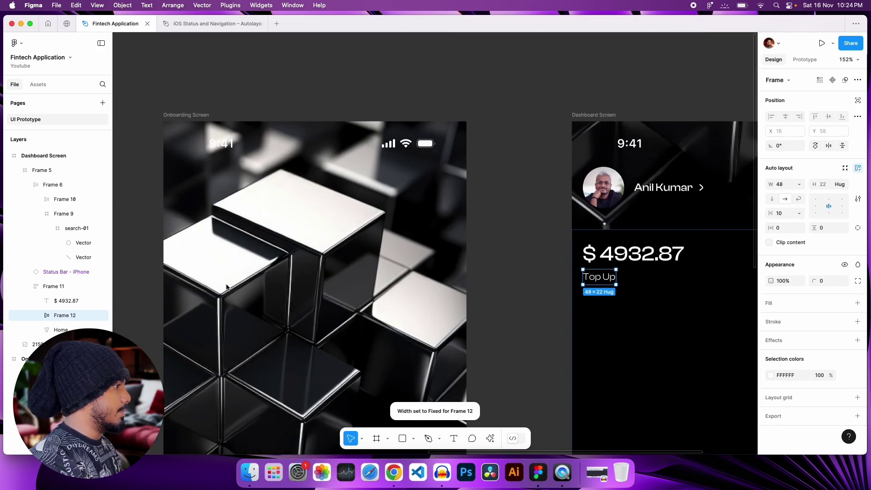
scroll(226, 287, left, 10)
scroll(431, 175, up, 10)
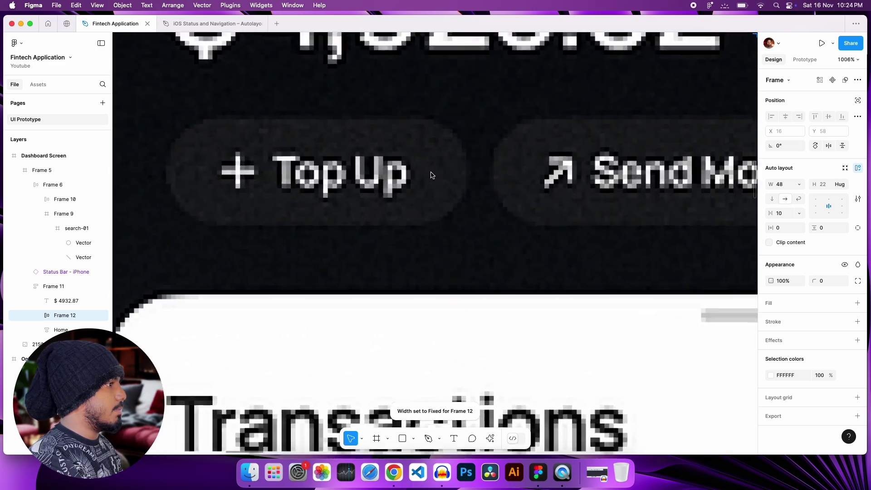
scroll(461, 259, down, 10)
scroll(471, 292, left, 5)
scroll(480, 291, up, 5)
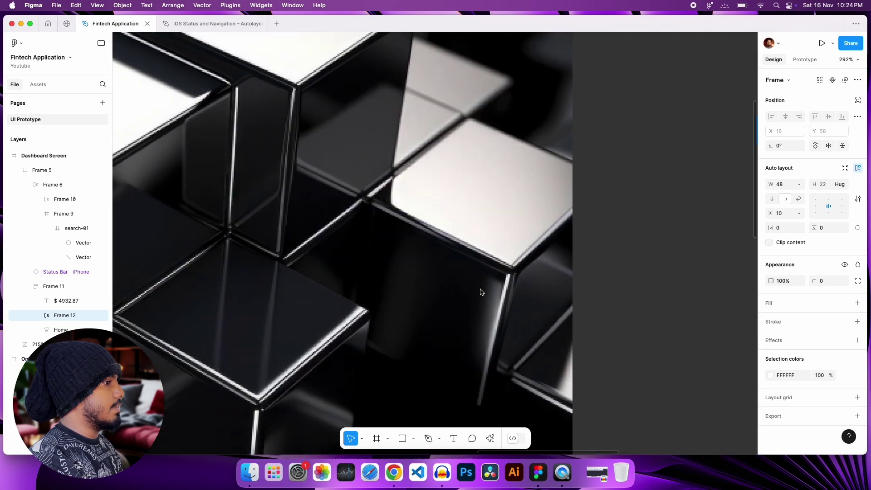
scroll(481, 291, down, 5)
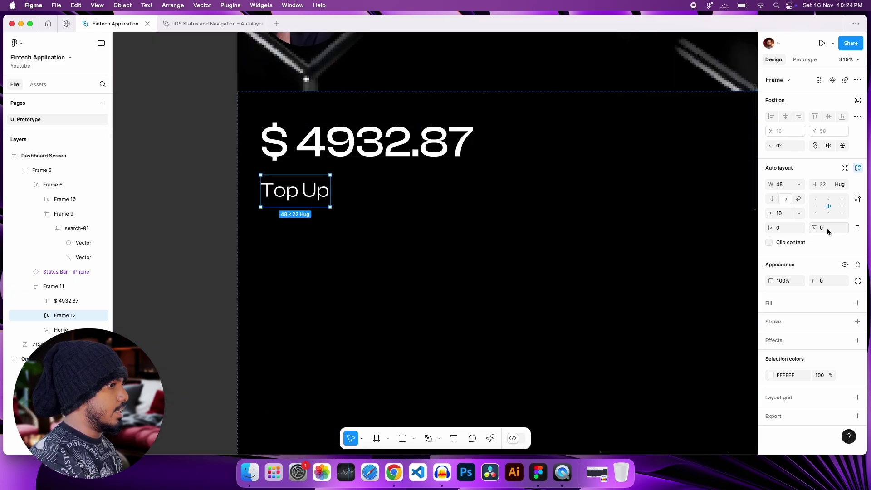
Set the Top Up frame's vertical padding to 6 and its horizontal padding to 16
text(10)
key(Return)
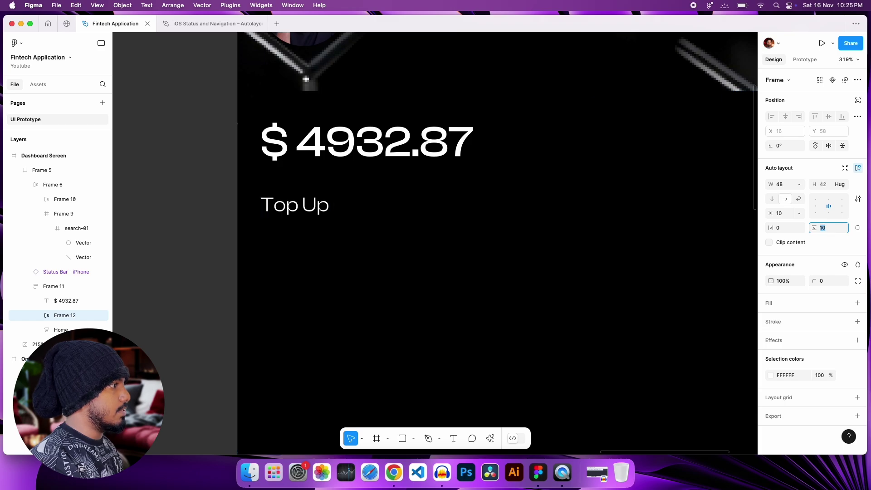
text(6)
key(Return)
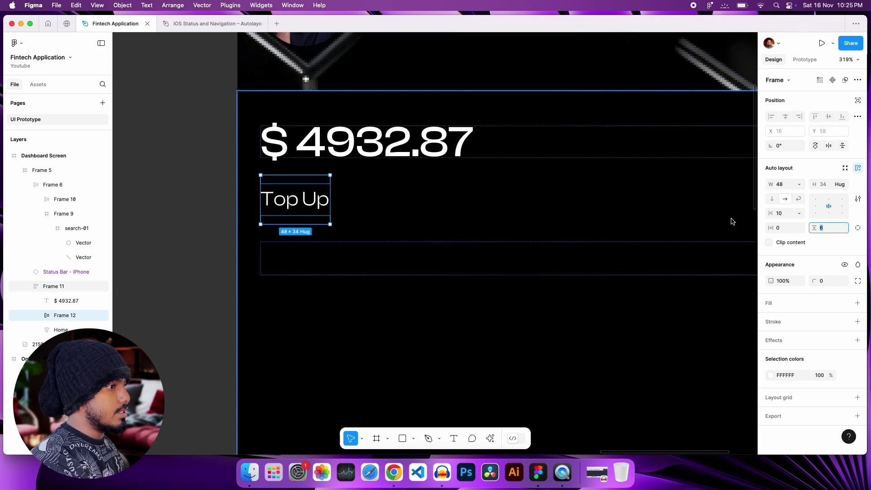
click(782, 229)
text(16)
key(Return)
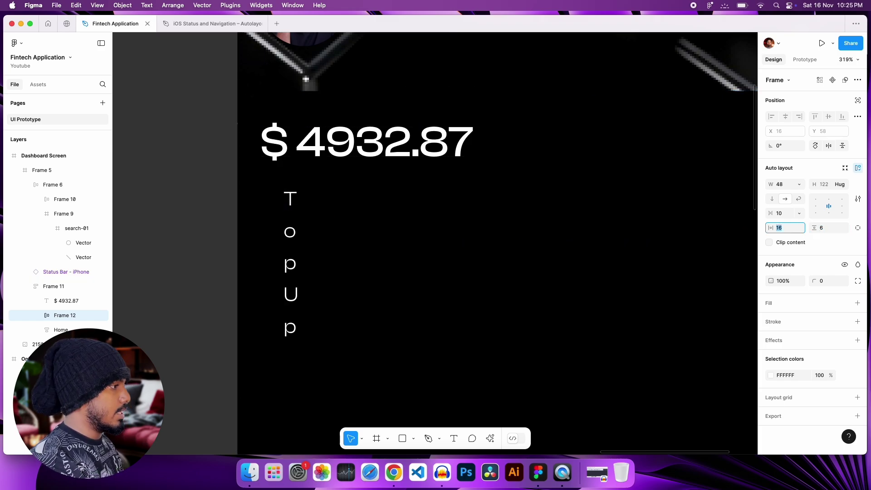
Set the widths of both the Top Up text and the frame around it to hug their contents
click(293, 242)
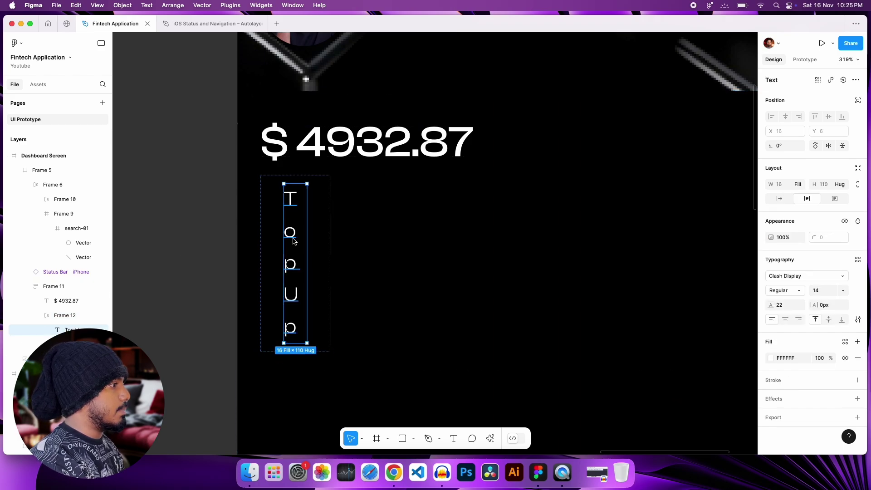
click(800, 184)
click(799, 181)
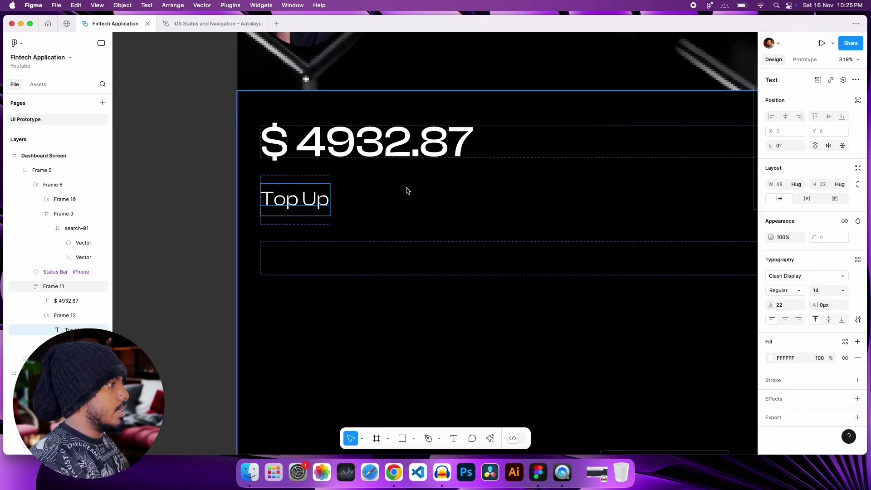
click(173, 203)
click(264, 198)
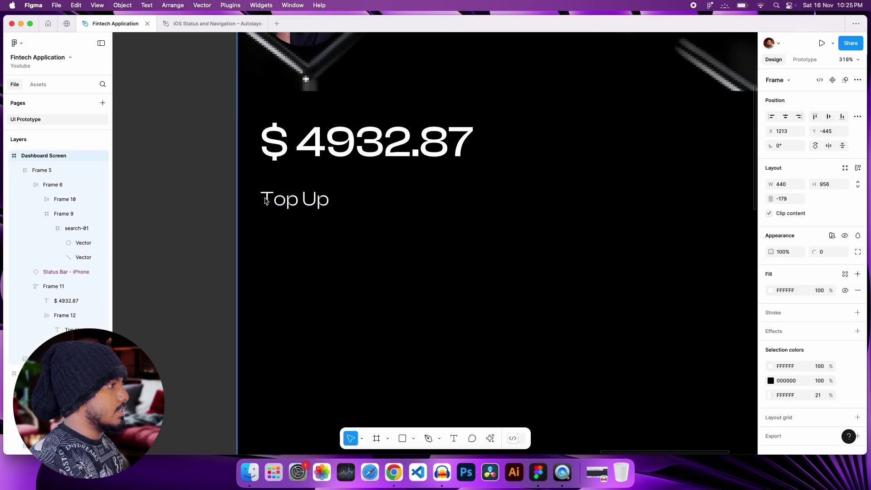
double_click(298, 203)
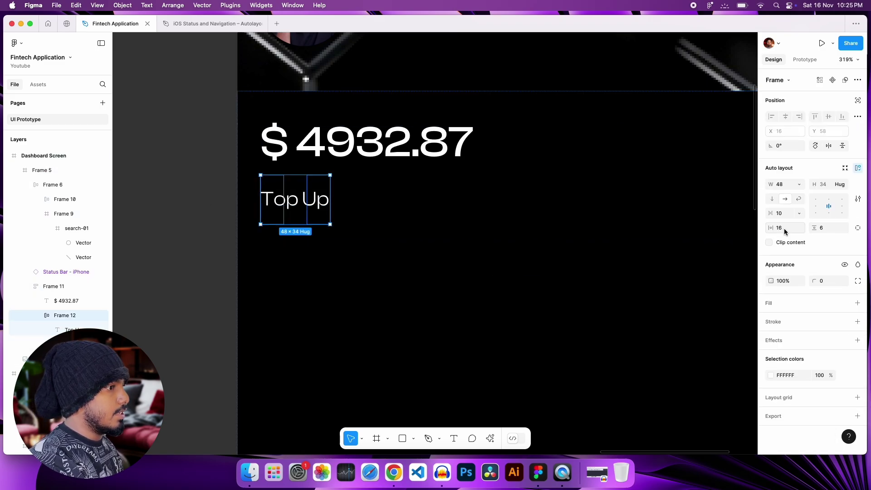
click(800, 185)
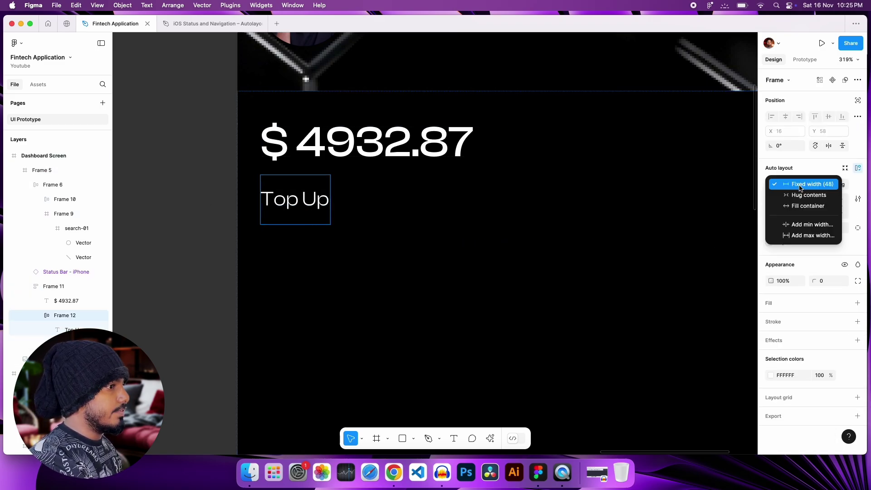
click(799, 194)
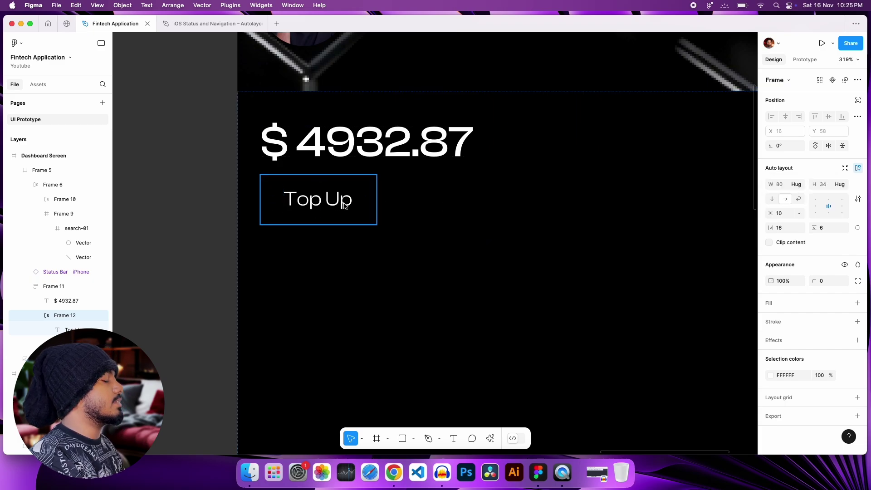
Check the fill of the round search button, and give the Top Up frame a dark grey 1D1D1D fill
scroll(491, 231, up, 5)
scroll(491, 231, right, 10)
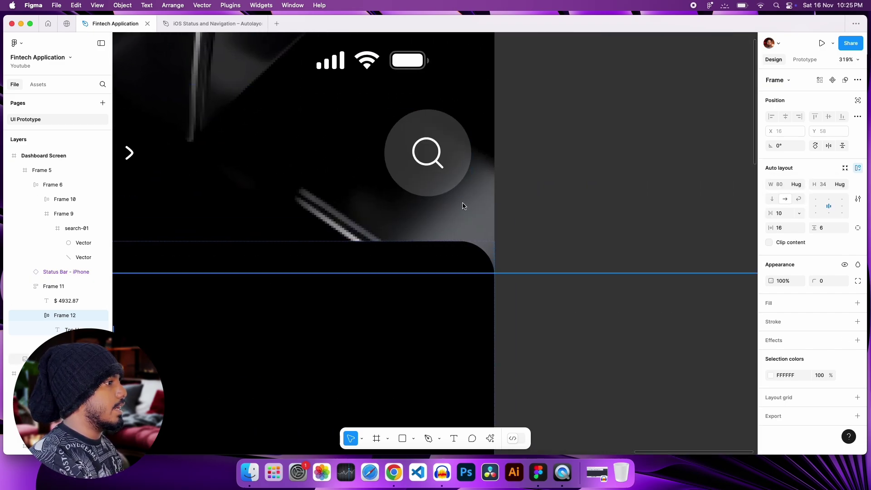
click(453, 187)
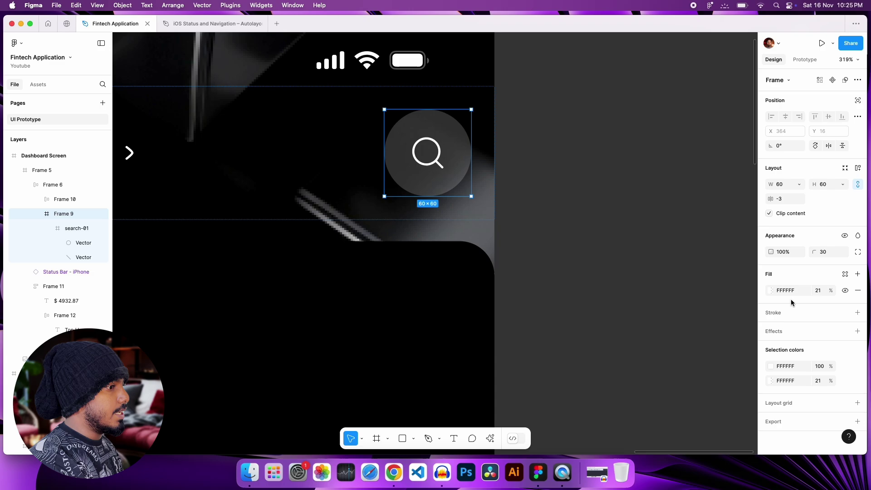
click(648, 296)
scroll(551, 312, left, 15)
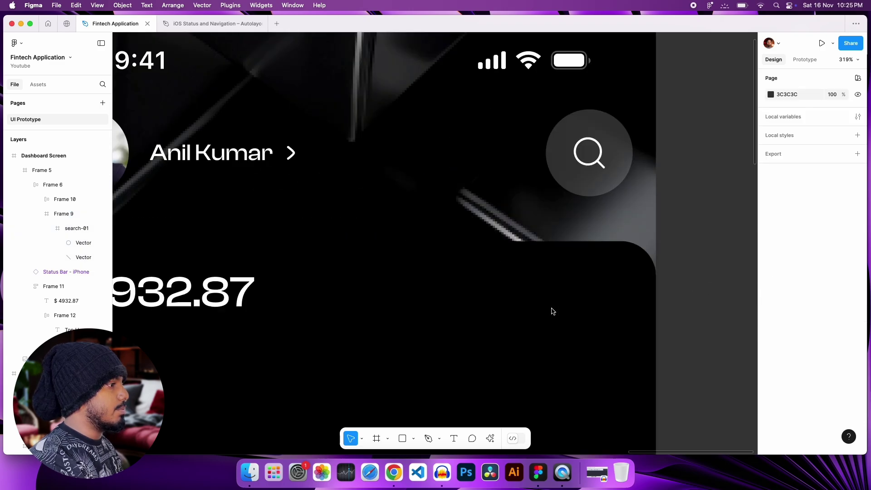
scroll(551, 311, down, 1)
click(561, 317)
scroll(602, 325, right, 3)
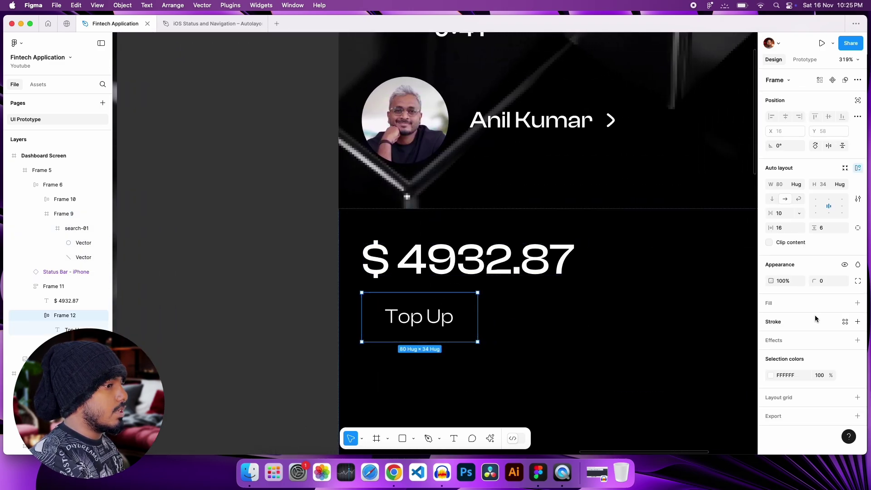
click(858, 304)
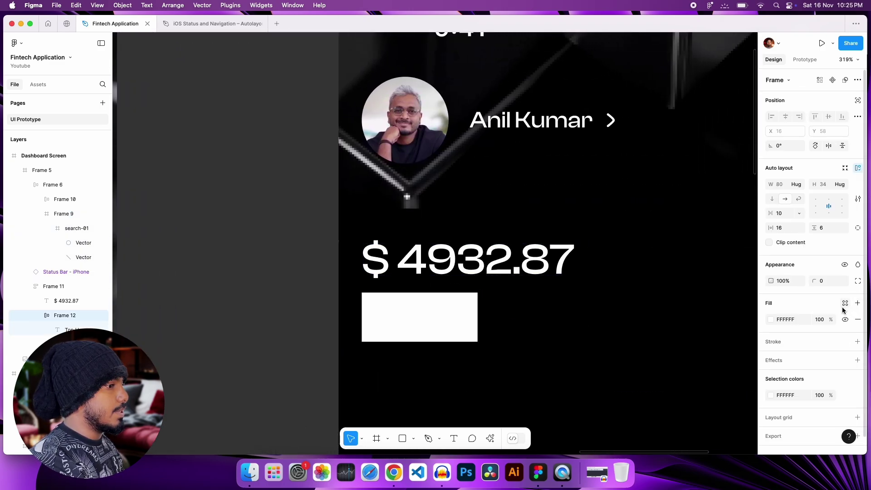
click(771, 319)
drag(662, 317, 638, 311)
click(744, 198)
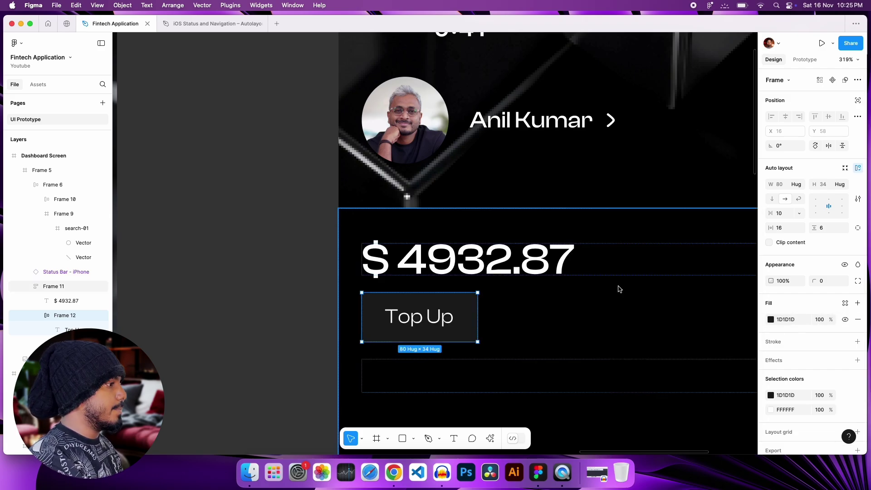
Examine the Top Up button in the reference, and set the Top Up frame's corner radius to 100
scroll(218, 194, down, 5)
scroll(223, 198, left, 10)
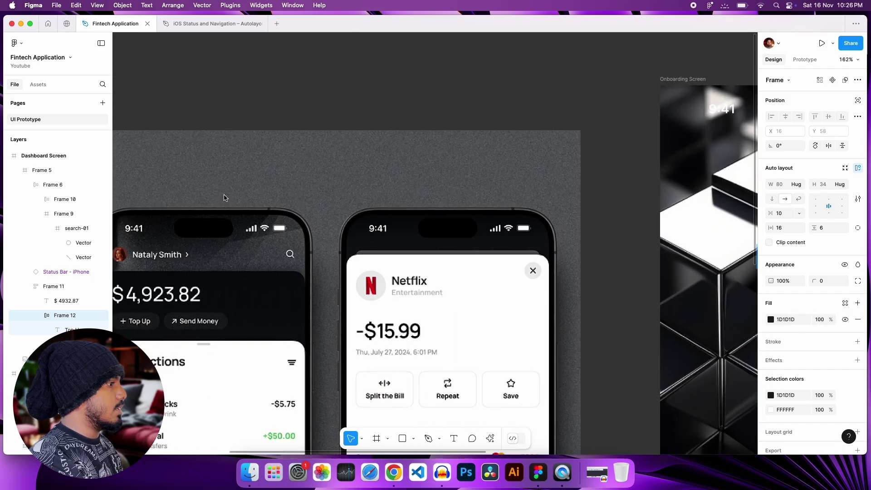
scroll(223, 198, left, 10)
scroll(462, 371, up, 15)
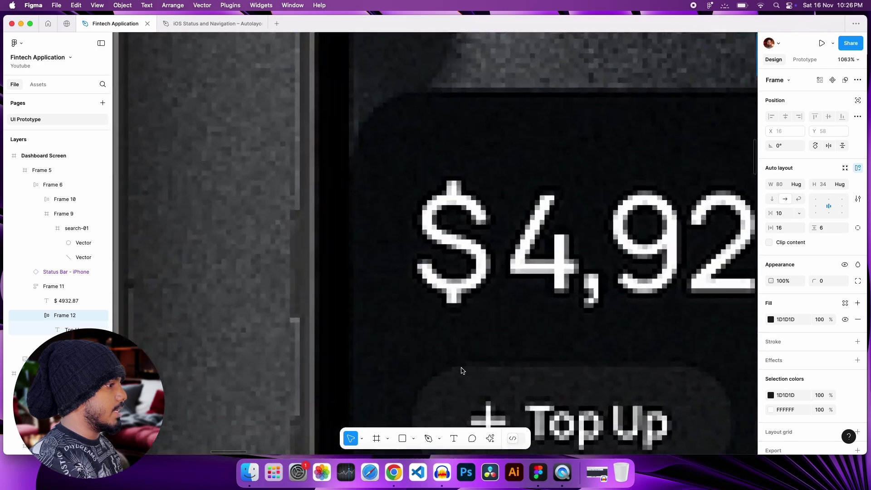
scroll(461, 369, down, 2)
scroll(438, 378, down, 3)
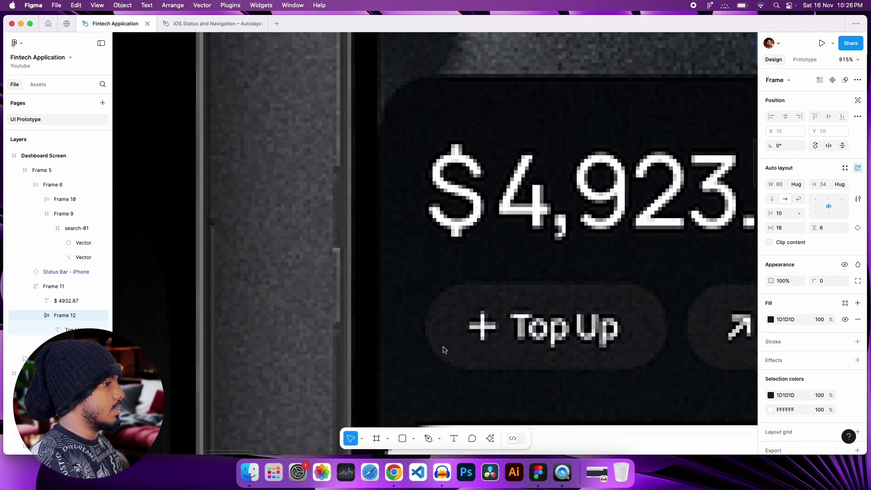
scroll(443, 350, down, 10)
scroll(383, 240, up, 8)
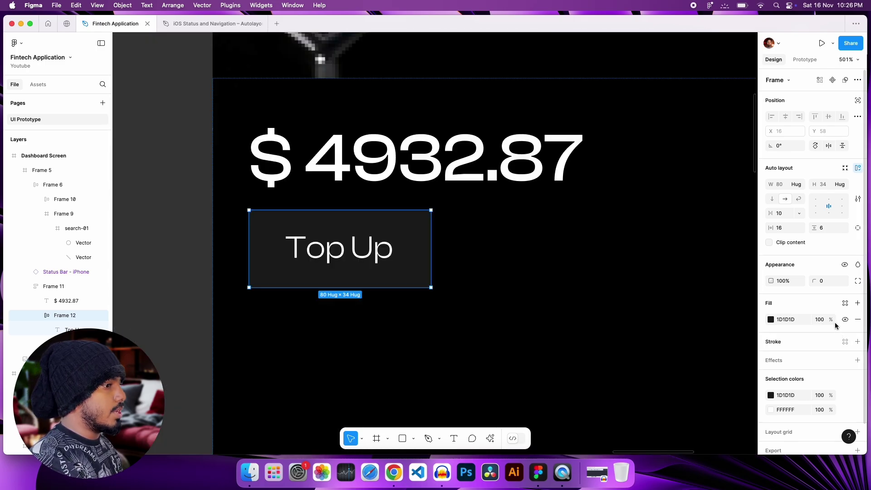
click(826, 281)
text(10)
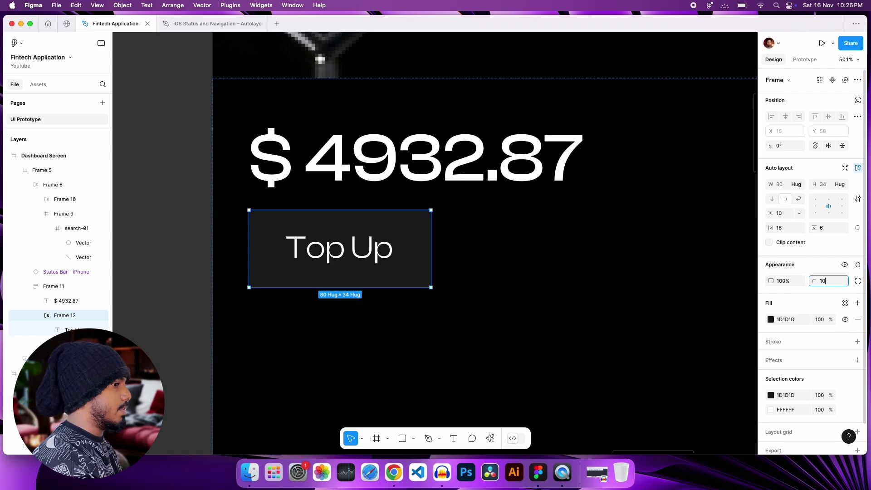
text(0)
key(Return)
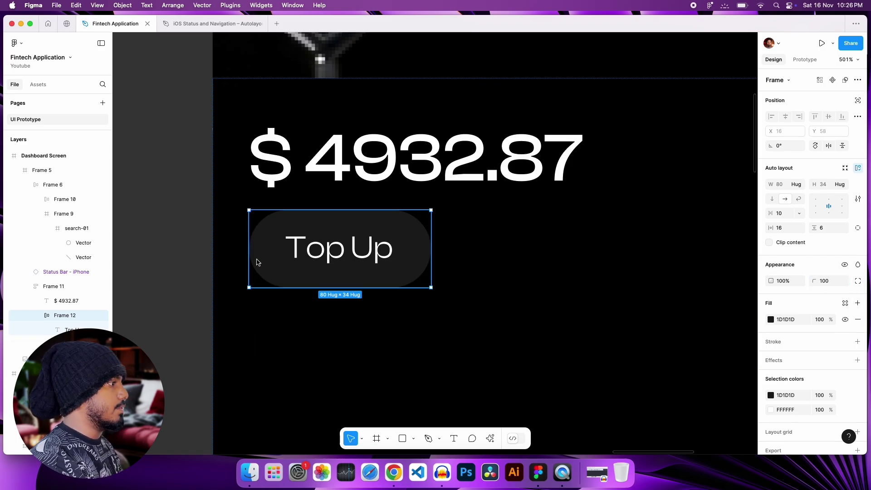
Search the Hugeicons Pro library for "plus" and add the plus-sign icon to the canvas beside the Dashboard Screen
click(189, 259)
scroll(190, 260, down, 5)
scroll(193, 281, left, 8)
scroll(197, 318, down, 2)
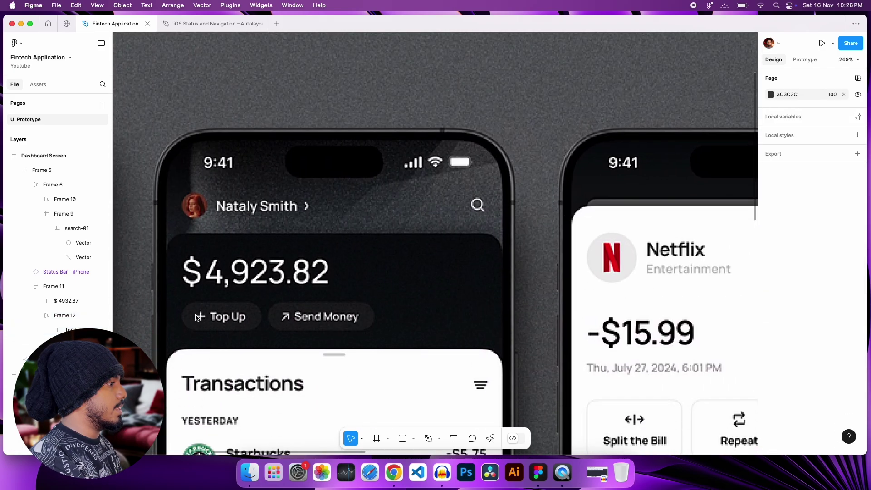
key(shift+2)
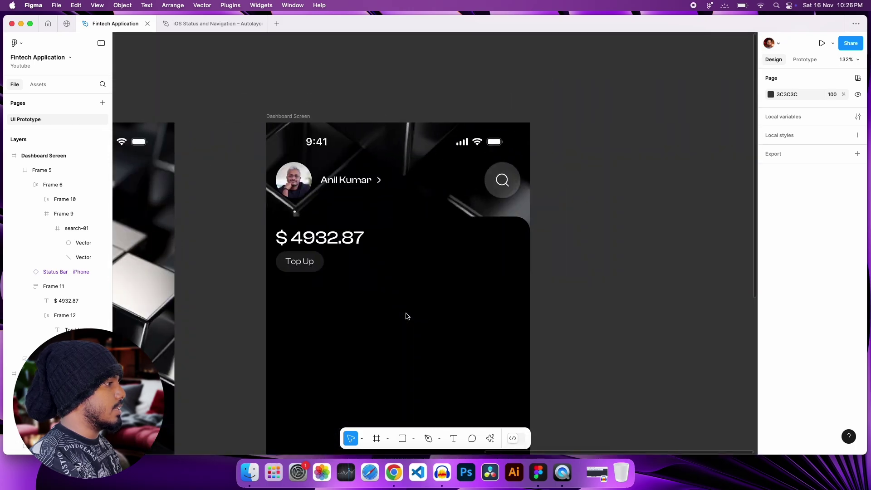
key(super+alt+p)
text(p)
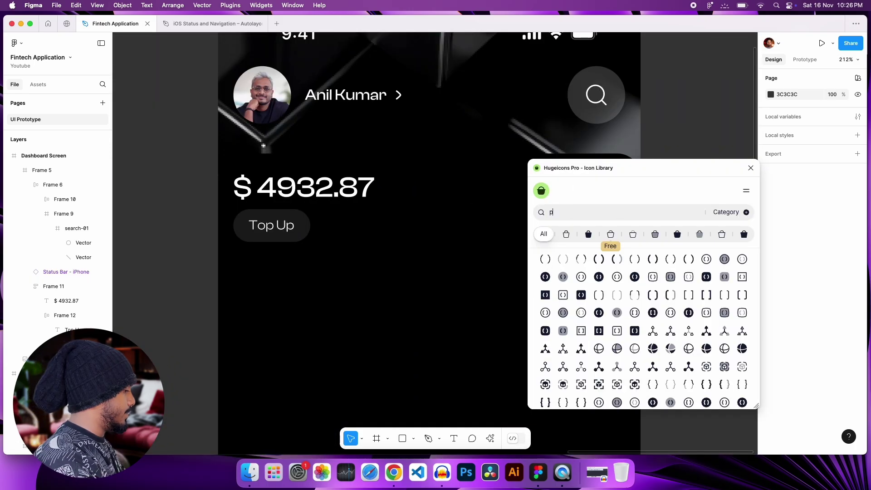
text(lus)
scroll(397, 226, left, 2)
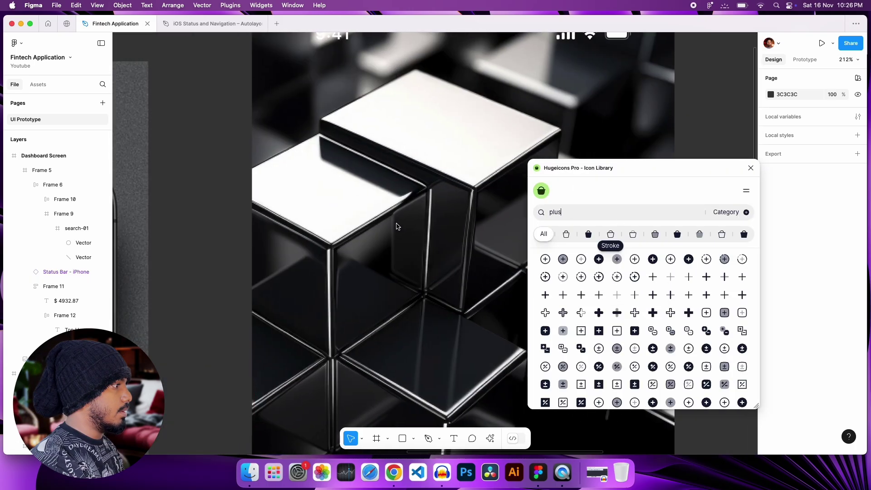
scroll(397, 227, right, 10)
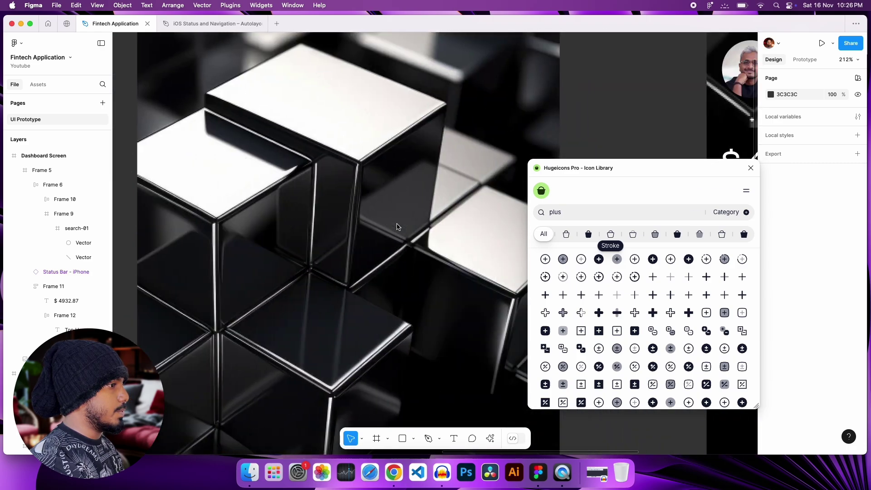
scroll(397, 226, left, 5)
drag(652, 277, 188, 276)
Search the icon library for "send" and for "arrow", and add the arrow-up-right-03 icon to the canvas beside the Dashboard Screen
key(super+a)
text(send)
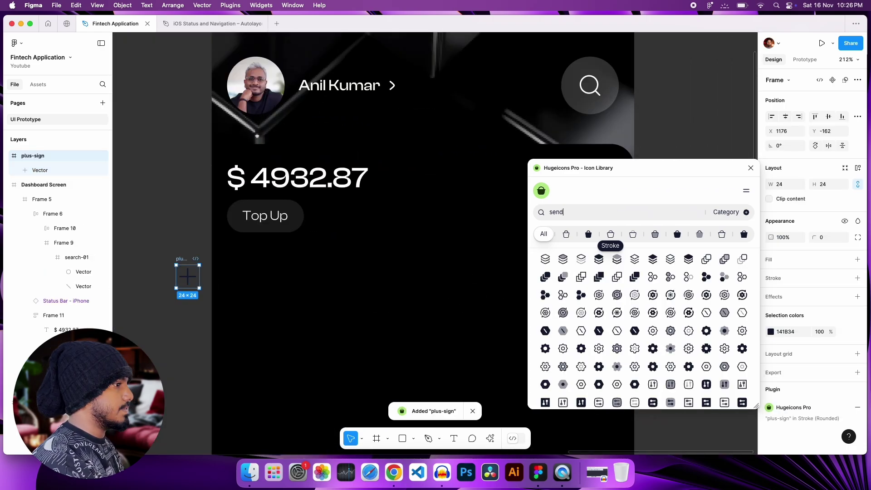
double_click(574, 214)
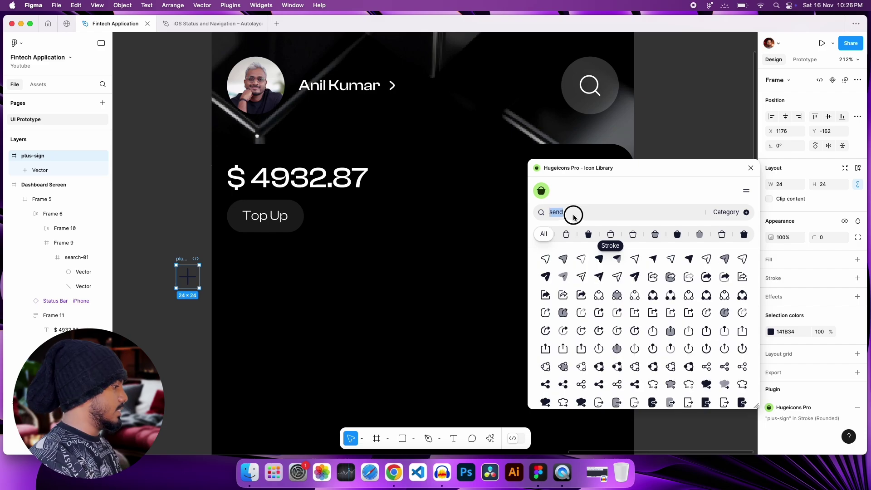
text(arrow)
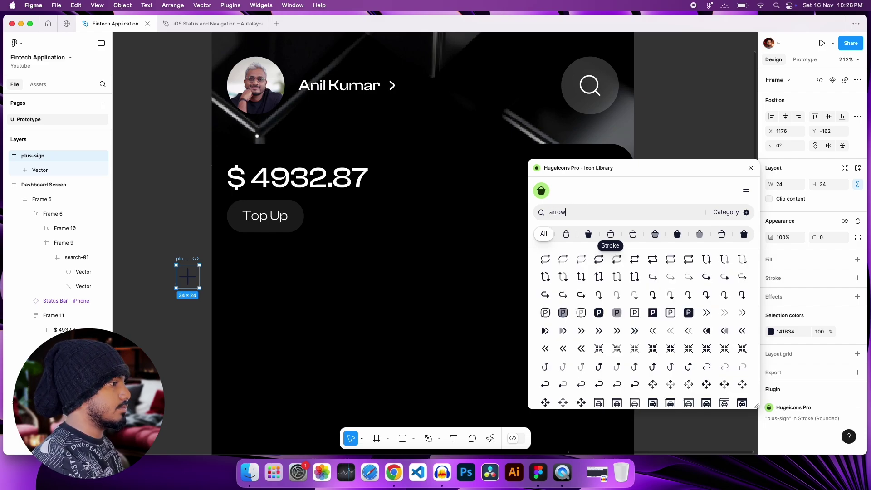
scroll(642, 332, down, 5)
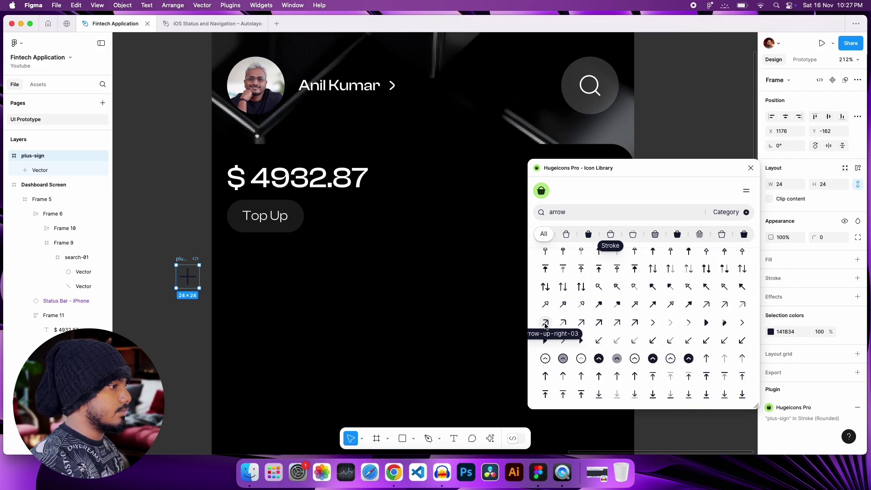
drag(545, 323, 189, 319)
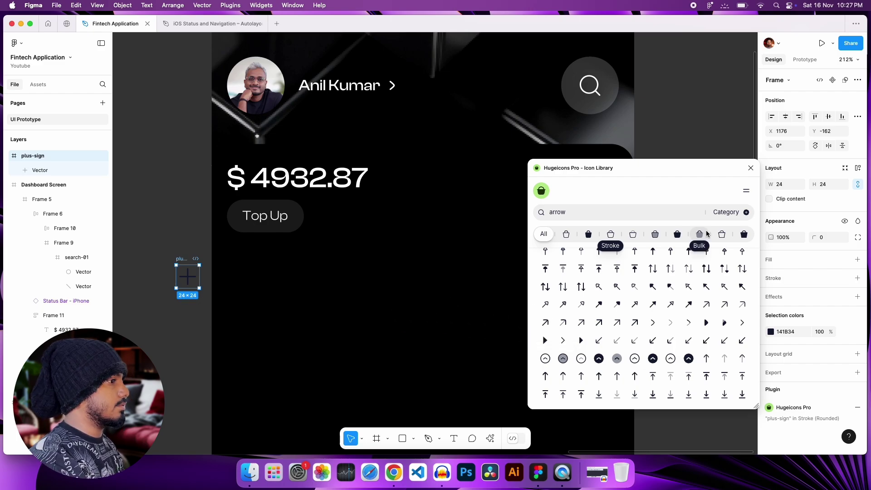
Resize the arrow-up-right-03 and plus-sign icons to 16 × 16 each
click(780, 186)
text(16)
key(Return)
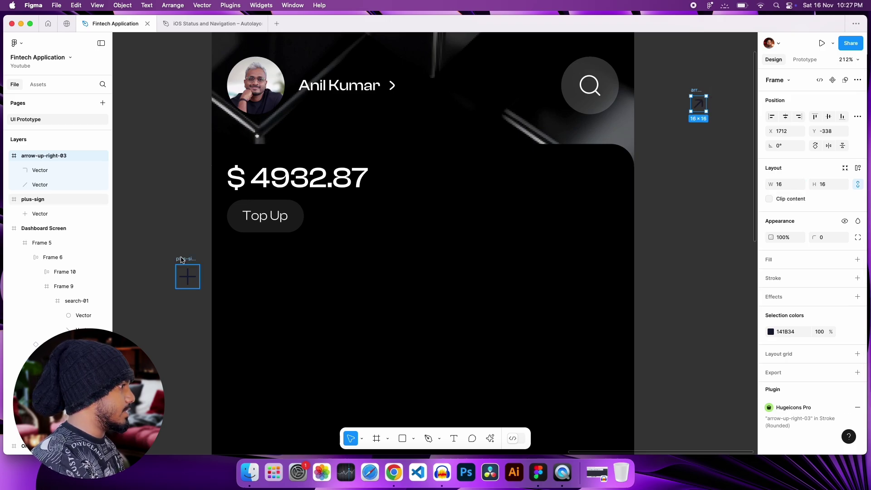
click(186, 277)
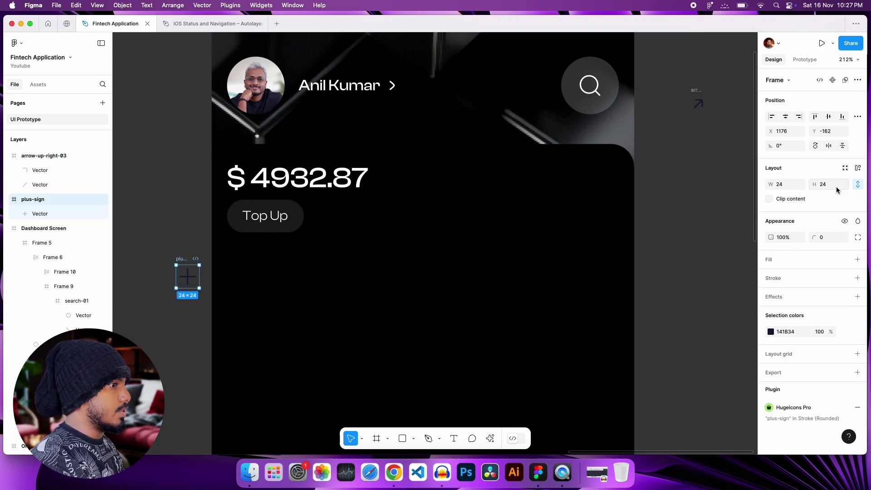
key(Return)
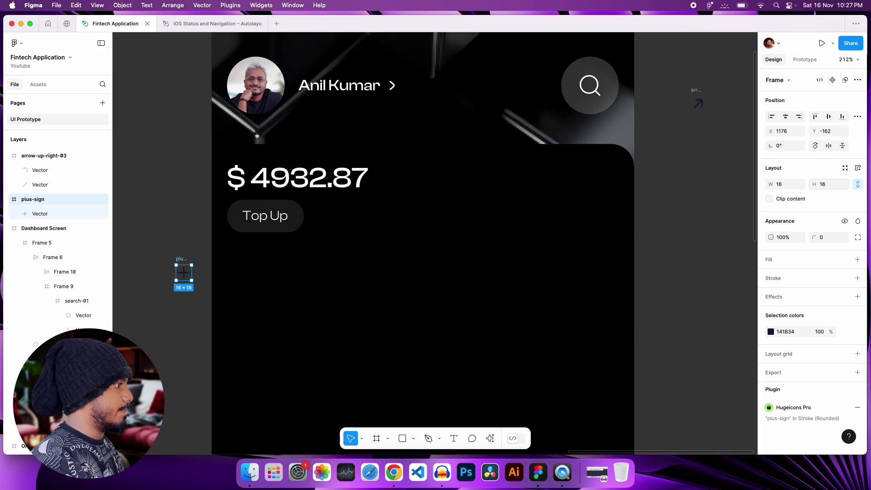
Move the plus-sign icon into the Top Up frame and recolour it to white FFFFFF
key(Delete)
click(293, 216)
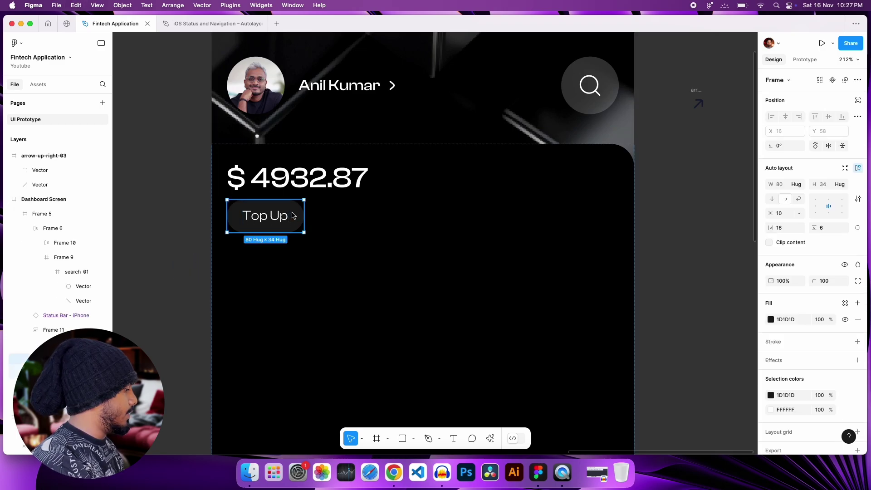
key(cmd+v)
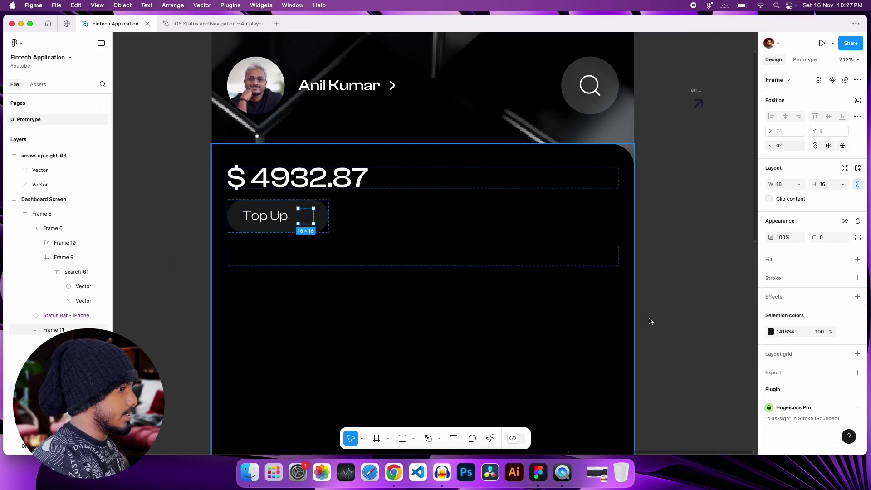
click(770, 331)
drag(751, 330, 521, 165)
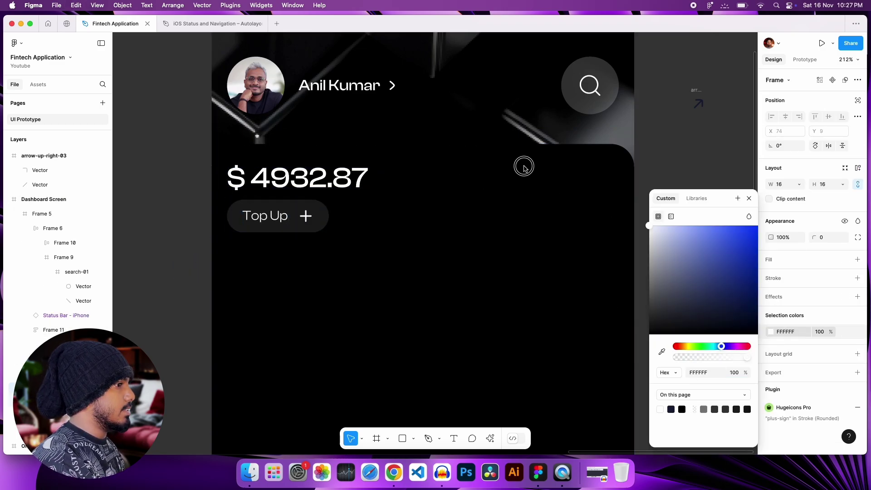
click(750, 199)
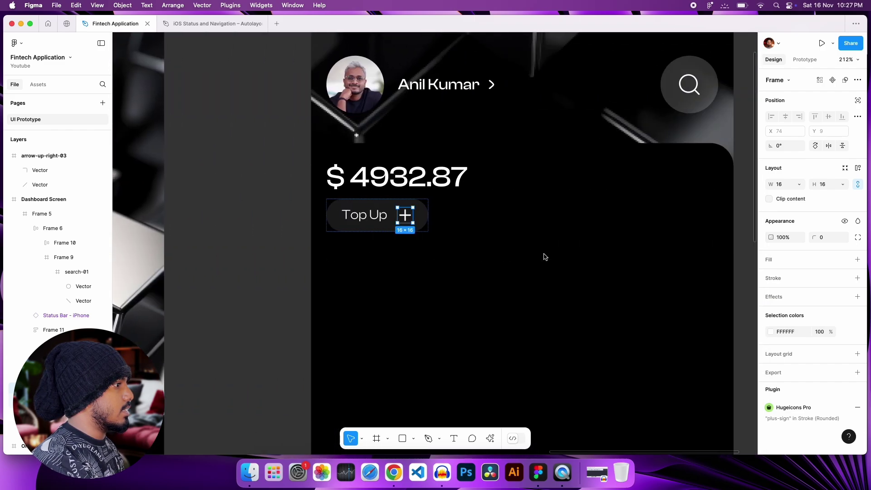
Place the plus-sign icon before the text in the Top Up button, and examine the buttons in the reference
scroll(544, 257, right, 2)
scroll(391, 225, up, 3)
click(393, 222)
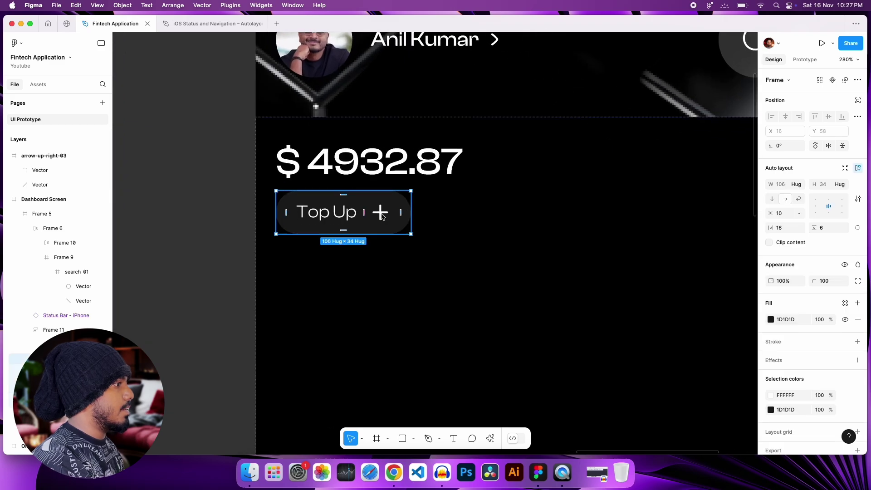
click(382, 217)
key(Left)
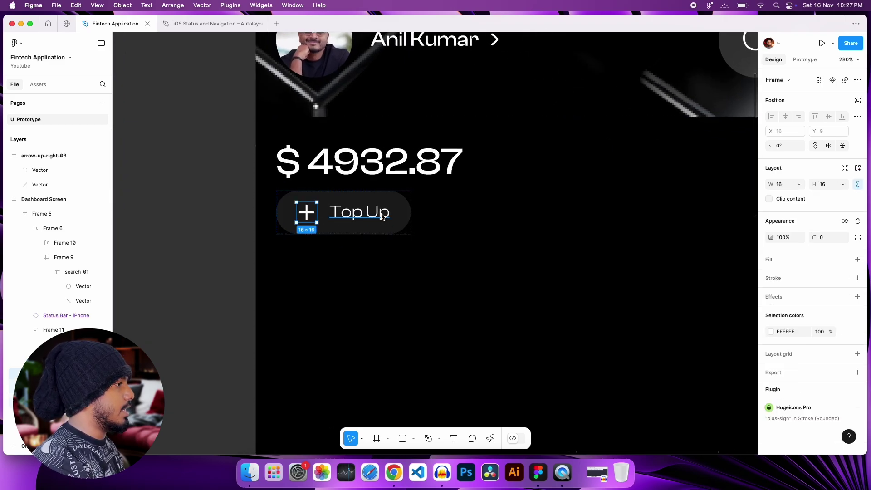
click(198, 199)
scroll(241, 263, down, 3)
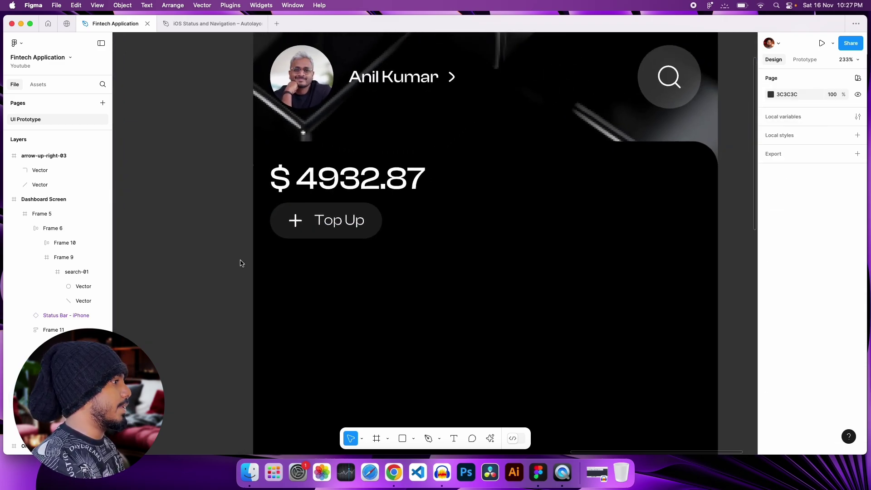
scroll(239, 263, left, 10)
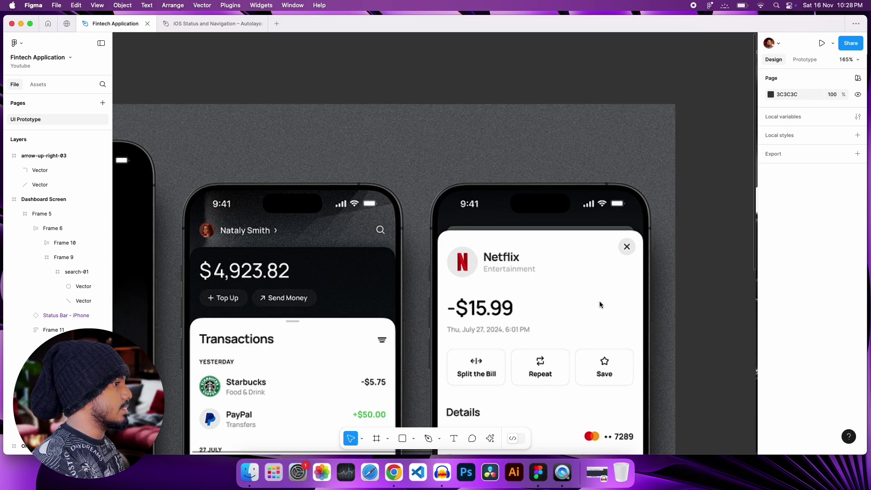
Set the Top Up button's vertical padding to 8
scroll(599, 306, right, 10)
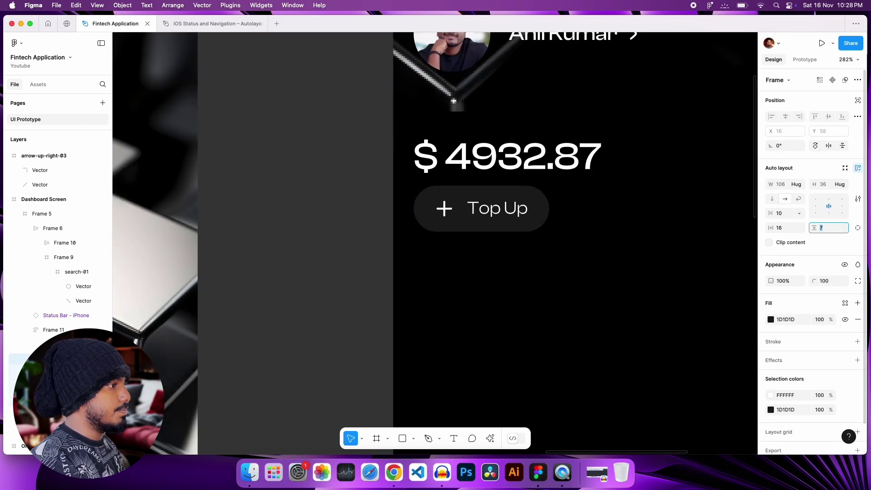
key(Up)
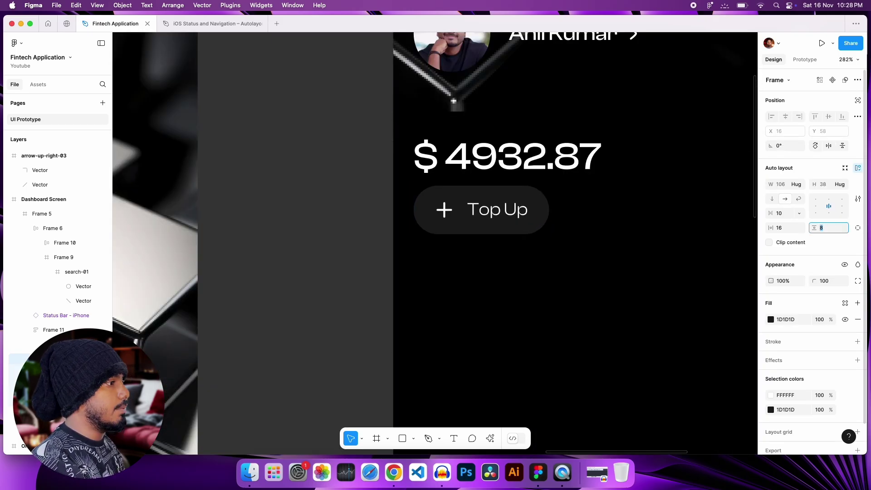
click(344, 277)
Duplicate the Top Up button on the dashboard screen
scroll(352, 276, right, 10)
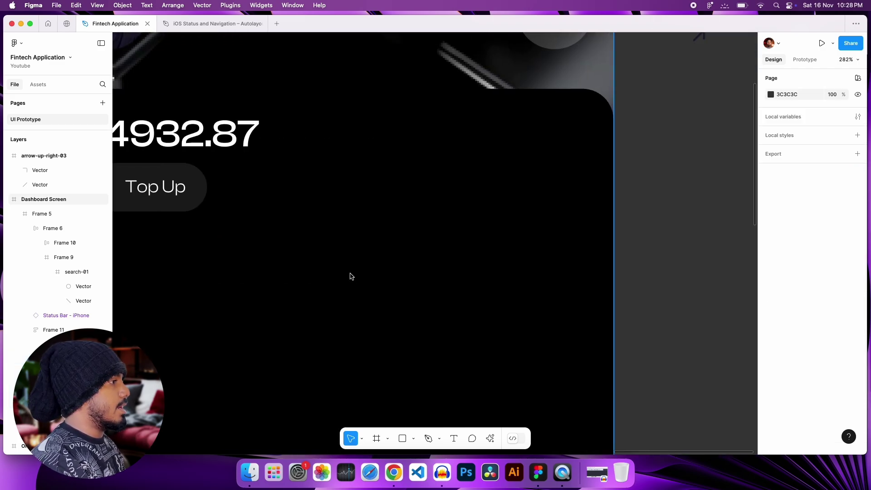
scroll(351, 276, left, 6)
scroll(490, 206, left, 3)
scroll(428, 227, down, 5)
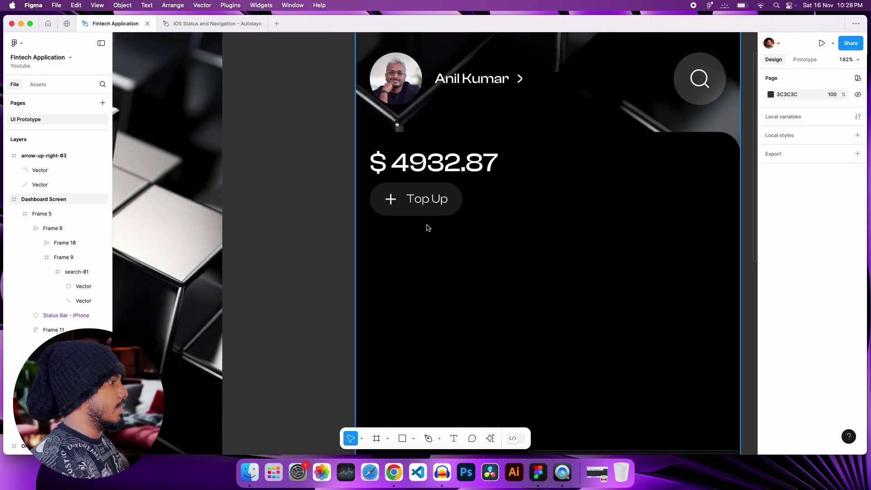
scroll(427, 228, right, 10)
scroll(675, 265, left, 3)
scroll(675, 264, right, 15)
scroll(674, 264, up, 2)
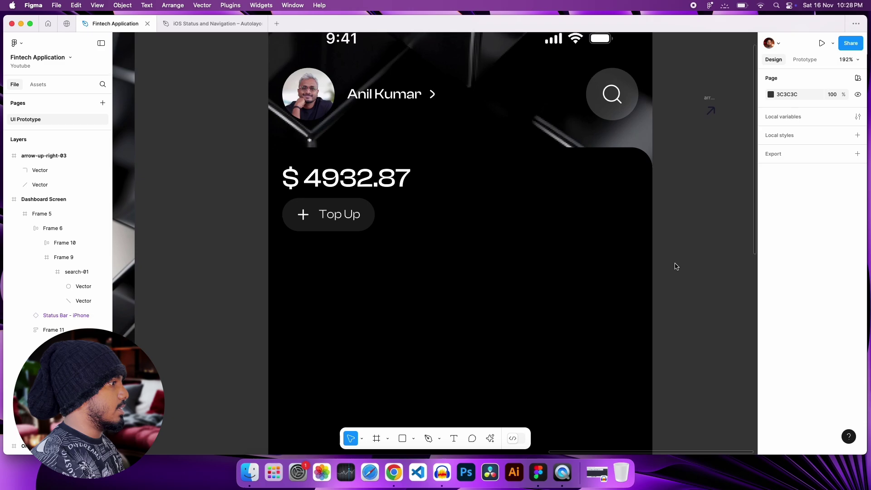
click(349, 227)
click(348, 226)
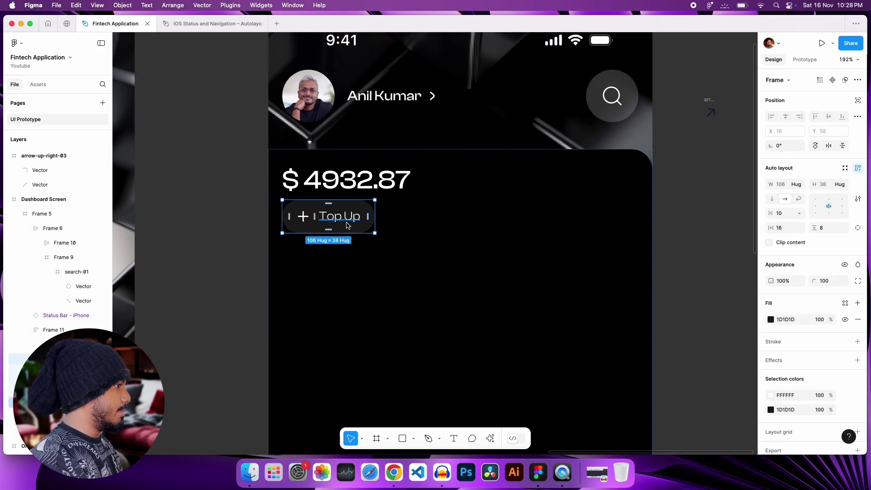
key(super+d)
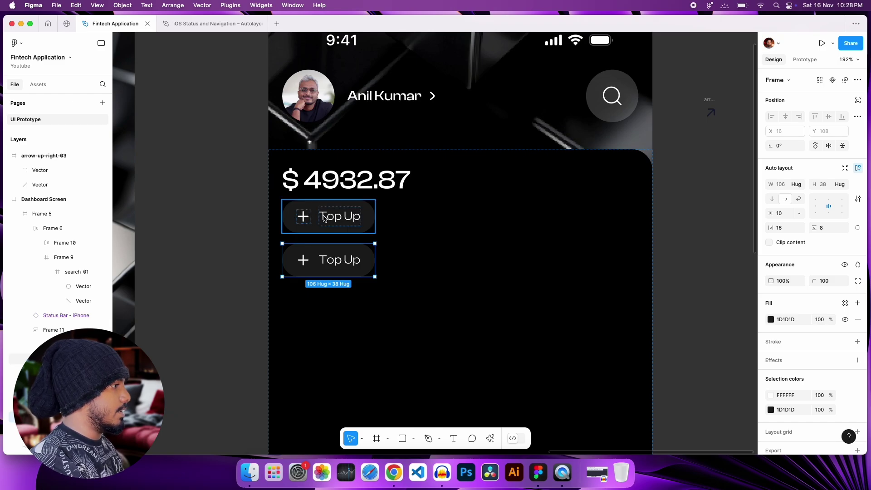
Wrap both Top Up buttons in one auto layout frame and set its direction to horizontal
shift+click(342, 226)
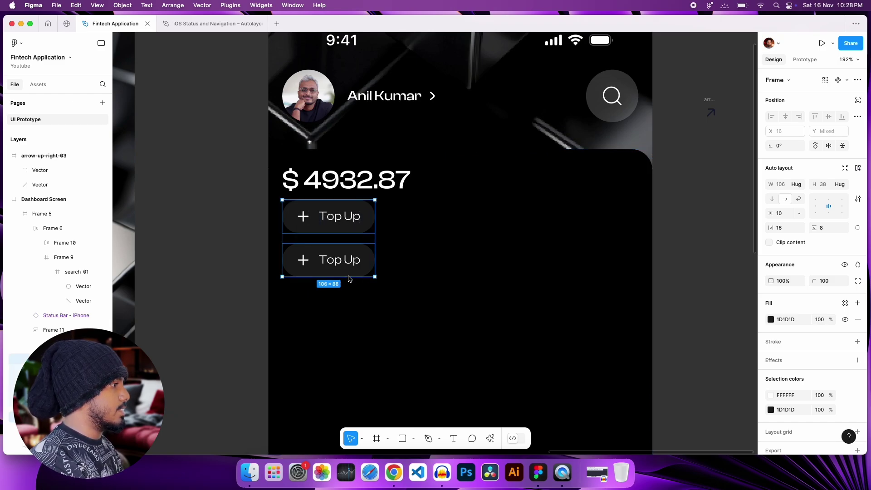
key(shift+a)
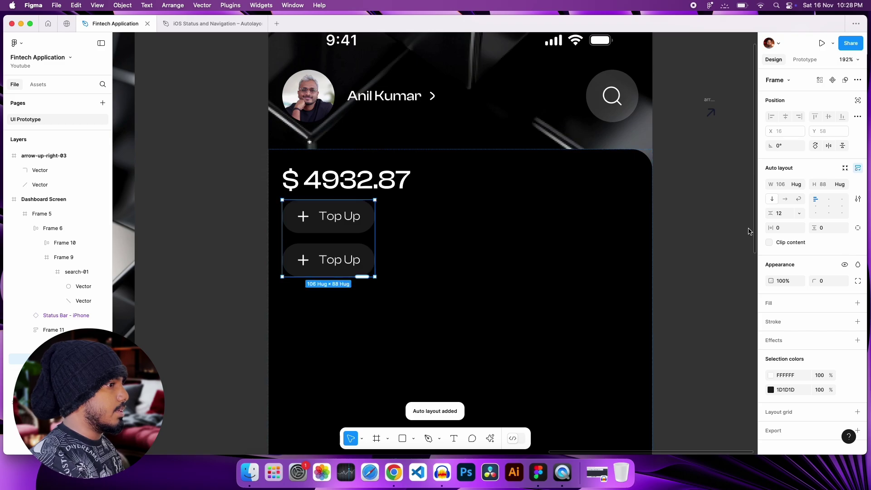
click(785, 200)
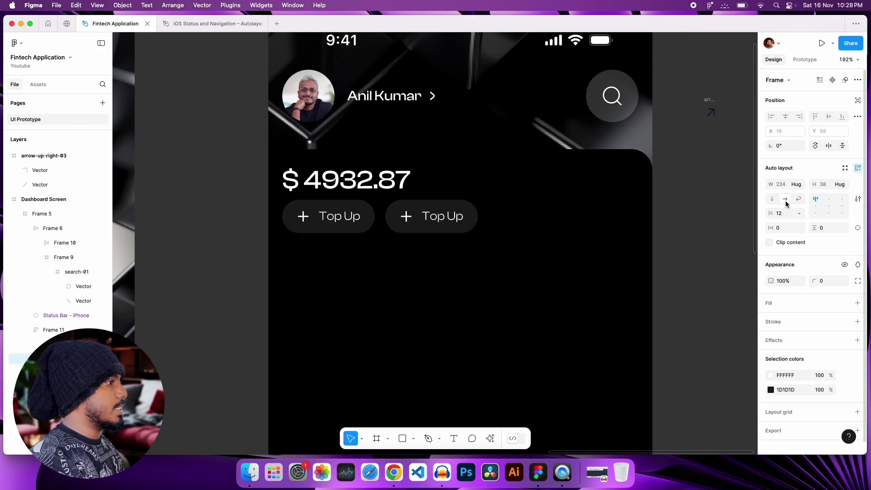
Change the second button's label to "Send Money"
double_click(445, 220)
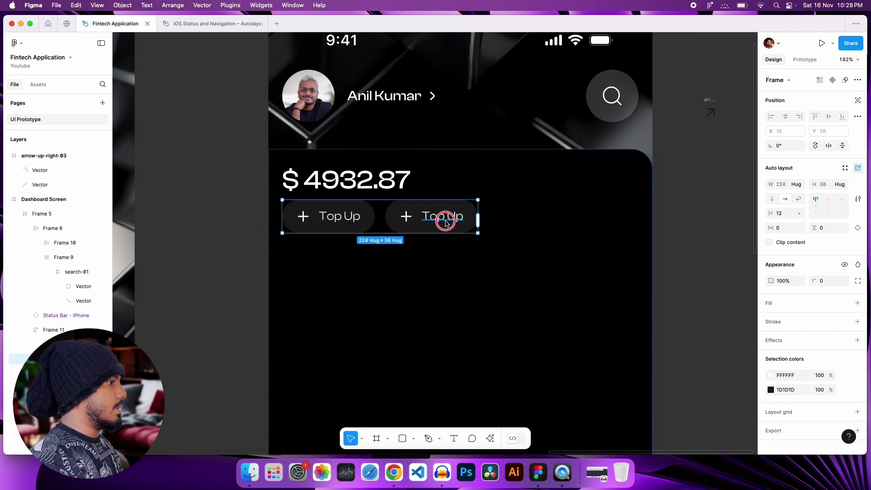
double_click(445, 221)
text(Send Money)
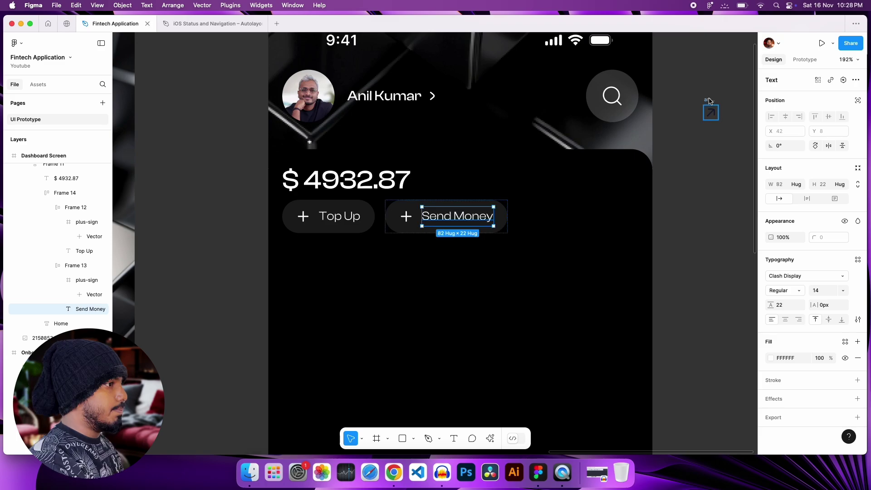
Cut the arrow-up-right-03 icon from beside the dashboard and replace the Send Money button's plus icon with it
click(711, 112)
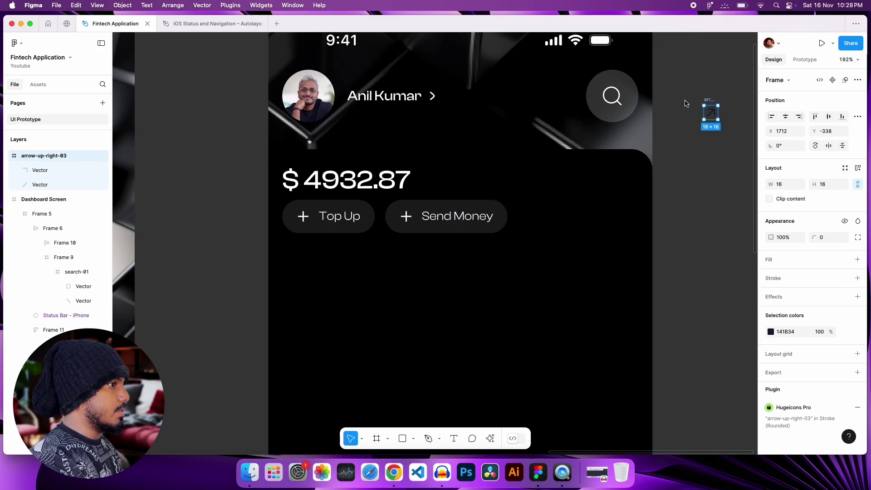
key(Delete)
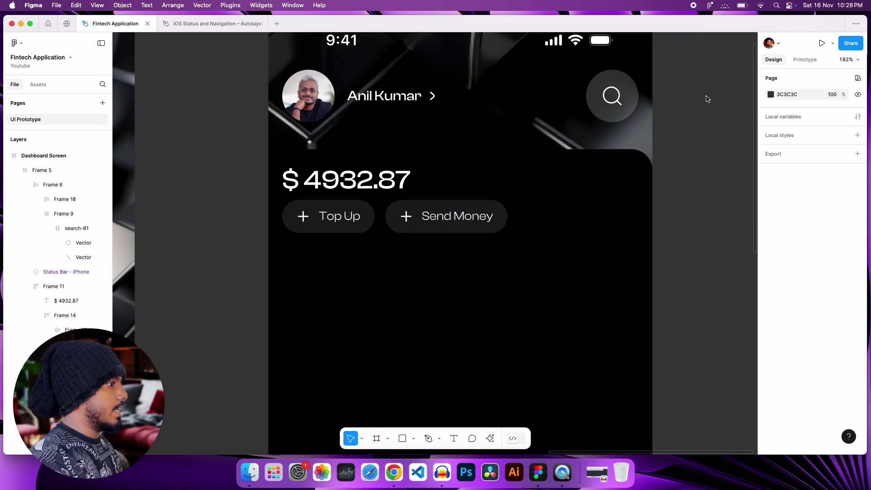
click(406, 222)
double_click(406, 220)
double_click(406, 218)
right_click(406, 218)
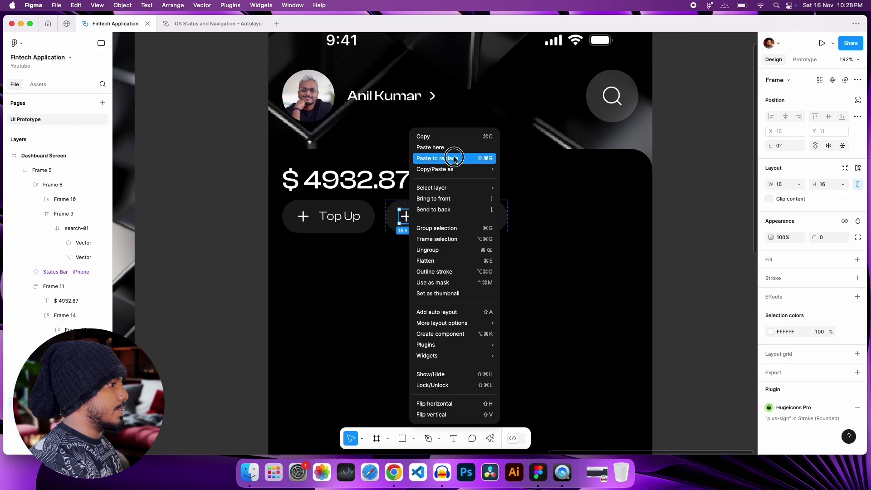
click(455, 159)
Recolour the Send Money button's arrow icon white
click(771, 331)
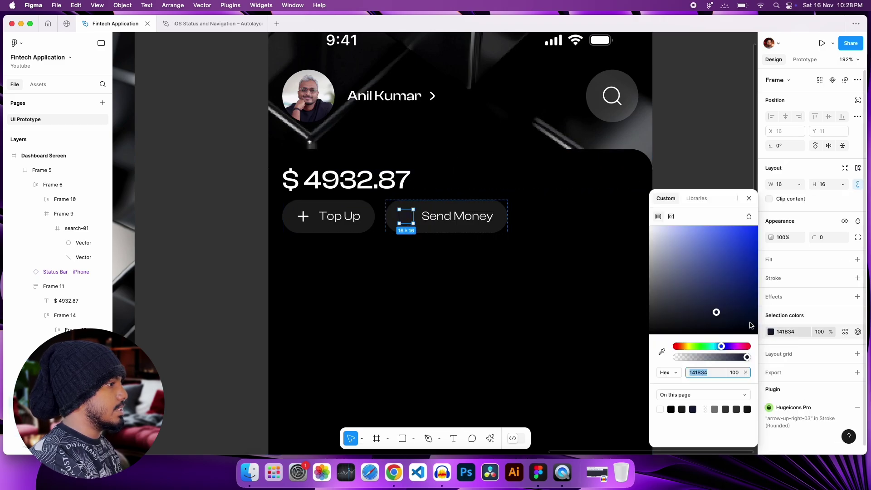
key(Escape)
key(Escape)
Set the vertical gap between the balance amount and the button row to 24 in their auto layout frame
scroll(715, 217, down, 5)
scroll(618, 228, left, 5)
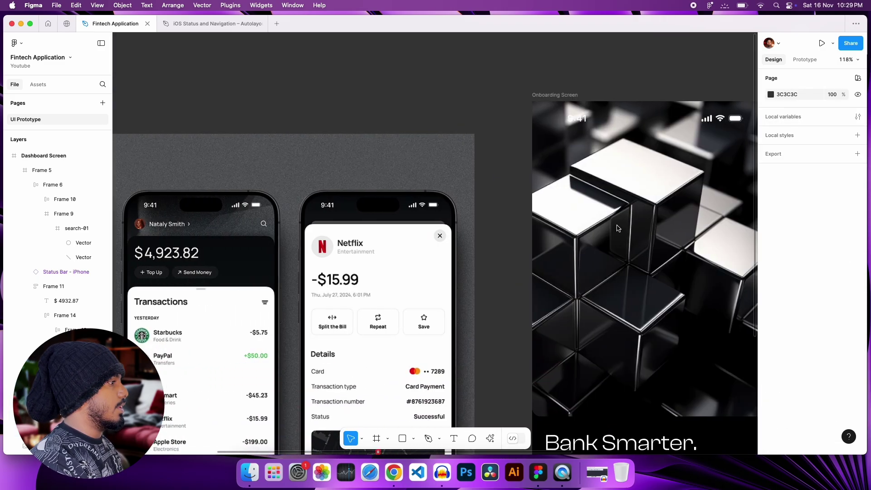
scroll(617, 224, down, 1)
scroll(616, 225, left, 2)
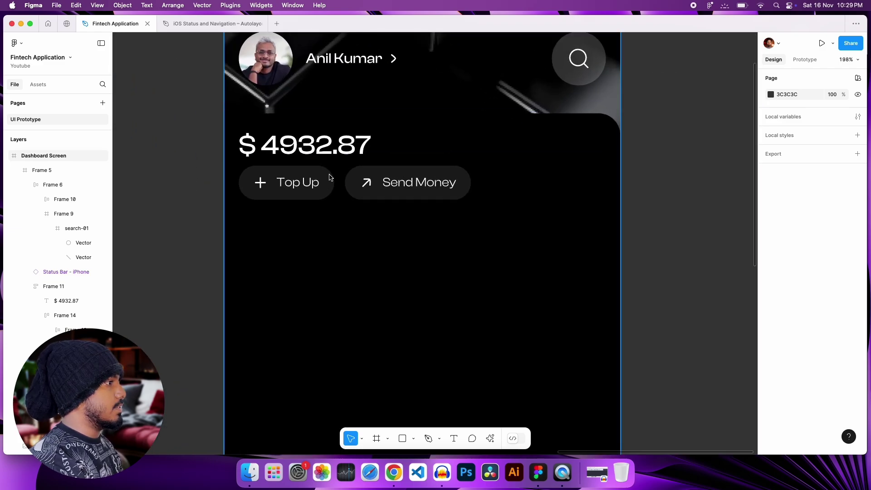
click(330, 178)
click(331, 177)
click(334, 177)
key(Escape)
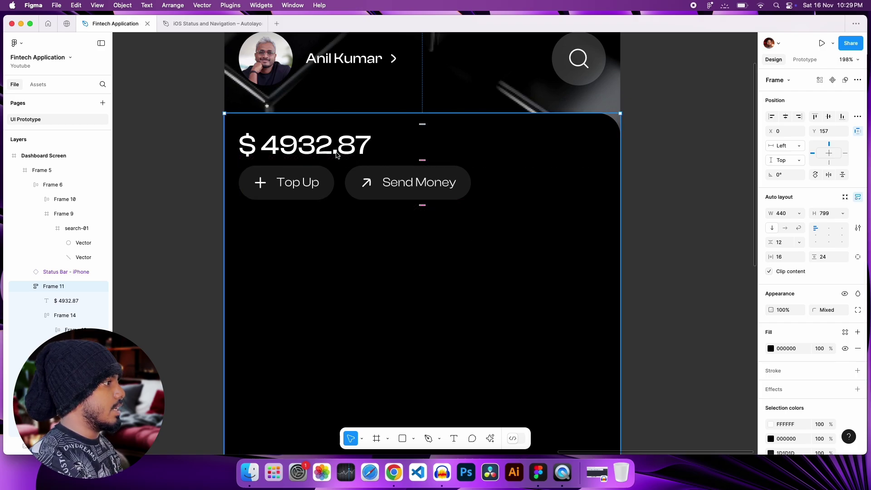
click(780, 242)
text(22)
key(Return)
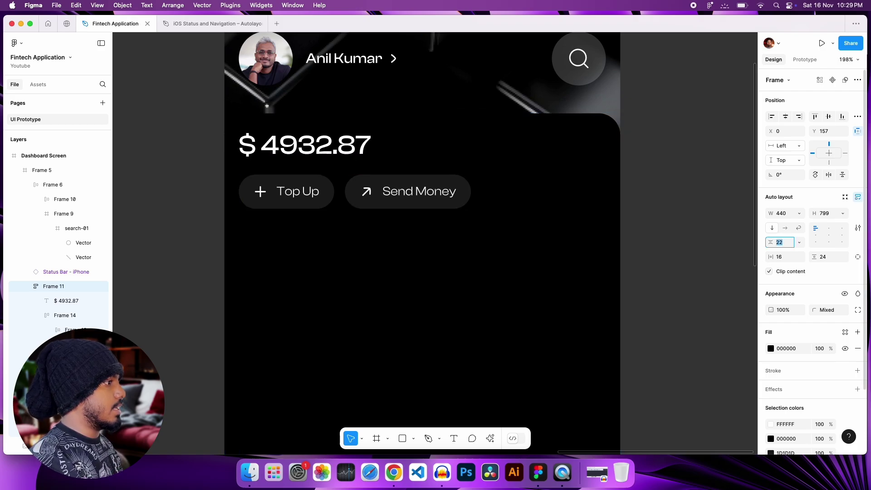
text(24)
key(Return)
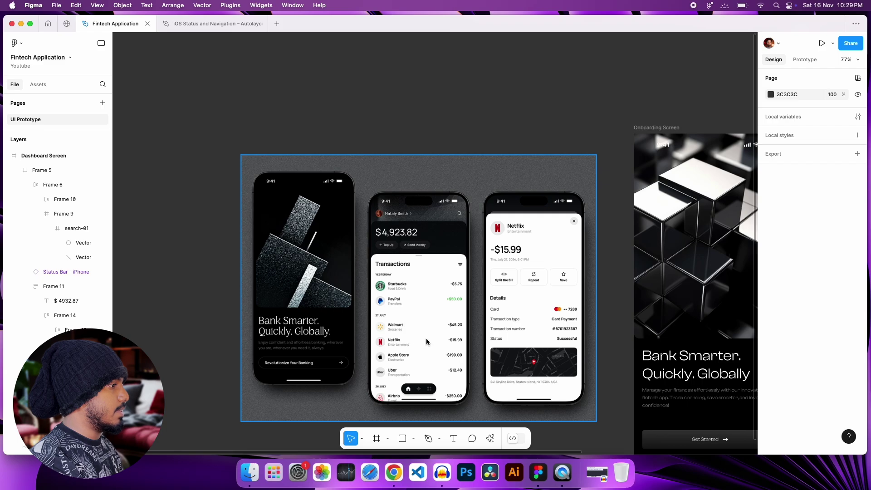
Draw a frame about 341 × 536 below the two buttons and exclude it from the parent's auto layout
scroll(548, 324, up, 3)
scroll(549, 325, right, 10)
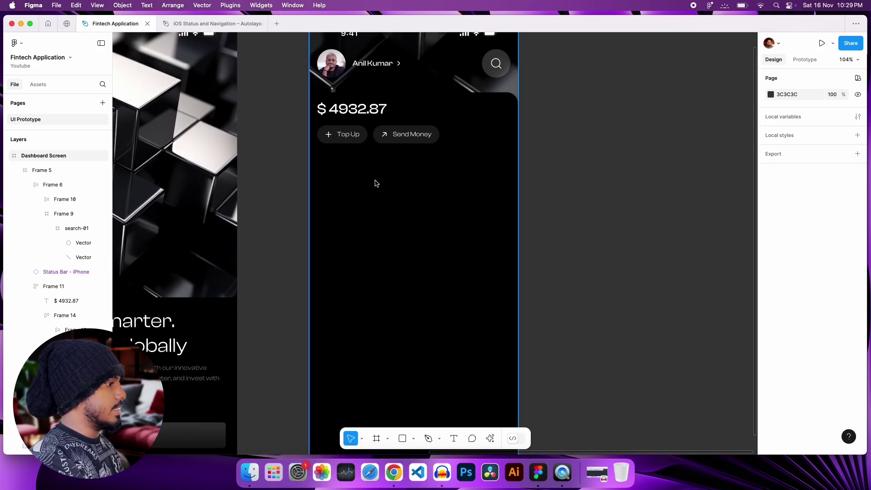
click(377, 438)
drag(317, 155, 478, 409)
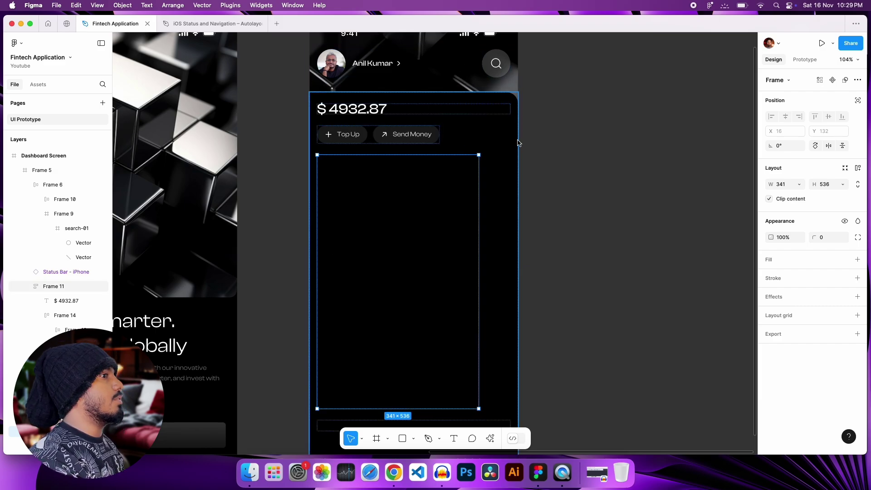
click(857, 102)
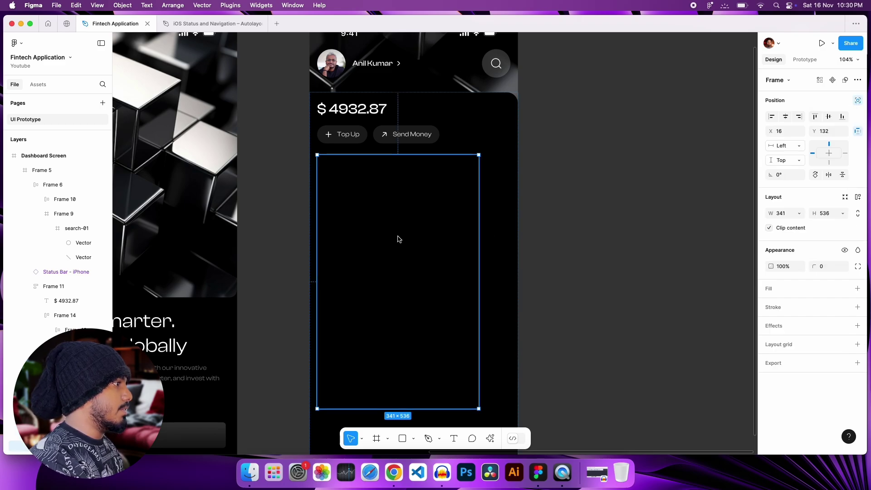
Stretch the new frame to the full 440 screen width at X 0 and extend it to the screen's lower edge, 667 high
drag(397, 237, 515, 230)
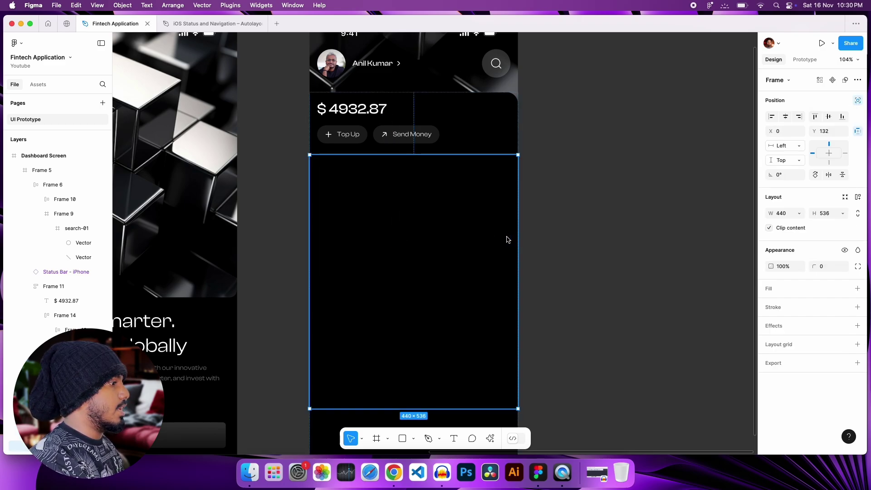
scroll(505, 239, down, 5)
drag(455, 282, 454, 344)
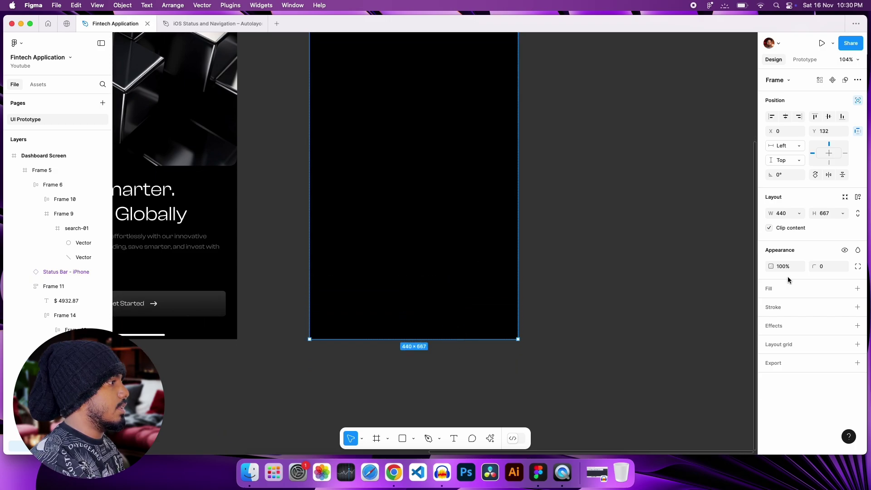
Add a white FFFFFF fill to the new frame below the buttons
scroll(457, 224, left, 15)
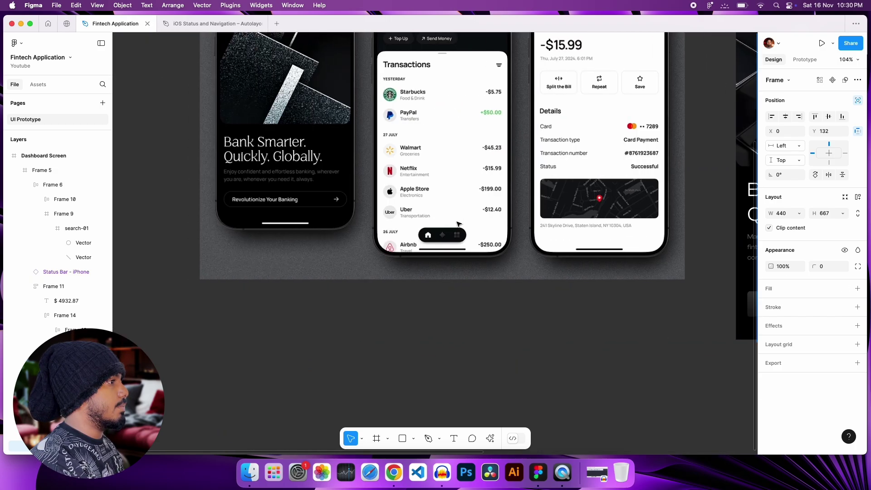
scroll(442, 208, right, 15)
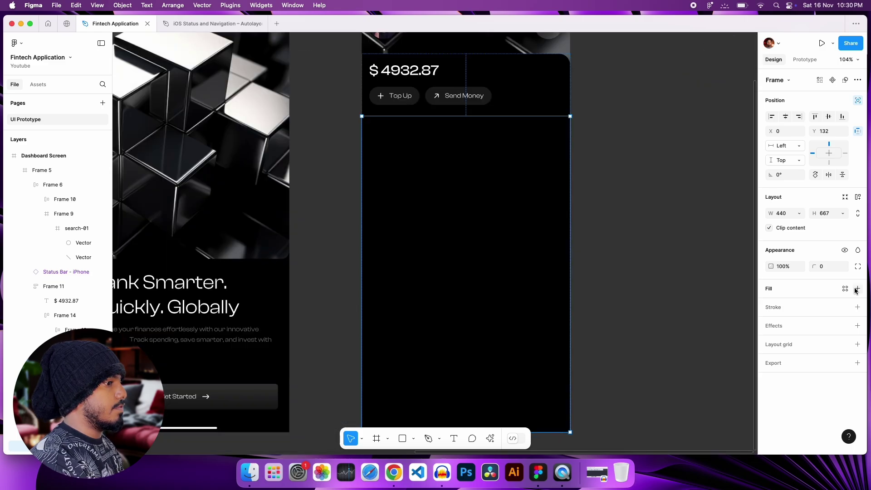
click(857, 288)
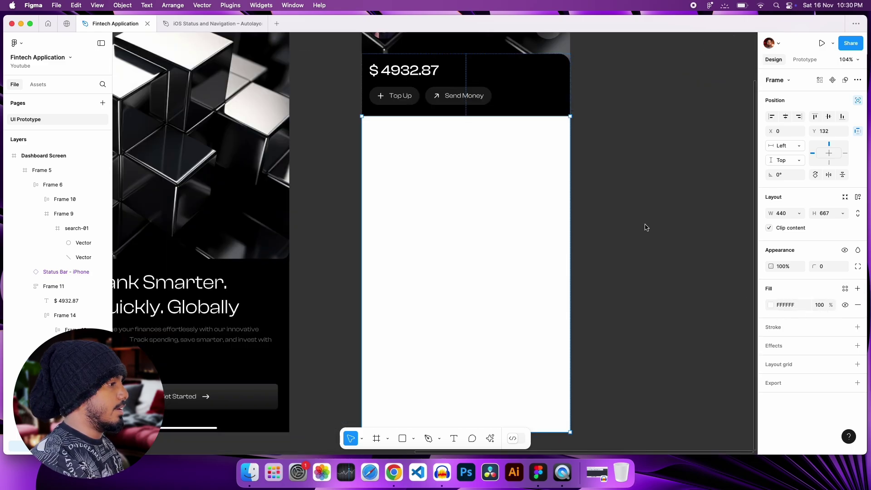
Paste the black home indicator over the white frame and align it to the bottom of the screen
key(super+v)
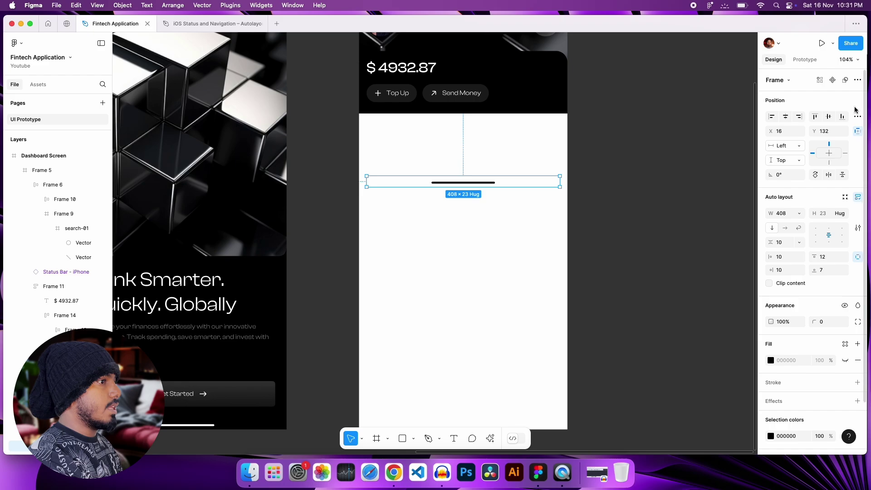
click(842, 117)
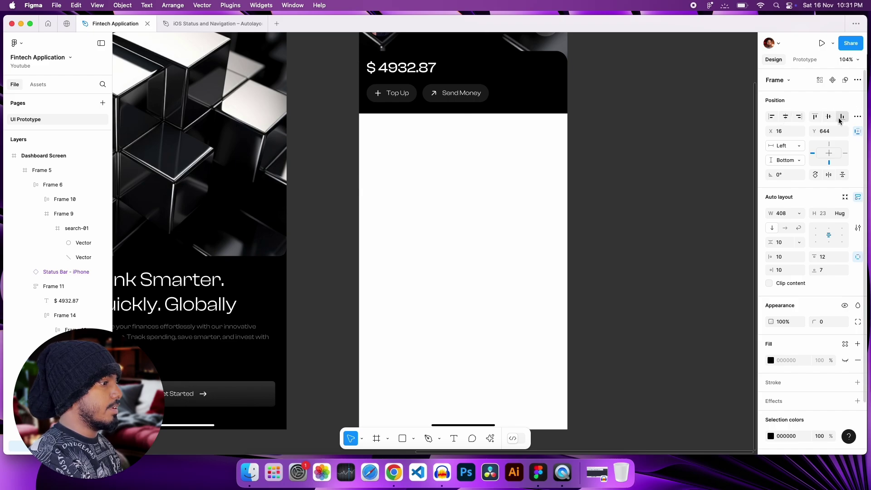
click(629, 206)
Examine the Transactions sheet's rounded corners and content layout in the reference mockup
scroll(528, 170, down, 3)
scroll(527, 168, left, 10)
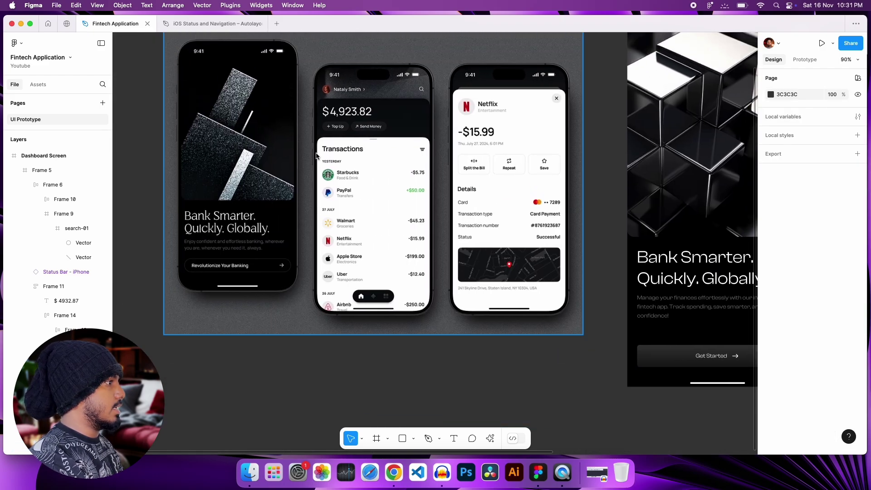
ctrl+scroll(328, 156, up, 10)
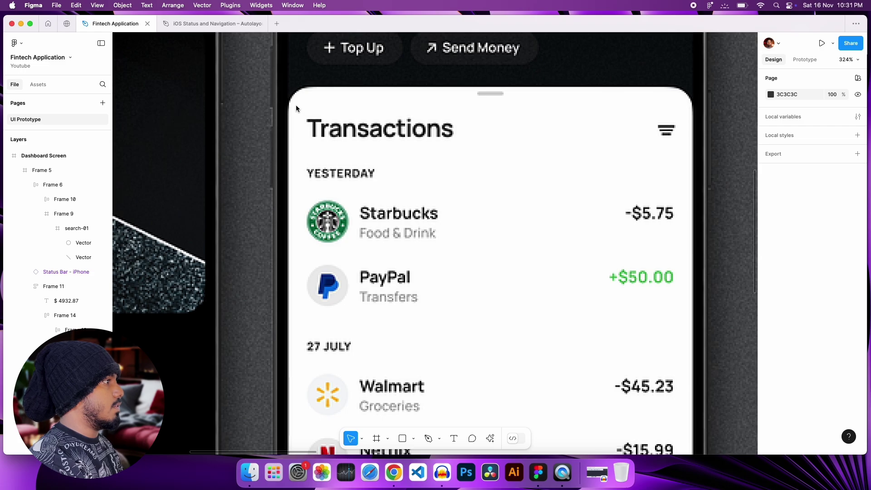
ctrl+scroll(651, 145, down, 10)
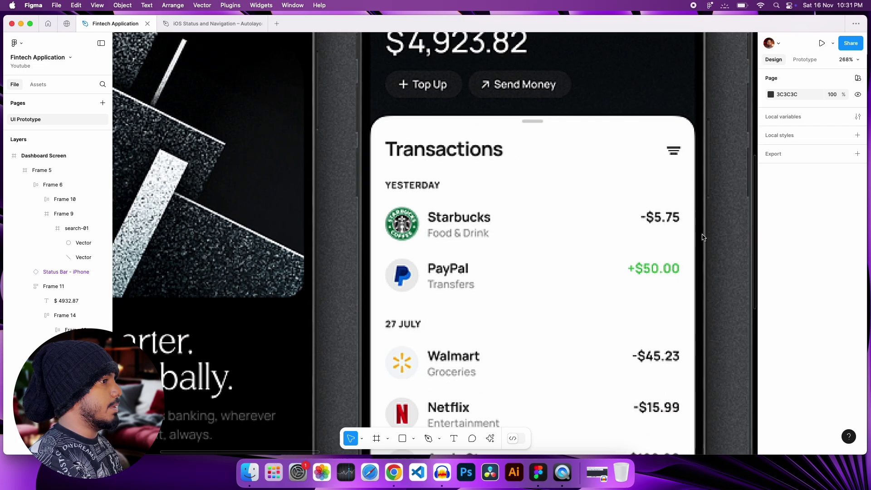
scroll(704, 233, right, 10)
ctrl+scroll(706, 236, up, 5)
scroll(706, 236, right, 4)
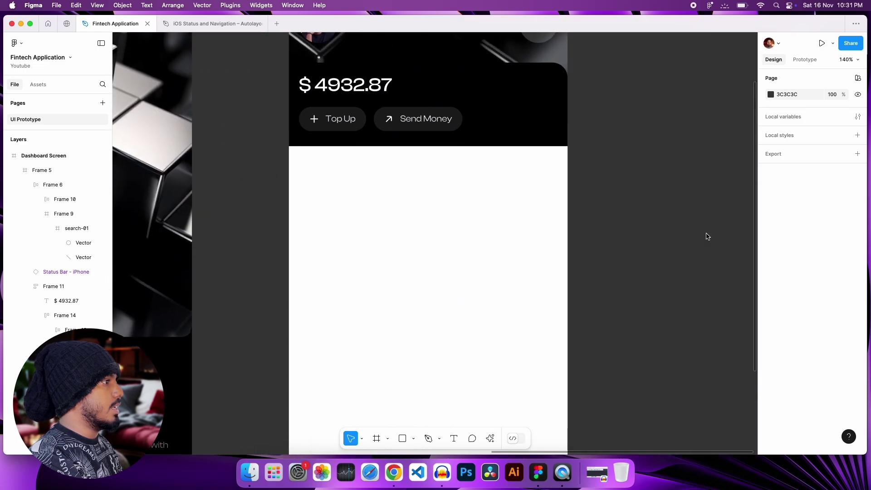
Round the white frame's two upper corners to a radius of 16
click(517, 212)
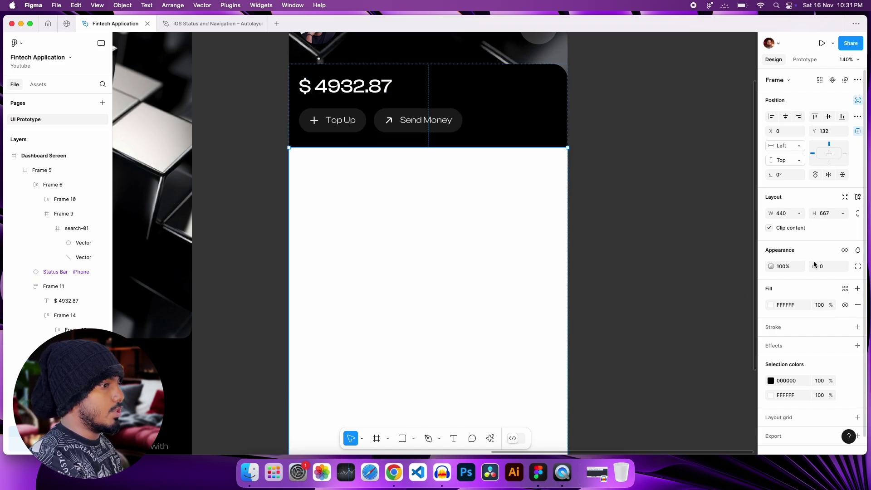
click(857, 268)
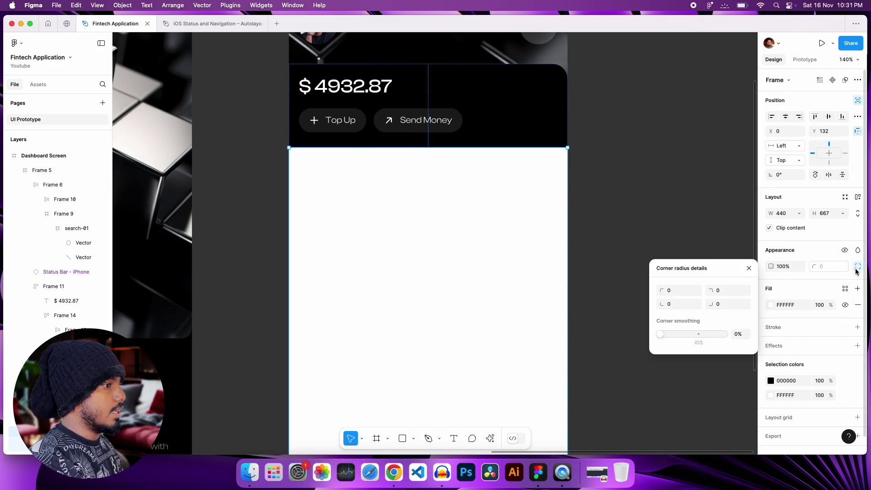
click(676, 291)
text(16)
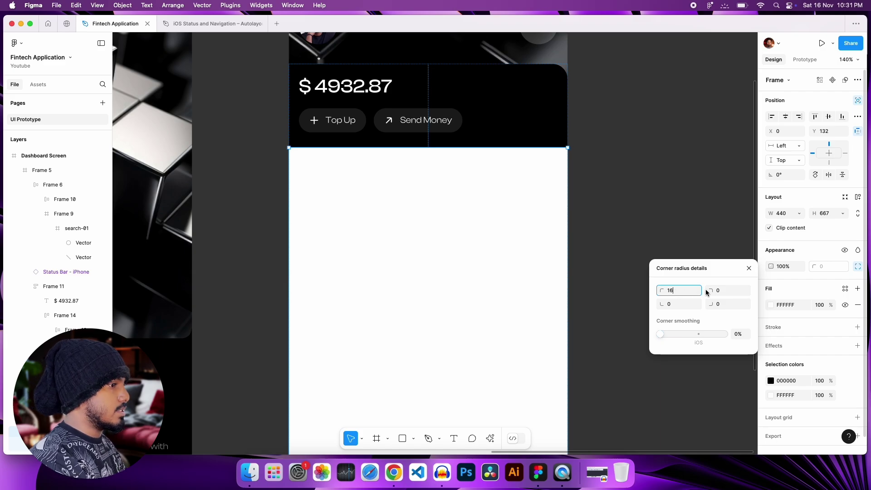
click(723, 291)
text(16)
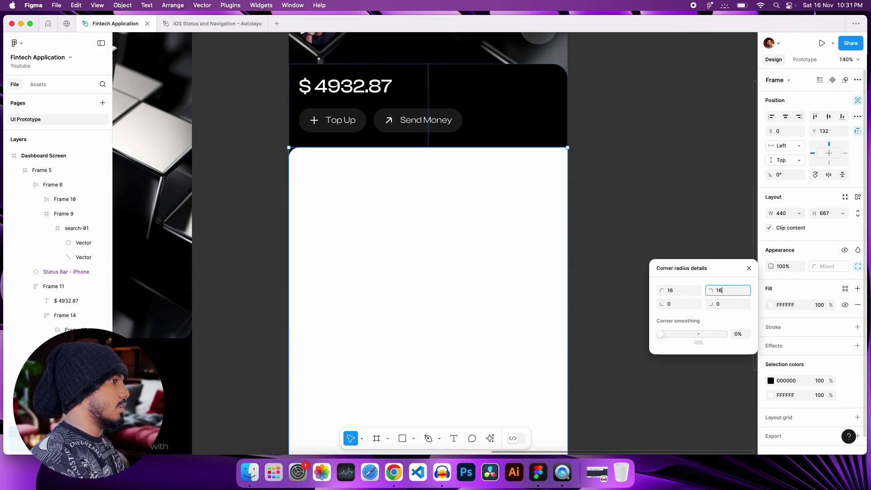
key(Escape)
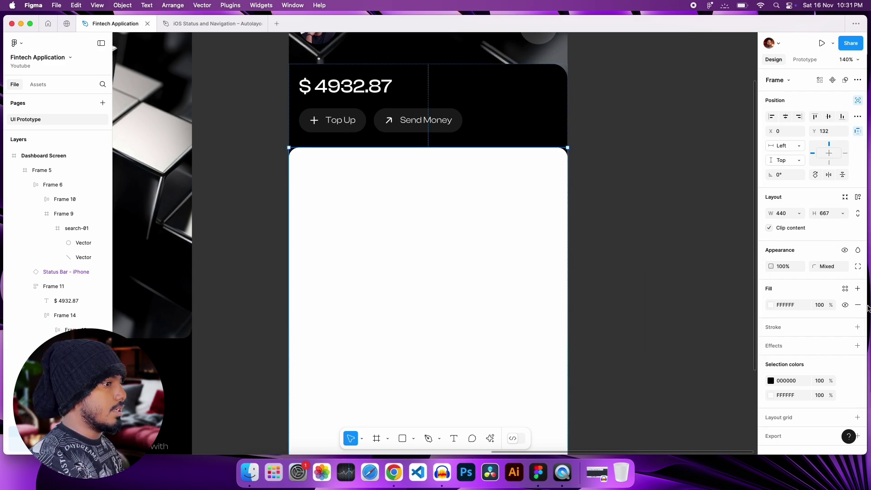
click(664, 317)
Duplicate the black home indicator to the white panel's upper edge at Y 0, following the grab handle in the reference mockup
scroll(663, 318, down, 5)
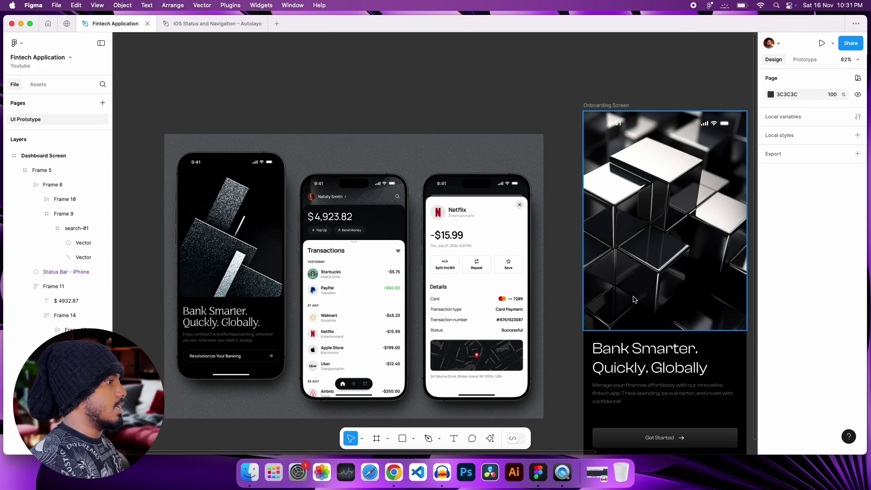
scroll(359, 248, up, 10)
scroll(463, 226, up, 2)
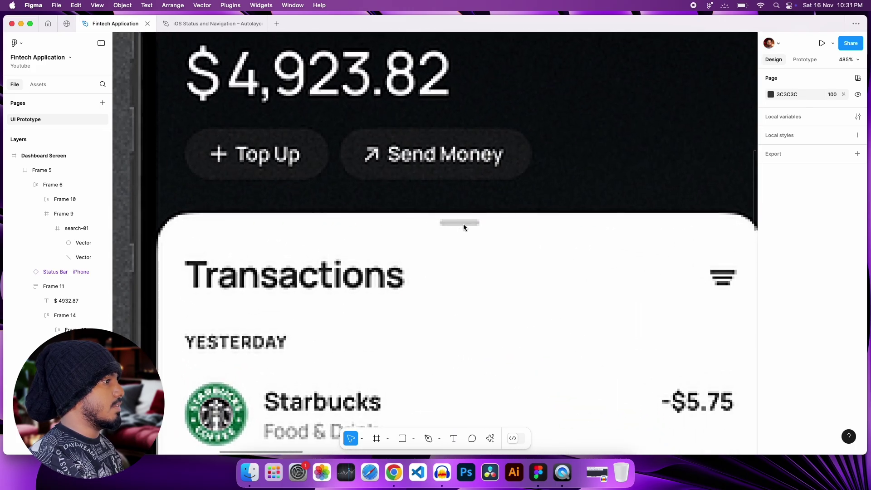
scroll(463, 229, down, 15)
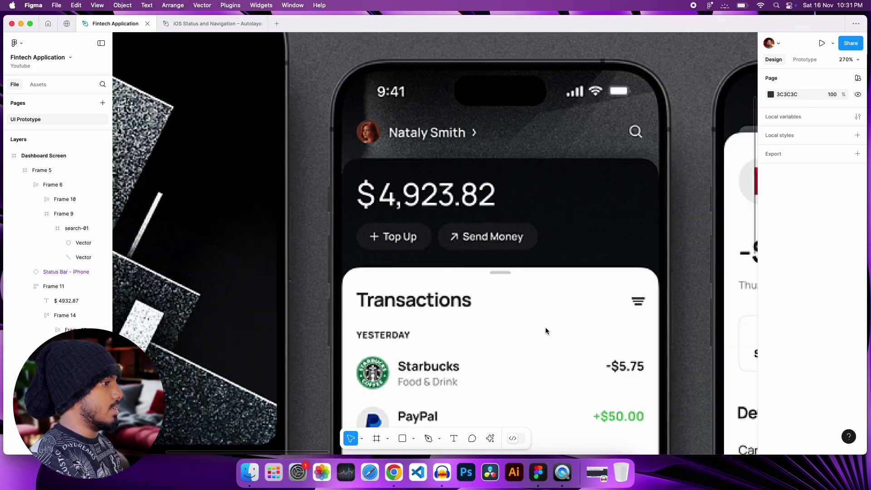
scroll(546, 327, right, 10)
click(412, 379)
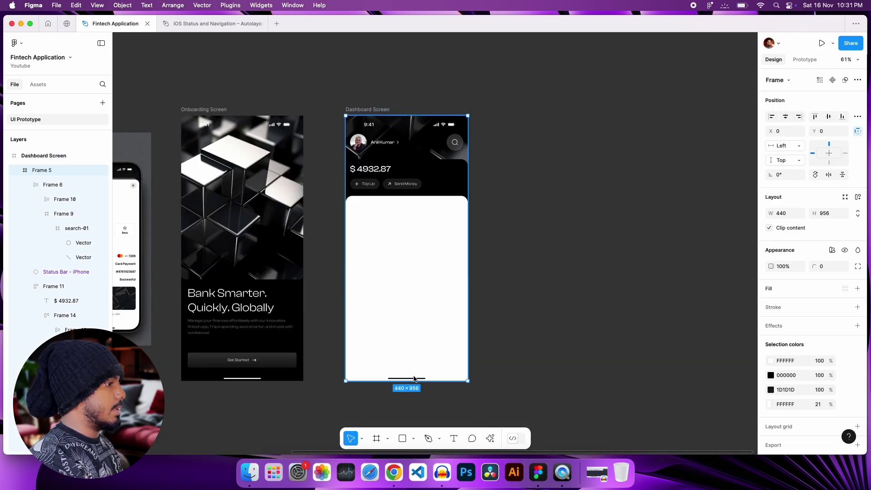
double_click(410, 379)
scroll(455, 376, up, 5)
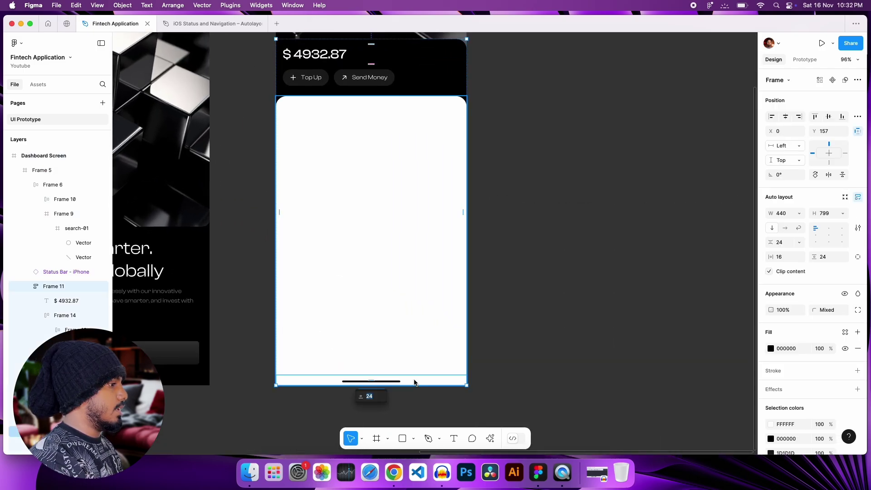
click(386, 379)
click(396, 382)
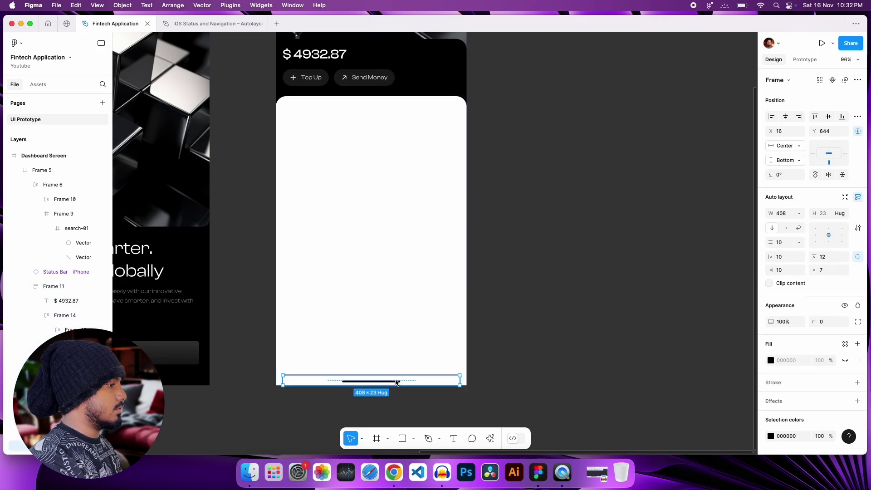
drag(397, 381, 397, 98)
scroll(443, 183, up, 5)
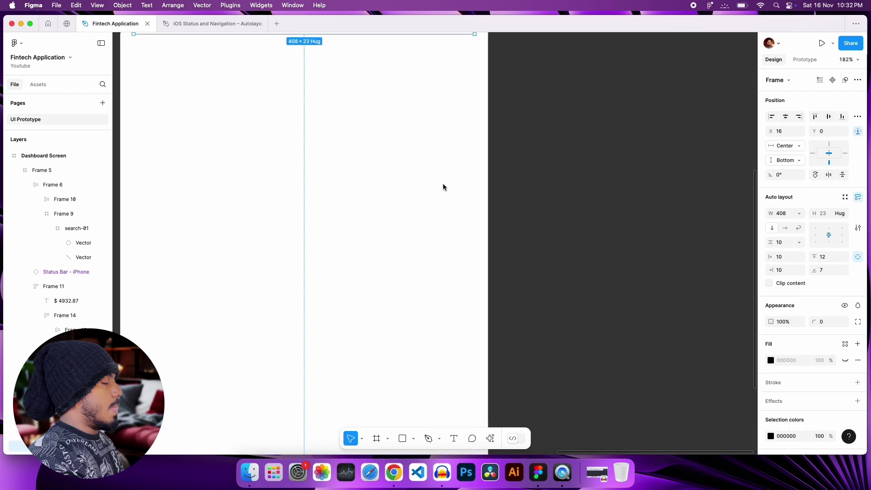
Narrow the copied indicator bar symmetrically to 68 wide and recolour it light grey C8C8C8
scroll(443, 187, up, 5)
click(331, 252)
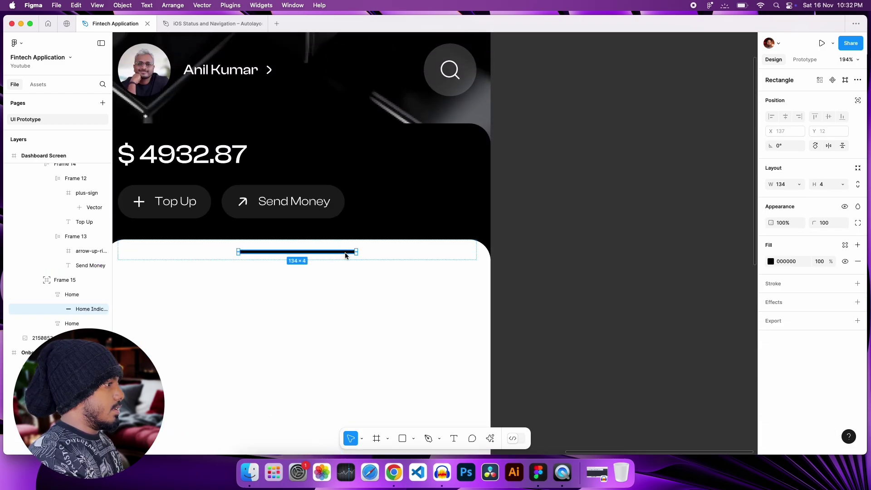
drag(355, 253, 328, 253)
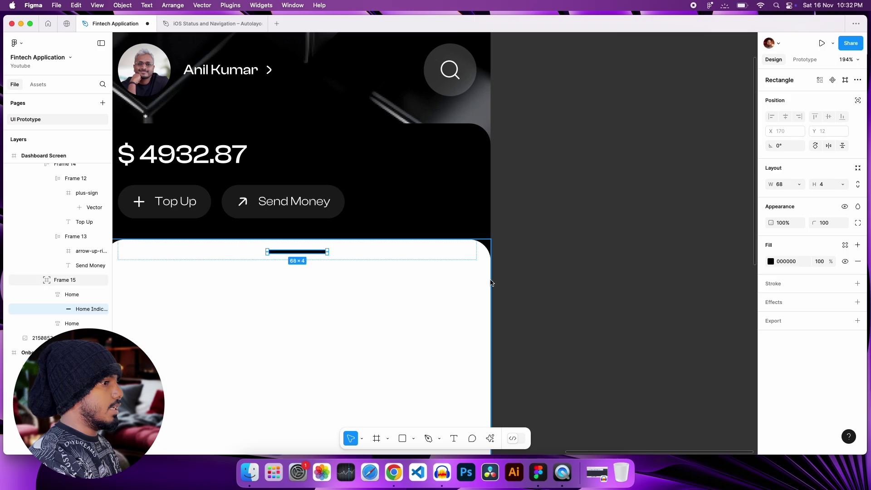
click(557, 328)
scroll(557, 329, down, 10)
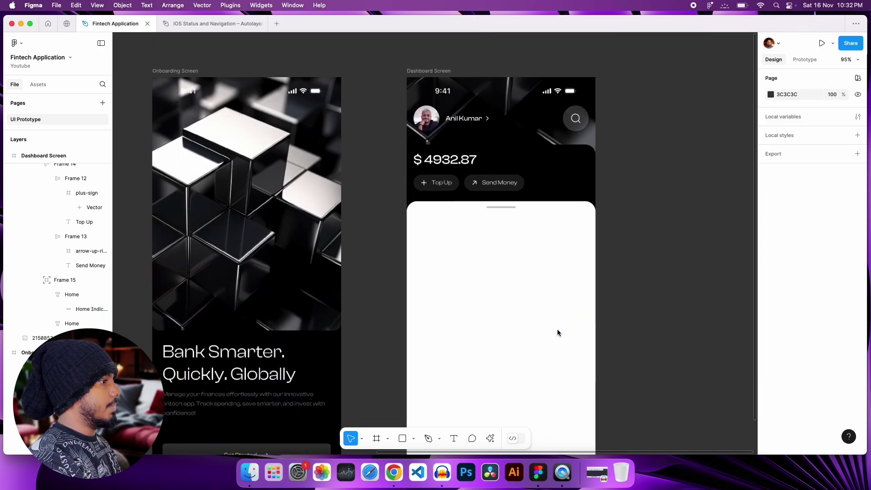
Add a "Transactions" heading in Clash Display Medium below the grab handle, near the white panel's left edge
scroll(467, 268, up, 10)
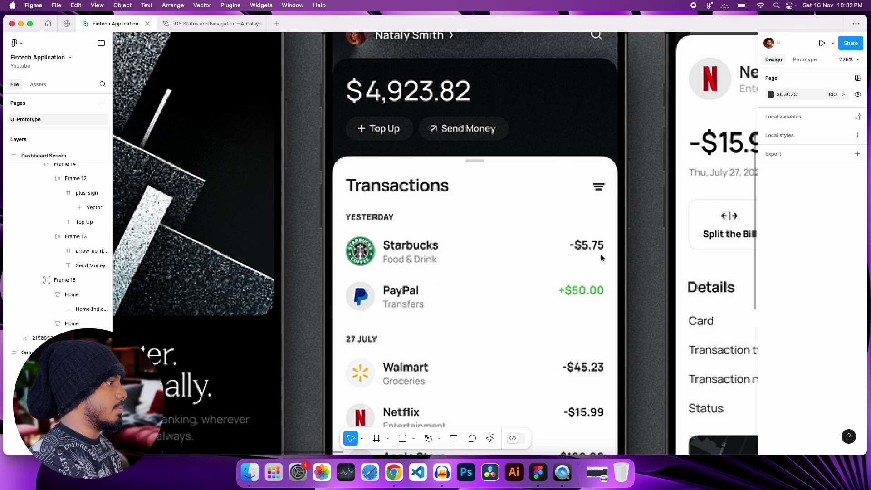
scroll(598, 268, down, 8)
scroll(620, 271, right, 10)
scroll(620, 272, up, 6)
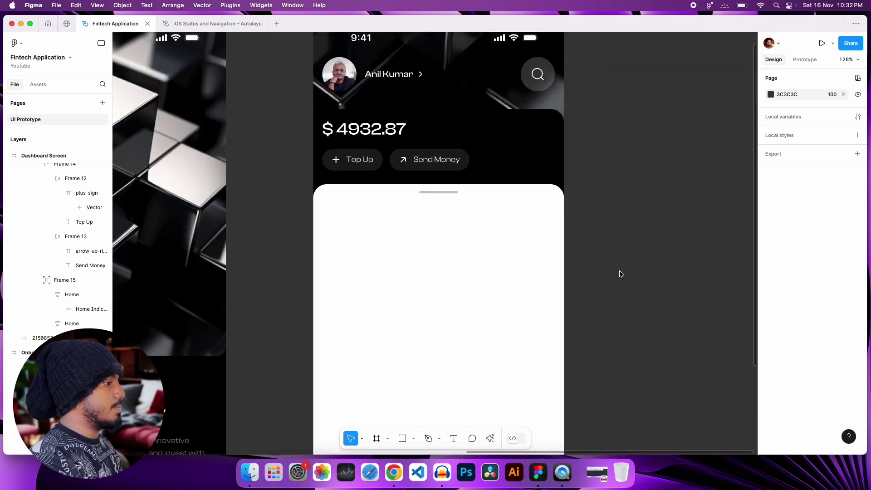
click(454, 439)
click(333, 213)
text(Tra)
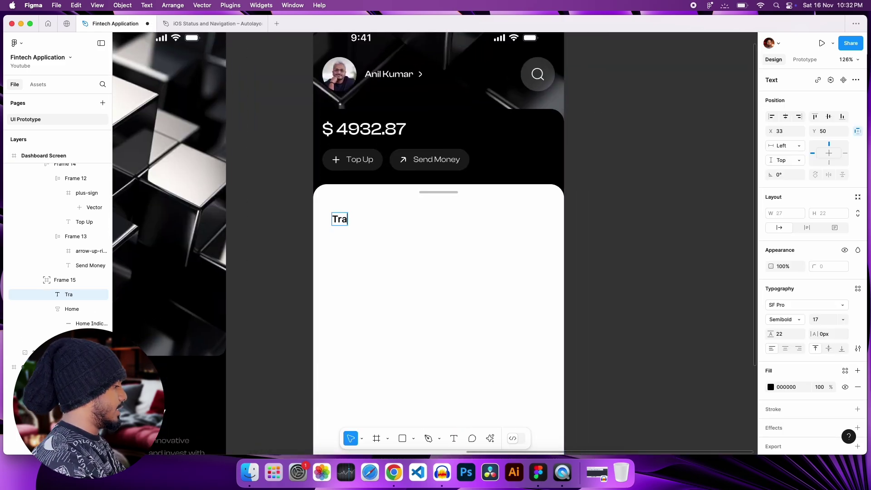
text(nsactions)
key(Escape)
click(806, 305)
text(clas)
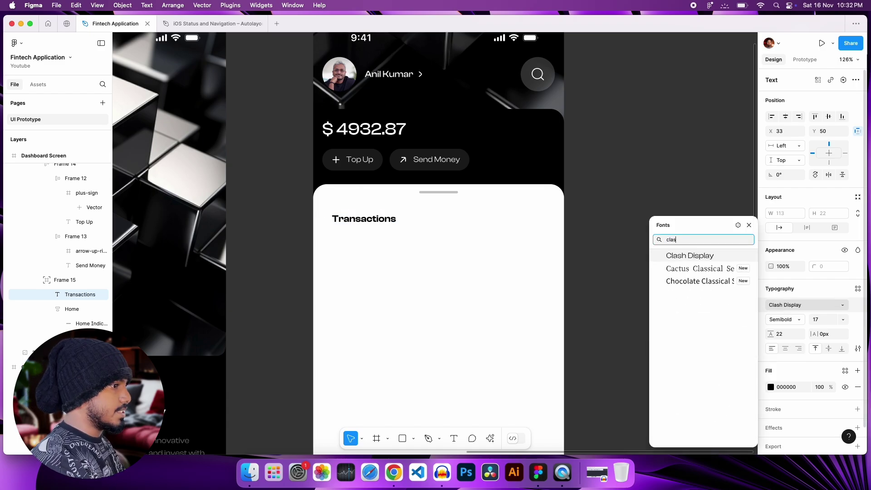
key(Return)
Apply auto layout to the white panel frame containing the handle, Transactions heading and home indicator
click(412, 233)
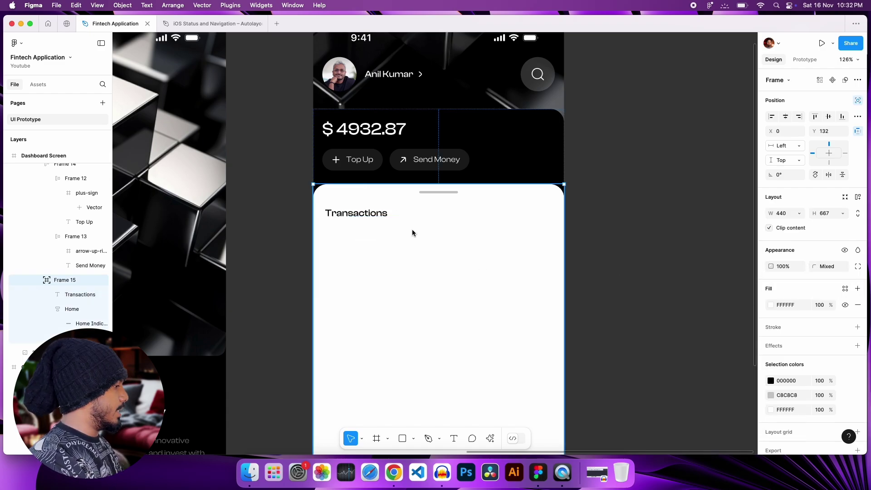
key(shift+a)
scroll(468, 308, down, 5)
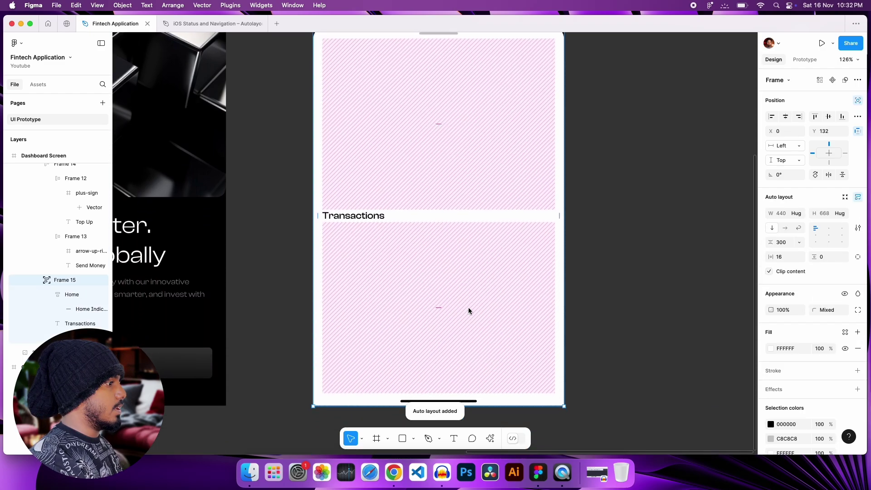
scroll(468, 309, down, 1)
scroll(490, 199, down, 3)
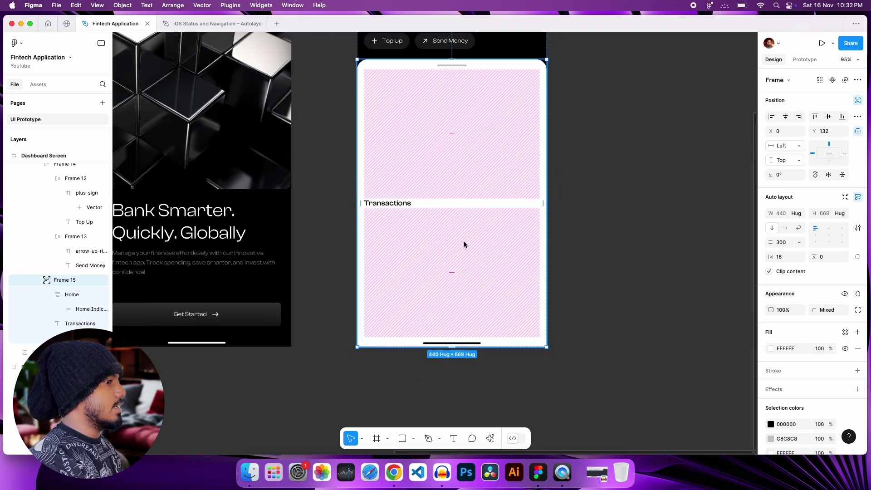
click(781, 243)
key(Return)
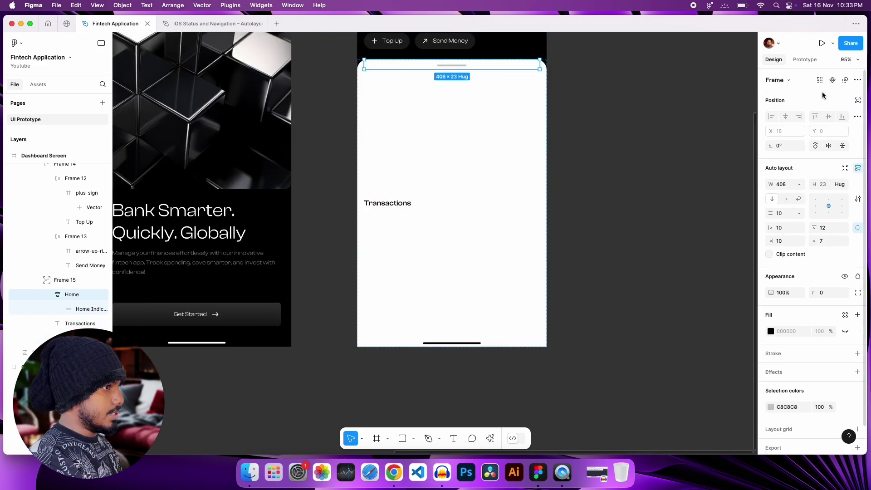
Exclude the grab handle and the black home indicator from the panel's auto layout
click(858, 102)
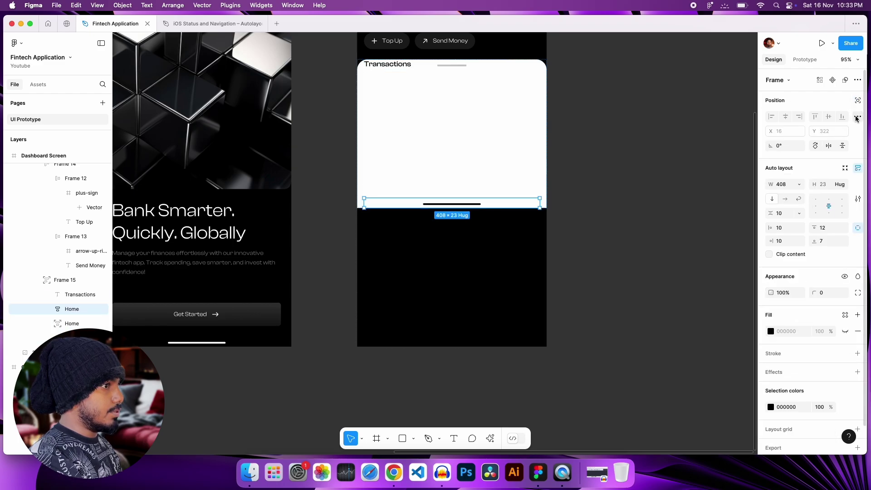
drag(400, 208, 400, 69)
key(shift+Return)
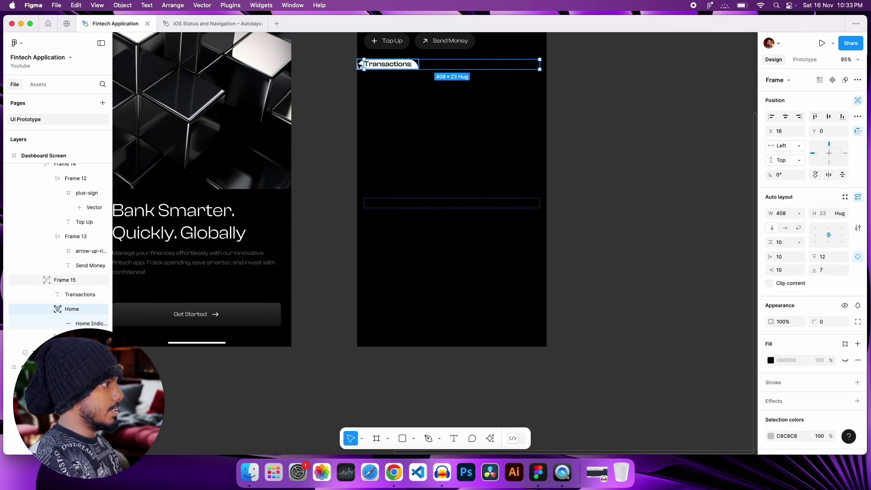
Stretch the white panel back to 440 by 667 and align the home indicator to its lower edge
drag(512, 72, 512, 347)
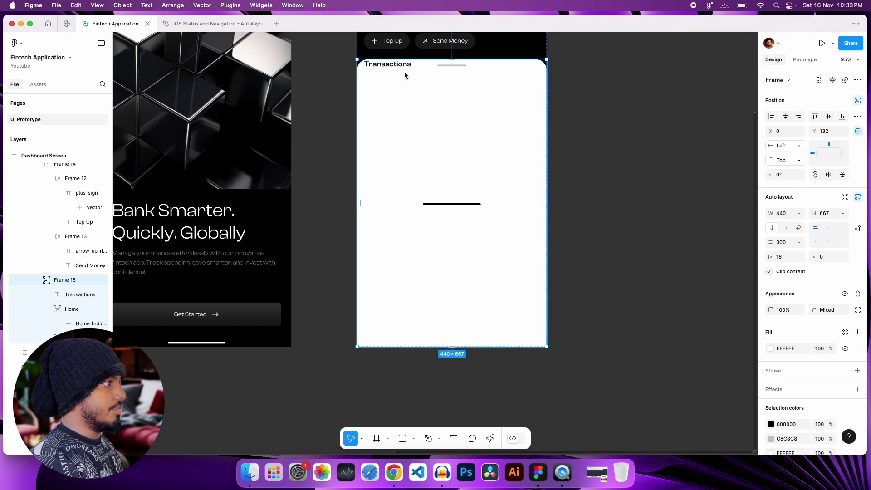
click(481, 205)
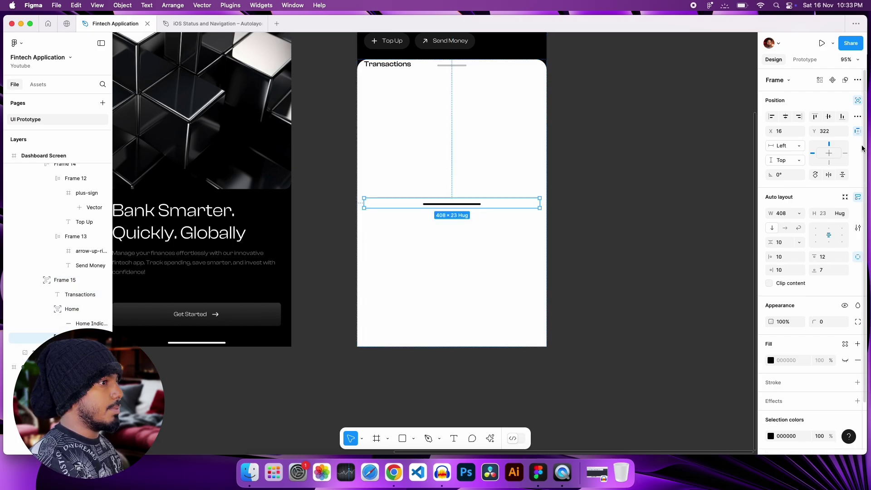
click(842, 117)
click(612, 182)
Set the white panel's vertical padding to 38 so the Transactions heading sits below the handle
scroll(612, 182, up, 3)
click(423, 206)
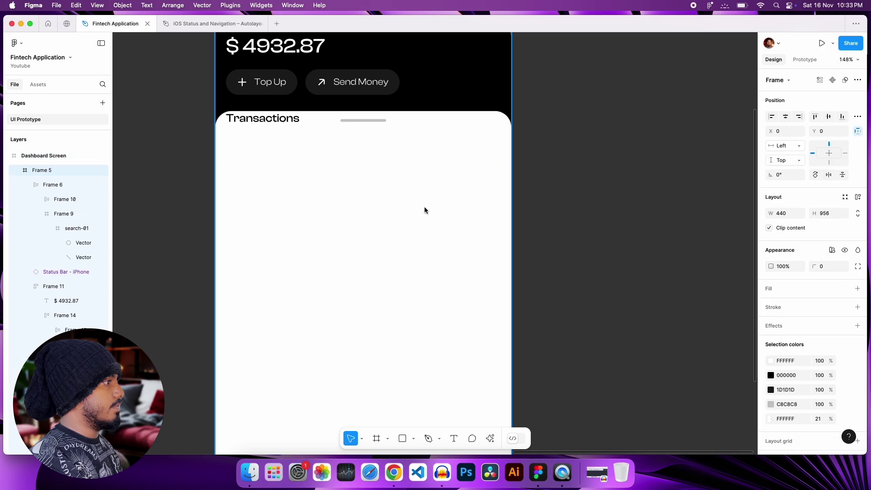
click(423, 206)
drag(815, 257, 837, 256)
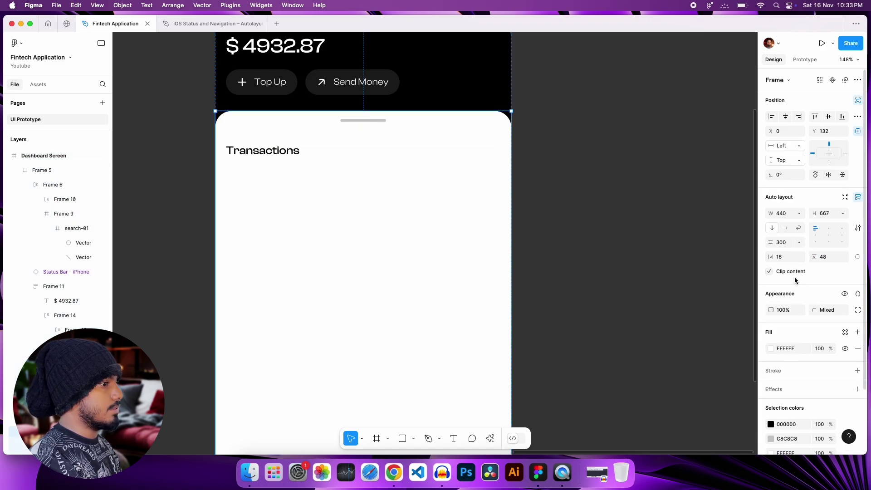
key(shift+Down)
Compare the Transactions heading with the reference mockup and set its font size to 24
click(284, 146)
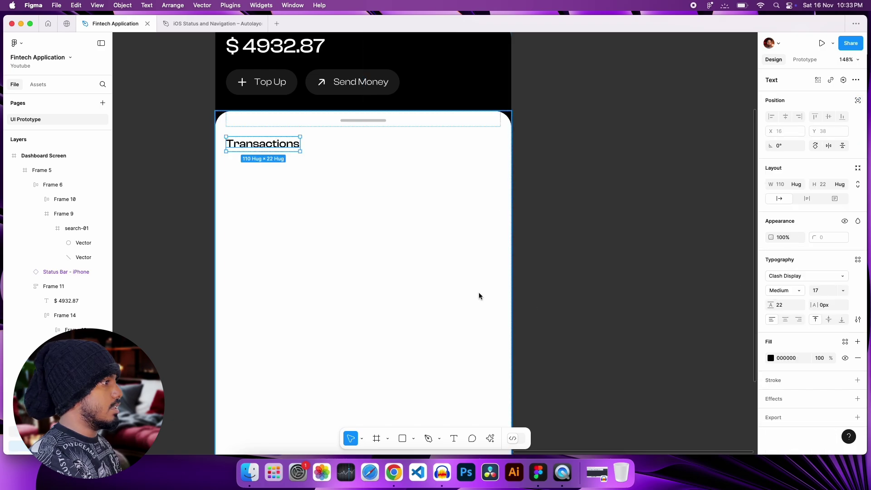
scroll(478, 292, down, 5)
scroll(368, 256, up, 5)
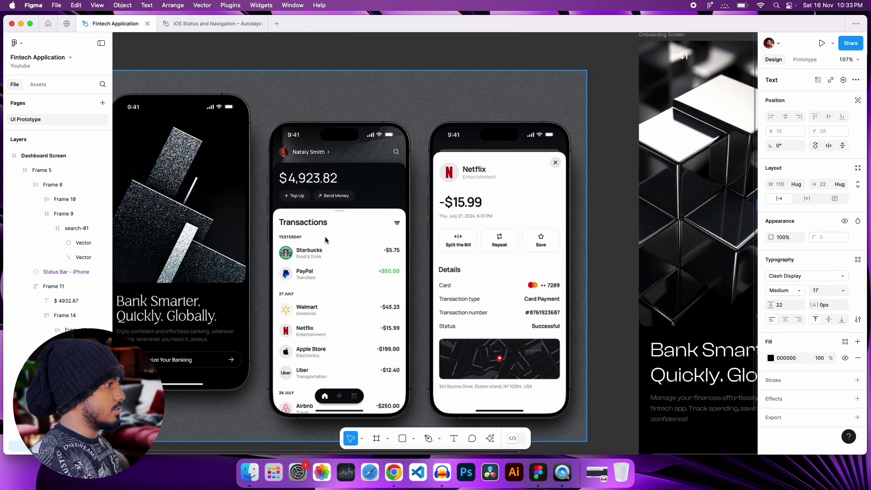
scroll(544, 295, right, 6)
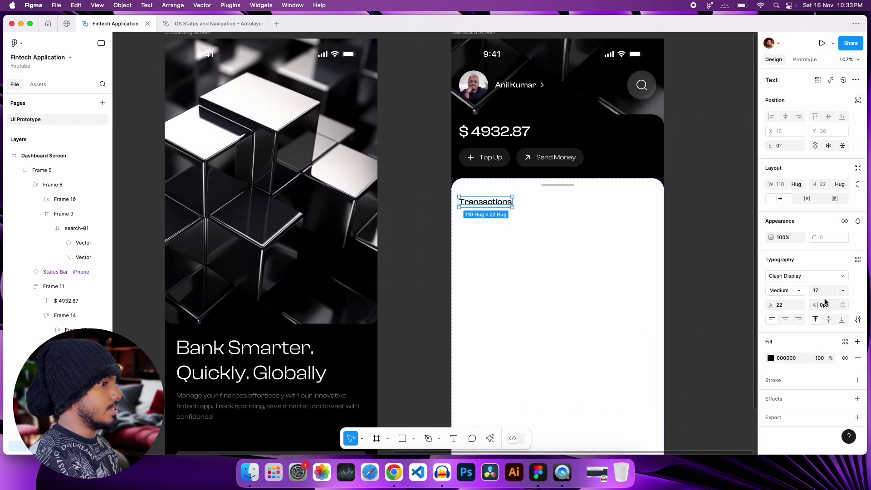
text(24)
key(Return)
key(Escape)
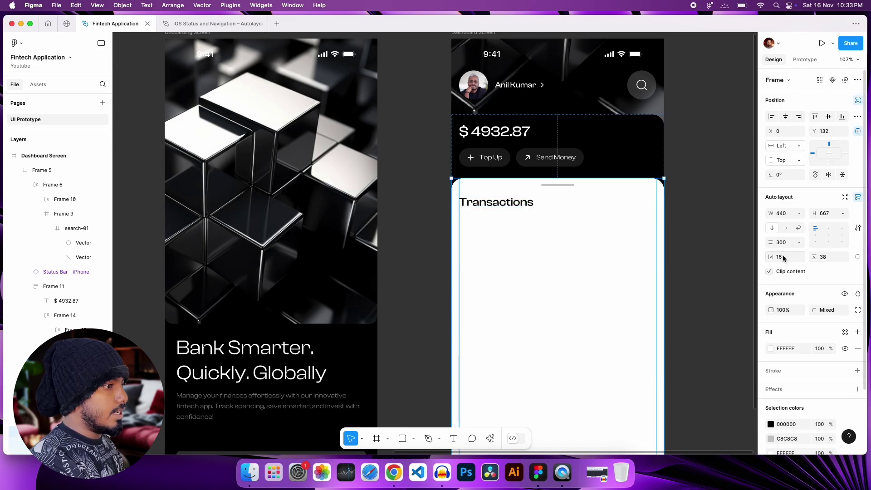
Insert the filter-mail-square icon from the Hugeicons Pro plugin onto the canvas beside the dashboard screen
key(Return)
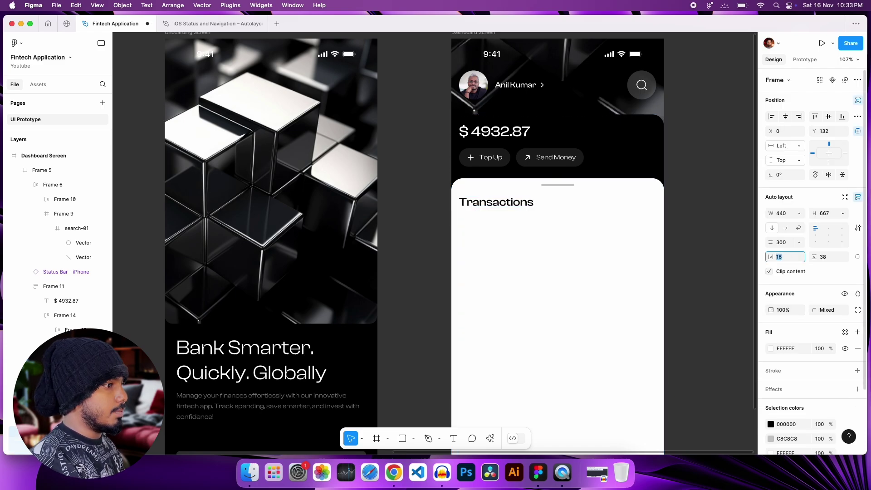
key(Escape)
key(shift+1)
scroll(176, 292, up, 10)
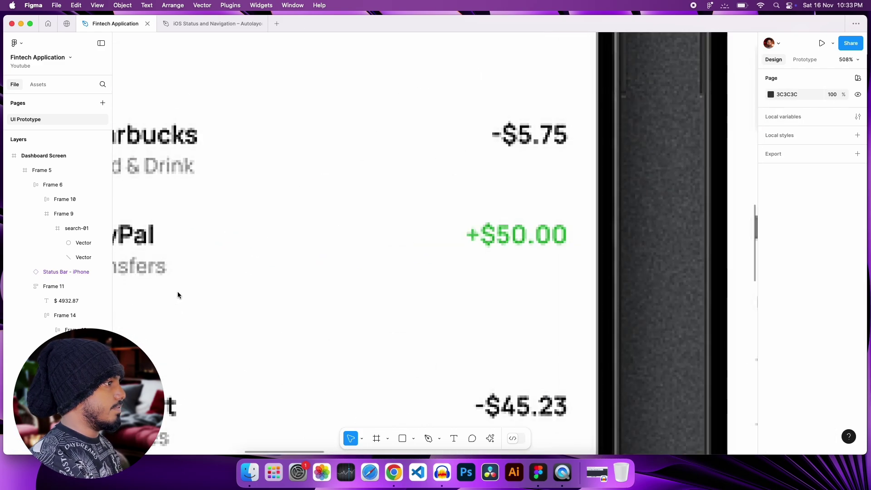
scroll(541, 161, down, 10)
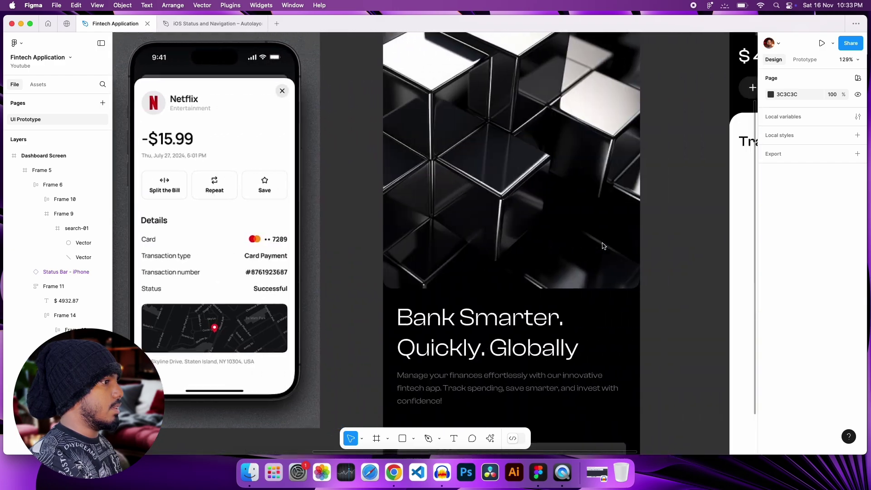
scroll(604, 246, right, 10)
key(super+k)
click(415, 317)
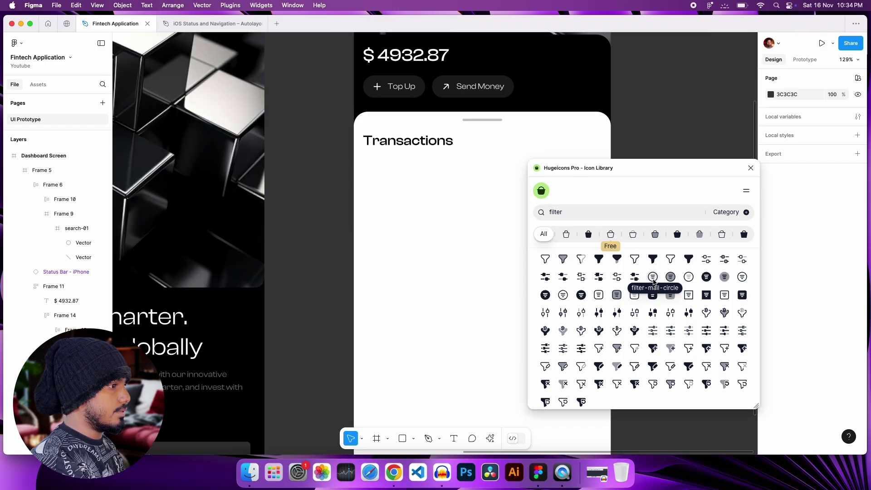
double_click(575, 214)
drag(599, 295, 675, 129)
click(751, 168)
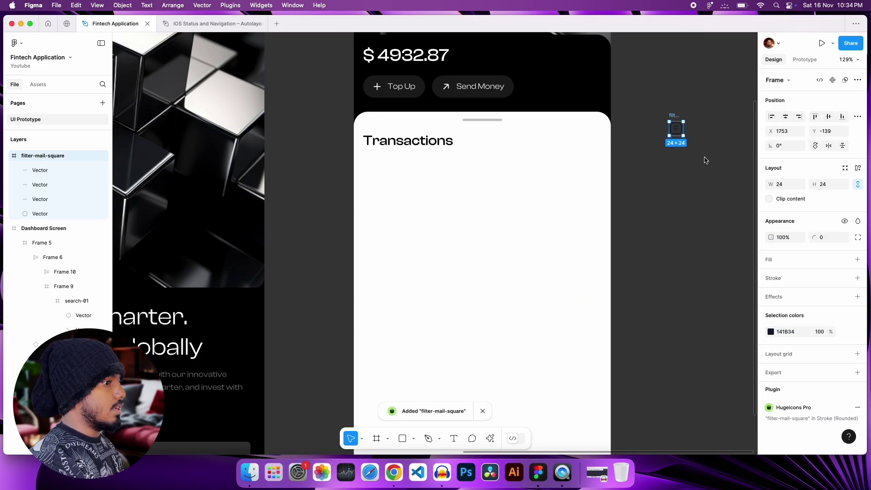
Delete the square outline from the filter icon and move the icon into the white Transactions panel
scroll(704, 159, up, 5)
click(639, 62)
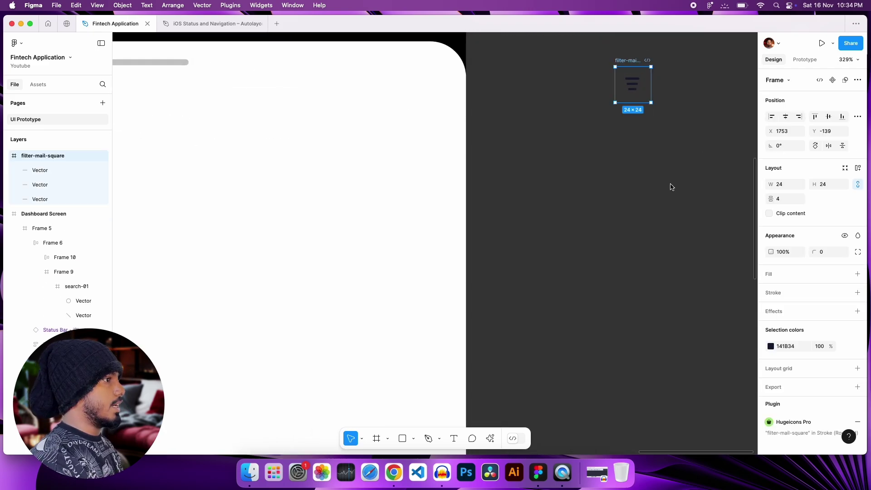
scroll(670, 184, down, 5)
key(BackSpace)
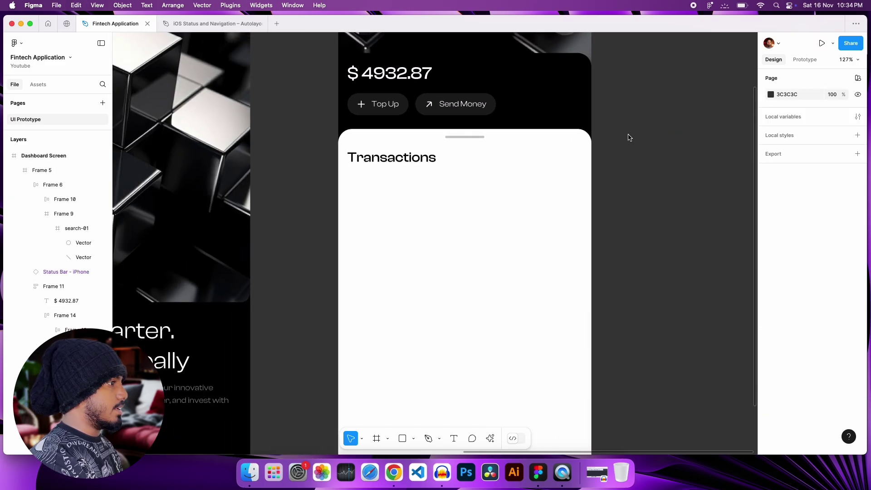
click(466, 188)
key(ctrl+v)
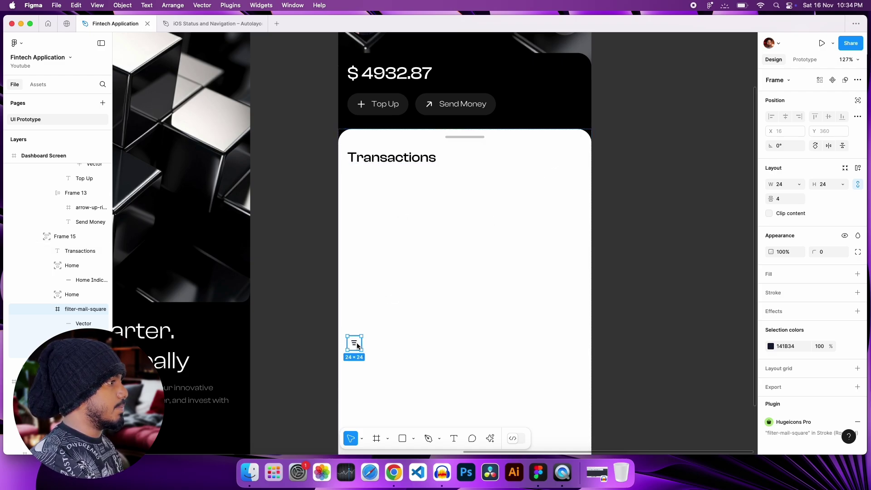
Wrap the Transactions heading and the filter icon together in a horizontal auto layout row
shift+click(385, 164)
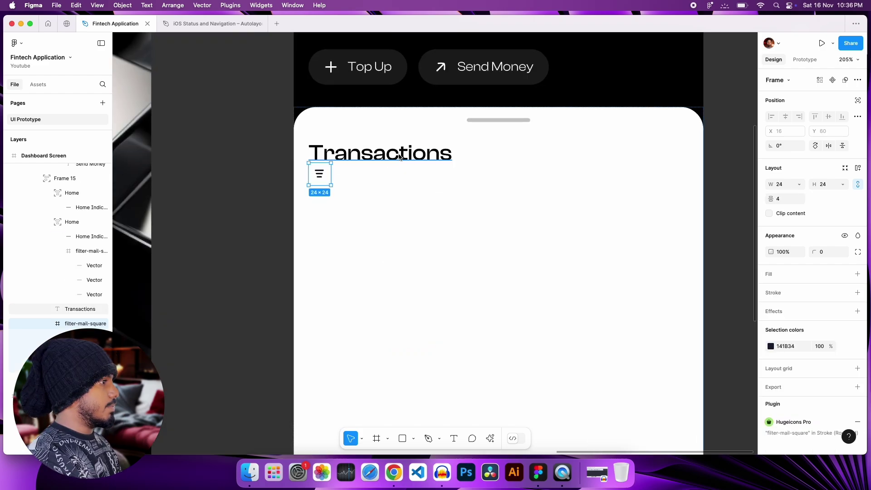
click(380, 153)
shift+click(320, 180)
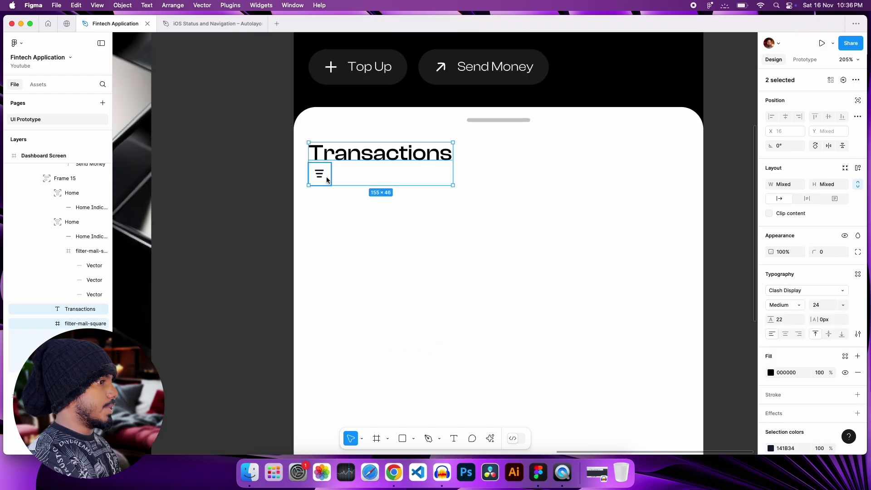
key(shift+a)
click(785, 200)
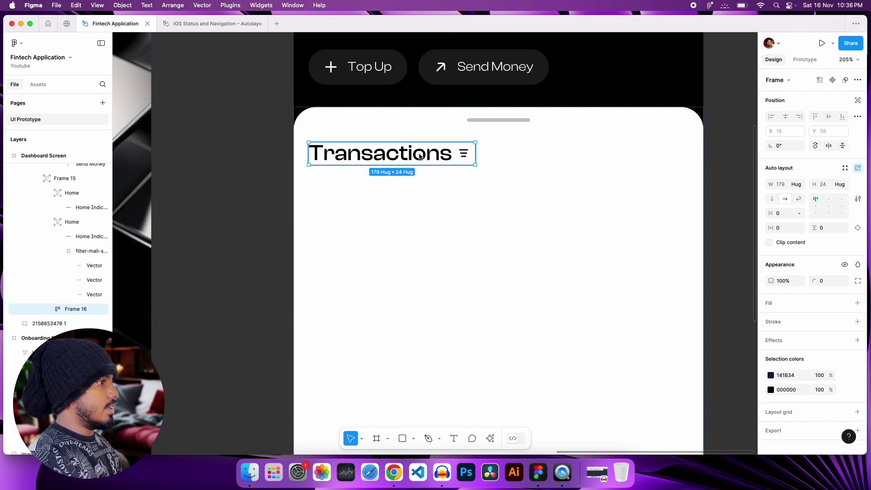
Vertically centre the heading row's items and make the row fill the panel's width with auto spacing
click(814, 207)
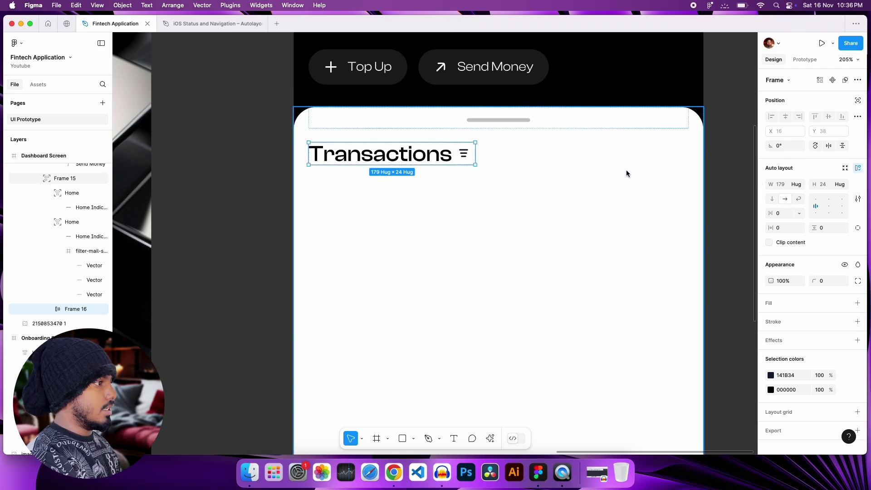
click(802, 186)
click(794, 195)
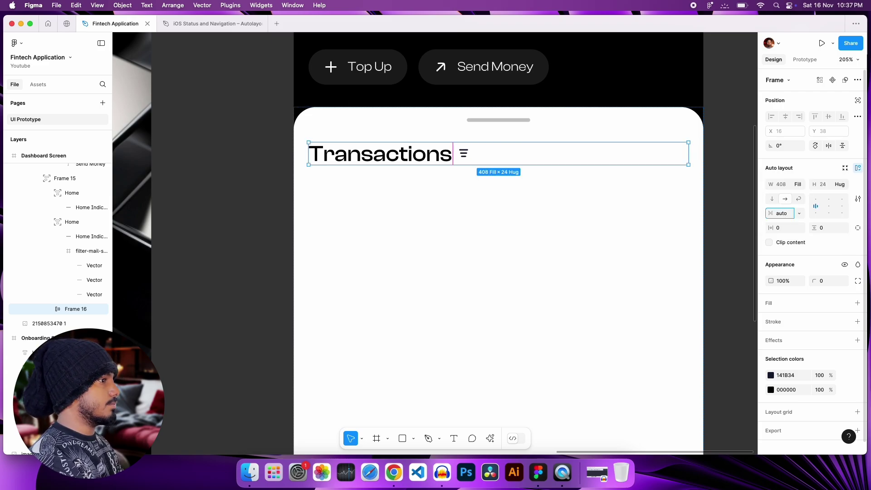
Examine the filter icon's placement and compare the heading row with the transaction list in the reference mockup
key(shift+1)
scroll(536, 228, up, 5)
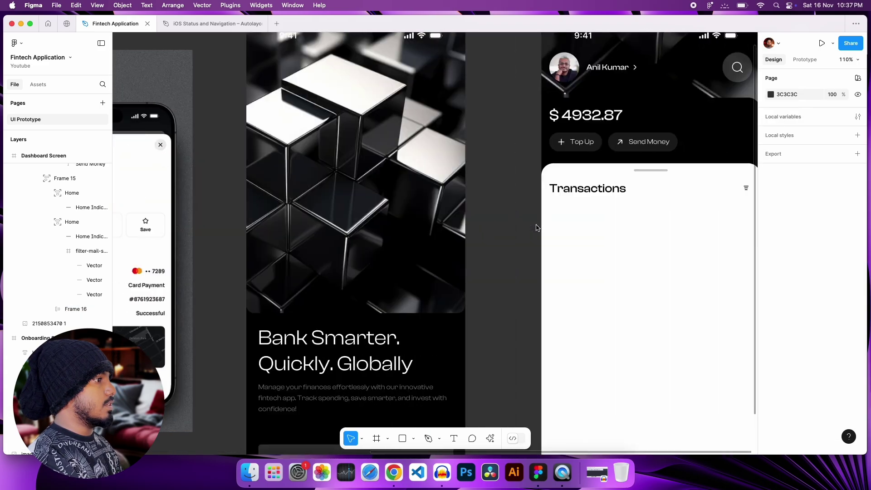
scroll(536, 228, right, 10)
scroll(336, 211, up, 5)
click(351, 167)
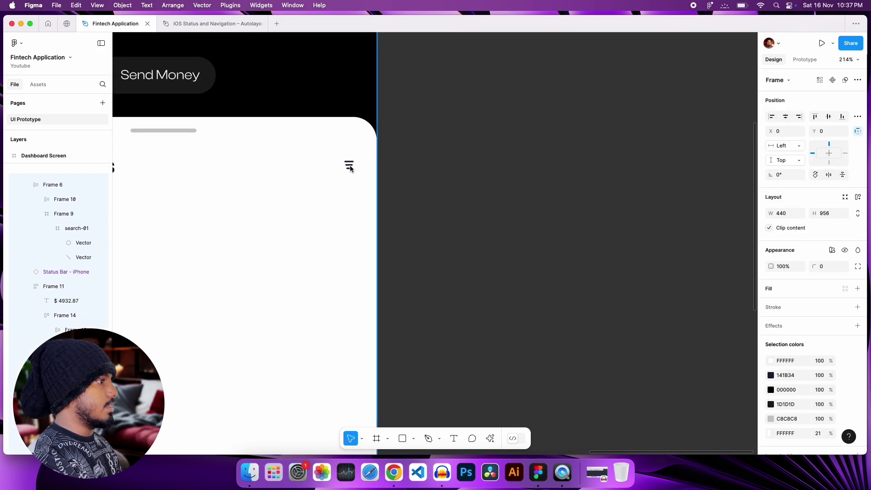
click(535, 240)
scroll(535, 240, down, 5)
scroll(355, 238, left, 10)
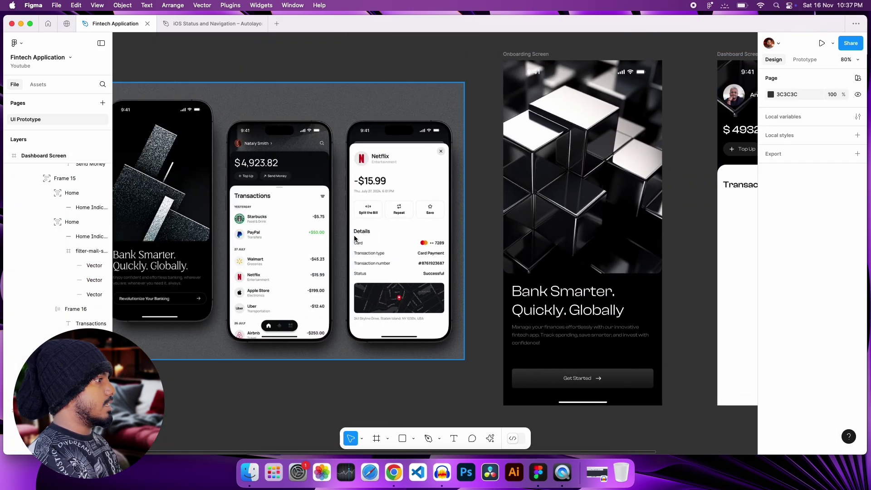
scroll(355, 238, up, 5)
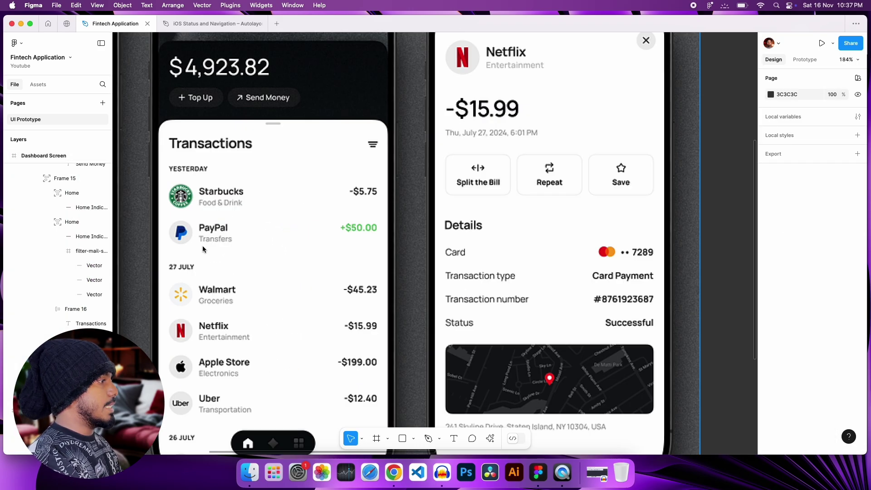
scroll(524, 245, right, 10)
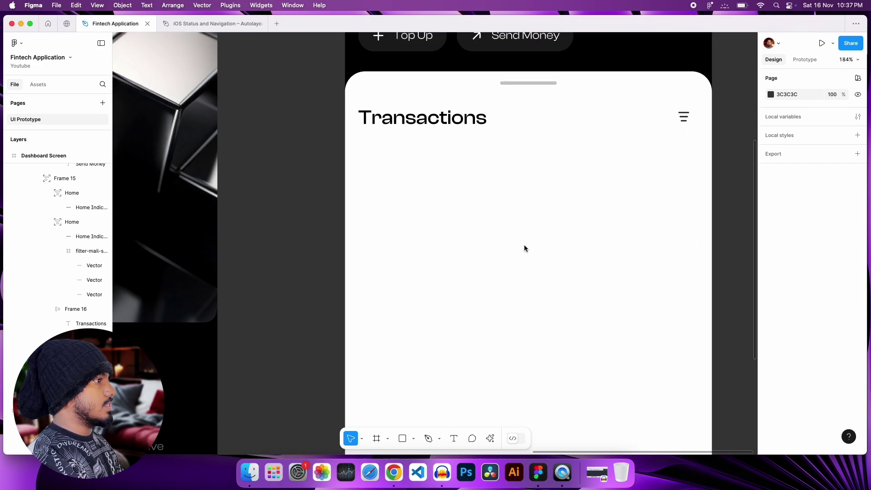
Add a Yesterday label at font size 14 below the heading row, made from a copy of the Transactions heading
click(430, 119)
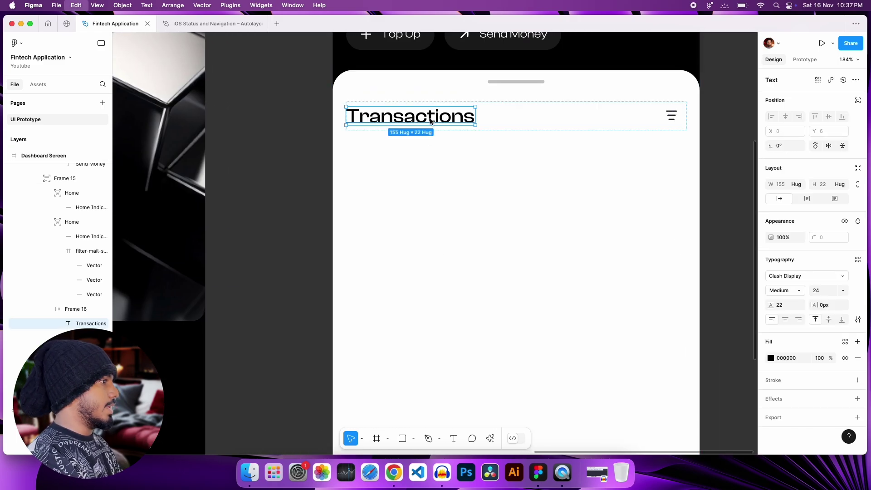
click(445, 189)
key(cmd+v)
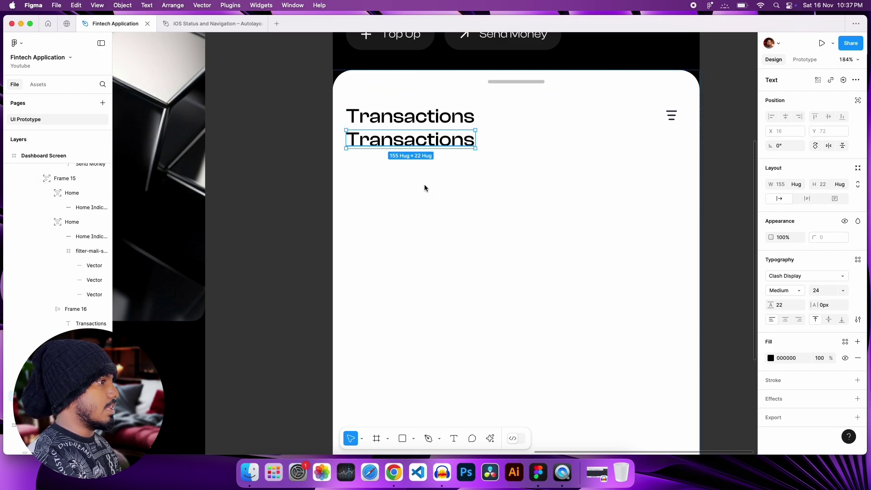
click(822, 291)
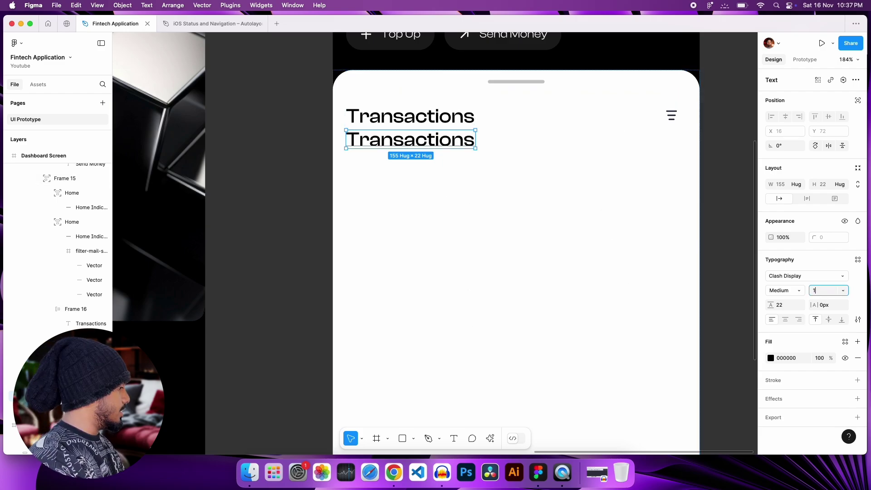
text(16)
key(Return)
double_click(411, 140)
text(Yesterday)
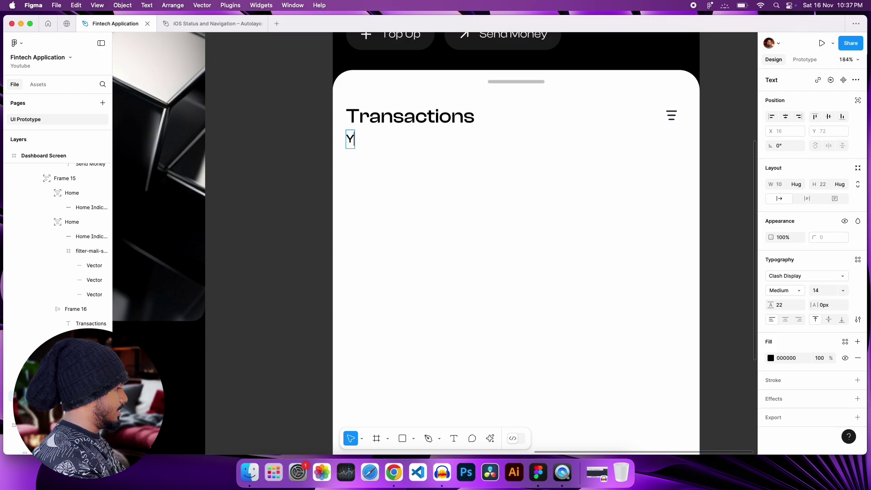
Set the vertical gap between items in the white panel to 24
click(519, 177)
click(779, 242)
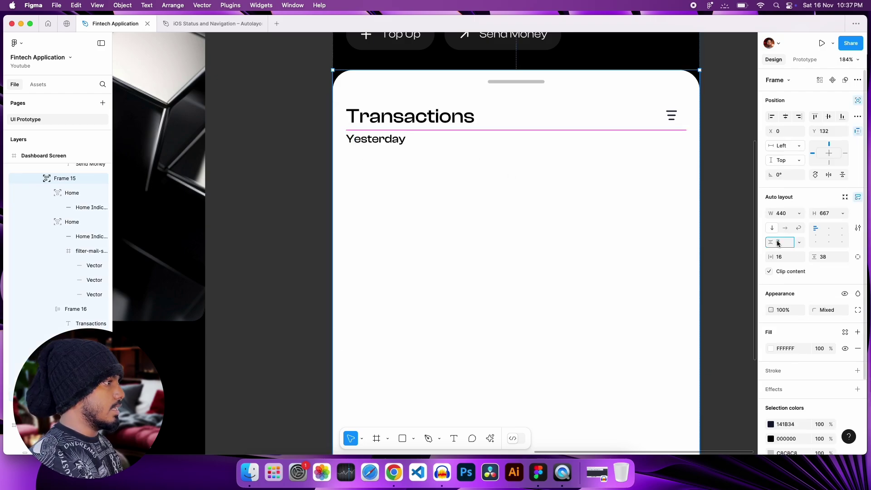
text(10)
key(Return)
key(shift+Up)
key(Up)
key(Up)
key(Up)
key(Up)
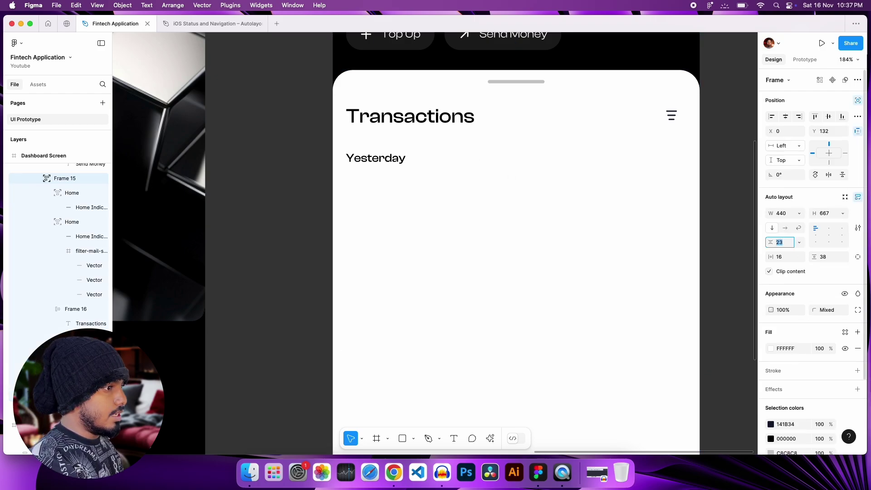
click(733, 243)
Copy the round 60 by 60 profile picture from the header into the white panel below the Yesterday label
scroll(368, 246, up, 5)
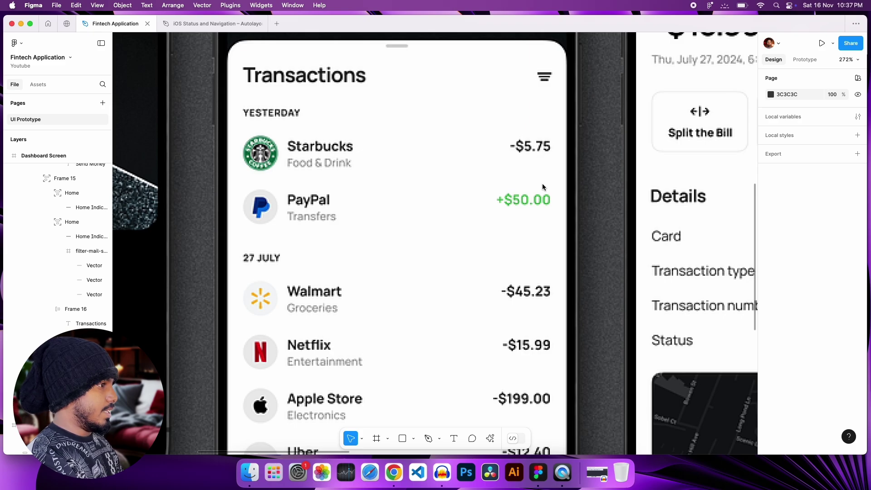
scroll(554, 230, down, 4)
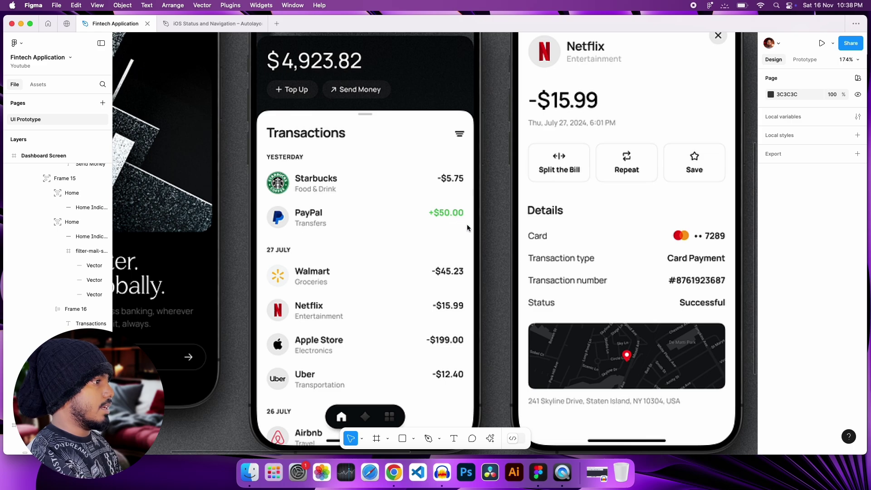
scroll(602, 273, right, 10)
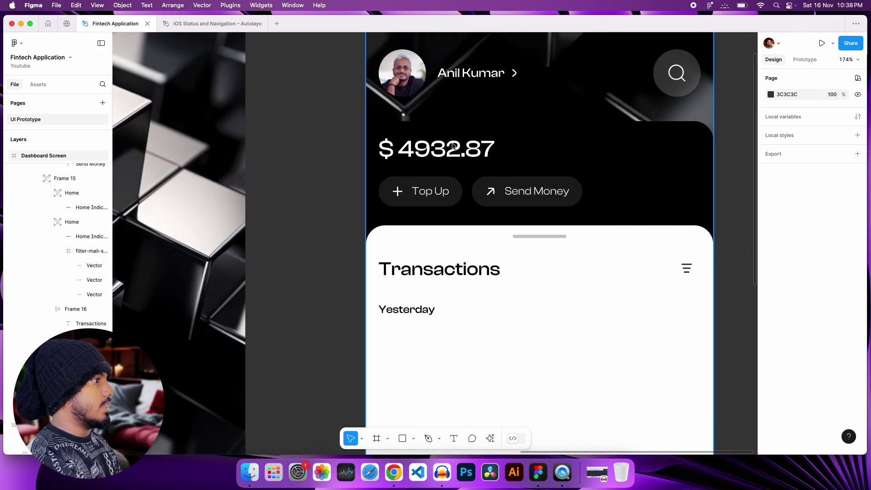
click(410, 80)
click(410, 79)
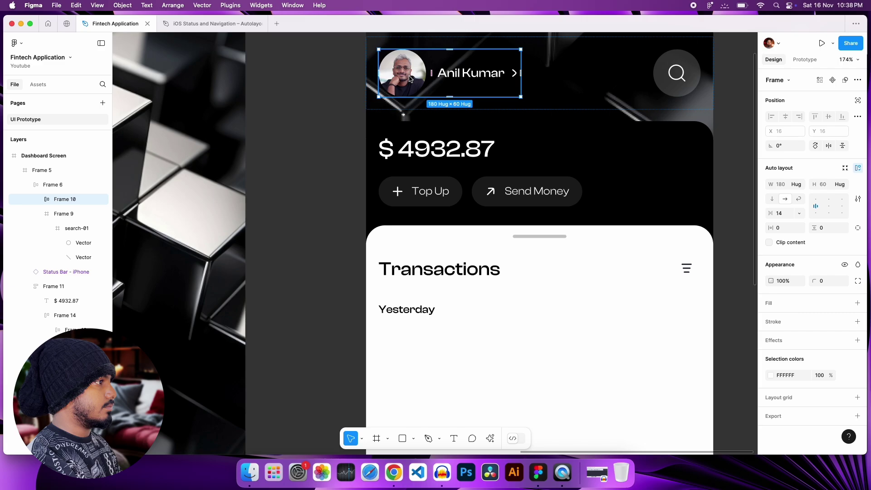
click(411, 79)
click(411, 80)
click(451, 331)
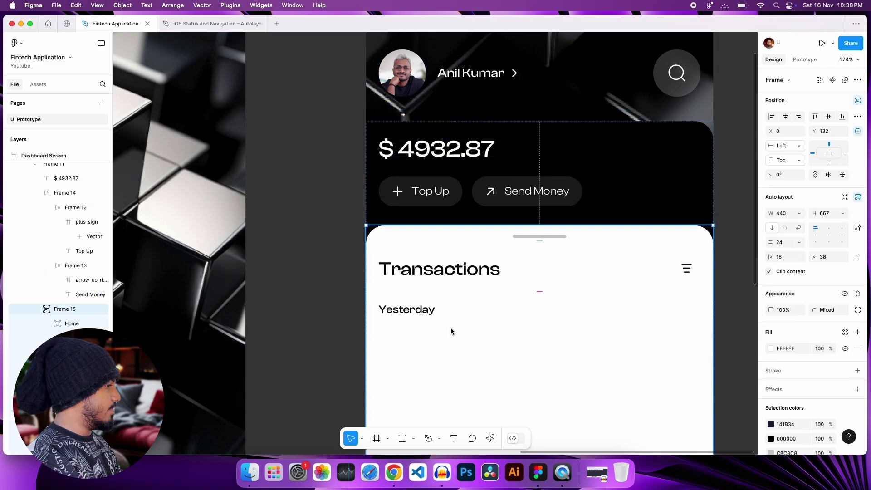
key(cmd+v)
scroll(457, 333, down, 2)
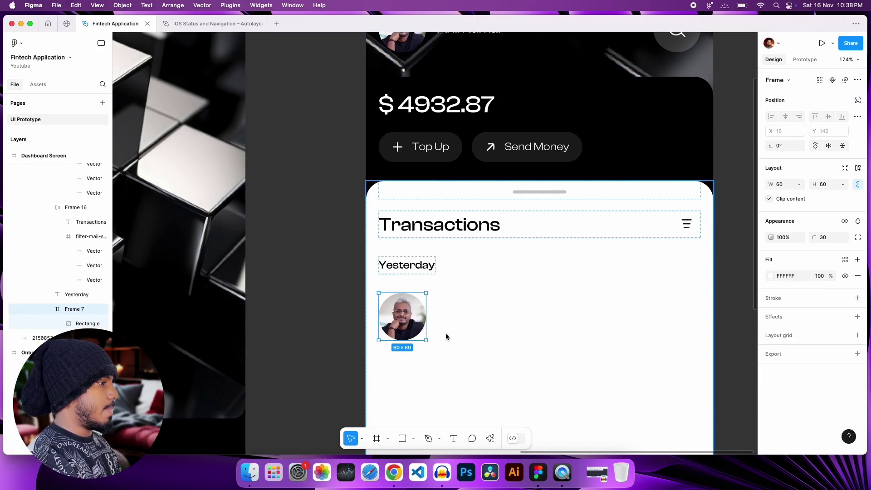
Select the image inside the copied round picture and search the Brandfetch plugin for starbucks
key(Return)
click(489, 438)
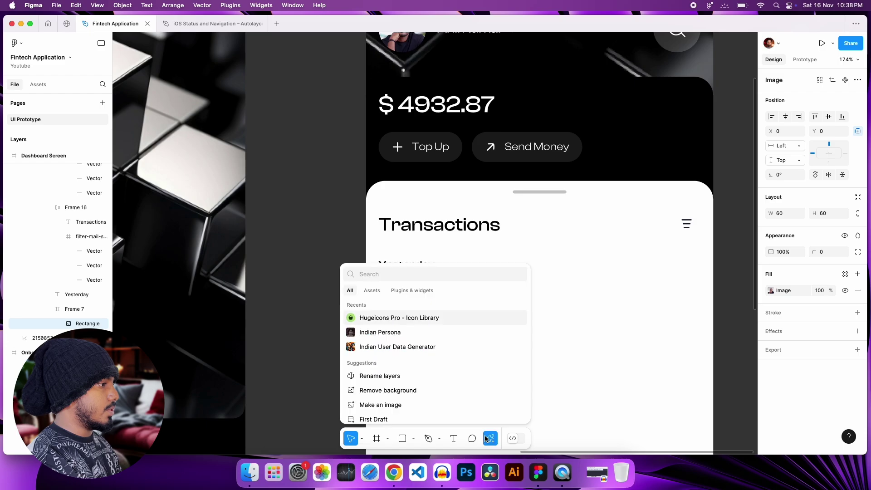
click(413, 289)
text(br)
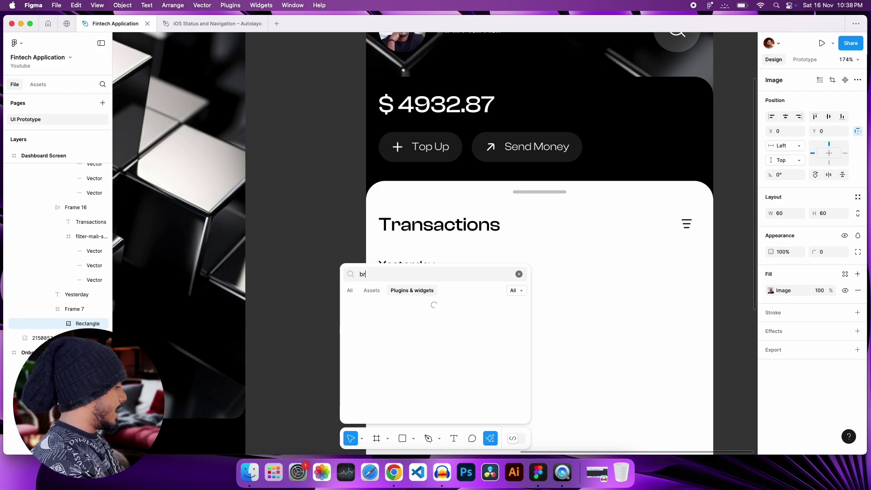
text(nndfet)
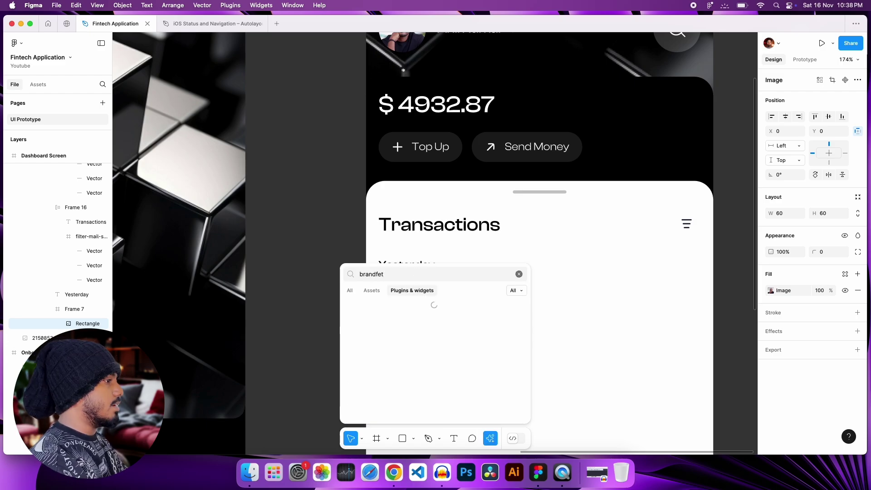
click(381, 313)
click(349, 150)
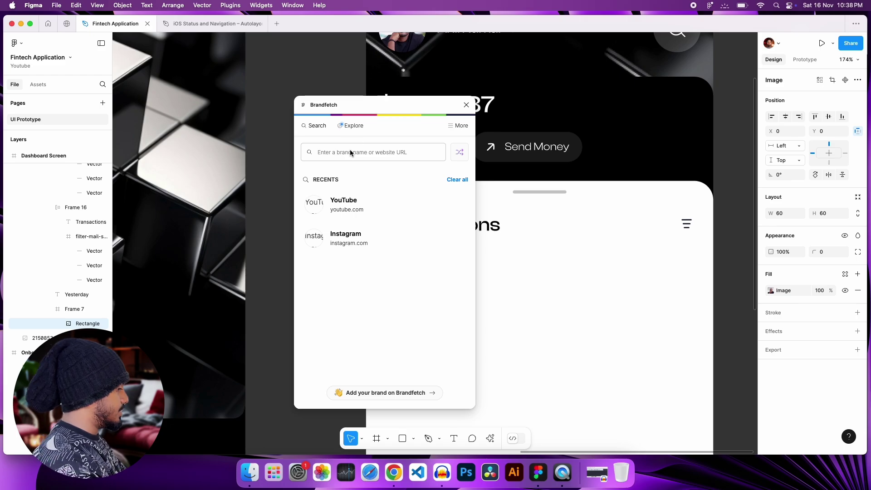
text(starbucks)
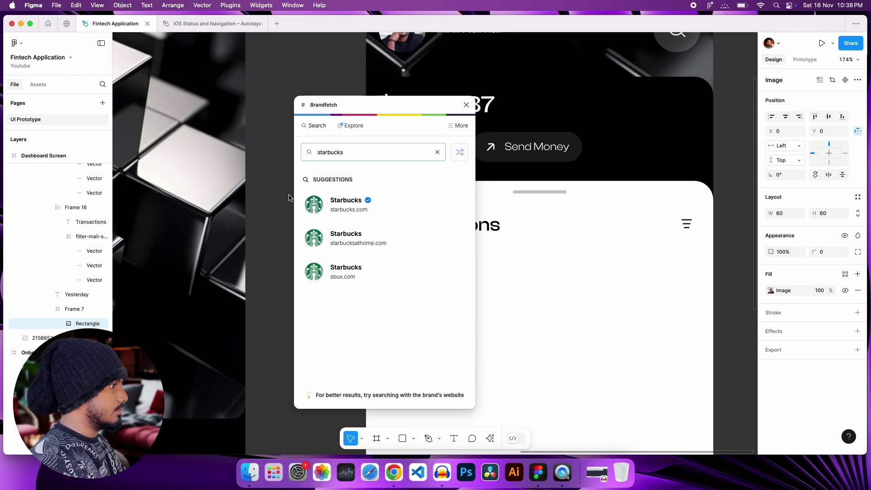
Replace the copied profile image with the green Starbucks SVG logo from starbucks.com and close the plugin
click(314, 204)
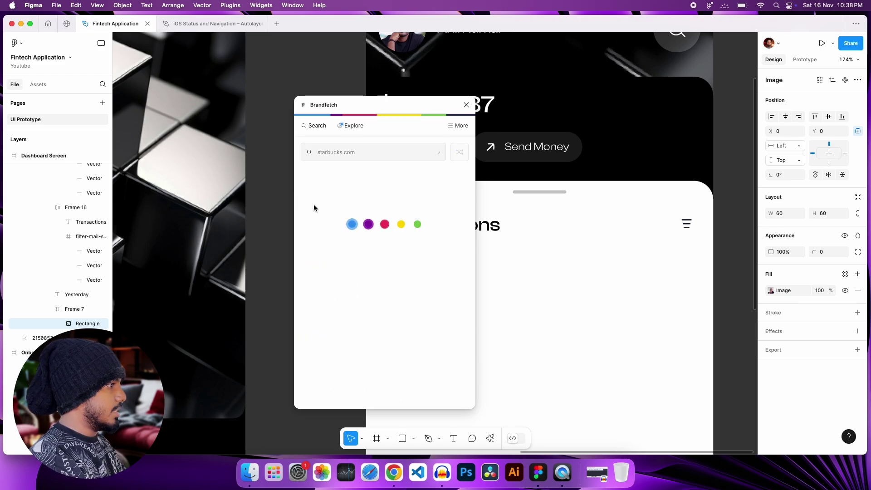
scroll(353, 270, down, 1)
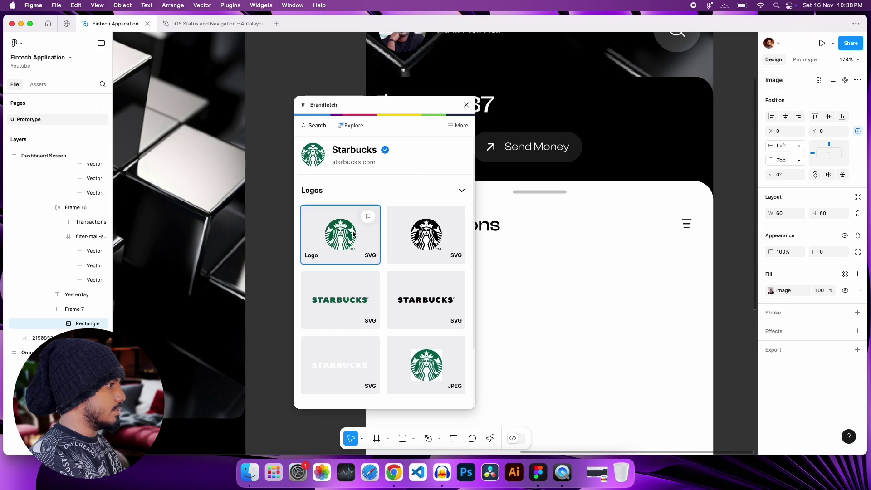
drag(349, 243, 278, 405)
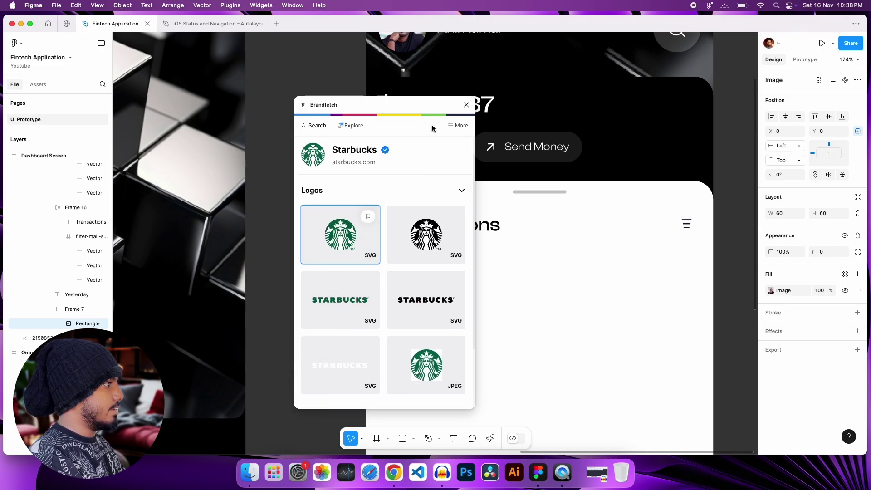
drag(438, 103, 678, 84)
click(582, 214)
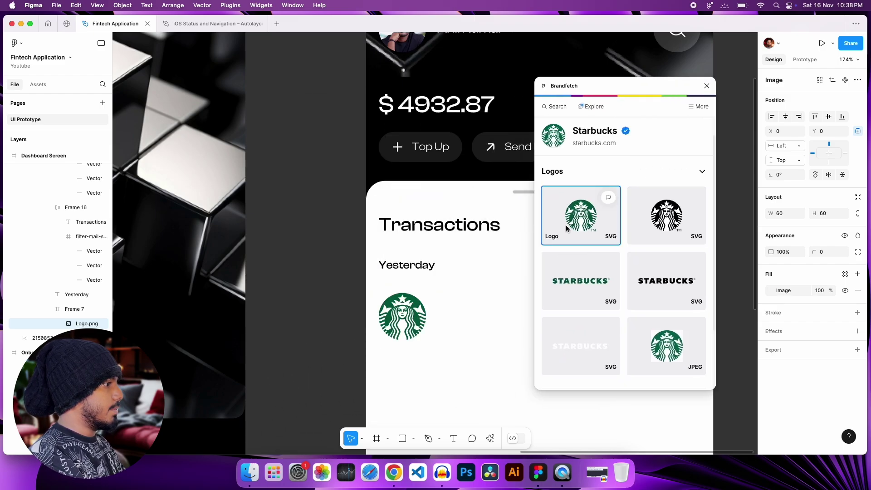
click(707, 86)
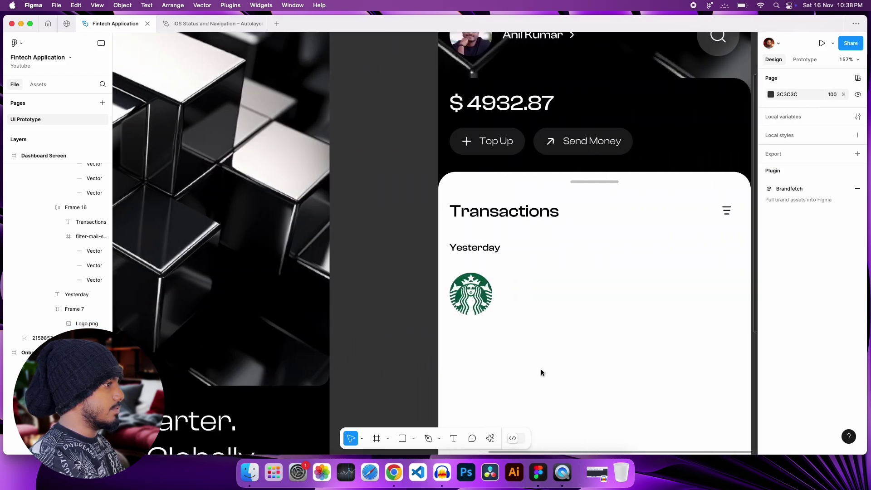
Copy the Yesterday label below the Starbucks logo and combine the copy with the logo in a horizontal auto layout
click(357, 237)
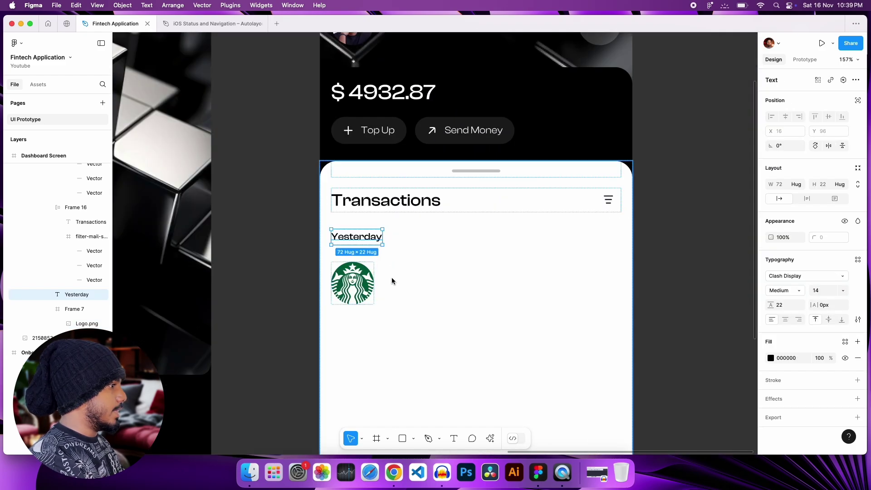
key(super+c)
key(Escape)
key(super+v)
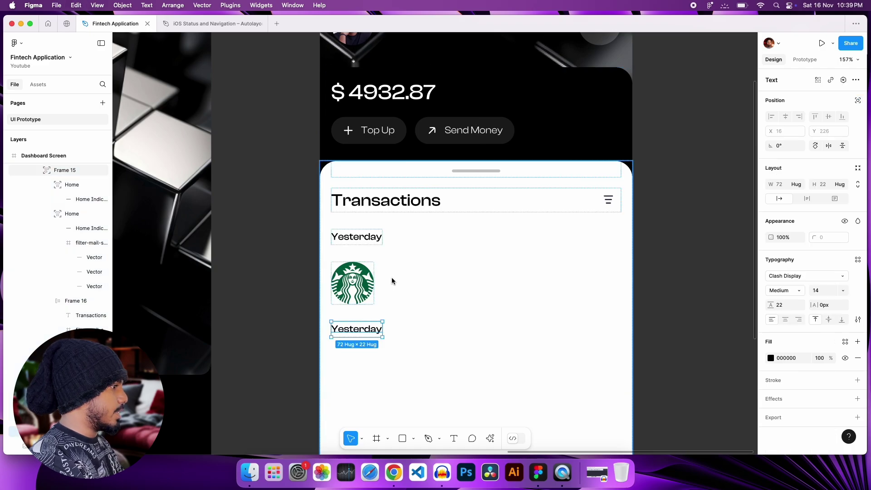
shift+click(347, 282)
key(shift+a)
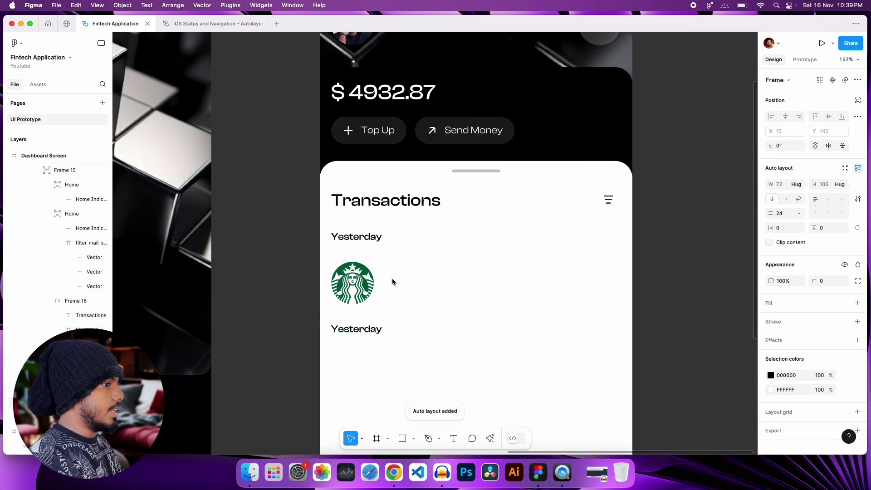
click(785, 199)
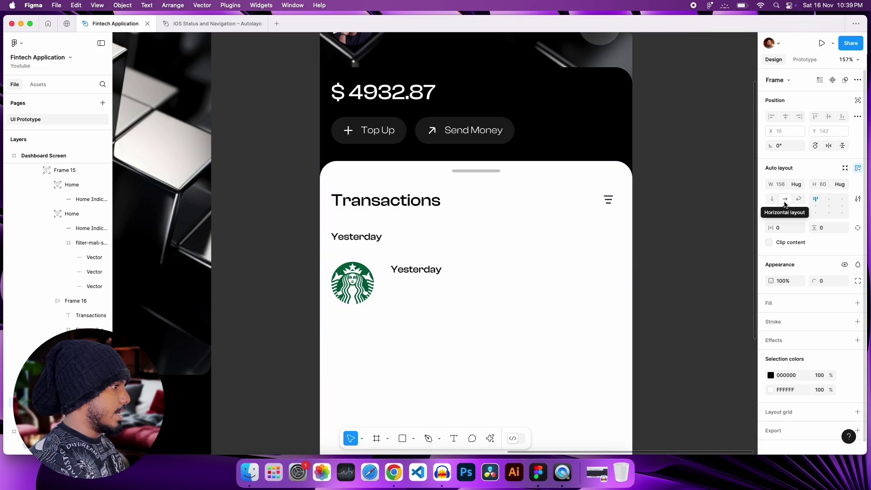
Change the label beside the logo to Starbucks
double_click(447, 268)
key(BackSpace)
text(Starbucks)
Following the reference row, duplicate the Starbucks label and stack both labels in a vertical auto layout
scroll(448, 326, down, 5)
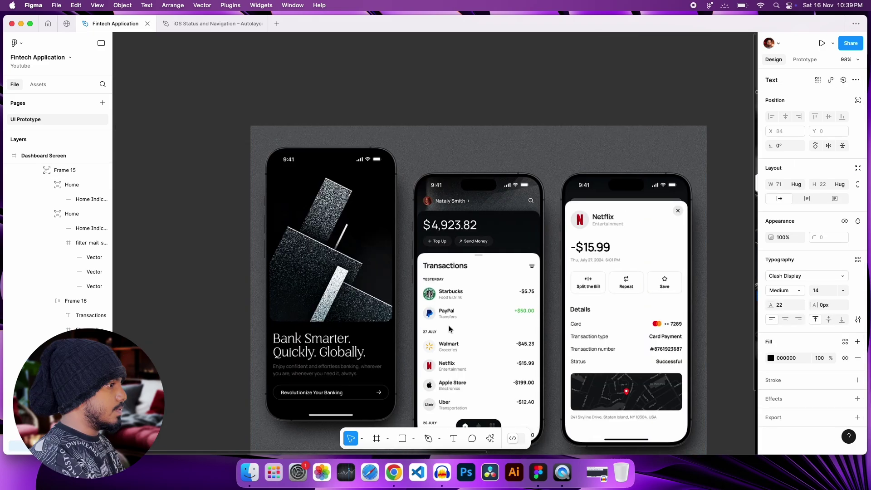
scroll(455, 325, up, 8)
scroll(510, 347, right, 10)
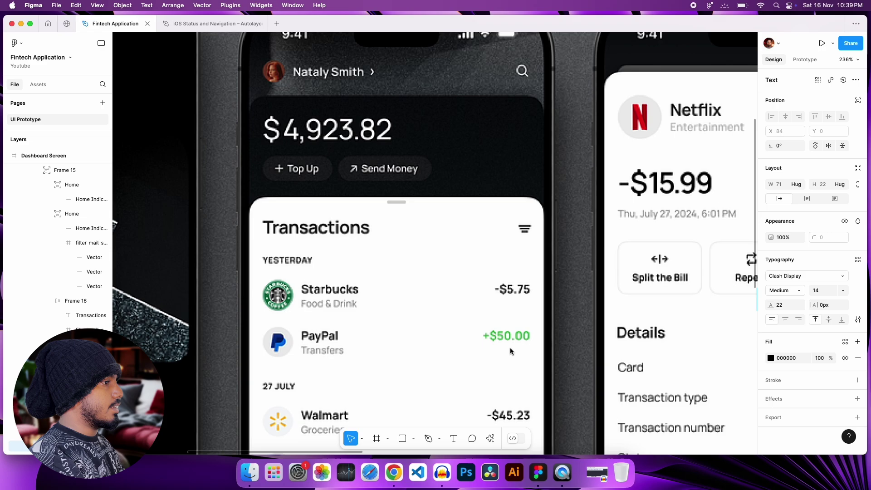
key(super+d)
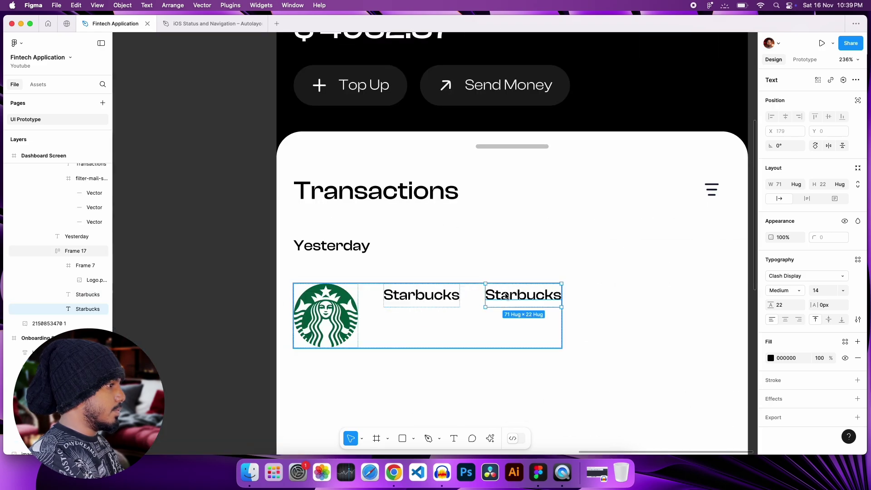
shift+click(432, 298)
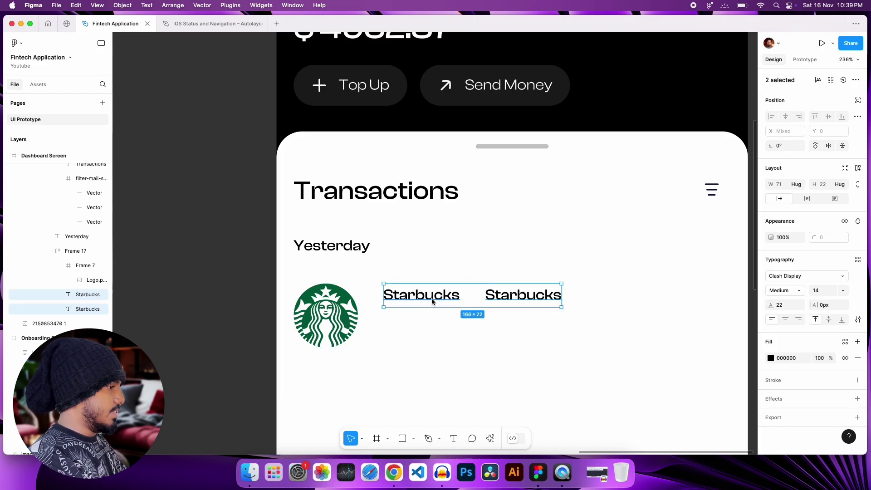
key(shift+a)
click(772, 199)
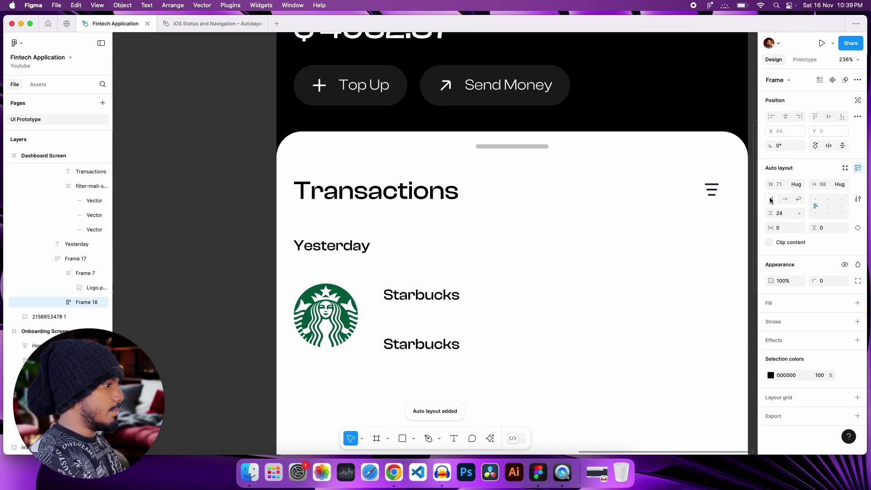
Change the lower Starbucks label to Food and Drinks
double_click(422, 343)
text(Foo)
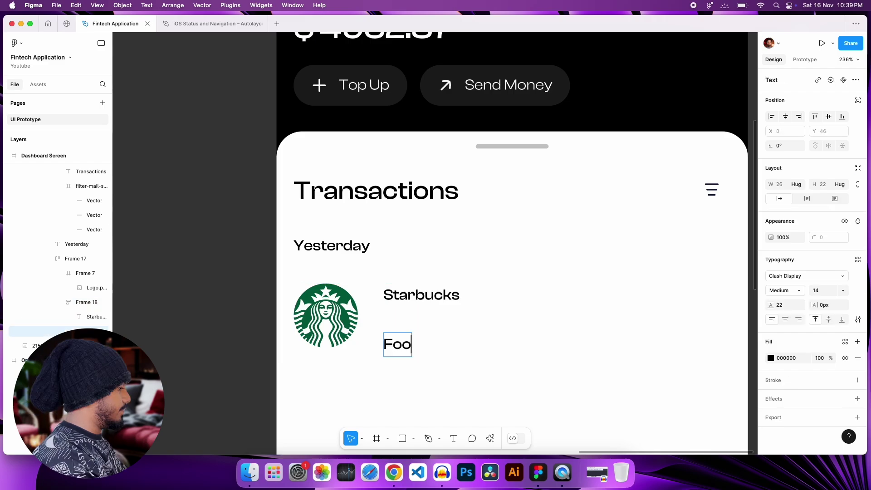
text(d and Dr)
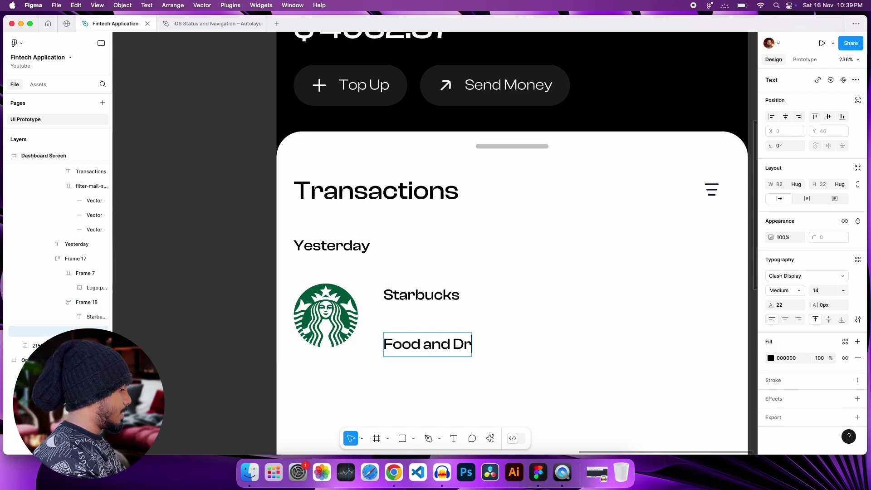
text(inks)
key(Escape)
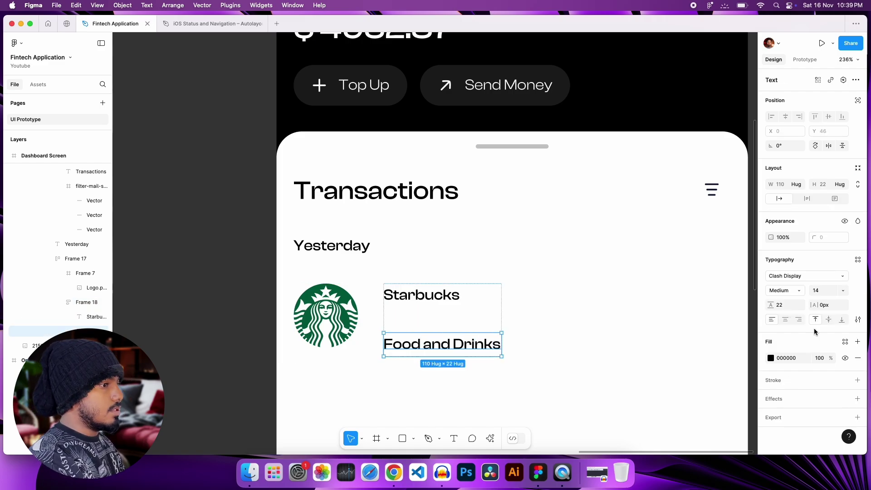
Style the Food and Drinks label as Regular, size 12, with the gray fill 989898
click(795, 293)
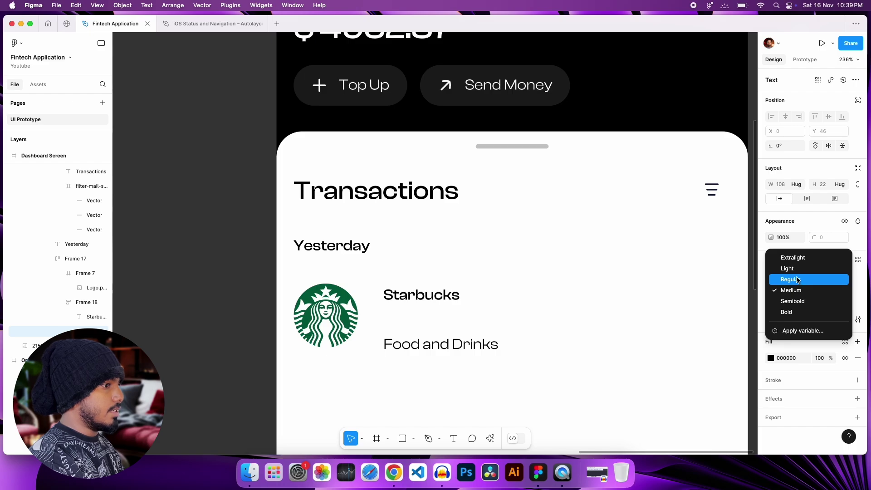
click(798, 280)
click(818, 295)
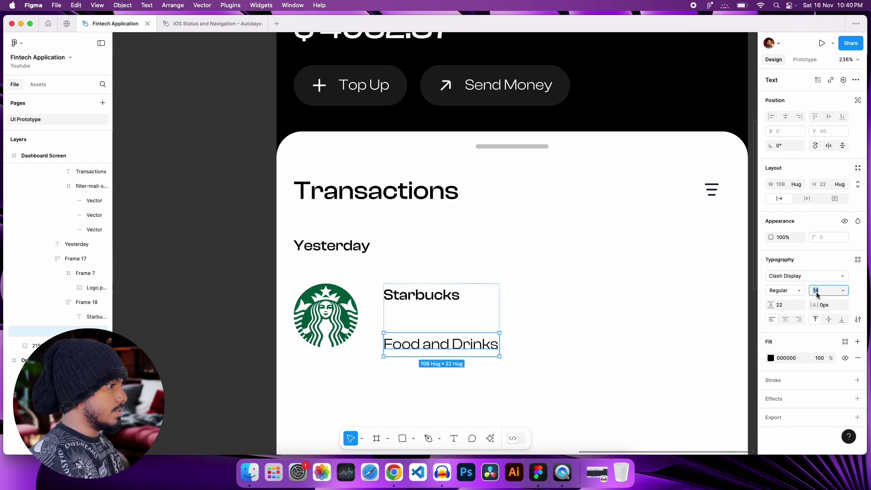
text(12)
key(Return)
click(771, 357)
drag(655, 277, 586, 270)
click(407, 280)
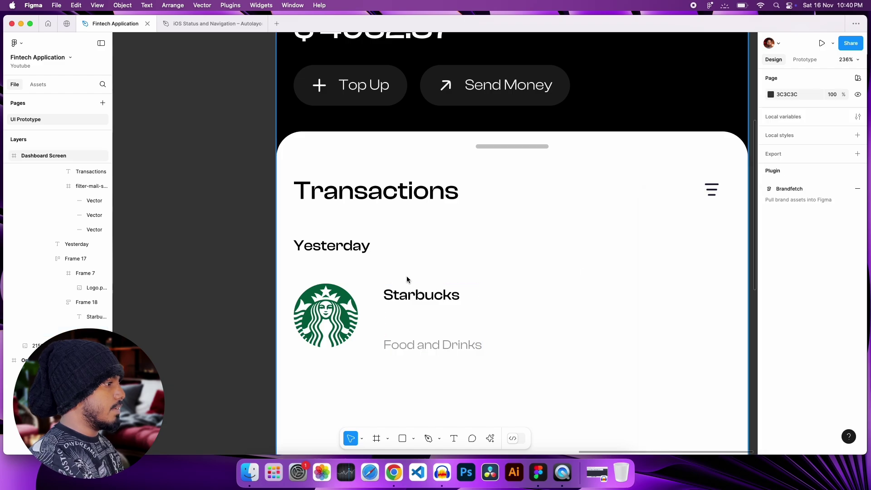
Set the vertical gap between the Starbucks and Food and Drinks labels to 4
click(414, 334)
double_click(414, 334)
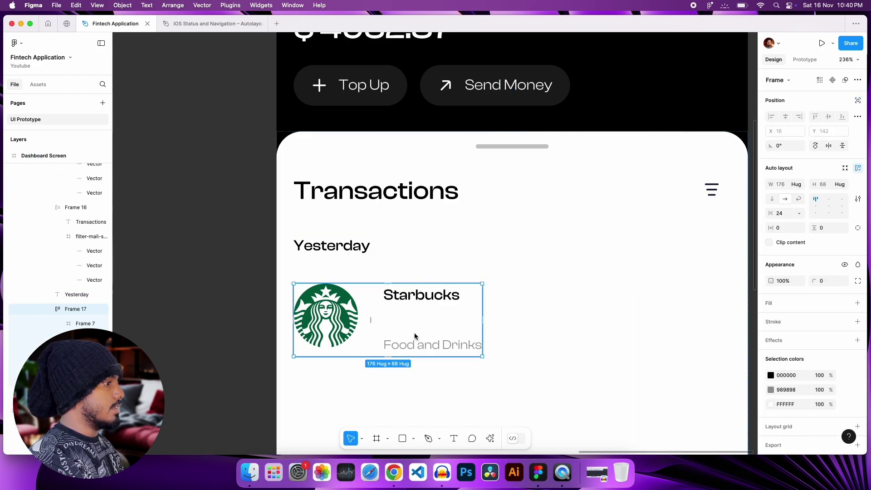
click(439, 322)
click(784, 214)
text(4)
key(Return)
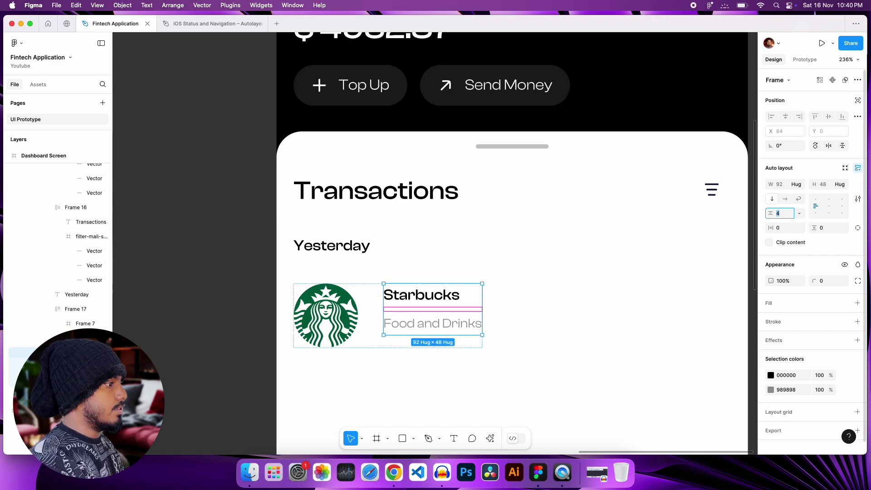
Align the contents of the Starbucks transaction row to the left and vertically centered
click(175, 282)
click(337, 321)
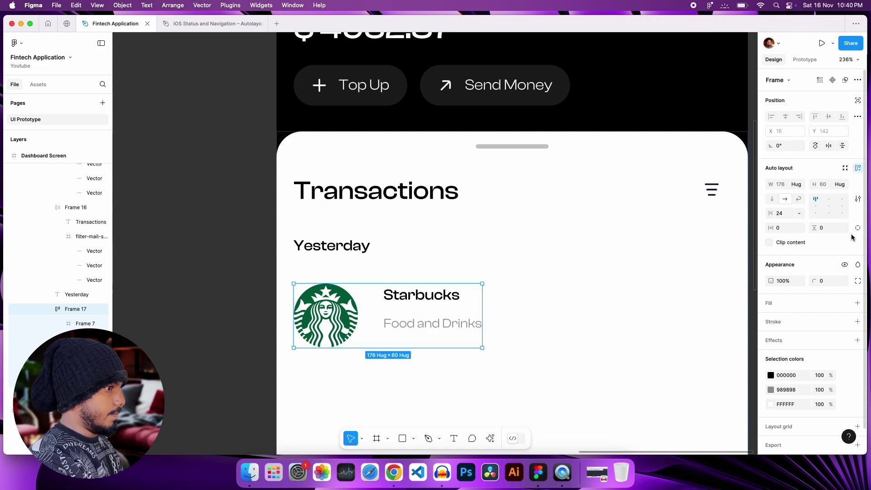
click(815, 209)
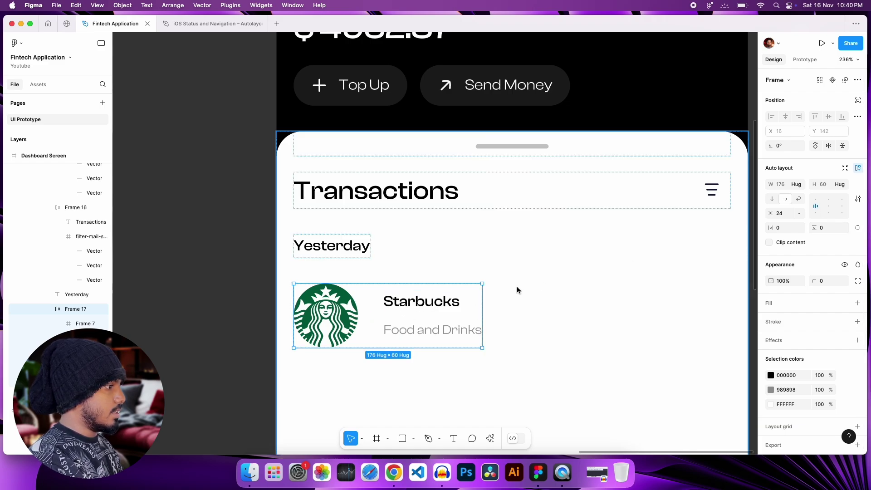
Compare the label spacing with the reference mockup and set the gap between the two stacked labels to 0
scroll(336, 314, down, 5)
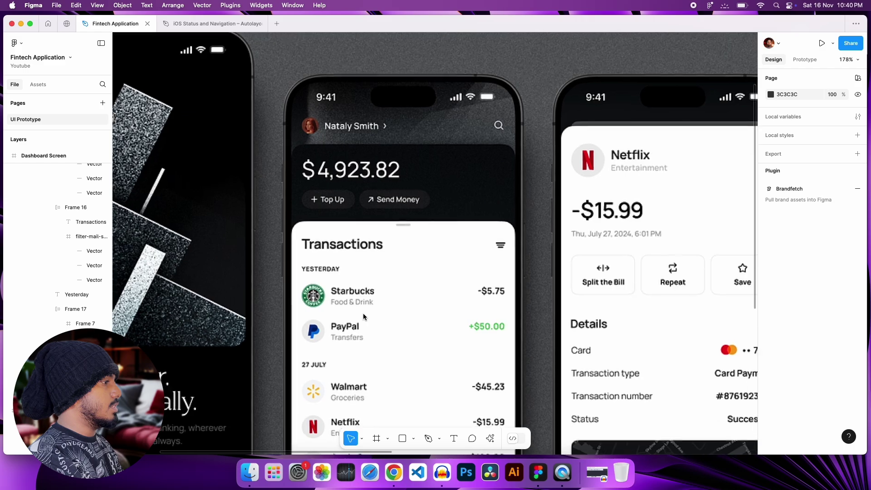
scroll(344, 298, up, 5)
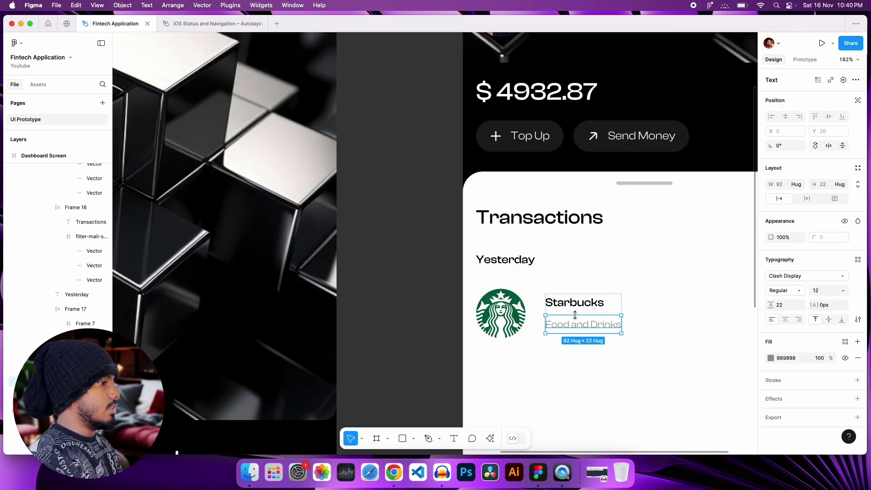
key(Escape)
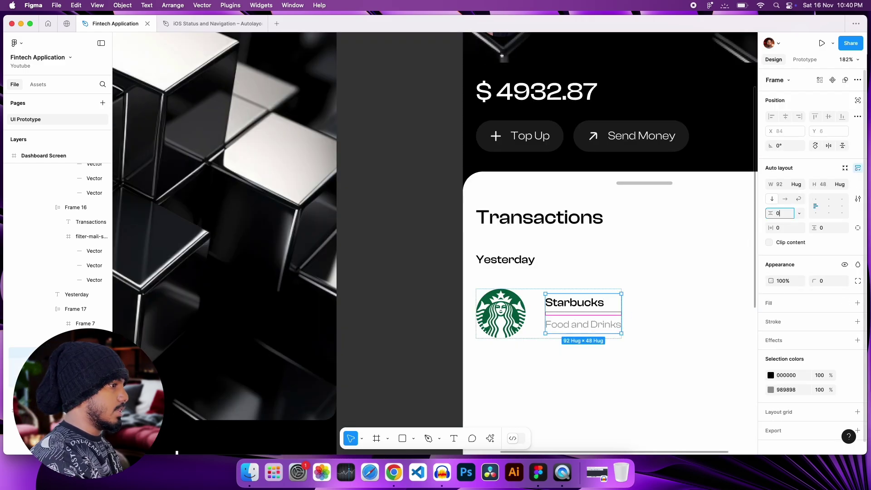
Set the horizontal gap between the Starbucks logo and its labels to 14
click(594, 315)
click(594, 315)
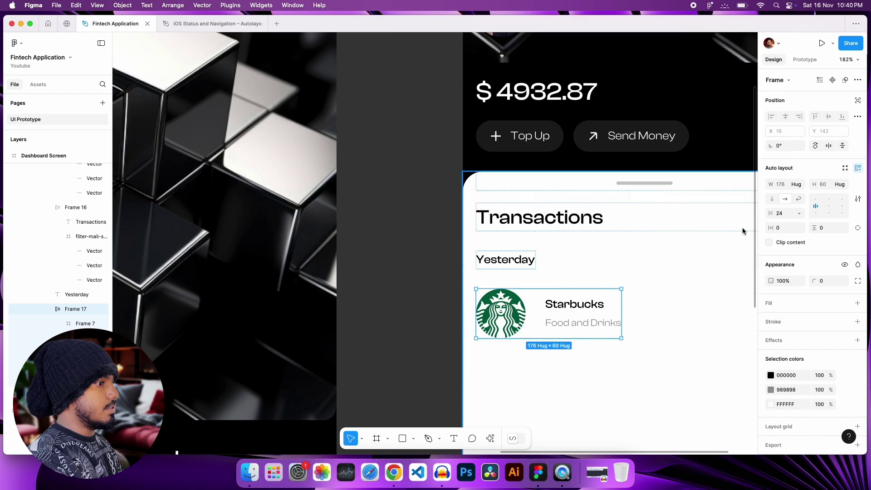
click(779, 213)
text(14)
key(Return)
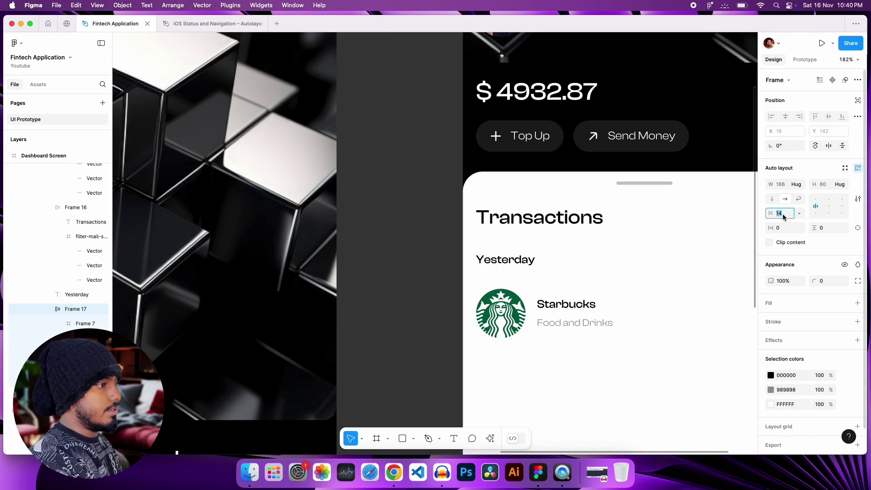
click(444, 268)
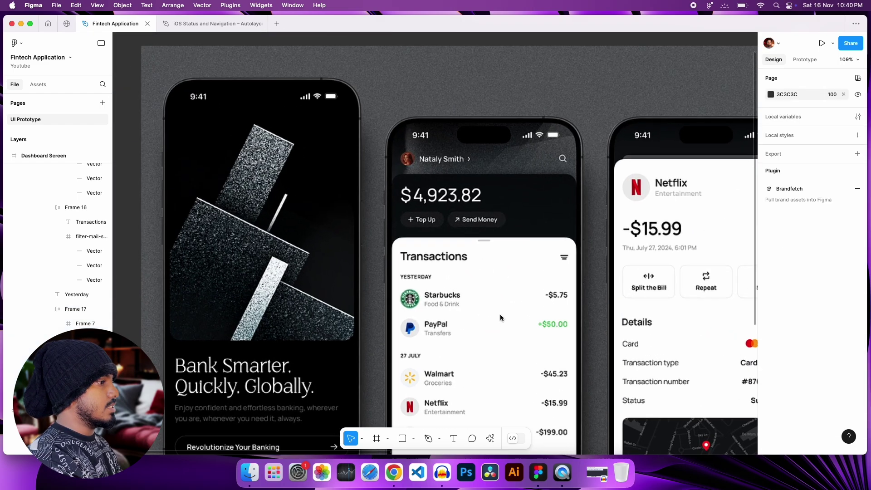
Paste a copy of the Starbucks label into the Transactions sheet below the Starbucks row
scroll(500, 314, up, 5)
scroll(667, 321, right, 15)
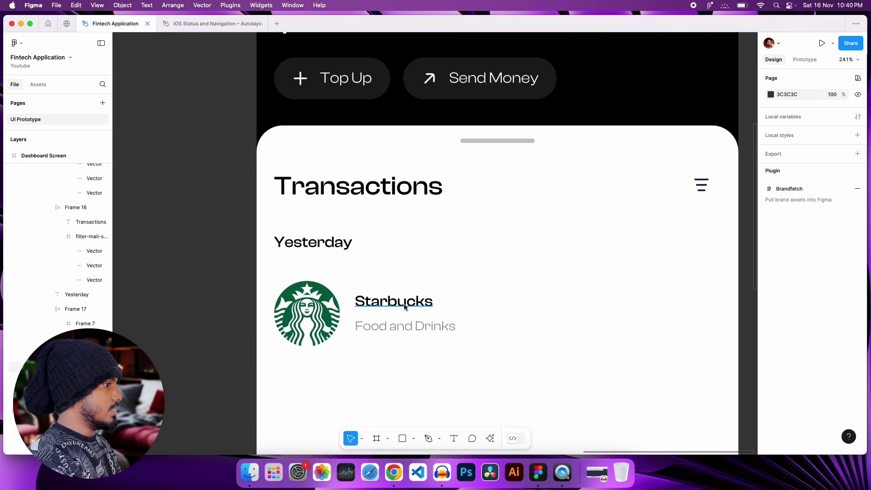
click(406, 311)
key(Escape)
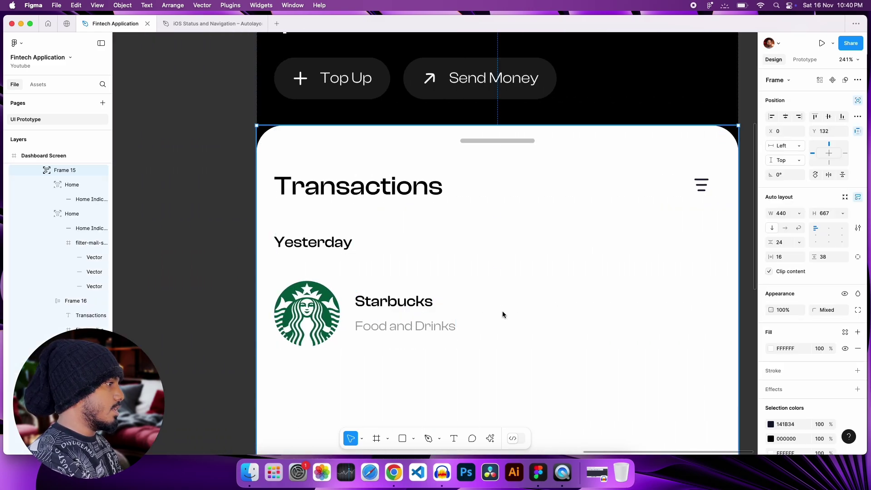
key(Escape)
click(507, 341)
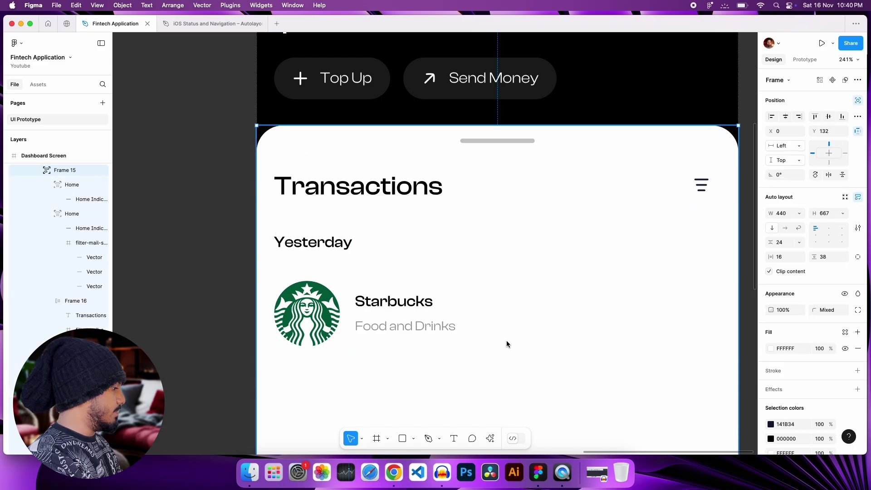
key(ctrl+v)
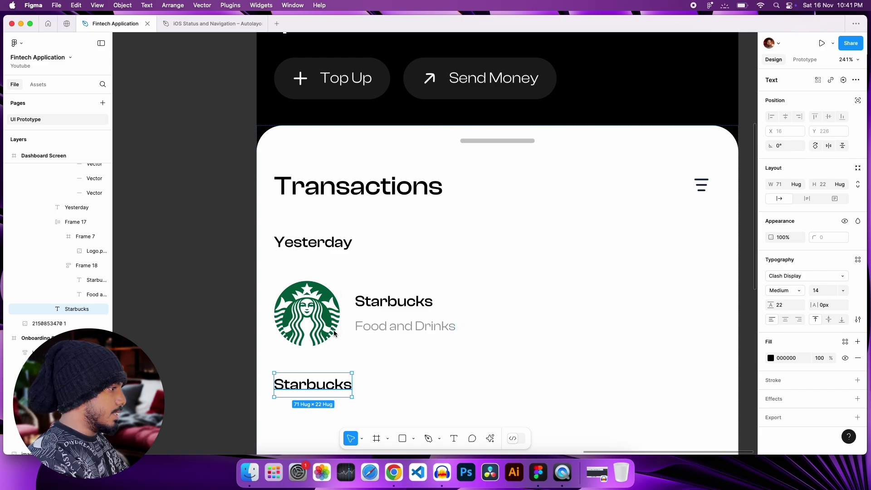
Wrap the Starbucks row and the pasted label together in one auto layout frame
shift+click(337, 312)
key(shift+a)
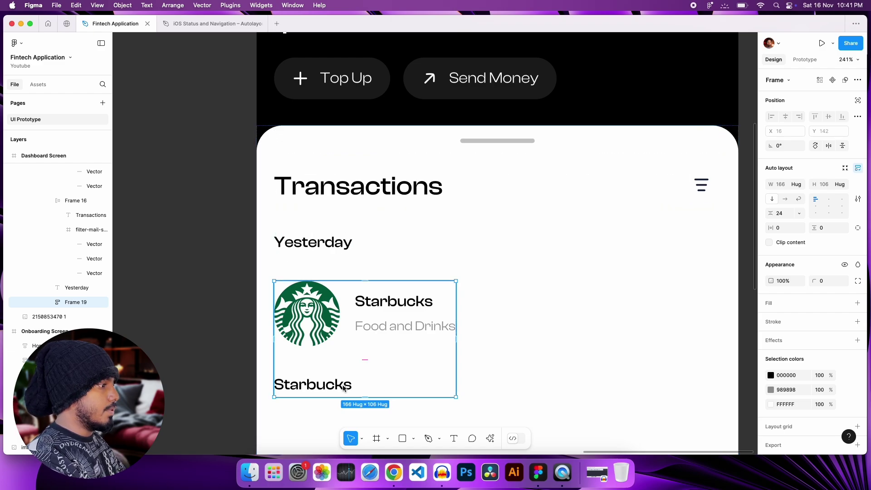
scroll(343, 387, down, 5)
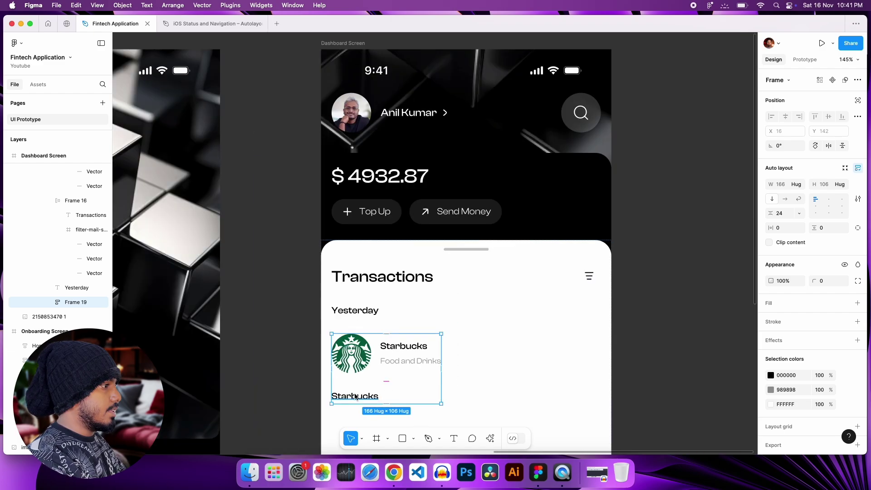
Change the text of the pasted Starbucks label to $244.89
double_click(390, 178)
key(Escape)
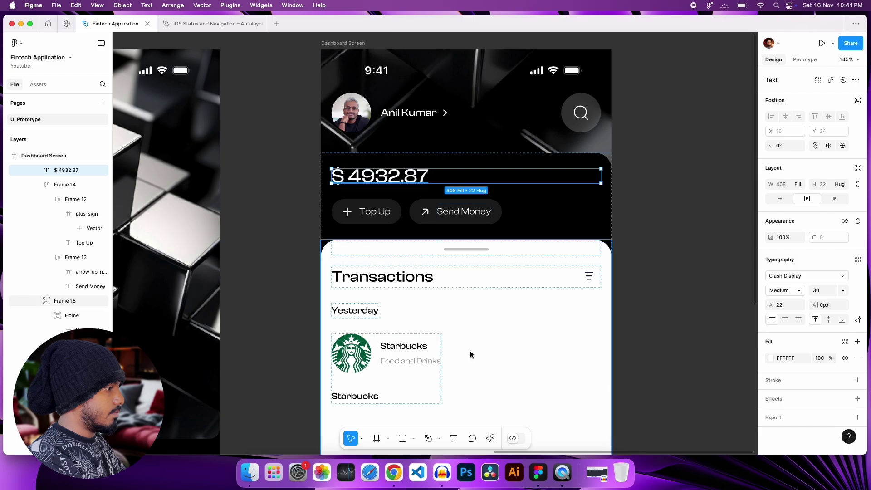
double_click(370, 399)
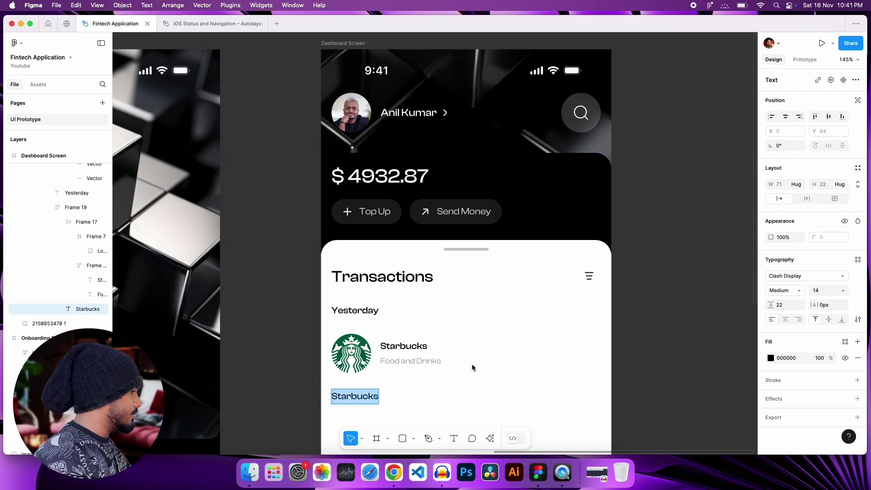
text(%)
key(BackSpace)
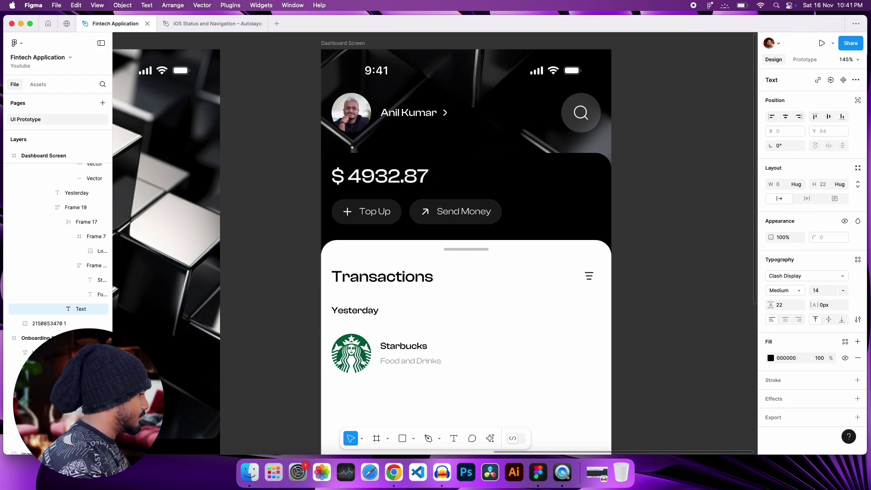
text($244)
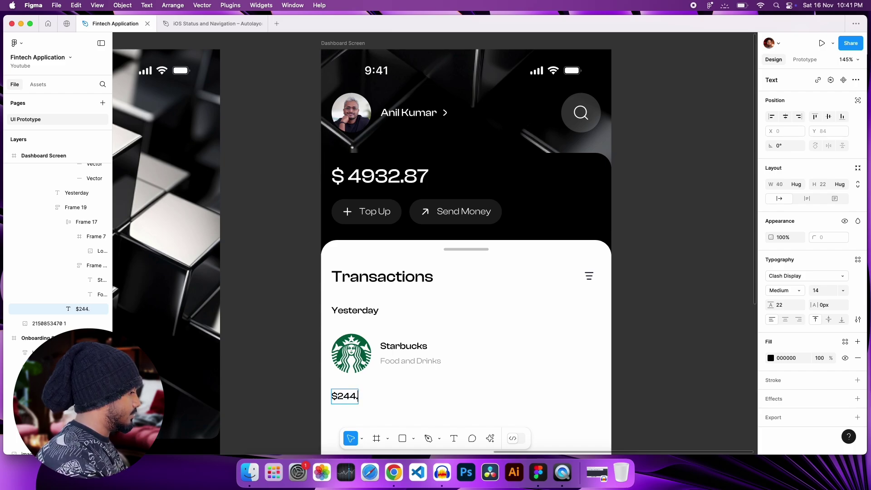
text(.89)
key(Escape)
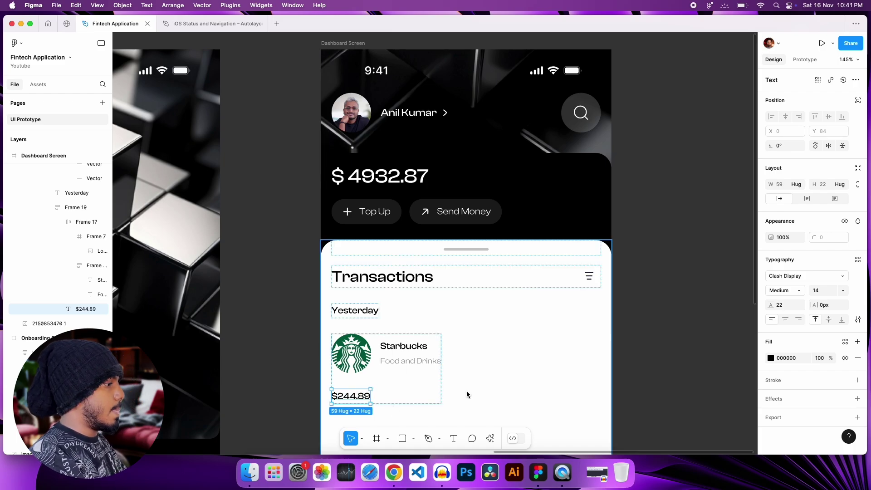
Make the frame around the Starbucks row and the $244.89 amount fill its container's width and flow horizontally
key(Escape)
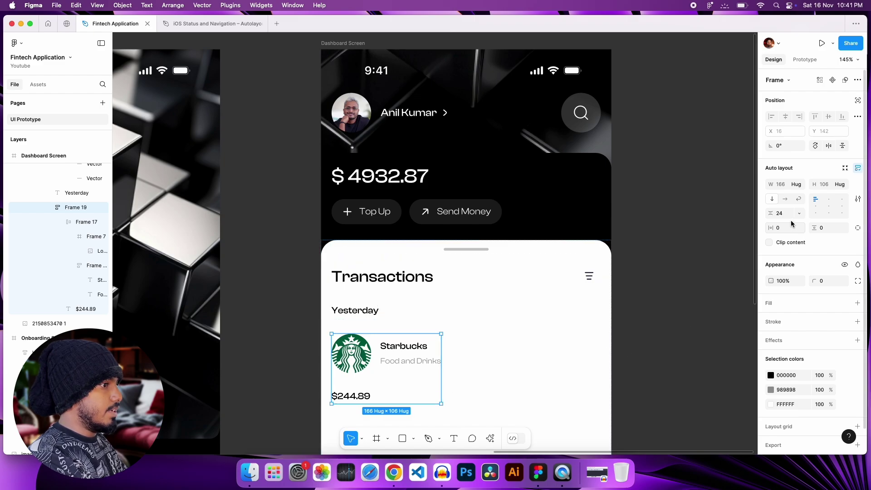
click(800, 187)
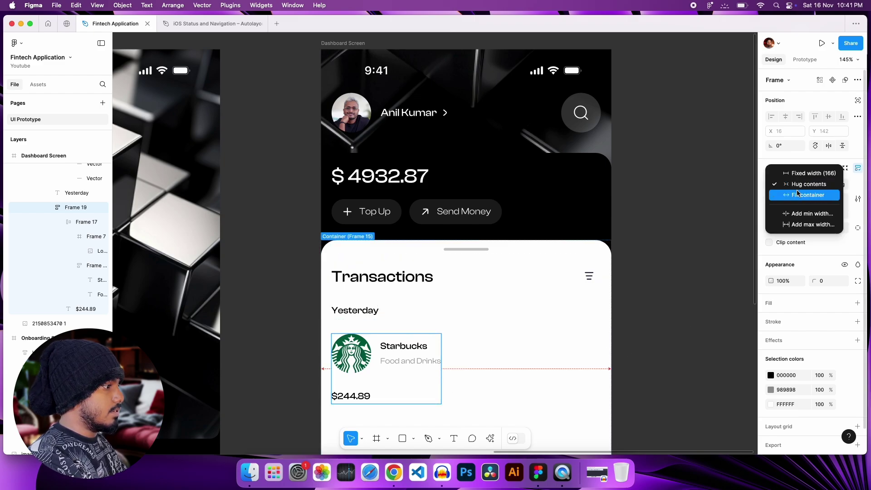
click(790, 201)
click(787, 200)
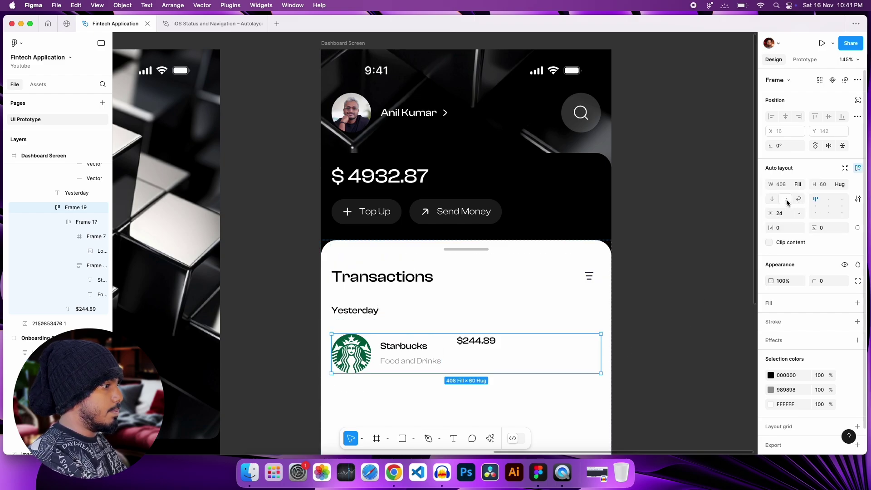
Align the contents of the Starbucks row with its amount to the left and vertically centered
scroll(534, 332, up, 5)
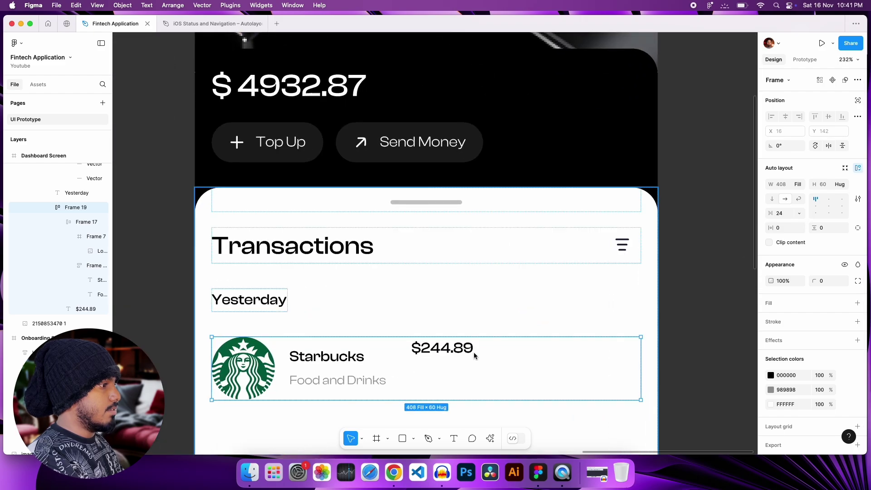
click(817, 207)
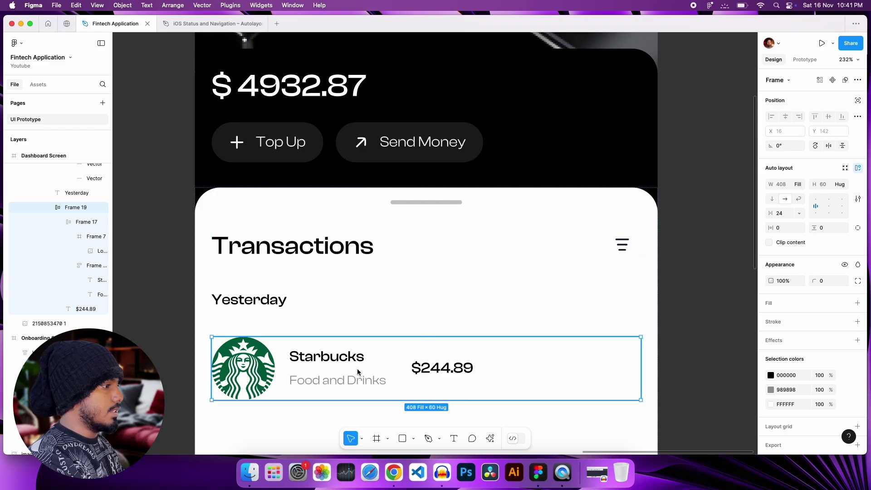
click(817, 201)
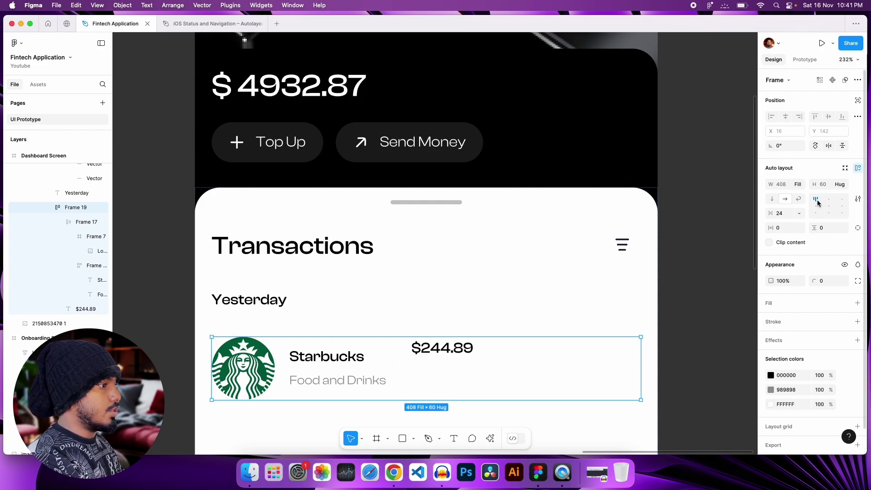
click(815, 206)
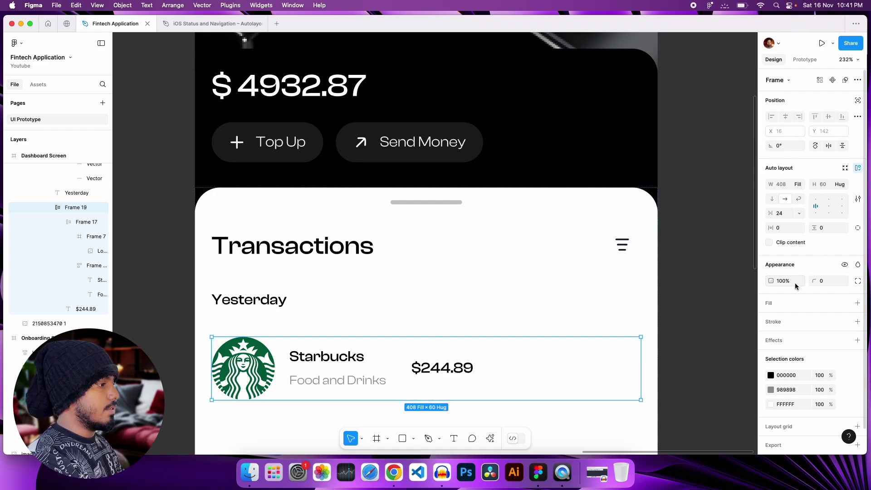
Try an Auto horizontal gap between the Starbucks details and the $244.89 amount, and undo it
click(288, 371)
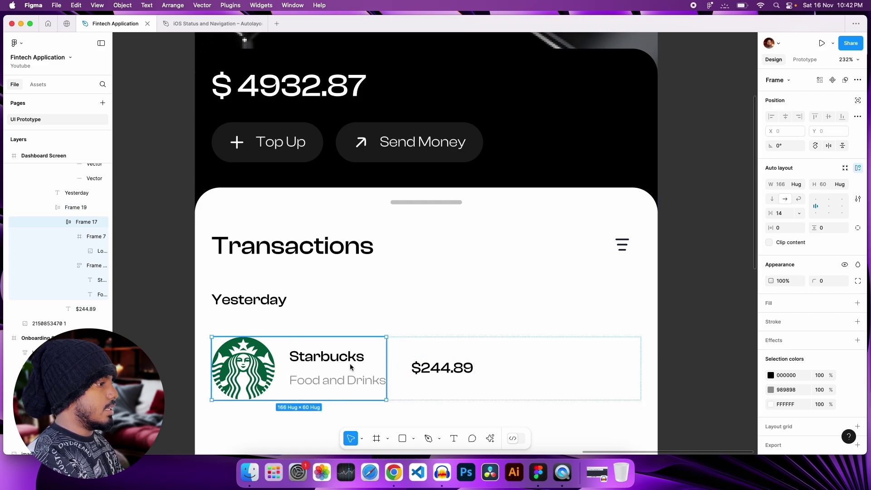
click(423, 371)
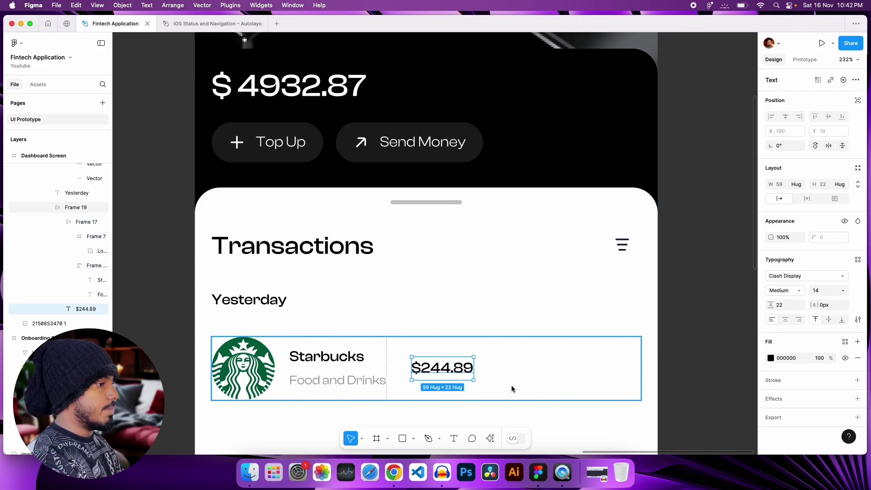
click(538, 370)
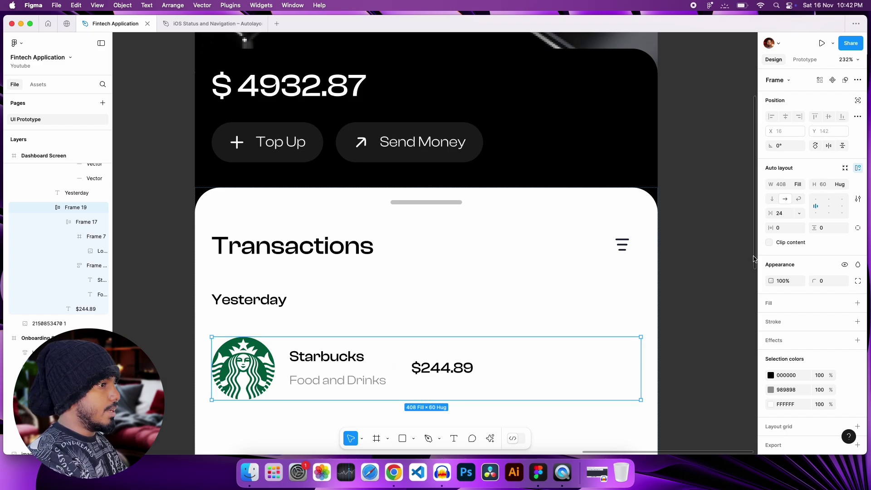
click(800, 214)
click(783, 210)
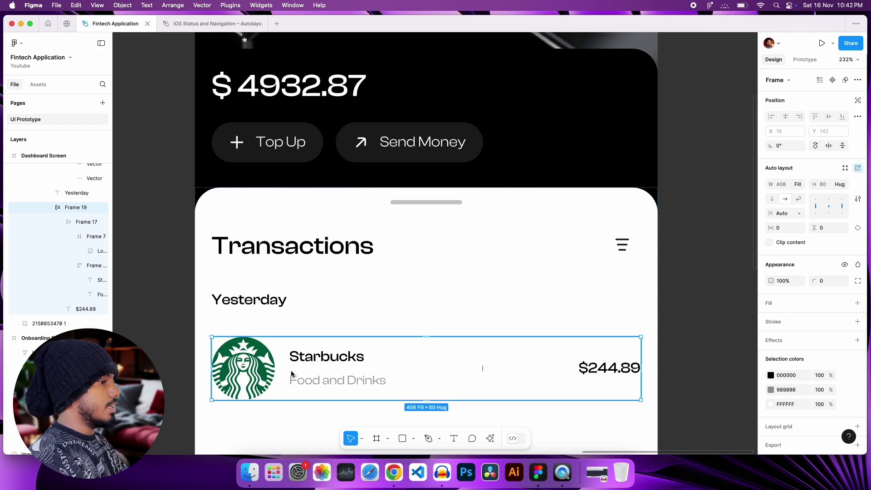
click(618, 368)
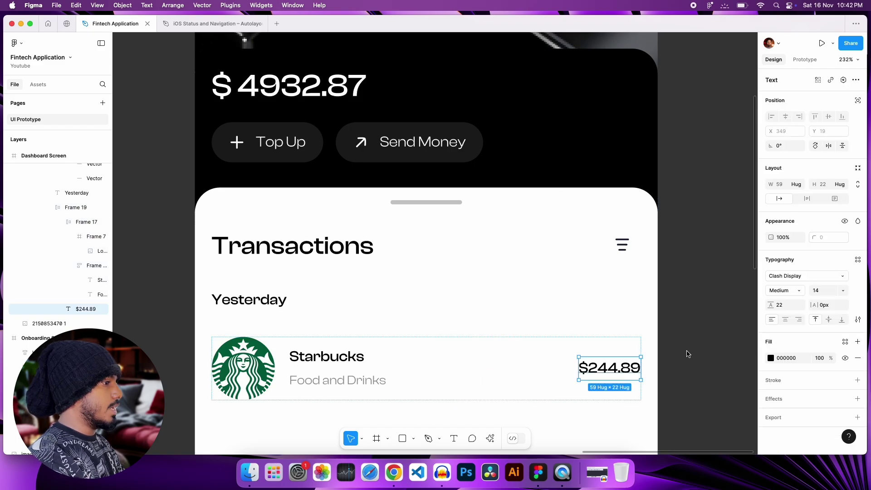
key(Escape)
key(super+z)
Duplicate the $244.89 amount inside the Starbucks row and set the row's horizontal gap to Auto
click(462, 376)
alt+drag(462, 375, 567, 373)
key(Escape)
click(781, 215)
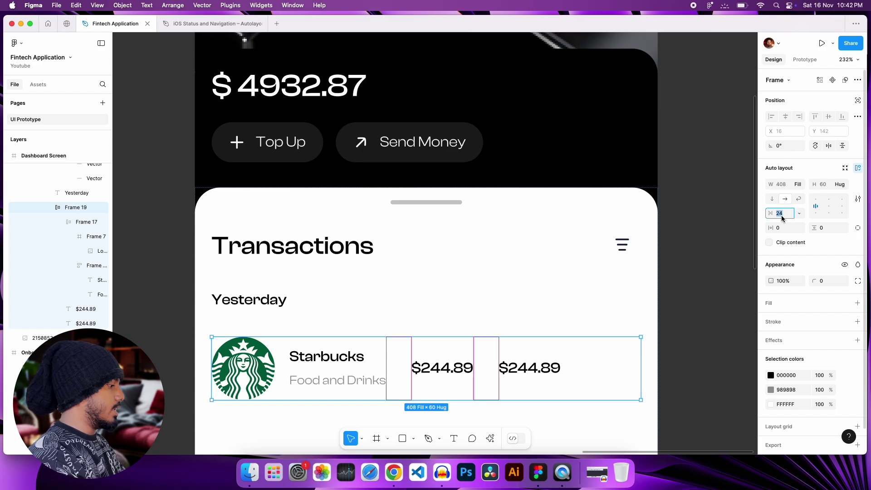
text(auto)
Delete the duplicate $244.89 amount at the far end of the Starbucks row
click(588, 371)
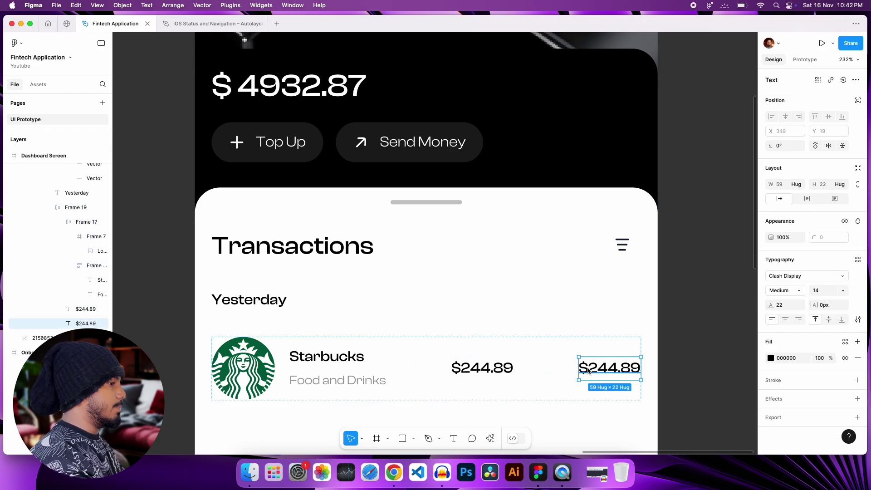
key(Delete)
scroll(685, 379, down, 10)
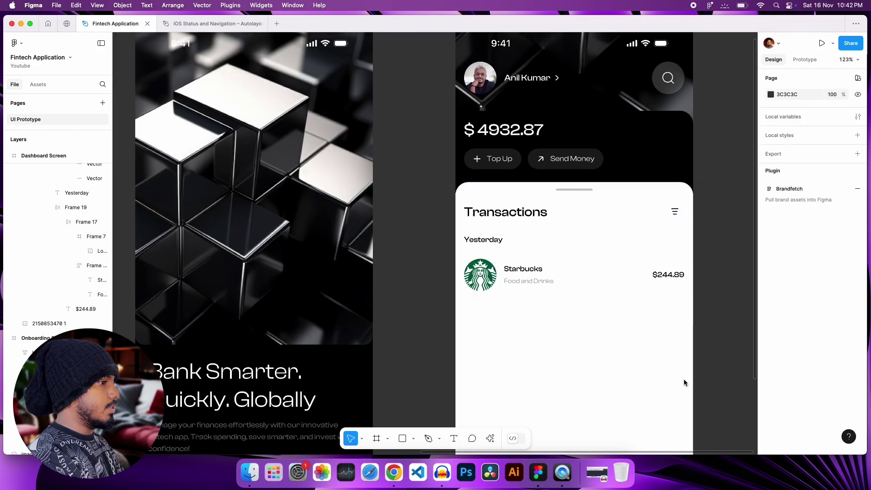
Compare the transaction list with the reference mockup and duplicate the whole Starbucks row below the original
scroll(564, 374, left, 3)
scroll(288, 323, up, 5)
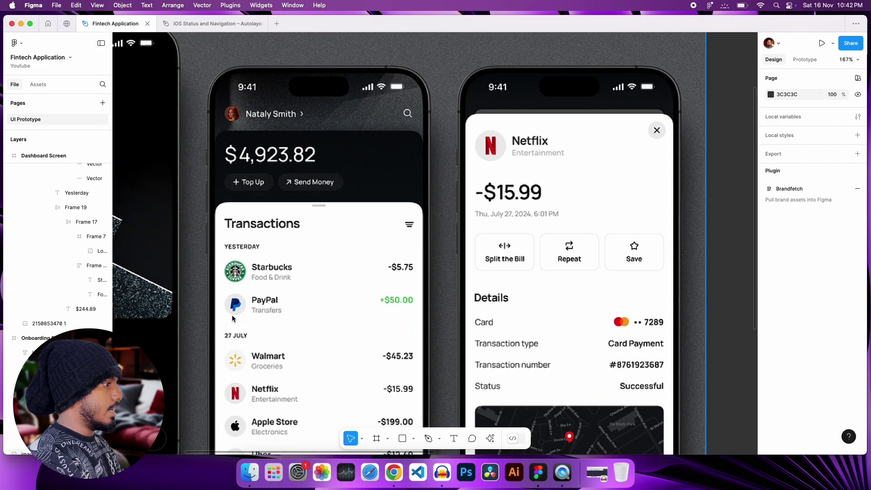
scroll(249, 308, right, 10)
scroll(581, 345, right, 5)
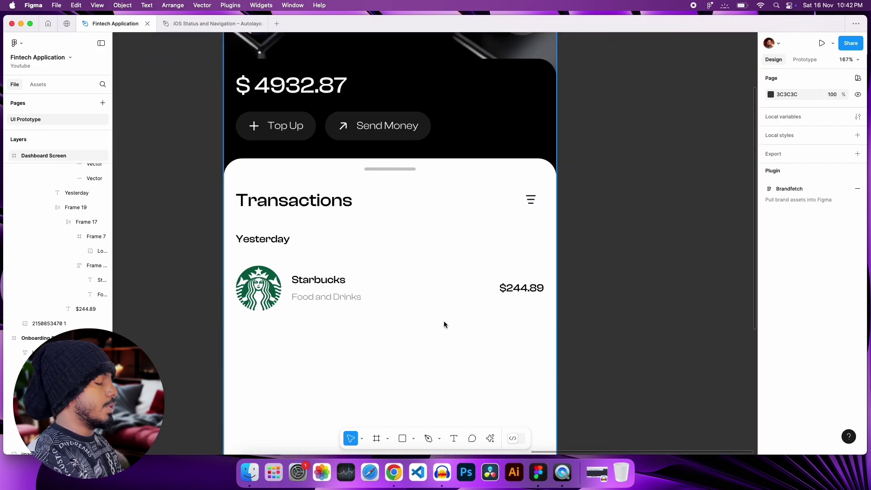
click(331, 291)
click(328, 291)
click(328, 290)
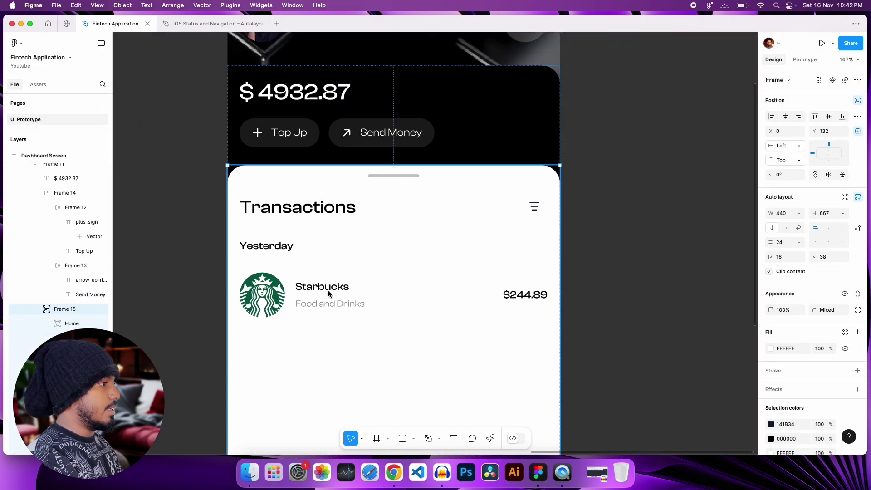
key(super+d)
click(600, 349)
Combine the two Starbucks rows in a vertical auto layout with a gap of 16
scroll(558, 365, up, 3)
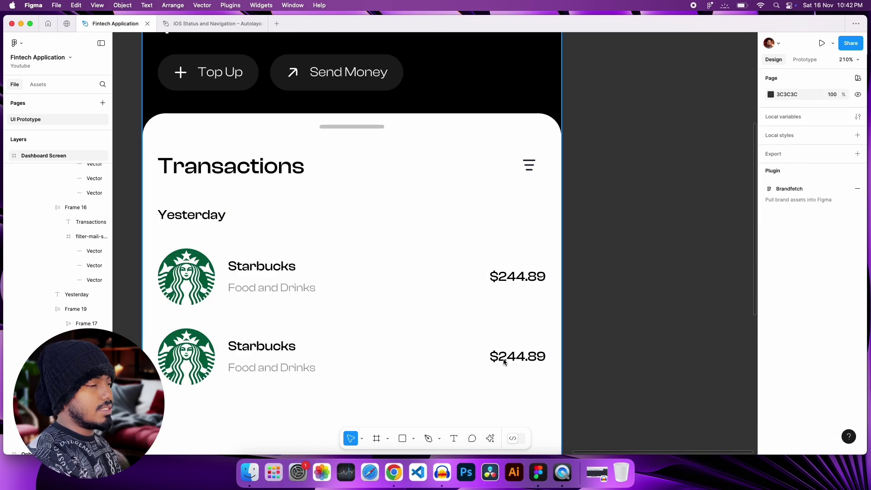
click(442, 362)
click(442, 361)
click(442, 361)
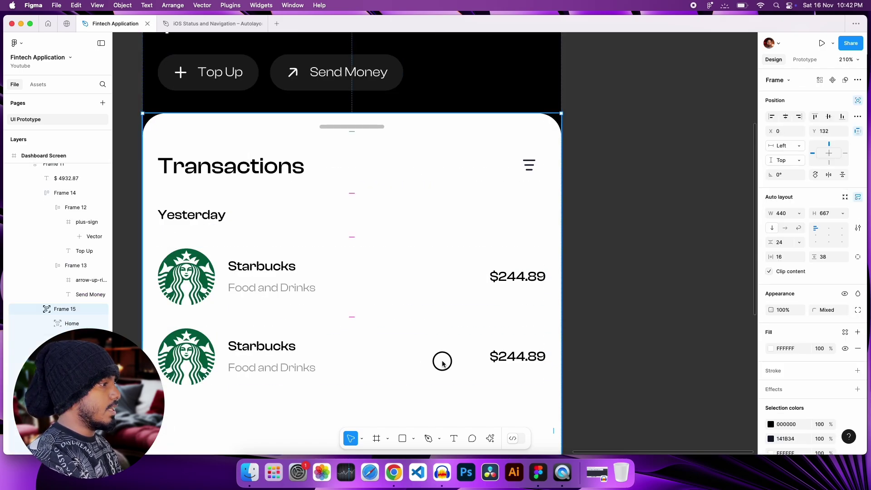
shift+click(415, 300)
key(shift+a)
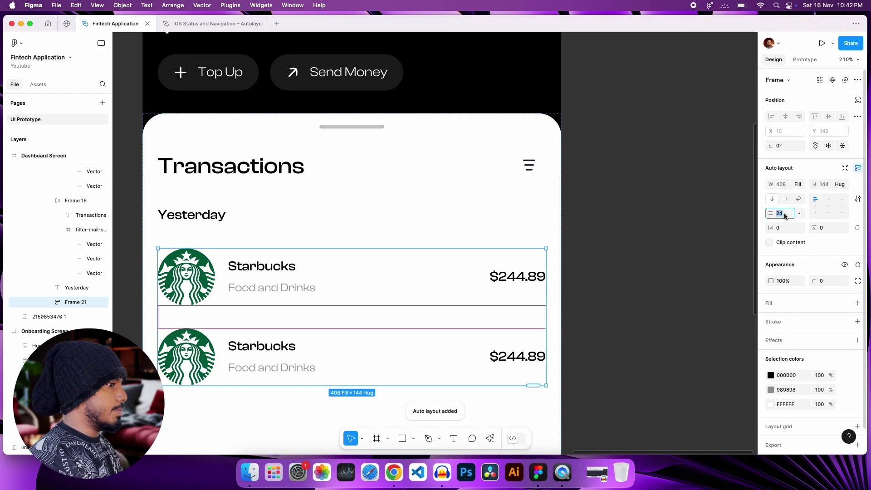
text(16)
key(Return)
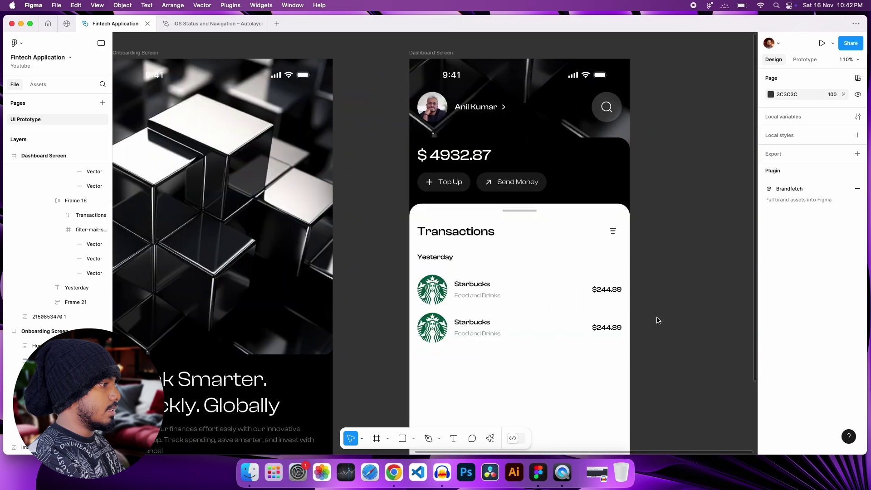
Delete the Starbucks logo image from the second transaction row
scroll(657, 320, up, 3)
click(367, 329)
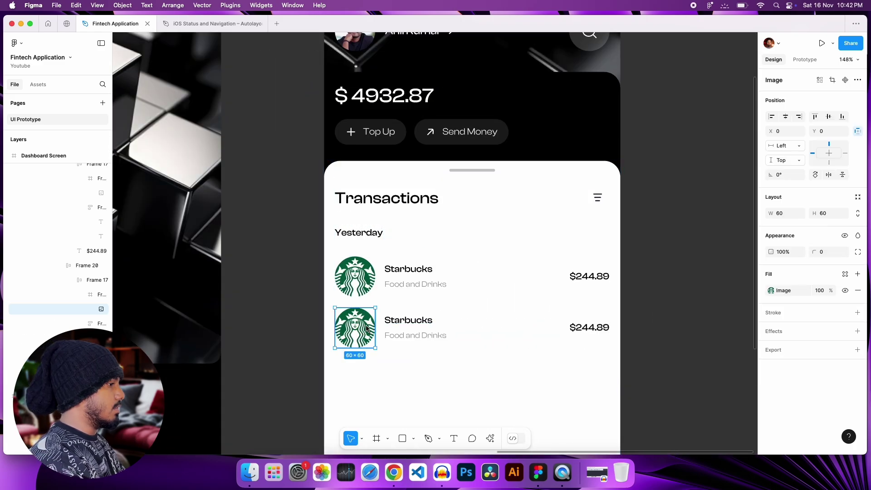
key(Delete)
Set the fill of the empty logo frame in the second transaction row to F7F7F7
click(365, 326)
click(771, 276)
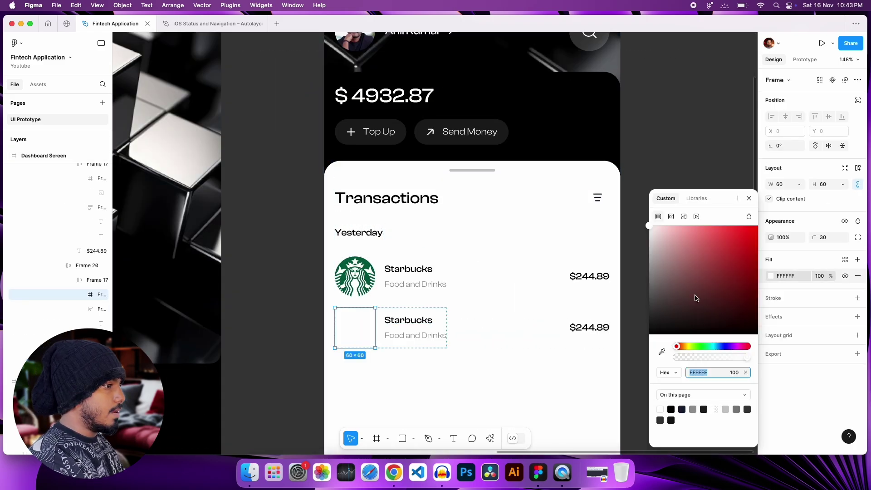
drag(666, 249, 626, 229)
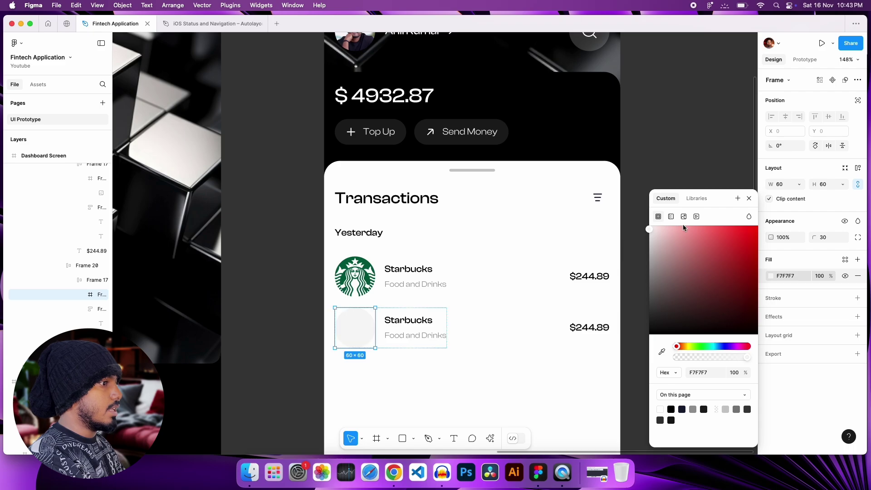
click(749, 199)
Insert the PayPal symbol logo with the Brandfetch plugin and centre it inside the second row's grey logo circle
key(super+k)
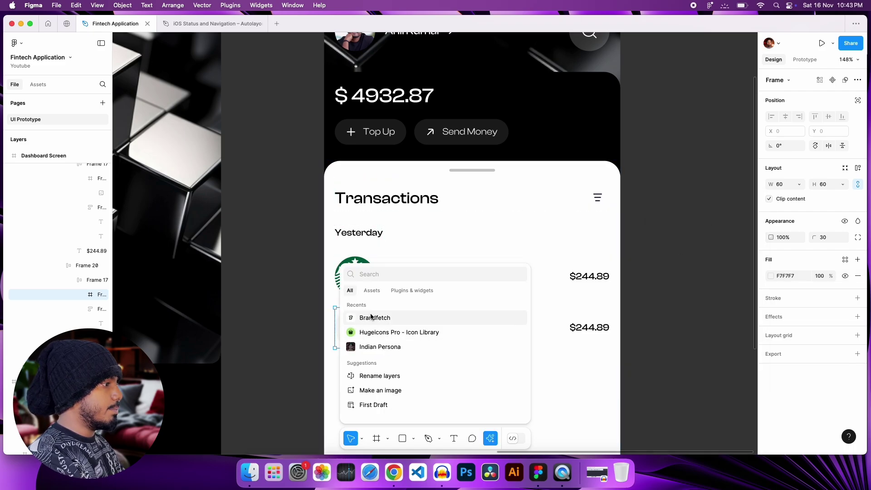
key(Return)
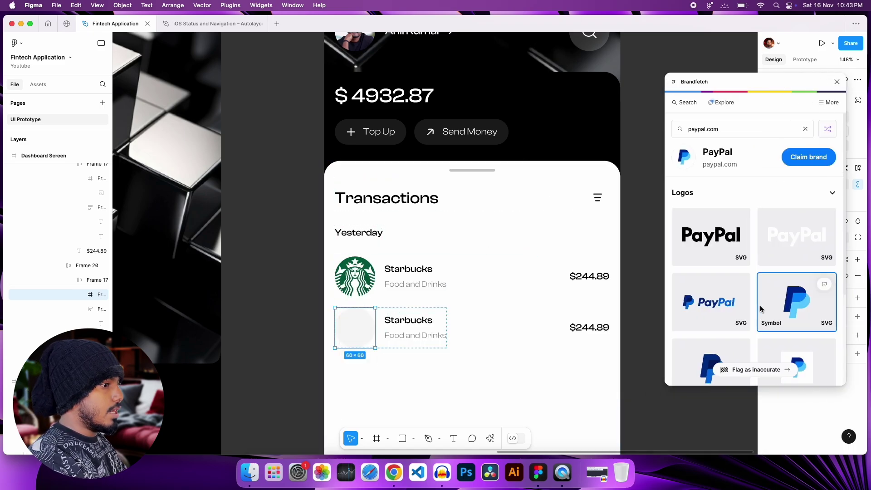
scroll(771, 299, down, 2)
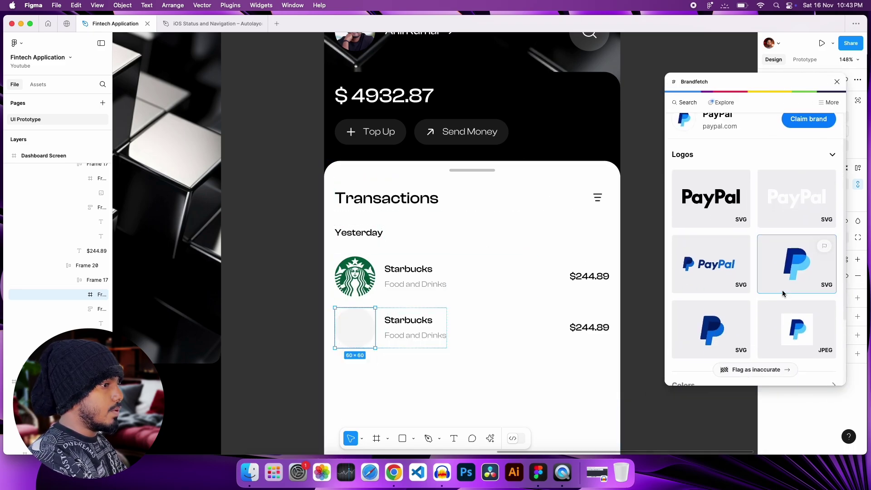
drag(782, 290, 655, 407)
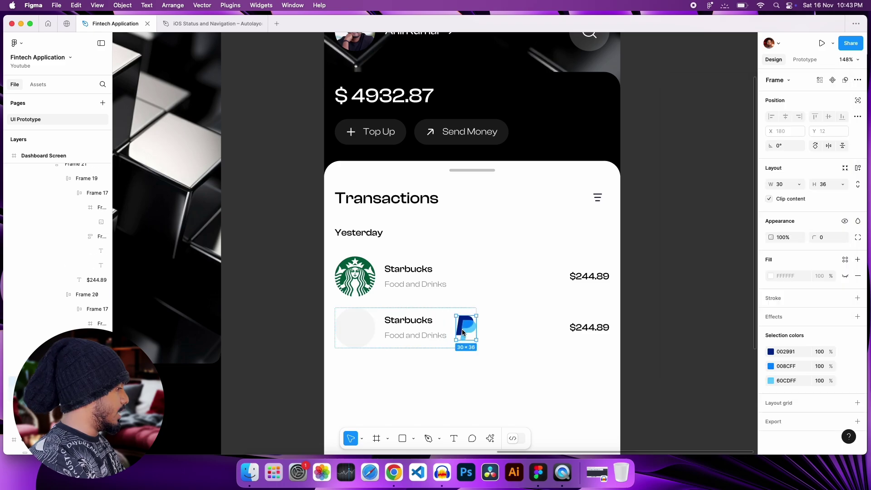
key(ctrl+z)
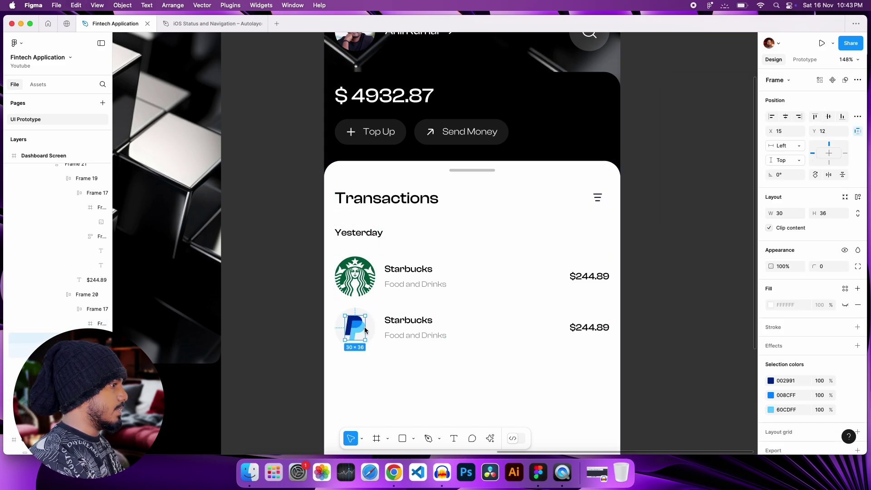
click(642, 303)
Change the second row's name to Paypal and its category to Payments
double_click(420, 320)
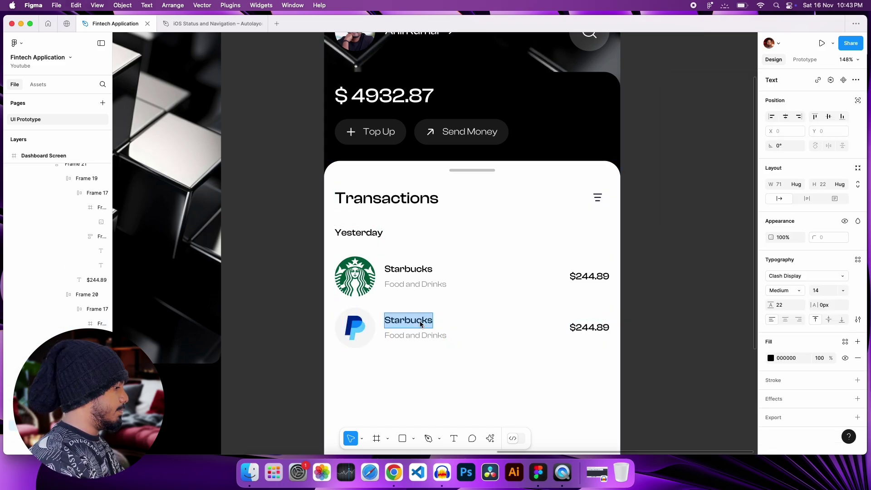
text(Paypal)
double_click(431, 337)
key(BackSpace)
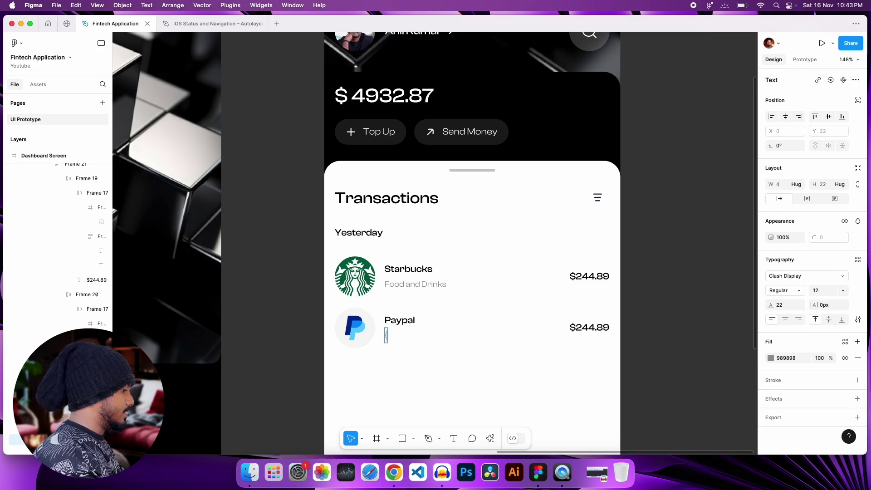
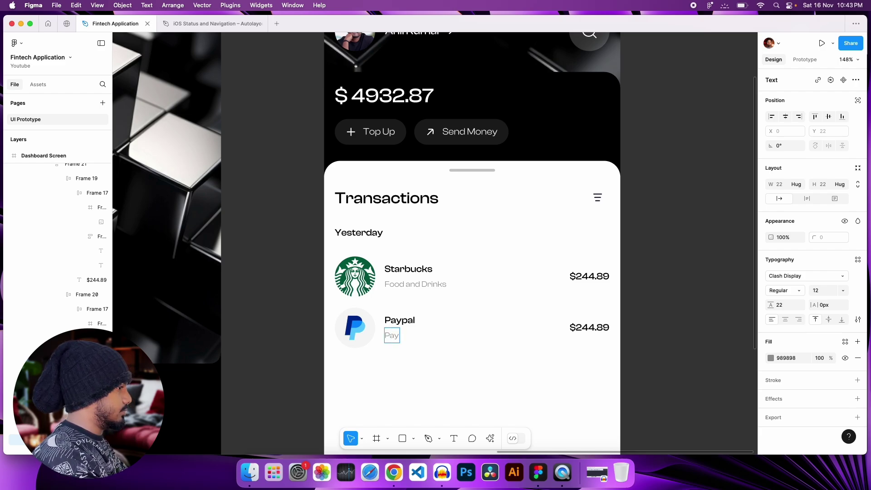
key(Escape)
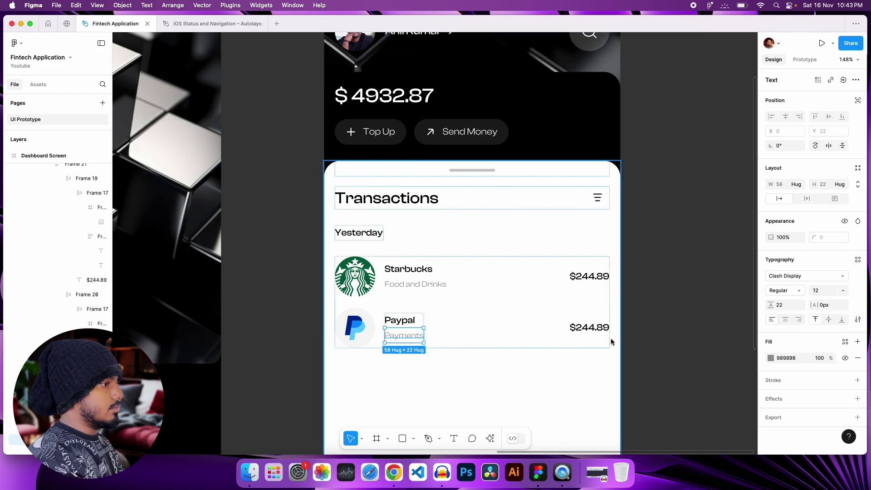
Change the amounts in both the Starbucks and Paypal rows to read "-$ 244.89"
double_click(573, 277)
key(Left)
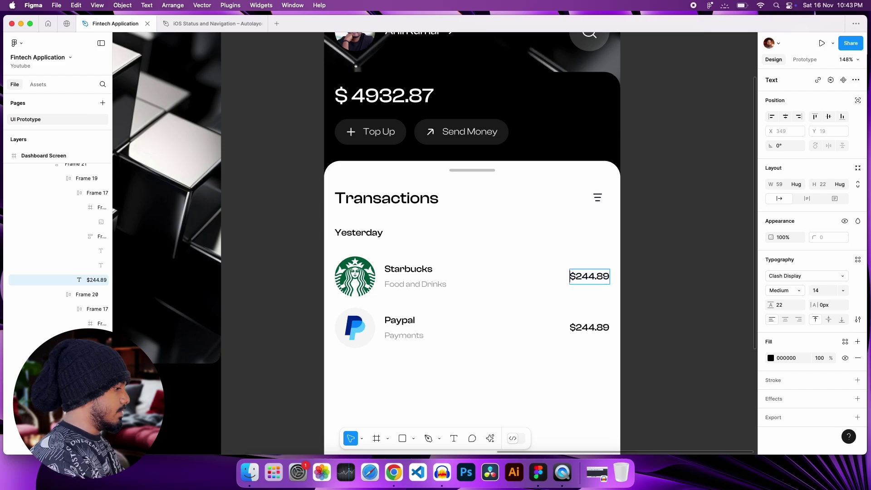
text(-)
double_click(590, 328)
key(Left)
text(-)
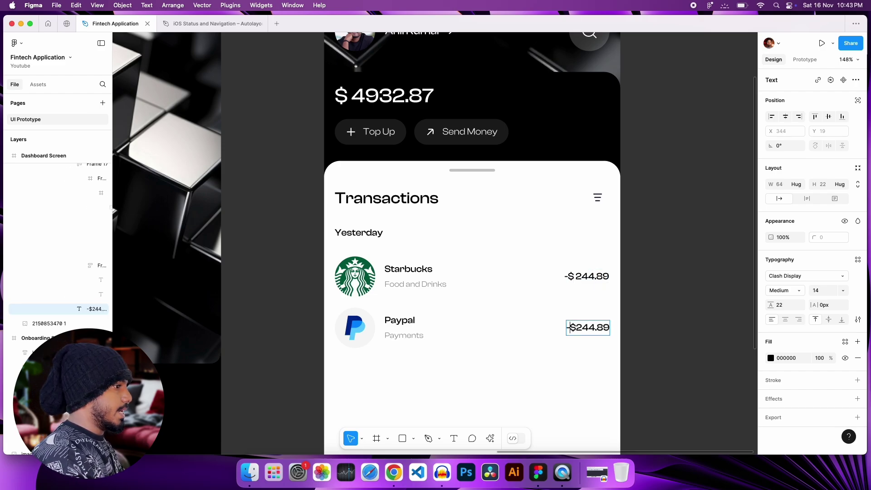
key(Right)
key(Escape)
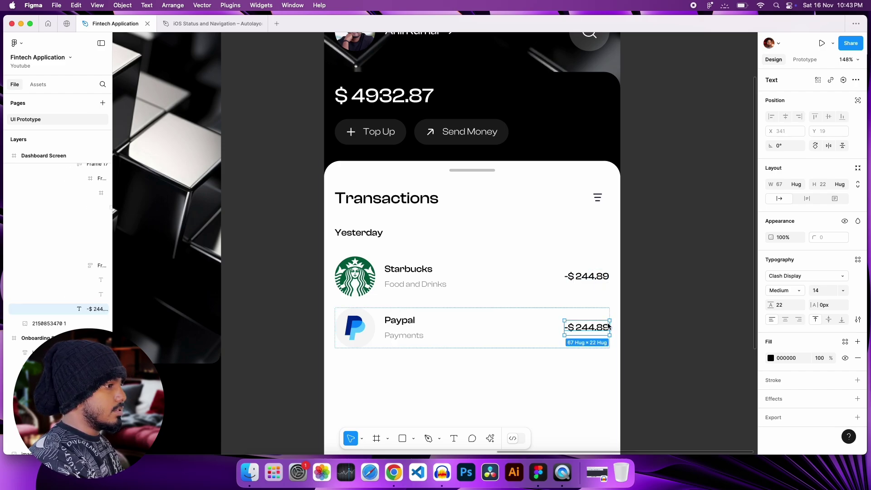
Remove the minus sign from the Paypal amount and set its text colour to green 1CA700
double_click(565, 327)
click(568, 329)
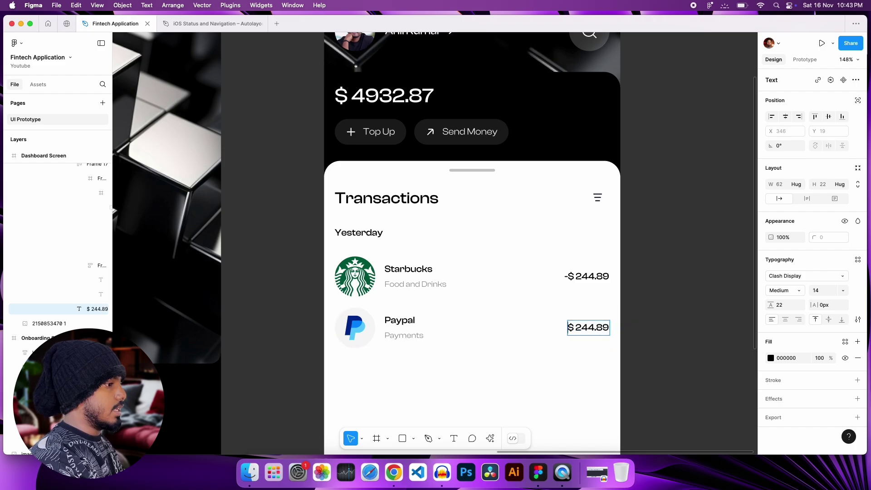
key(Escape)
click(770, 358)
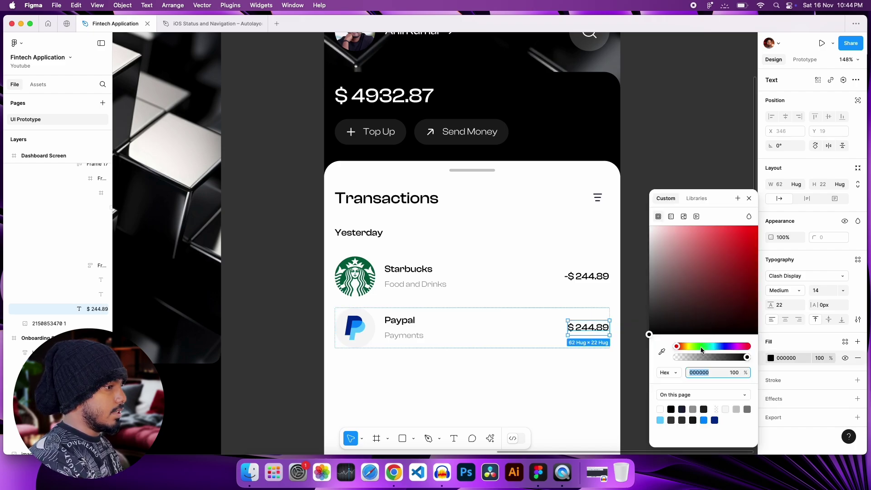
text(1CA700)
key(Return)
click(750, 199)
Check the reference mockup, then combine the Yesterday heading and transaction rows in a vertical auto layout with a gap of 20
scroll(454, 227, down, 5)
scroll(330, 300, left, 5)
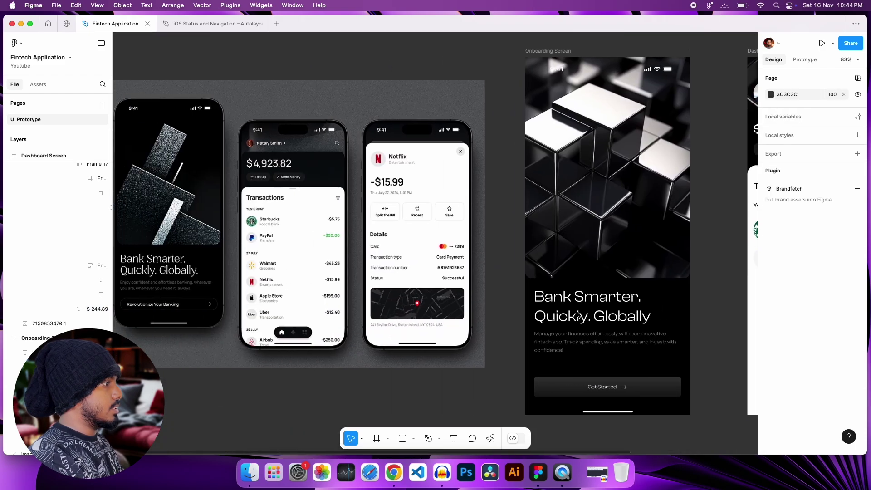
scroll(305, 271, up, 5)
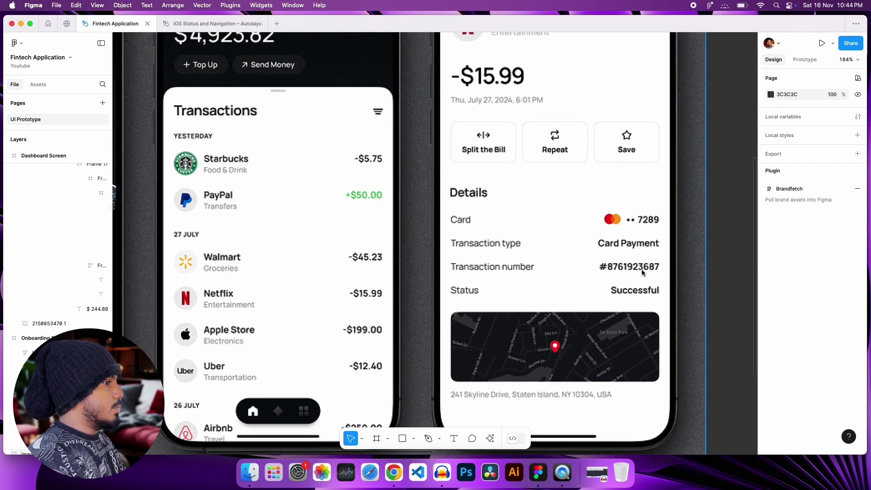
scroll(641, 268, right, 10)
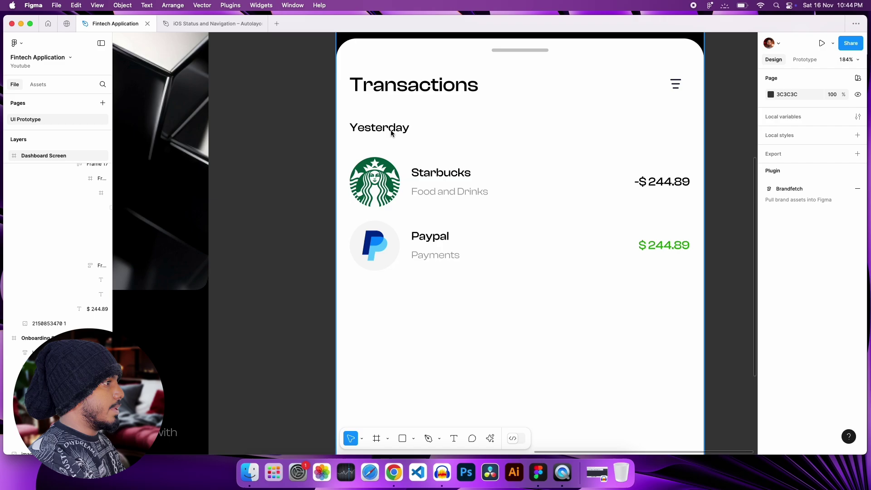
click(391, 130)
shift+click(413, 175)
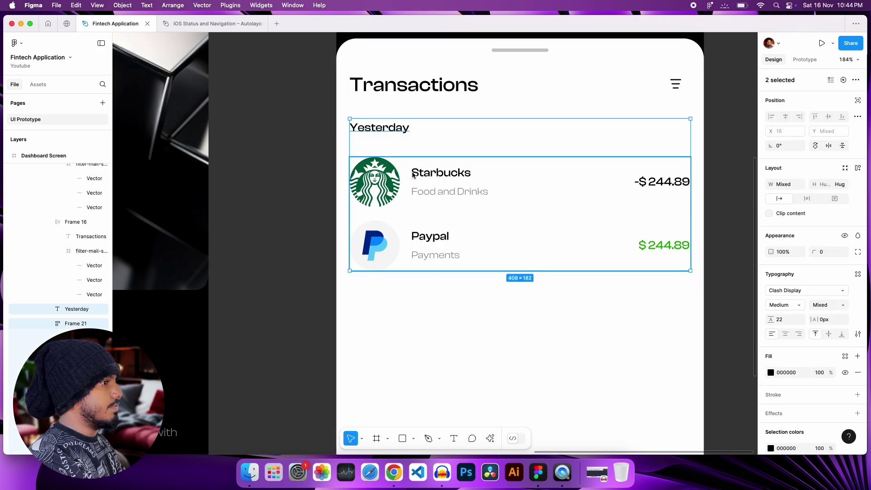
key(shift+a)
click(779, 213)
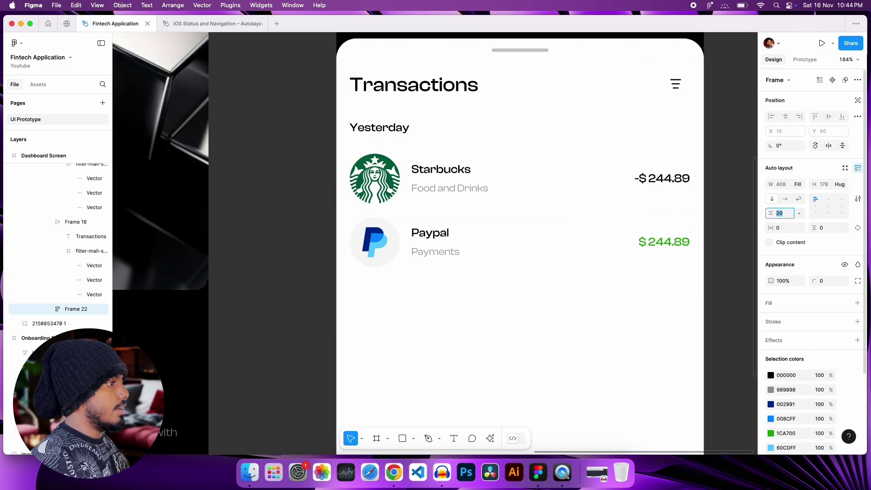
Duplicate the whole Yesterday transaction group below the original
click(572, 201)
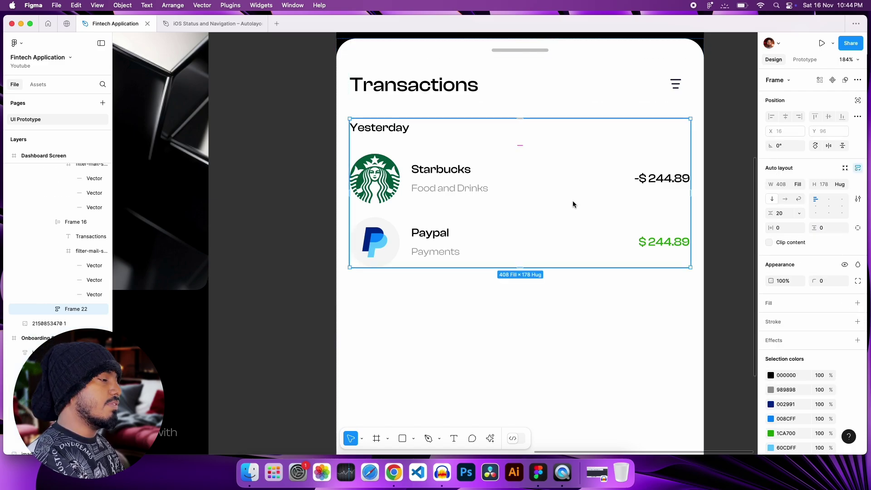
key(super+d)
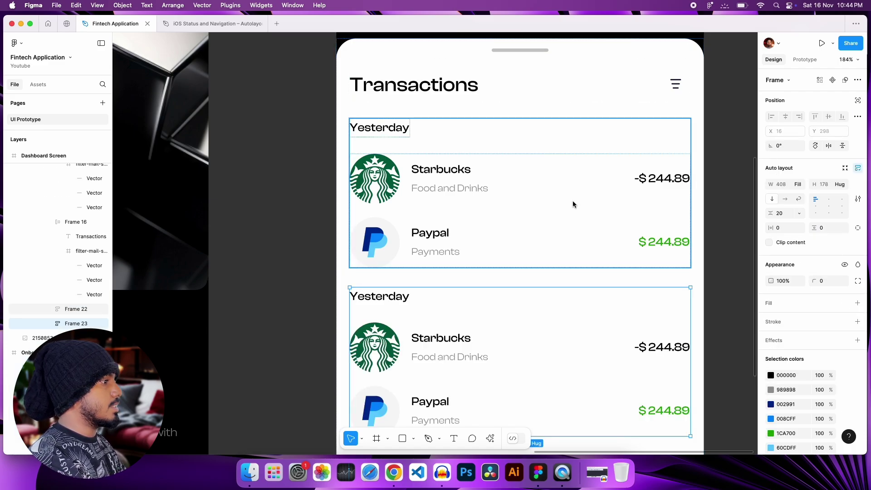
scroll(615, 273, down, 2)
click(708, 270)
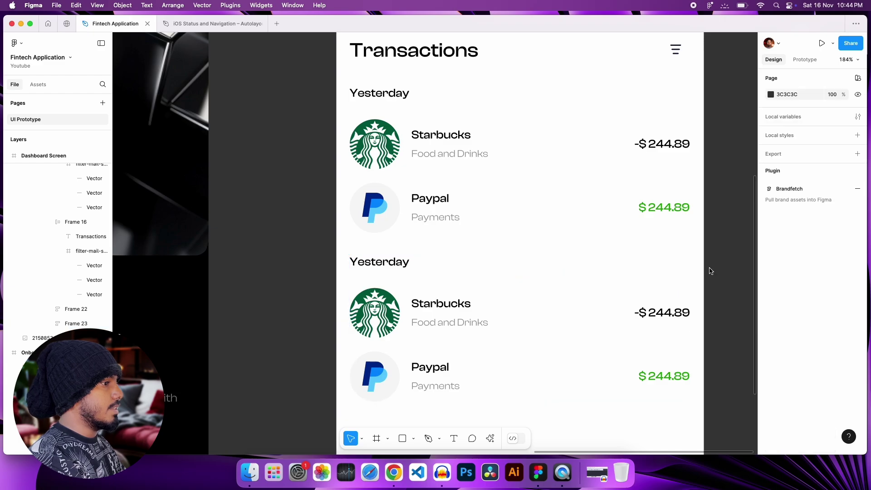
Check the date headings in the reference mockup and change the duplicated group's heading to "14 NOV 2024"
scroll(739, 317, down, 2)
scroll(739, 317, down, 2)
scroll(508, 308, up, 3)
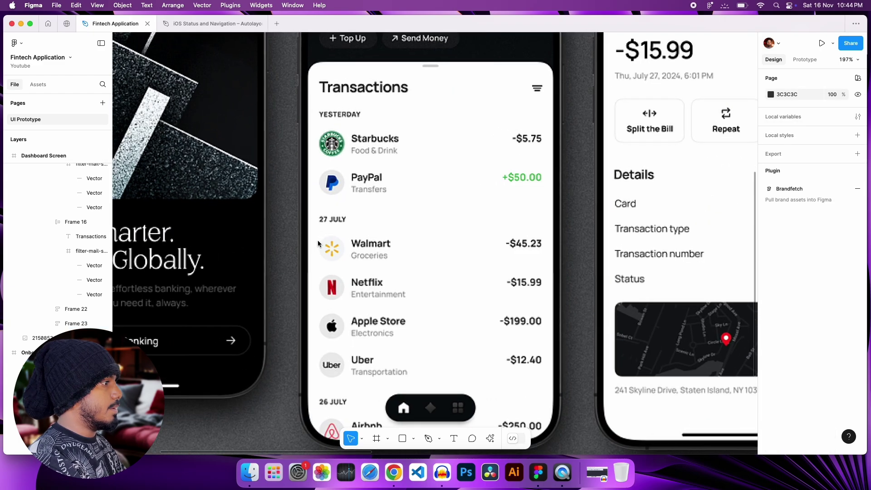
scroll(604, 232, right, 15)
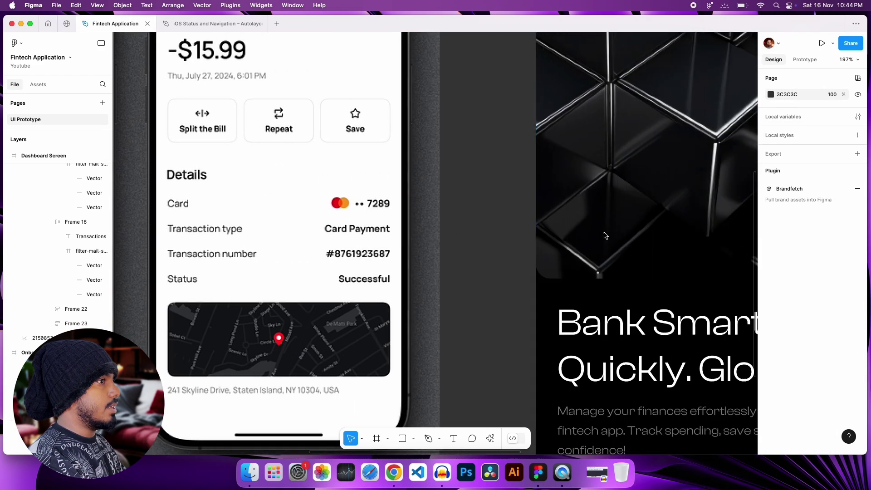
scroll(605, 235, down, 3)
scroll(576, 255, right, 10)
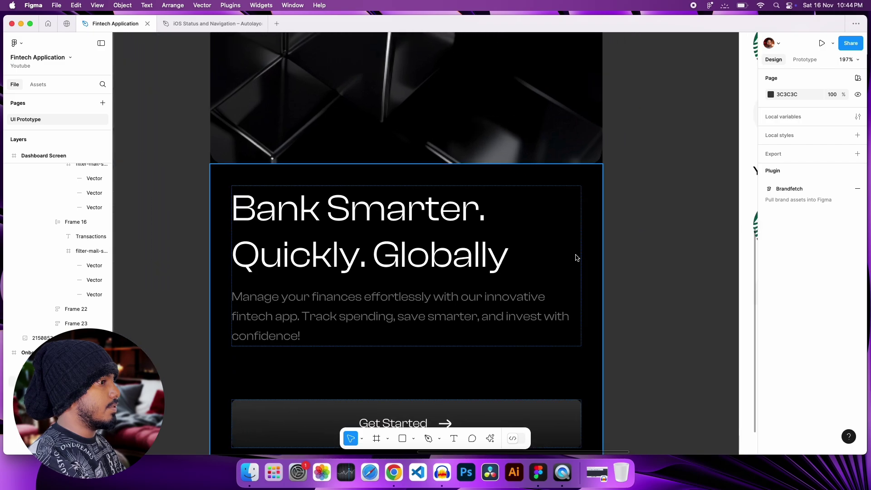
scroll(576, 254, right, 2)
click(370, 173)
double_click(371, 172)
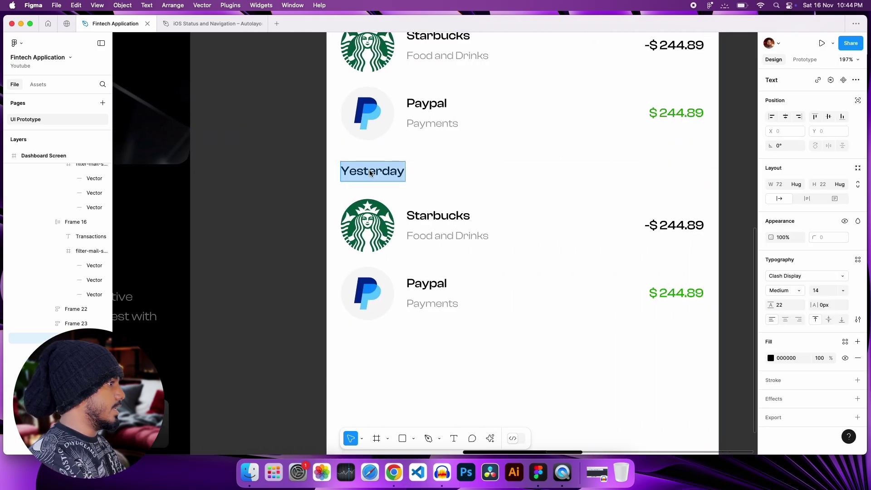
text(14 NOV)
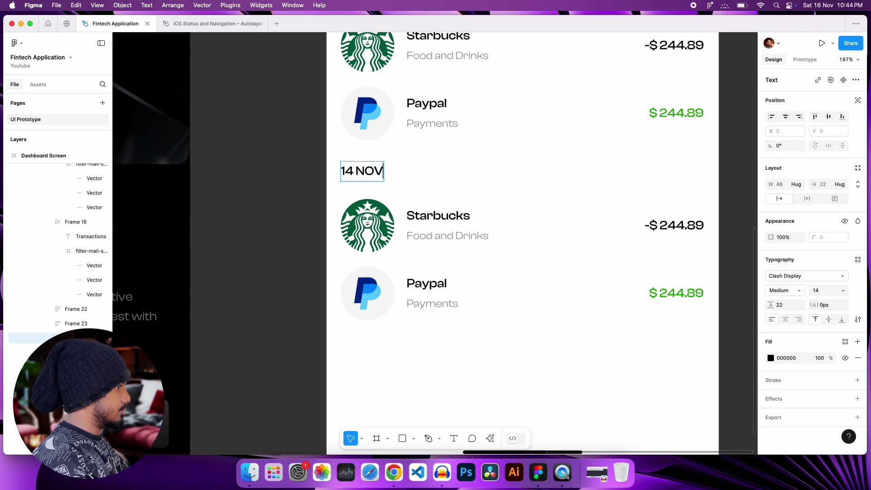
text( 202)
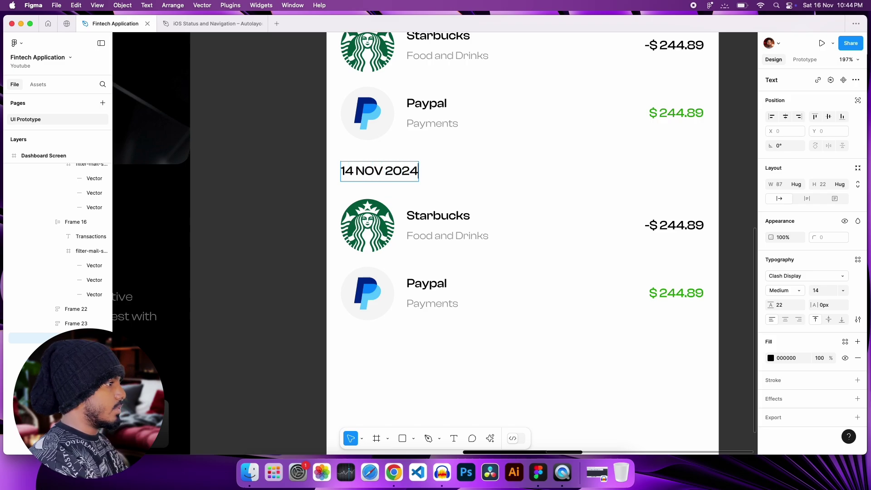
text(4)
key(Escape)
Replace the Starbucks logo frame in the 14 NOV 2024 group with a copy of the grey PayPal logo frame
scroll(290, 254, down, 5)
scroll(279, 195, up, 5)
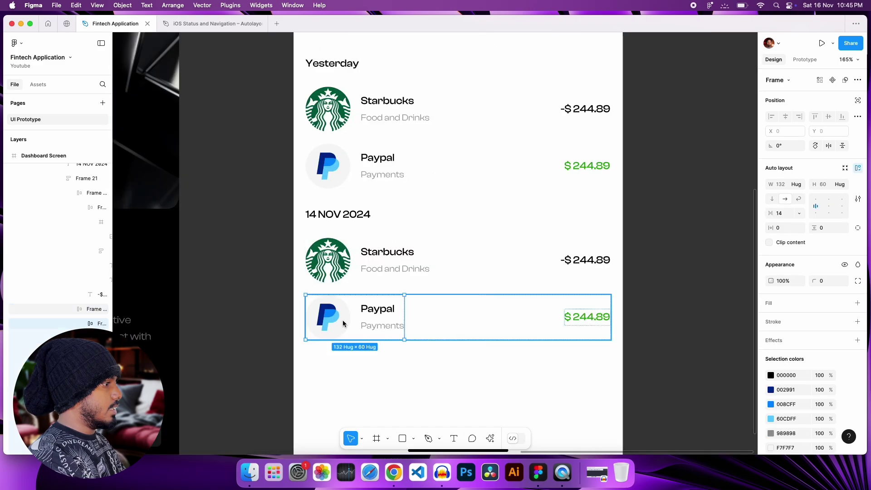
click(343, 323)
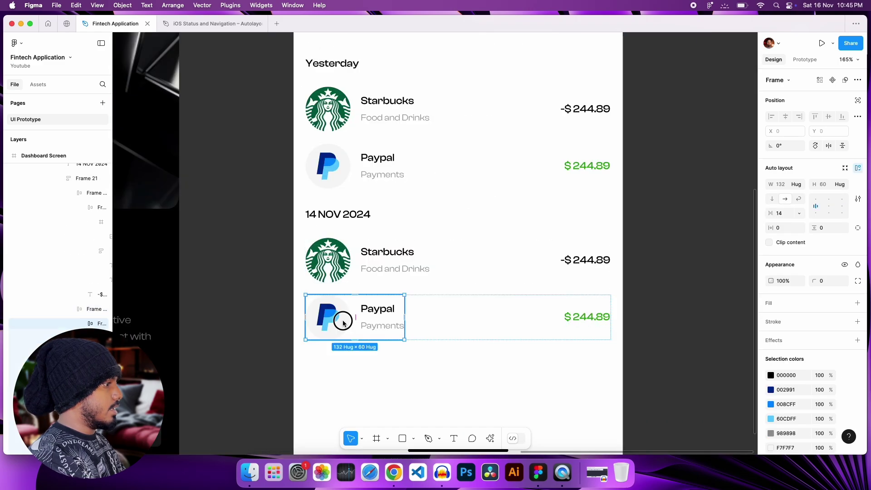
click(345, 323)
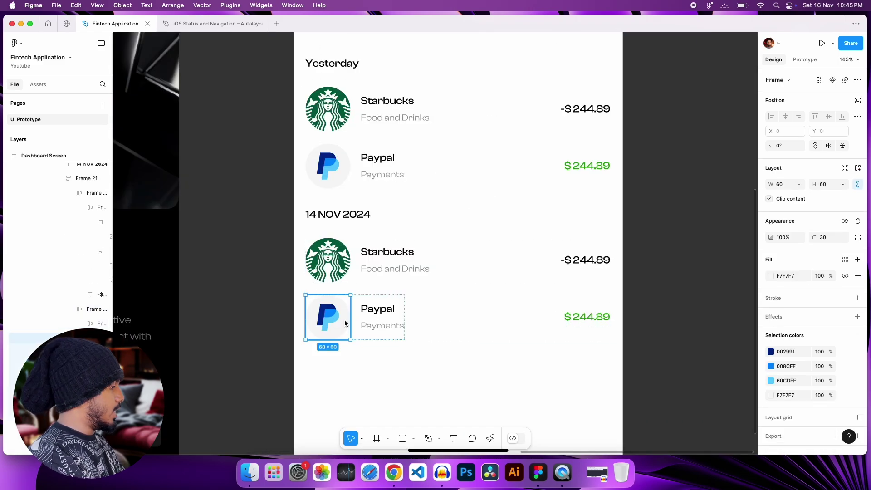
click(331, 260)
right_click(331, 263)
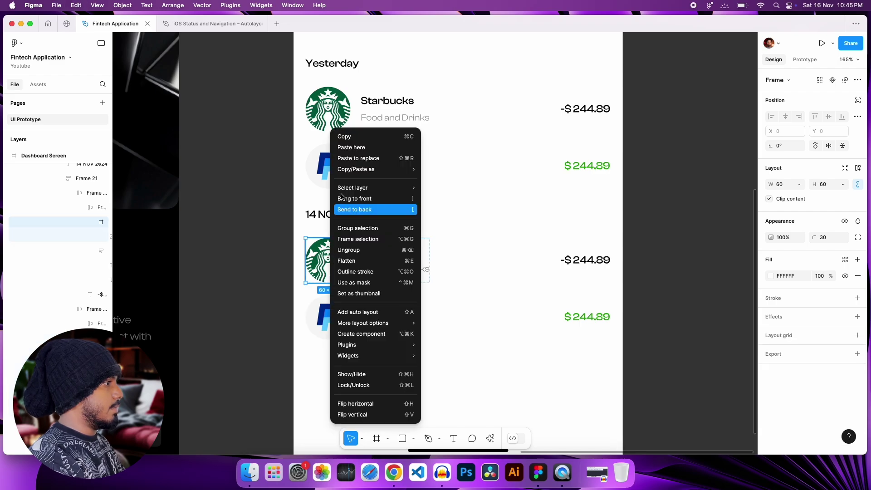
click(353, 159)
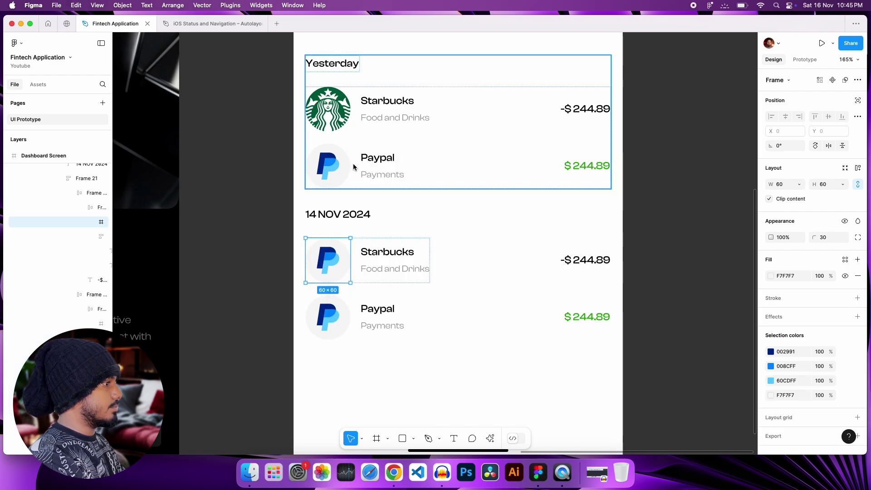
Delete the PayPal mark from the first 14 NOV 2024 logo circle and insert Brandfetch's Walmart logo on the canvas beside the dashboard
double_click(332, 268)
key(Delete)
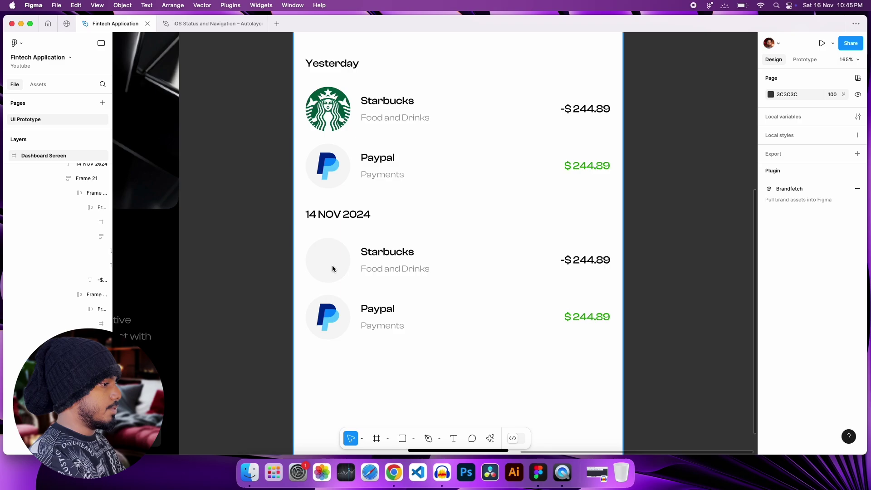
key(super+alt+p)
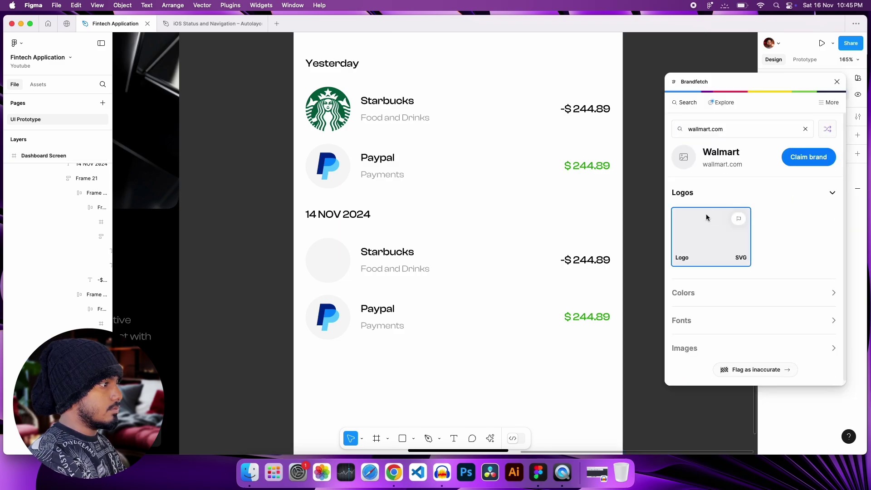
click(726, 236)
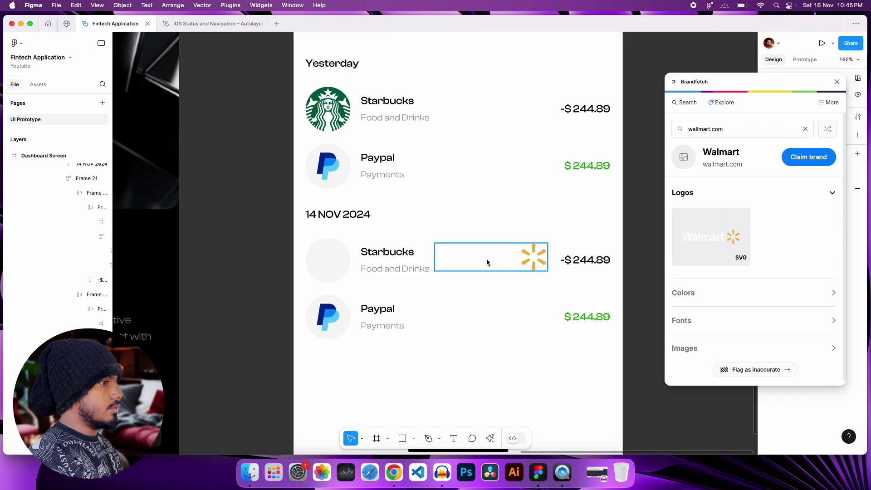
click(837, 83)
click(501, 262)
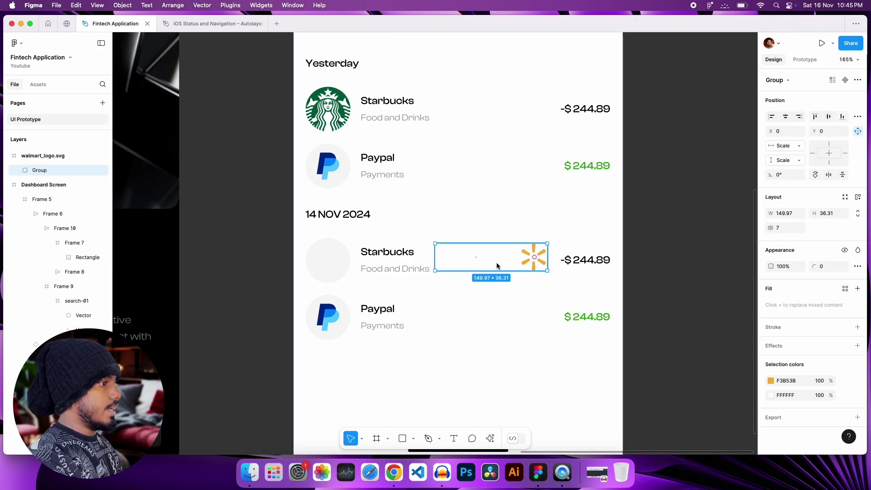
drag(502, 261, 700, 231)
Move the Walmart logo's yellow spark into the empty grey circle, centre it horizontally, and delete the leftover wordmark
click(734, 230)
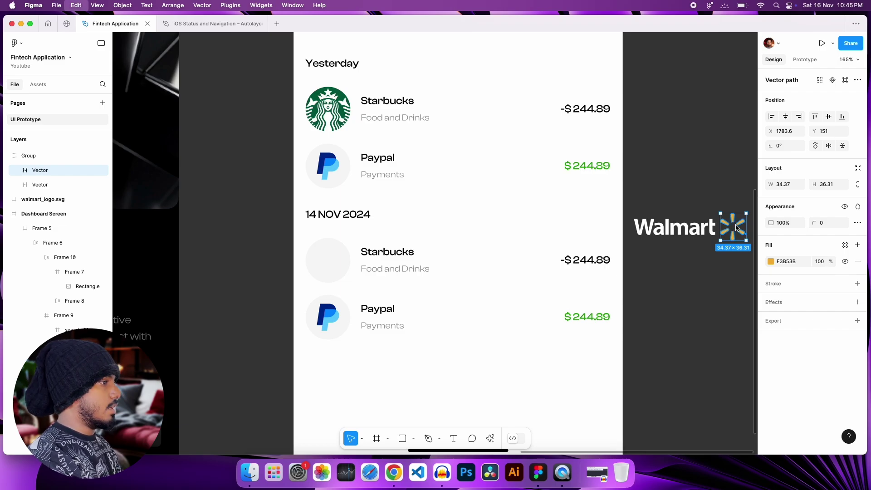
key(Delete)
click(318, 258)
key(ctrl+v)
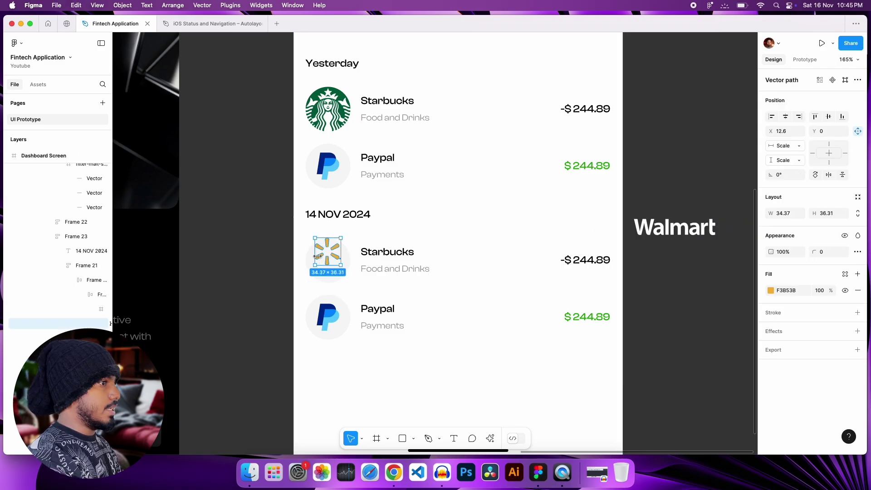
click(786, 118)
click(699, 227)
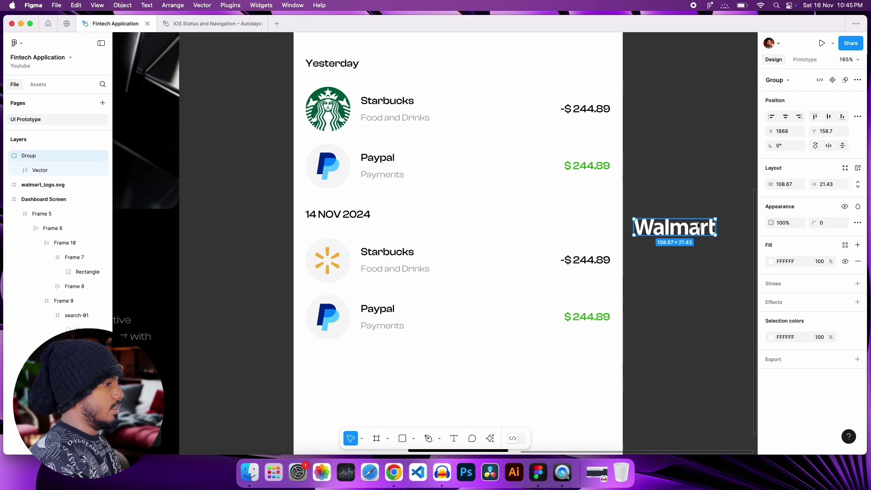
key(Delete)
Rename the first 14 NOV 2024 transaction "Wallmart" and set its category to "Groceries", following the reference mockup
double_click(404, 252)
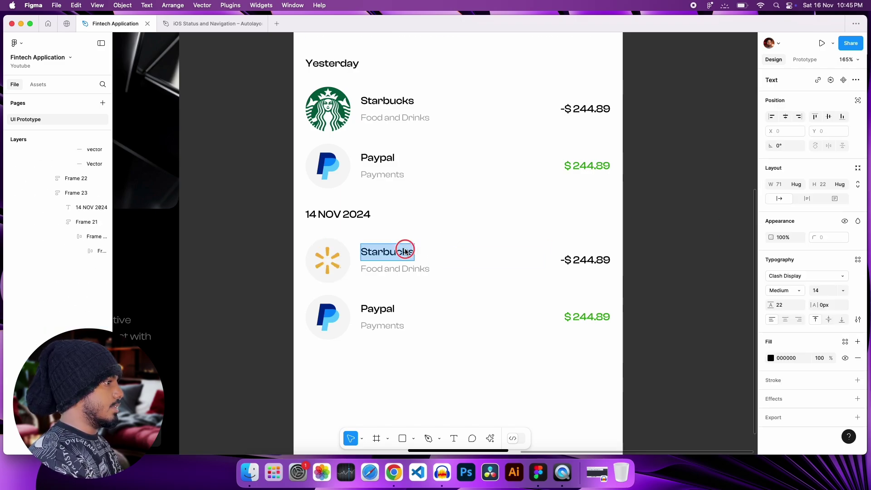
text(Walmart)
scroll(434, 245, down, 5)
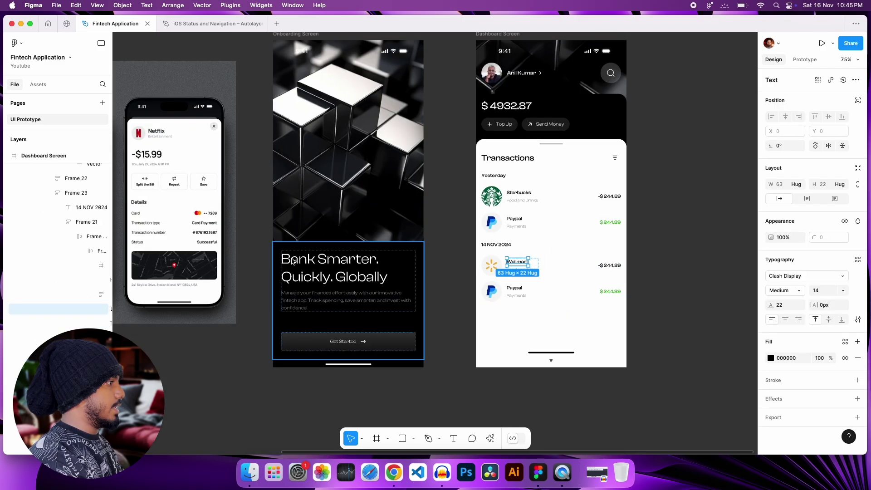
scroll(258, 222, up, 5)
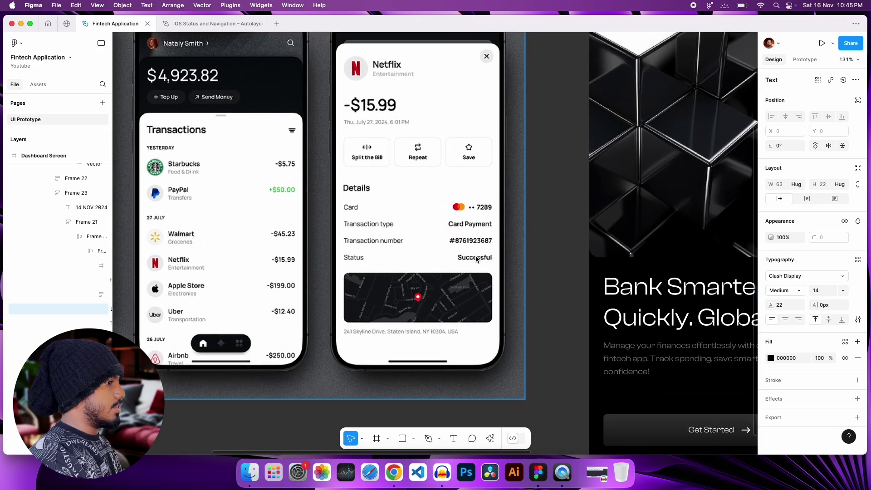
scroll(475, 255, right, 10)
key(Escape)
Change the Wallmart transaction's amount to -$ 84.83
double_click(610, 299)
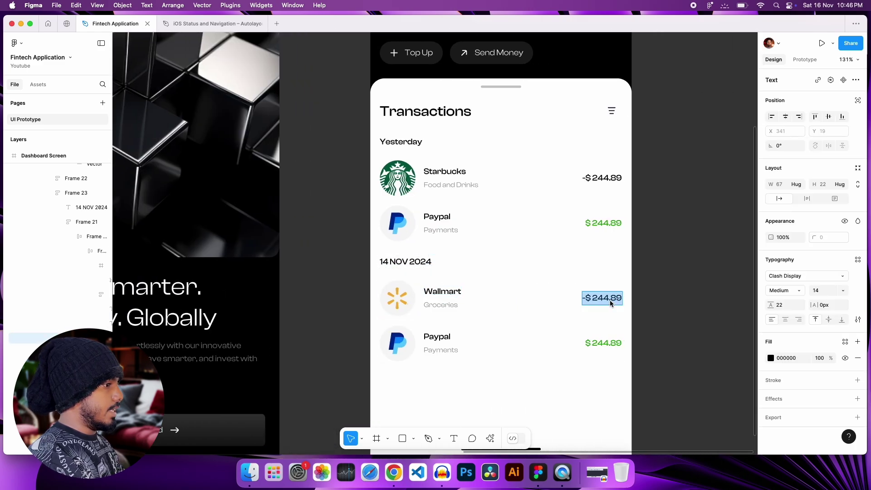
click(598, 301)
drag(593, 301, 634, 299)
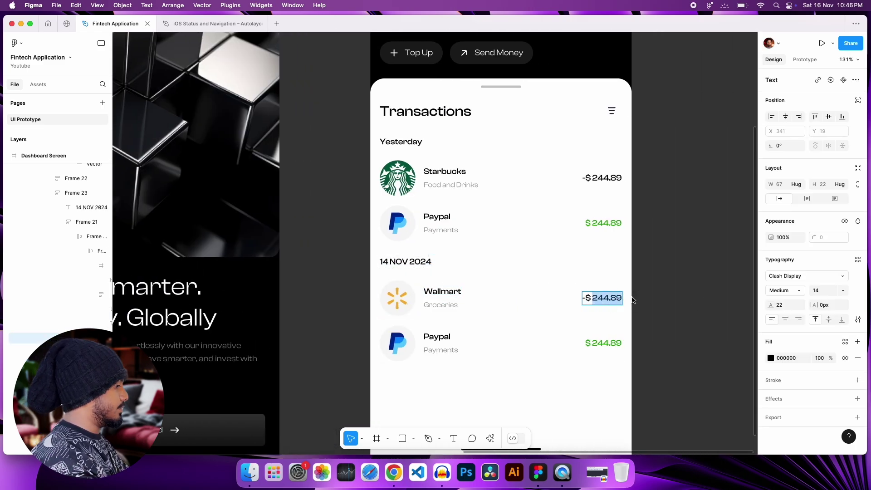
text(84)
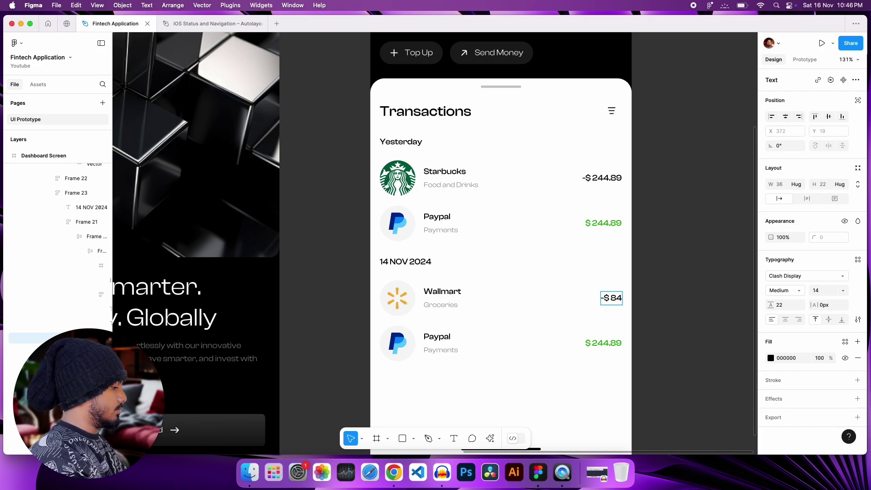
text(.834)
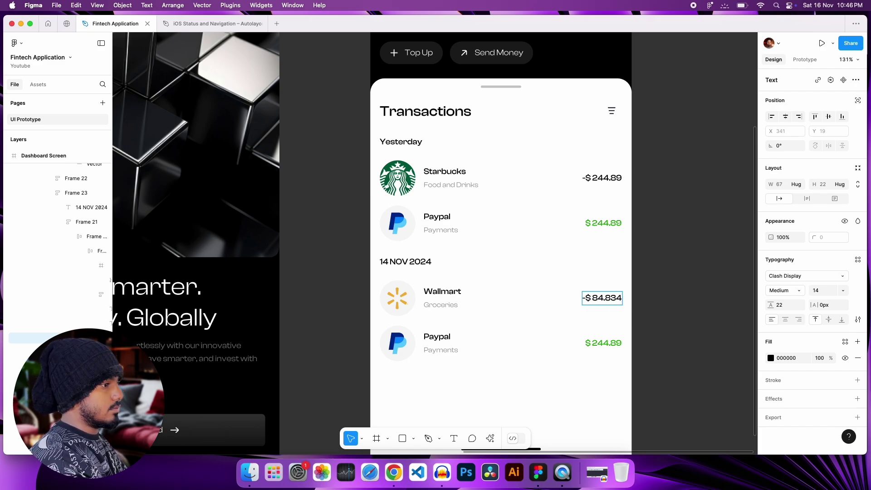
key(BackSpace)
key(Escape)
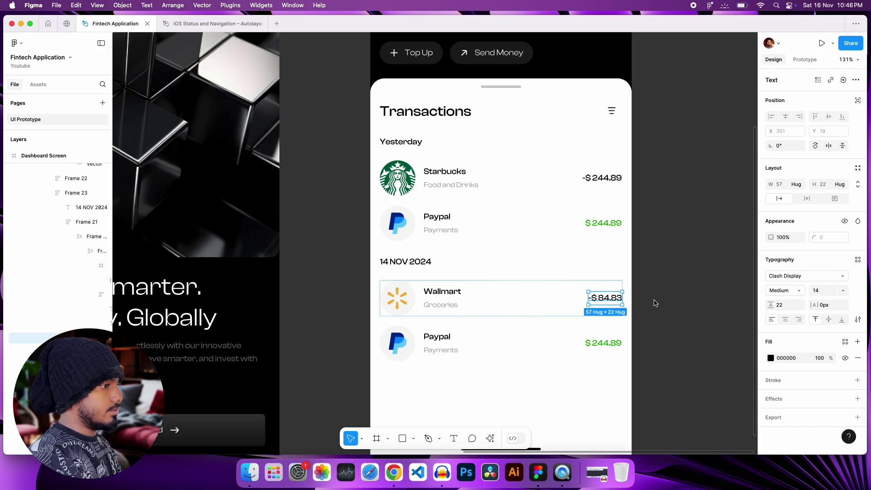
key(Escape)
Check the next transaction in the reference mockup and rename the second 14 NOV 2024 row "Netflix"
scroll(633, 299, down, 5)
scroll(652, 314, up, 10)
scroll(652, 314, down, 5)
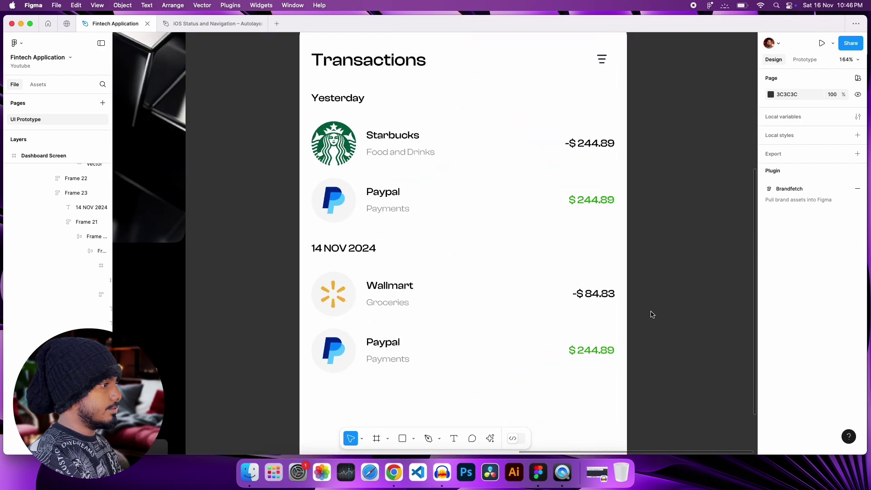
scroll(634, 331, down, 5)
scroll(435, 312, left, 5)
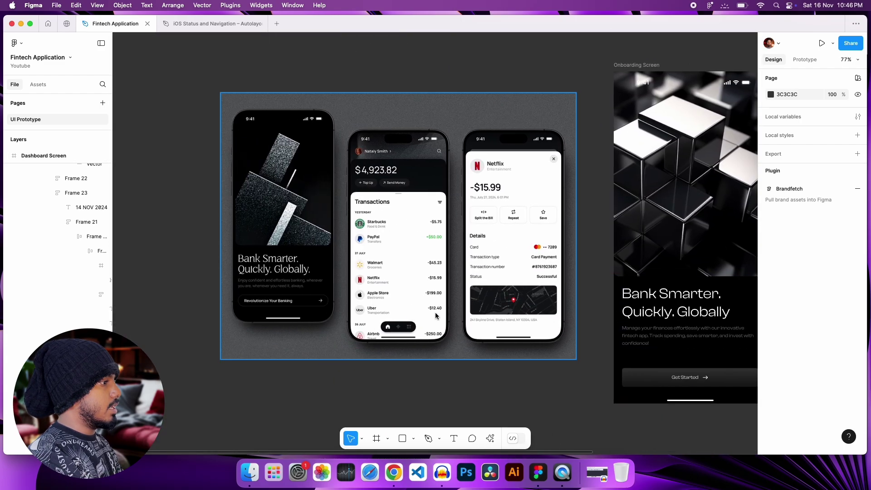
scroll(376, 303, up, 5)
scroll(573, 369, down, 3)
scroll(573, 370, down, 3)
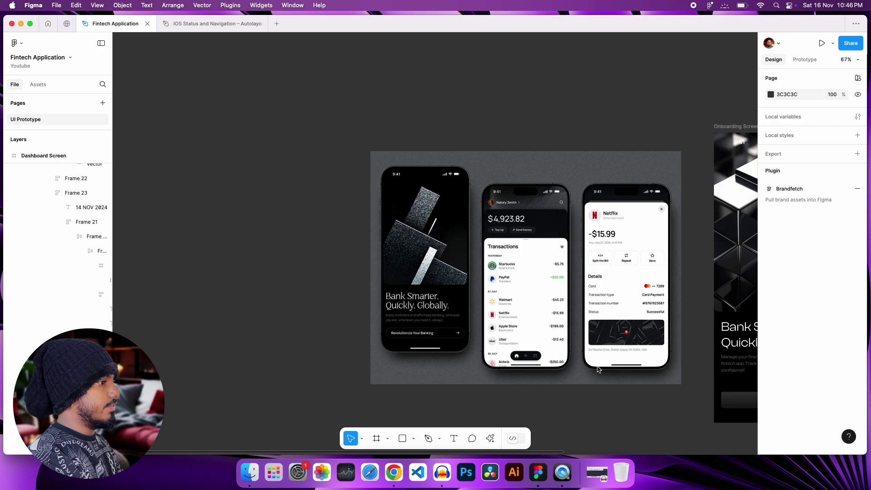
scroll(597, 366, right, 8)
scroll(586, 363, up, 4)
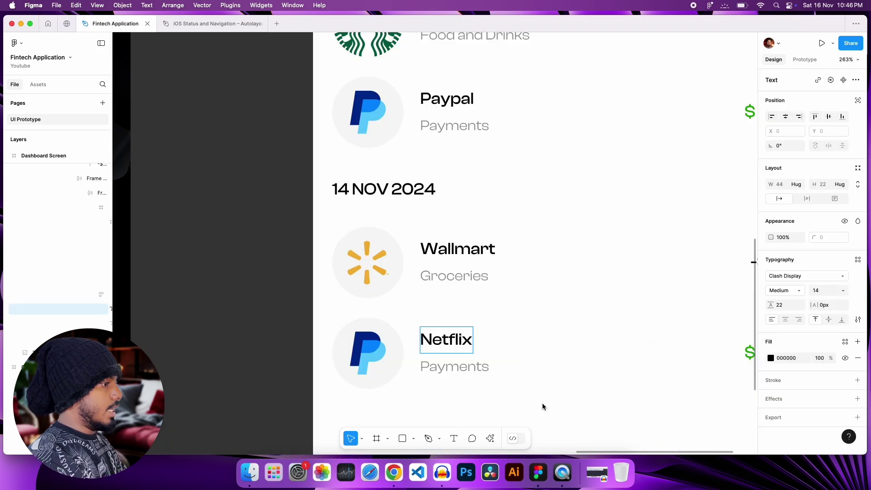
Change the Netflix row's category text to "Entertainment"
double_click(475, 373)
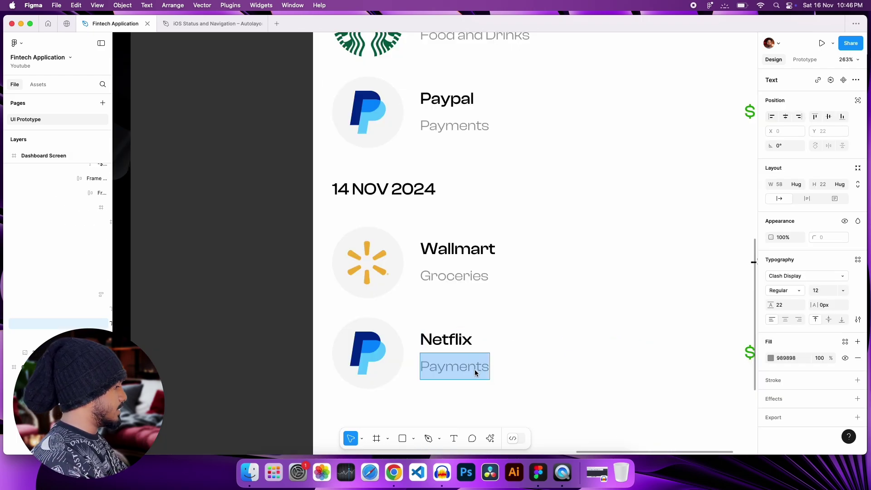
text(A)
key(BackSpace)
text(Ent)
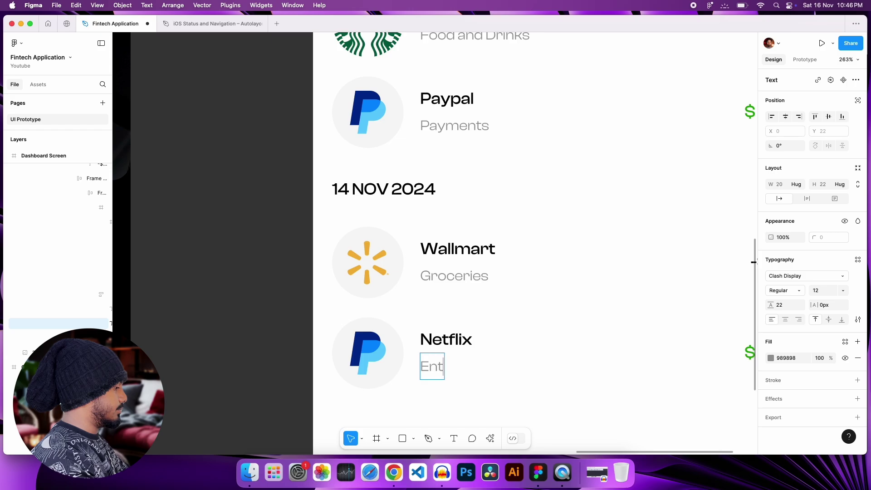
text(ertainmen)
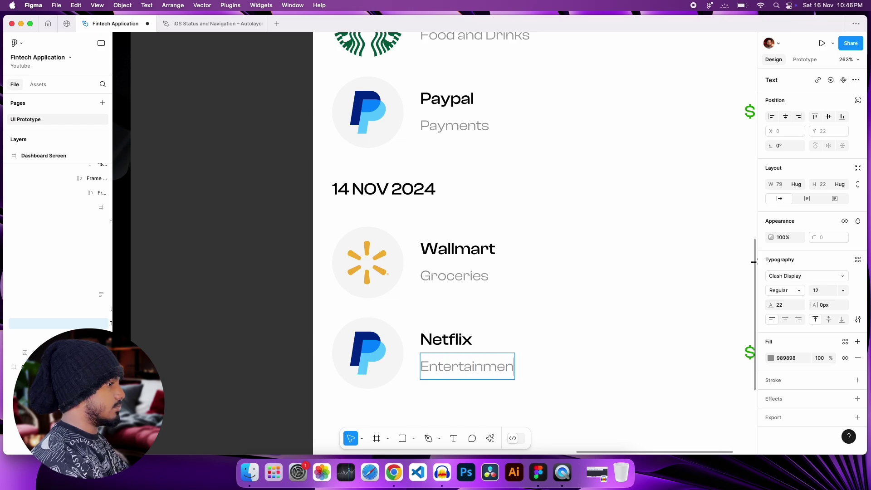
key(Escape)
Replace the Netflix row's green amount with a copy of the black negative amount from the Wallmart row
scroll(515, 330, right, 3)
click(644, 256)
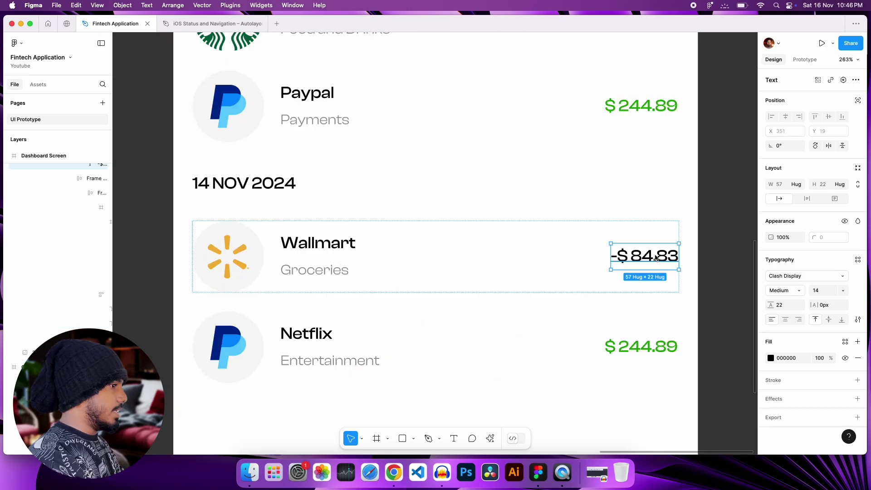
click(491, 346)
click(640, 346)
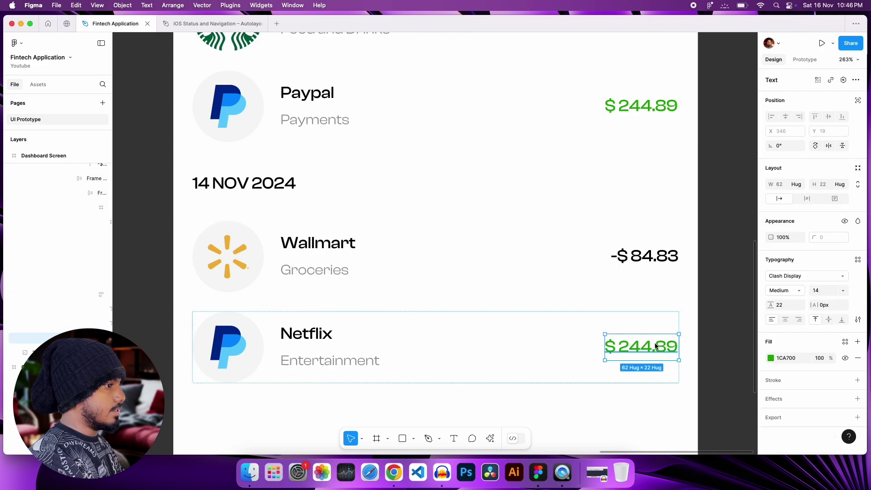
right_click(658, 346)
mouse_move(712, 199)
click(687, 191)
Change the Netflix transaction's amount to -$ 104.83
double_click(638, 349)
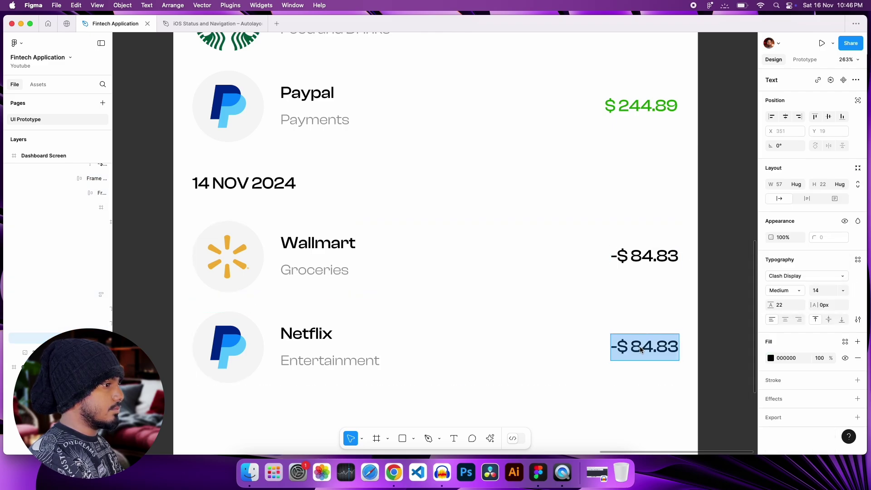
click(638, 349)
key(Delete)
text(10)
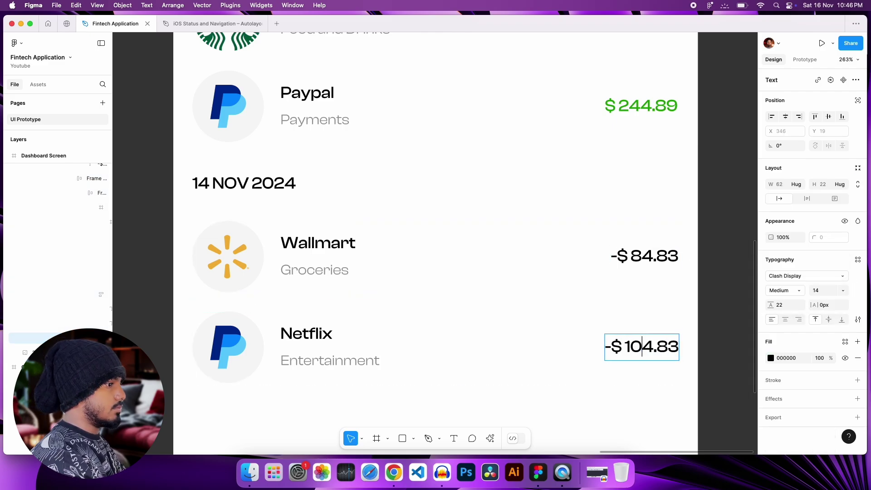
key(Escape)
key(Escape)
Find netflix.com in Brandfetch and insert its red N symbol PNG onto the canvas
scroll(535, 412, down, 10)
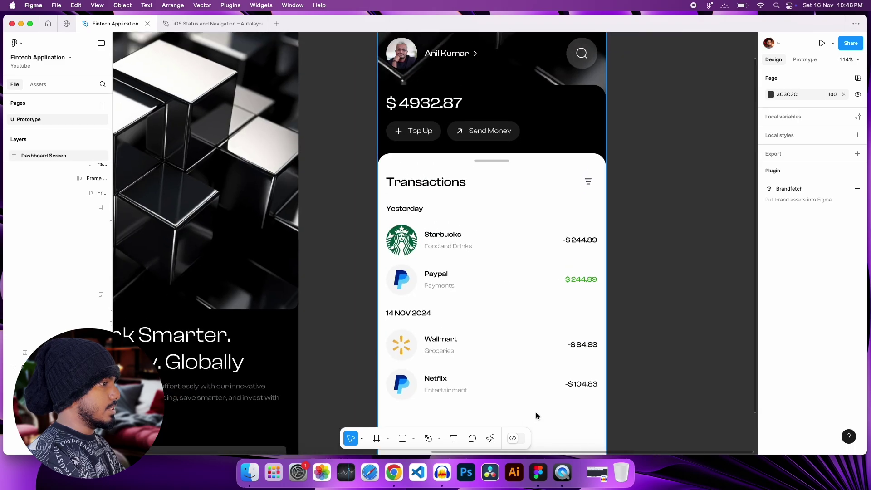
click(789, 188)
click(707, 177)
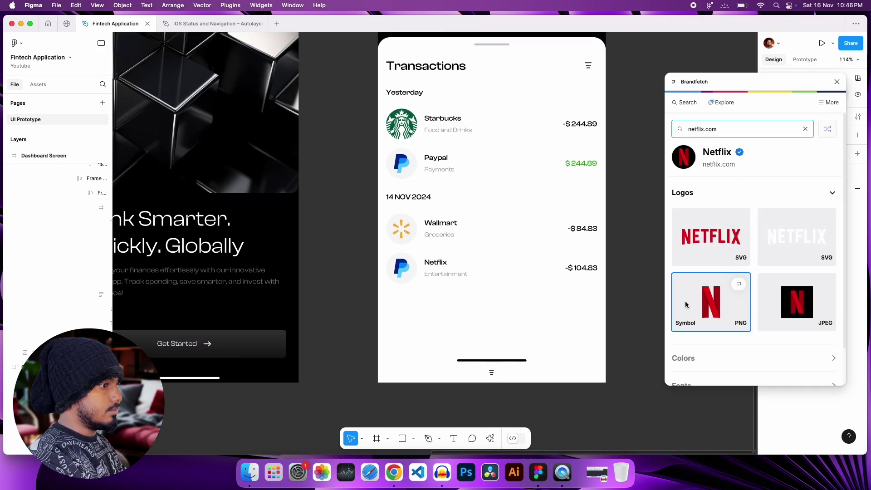
drag(702, 303, 616, 162)
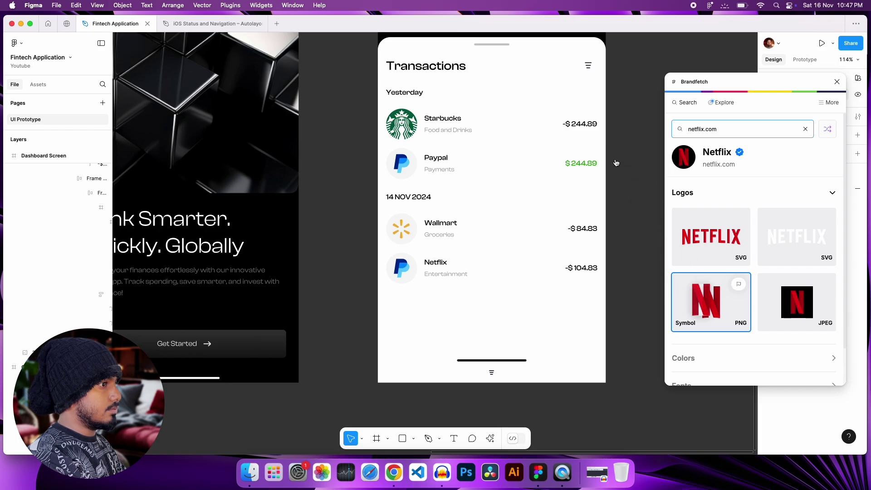
click(837, 82)
Scale the Netflix symbol image down proportionally to a width of 20
click(782, 185)
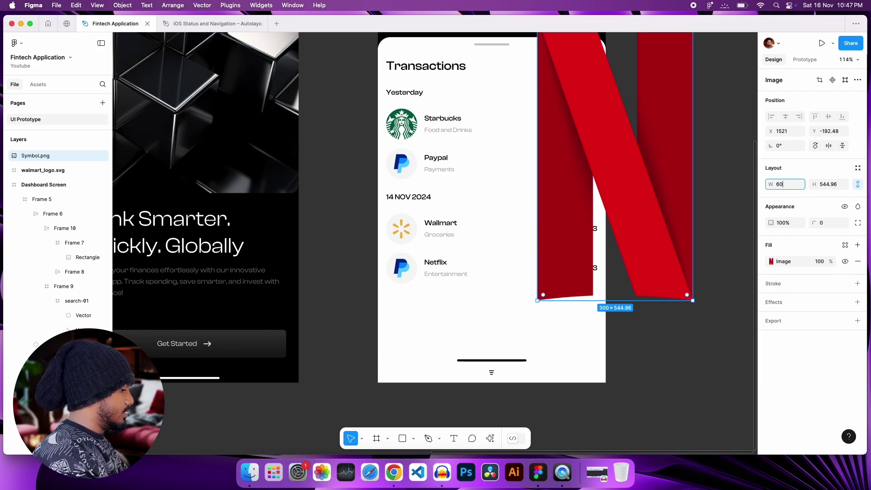
text(60)
key(Return)
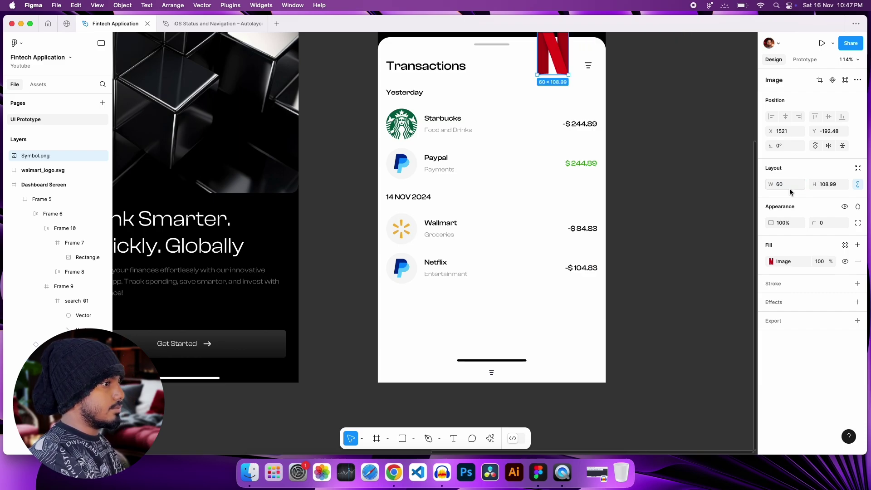
key(BackSpace)
key(BackSpace)
text(20)
key(Return)
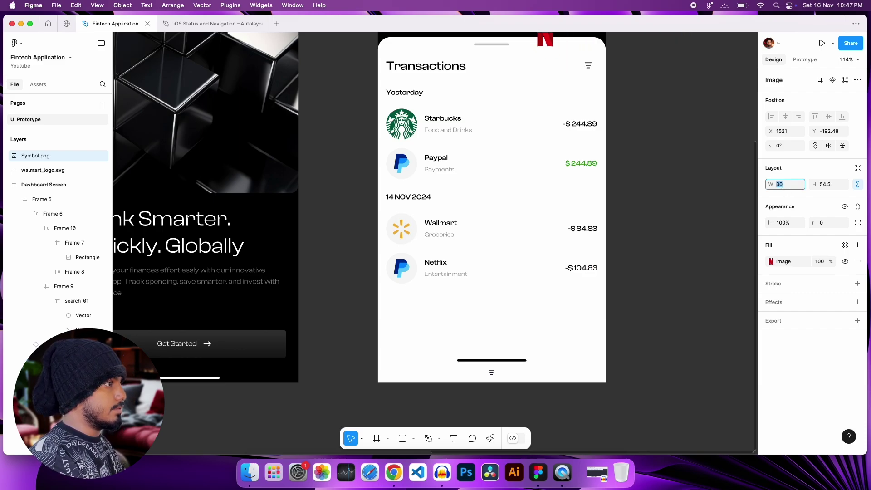
Replace the PayPal mark in the Netflix row's grey circle with the resized Netflix symbol
scroll(597, 203, up, 3)
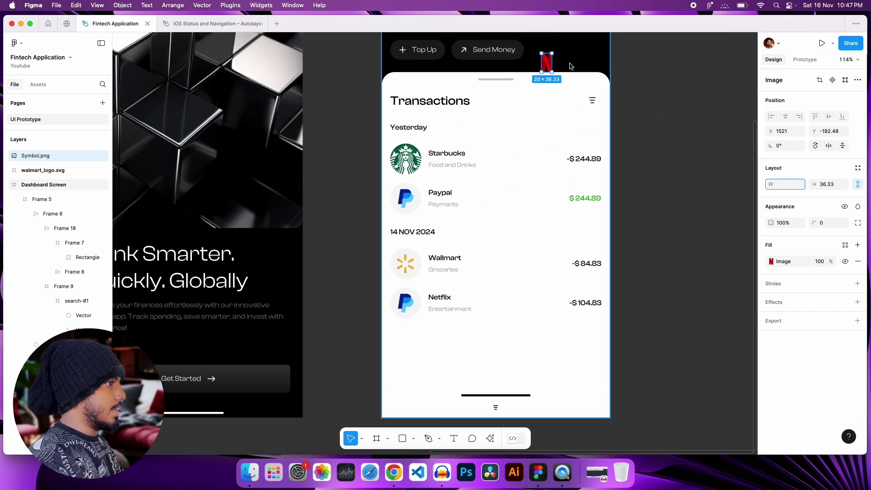
click(407, 303)
click(407, 303)
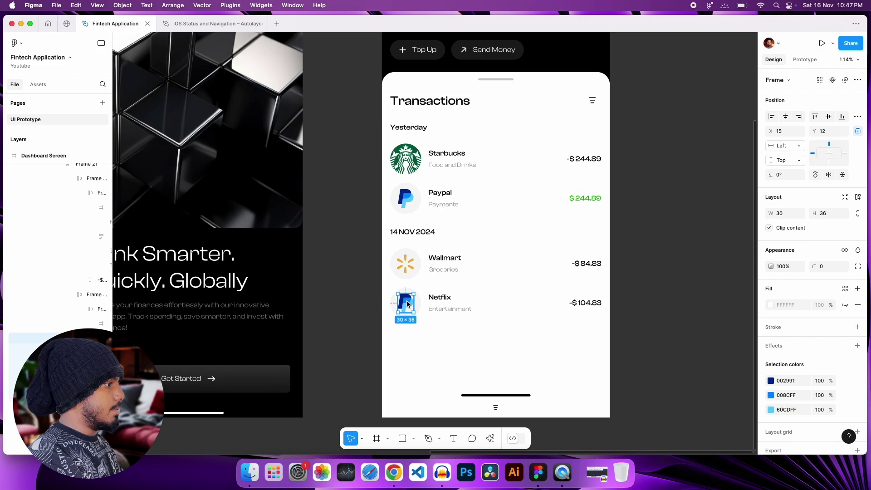
right_click(407, 303)
click(456, 159)
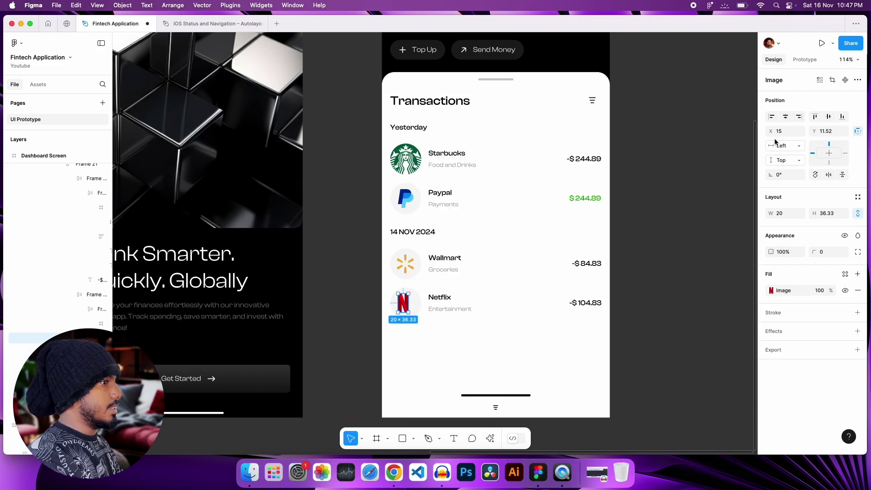
Center the Netflix symbol within its grey circle and scale it down proportionally to a width of 16
click(786, 117)
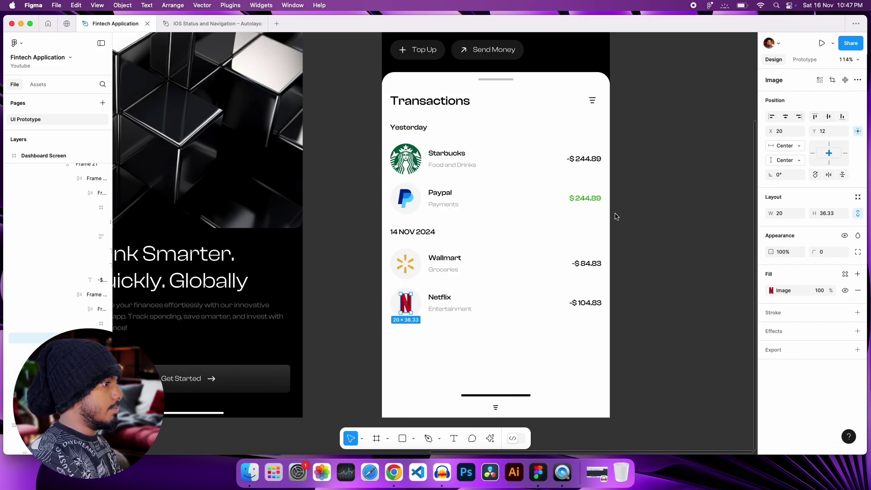
key(Down)
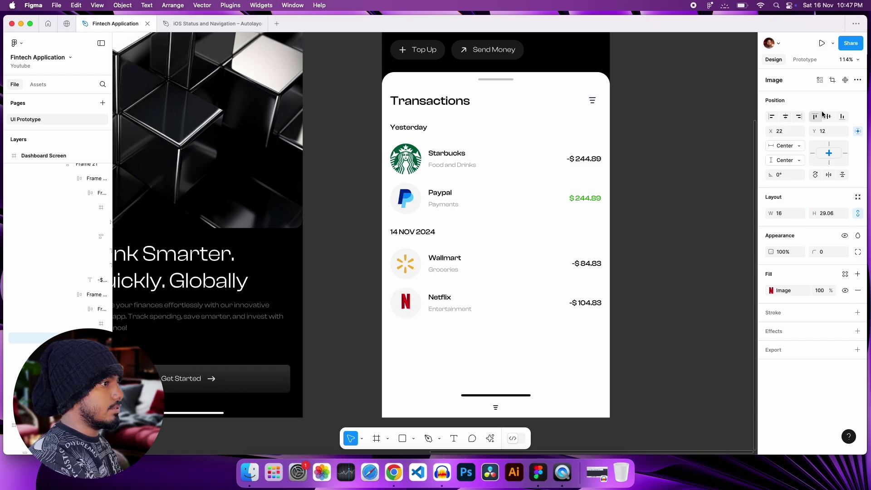
click(717, 208)
Duplicate the 14 NOV 2024 group with its Walmart and Netflix rows directly beneath the original
scroll(725, 229, down, 5)
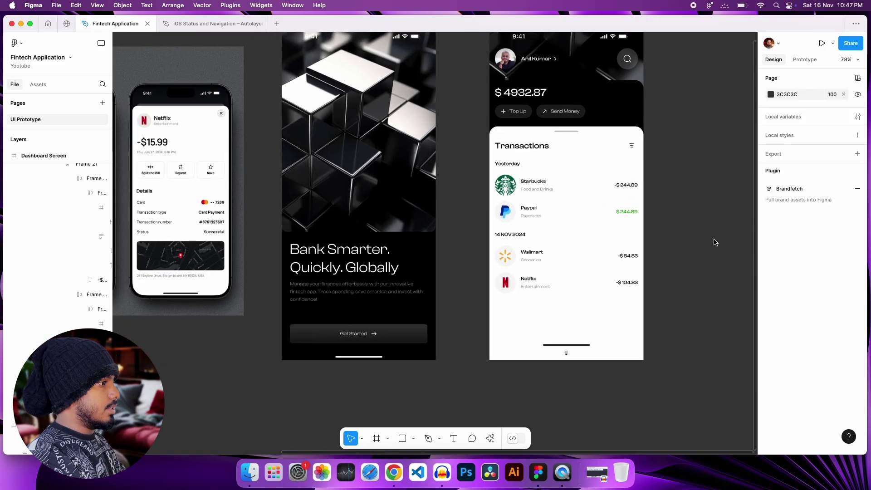
scroll(646, 254, left, 5)
scroll(646, 254, left, 2)
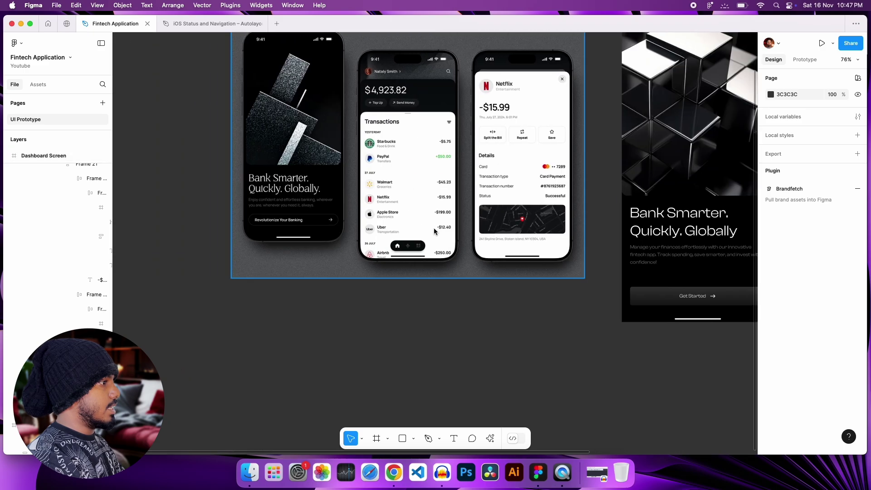
scroll(433, 228, up, 5)
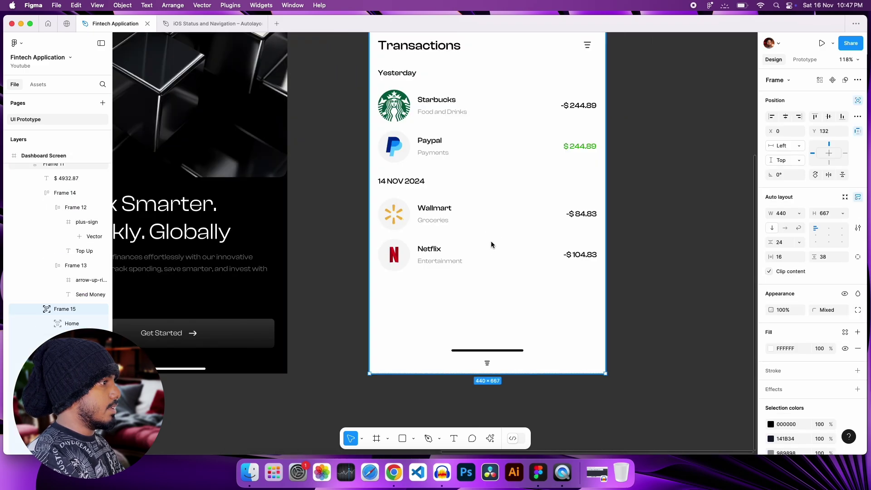
click(491, 243)
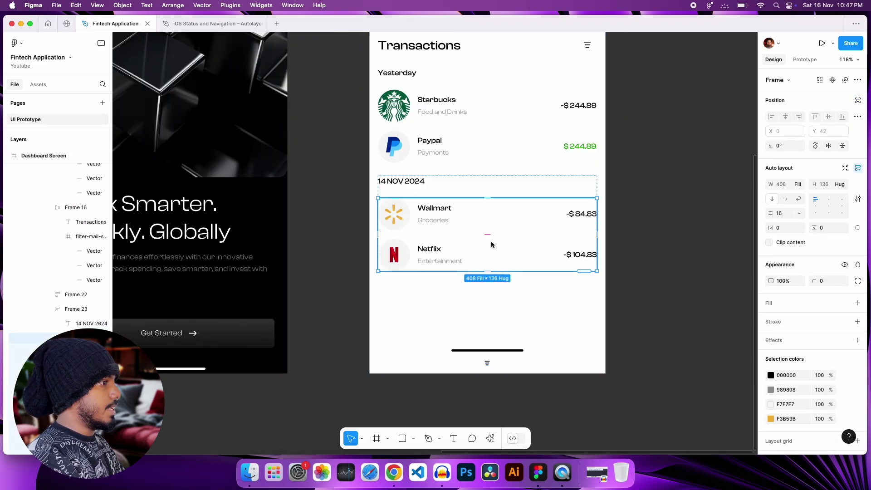
click(618, 237)
click(558, 229)
click(635, 239)
scroll(635, 240, down, 2)
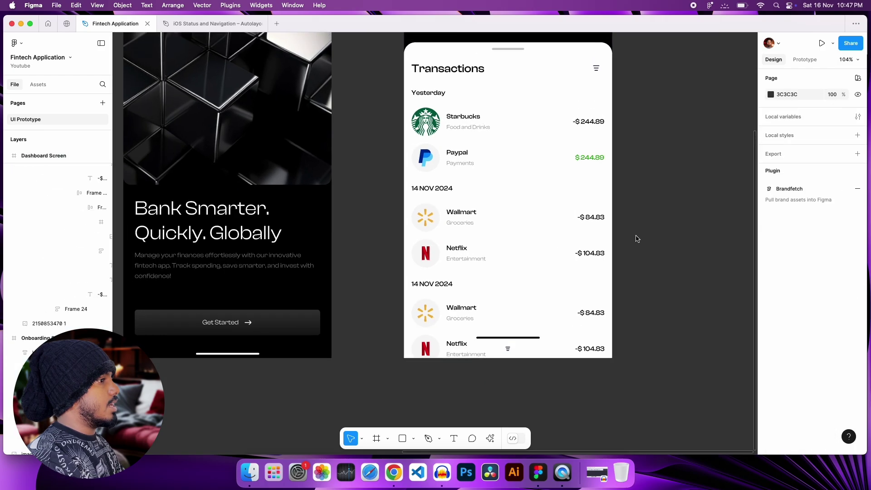
Set the vertical auto layout gap of the Yesterday group to 14
scroll(544, 240, up, 3)
click(469, 184)
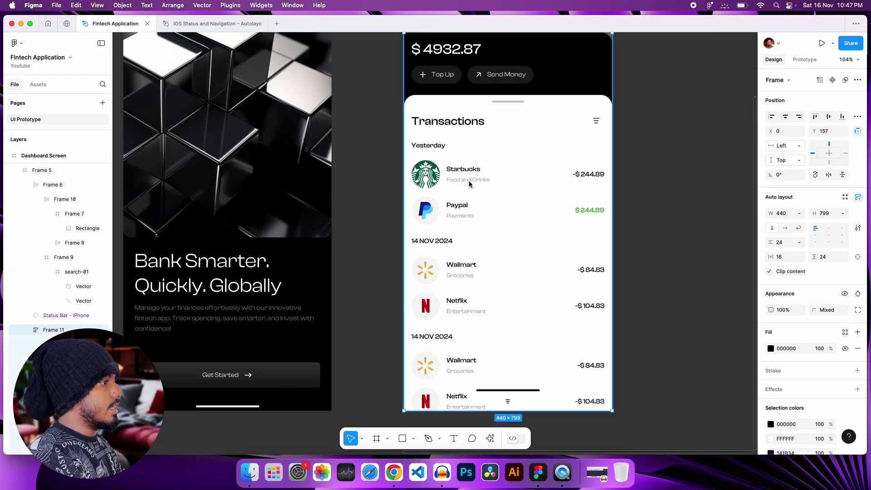
click(469, 183)
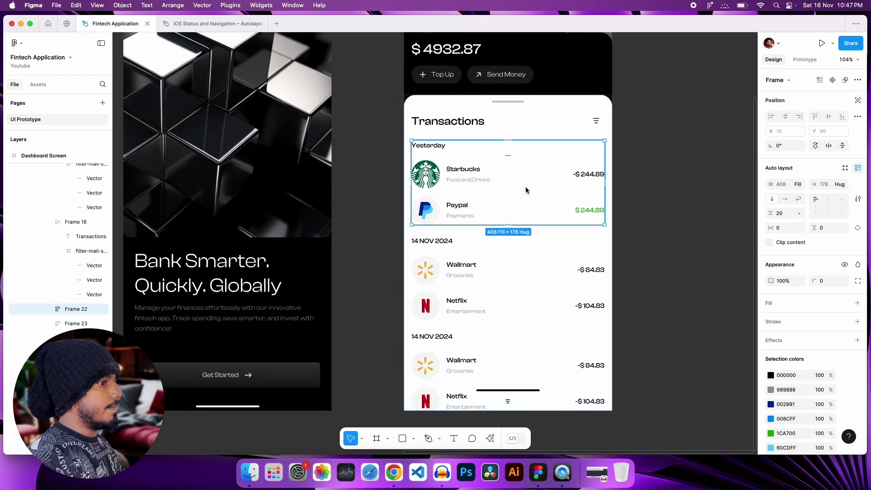
click(781, 217)
text(16)
key(Return)
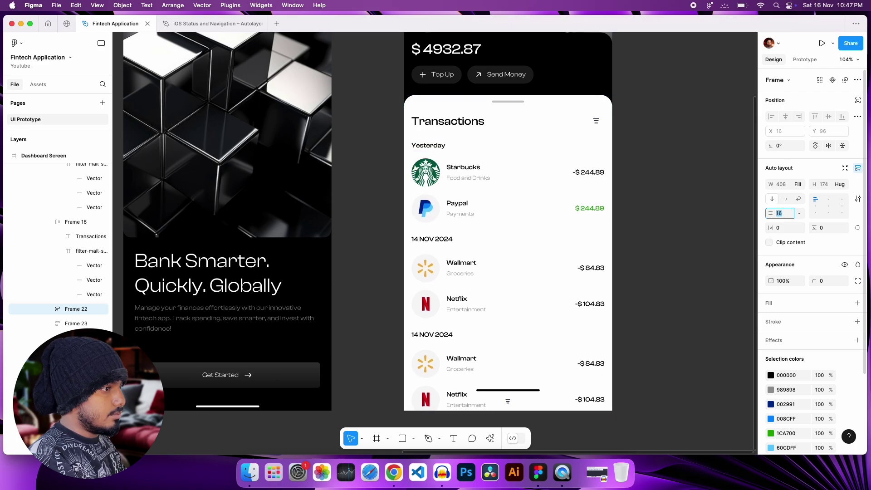
key(Down)
key(Down)
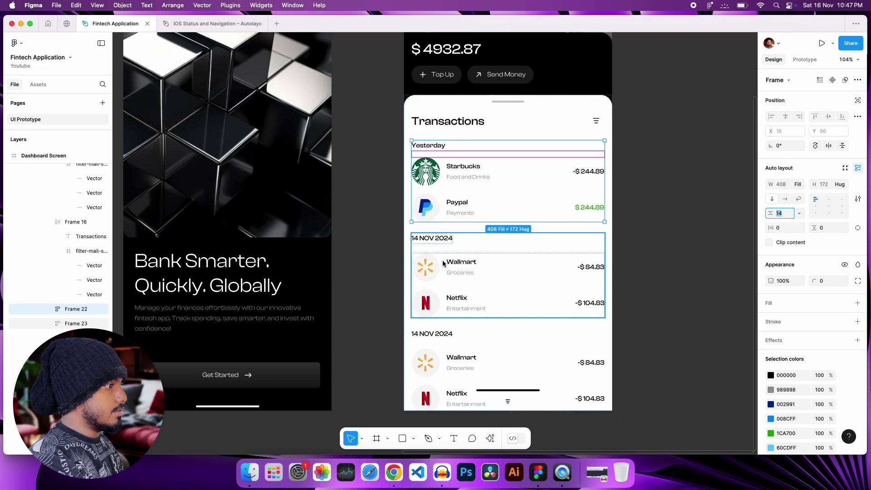
Set the vertical auto layout gap of the first 14 NOV 2024 group to 14
click(467, 257)
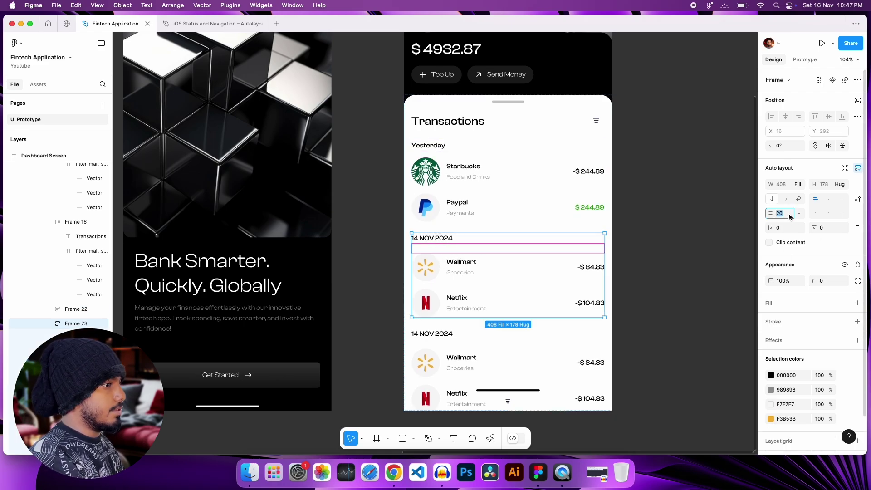
key(Down)
key(Down)
key(Down)
key(Down)
key(Down)
key(Down)
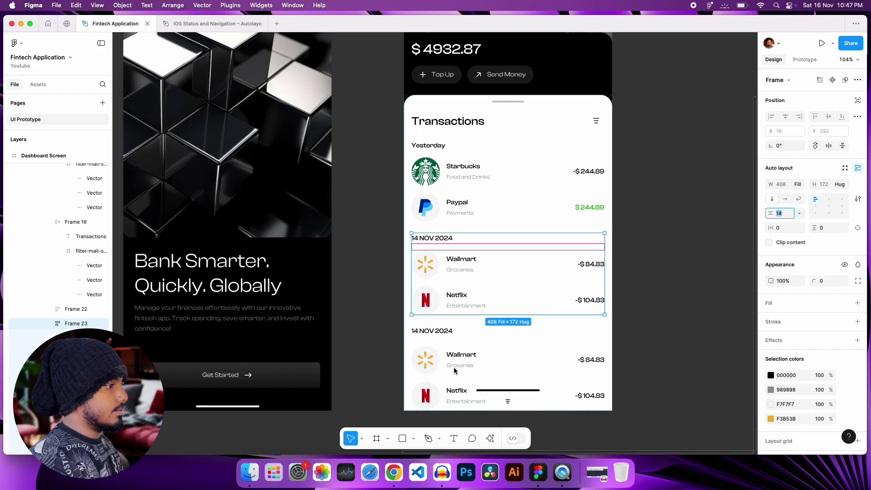
Set the vertical auto layout gap of the duplicated 14 NOV 2024 group to 14
click(456, 369)
click(787, 214)
key(Down)
key(Down)
key(Down)
key(Down)
key(Down)
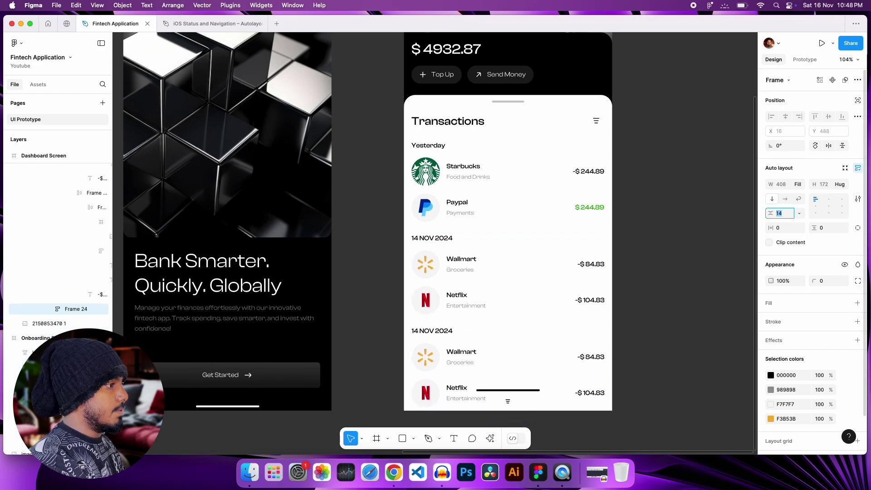
click(628, 185)
Wrap the Yesterday group and both 14 NOV 2024 groups together in a new auto layout frame
click(429, 183)
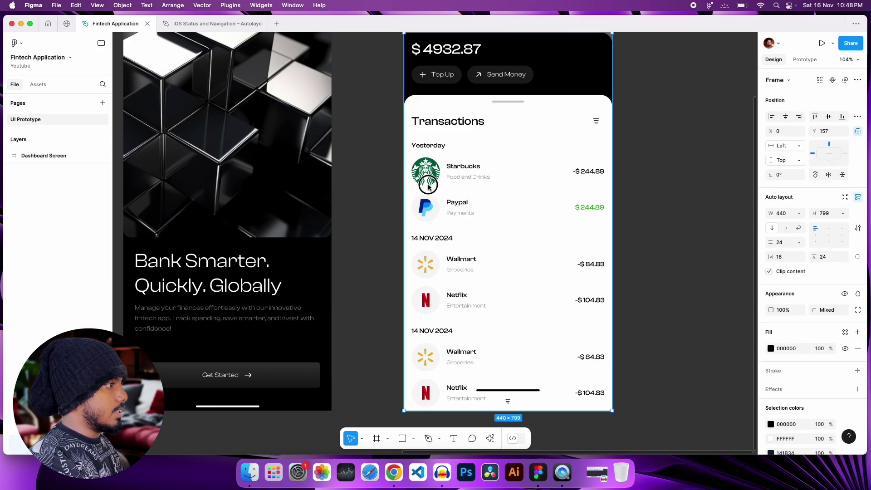
double_click(454, 184)
double_click(470, 184)
shift+click(485, 248)
shift+click(494, 334)
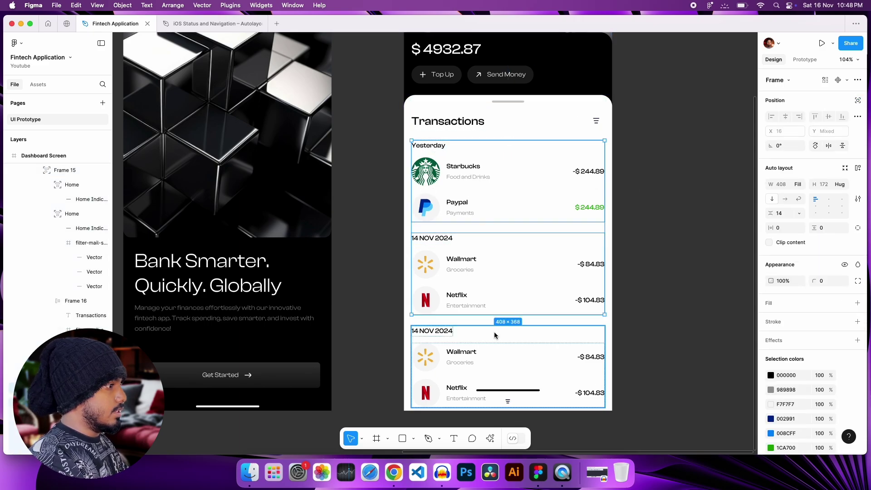
key(shift+a)
Set the gap between the date groups in the new auto layout frame to 32
click(790, 217)
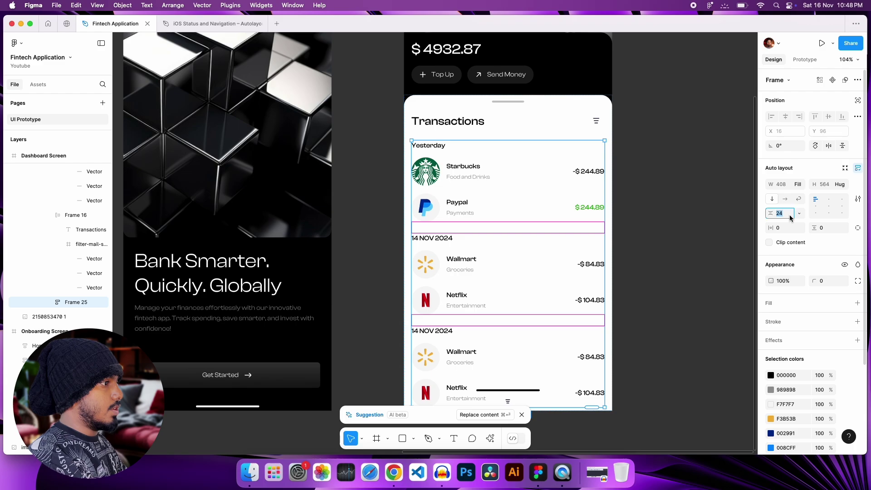
key(Up)
key(Up)
key(Up)
key(Up)
key(Up)
key(Up)
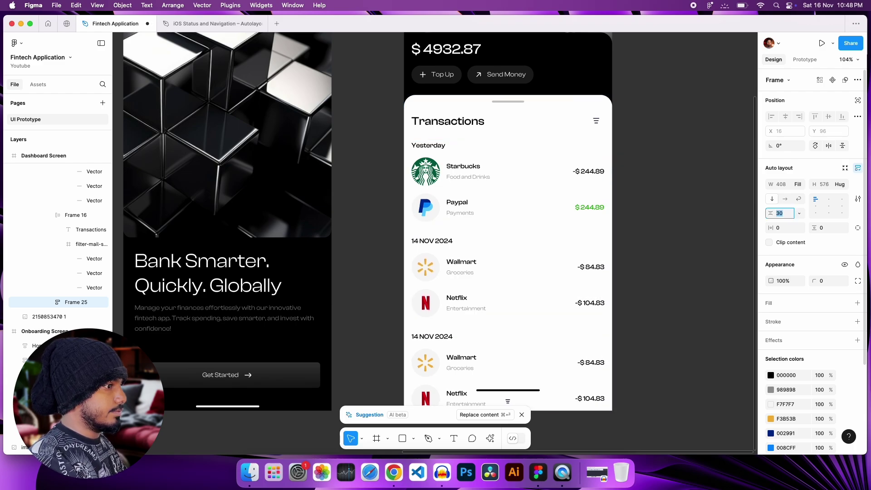
key(Up)
key(Up)
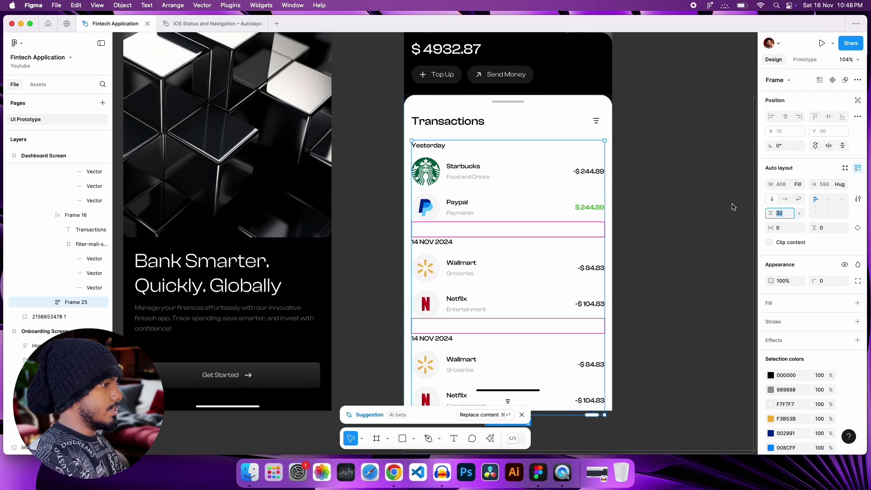
click(716, 276)
Change the date heading of the third transaction group to 13 NOV 2024
scroll(716, 275, down, 2)
click(545, 261)
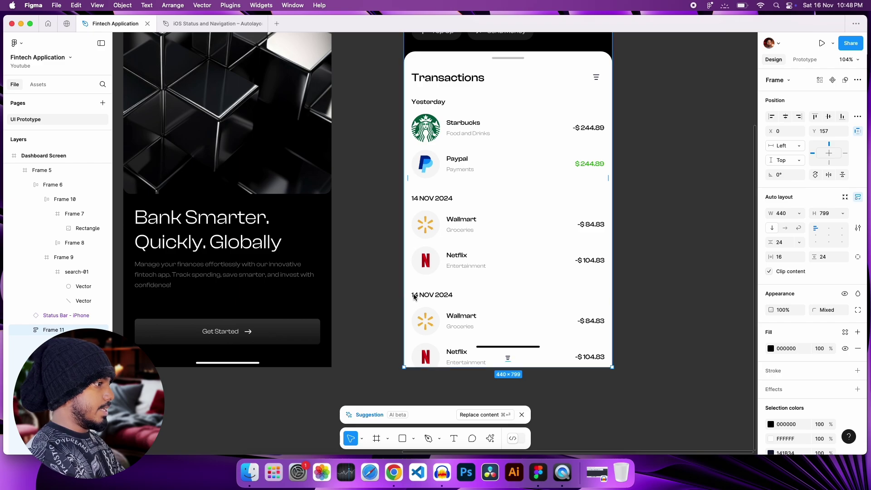
click(432, 296)
double_click(419, 296)
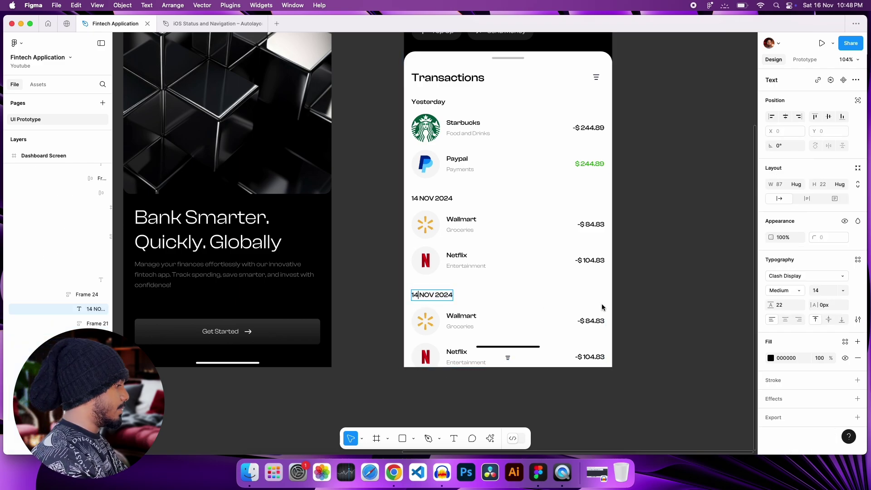
key(BackSpace)
key(BackSpace)
key(BackSpace)
text(1)
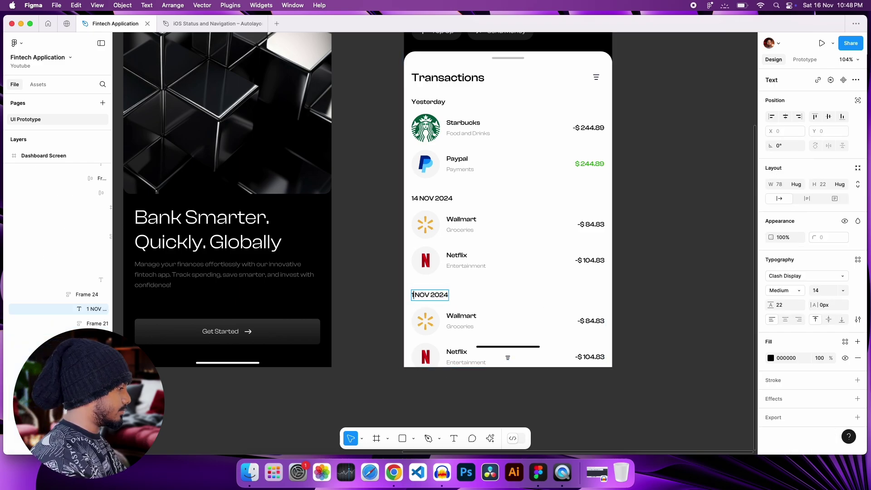
text(3)
click(677, 298)
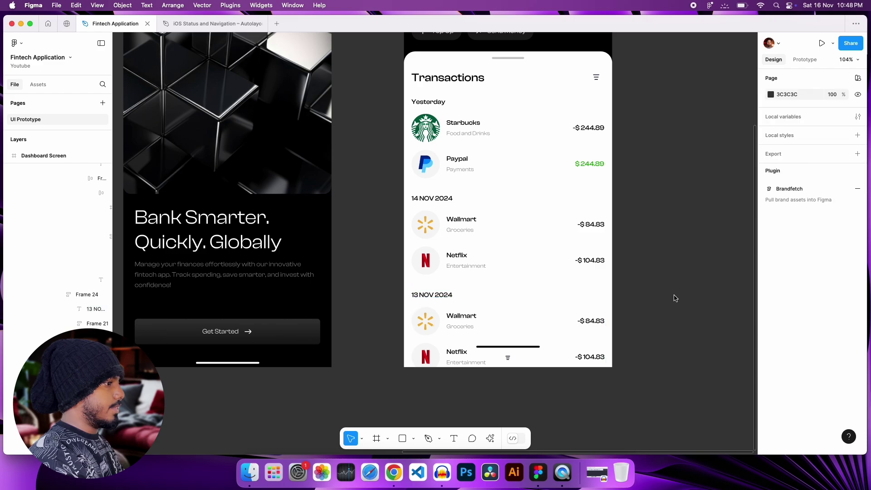
Duplicate the 13 NOV 2024 group at the end of the transactions list
click(590, 317)
double_click(591, 318)
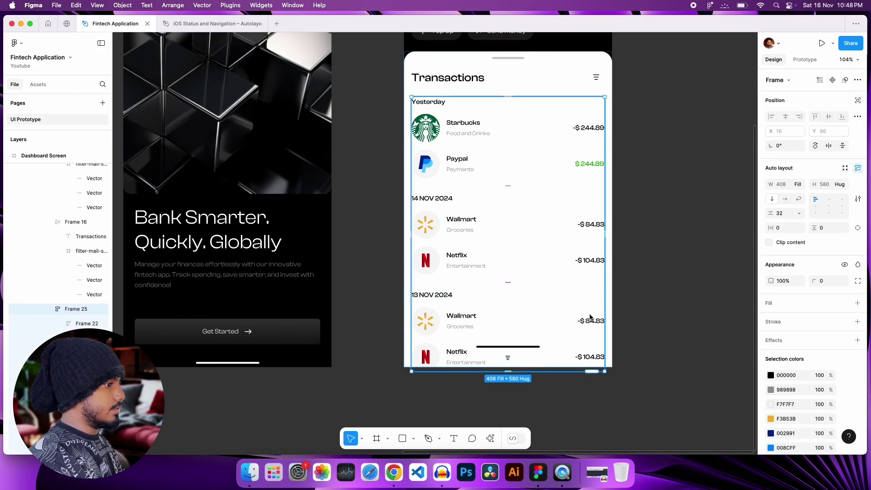
double_click(591, 317)
key(Escape)
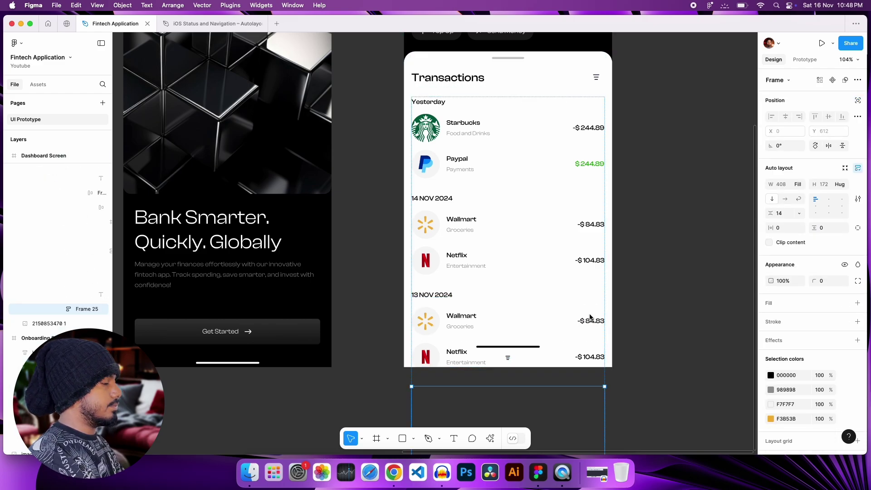
click(660, 309)
Turn off content clipping on the Dashboard Screen frame
scroll(583, 191, down, 5)
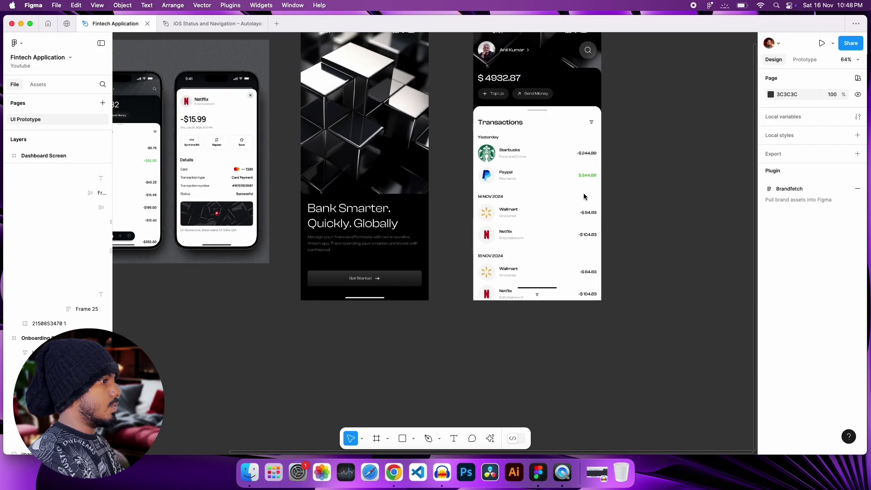
scroll(556, 308, up, 5)
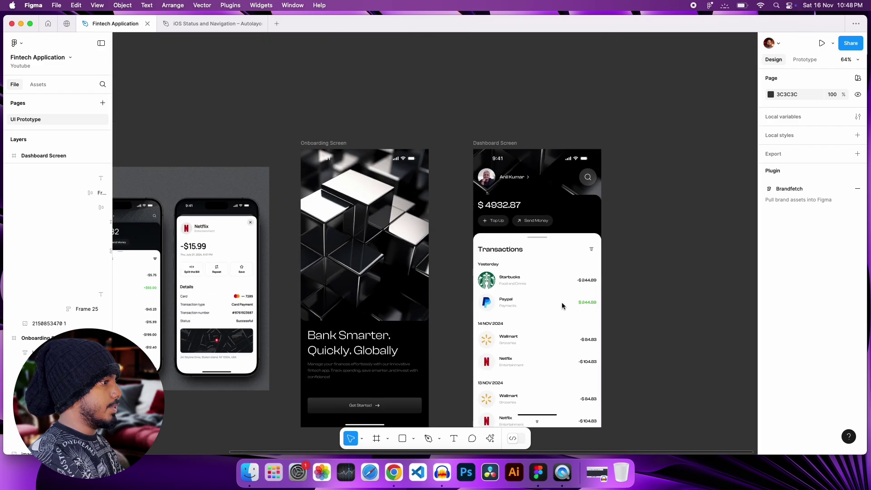
click(502, 171)
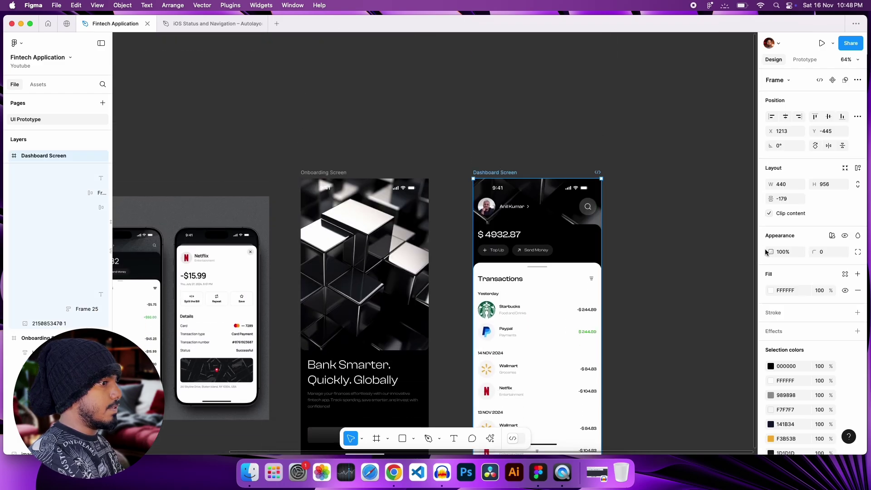
click(768, 216)
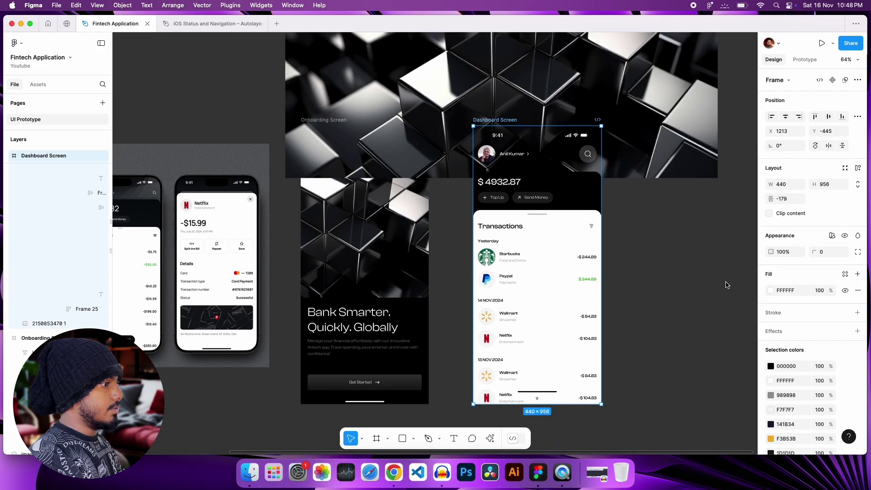
Turn off content clipping on the white Transactions sheet and on the black balance frame that contains it
scroll(544, 272, down, 3)
click(544, 272)
click(543, 272)
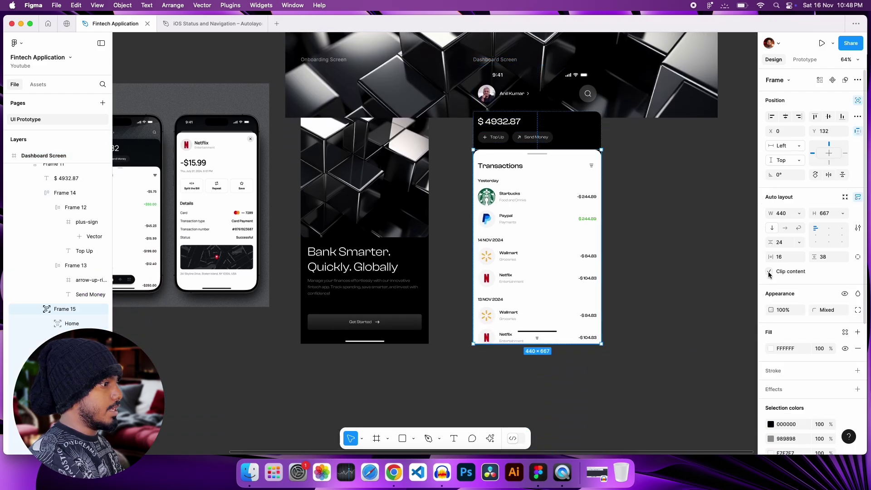
key(shift+Return)
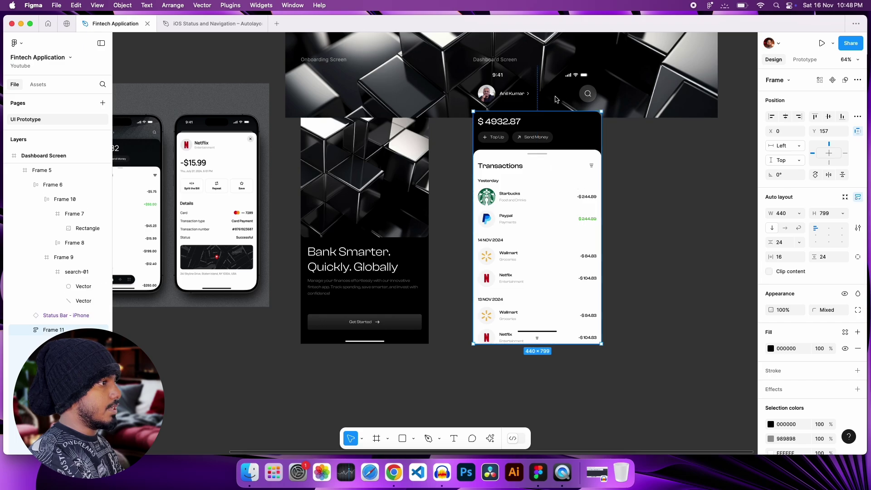
Turn off content clipping on Frame 5, which holds the status bar, profile header and balance section
click(568, 79)
click(568, 77)
key(shift+Return)
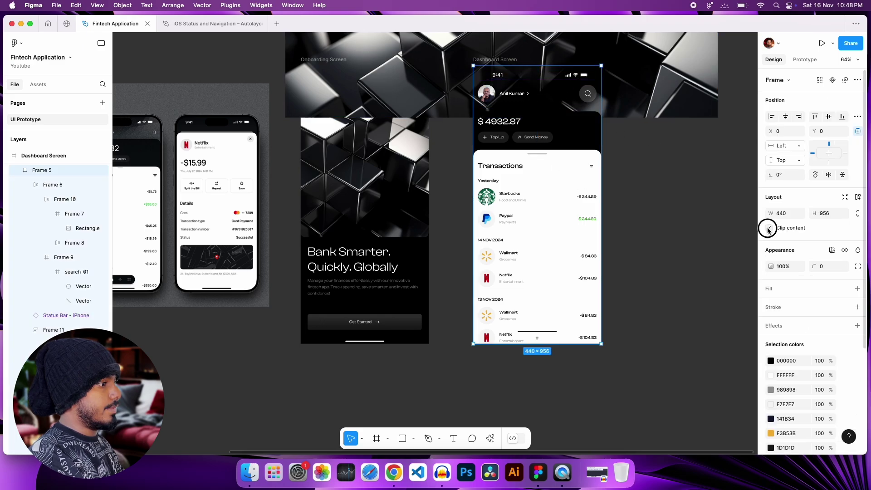
click(769, 227)
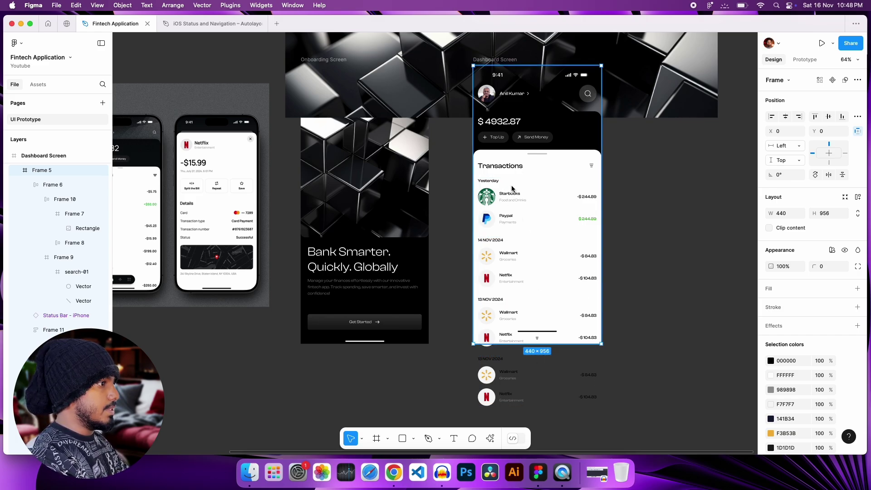
Wrap the full transactions list in a new frame and shorten that frame to about 535 px high, ending near the screen's lower edge
double_click(542, 196)
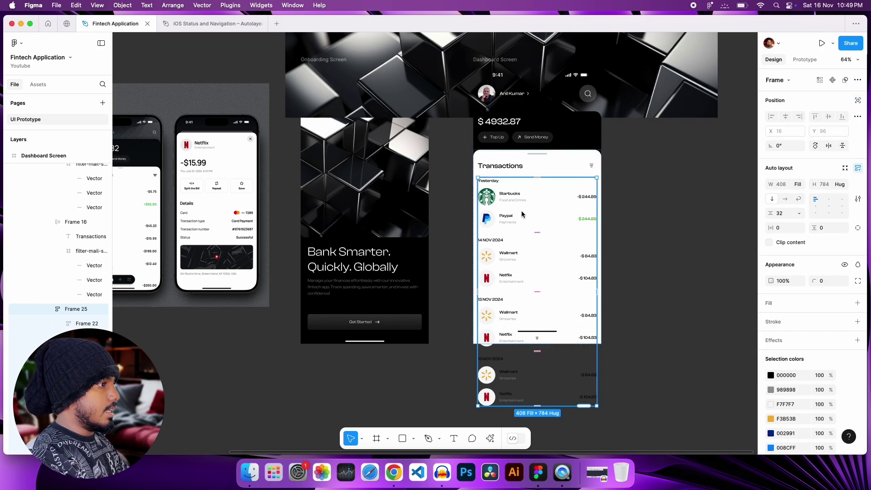
scroll(532, 235, up, 5)
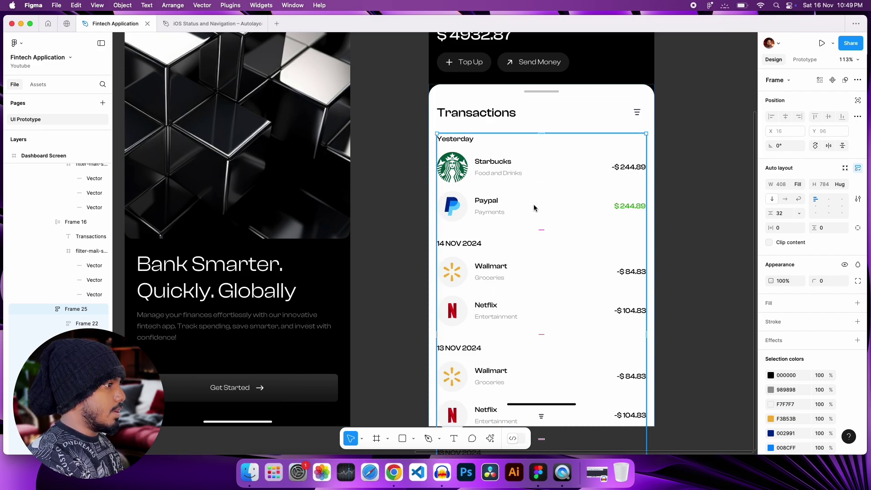
scroll(532, 204, down, 3)
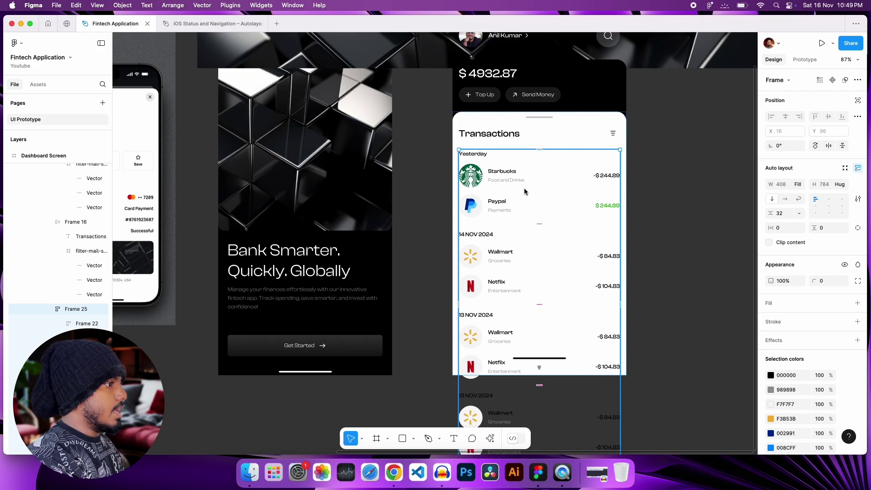
right_click(524, 192)
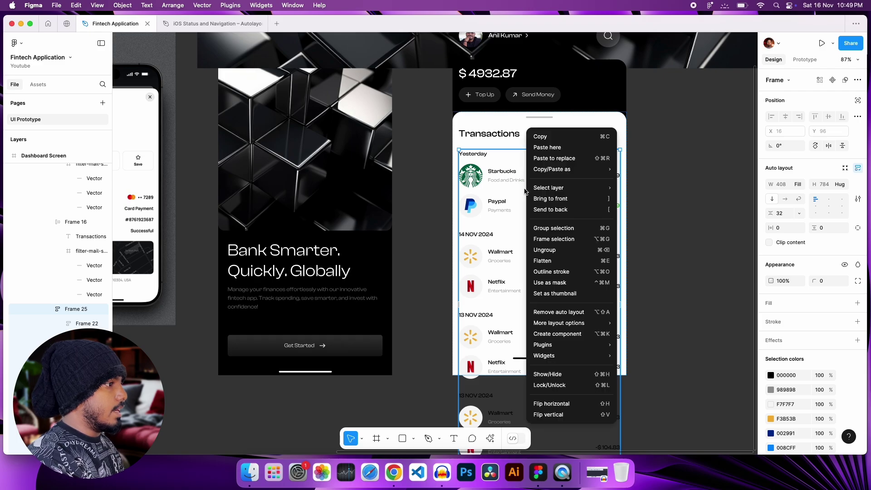
click(547, 240)
scroll(549, 241, down, 3)
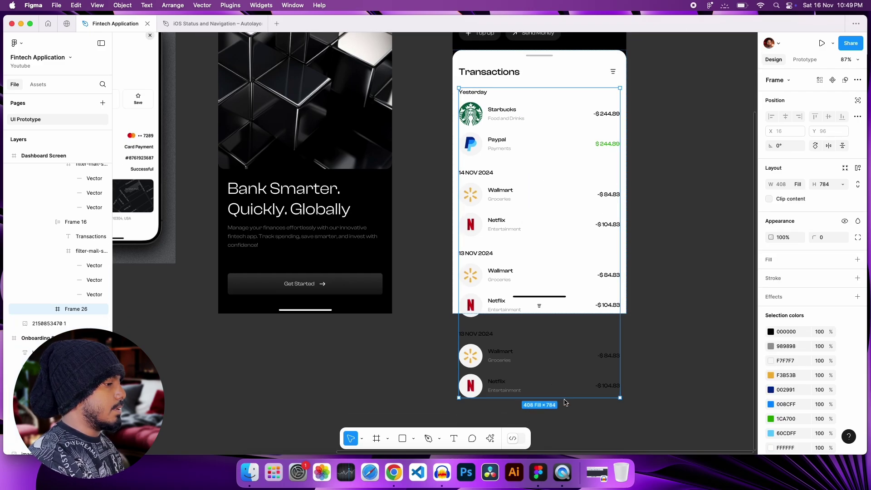
drag(565, 399, 561, 301)
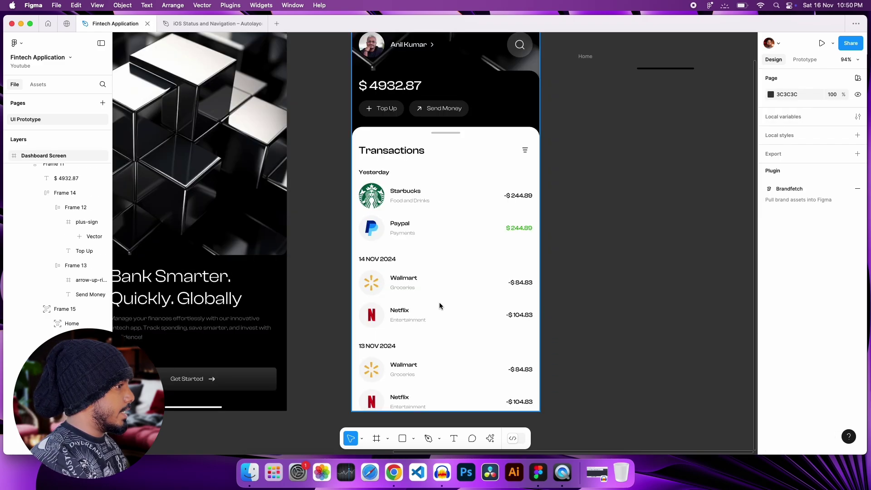
Turn on content clipping for the new frame that wraps the transactions list
click(436, 297)
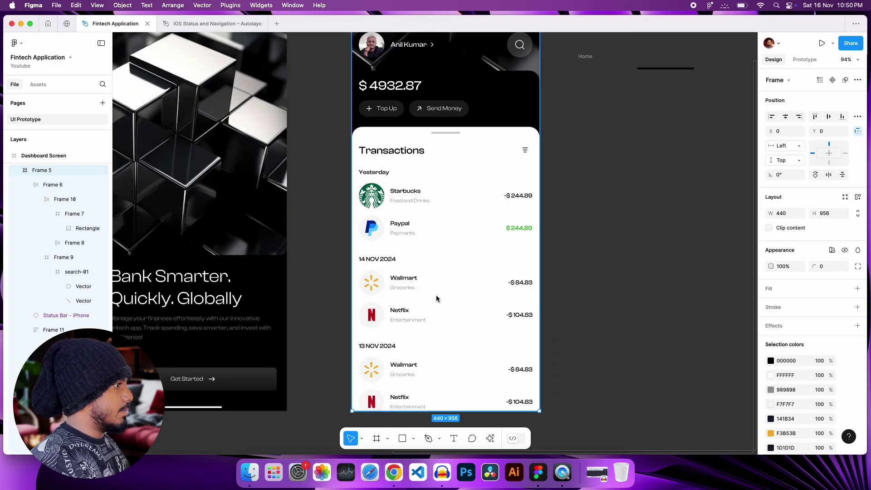
click(437, 298)
click(437, 298)
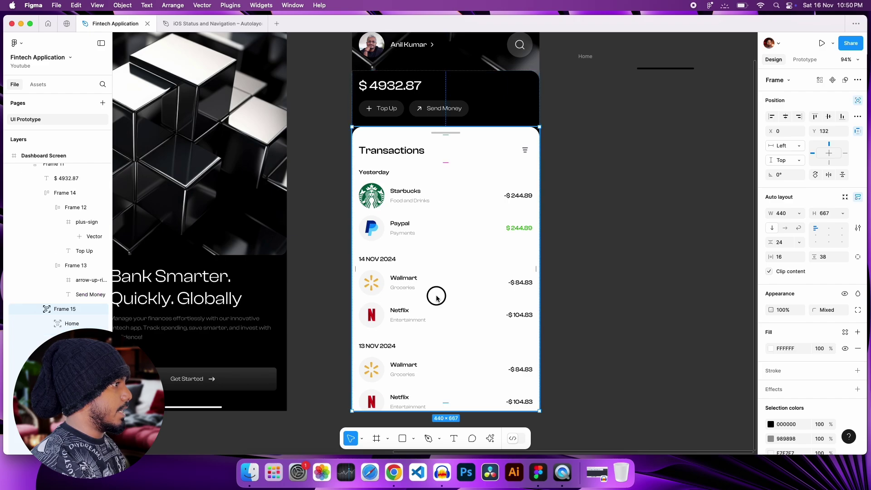
click(436, 298)
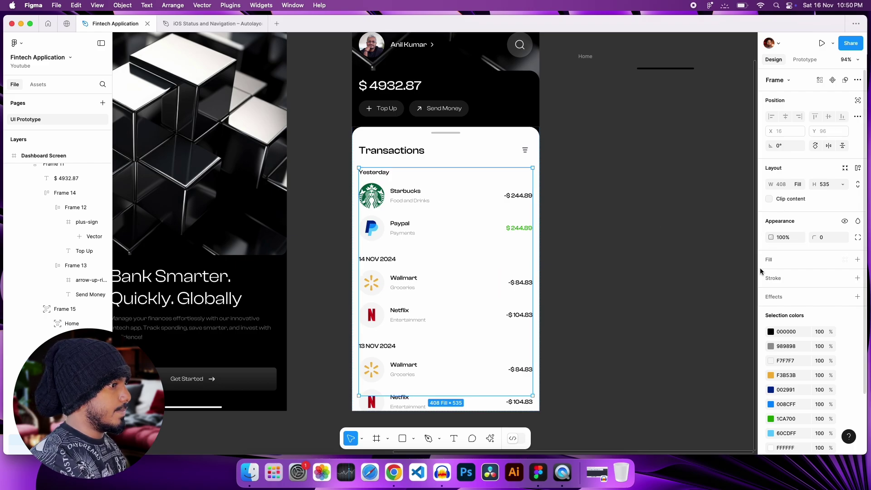
click(769, 200)
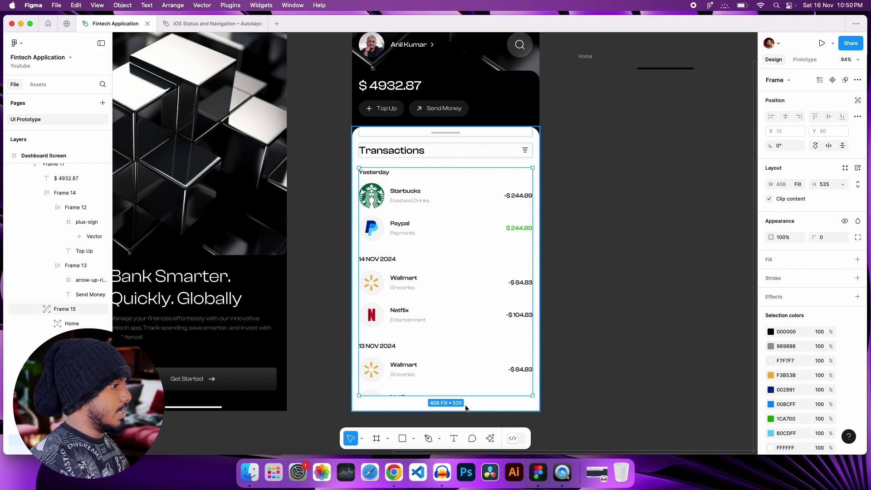
Move the Home indicator from the canvas onto the Dashboard Screen, above its other layers, and align it to the screen's bottom edge
drag(588, 57, 407, 386)
click(554, 237)
scroll(427, 107, up, 3)
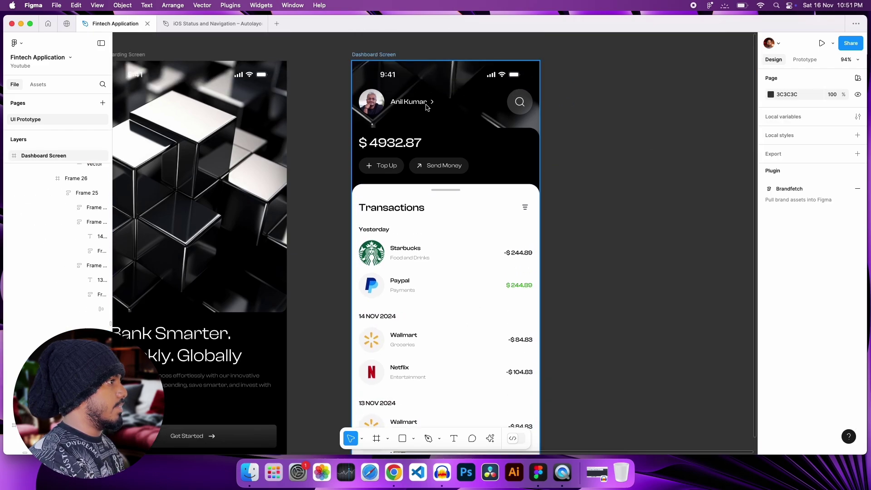
click(529, 263)
scroll(529, 263, down, 4)
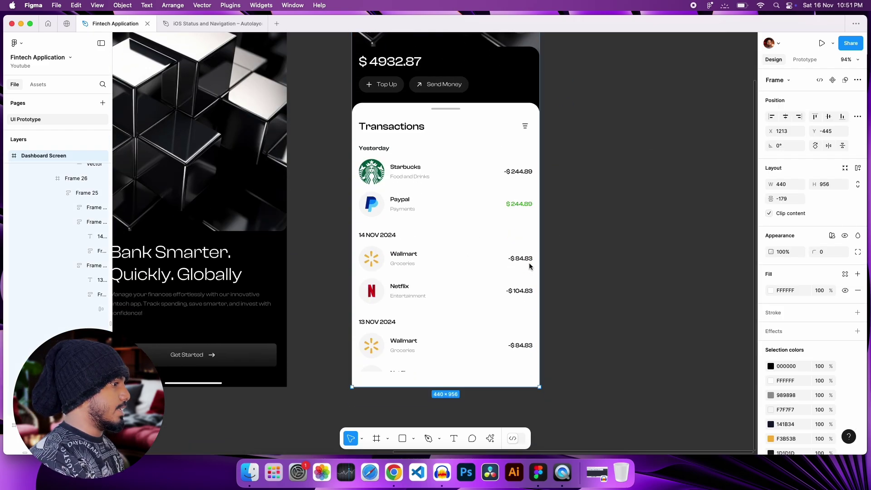
click(842, 116)
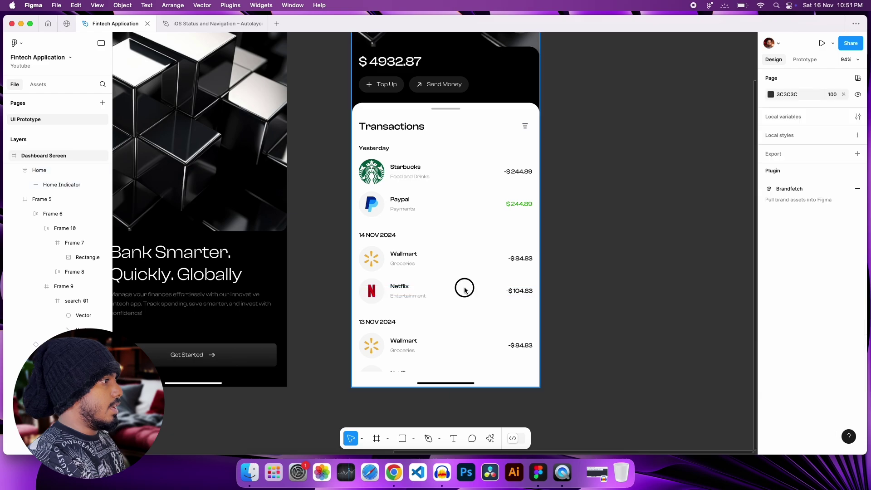
click(464, 288)
click(477, 295)
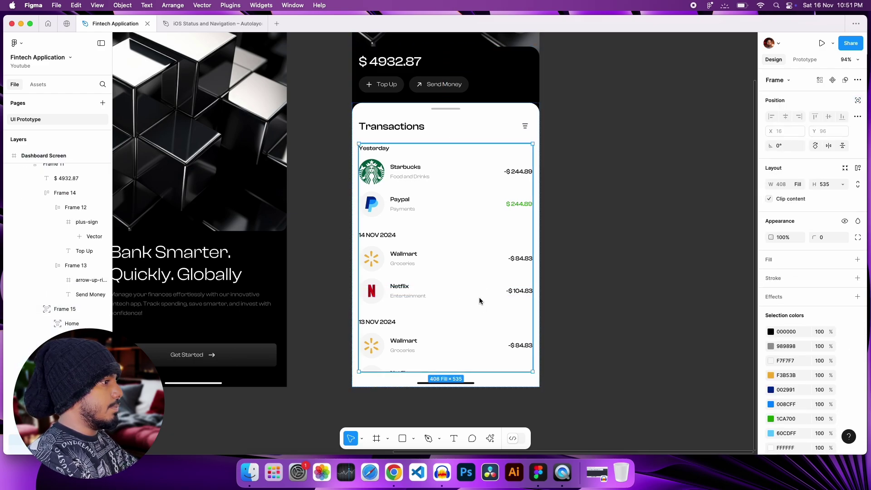
click(667, 242)
scroll(583, 241, up, 3)
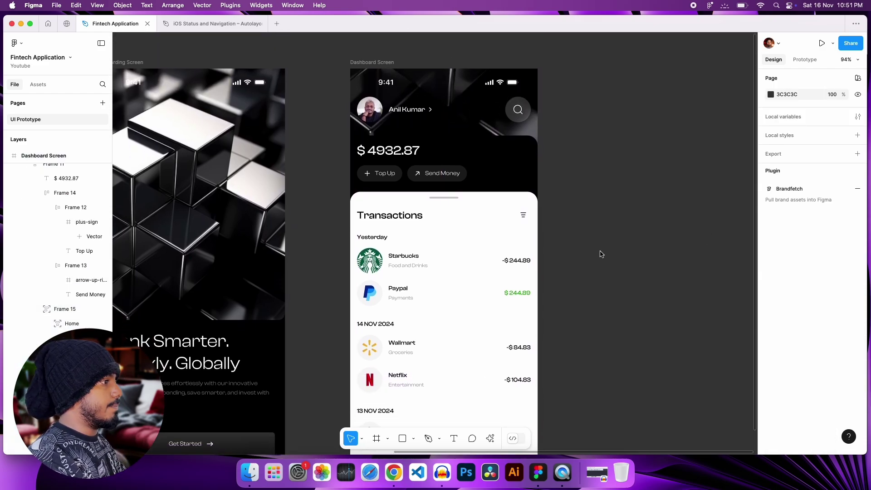
Make the Onboarding Screen a prototype flow starting point and name the flow Payment
scroll(599, 252, down, 5)
scroll(608, 261, left, 3)
click(384, 127)
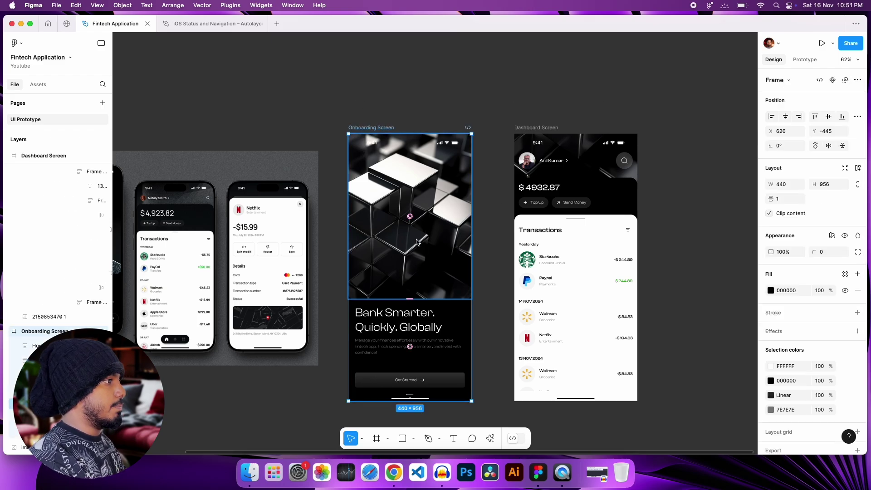
click(804, 59)
click(858, 78)
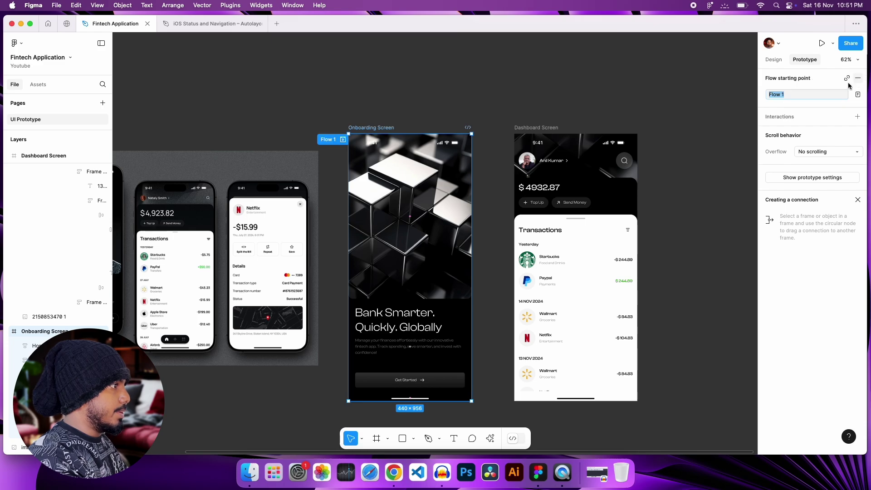
double_click(330, 139)
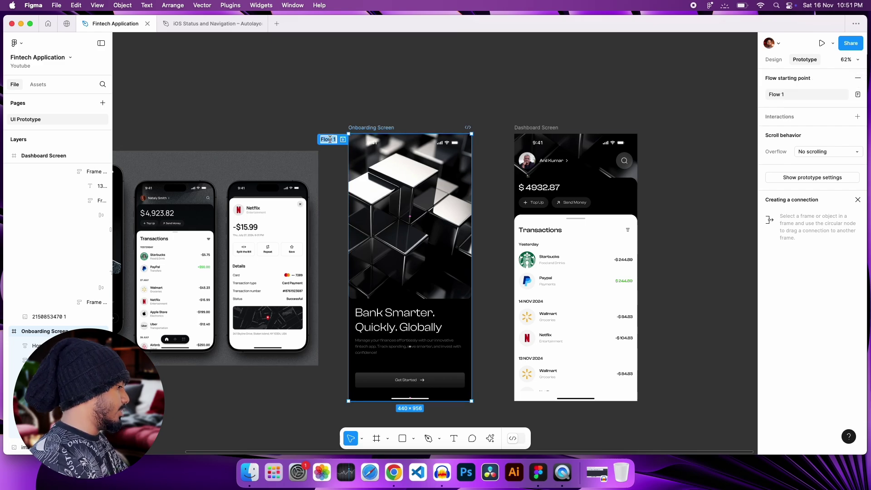
text(Paymen)
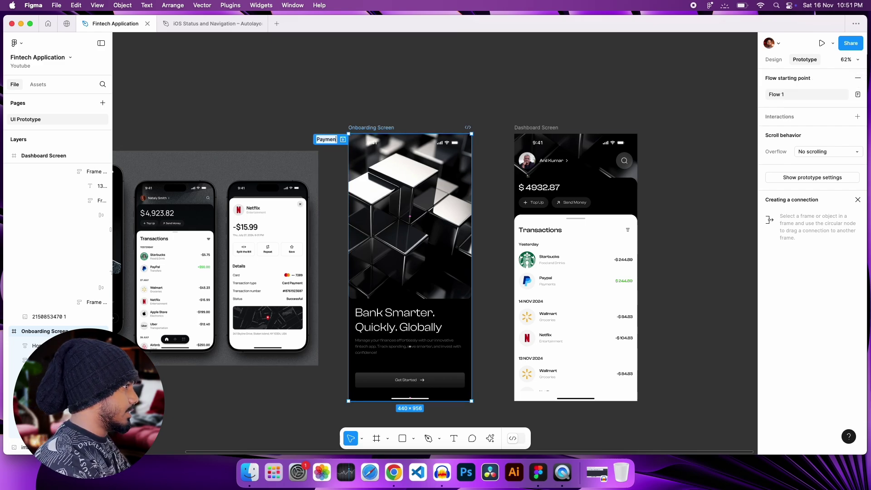
text(t)
key(Return)
Link the Get Started button to the Dashboard Screen with an On tap, Navigate to interaction and Instant animation
click(450, 385)
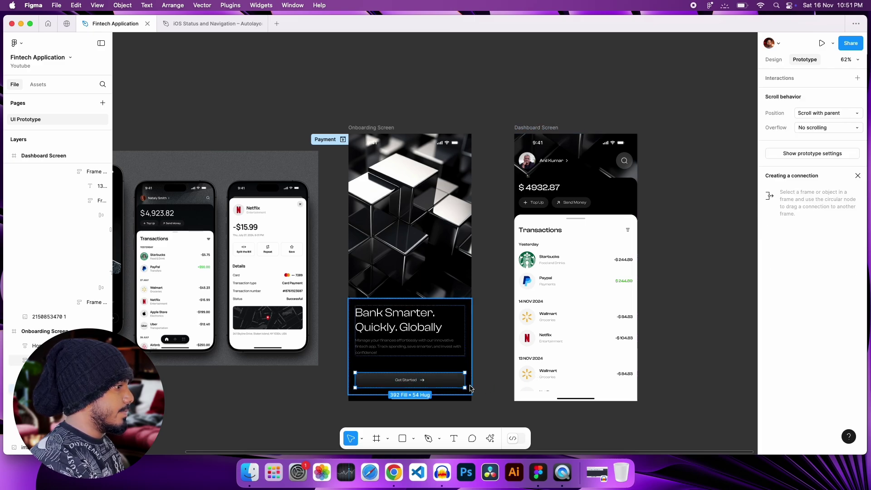
scroll(464, 381, up, 5)
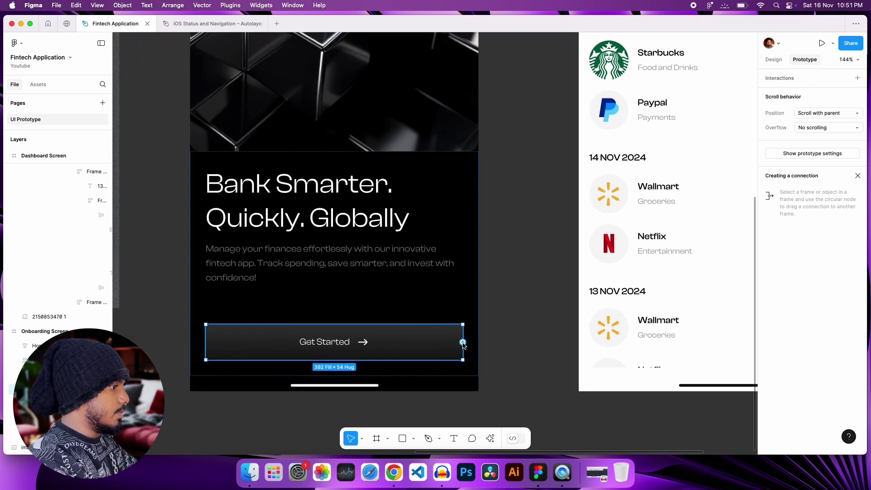
drag(463, 342, 617, 314)
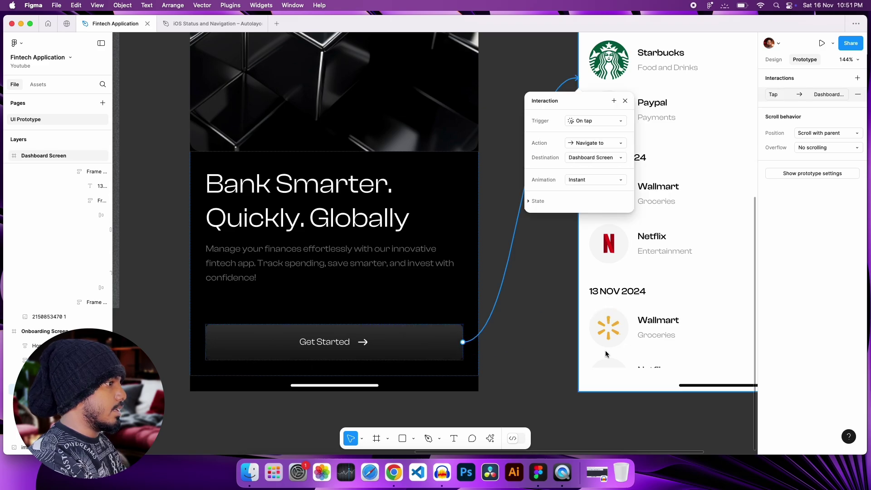
scroll(568, 360, down, 5)
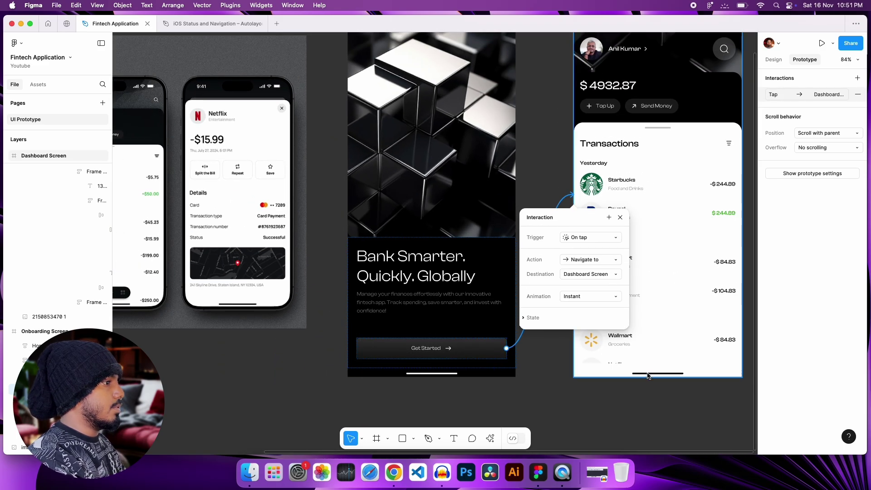
scroll(648, 376, right, 4)
scroll(648, 376, up, 2)
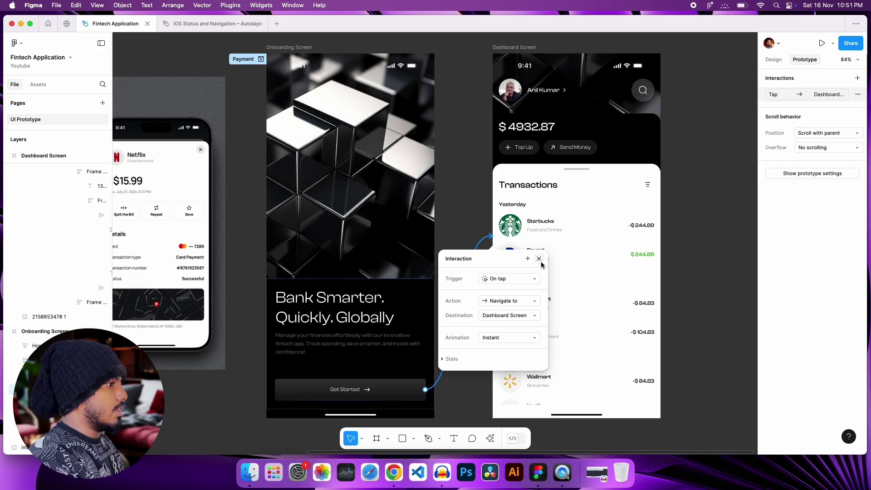
key(Escape)
click(716, 279)
scroll(714, 304, up, 2)
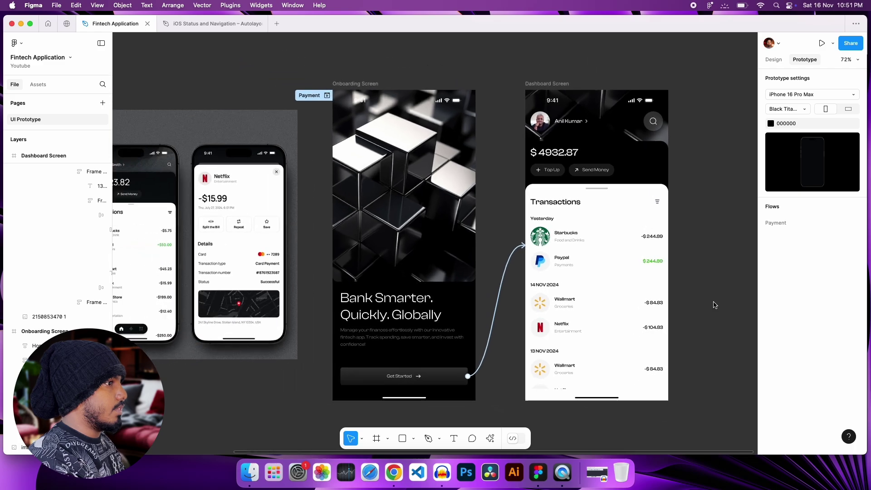
Preview the prototype, follow Get Started to the dashboard, and return to the design file
click(822, 45)
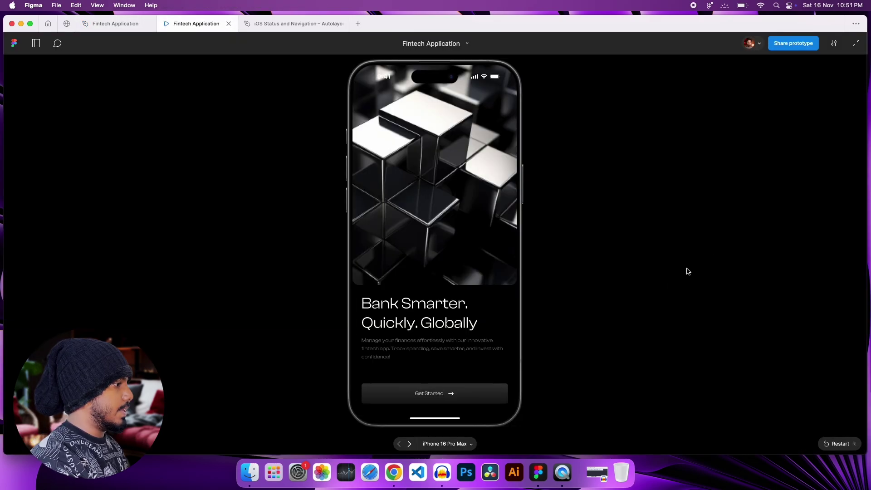
click(448, 395)
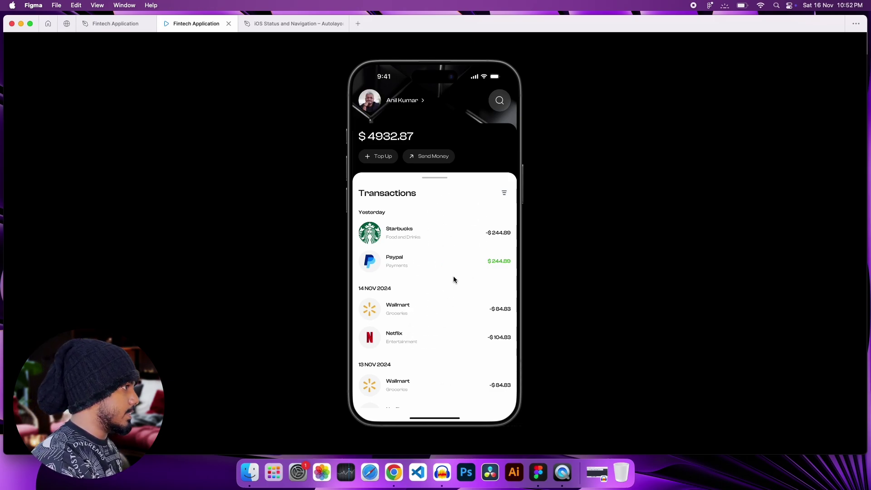
key(ctrl+shift+Tab)
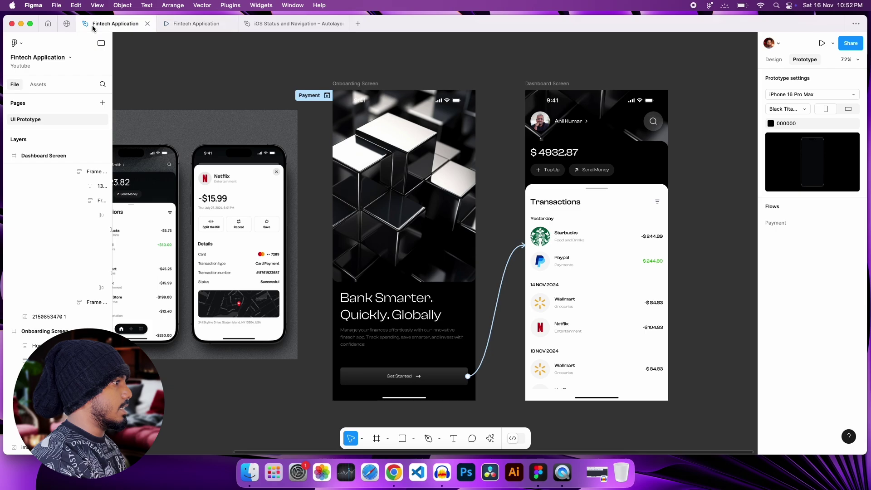
Set the prototype overflow of the frame wrapping the transactions list to Vertical scrolling
click(774, 60)
scroll(488, 202, right, 5)
scroll(489, 204, up, 5)
click(476, 214)
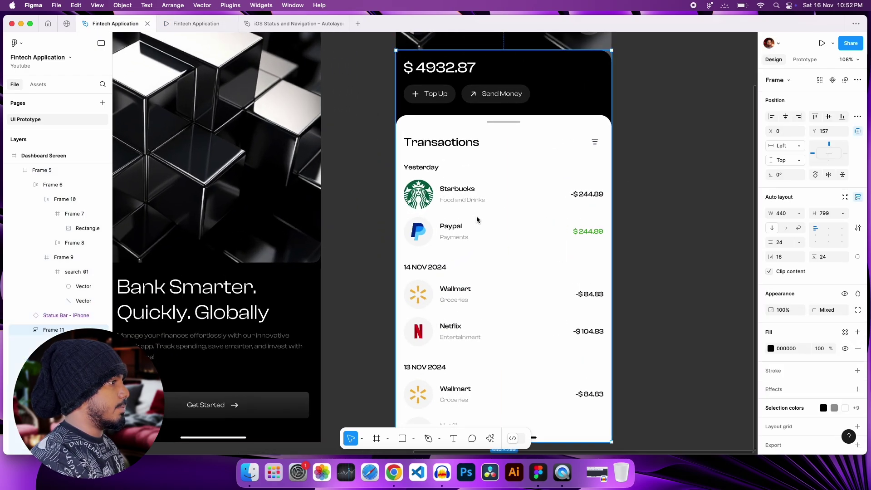
click(481, 228)
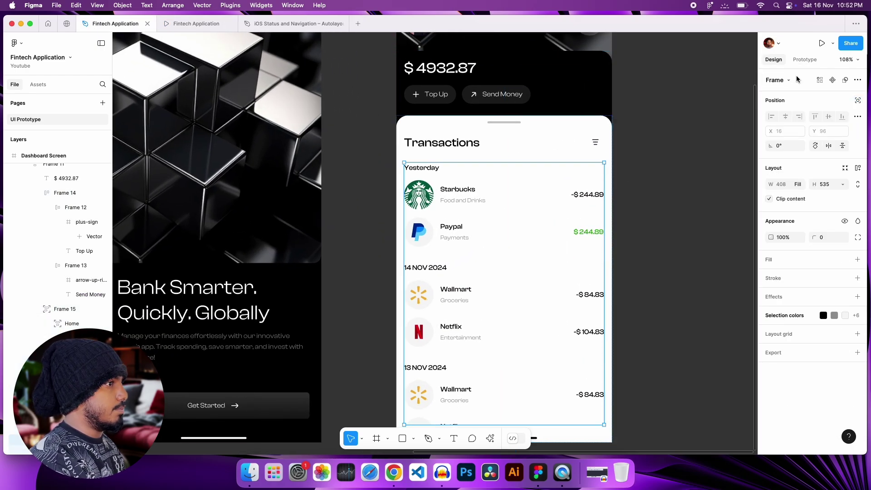
click(805, 60)
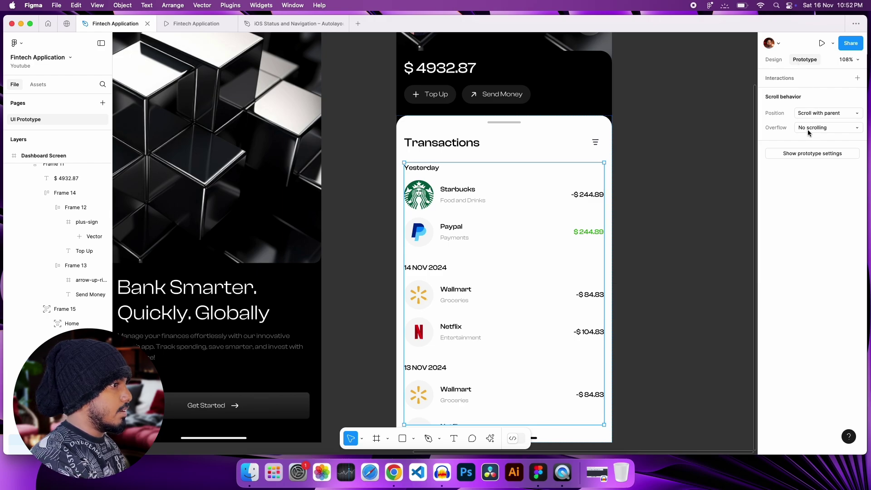
scroll(640, 202, down, 2)
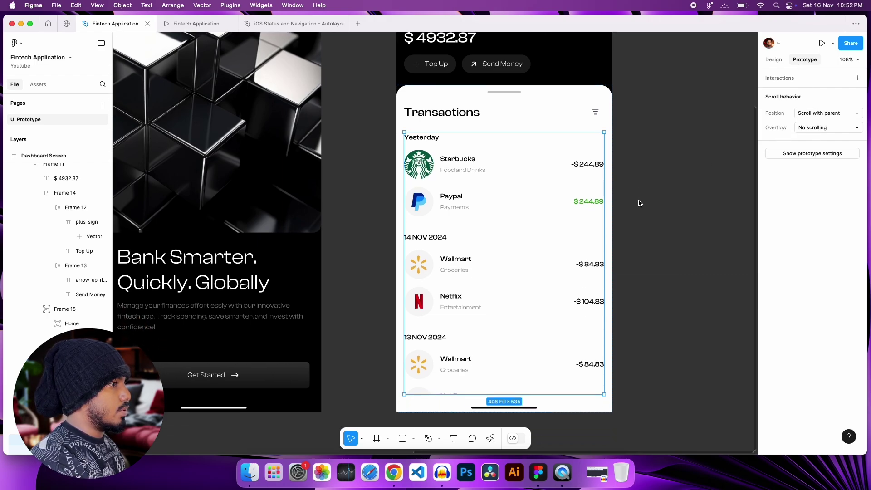
click(802, 131)
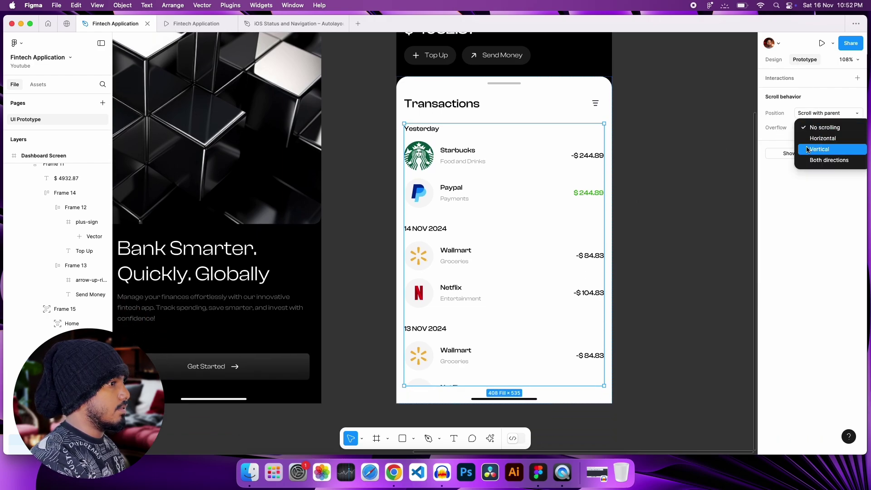
click(808, 150)
click(670, 179)
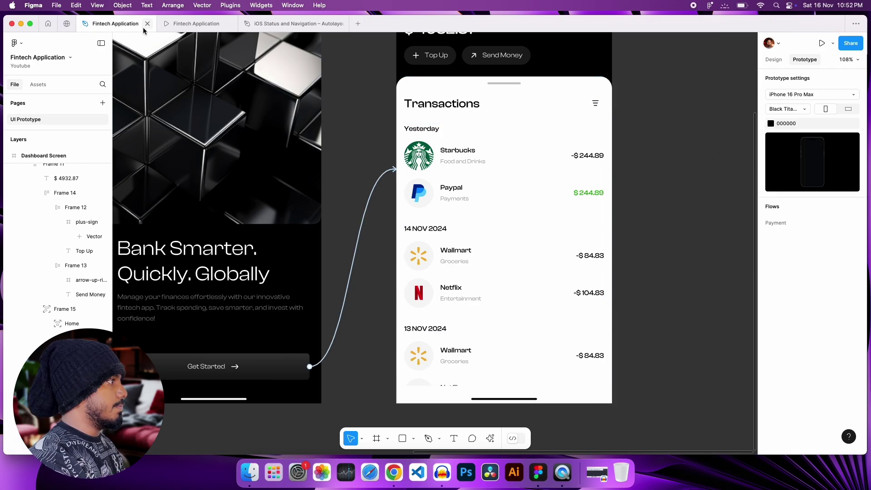
Test scrolling the transactions list in the open prototype preview
click(182, 28)
scroll(437, 309, down, 5)
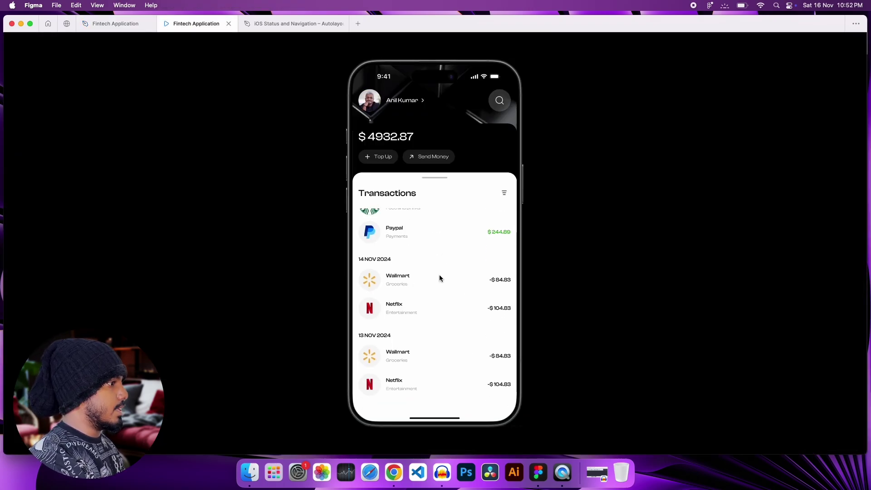
Finish the scroll test, return to the design file's Design properties, and compare the reference mockup with the Onboarding and Dashboard screens
drag(449, 279, 424, 311)
key(ctrl+shift+Tab)
click(773, 59)
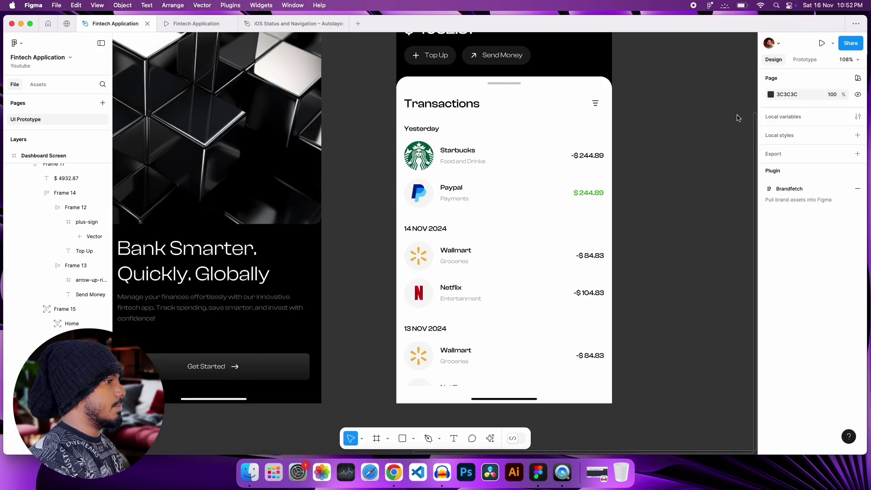
scroll(653, 237, down, 5)
scroll(401, 224, up, 5)
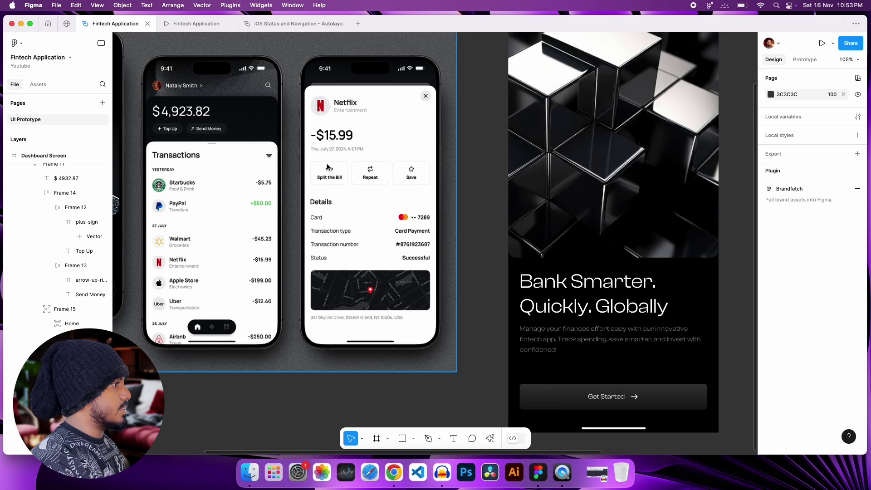
scroll(383, 191, up, 1)
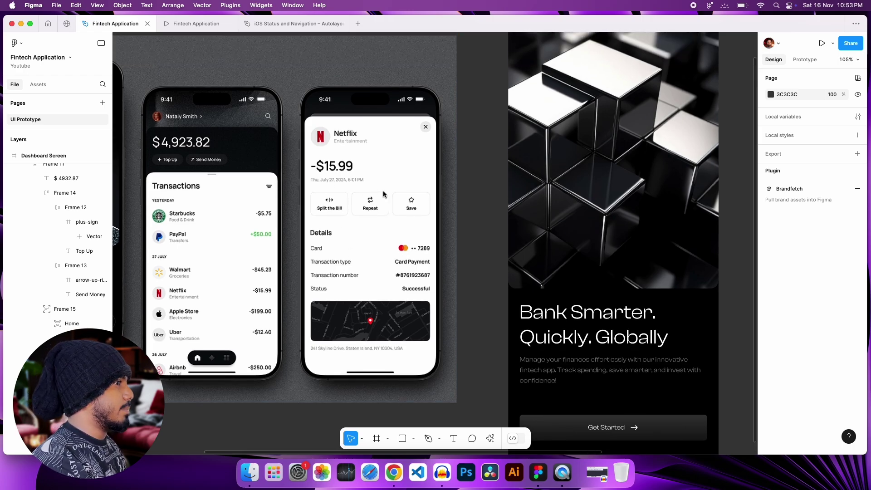
scroll(384, 192, down, 5)
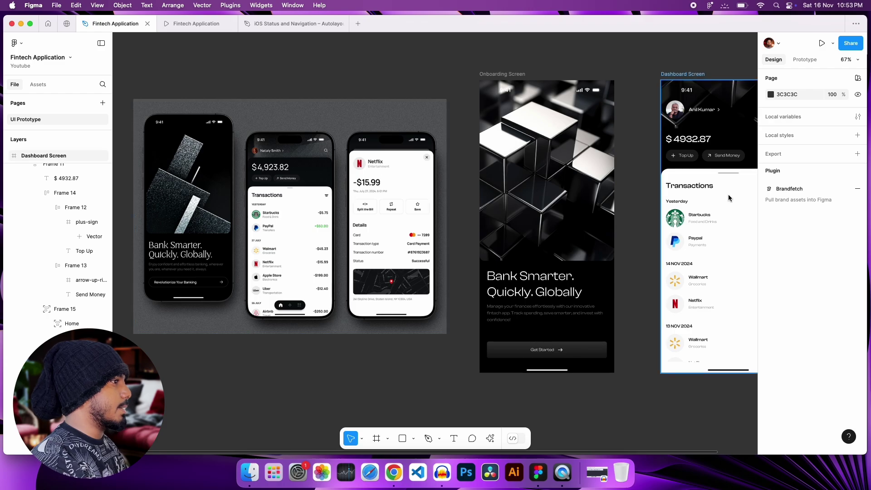
scroll(729, 198, right, 5)
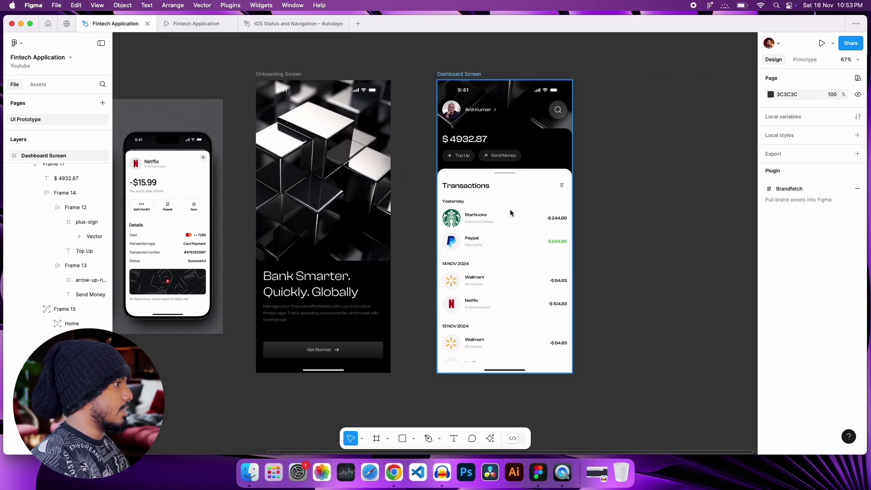
scroll(370, 153, down, 2)
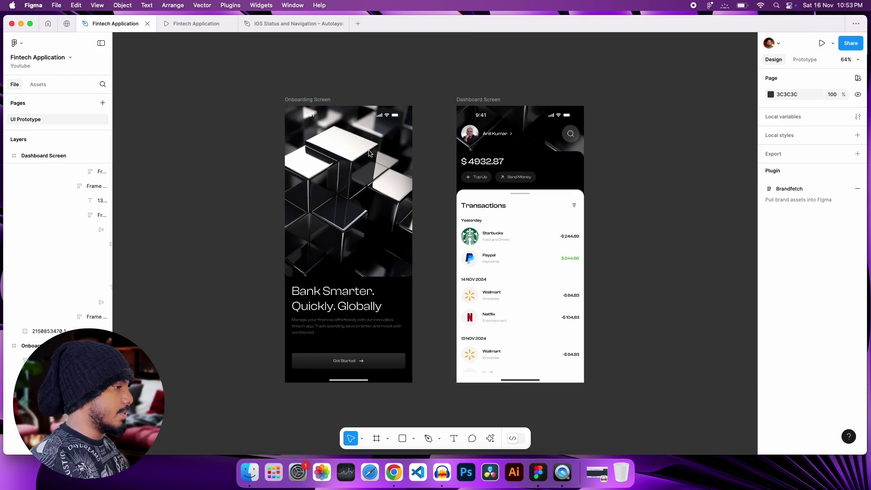
Reopen the prototype preview, restart the flow from the onboarding screen, and follow Get Started to the dashboard
click(216, 31)
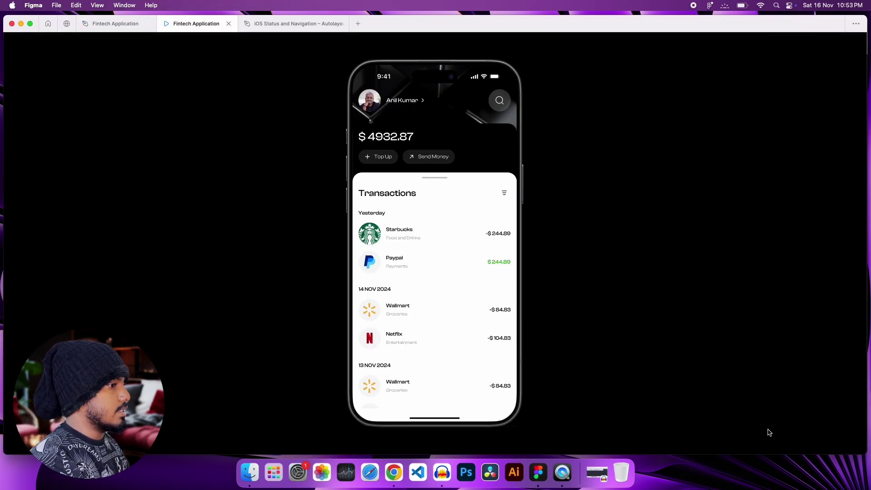
click(839, 449)
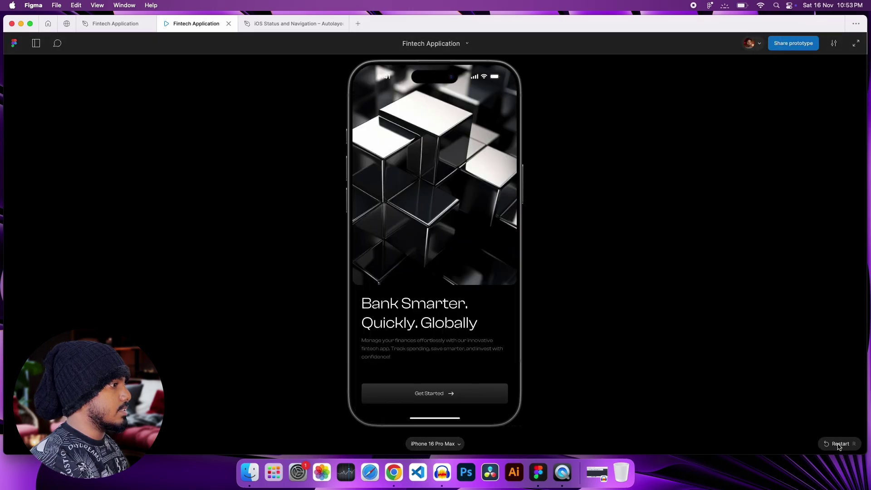
click(461, 397)
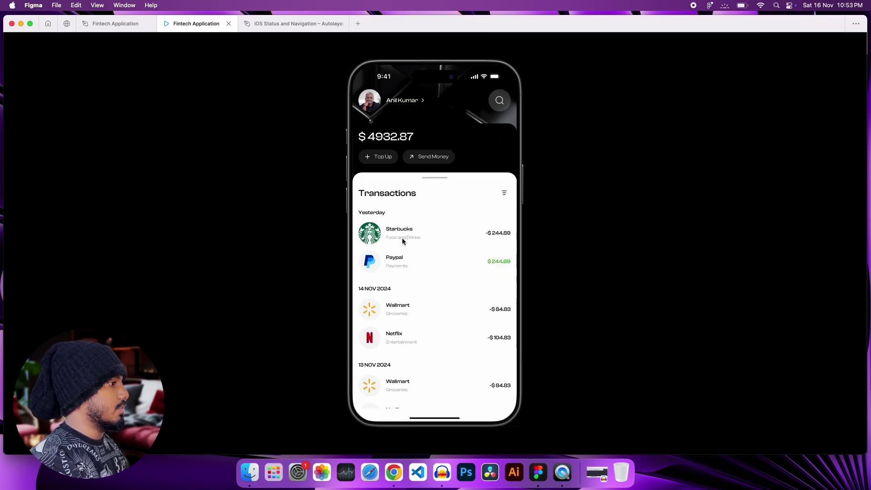